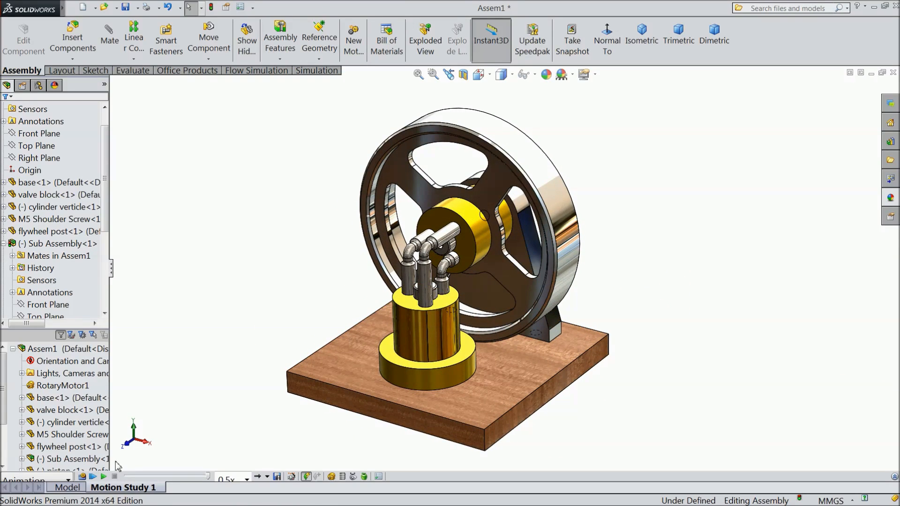
Step: Play the flywheel assembly's motion study
click(103, 476)
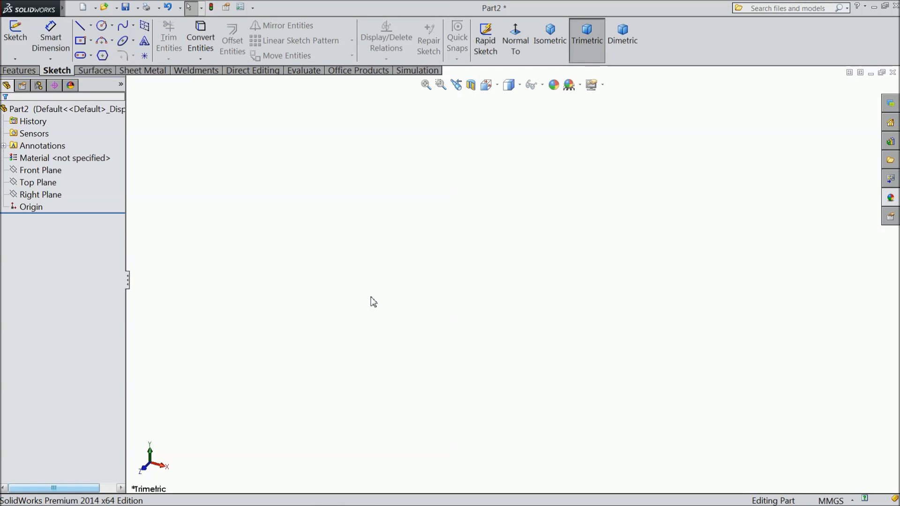
Step: Sketch a center rectangle about 195 mm by 126 mm on the Top Plane, centred on the origin
click(37, 182)
click(39, 169)
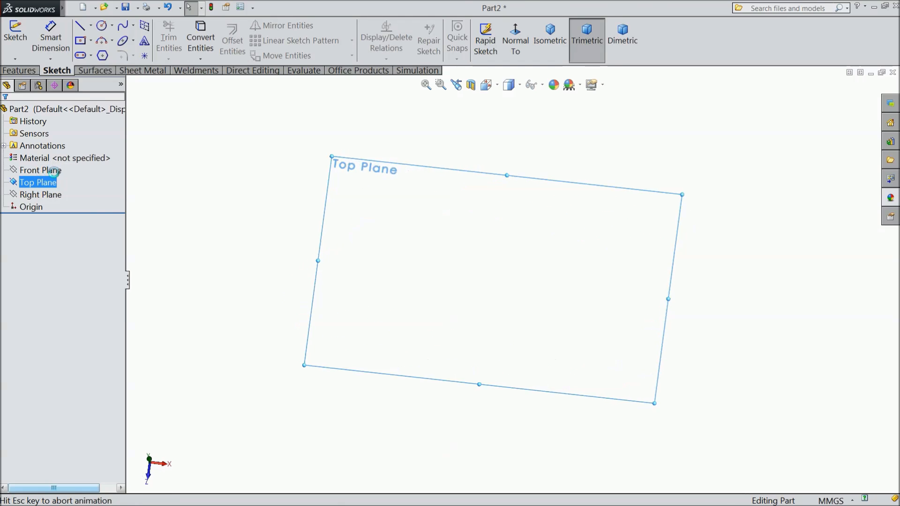
click(80, 43)
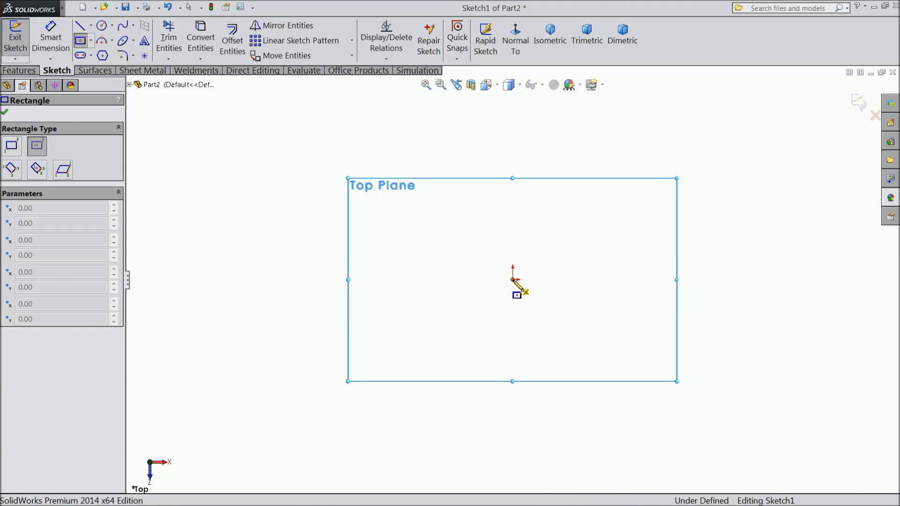
click(513, 280)
click(332, 164)
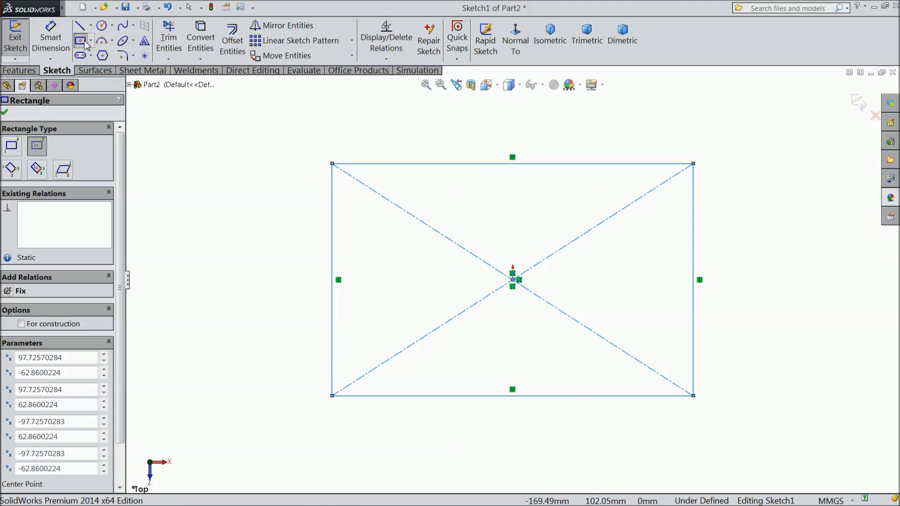
Step: Dimension the rectangle's width and height to 100 mm each
click(50, 40)
click(424, 164)
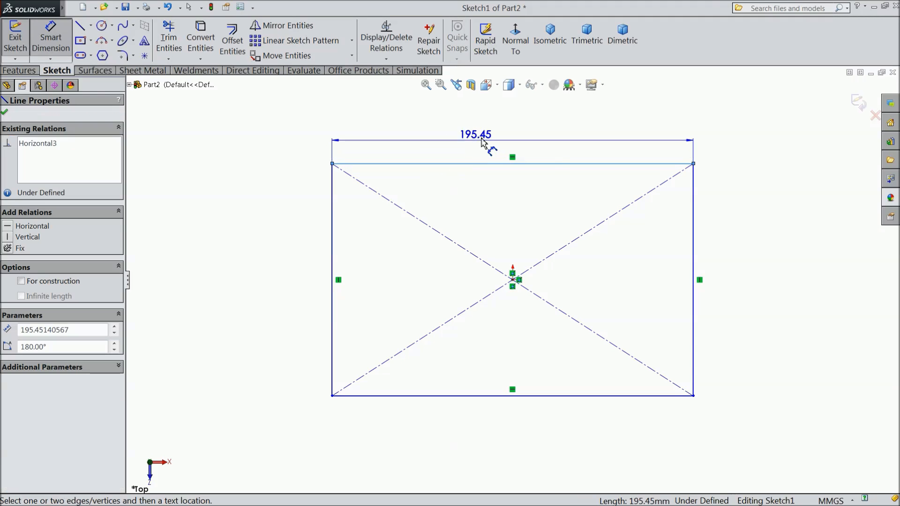
click(473, 139)
text(10)
key(Return)
click(332, 257)
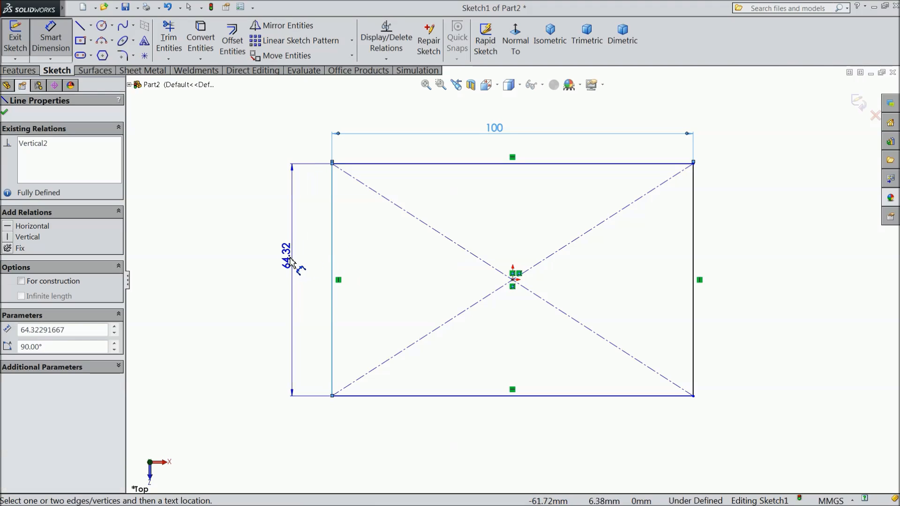
click(291, 265)
text(100)
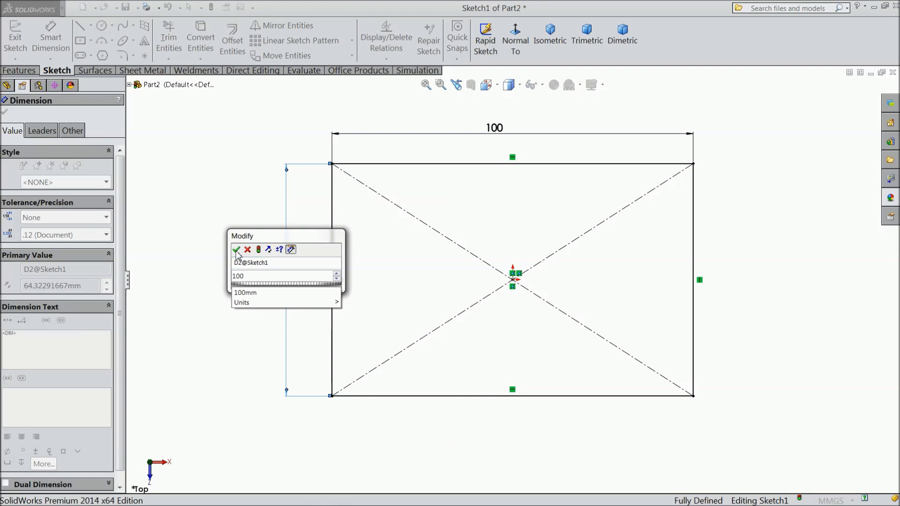
click(237, 252)
click(5, 112)
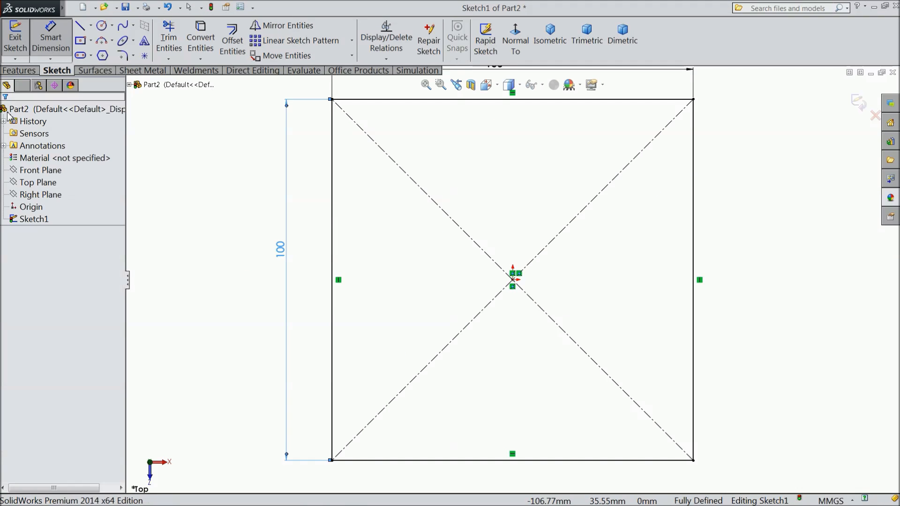
Step: Extrude the square sketch as a 10 mm thick solid plate
click(20, 71)
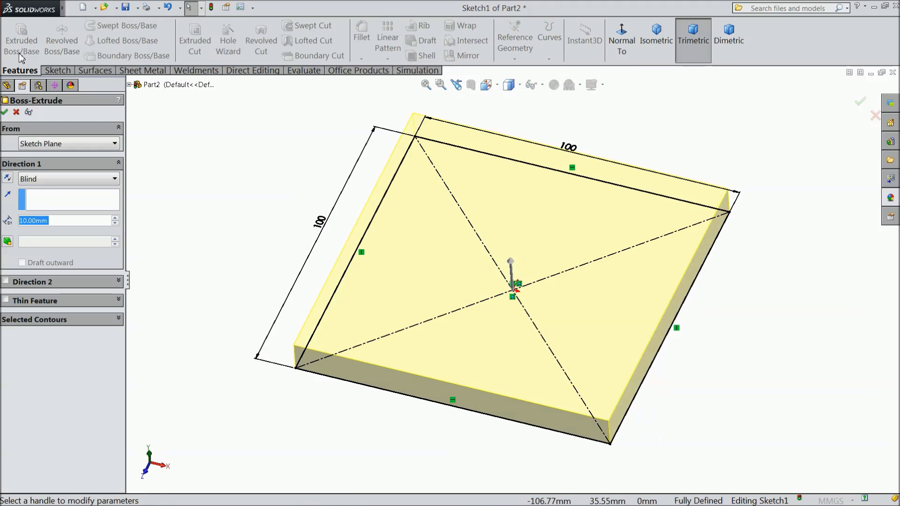
click(5, 112)
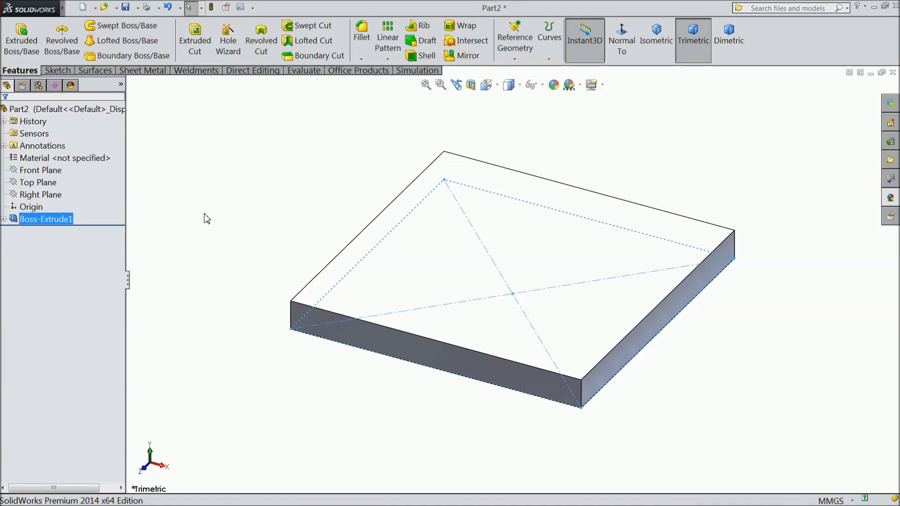
Step: Define a legacy C-Bored Drilled hole on the plate's front side face: 3 mm diameter, 70 mm depth, 5 mm counterbore 10 mm deep, 180° drill angle
click(416, 352)
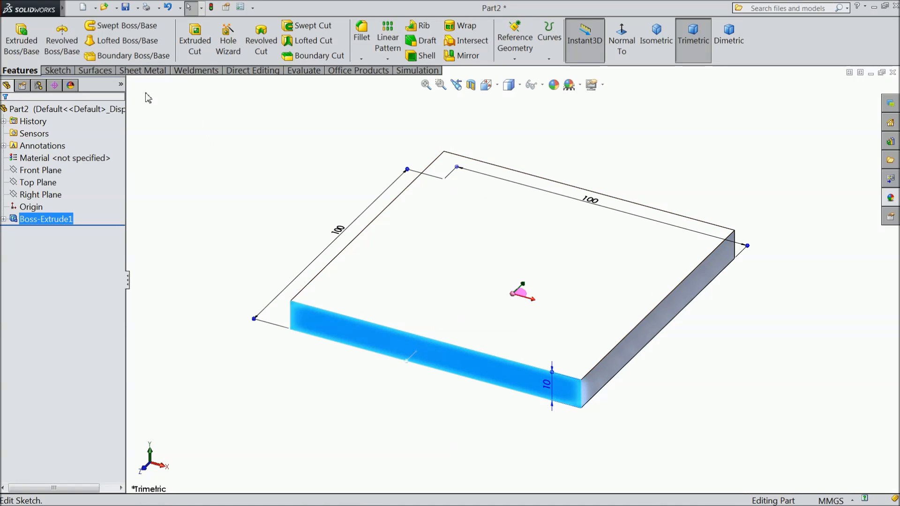
click(233, 50)
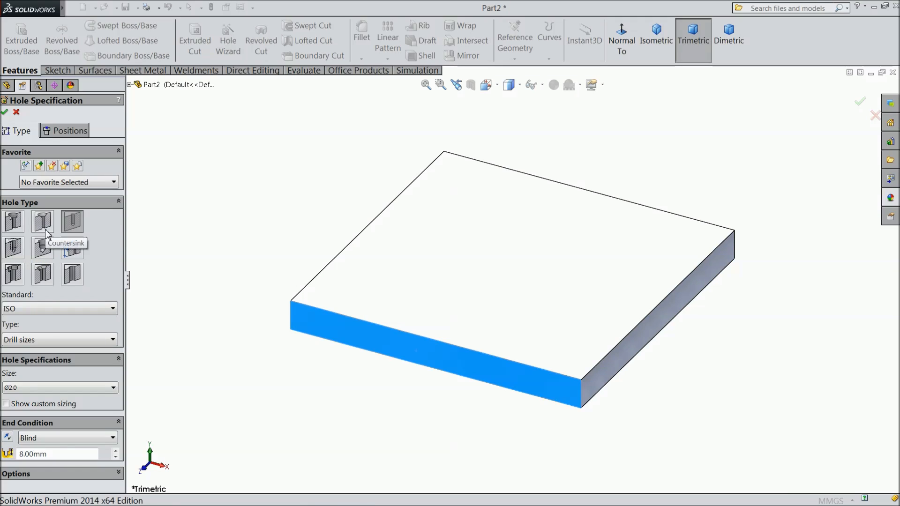
click(73, 249)
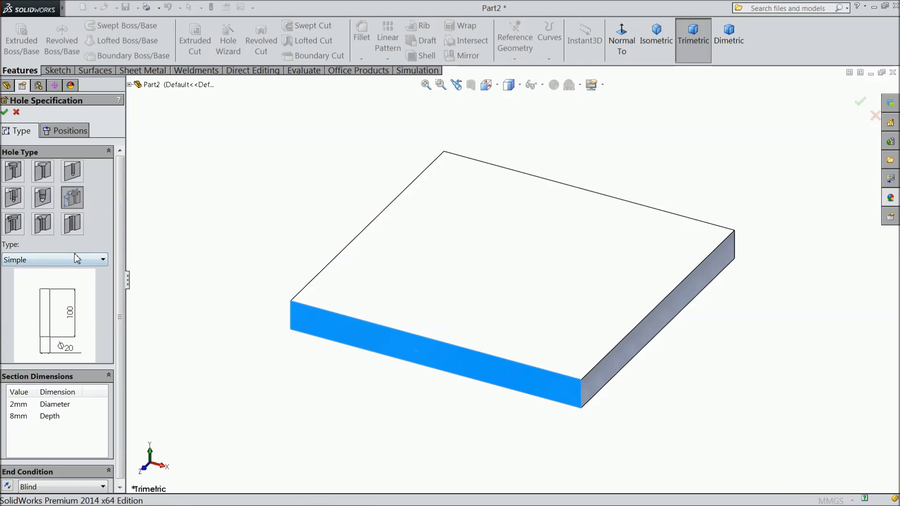
click(29, 262)
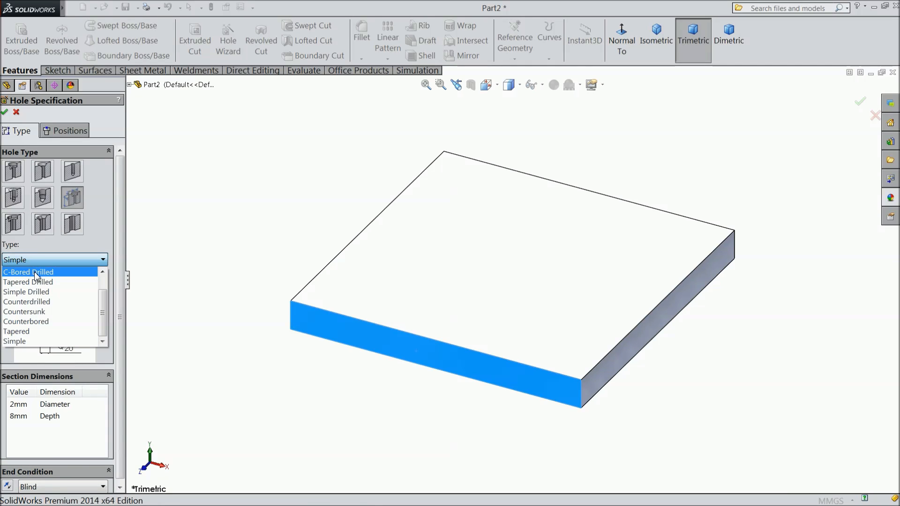
click(35, 273)
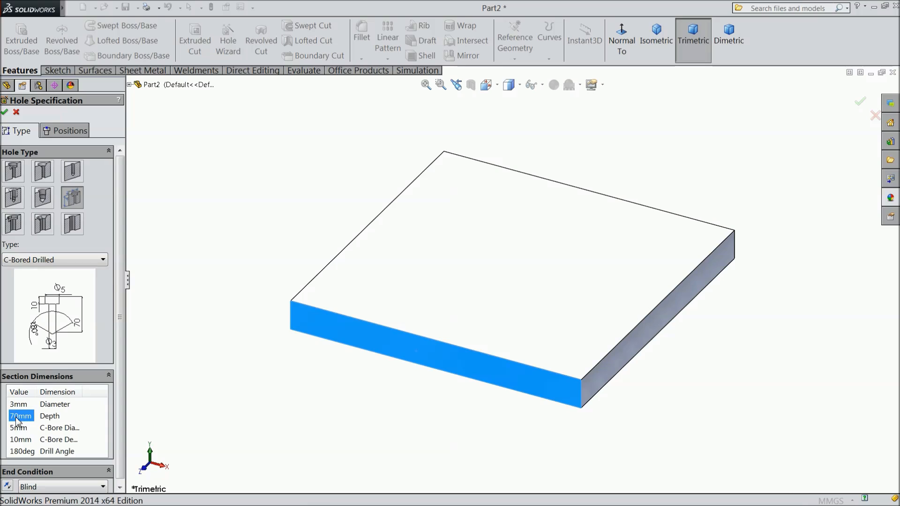
click(17, 428)
click(18, 439)
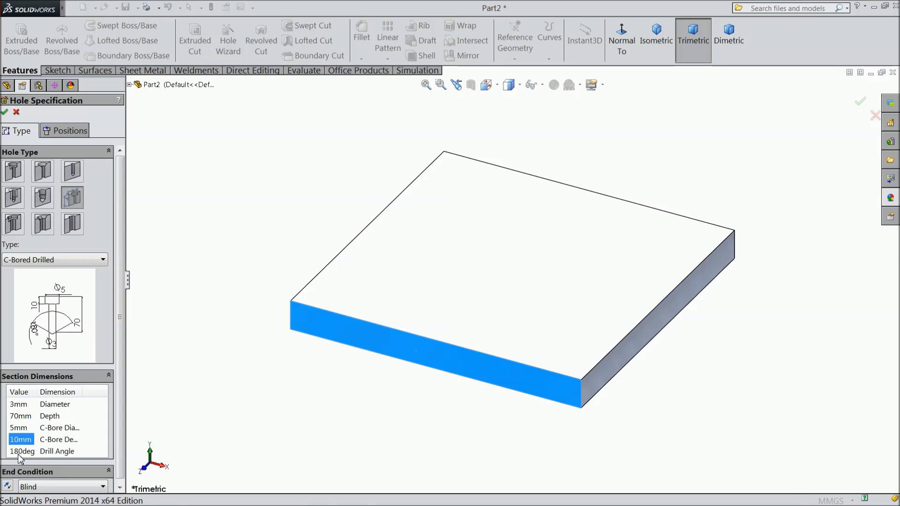
click(21, 452)
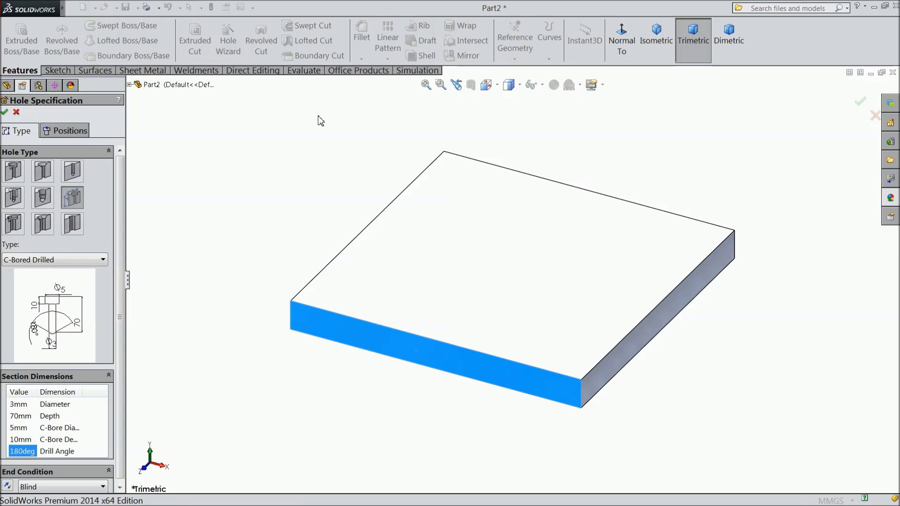
Step: Place two hole points about 18 mm apart on the plate's front side face, one on either side of the origin
click(618, 45)
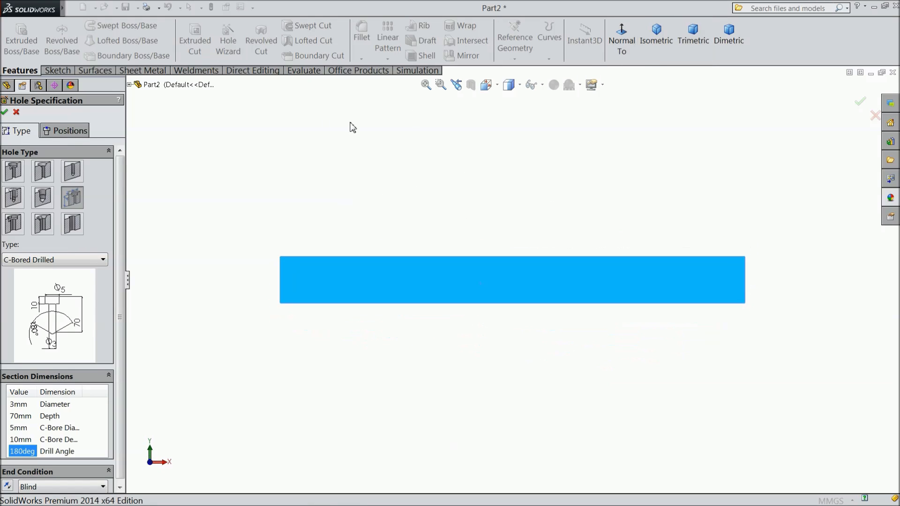
click(75, 132)
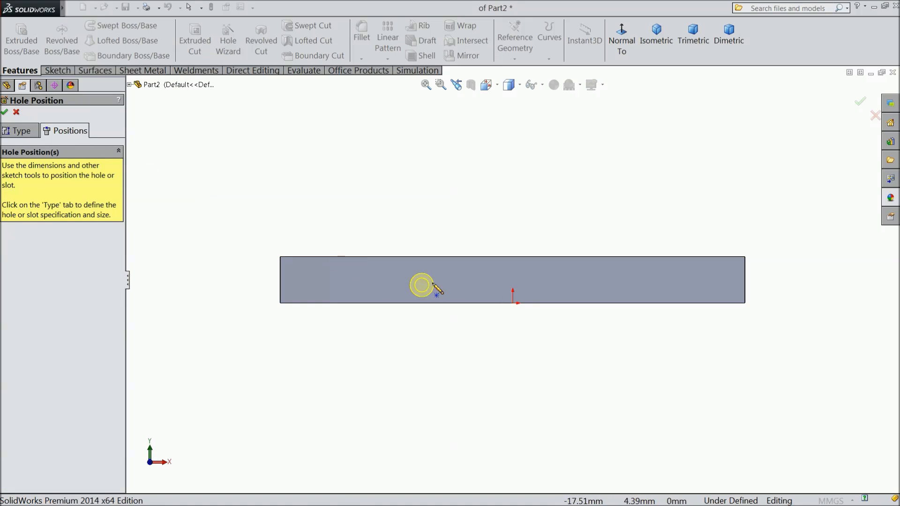
click(473, 291)
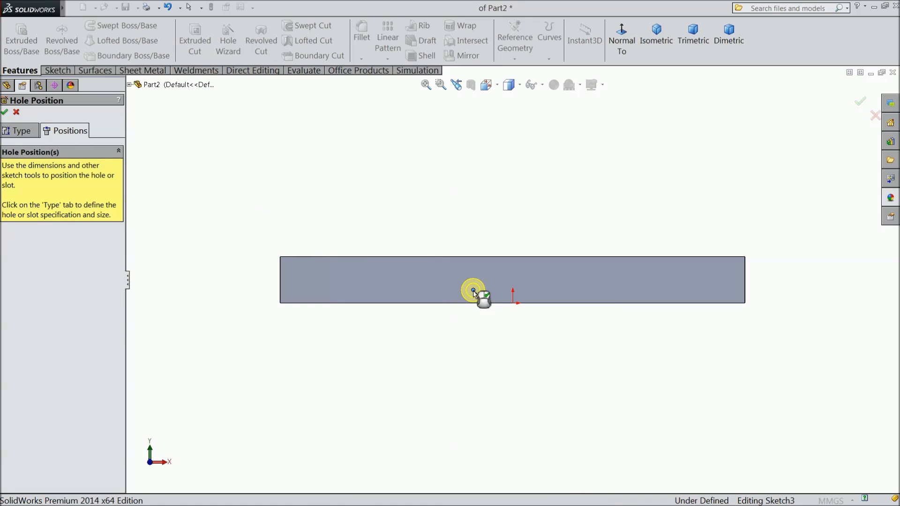
click(556, 290)
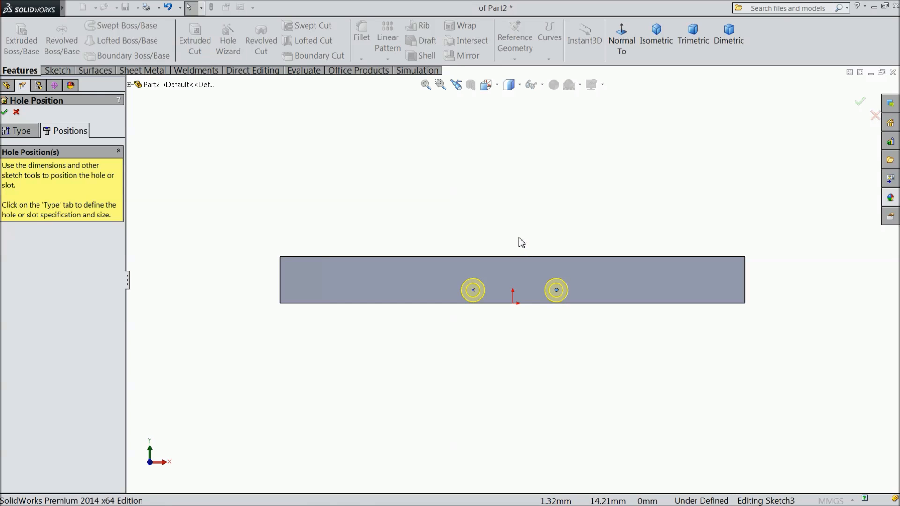
Step: Draw a horizontal centerline across the front side face, joining the midpoints of its two short edges
click(58, 71)
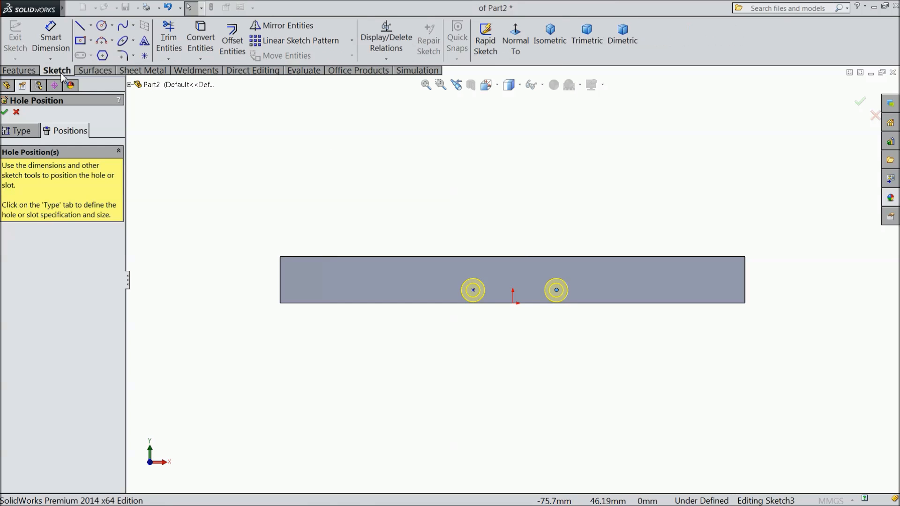
click(90, 25)
click(101, 53)
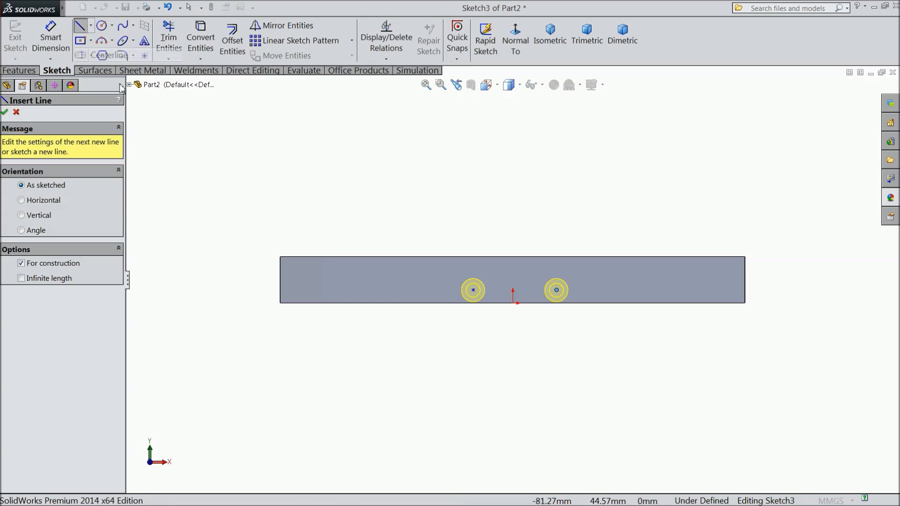
click(279, 280)
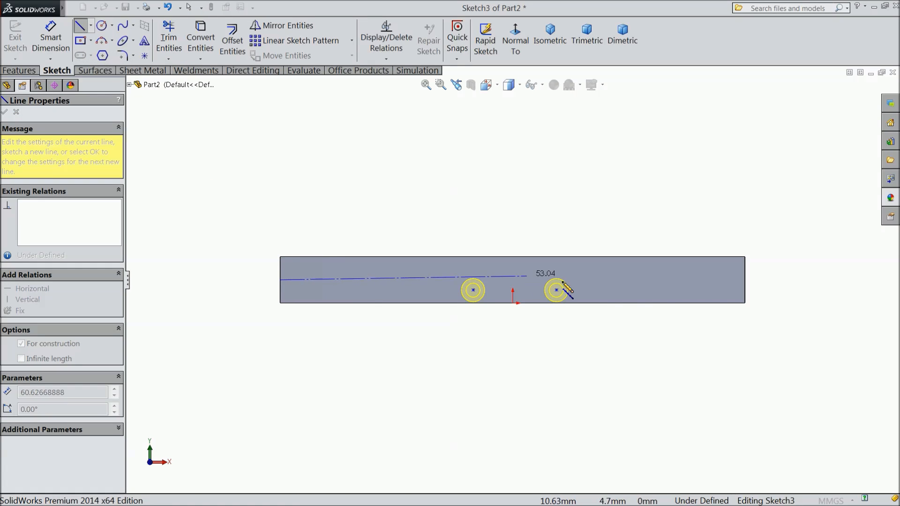
click(745, 280)
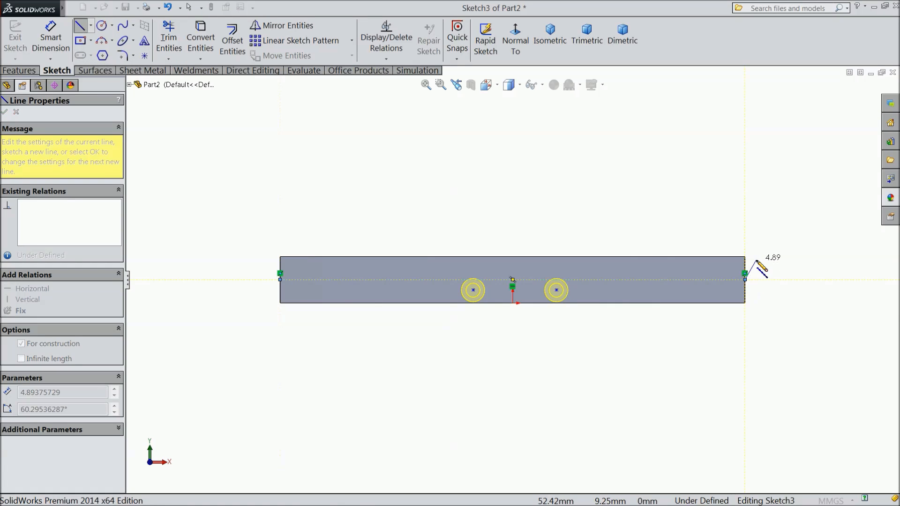
right_click(756, 261)
click(782, 107)
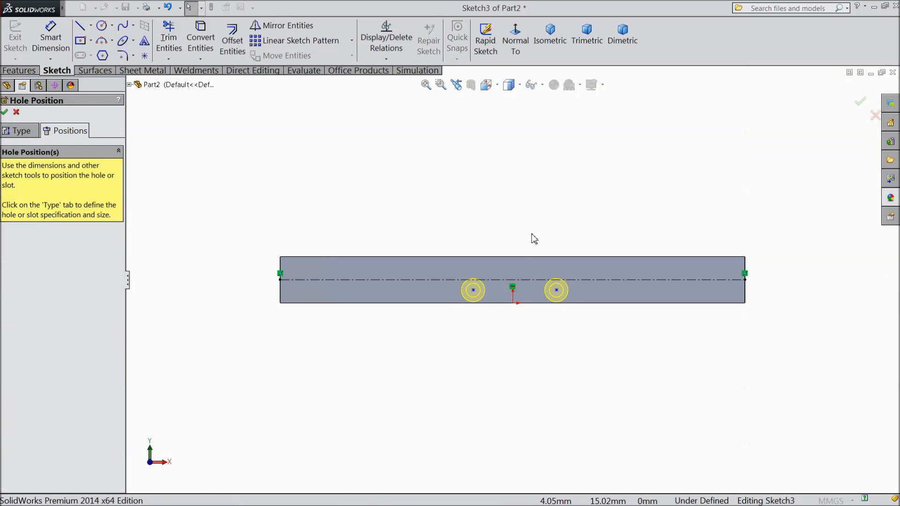
Step: Add a horizontal relation between the two hole center points
scroll(534, 289, down, 2)
scroll(516, 300, down, 2)
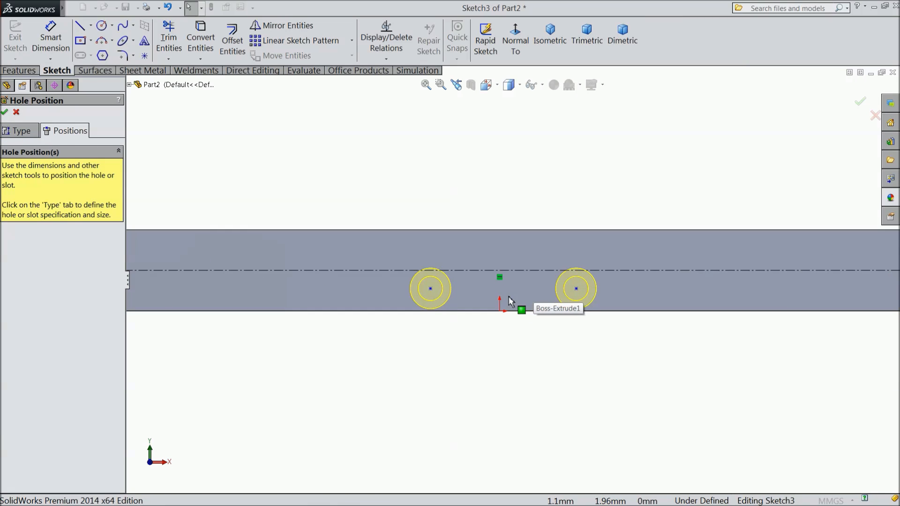
click(577, 287)
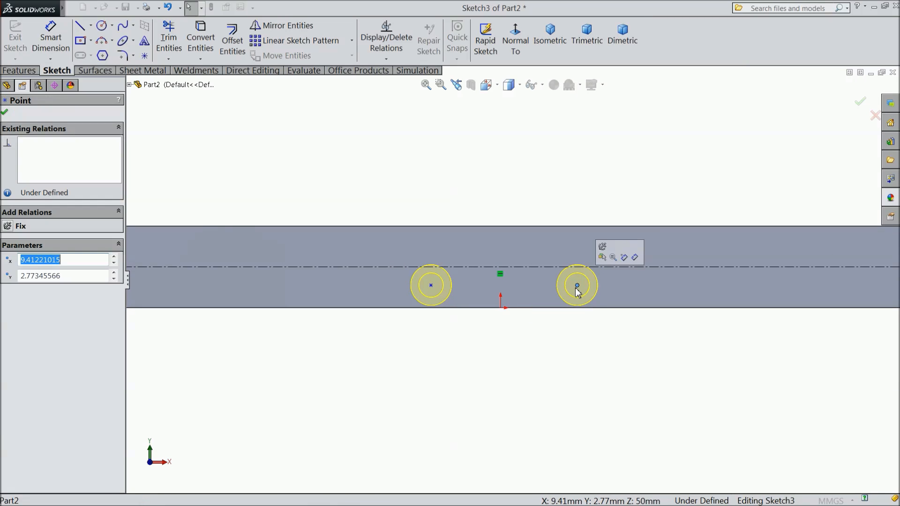
ctrl+click(432, 286)
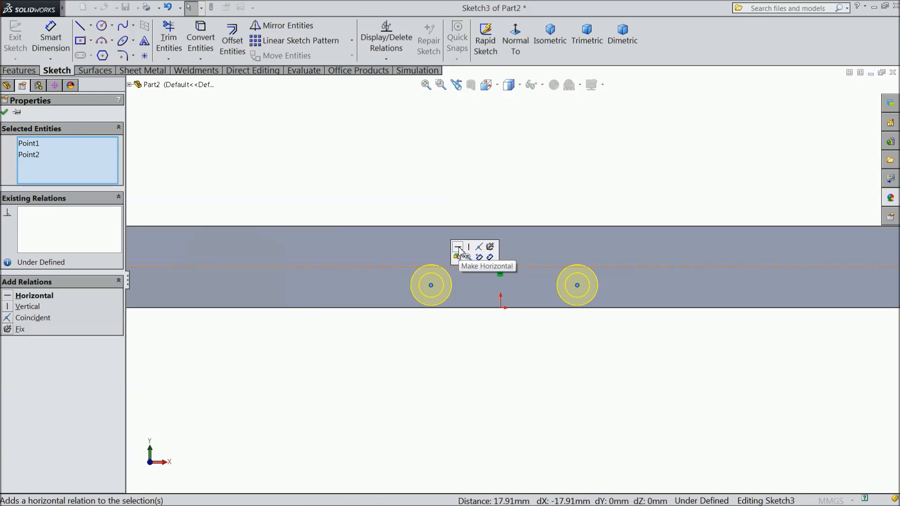
click(458, 249)
Step: Make the left hole's center point coincident with the horizontal centerline
click(478, 267)
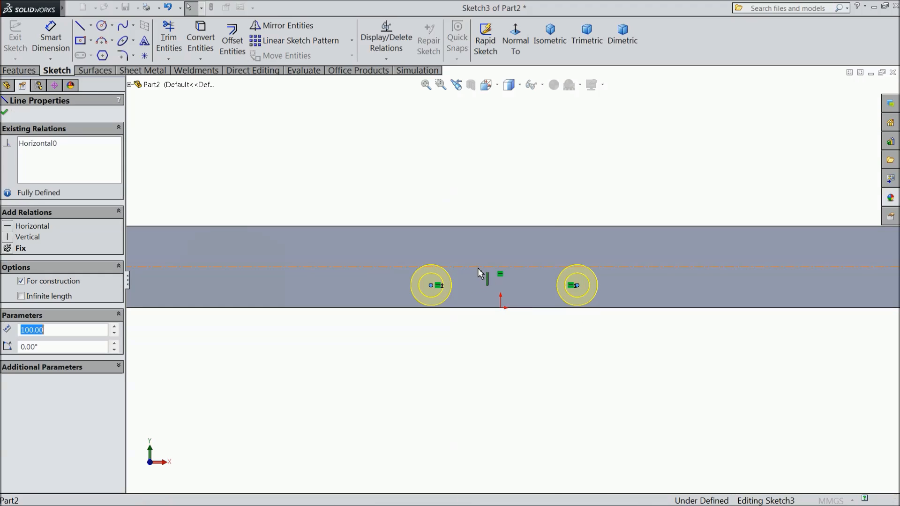
ctrl+click(432, 286)
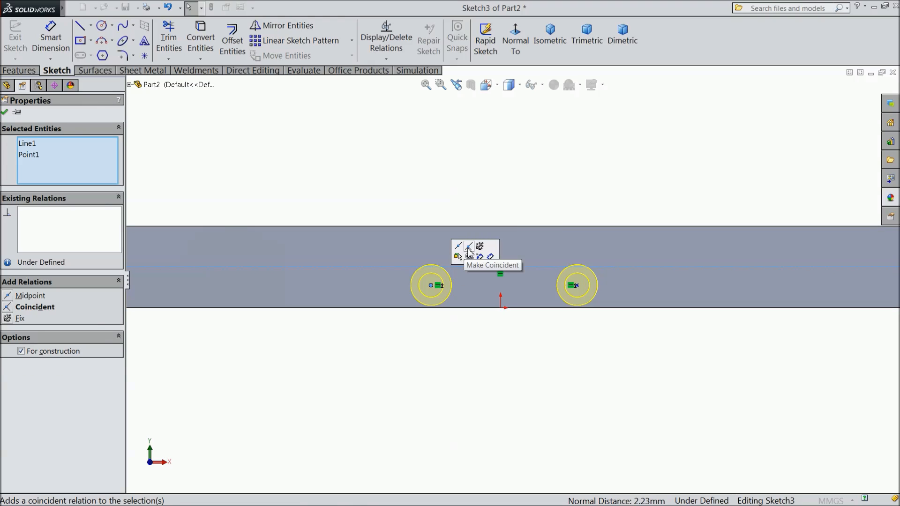
click(469, 247)
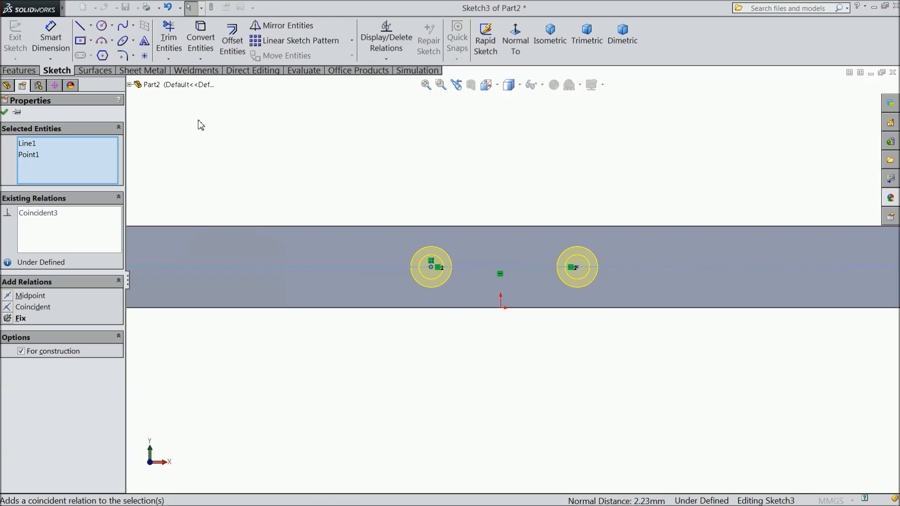
Step: Draw a vertical 10 mm centerline between the midpoints of the front side face's upper and lower edges
click(91, 26)
click(108, 53)
click(500, 267)
click(501, 226)
click(501, 307)
right_click(527, 213)
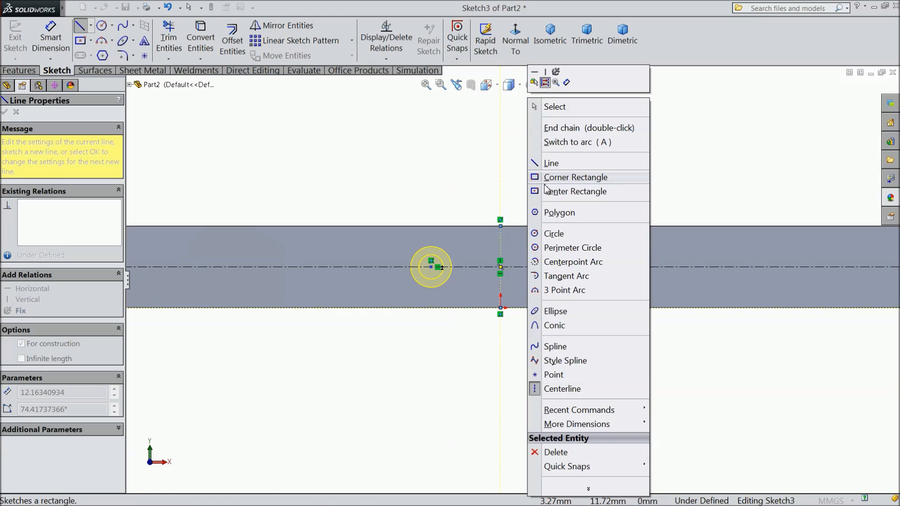
click(558, 108)
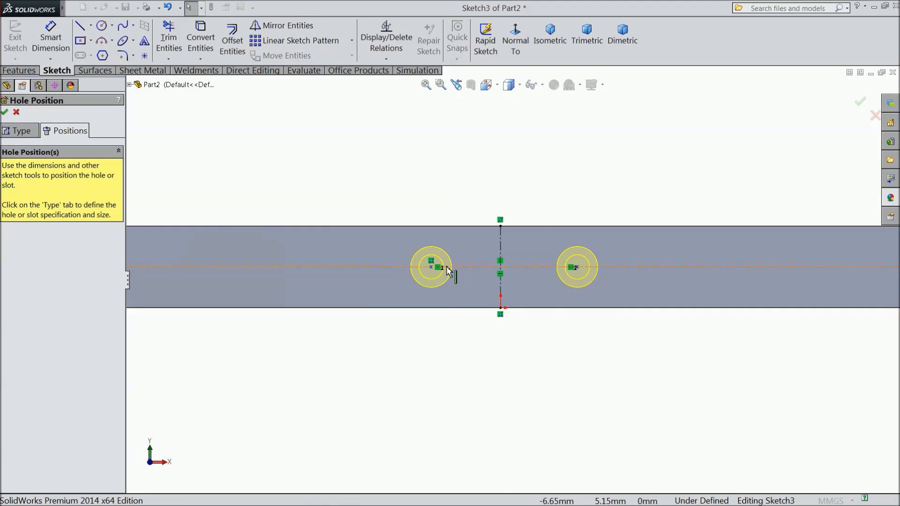
Step: Make the two hole center points symmetric about the vertical centerline on the front side face
click(501, 246)
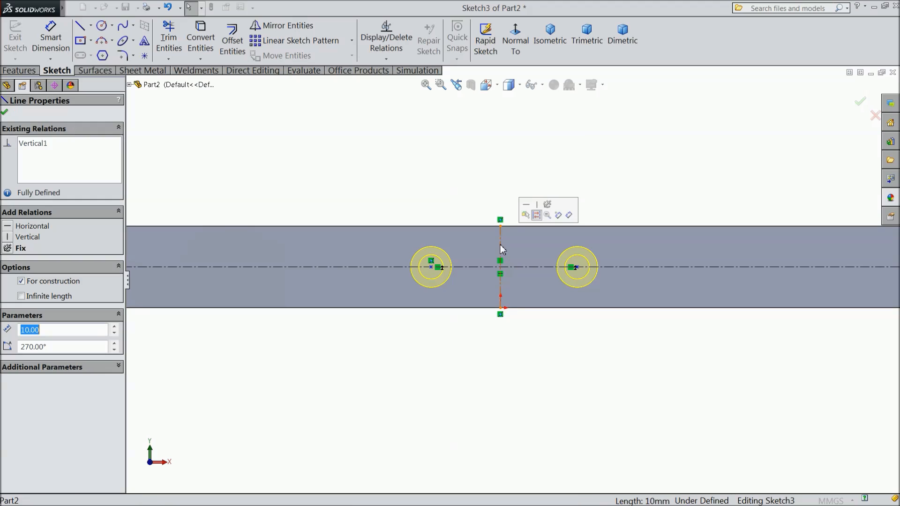
ctrl+click(431, 267)
ctrl+click(577, 267)
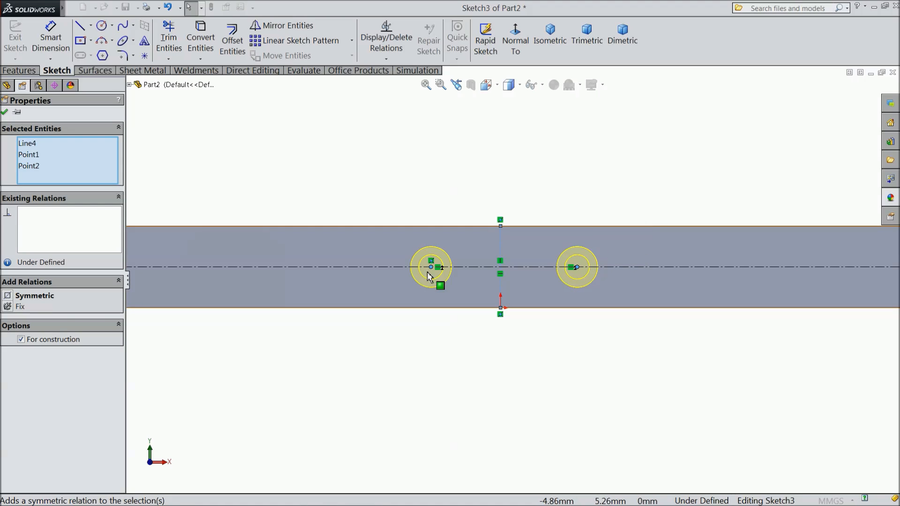
click(8, 297)
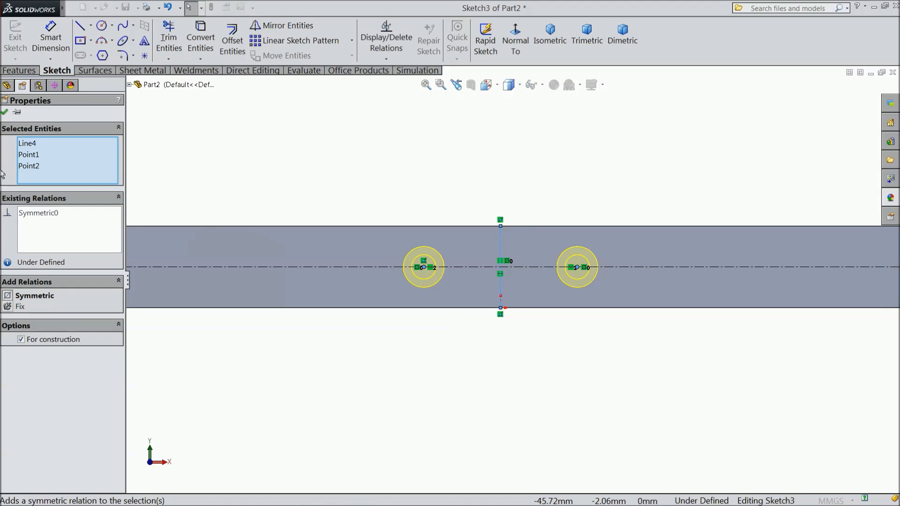
click(4, 113)
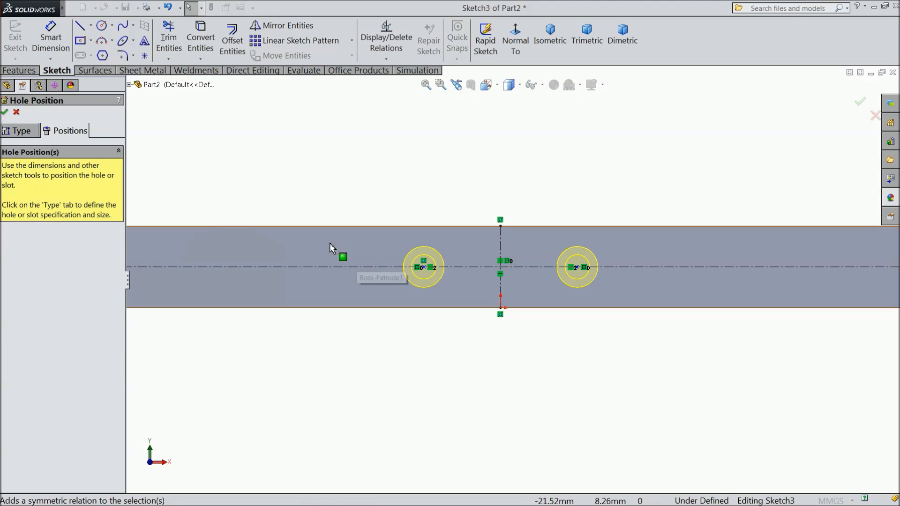
Step: Dimension the left hole's center 42 mm from the side face's left edge and finish the counterbored hole feature
drag(424, 268, 356, 275)
key(f)
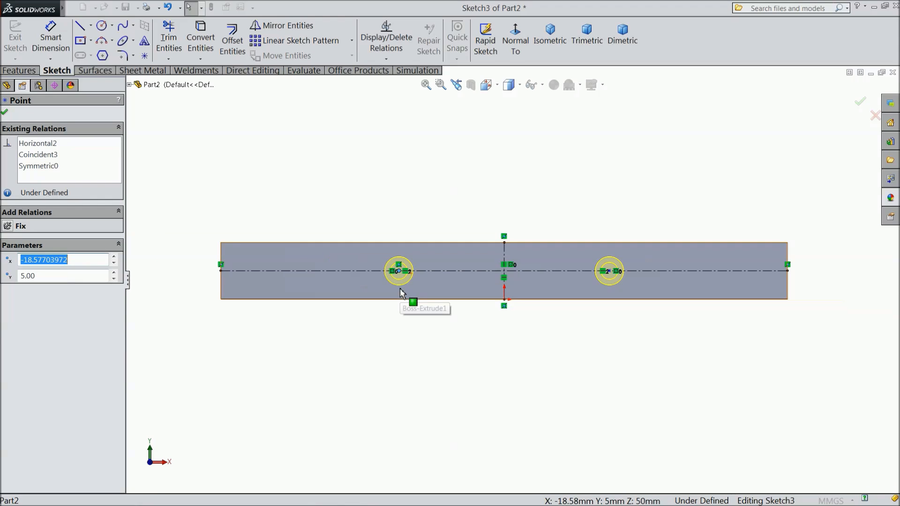
click(50, 37)
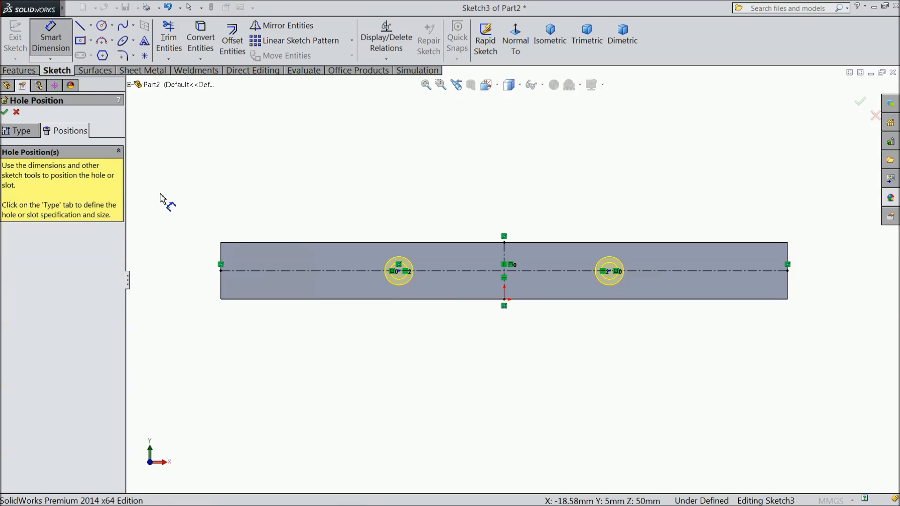
click(221, 257)
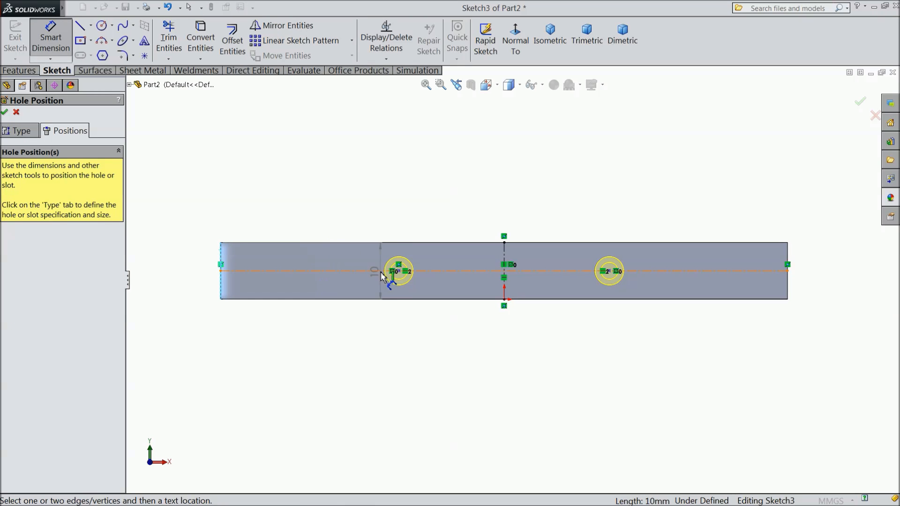
click(398, 271)
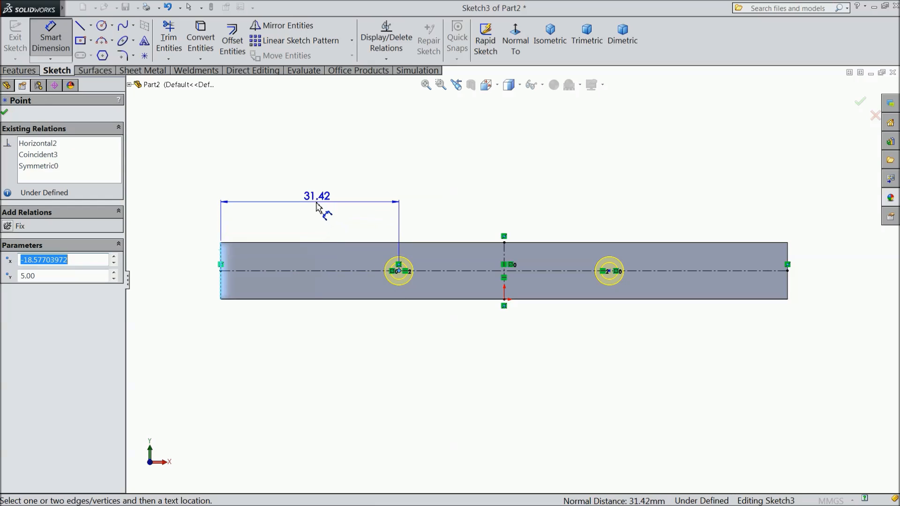
click(315, 201)
text(42)
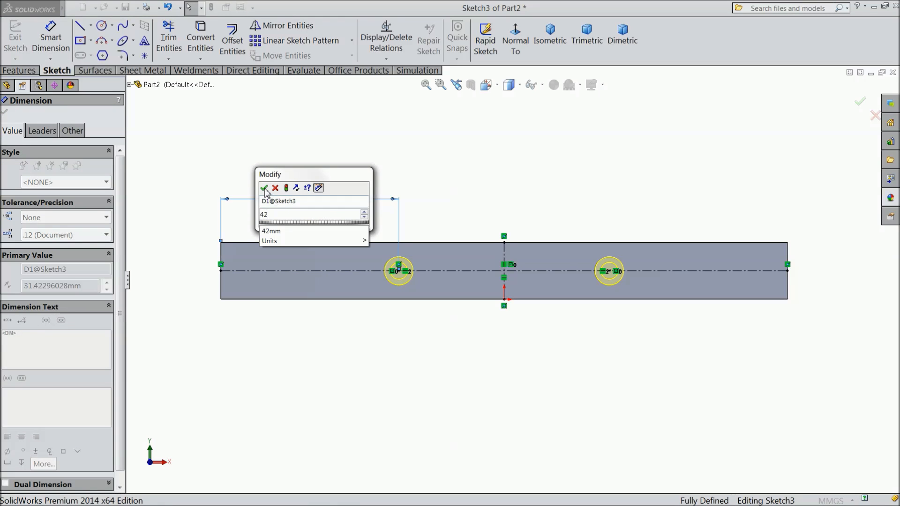
click(264, 189)
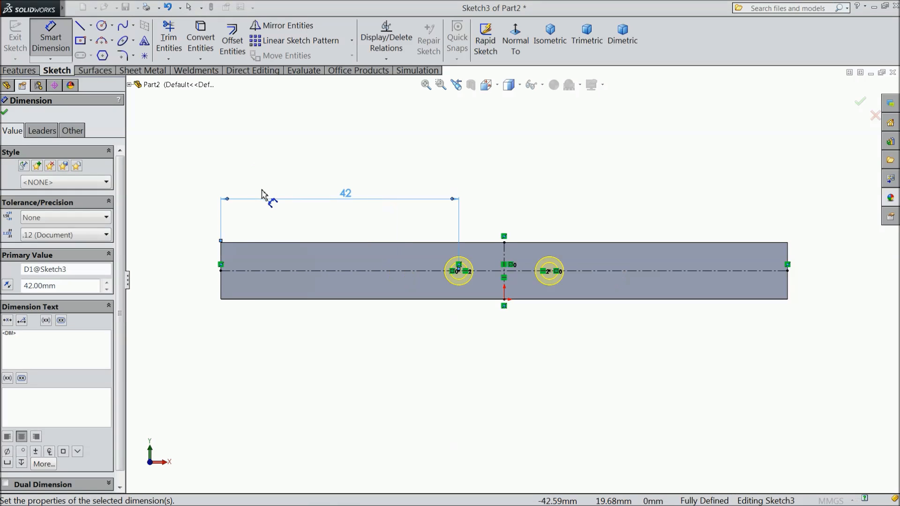
click(6, 113)
click(5, 113)
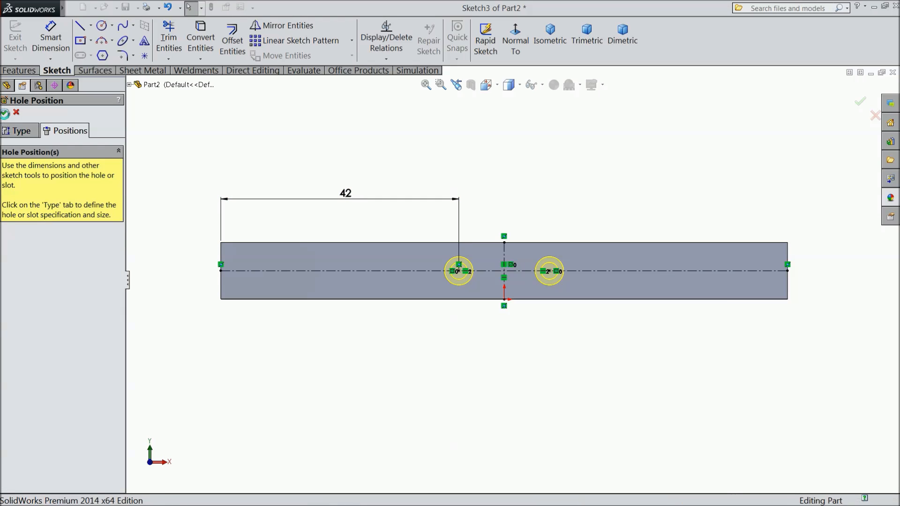
Step: Turn on perspective display for the plate model and clear the hole feature selection
middle_drag(443, 154, 551, 171)
click(592, 84)
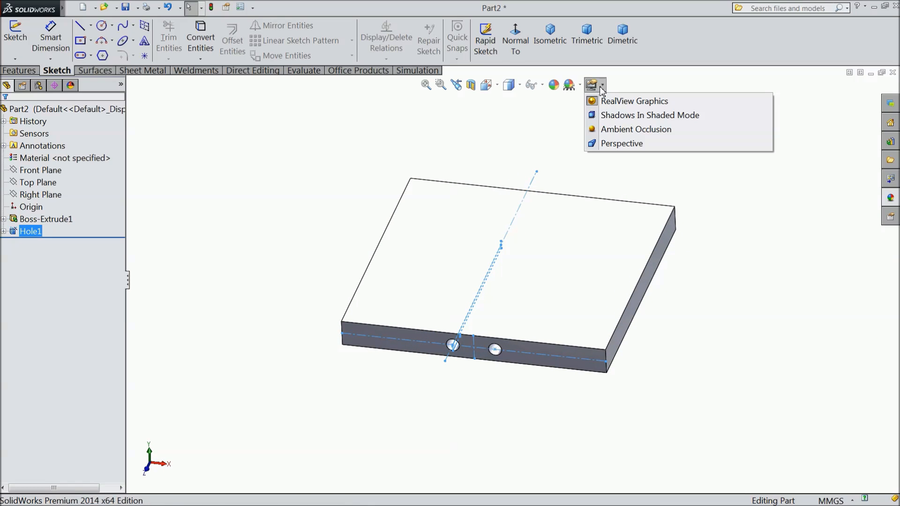
click(602, 142)
middle_drag(603, 143, 543, 169)
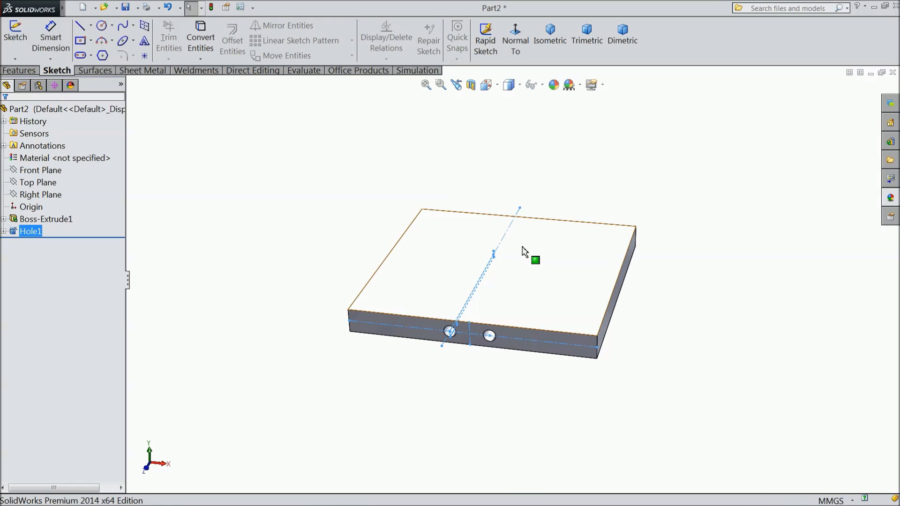
scroll(520, 256, down, 4)
click(547, 170)
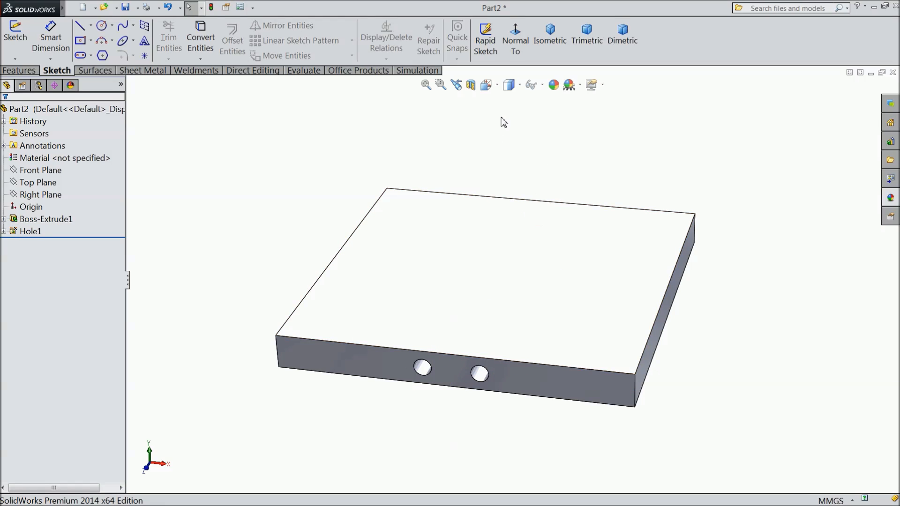
Step: Inspect the two counterbored holes inside the plate in wireframe display, and return to shaded display with edges
click(520, 86)
click(511, 171)
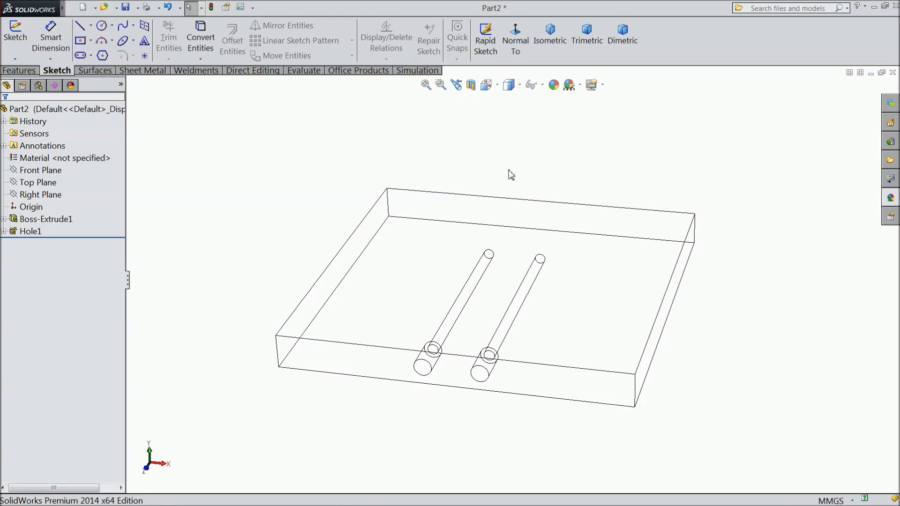
middle_drag(499, 172, 493, 205)
click(518, 86)
click(512, 105)
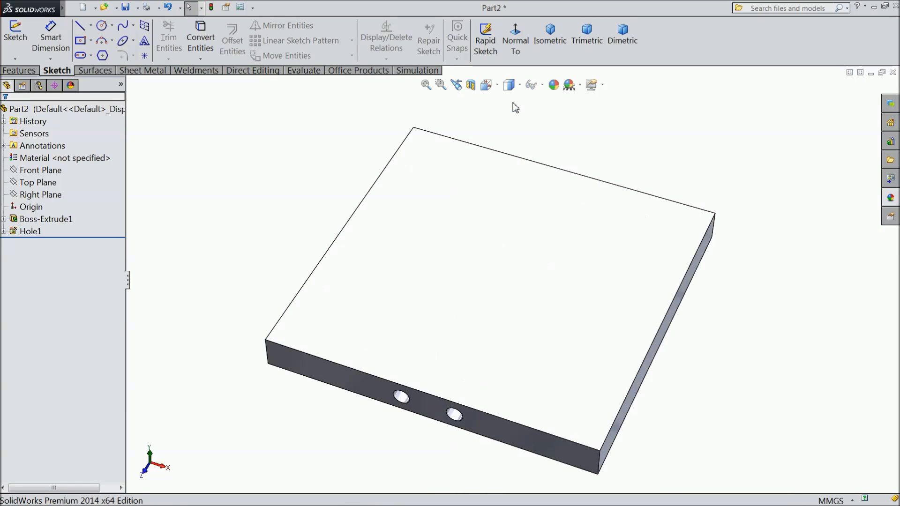
Step: Select the plate's bottom face, view it straight on, and switch the display to wireframe
mouse_move(482, 216)
middle_down()
mouse_move(458, 342)
mouse_move(452, 263)
mouse_move(477, 231)
mouse_move(490, 281)
middle_up()
click(490, 280)
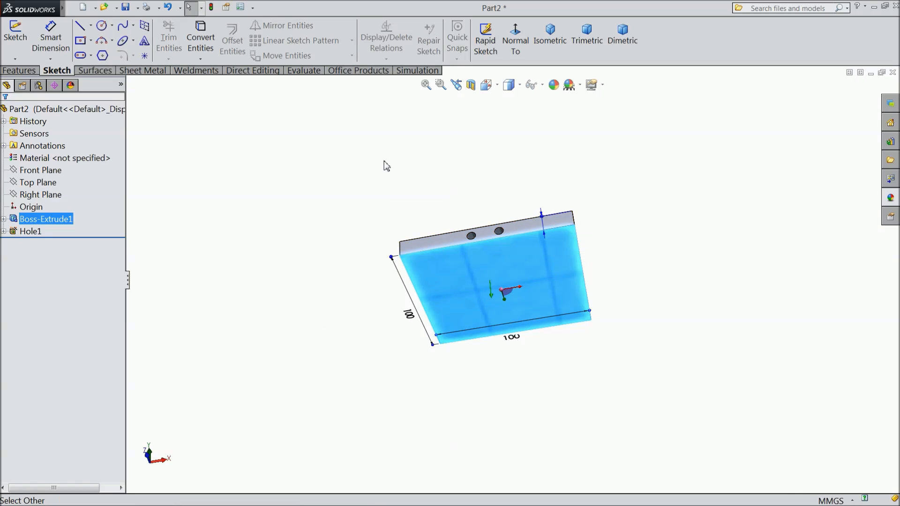
click(516, 47)
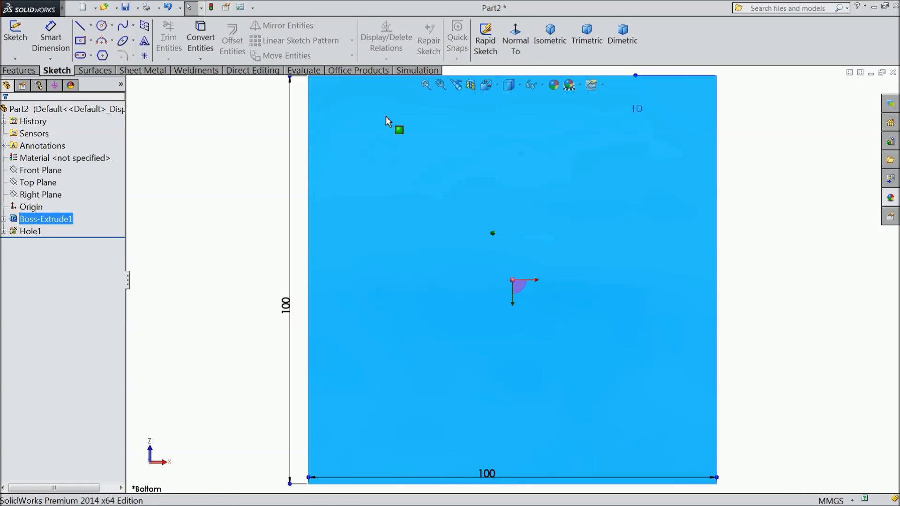
click(509, 85)
click(510, 165)
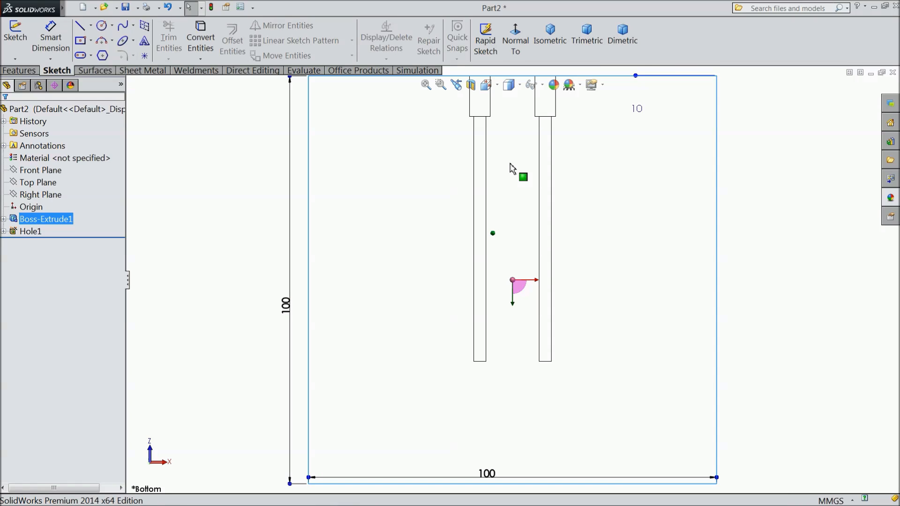
key(z)
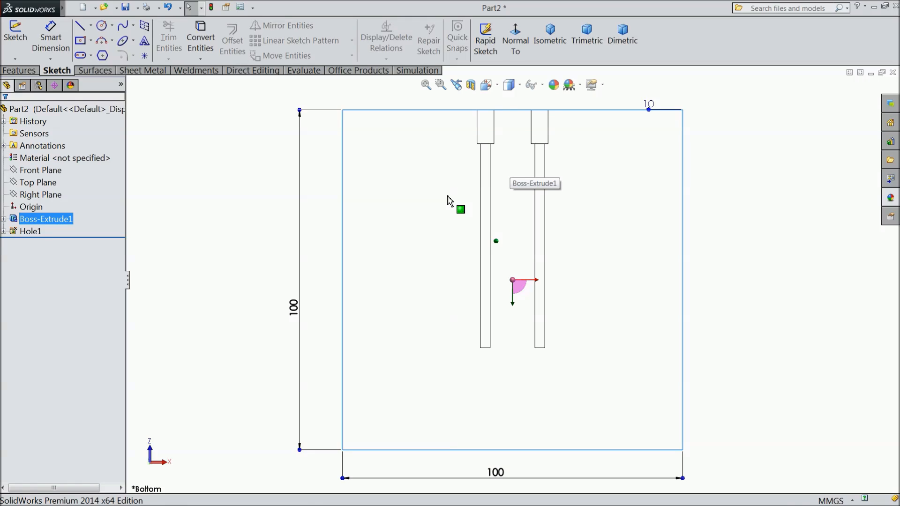
Step: Set up a Hole Wizard counterbore on the bottom face: ISO, Hex Socket Head ISO 4762, M5, Normal fit, Blind 8 mm
click(33, 71)
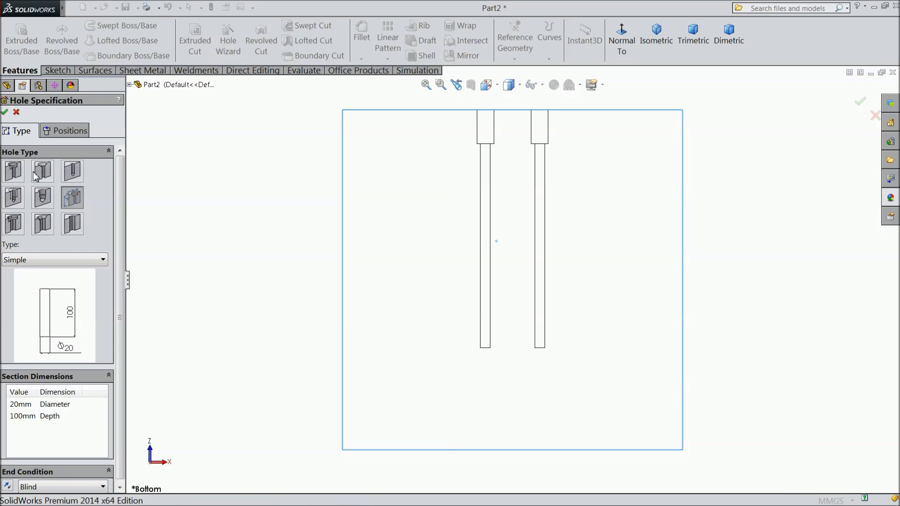
click(16, 176)
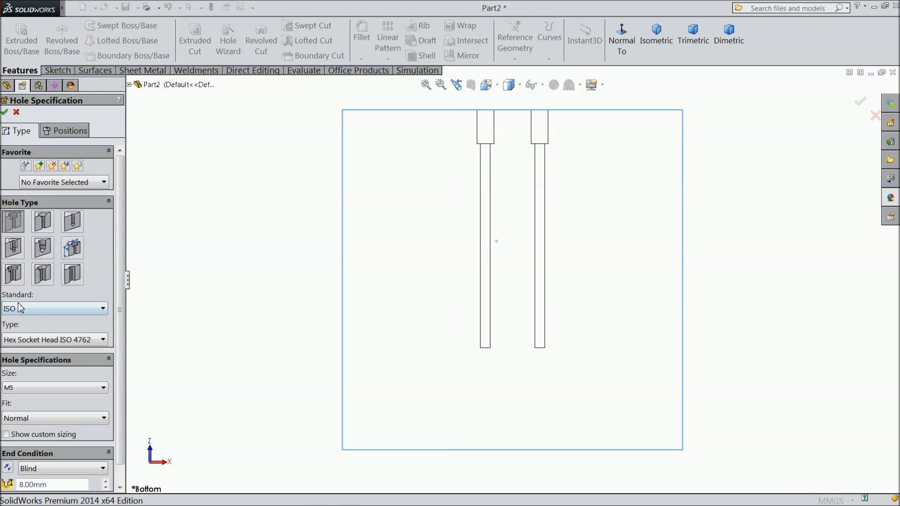
click(78, 341)
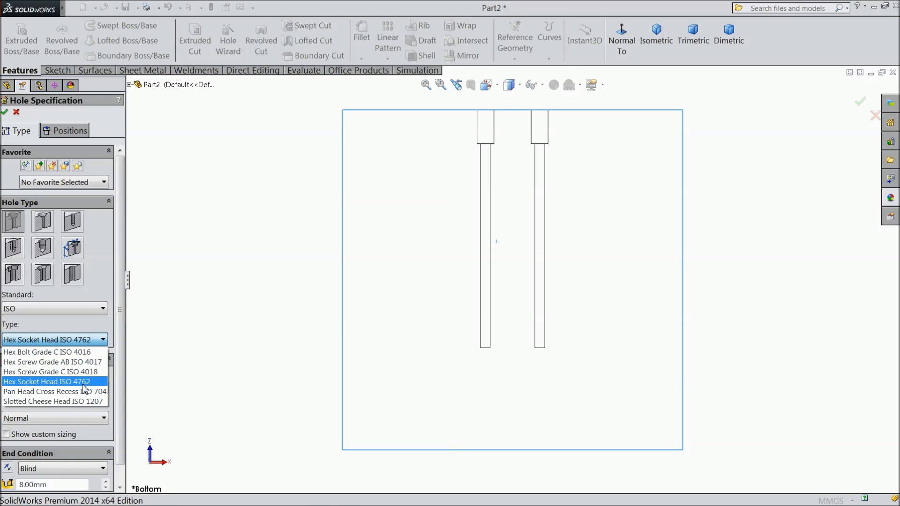
click(68, 341)
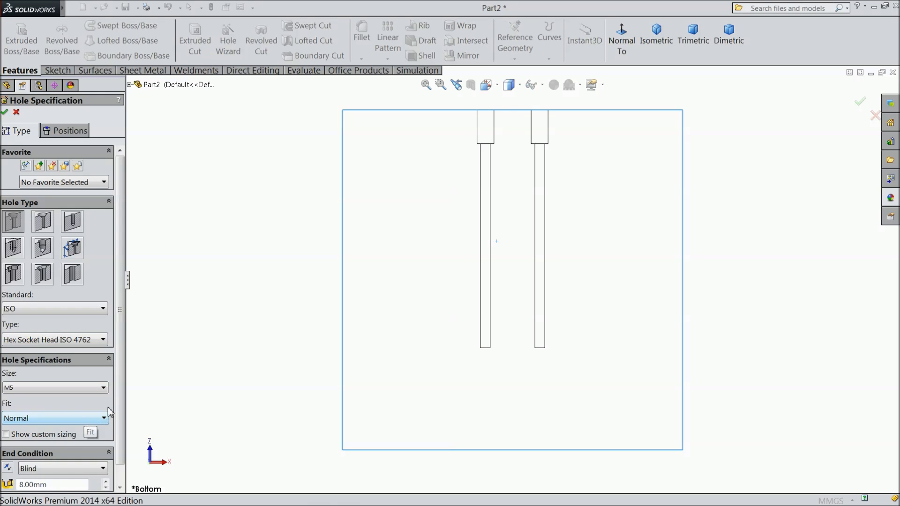
scroll(70, 436, down, 1)
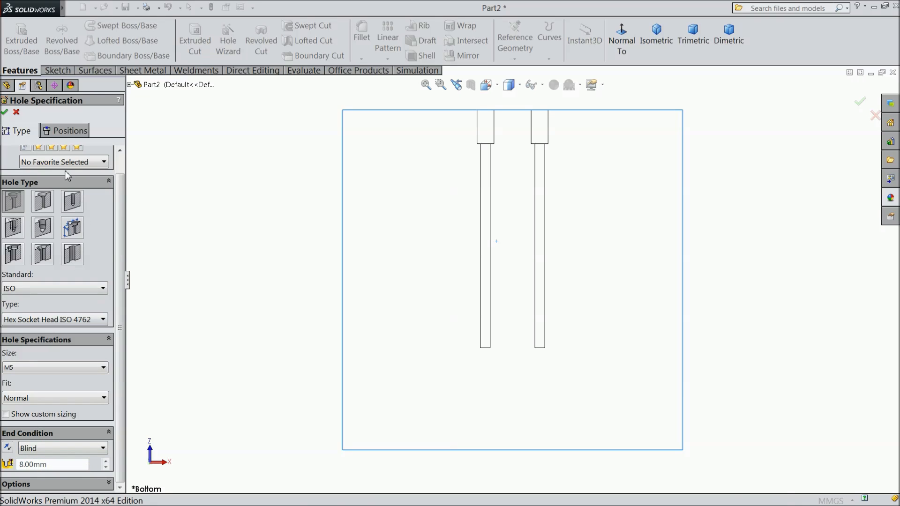
Step: Place four counterbore positions below the drilled holes: one on each side and two stacked on the bottom face's vertical midline
click(67, 132)
click(463, 372)
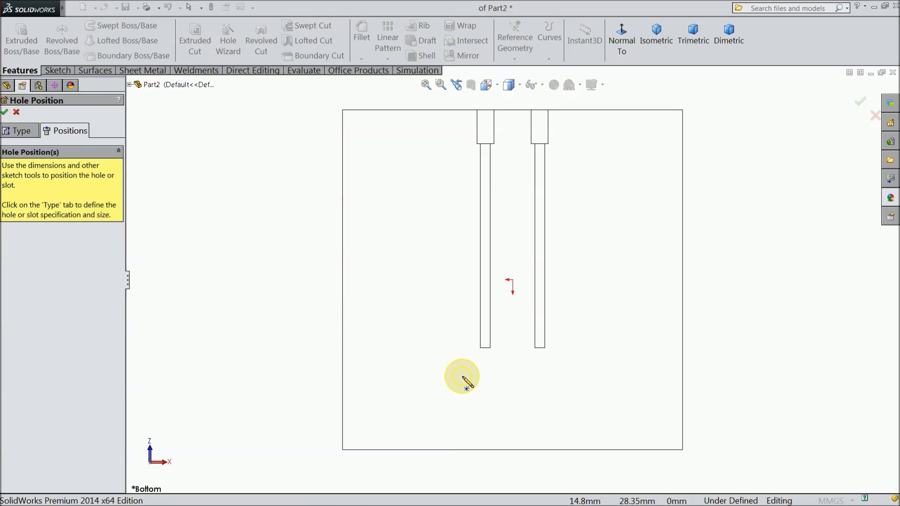
click(577, 373)
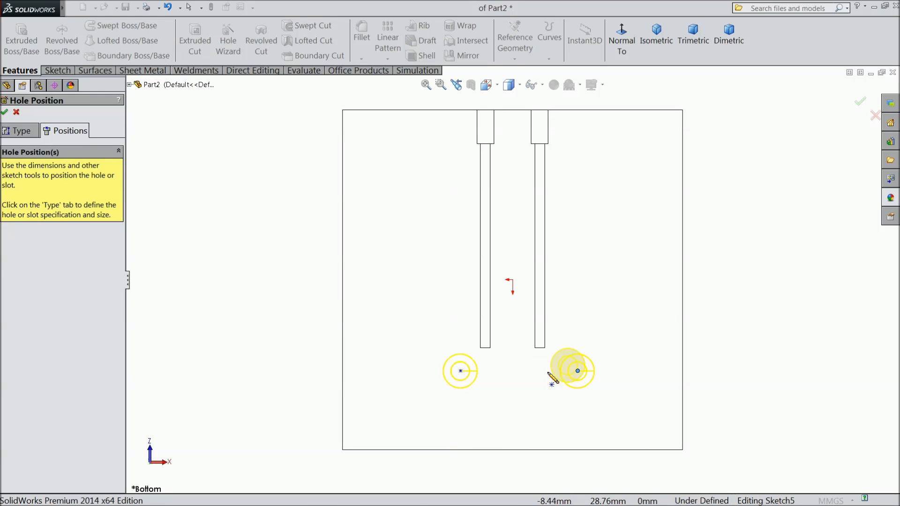
click(512, 410)
click(512, 423)
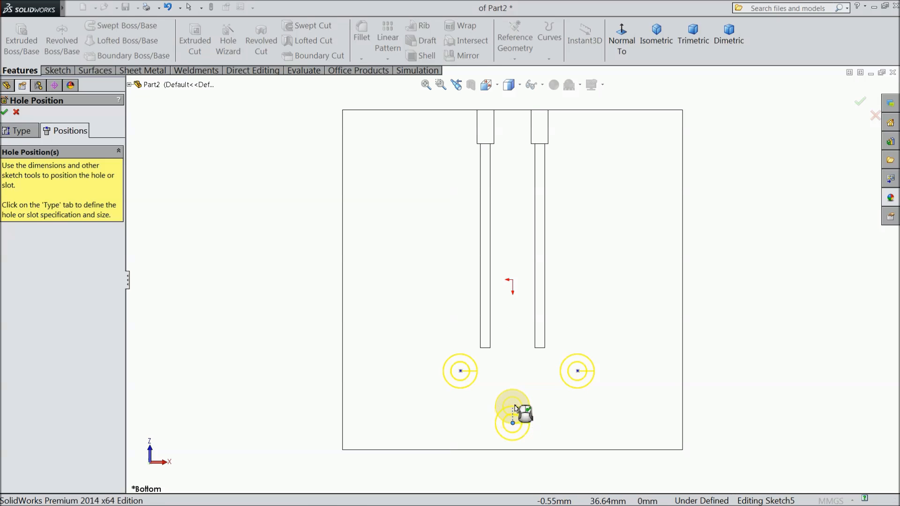
click(513, 389)
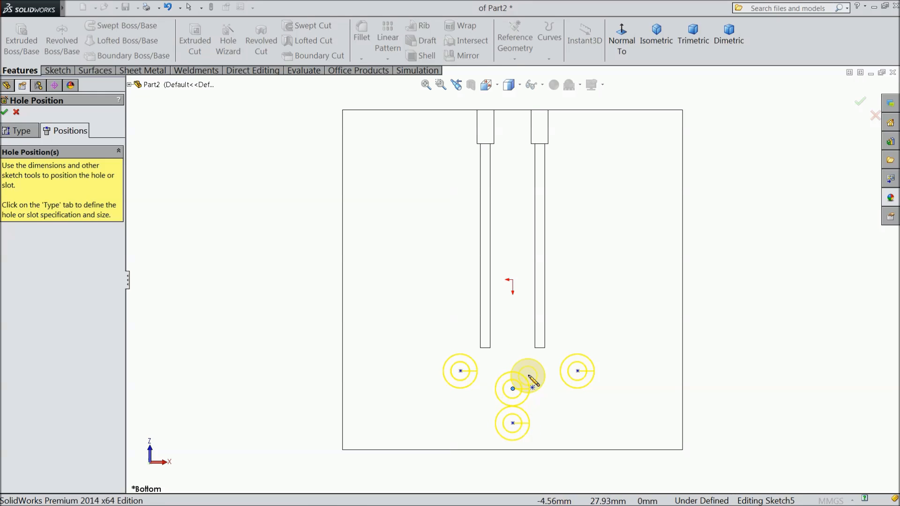
key(Escape)
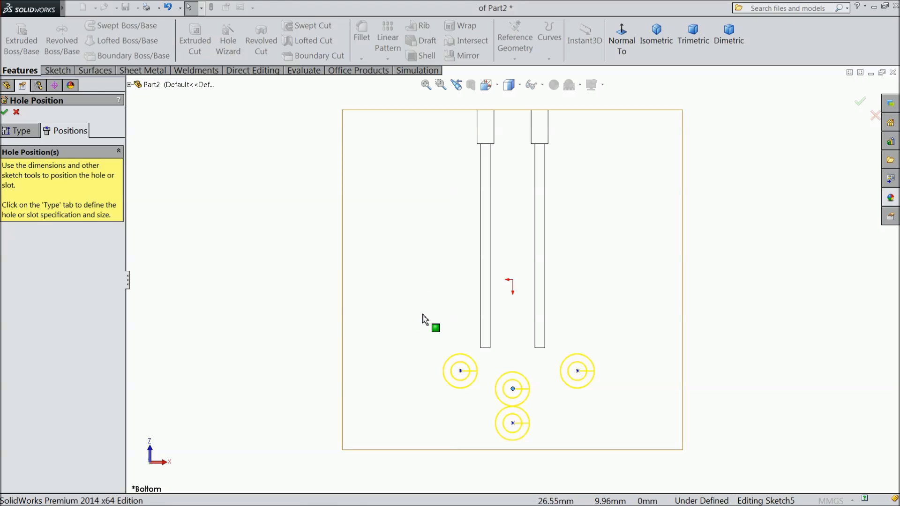
Step: Draw a vertical line across the bottom face, joining the midpoints of its upper and lower edges
click(56, 71)
click(91, 27)
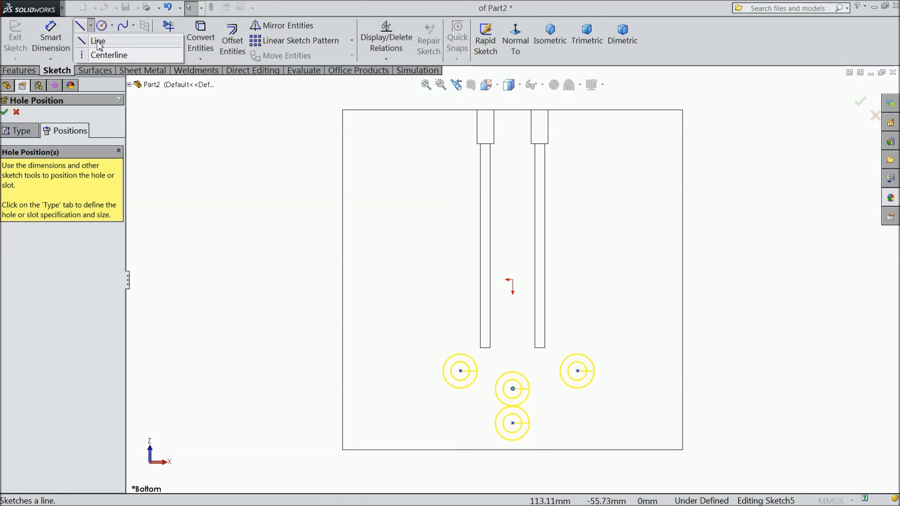
click(98, 41)
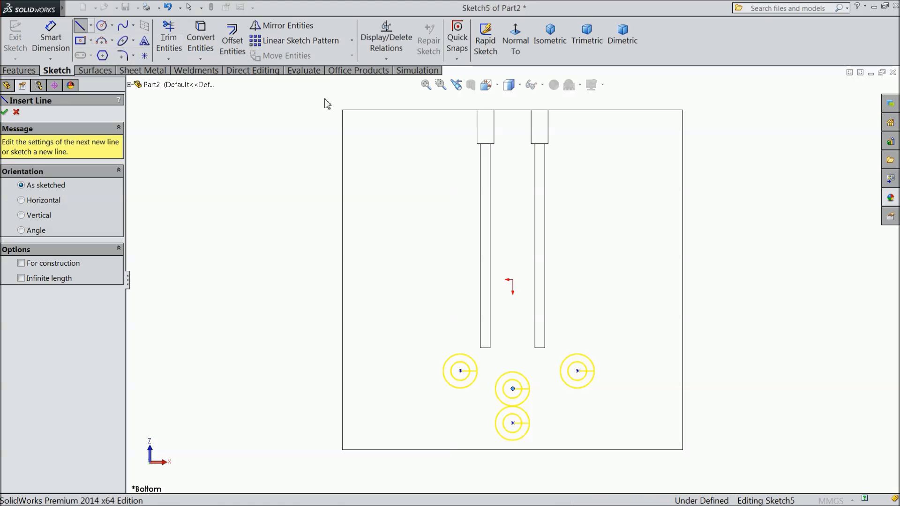
click(513, 109)
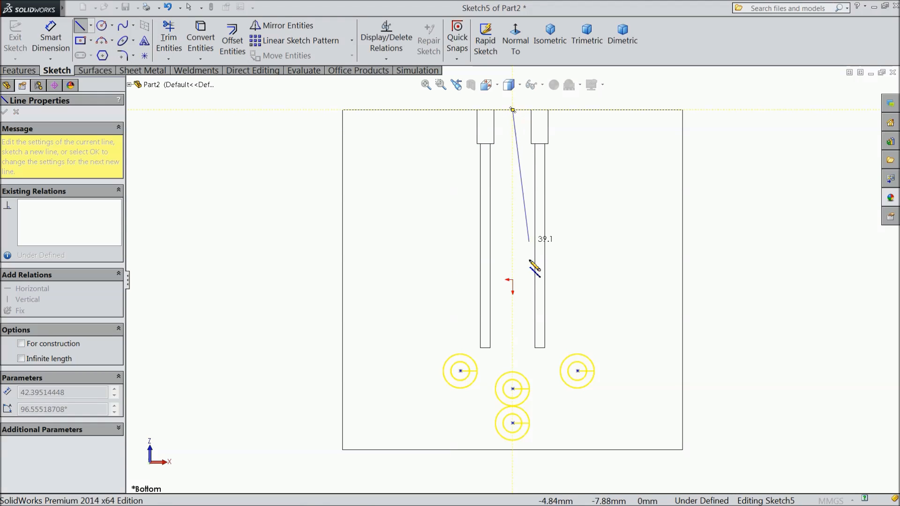
click(512, 450)
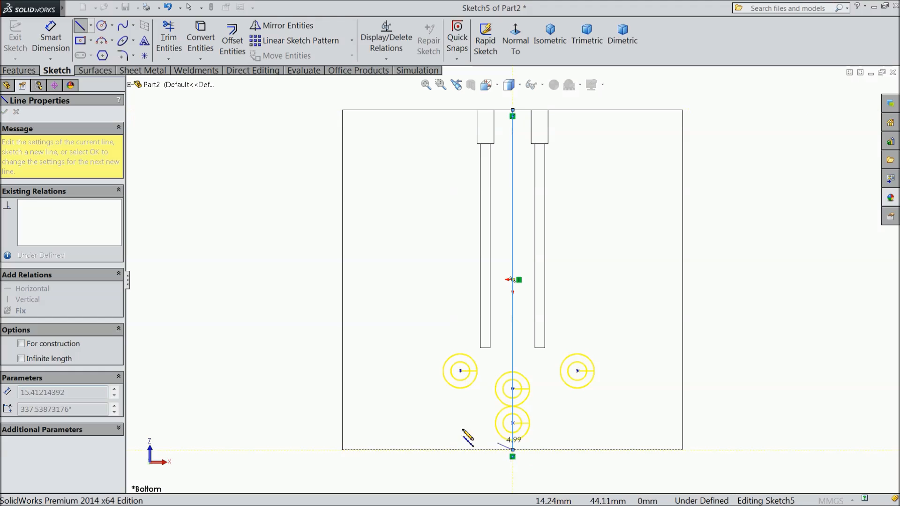
right_click(315, 296)
click(330, 100)
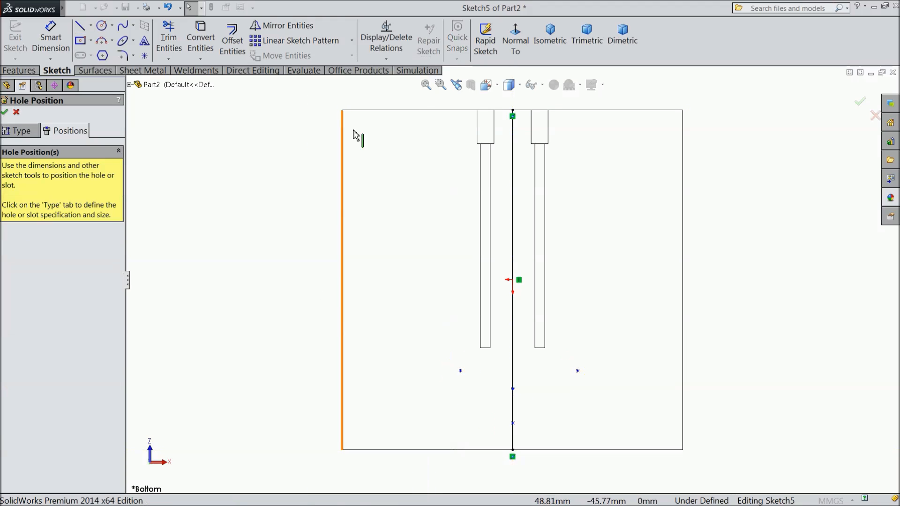
Step: Switch the display back to shaded and add a horizontal relation between the two outer hole points
click(511, 85)
click(516, 100)
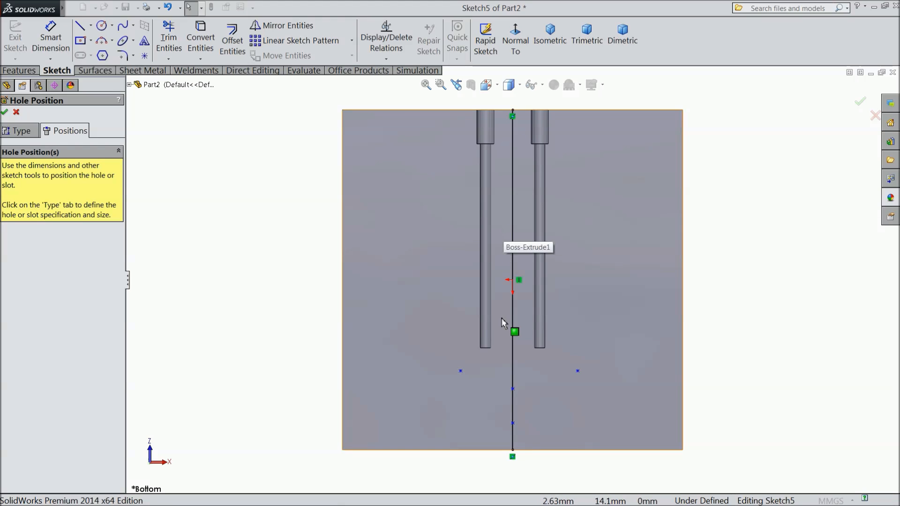
scroll(514, 412, down, 4)
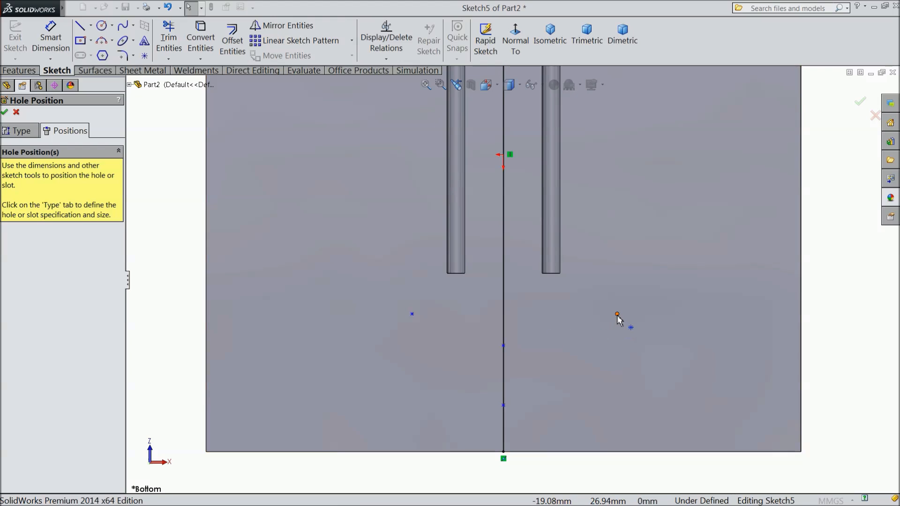
click(616, 314)
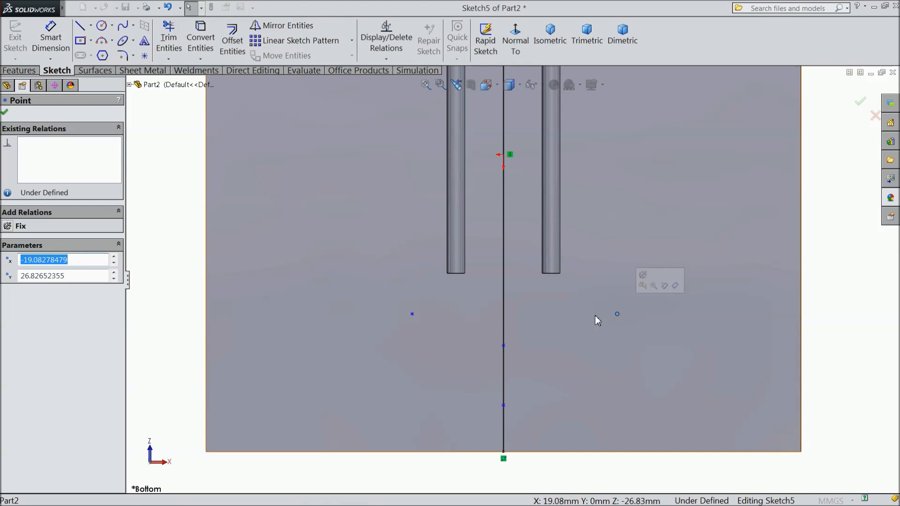
click(412, 315)
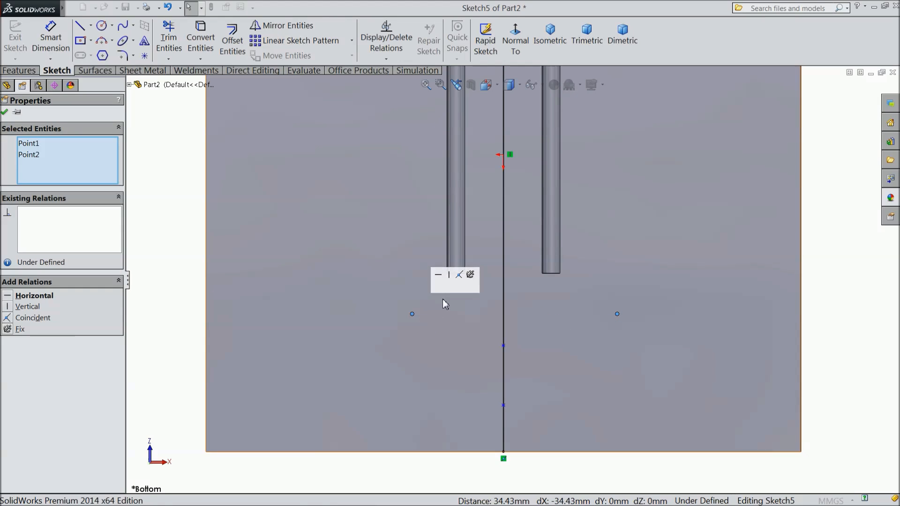
click(440, 276)
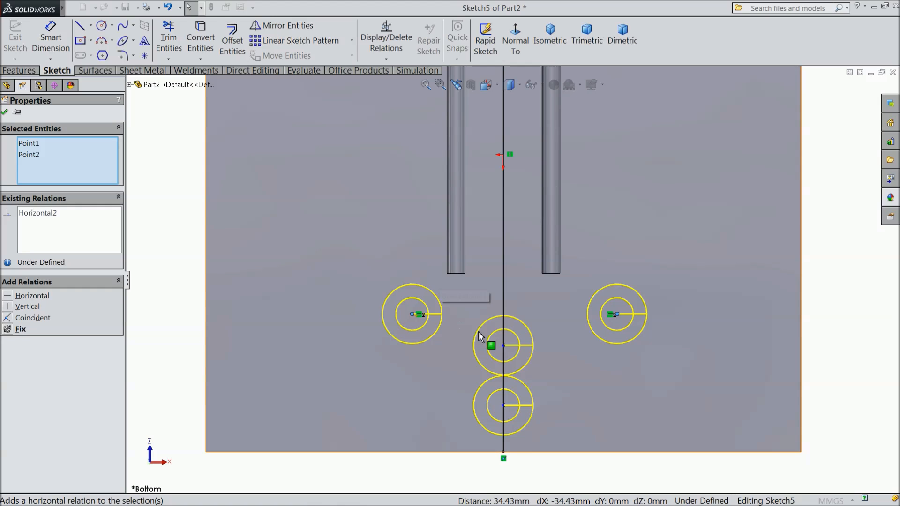
Step: Add a vertical relation between the two stacked hole points on the midline
click(504, 405)
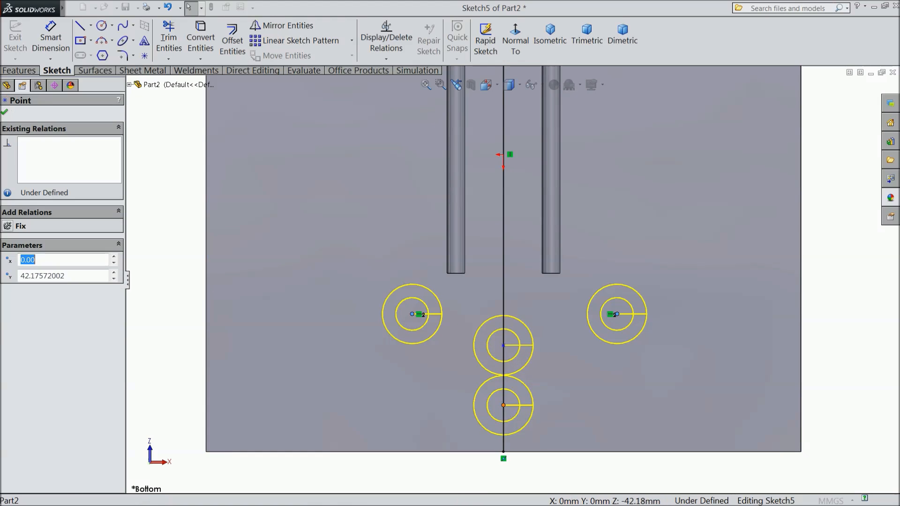
ctrl+click(503, 346)
click(531, 306)
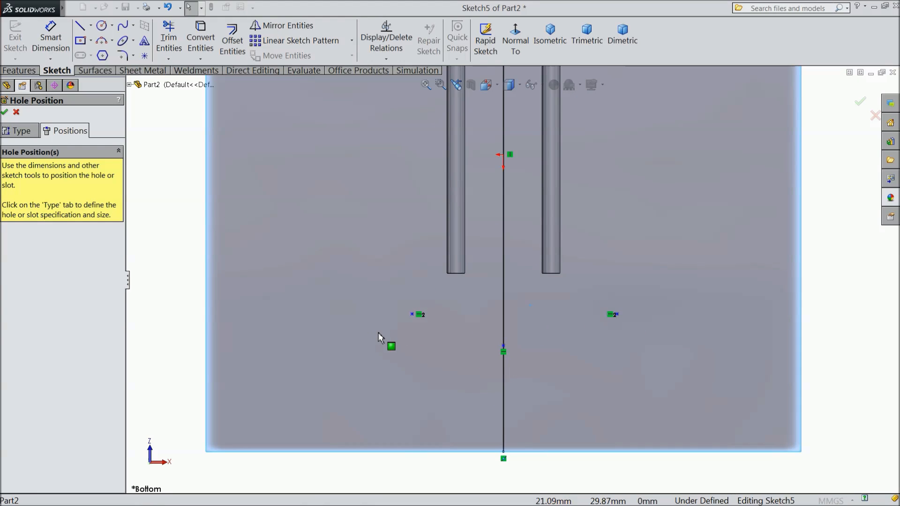
drag(378, 338, 451, 292)
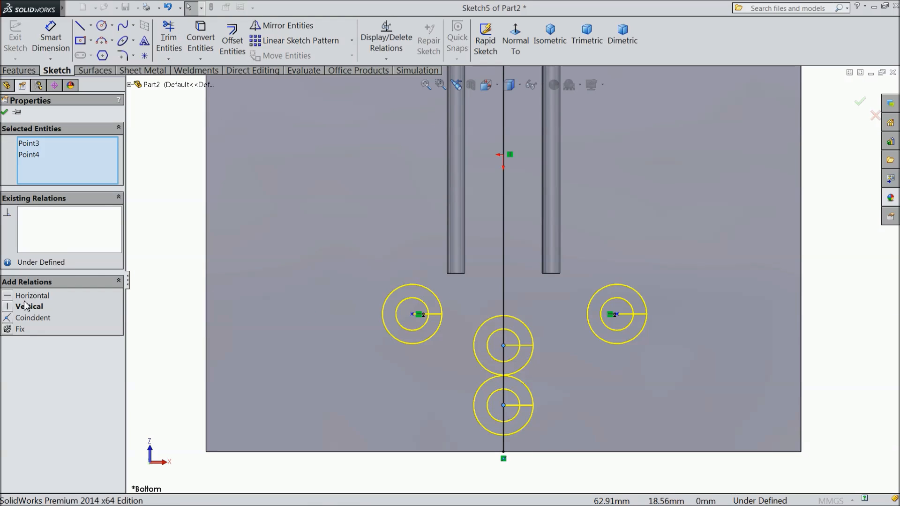
click(8, 307)
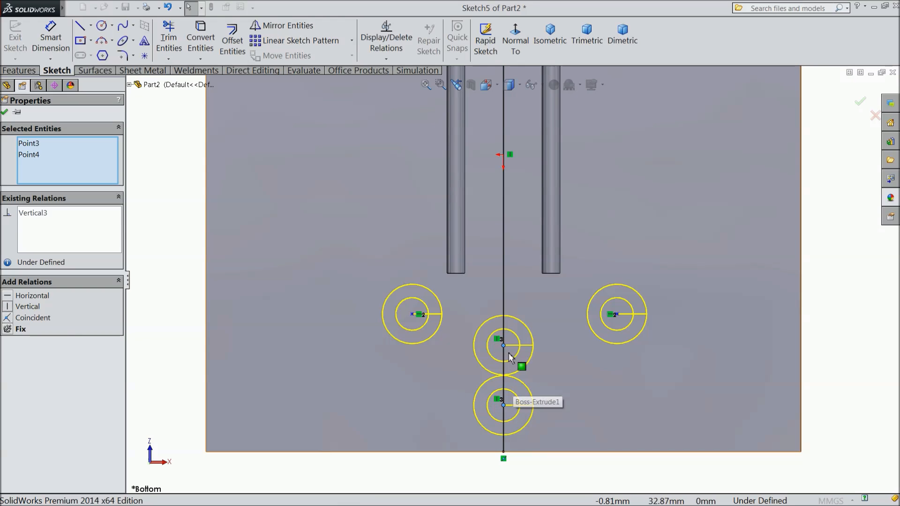
Step: Make the upper of the two stacked hole points coincident with the vertical midline
click(503, 336)
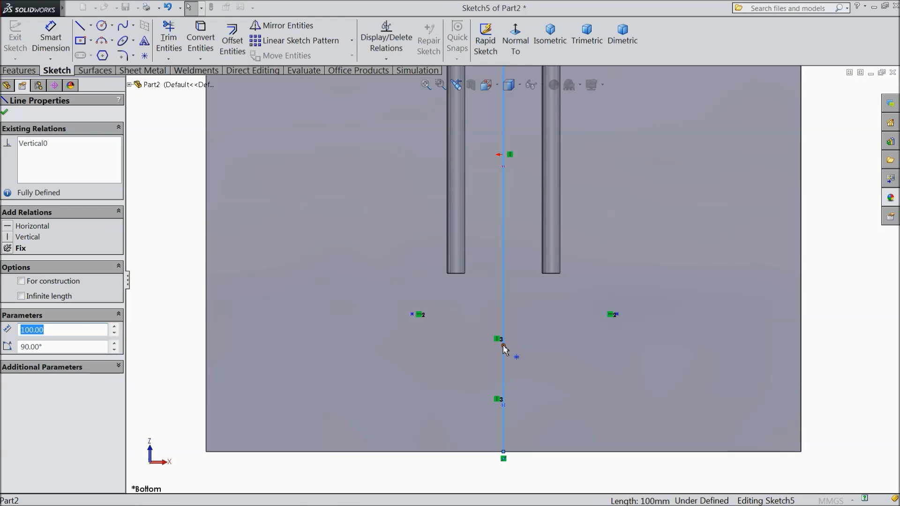
ctrl+click(503, 346)
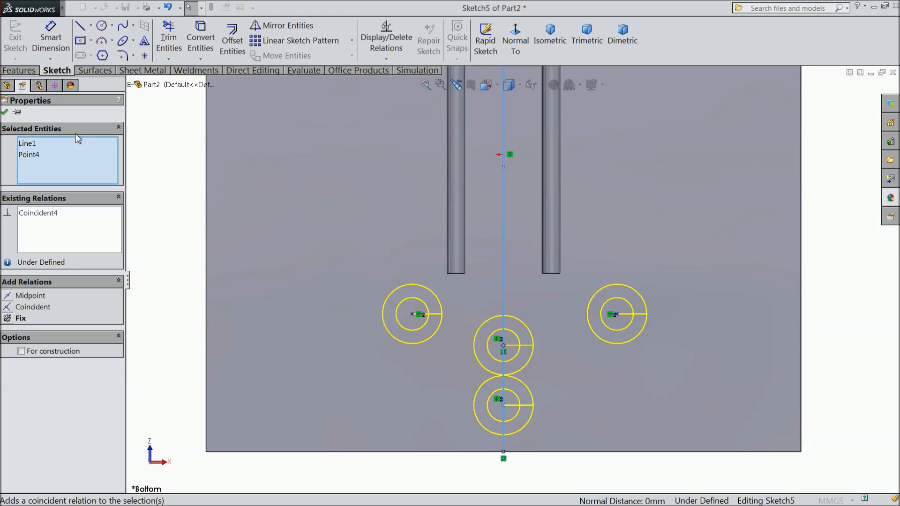
click(5, 112)
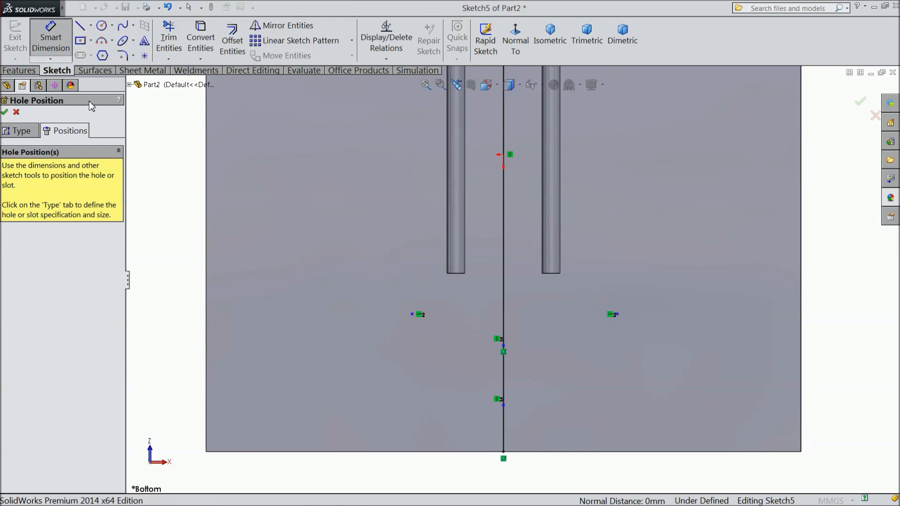
scroll(509, 305, up, 3)
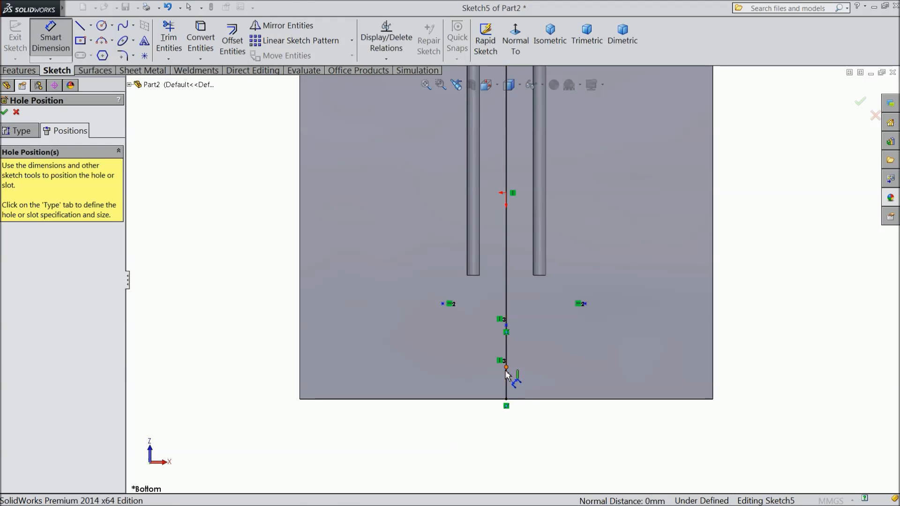
click(507, 369)
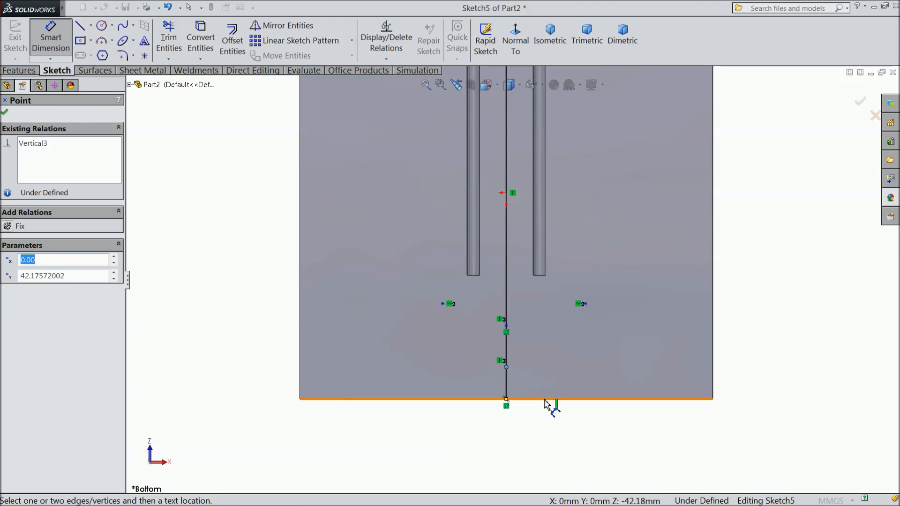
click(545, 400)
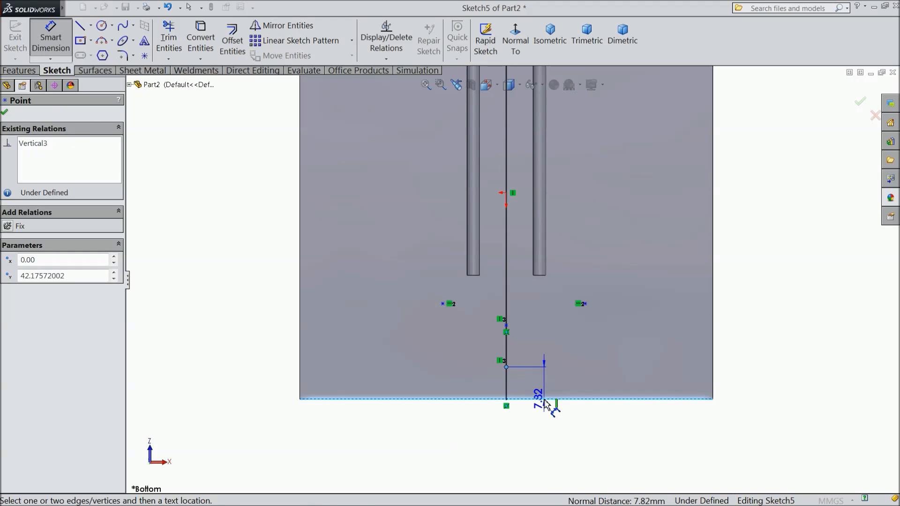
key(Escape)
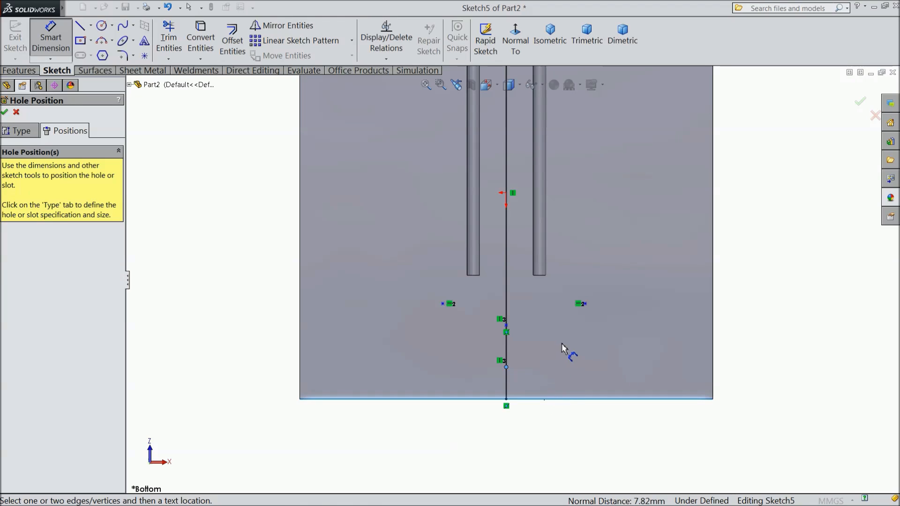
click(585, 304)
scroll(617, 318, down, 5)
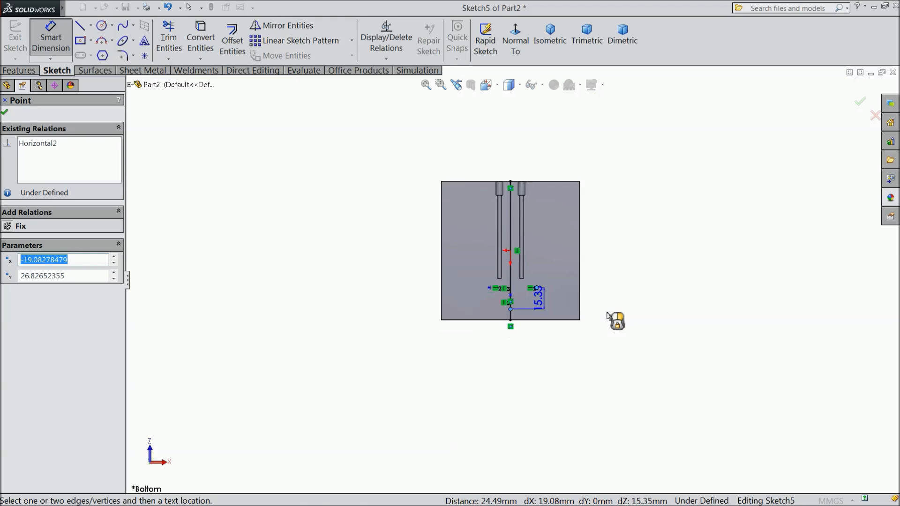
scroll(555, 235, up, 3)
key(Escape)
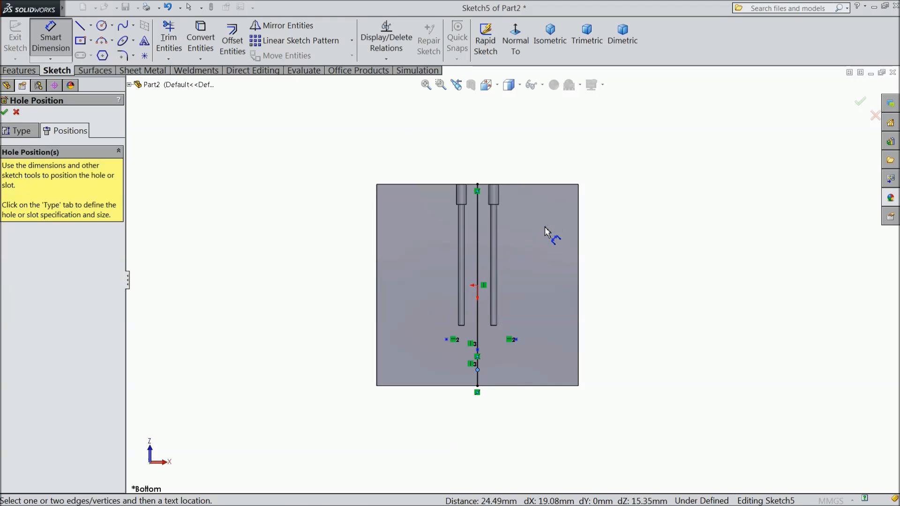
scroll(499, 330, up, 2)
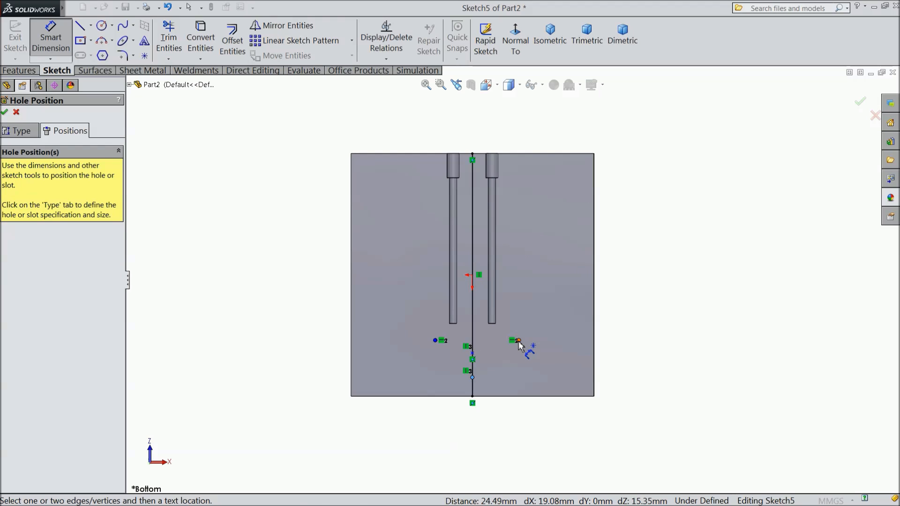
click(517, 342)
key(Escape)
Step: Dimension the right outer hole point 15 mm from the plate's upper edge
click(517, 341)
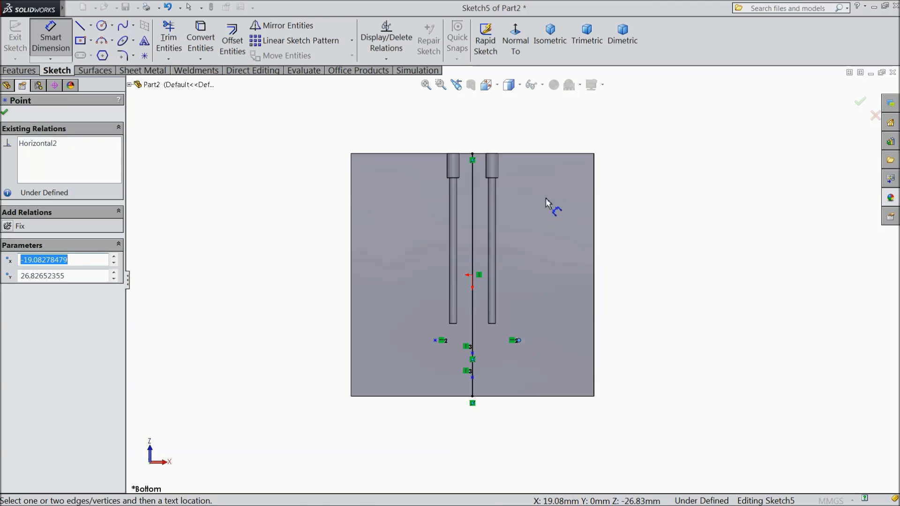
click(557, 154)
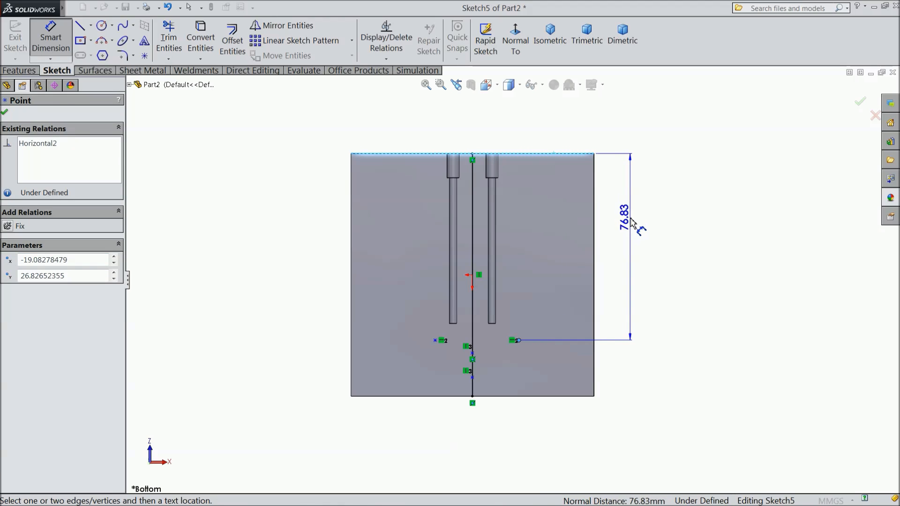
click(630, 219)
text(15)
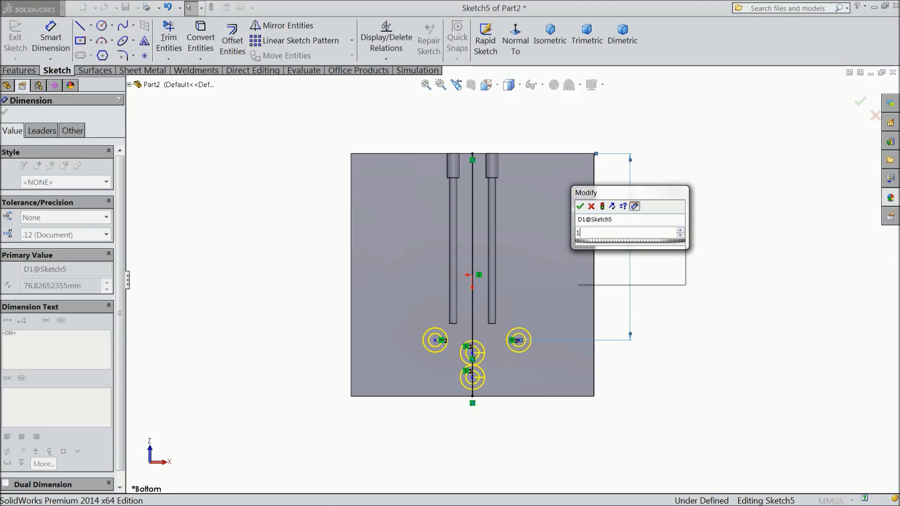
click(579, 206)
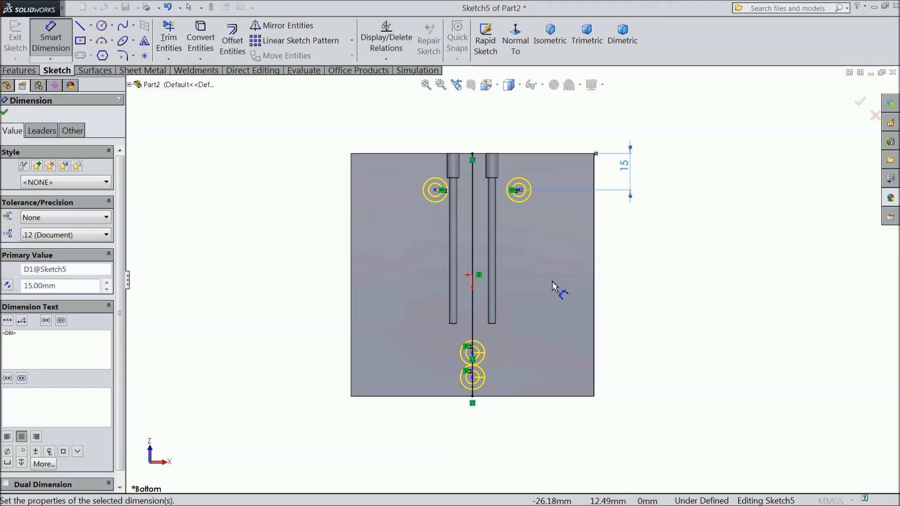
Step: Dimension the upper midline hole point 54 mm from the plate's upper edge
click(472, 353)
click(562, 155)
click(671, 248)
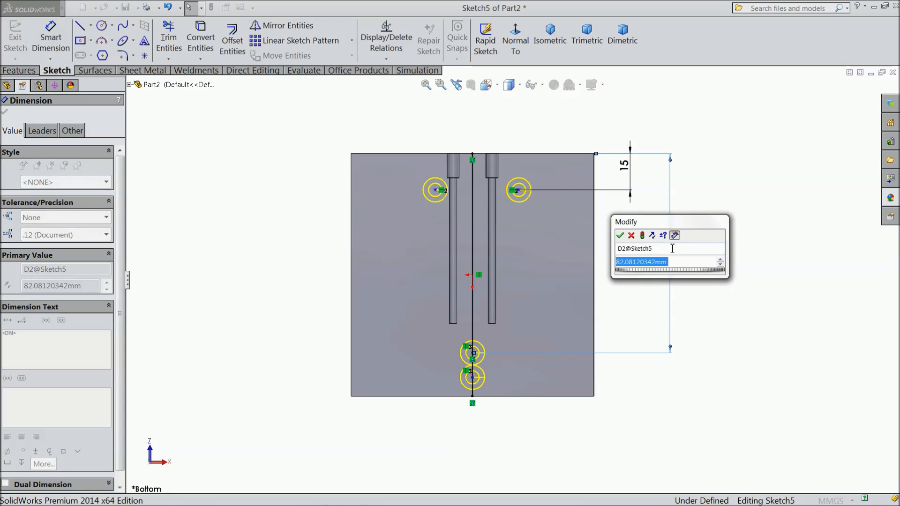
text(54)
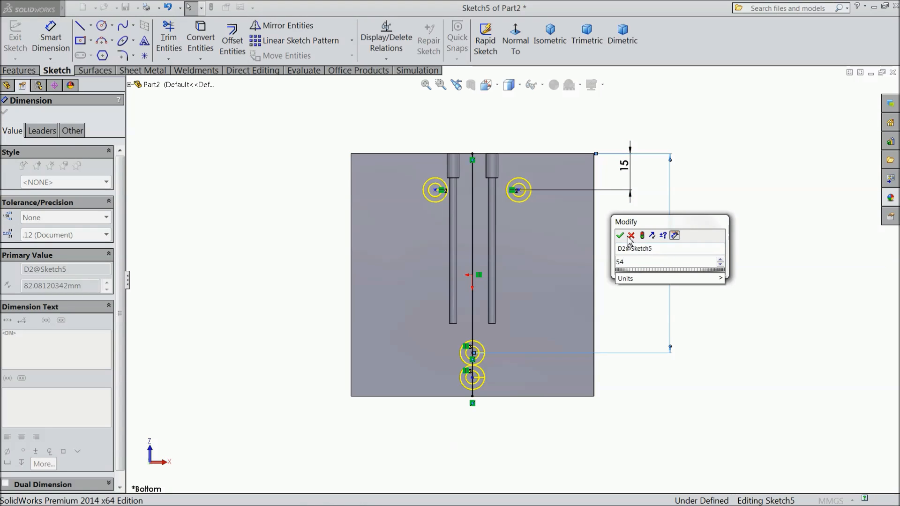
key(Return)
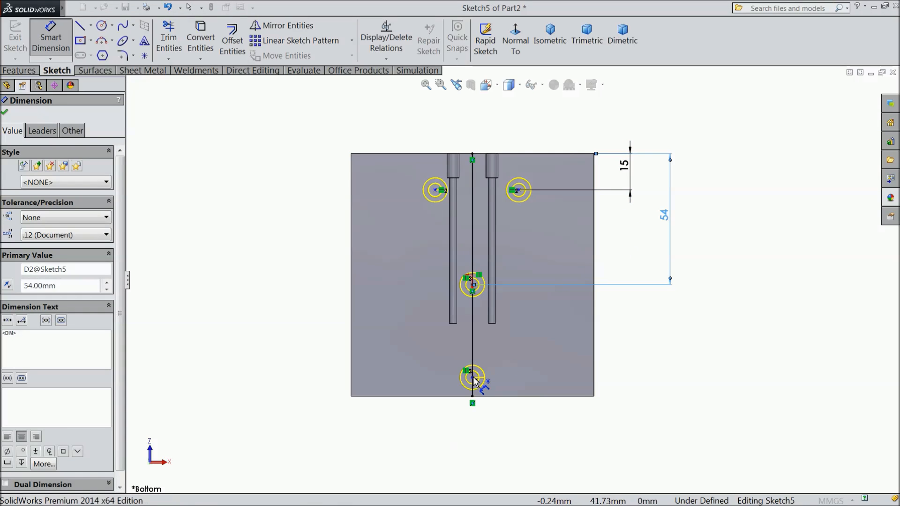
Step: Dimension the lower midline hole point 79 mm from the plate's upper edge
click(473, 379)
click(554, 154)
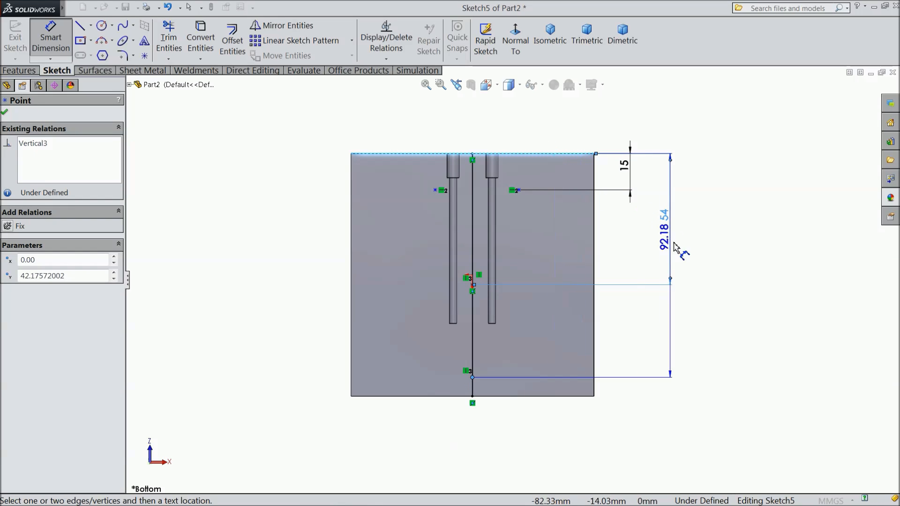
click(703, 258)
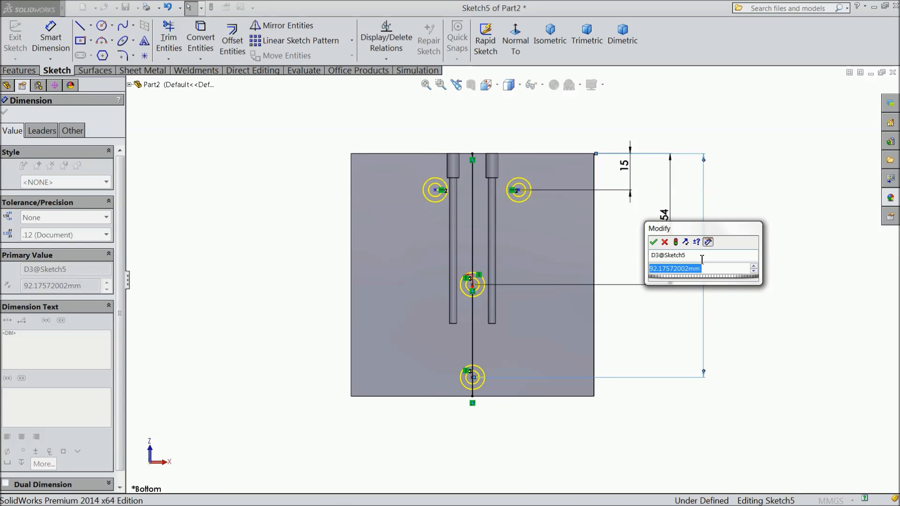
text(79)
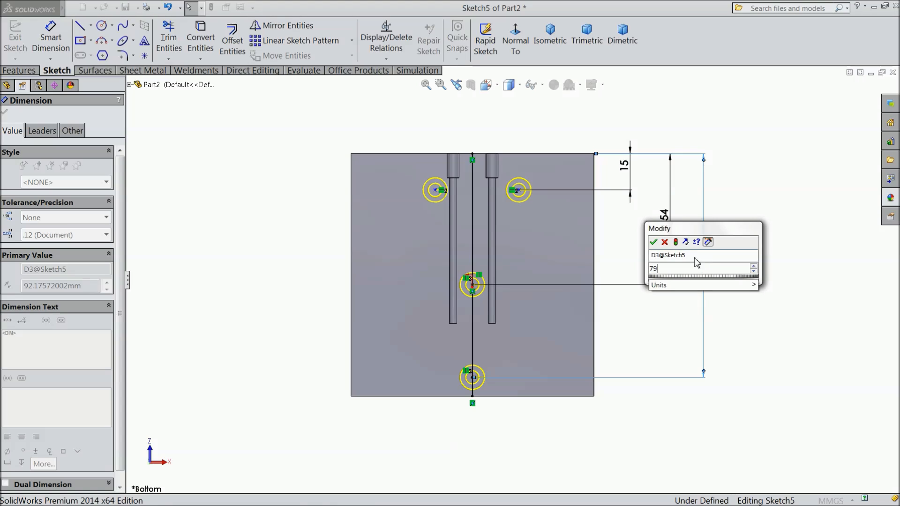
click(654, 243)
Step: Dimension the left outer hole point 28 mm from the plate's left edge and finish dimensioning
scroll(588, 209, down, 2)
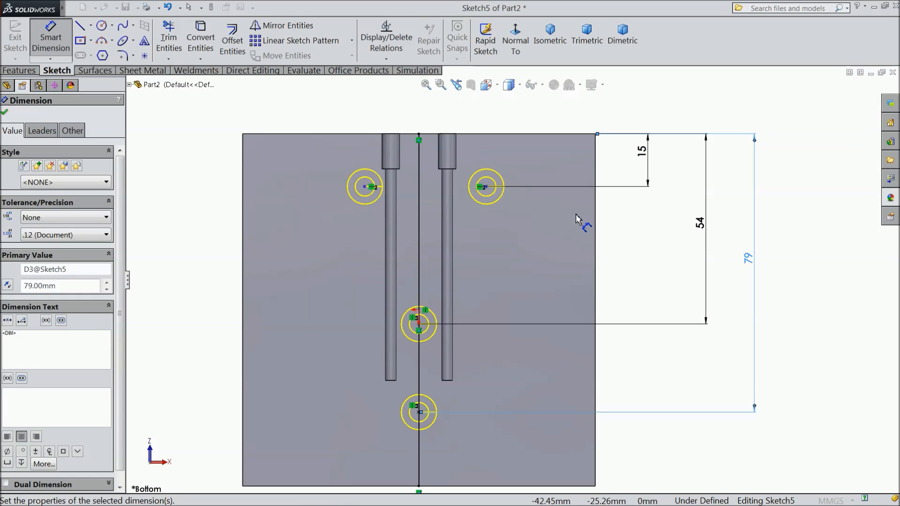
scroll(576, 216, up, 1)
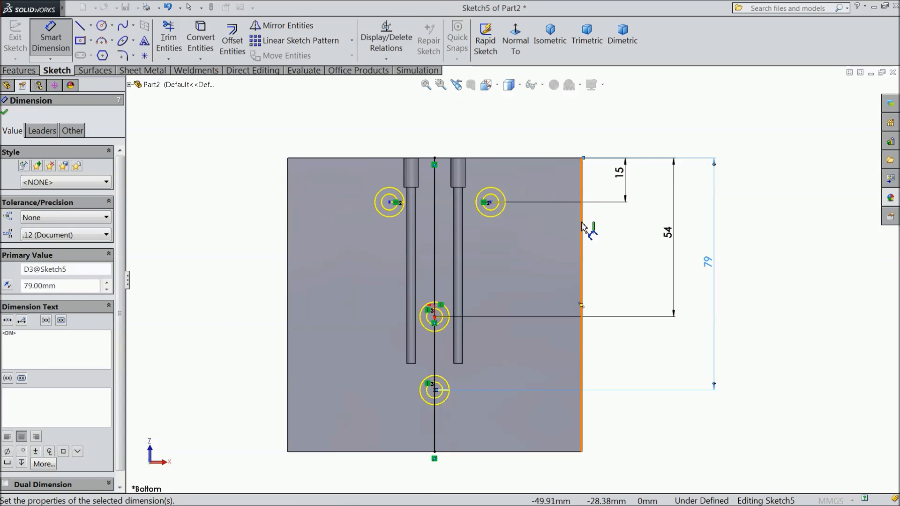
click(390, 203)
click(288, 209)
click(312, 137)
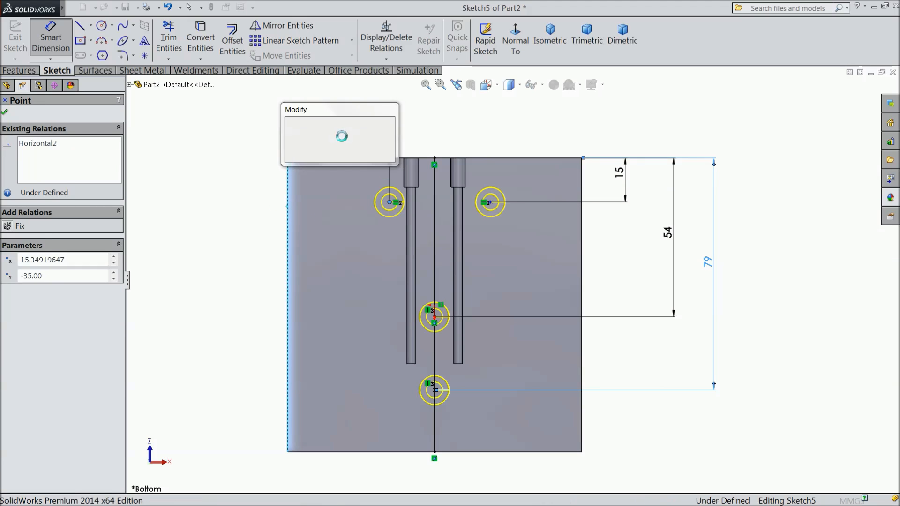
text(28)
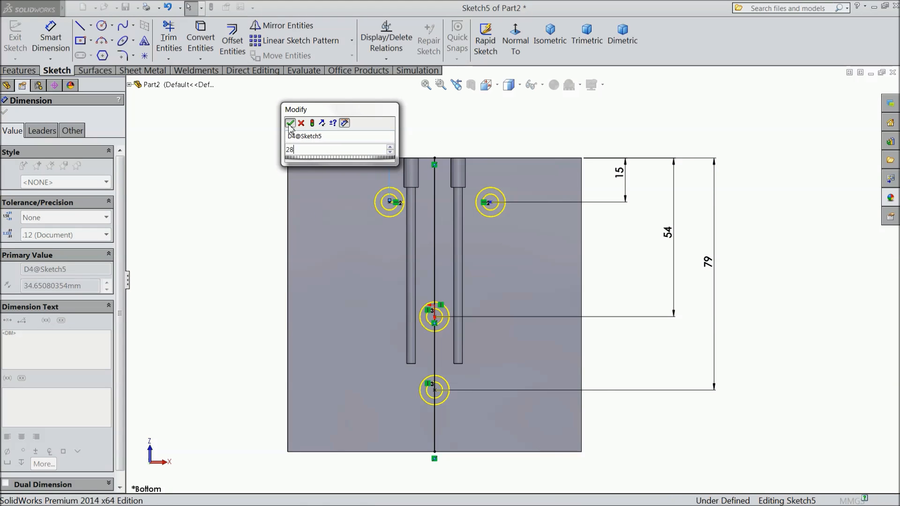
click(290, 122)
scroll(410, 232, down, 3)
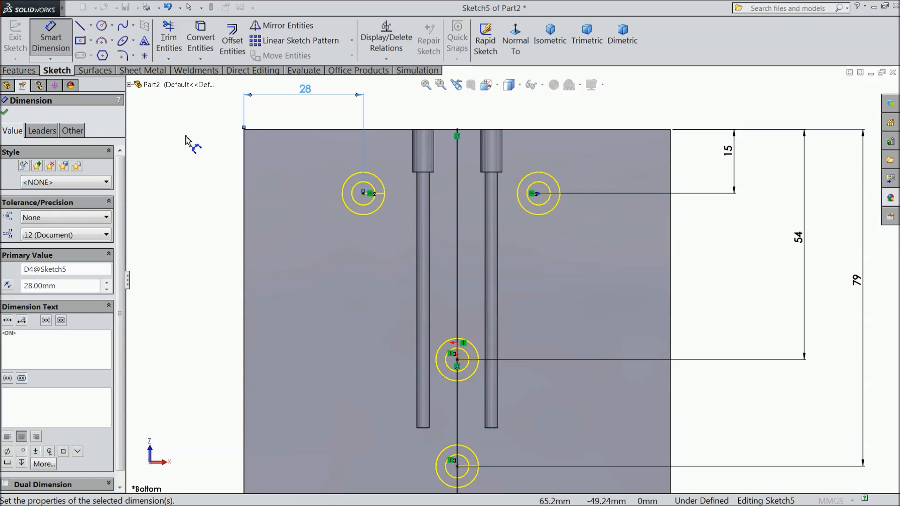
click(5, 112)
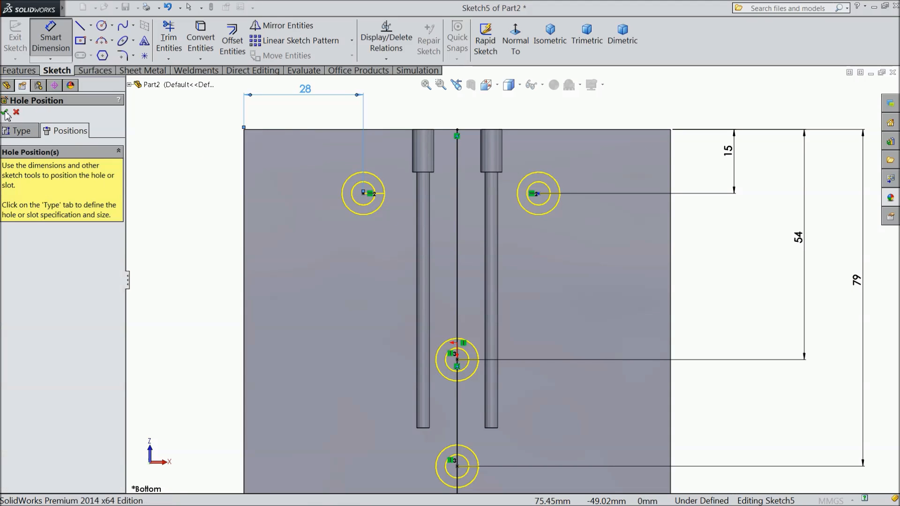
click(538, 194)
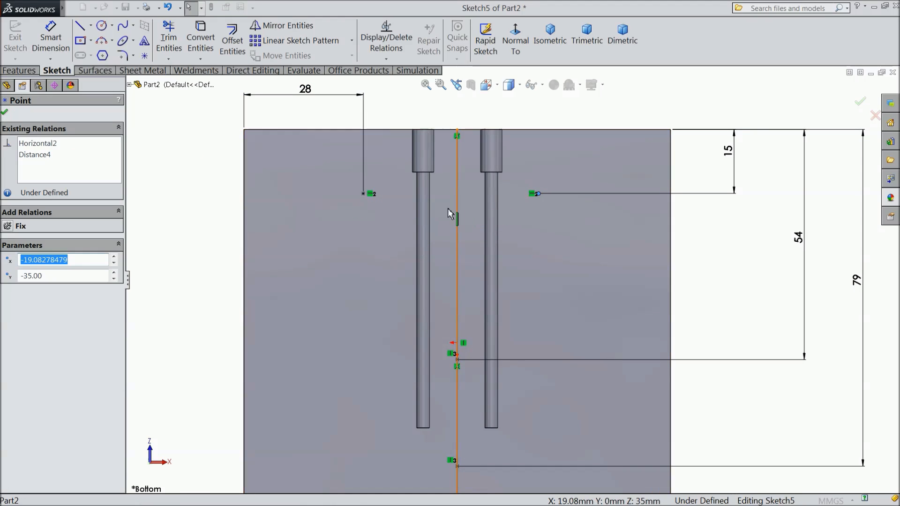
ctrl+click(457, 204)
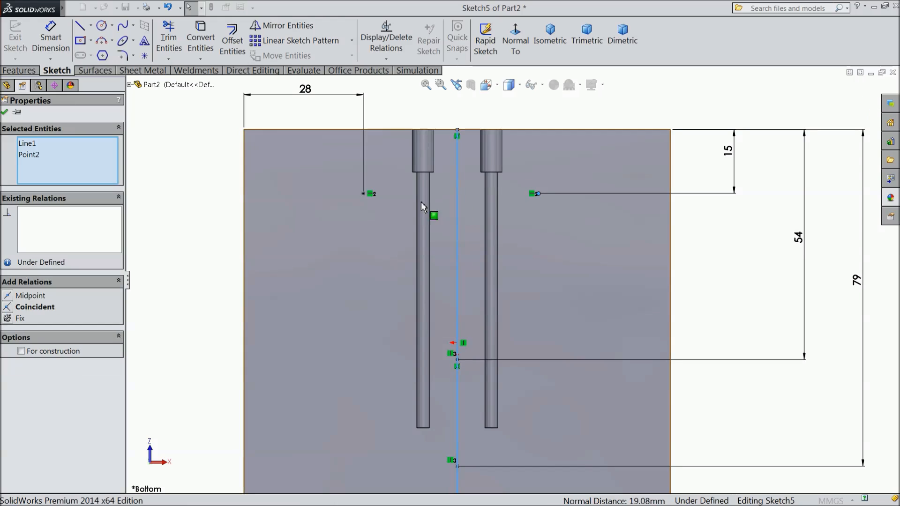
ctrl+click(364, 194)
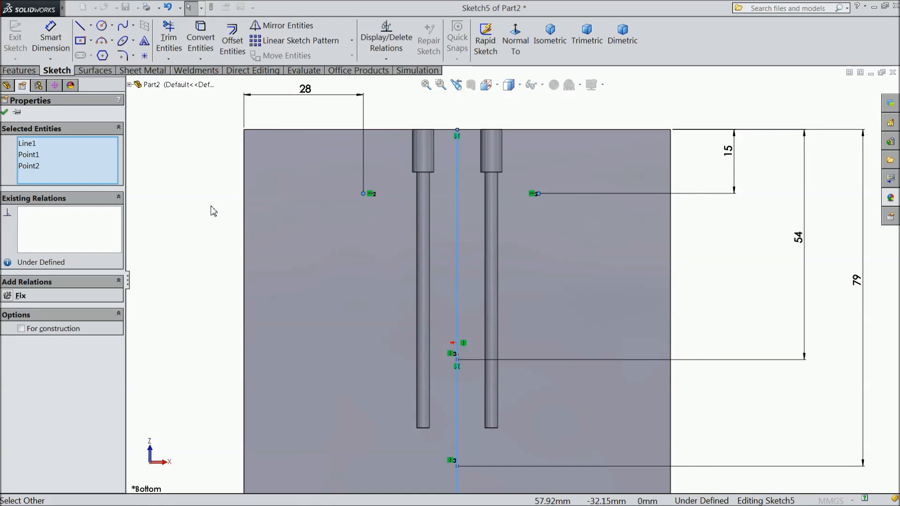
click(212, 211)
click(363, 193)
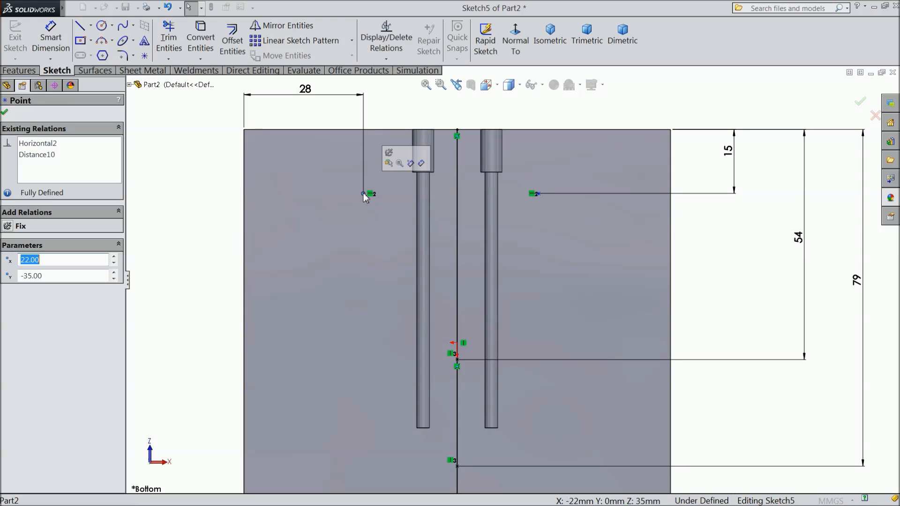
ctrl+click(458, 215)
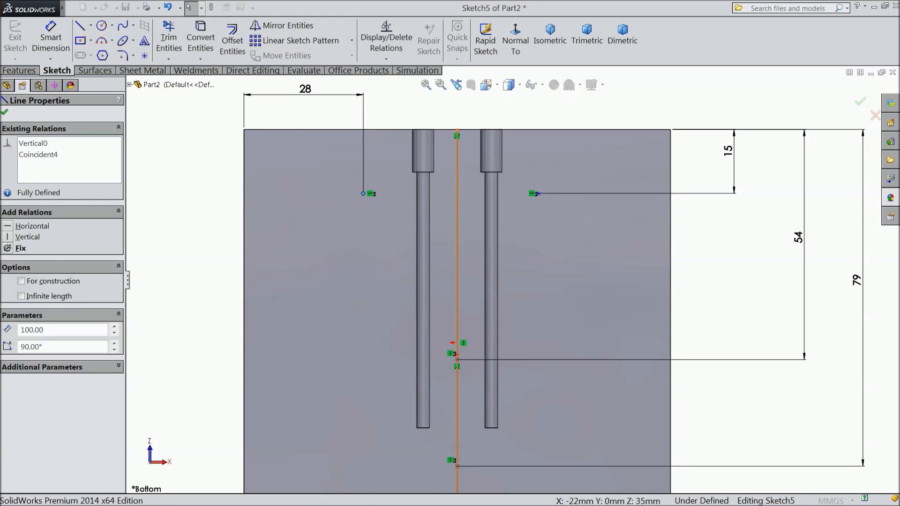
ctrl+click(534, 194)
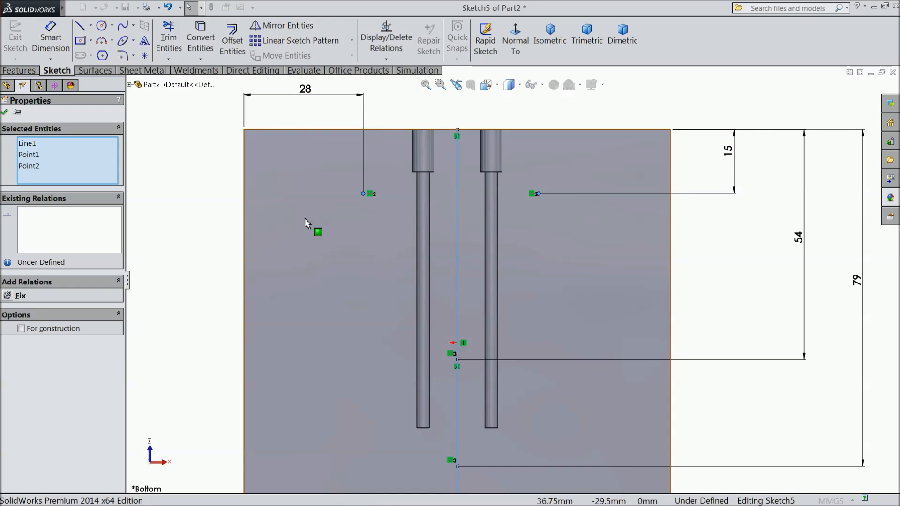
key(Escape)
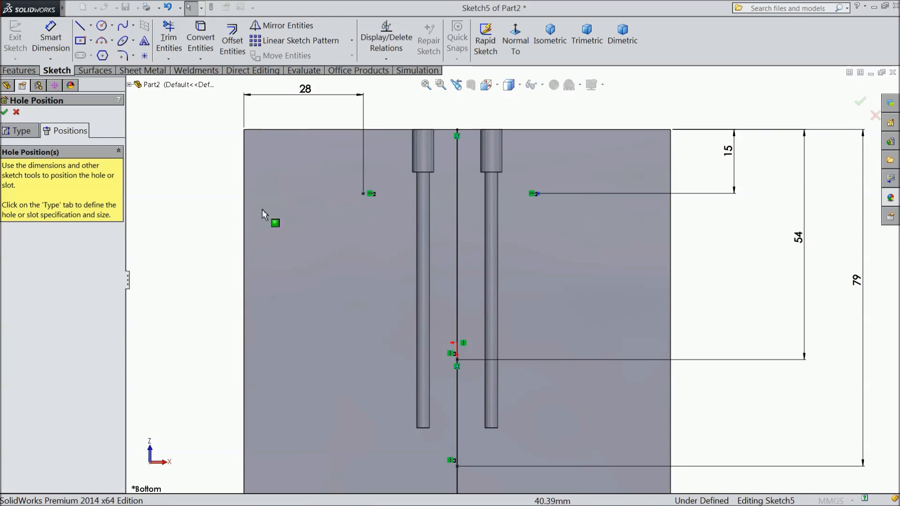
Step: Convert the vertical midline to construction geometry and make the two outer hole points symmetric about it
click(458, 232)
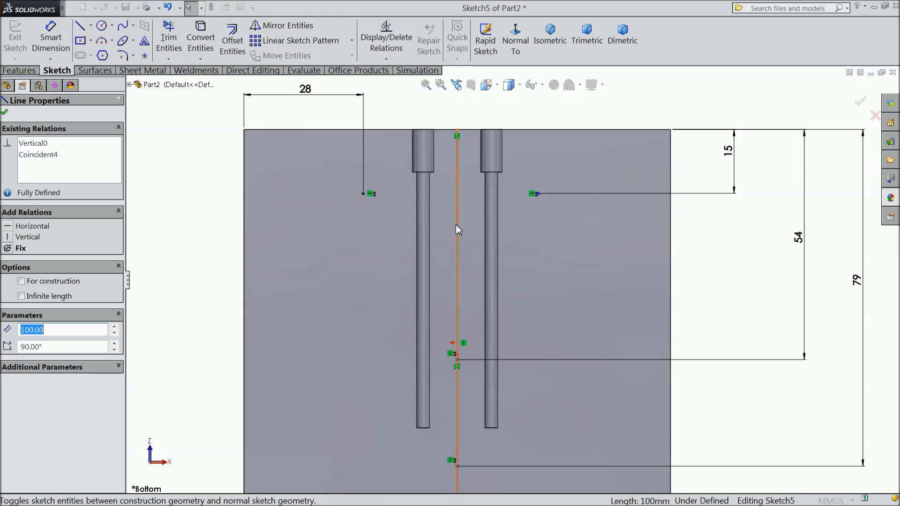
key(Escape)
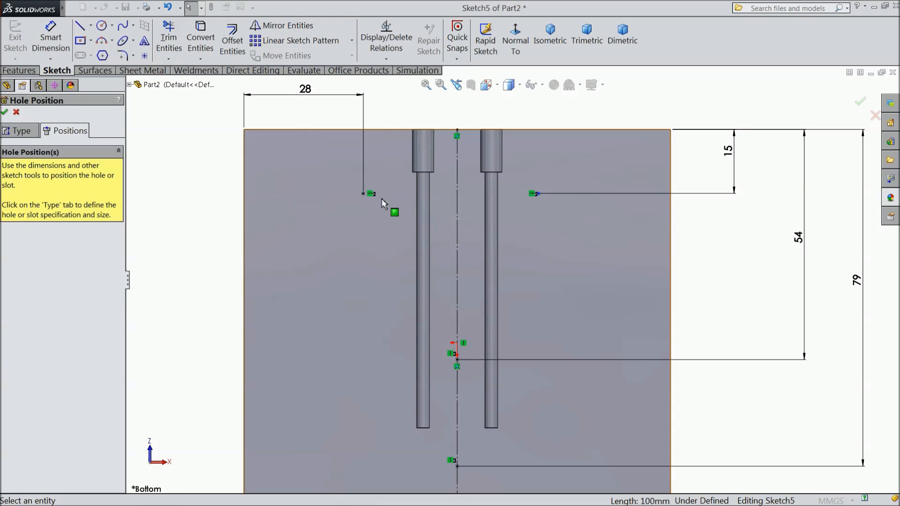
click(364, 194)
click(458, 215)
ctrl+click(535, 194)
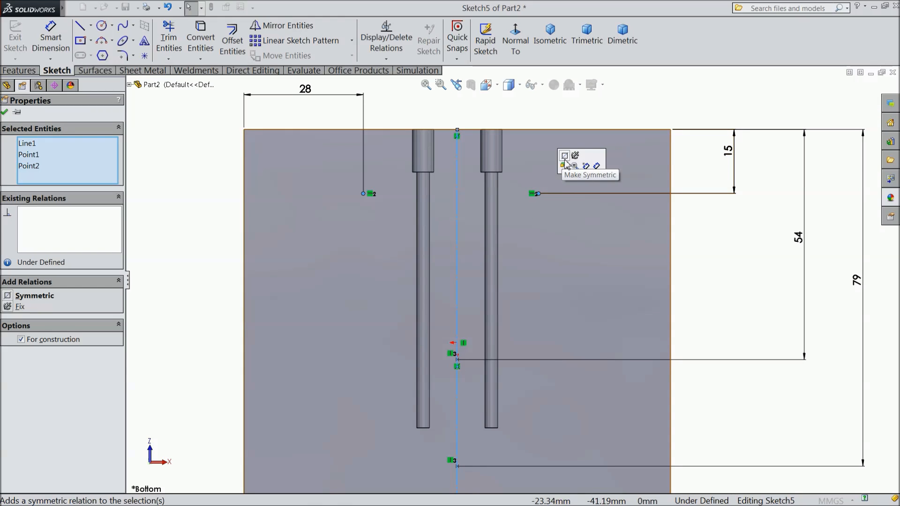
click(8, 297)
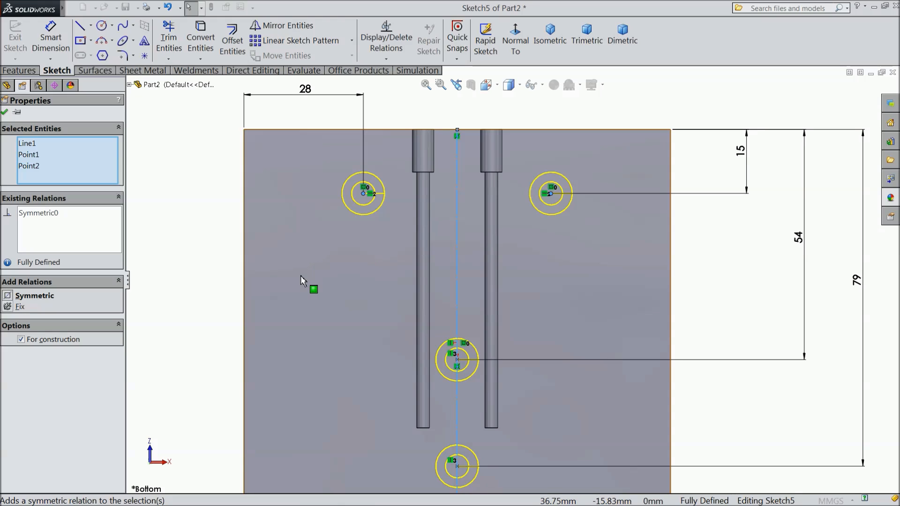
click(4, 112)
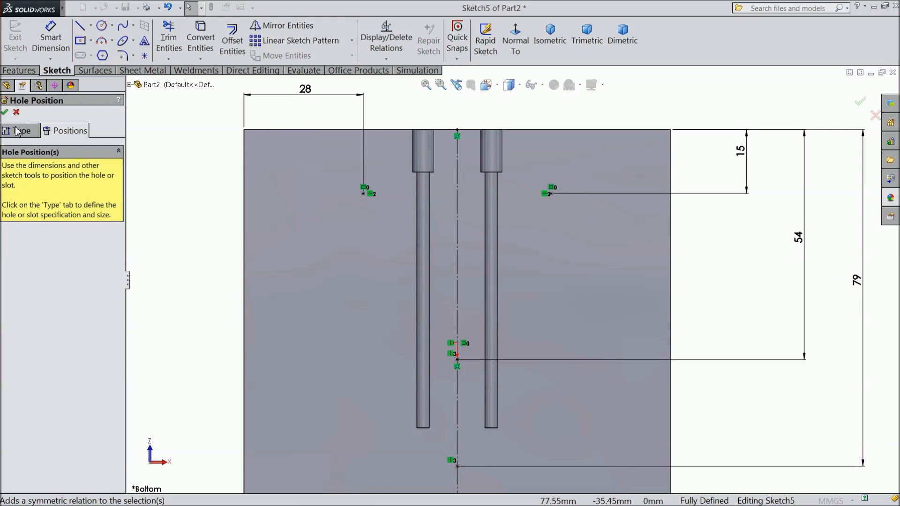
Step: Show custom sizing for the M5 counterbored holes, set their end condition to Through All, and finish the feature
click(15, 130)
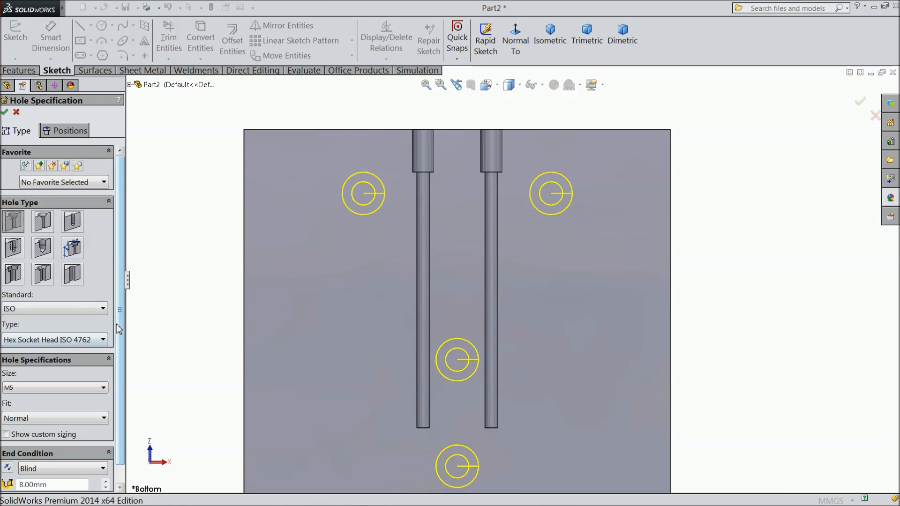
scroll(115, 364, down, 2)
click(6, 414)
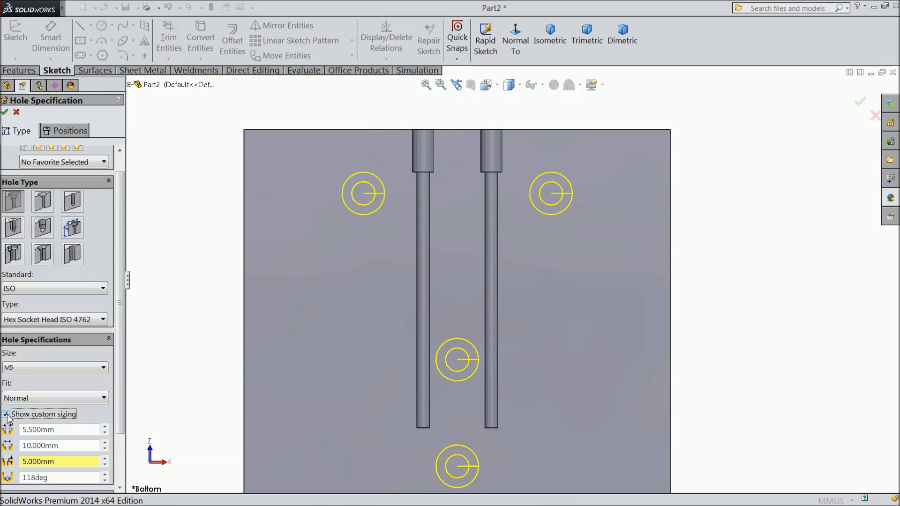
scroll(115, 366, down, 3)
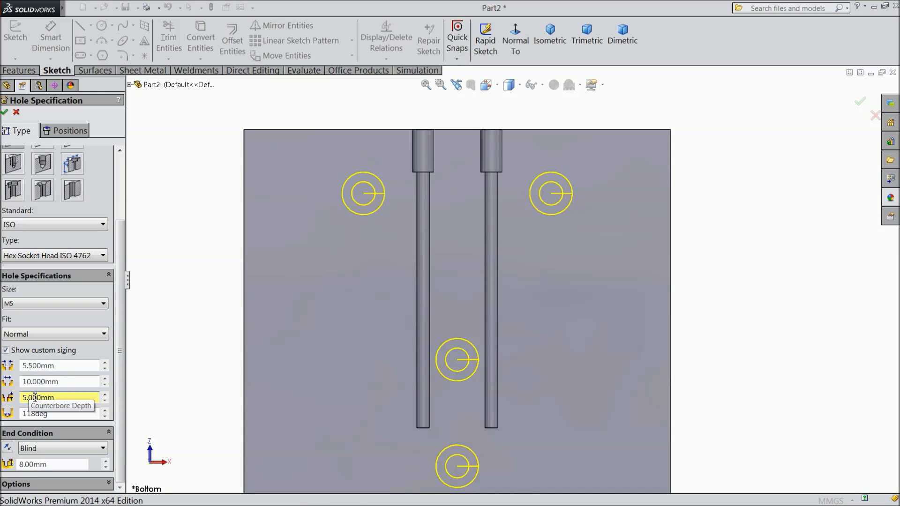
click(49, 448)
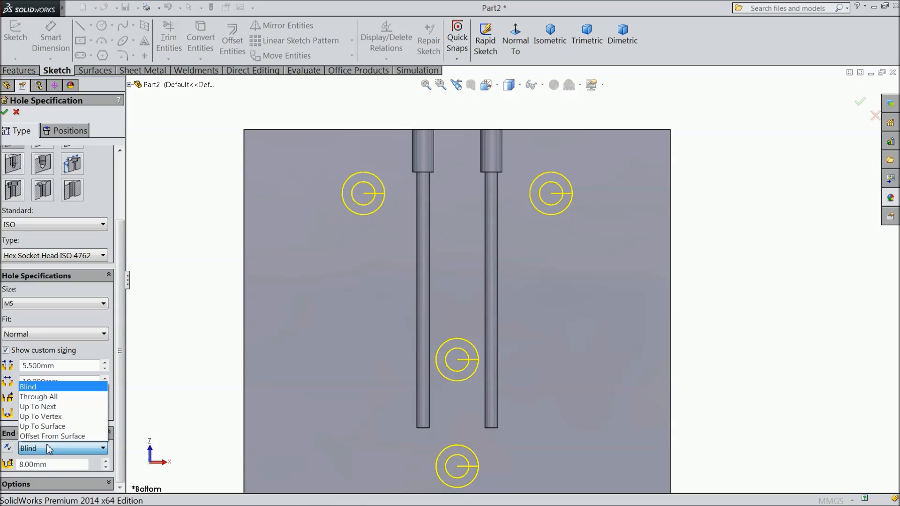
click(45, 401)
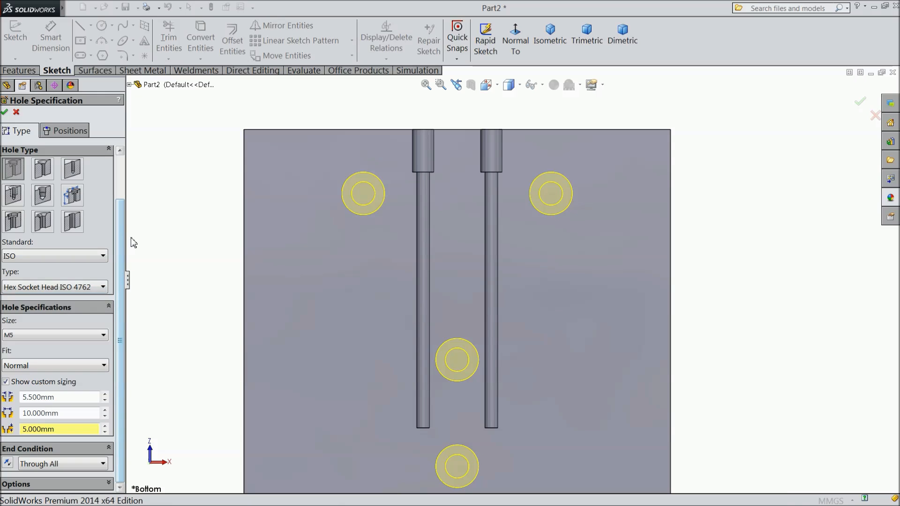
click(5, 113)
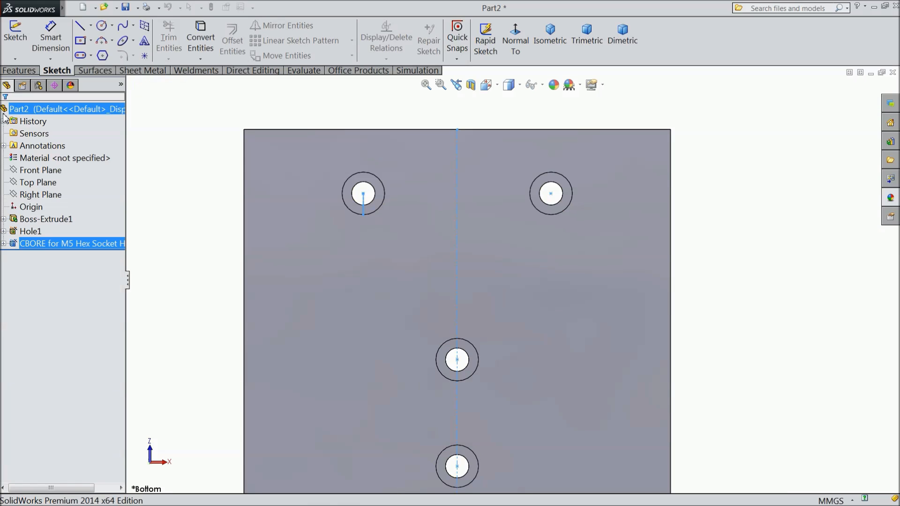
Step: Inspect the plate's holes from several angles with hidden lines visible, and return to the shaded-with-edges display
key(f)
middle_drag(233, 339, 367, 225)
click(519, 85)
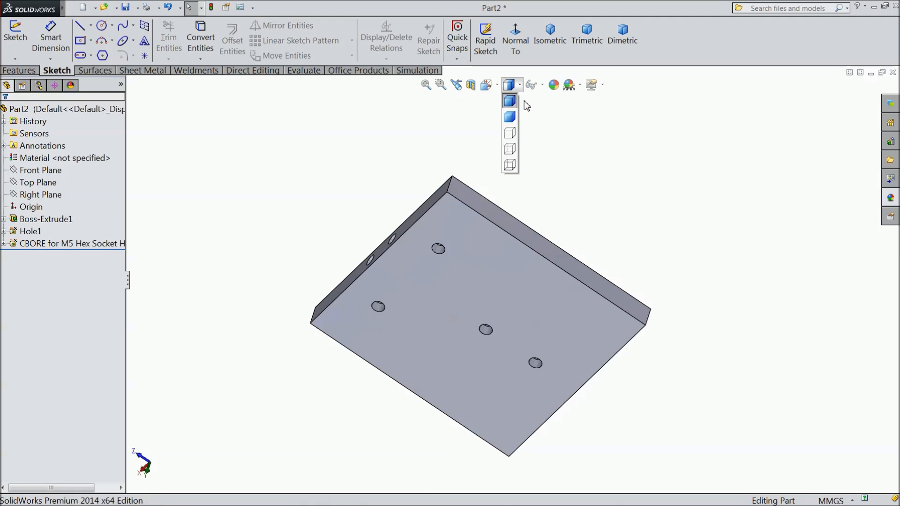
click(513, 149)
middle_drag(356, 333, 518, 117)
click(509, 85)
click(514, 103)
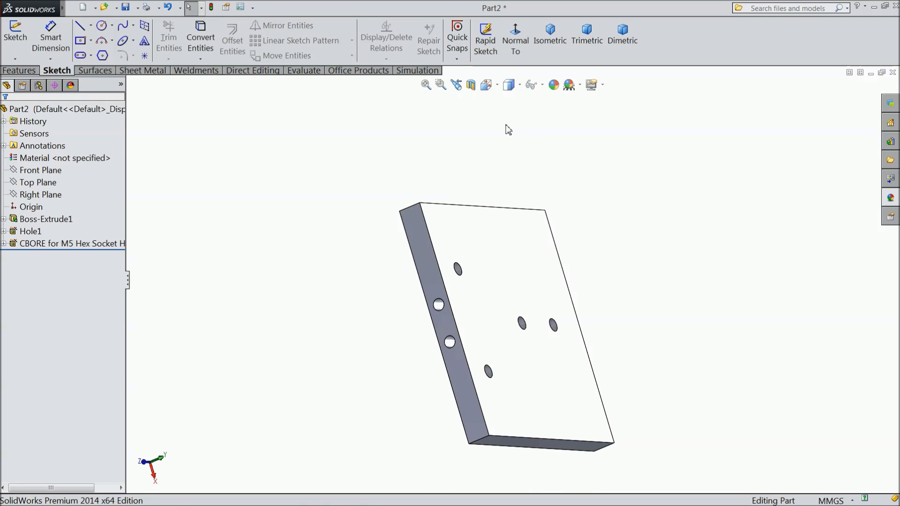
middle_drag(430, 237, 379, 262)
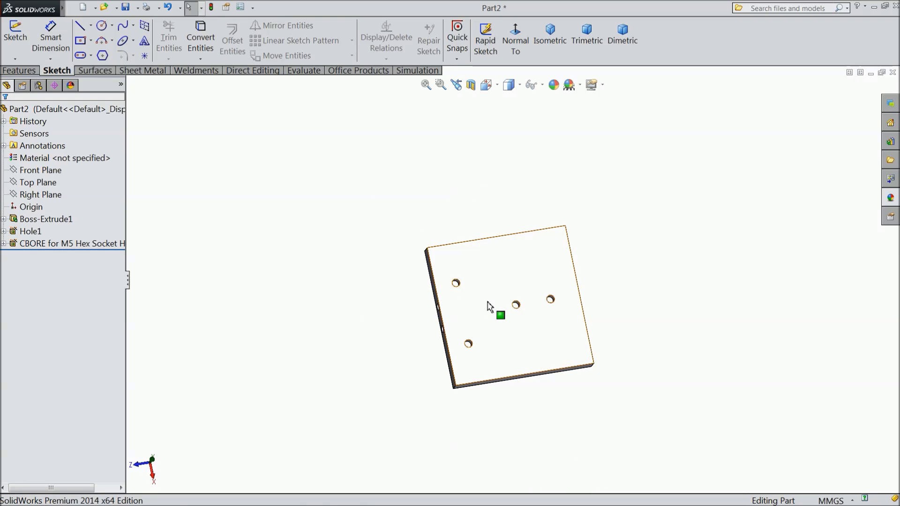
Step: Set up a Hole Wizard simple hole on the plate's top face: ISO drill size Ø2.0, Blind, 8 mm deep
click(490, 307)
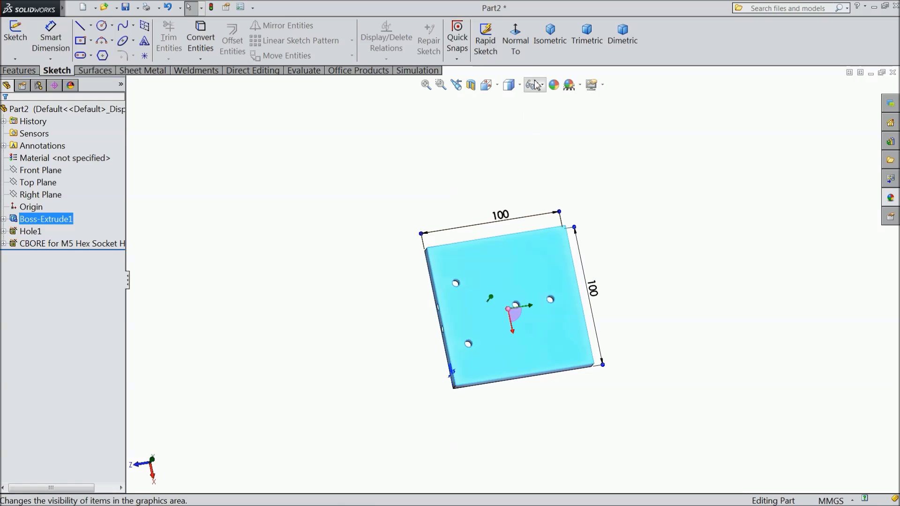
click(519, 51)
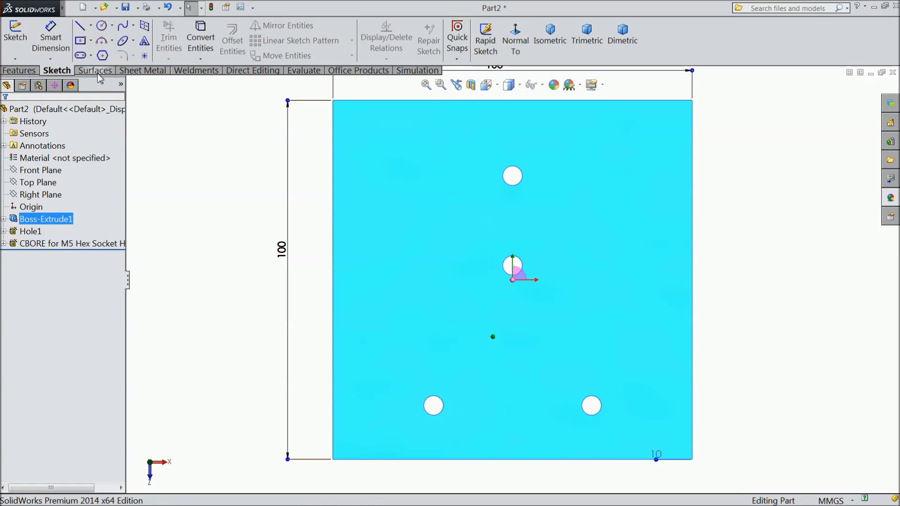
click(32, 71)
click(228, 43)
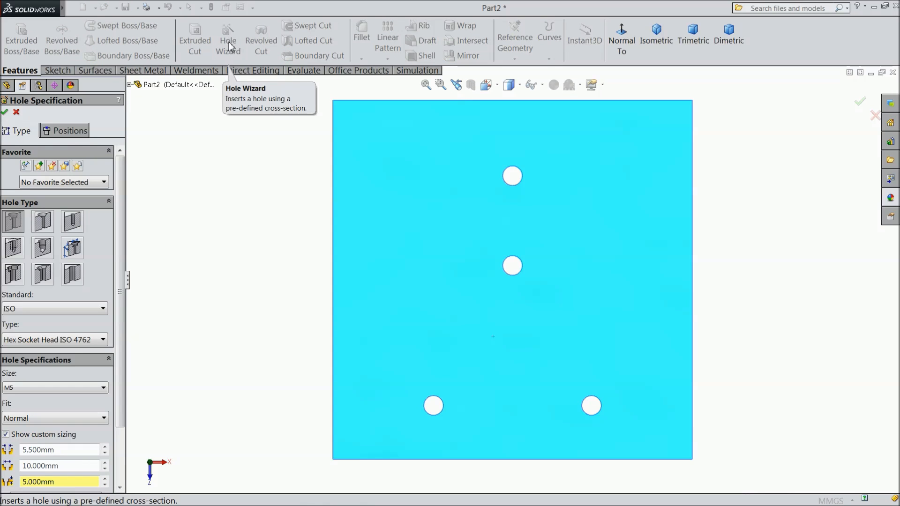
click(77, 227)
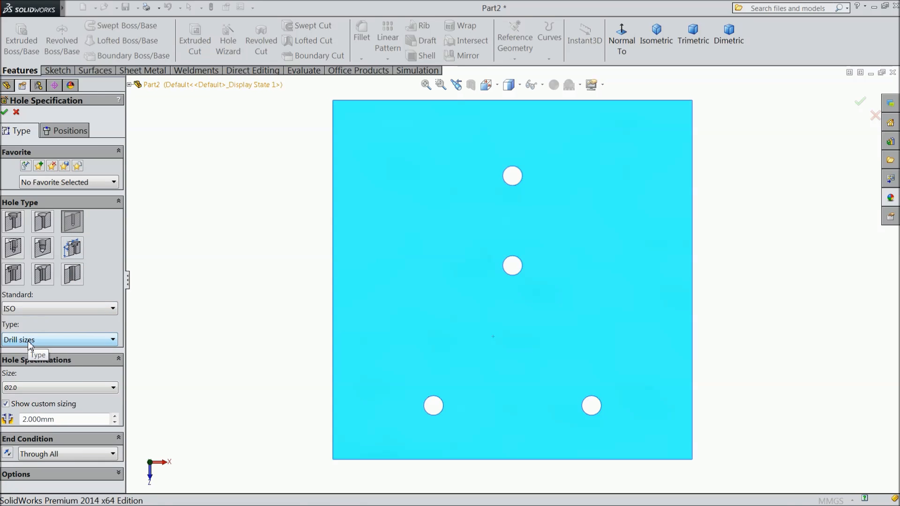
click(31, 454)
click(35, 396)
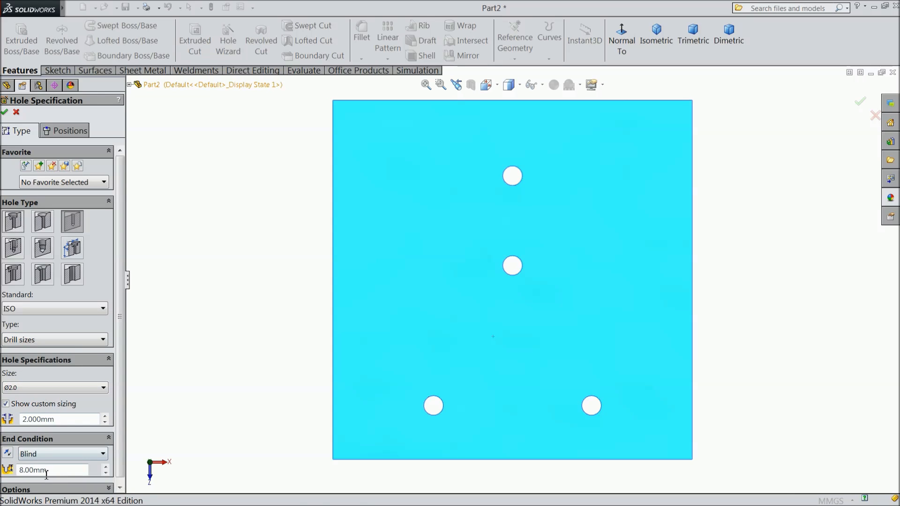
Step: Place four hole points on the top face, an upper and a lower one on each side of the two long side-drilled holes
click(66, 133)
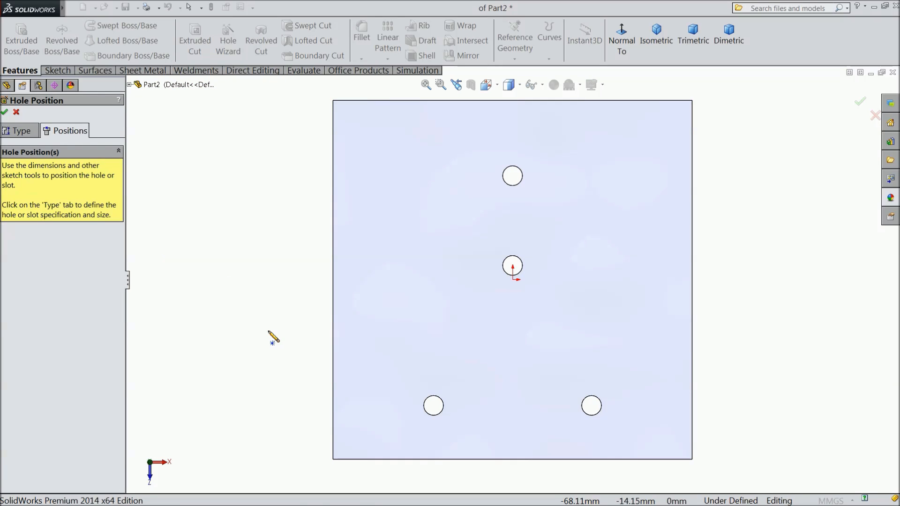
click(426, 280)
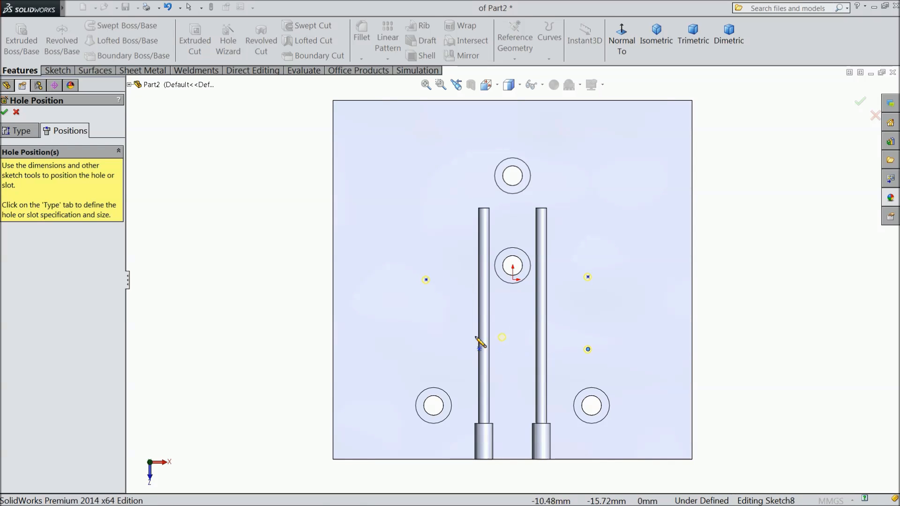
click(426, 344)
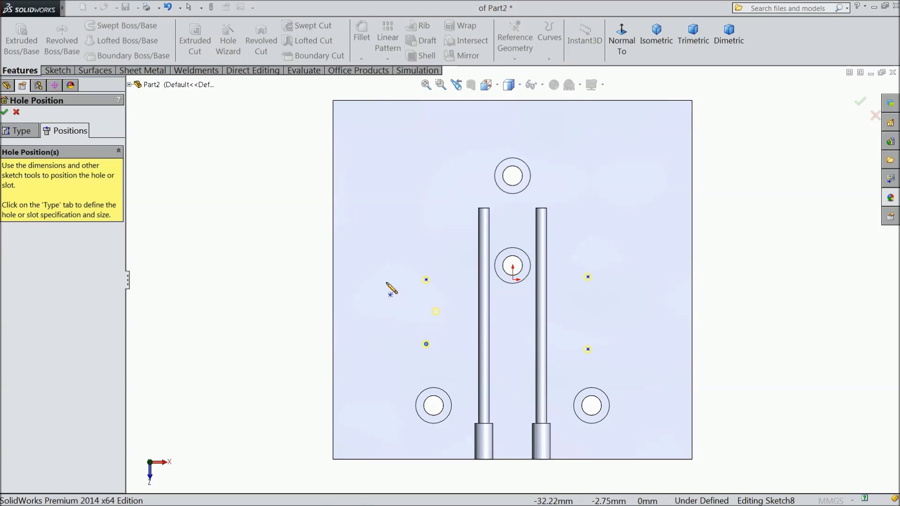
scroll(534, 300, down, 4)
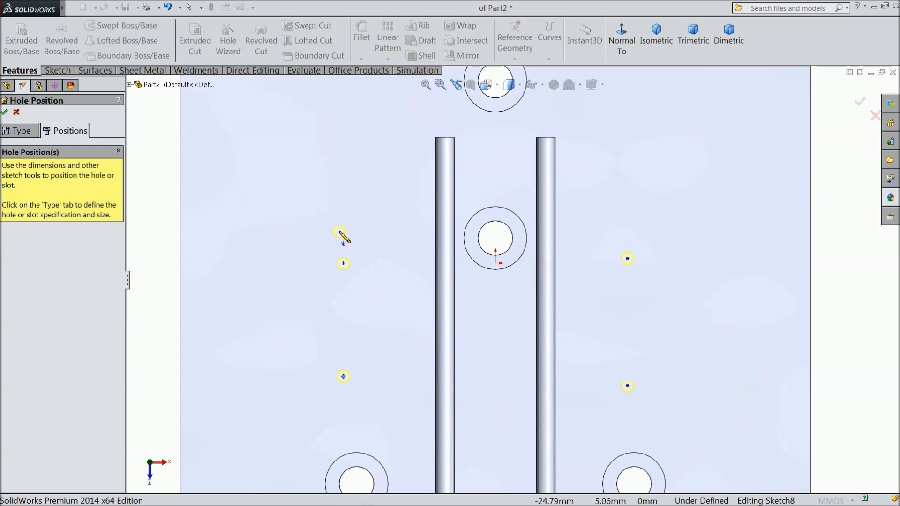
key(Escape)
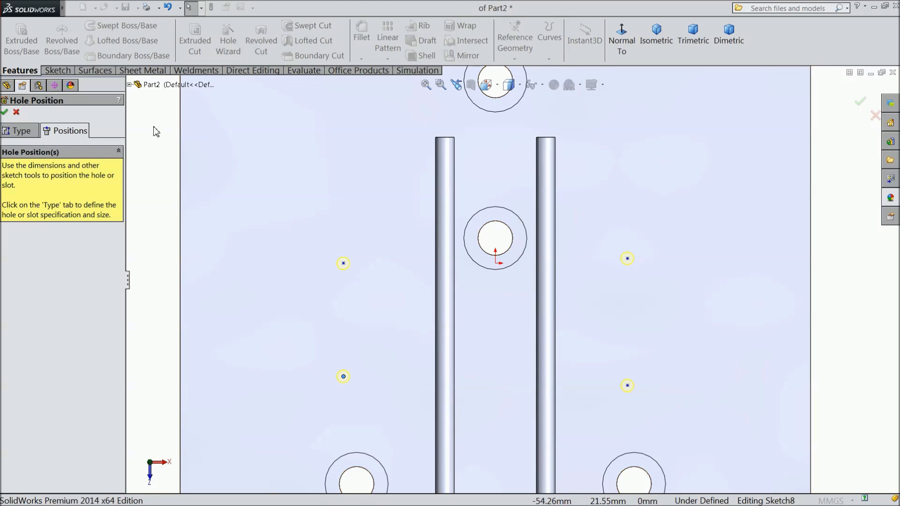
Step: Apply a horizontal relation between the two upper hole points
click(343, 263)
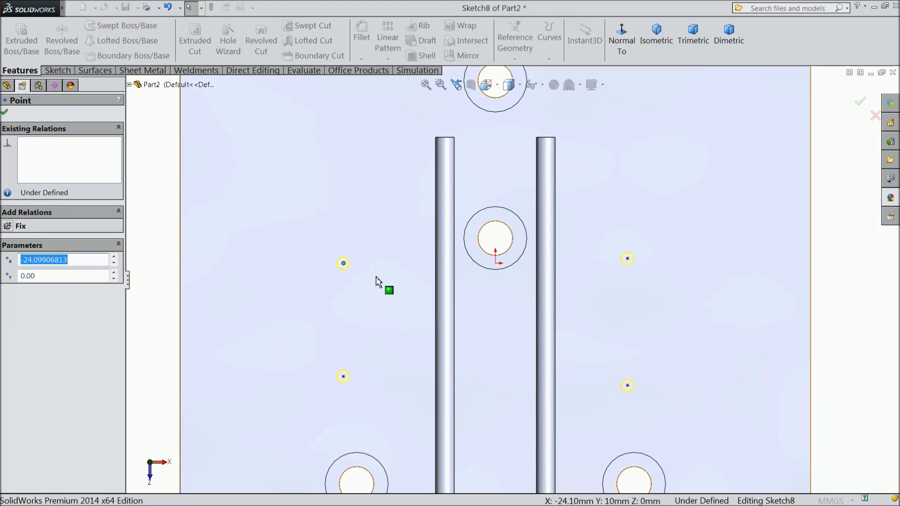
ctrl+click(628, 259)
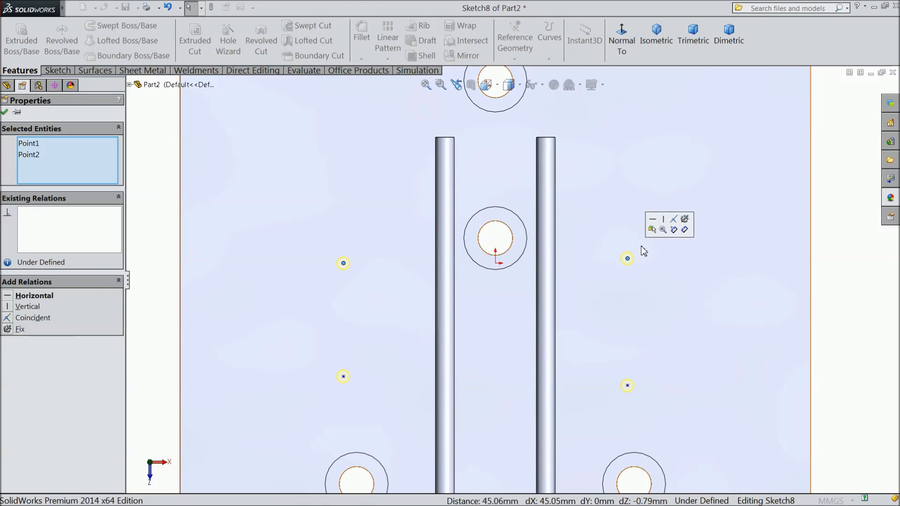
click(655, 222)
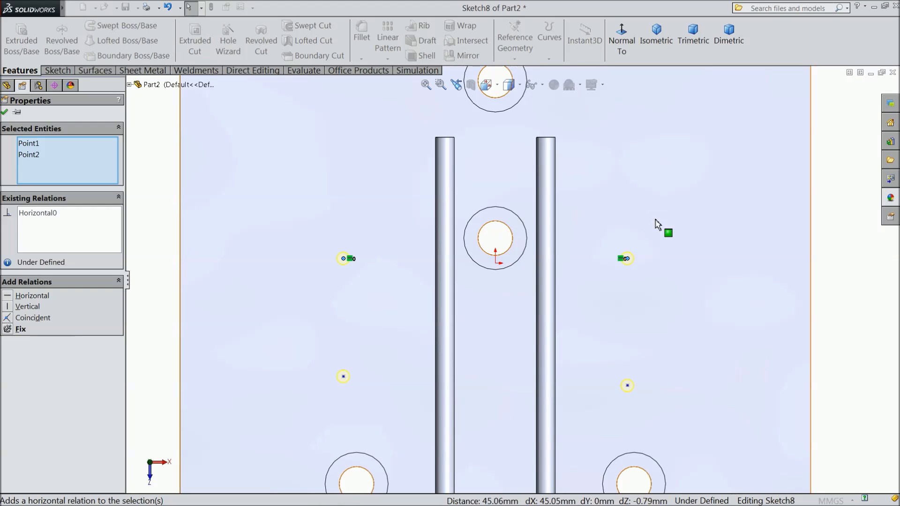
Step: Apply a horizontal relation between the two lower hole points
click(343, 377)
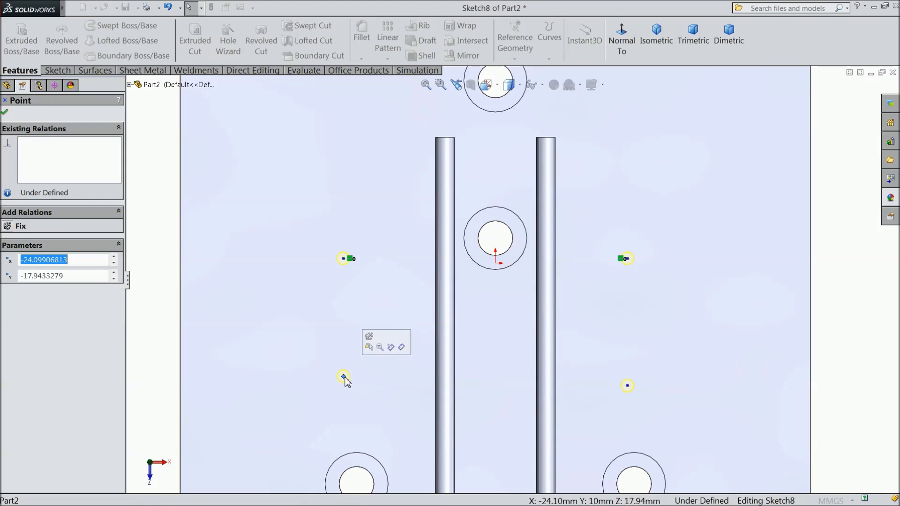
ctrl+click(627, 386)
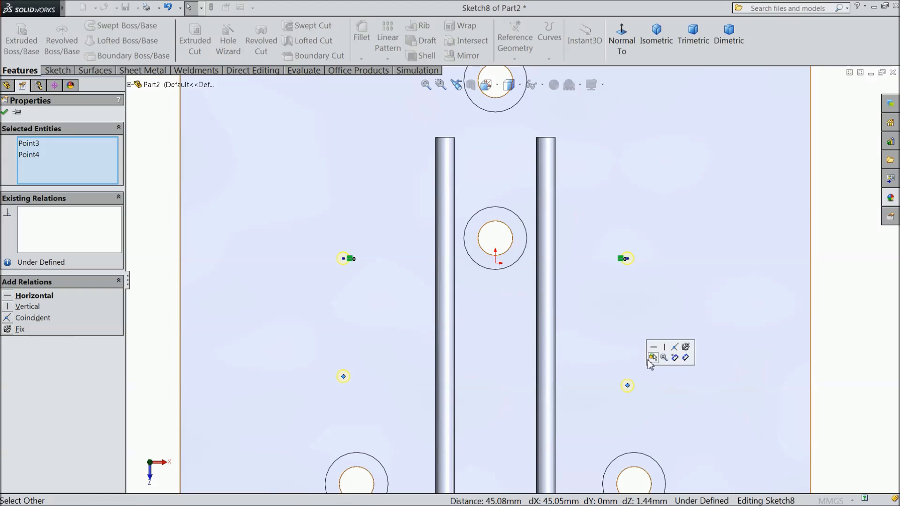
click(653, 347)
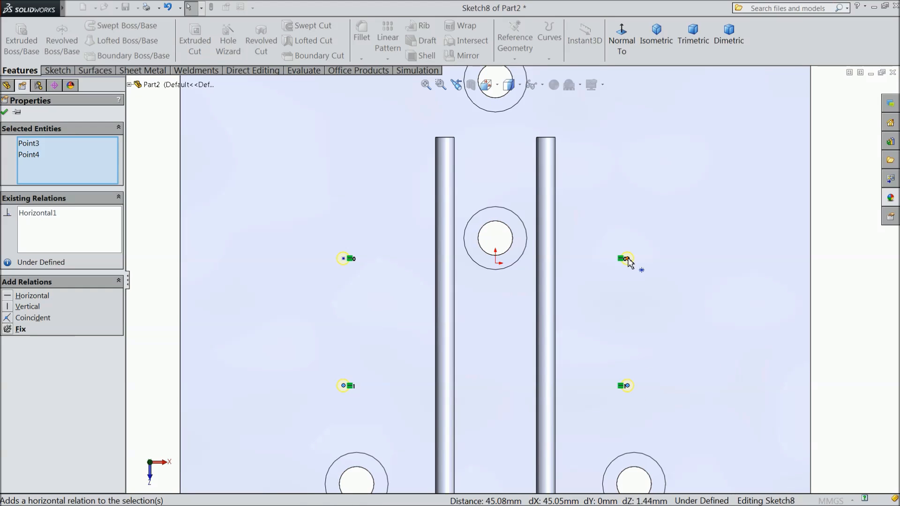
Step: Apply vertical relations between the upper and lower hole points on the right side and on the left side
click(627, 258)
ctrl+click(628, 385)
click(666, 349)
click(344, 258)
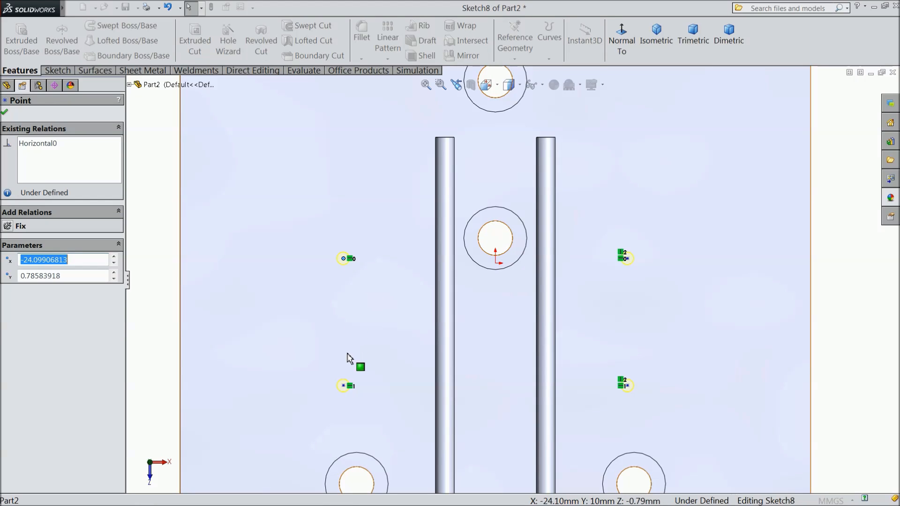
ctrl+click(343, 386)
click(384, 351)
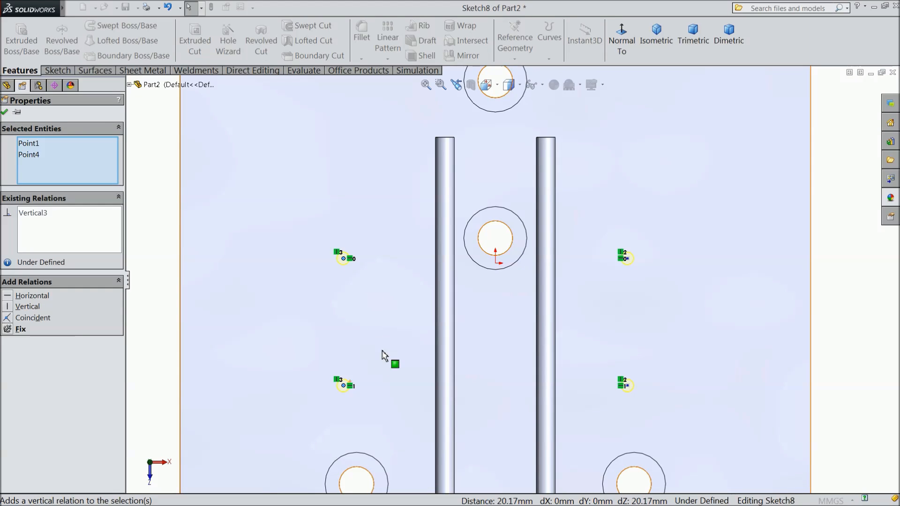
click(4, 112)
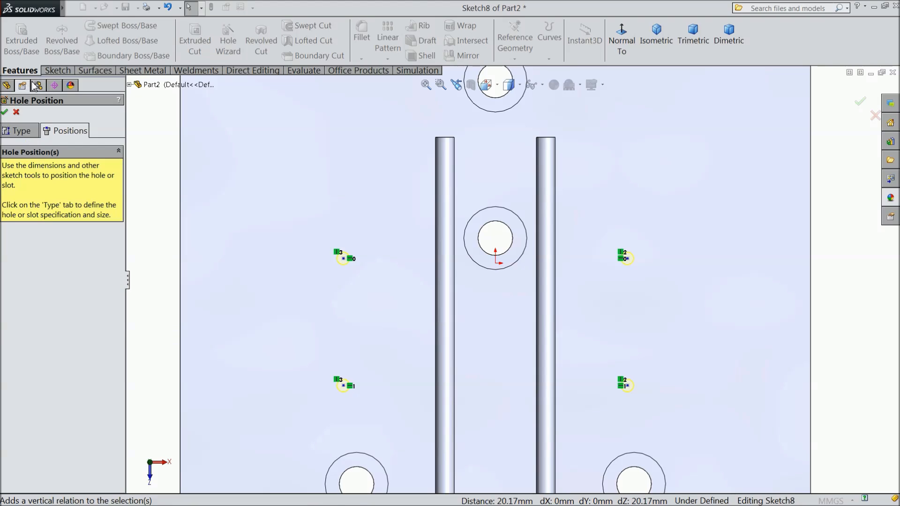
Step: Sketch a vertical centerline through the plate's middle, from the midpoint of its upper edge to the lower edge
click(51, 71)
click(91, 26)
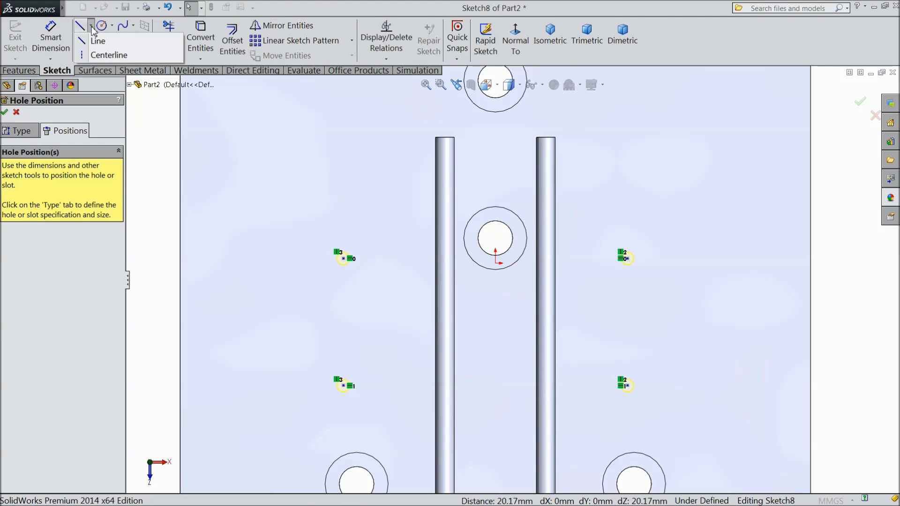
click(96, 54)
key(f)
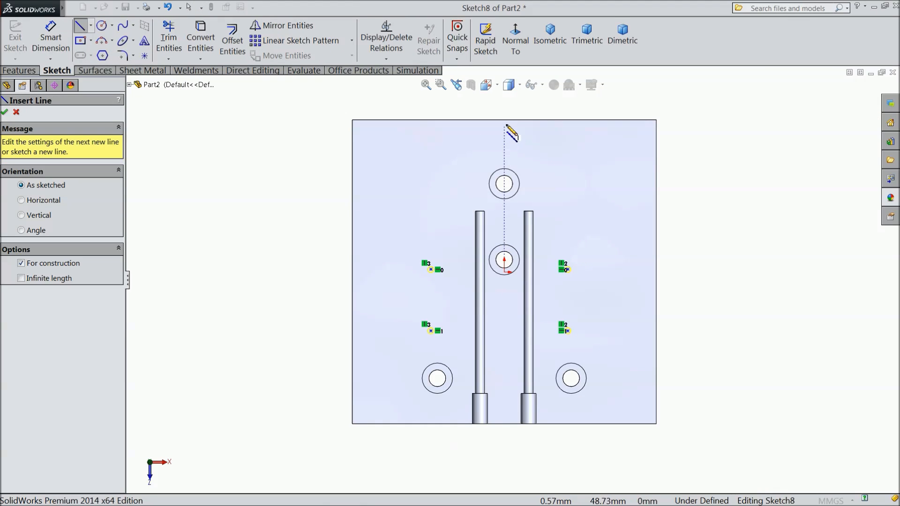
click(504, 120)
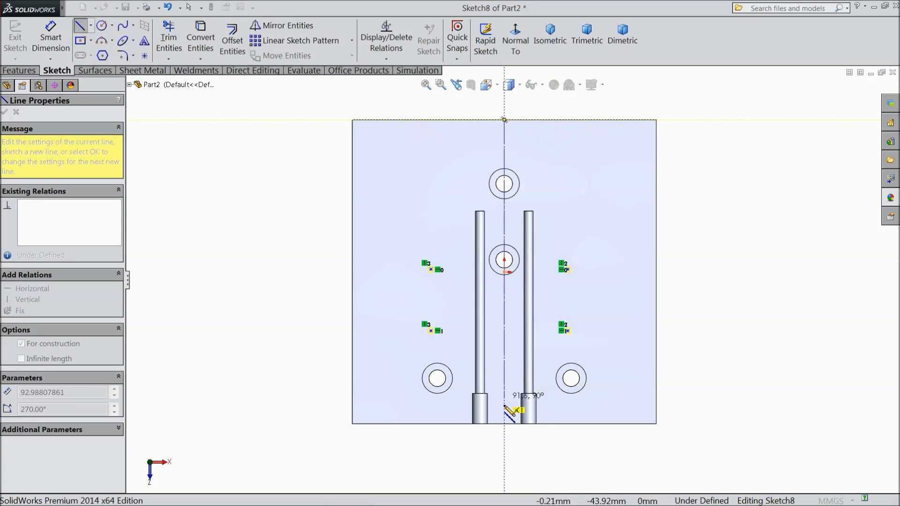
click(504, 424)
right_click(680, 301)
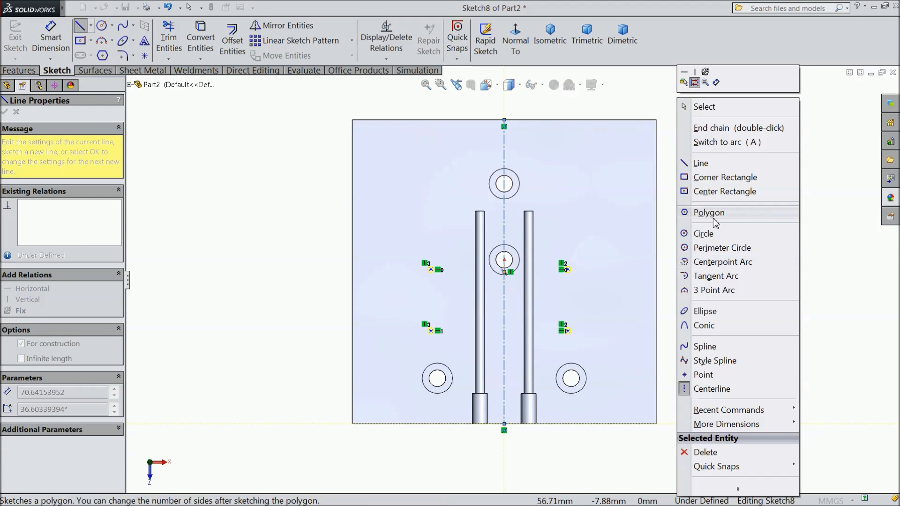
click(705, 107)
Step: Make the two upper hole points symmetric about the centerline, and move the upper-left point outward and slightly up
scroll(527, 310, down, 5)
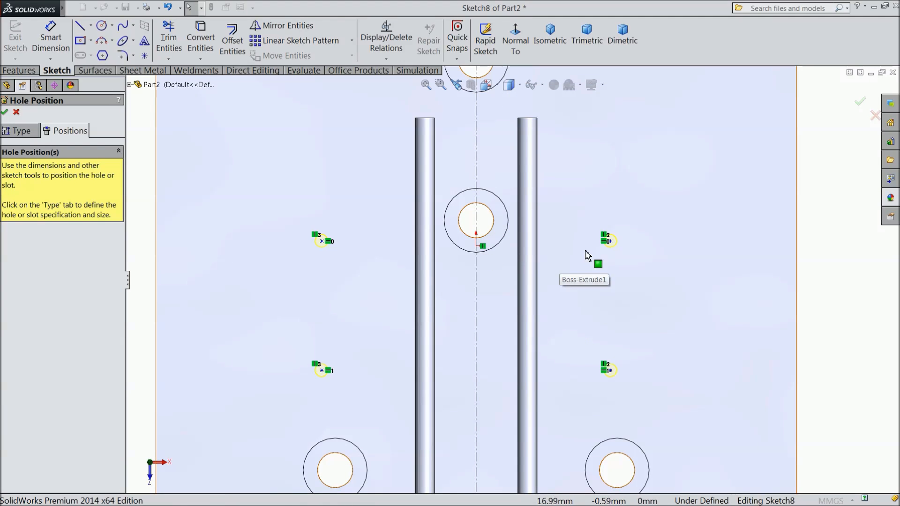
click(610, 243)
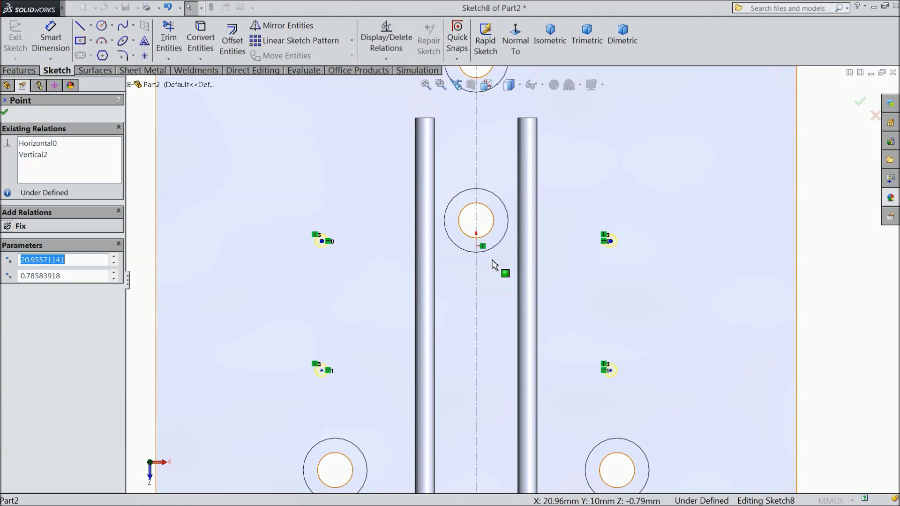
ctrl+click(477, 281)
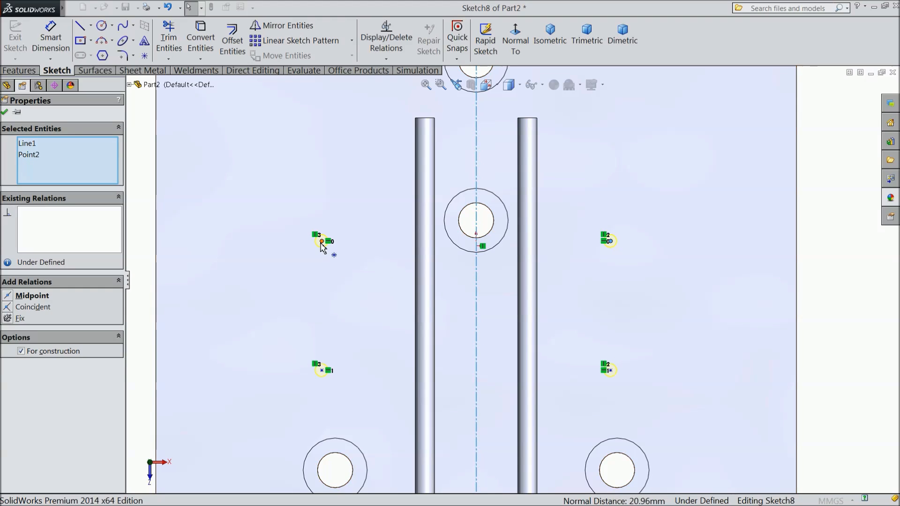
ctrl+click(322, 242)
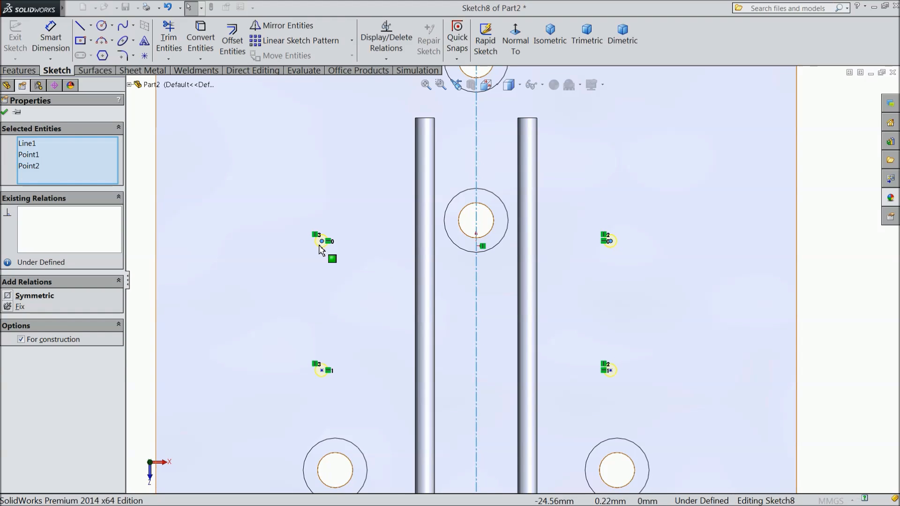
click(18, 298)
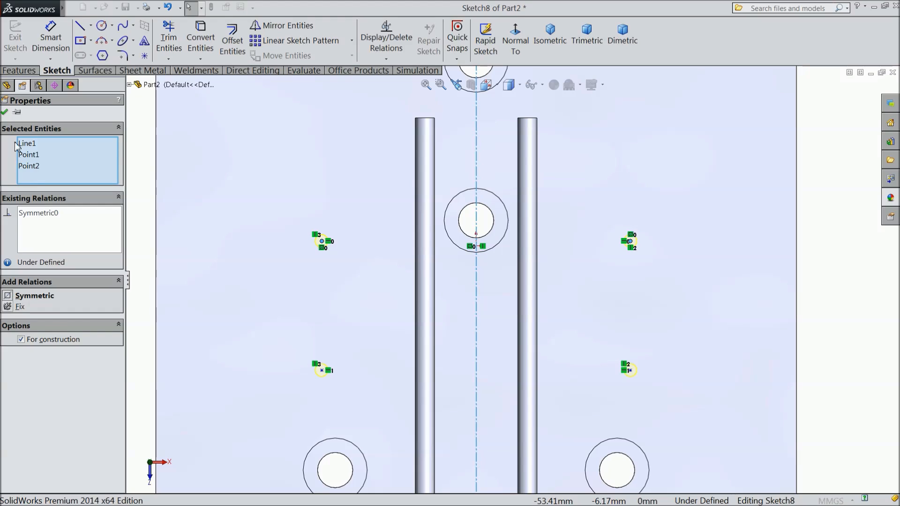
click(5, 112)
drag(322, 242, 293, 223)
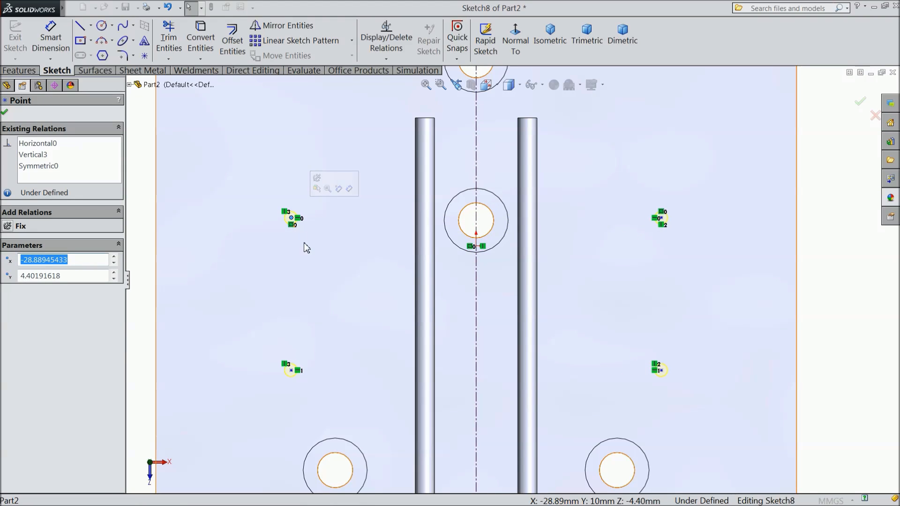
Step: Dimension the lower-left hole point 42 mm from the plate's left edge
click(50, 38)
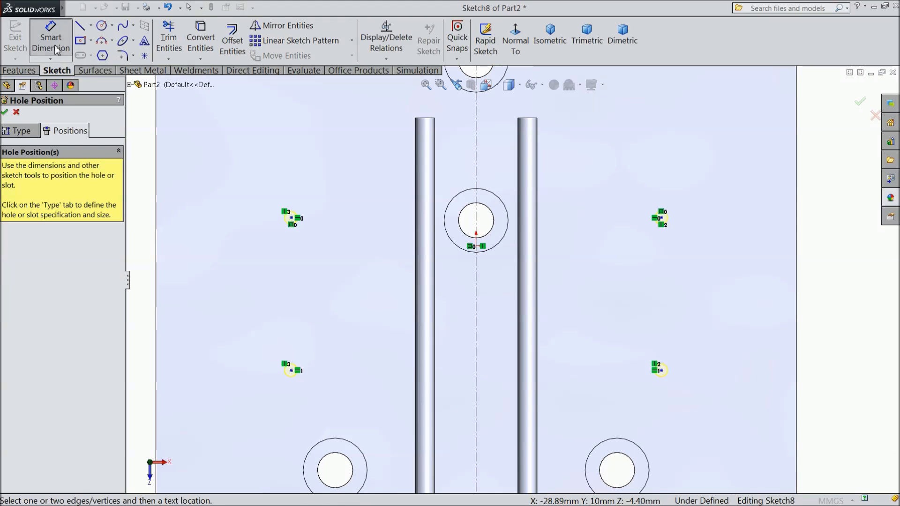
key(f)
key(f)
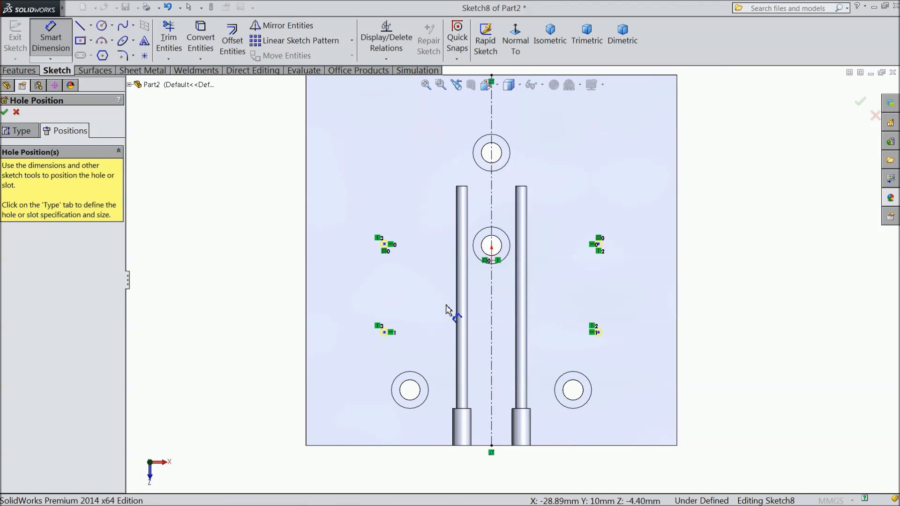
scroll(506, 393, down, 2)
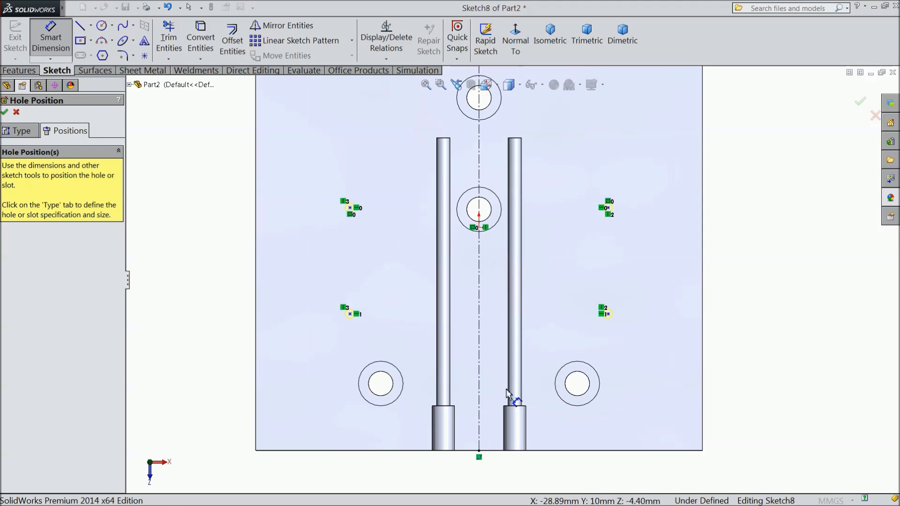
click(350, 314)
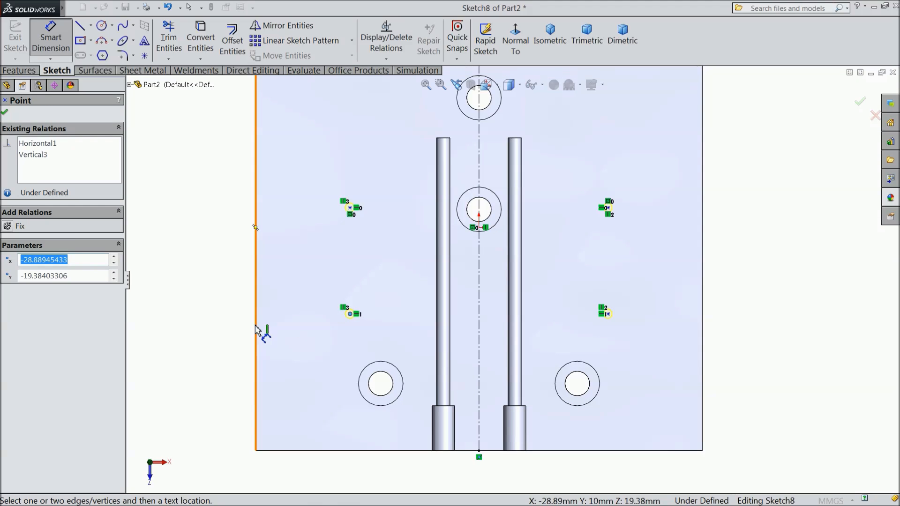
click(255, 328)
click(299, 469)
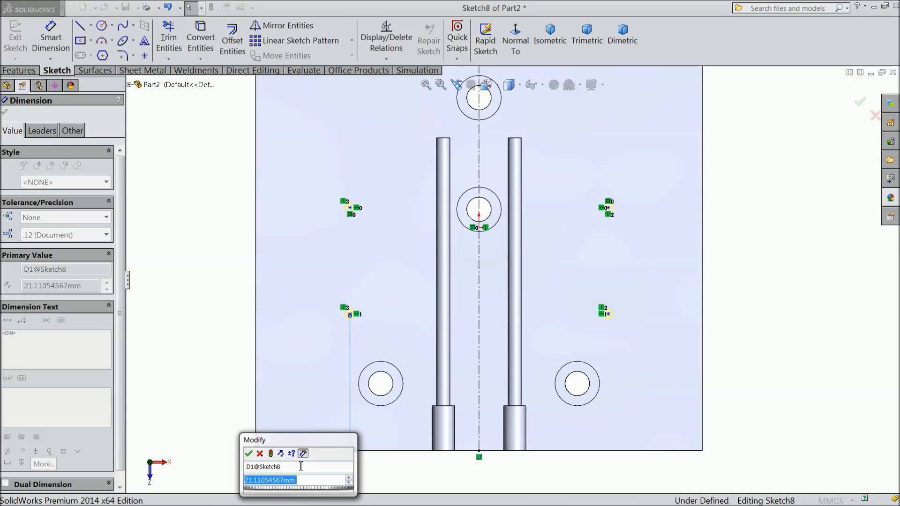
text(42)
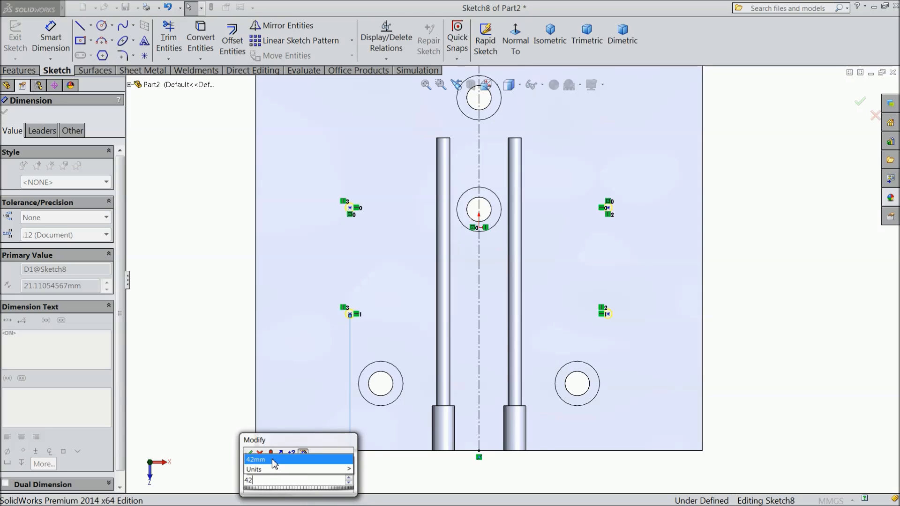
mouse_move(252, 471)
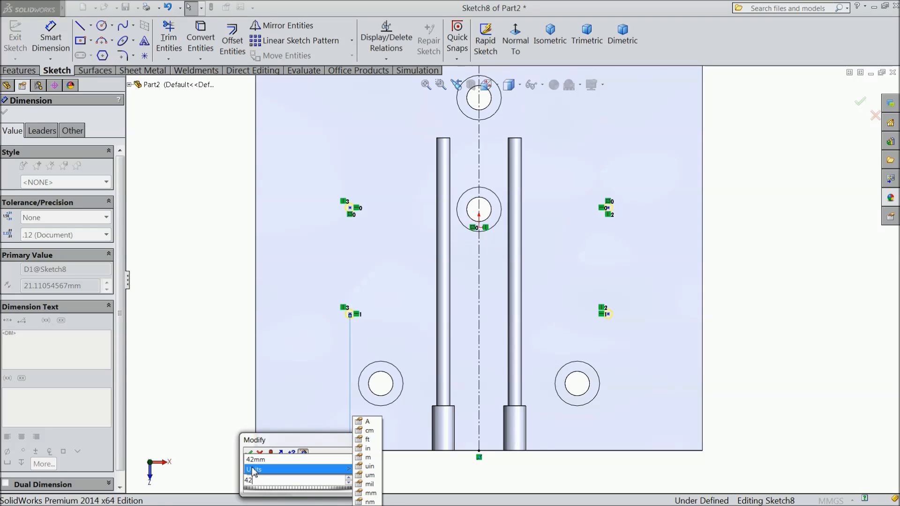
click(276, 461)
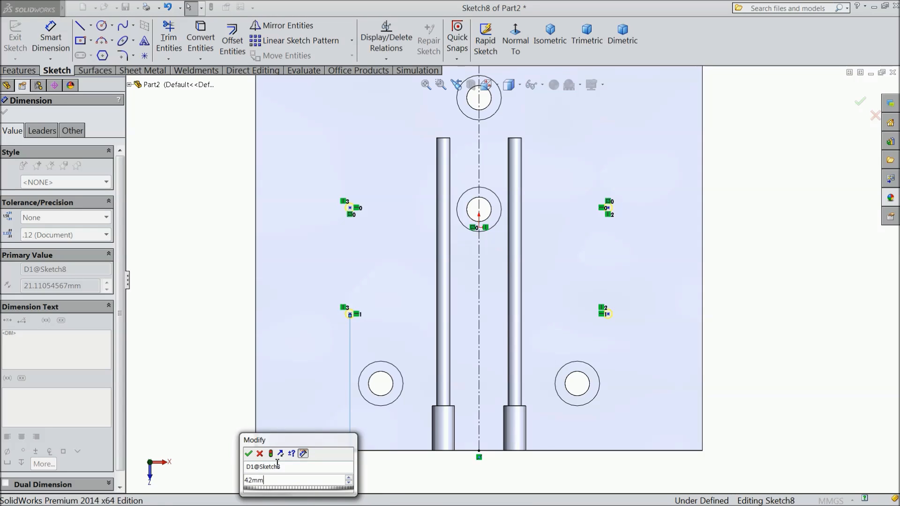
click(249, 453)
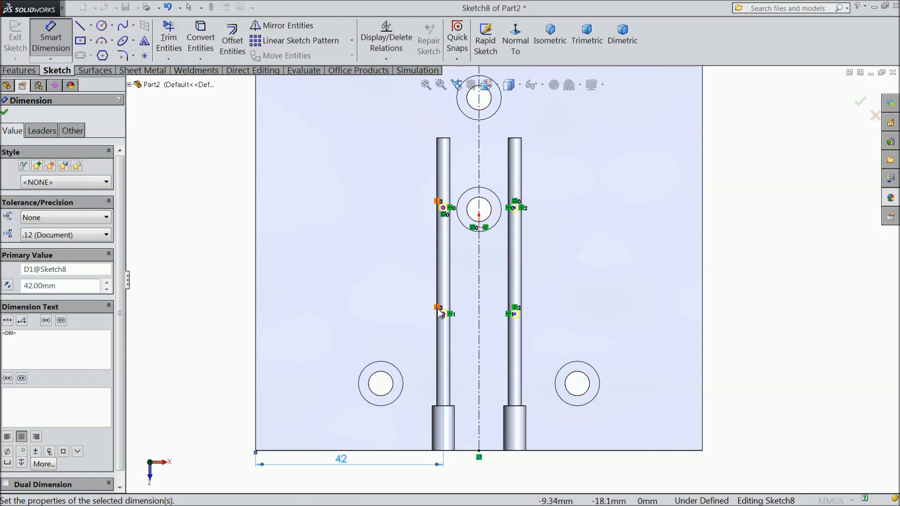
Step: Dimension the lower-left hole point 15 mm from the plate's lower edge
click(442, 315)
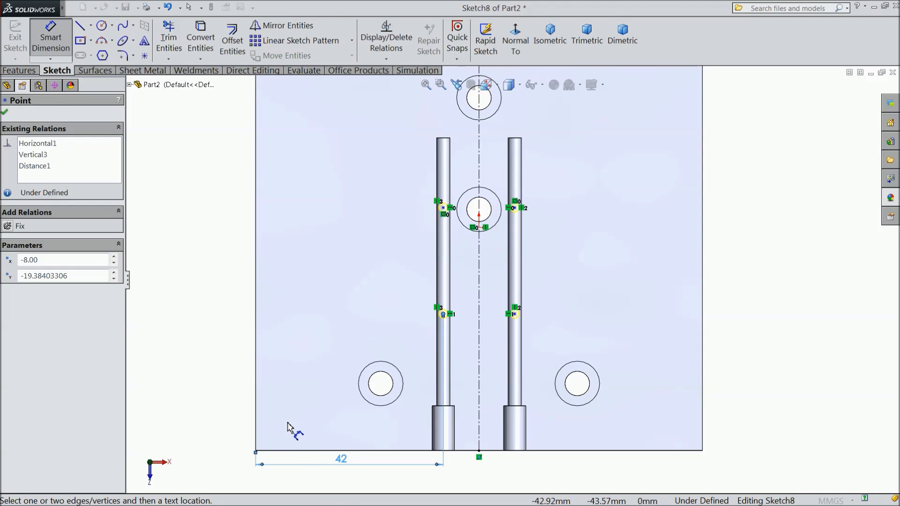
click(290, 452)
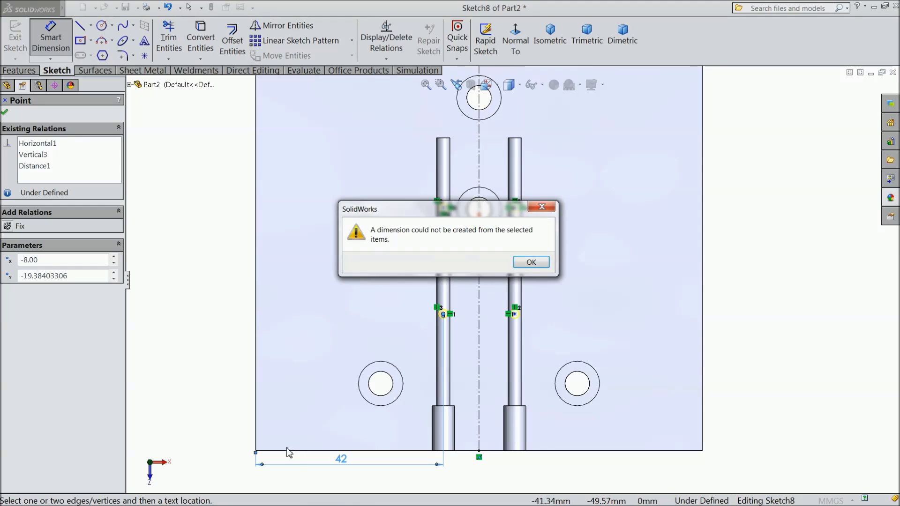
click(531, 262)
click(370, 451)
click(221, 396)
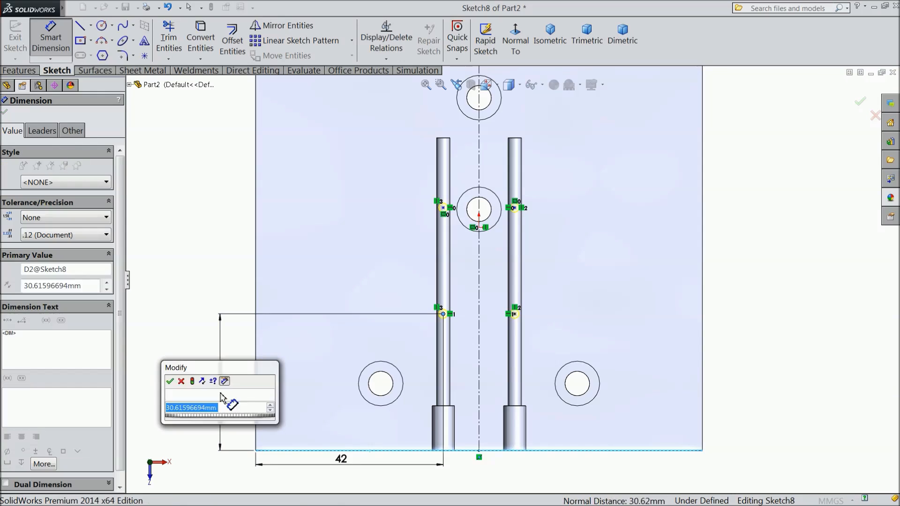
text(15)
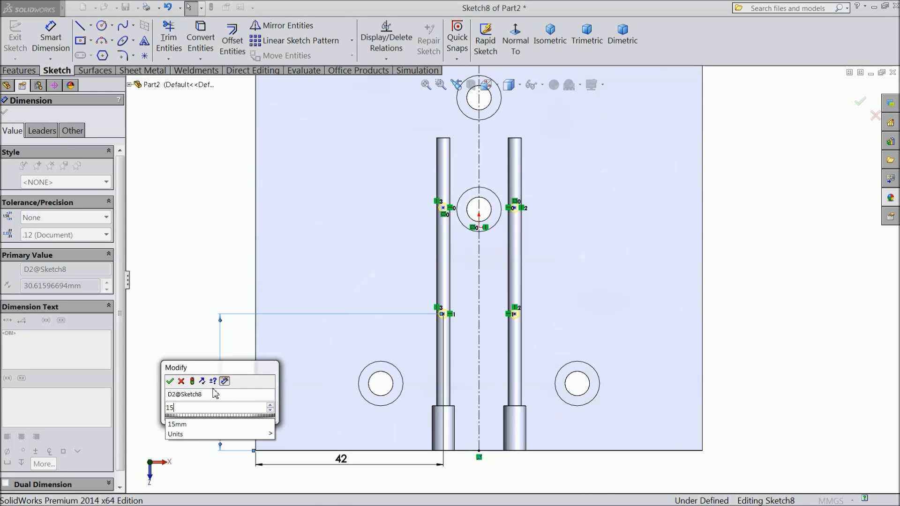
click(171, 382)
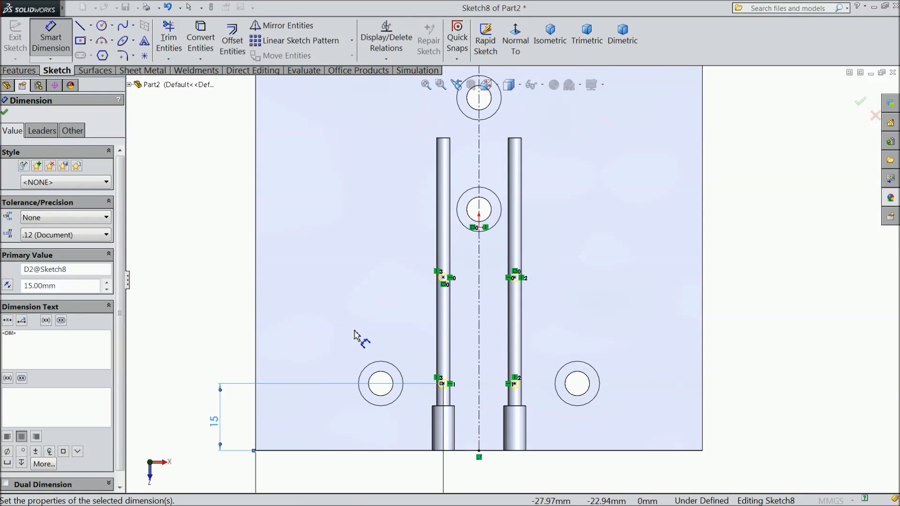
Step: Dimension the upper-left hole point 66.5 mm from the plate's lower edge and finish the Ø2.0 hole feature
click(443, 278)
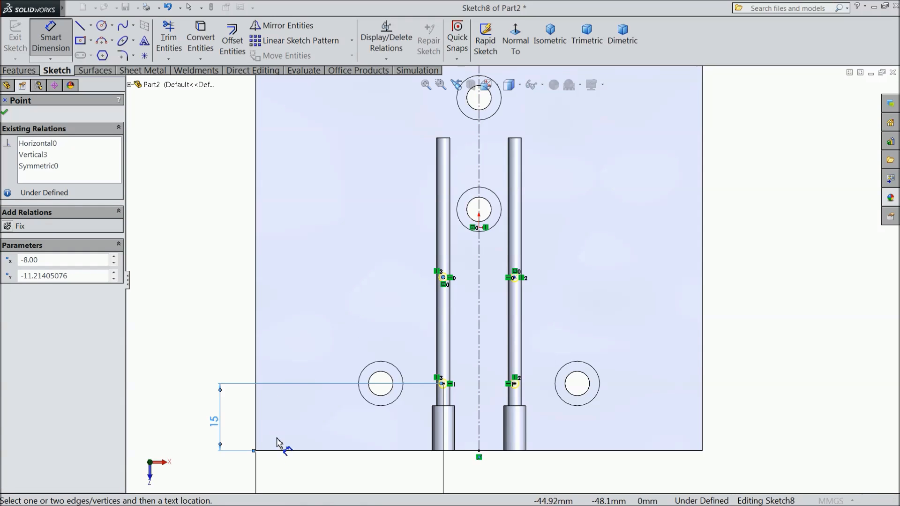
click(284, 451)
click(187, 375)
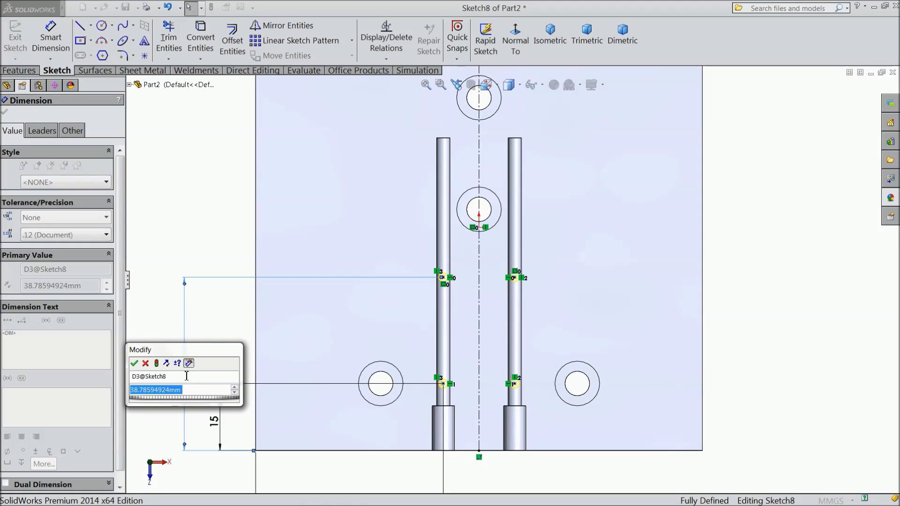
text(66.)
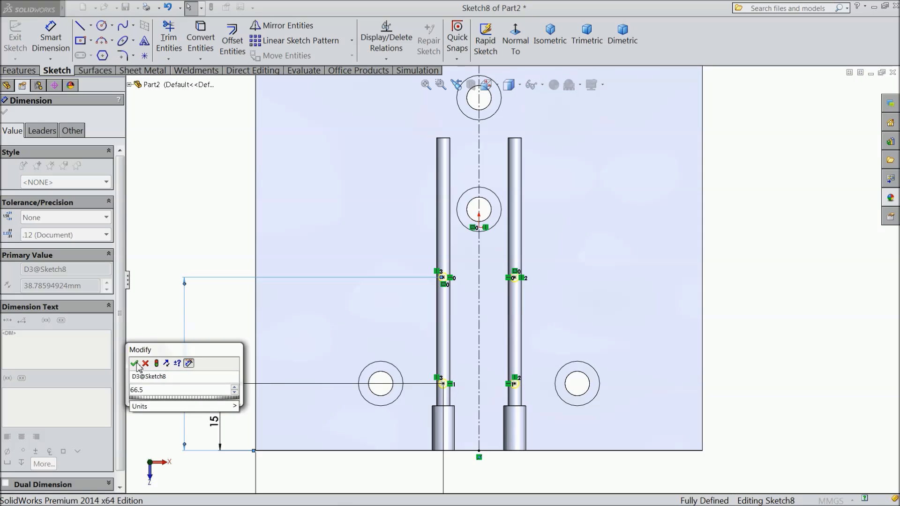
text(5)
click(135, 364)
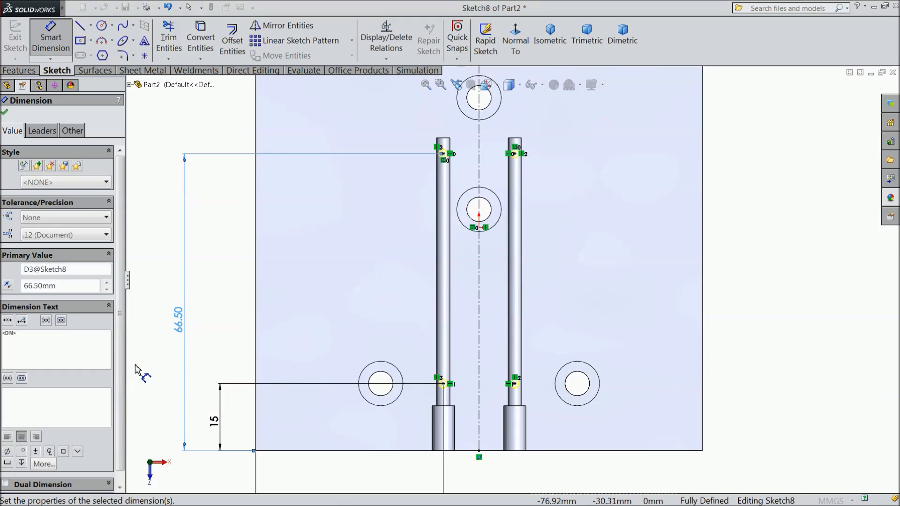
click(6, 113)
click(5, 113)
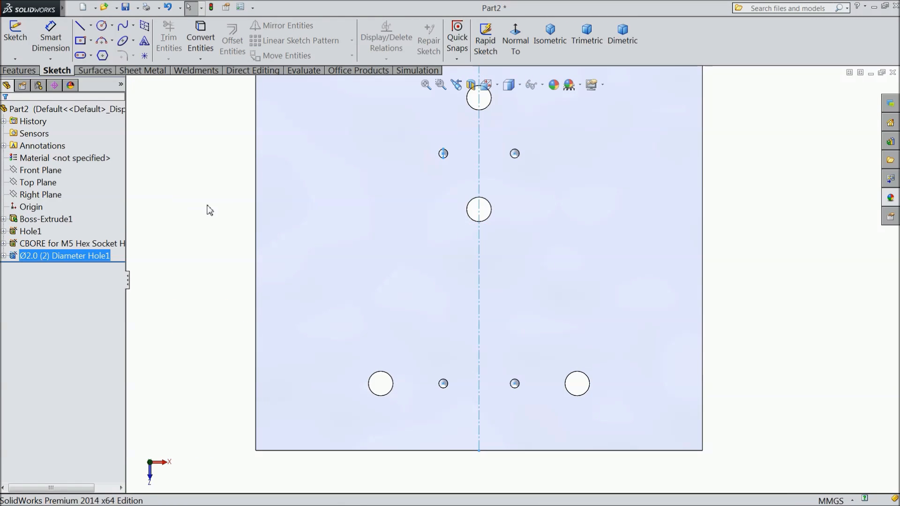
Step: Display the plate with its hidden edges visible and examine the internal hole layout from several angles
mouse_move(249, 313)
middle_down()
mouse_move(252, 257)
mouse_move(237, 237)
mouse_move(247, 232)
middle_up()
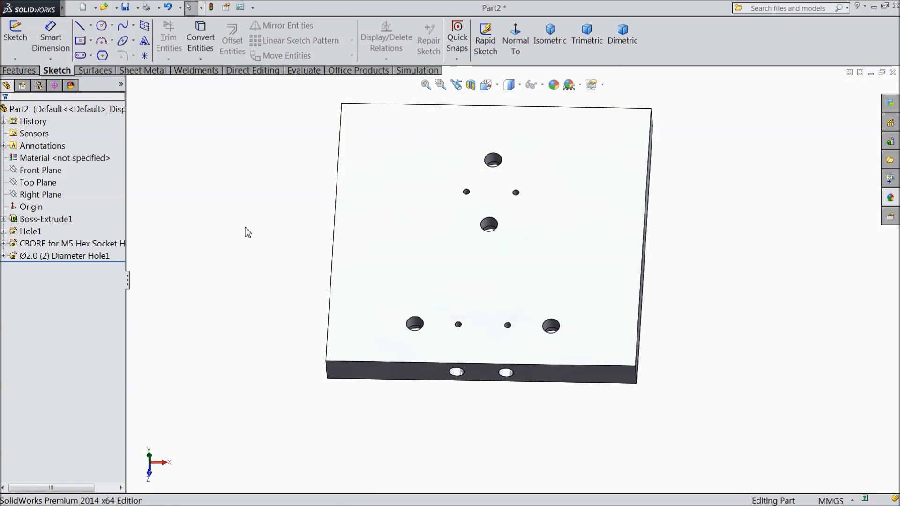
click(519, 84)
click(512, 150)
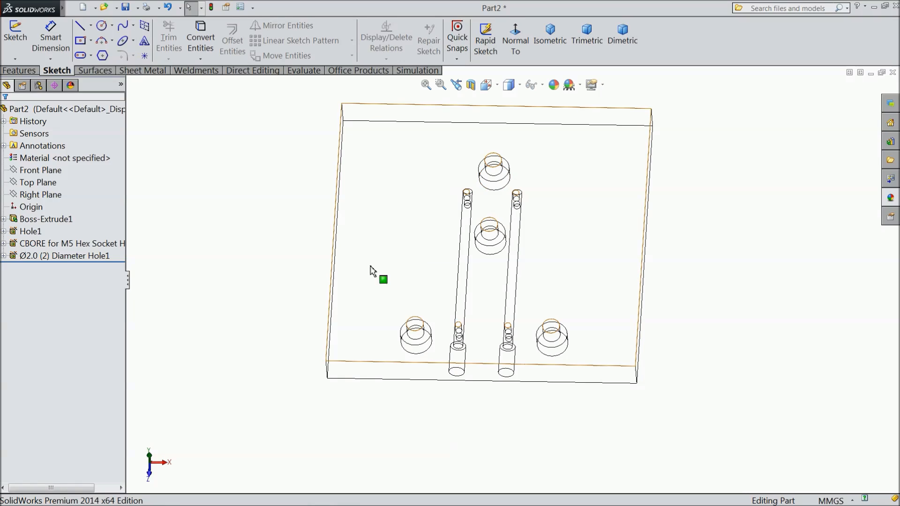
middle_drag(378, 277, 301, 239)
middle_drag(287, 325, 255, 318)
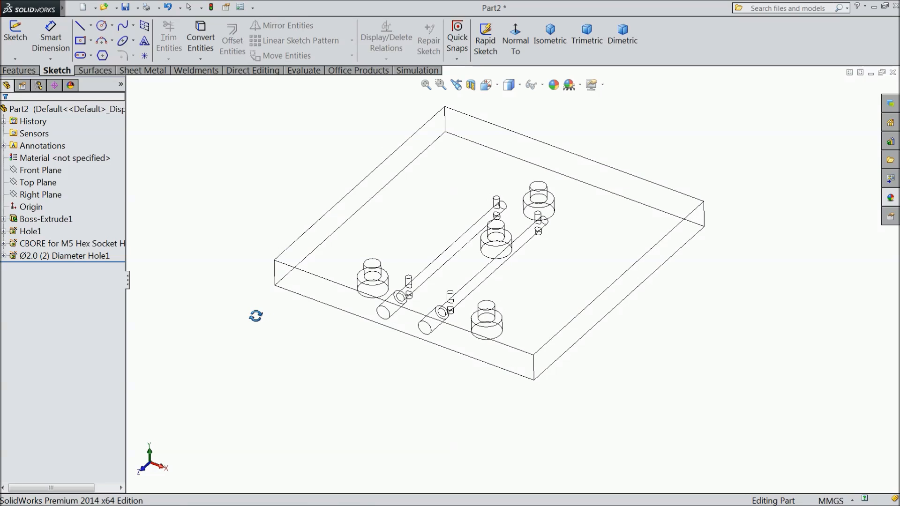
Step: Turn on perspective for the plate view and restore the shaded-with-edges display
click(592, 89)
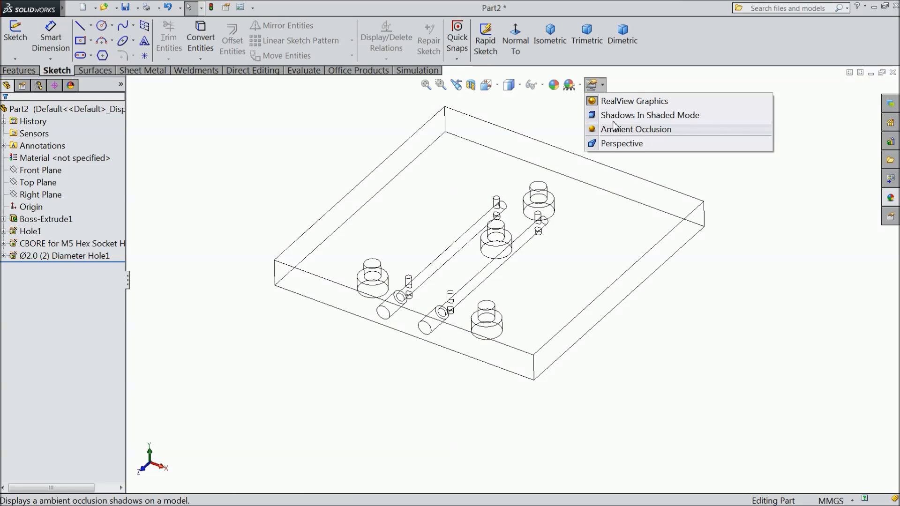
click(617, 142)
scroll(511, 237, down, 4)
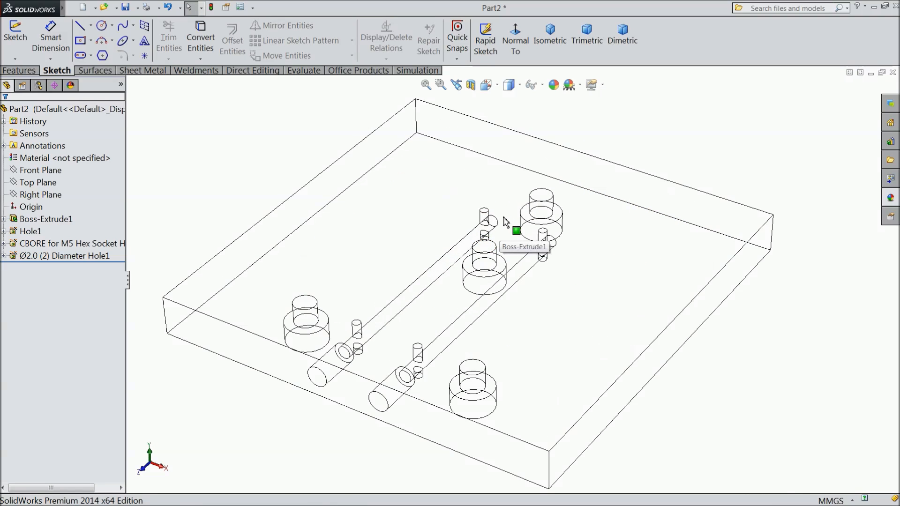
click(509, 85)
click(510, 100)
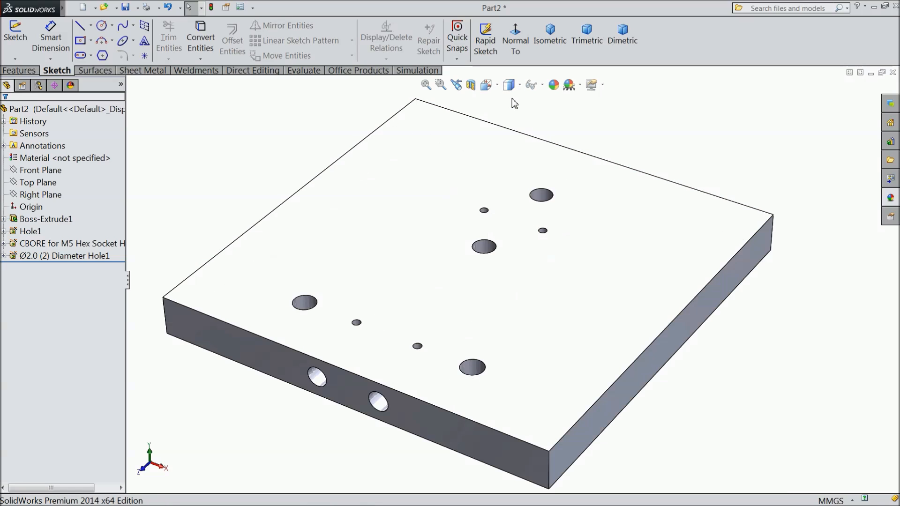
Step: Assign the Mahogany material from the Woods category of SolidWorks Materials to the plate
click(82, 158)
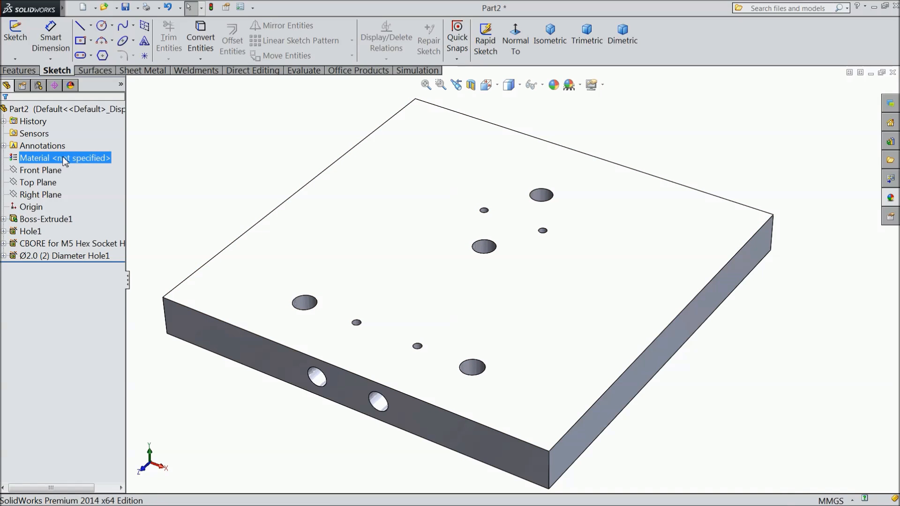
right_click(65, 161)
click(97, 165)
click(251, 113)
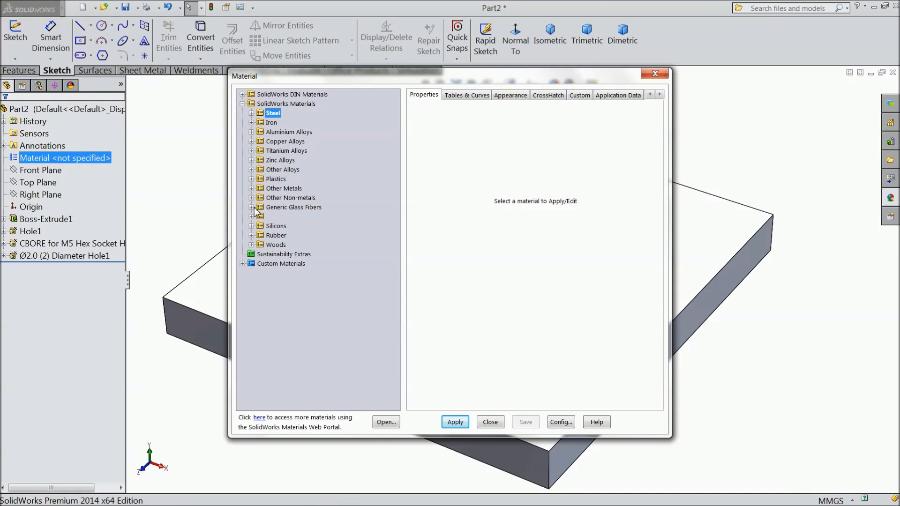
click(251, 246)
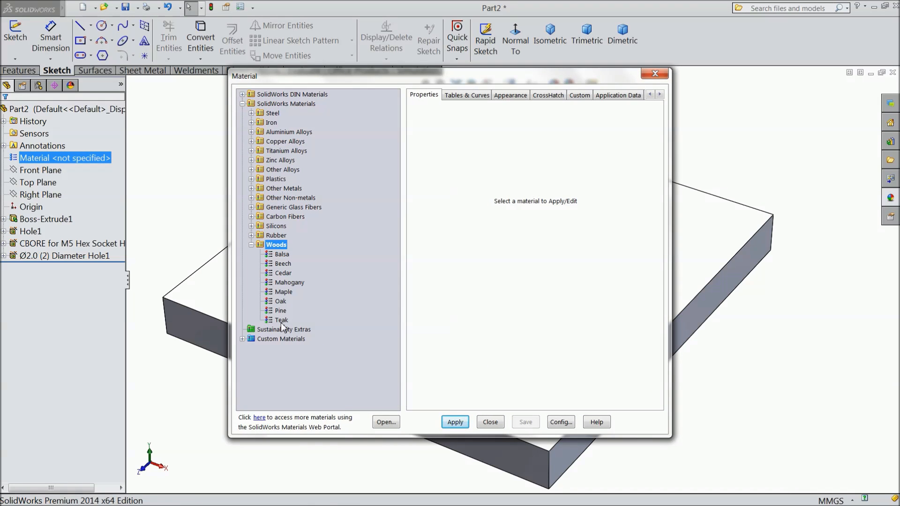
click(287, 283)
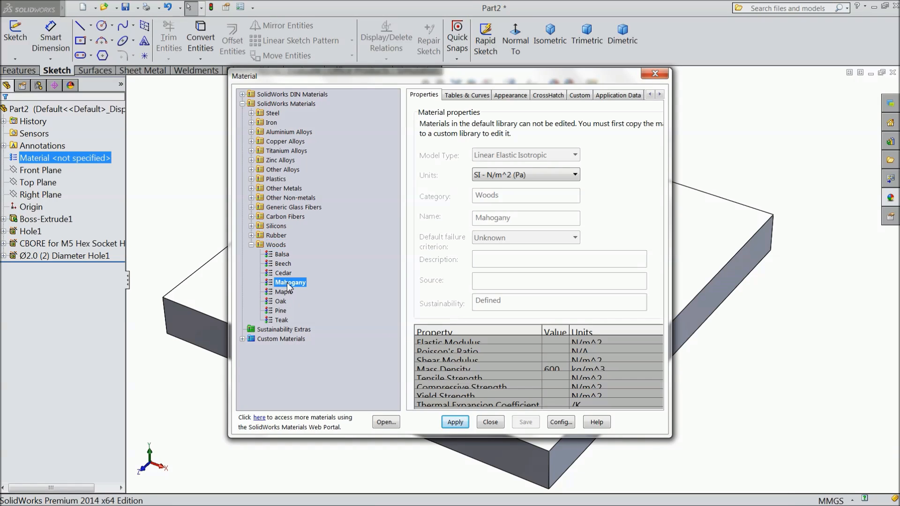
click(455, 423)
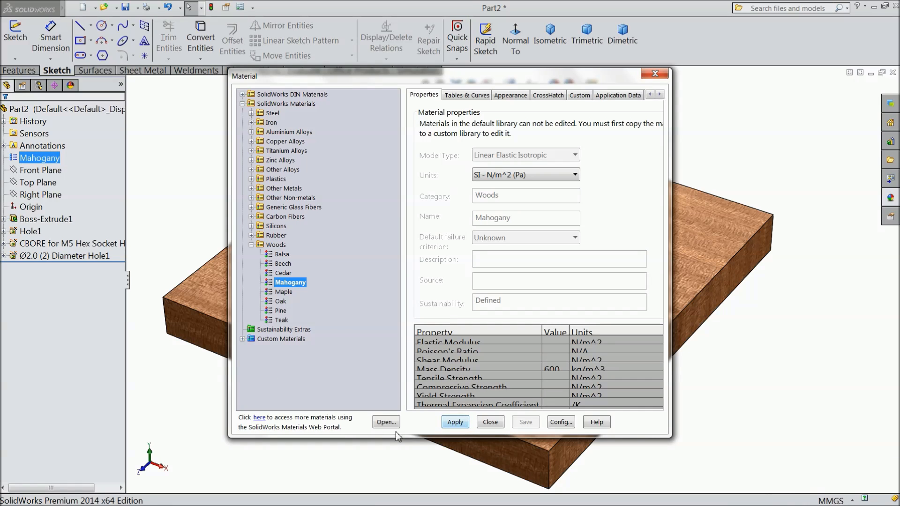
click(490, 422)
Step: Examine the plate's underside, then its side face with the two holes, straight on in wireframe
scroll(426, 345, down, 3)
middle_drag(318, 386, 349, 222)
middle_drag(348, 276, 357, 391)
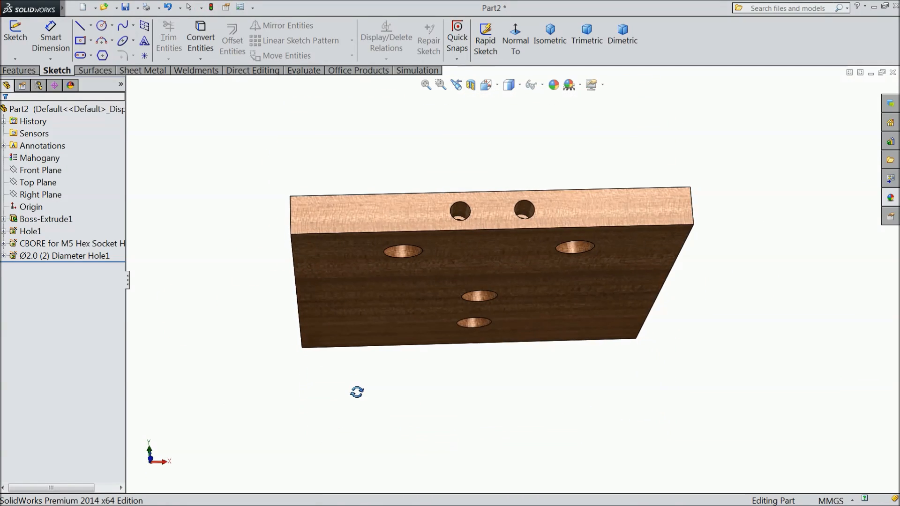
middle_drag(372, 328, 362, 364)
click(380, 282)
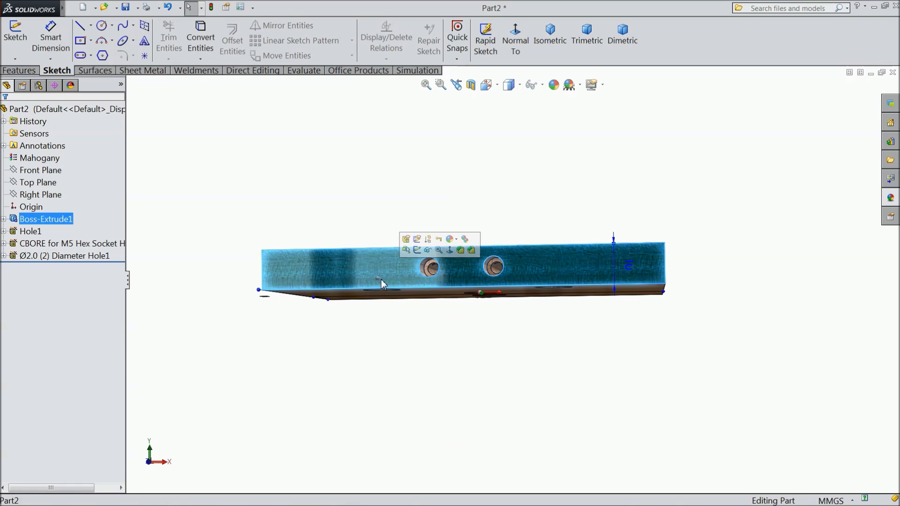
click(515, 40)
click(511, 85)
click(510, 163)
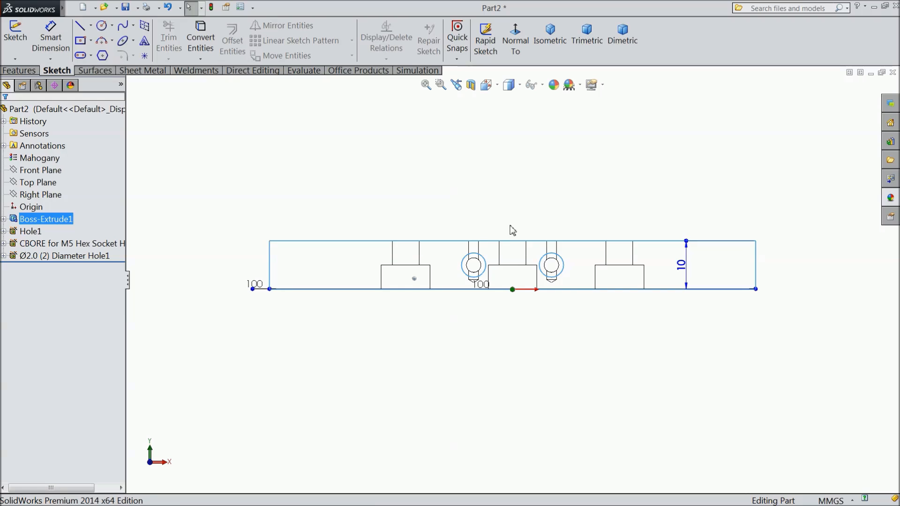
scroll(515, 260, down, 2)
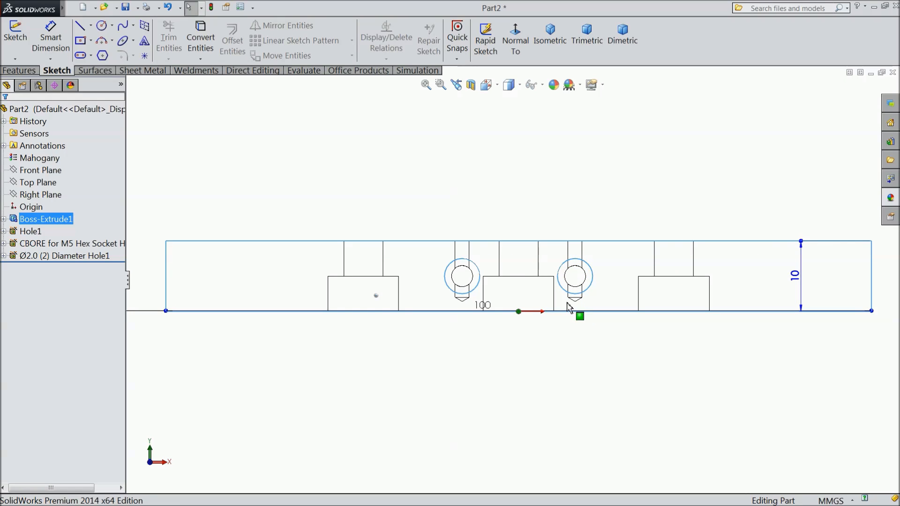
scroll(479, 270, up, 3)
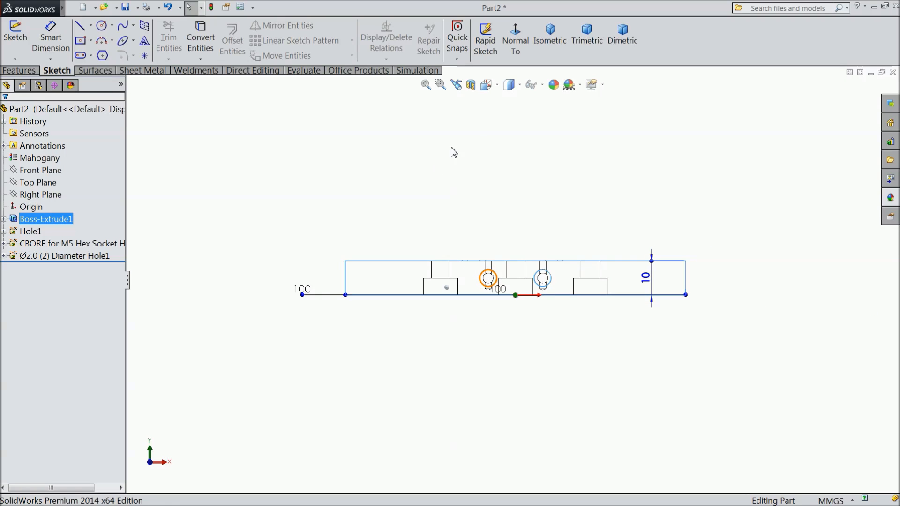
Step: Restore the shaded-with-edges display and set the plate to the isometric view
click(519, 89)
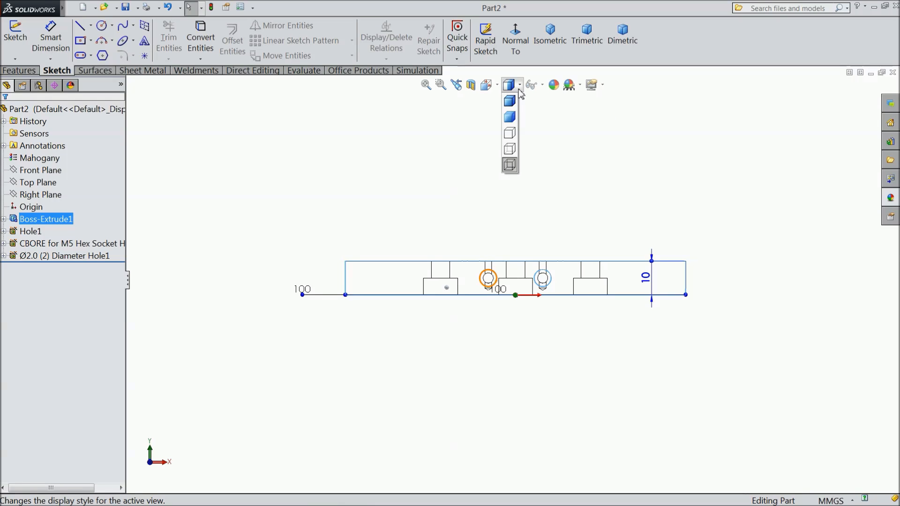
click(510, 103)
click(483, 151)
key(ctrl+7)
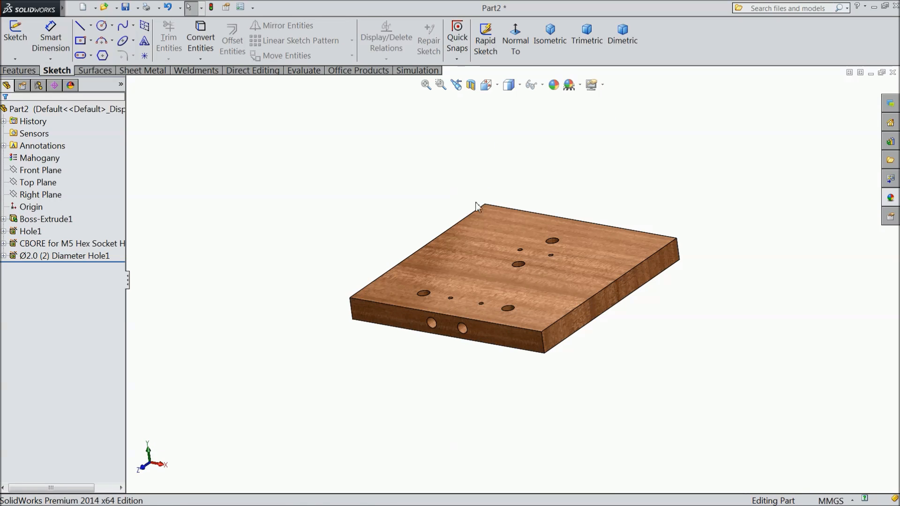
click(551, 52)
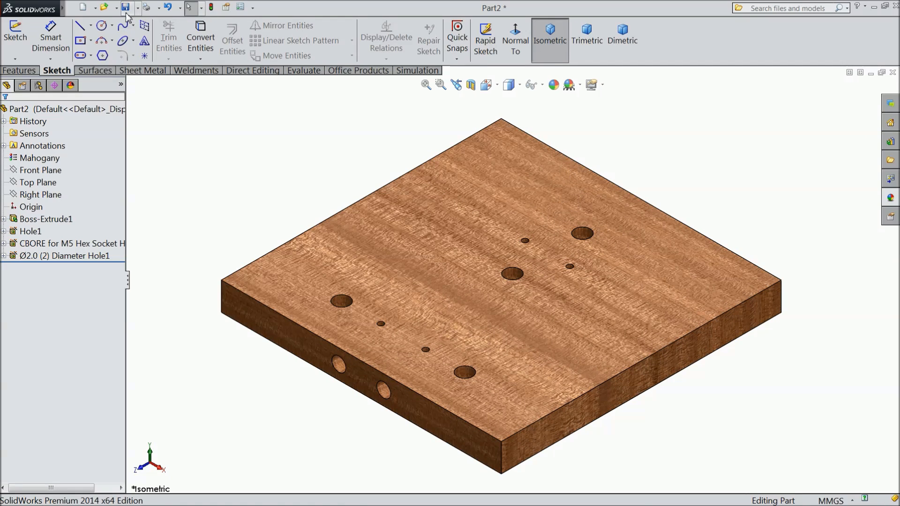
Step: Save the plate as part file "base" in a new desktop folder named "elbow engine"
key(ctrl+s)
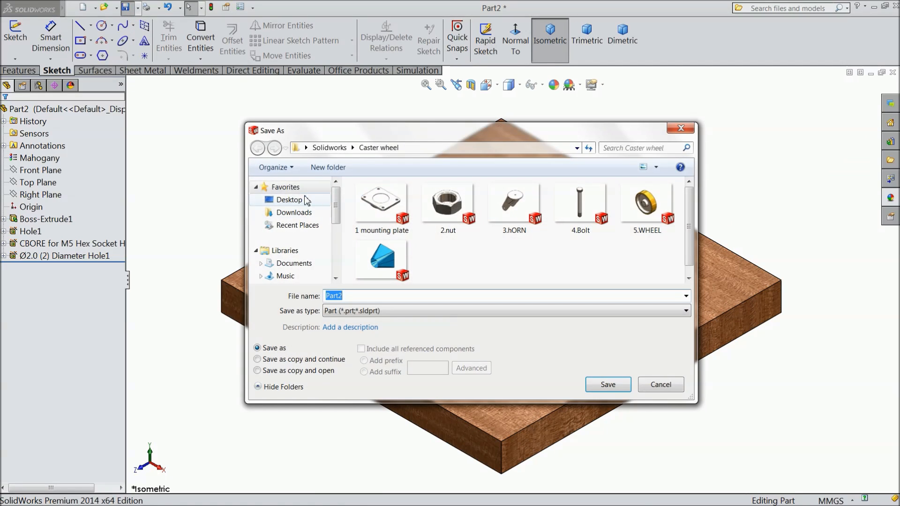
click(288, 200)
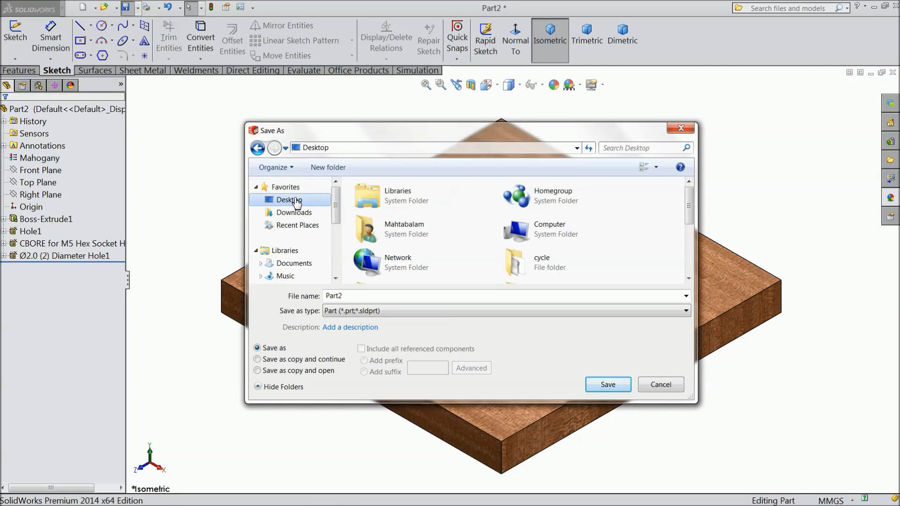
double_click(358, 295)
text(base)
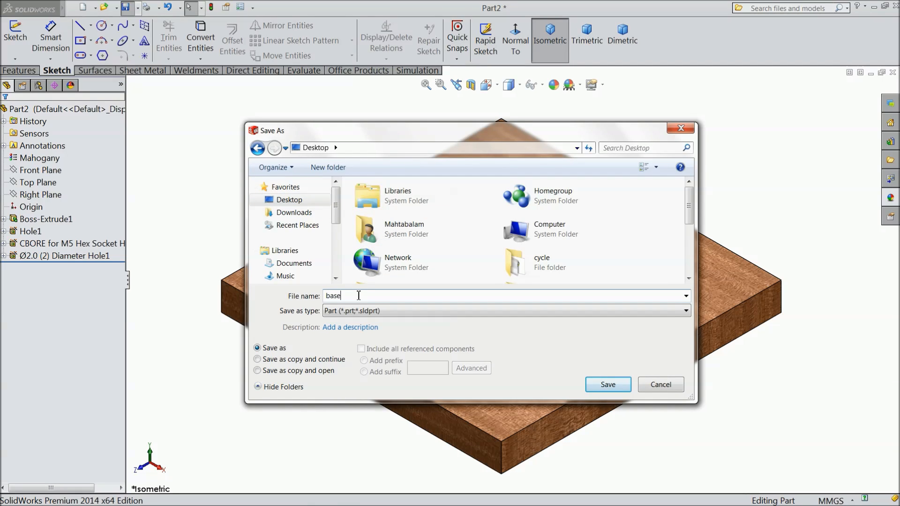
click(328, 167)
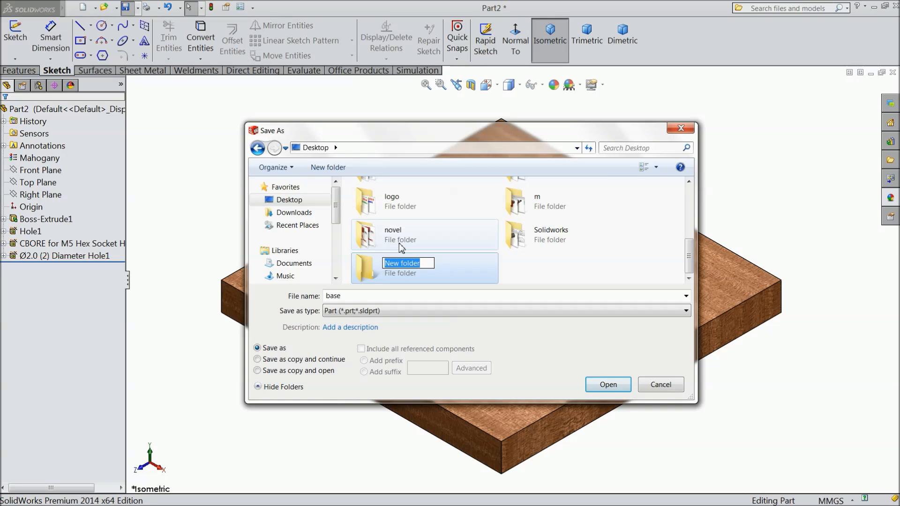
text(elbow engine)
key(Return)
double_click(456, 277)
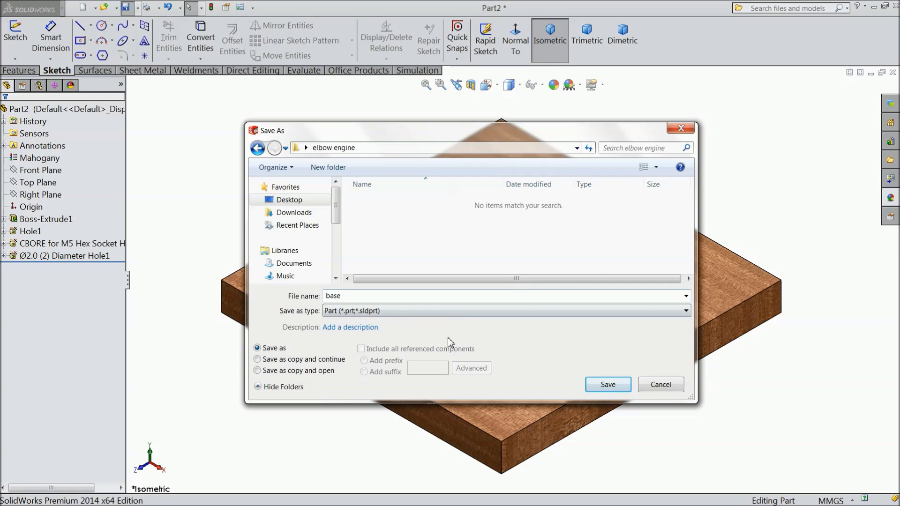
click(608, 385)
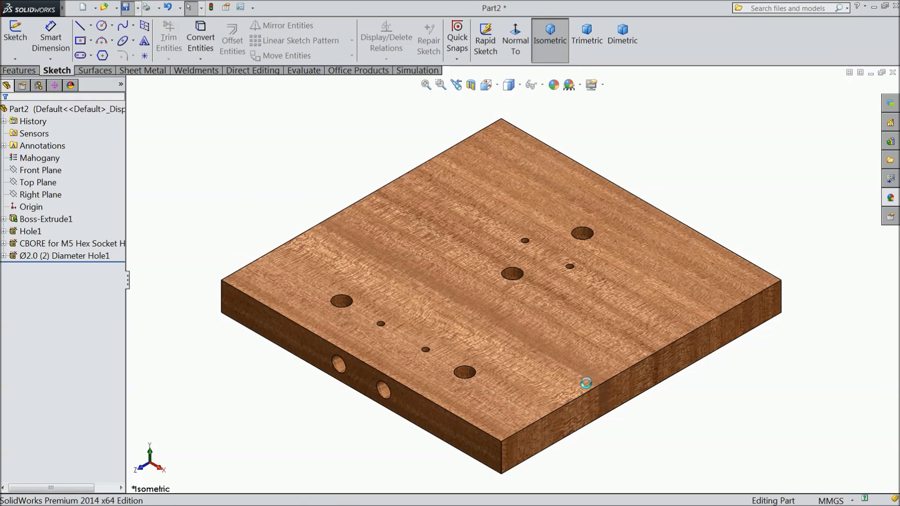
scroll(544, 354, down, 2)
scroll(538, 349, up, 3)
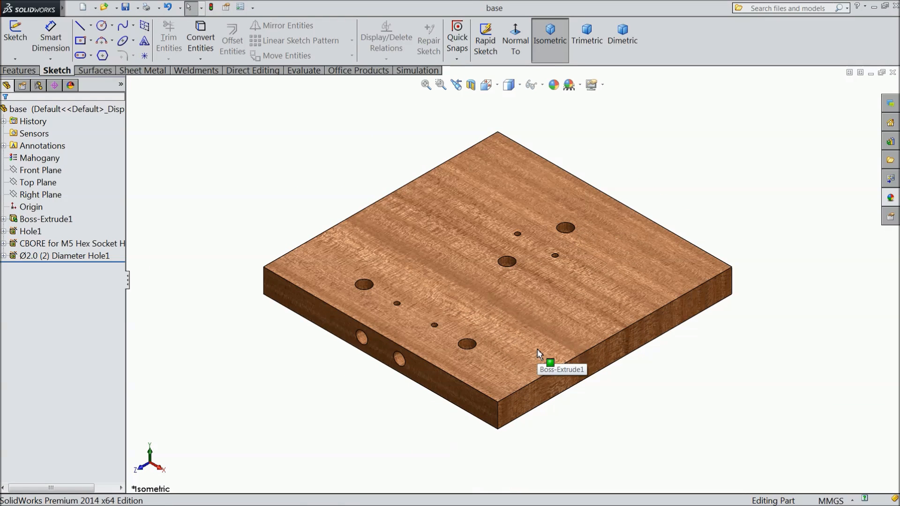
middle_drag(603, 412, 554, 412)
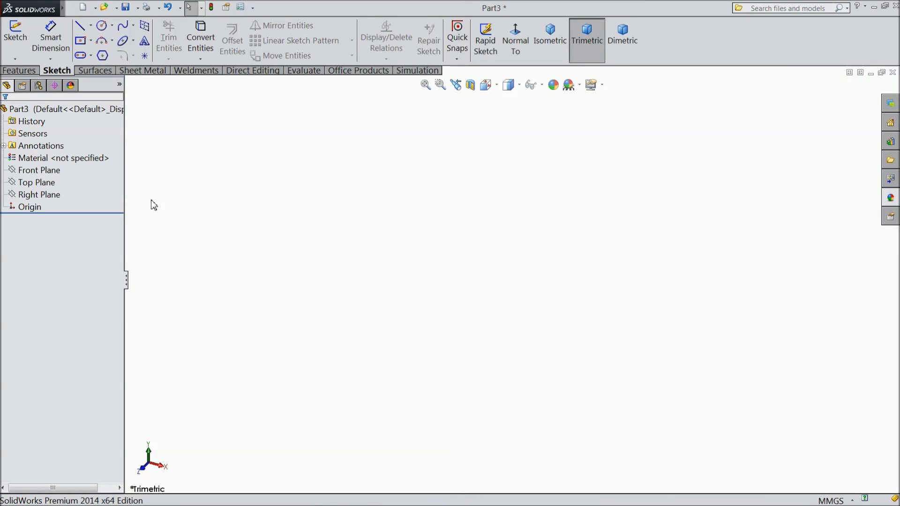
Step: In the new part, sketch a circle about 180 mm in diameter on the Front Plane, centered on the origin
click(42, 170)
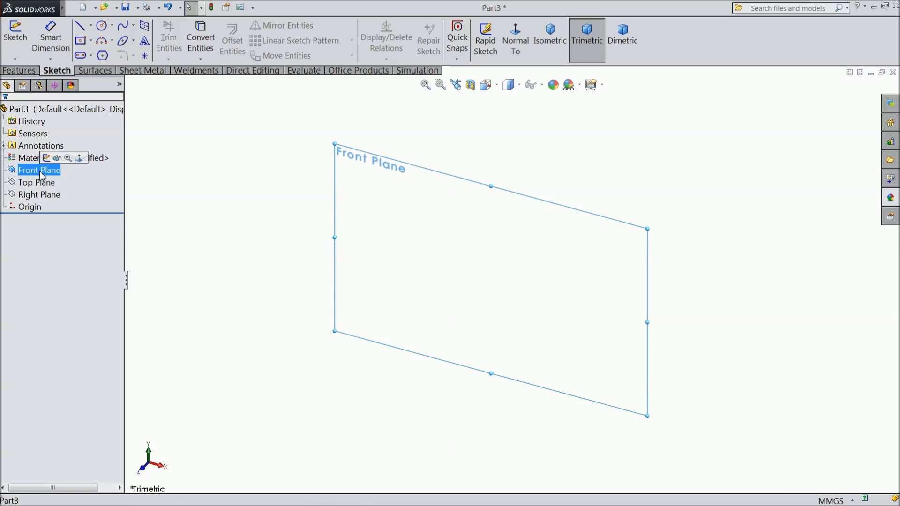
click(46, 161)
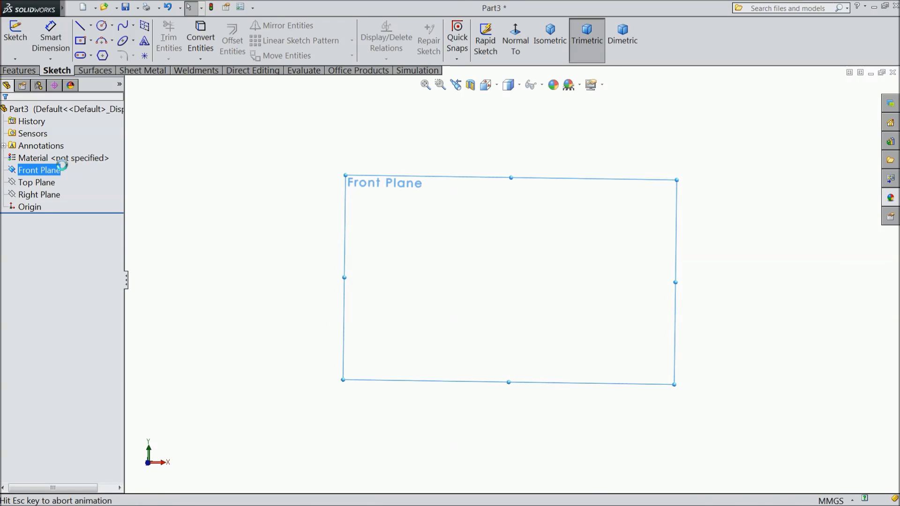
click(101, 25)
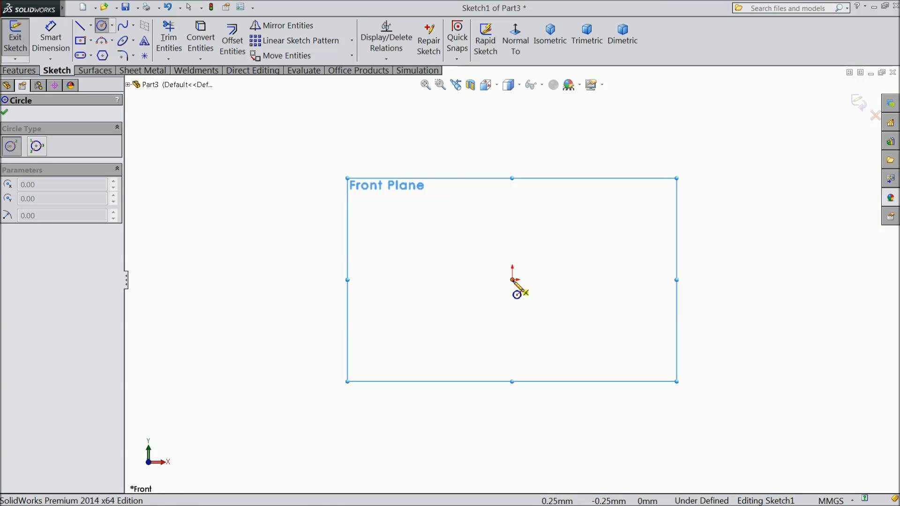
click(513, 280)
click(374, 196)
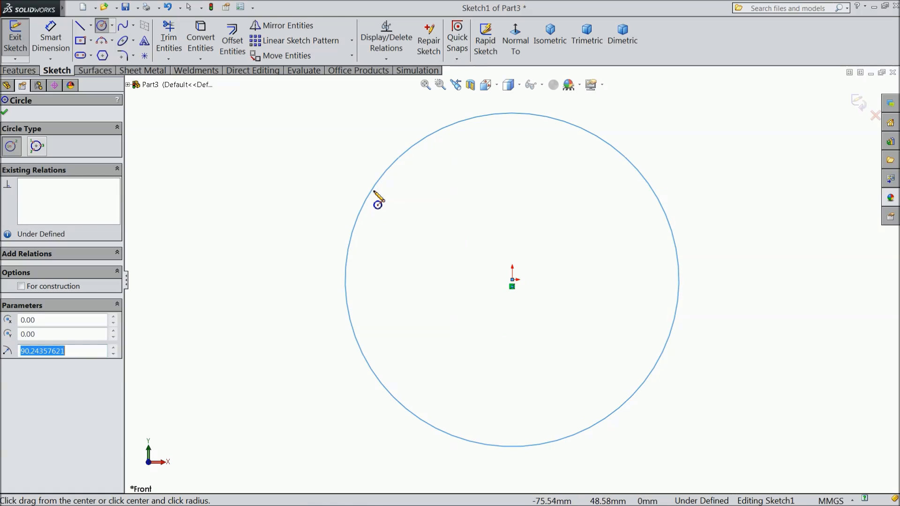
Step: Dimension the circle's diameter to 41 mm
click(50, 44)
click(347, 259)
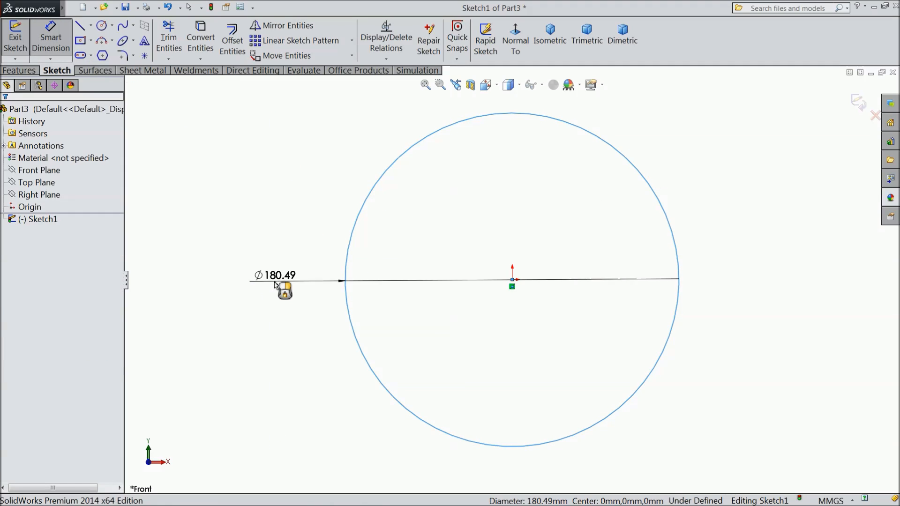
click(276, 285)
text(41)
click(224, 270)
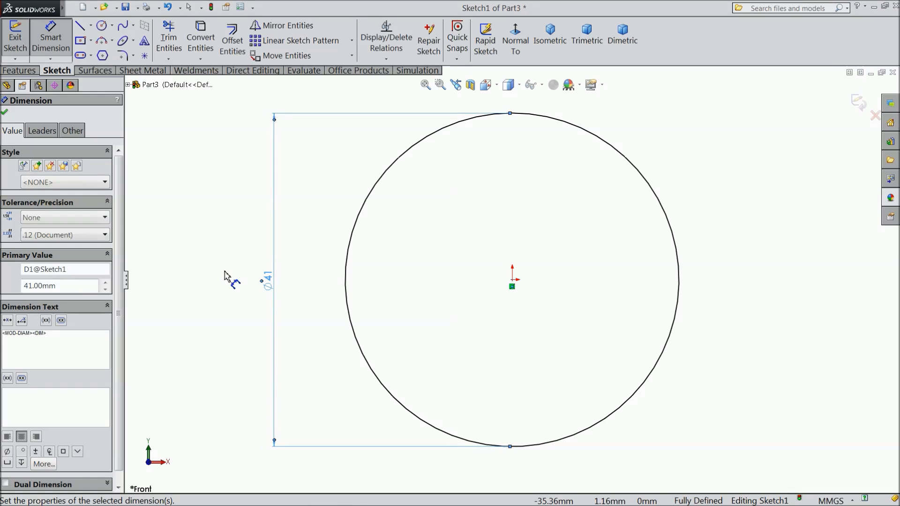
Step: Extrude the 41 mm circle 10 mm with the Mid Plane end condition
click(18, 70)
click(21, 39)
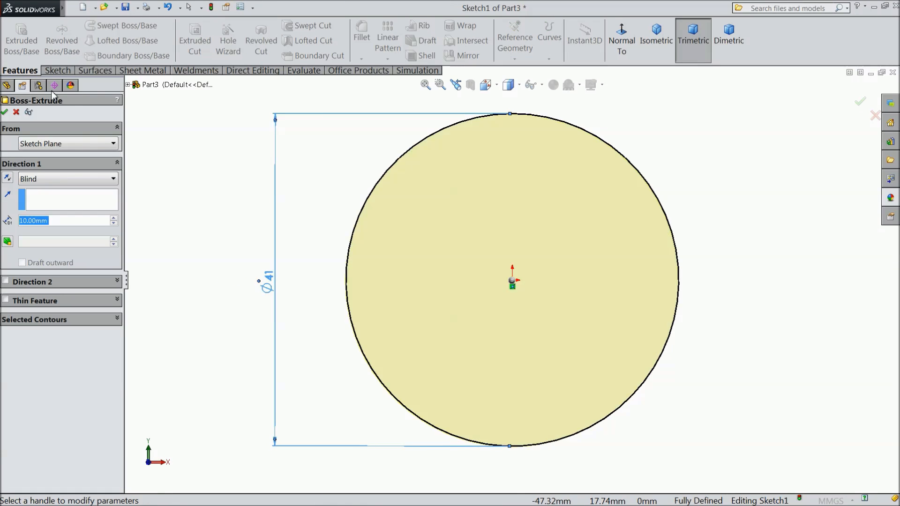
click(66, 179)
click(51, 239)
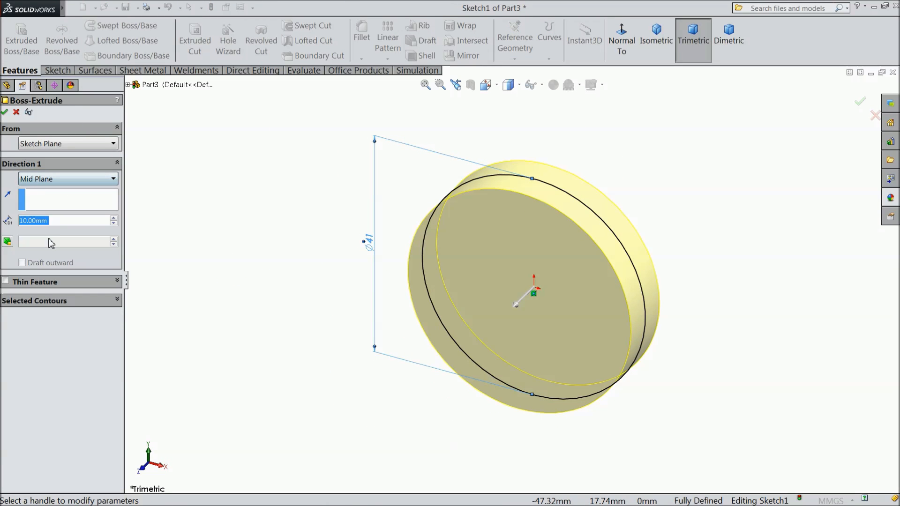
click(4, 113)
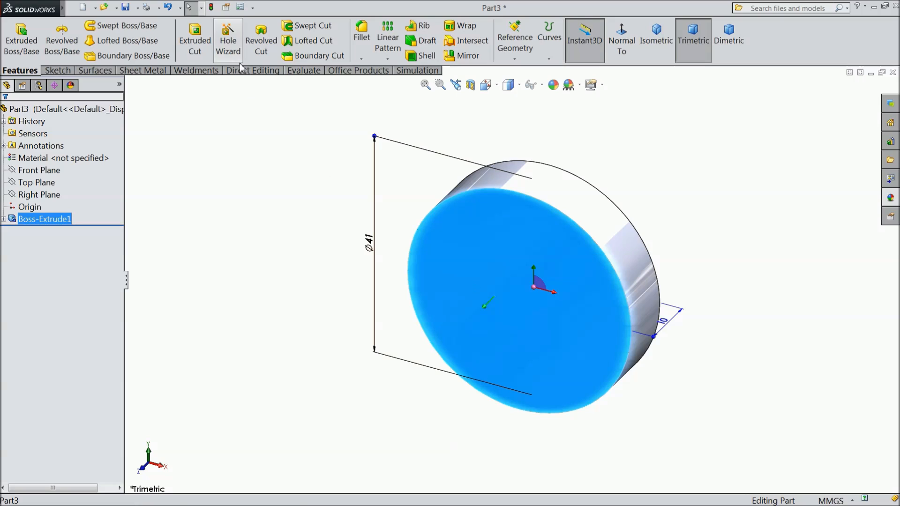
Step: Set up a Hole Wizard hole on the disc's front face: ISO tap drill, size M5, Through All
click(228, 49)
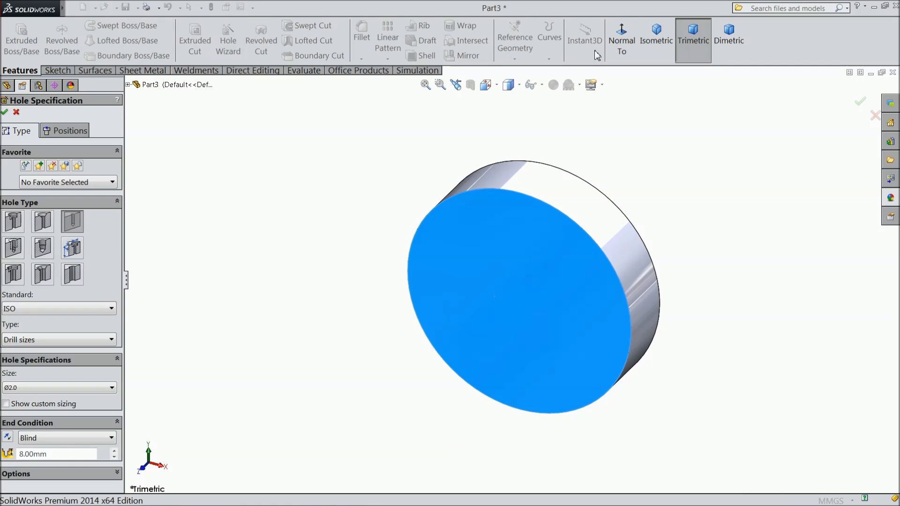
click(621, 44)
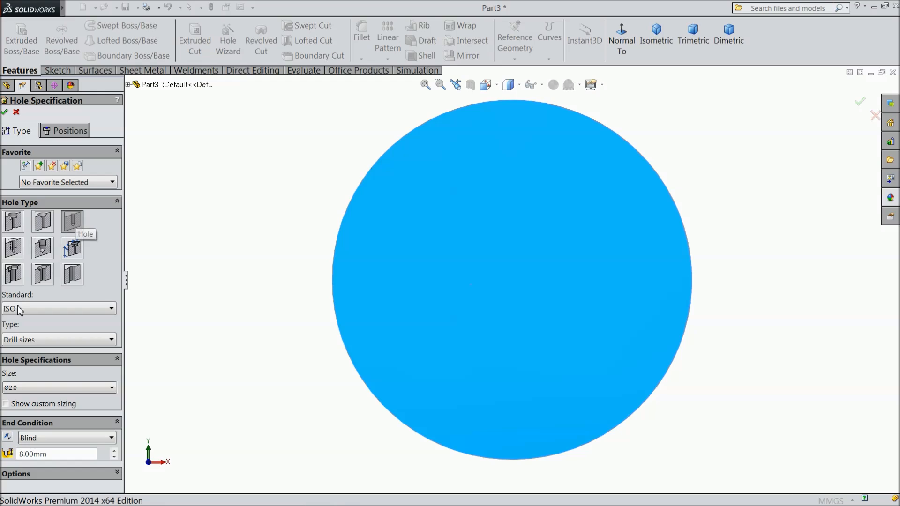
click(22, 340)
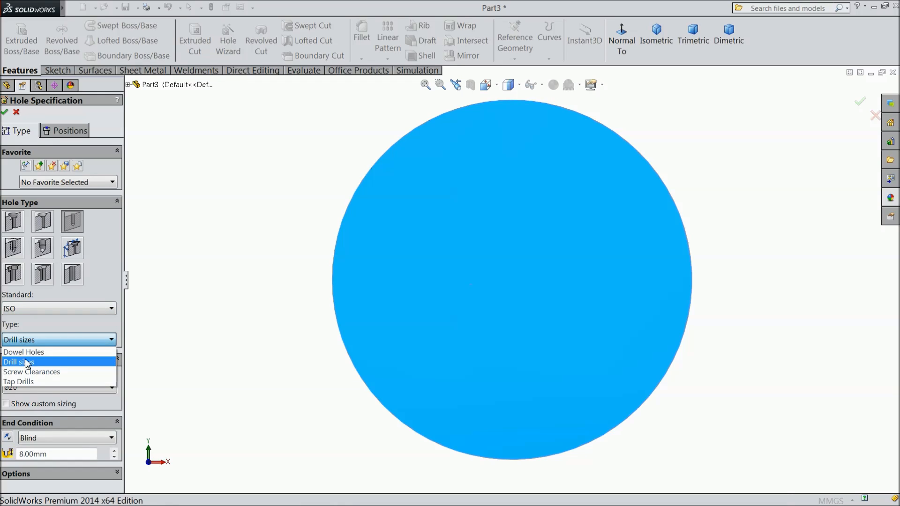
click(27, 382)
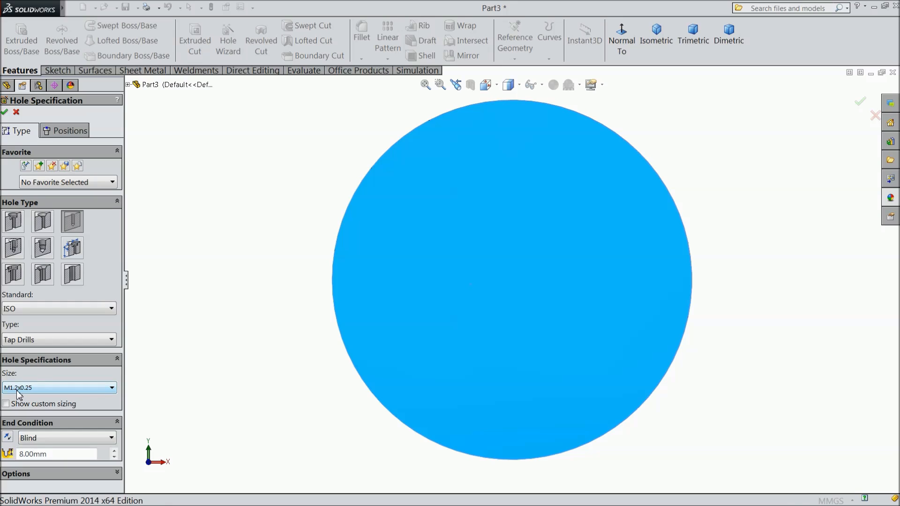
click(18, 388)
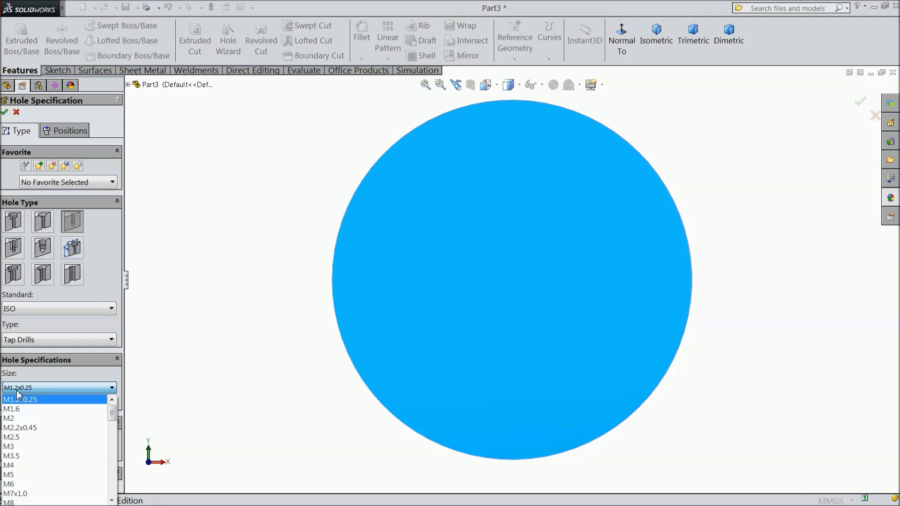
click(9, 475)
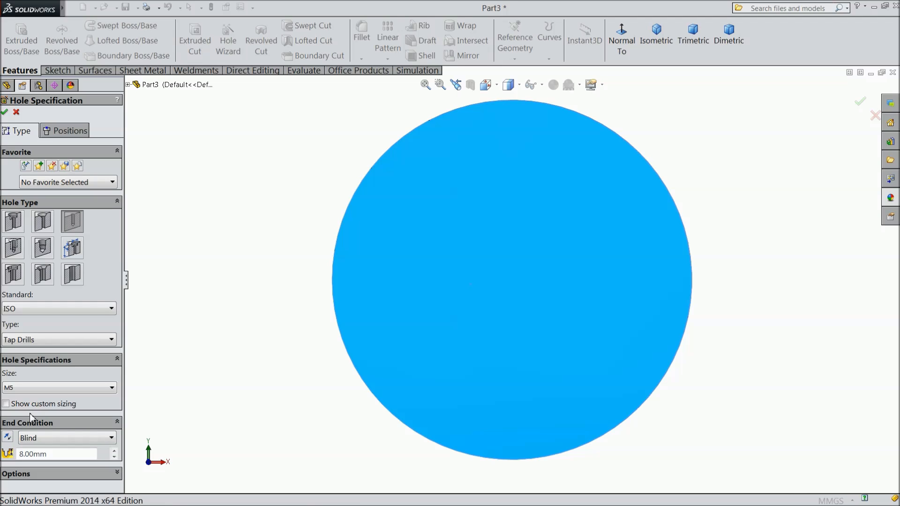
click(34, 439)
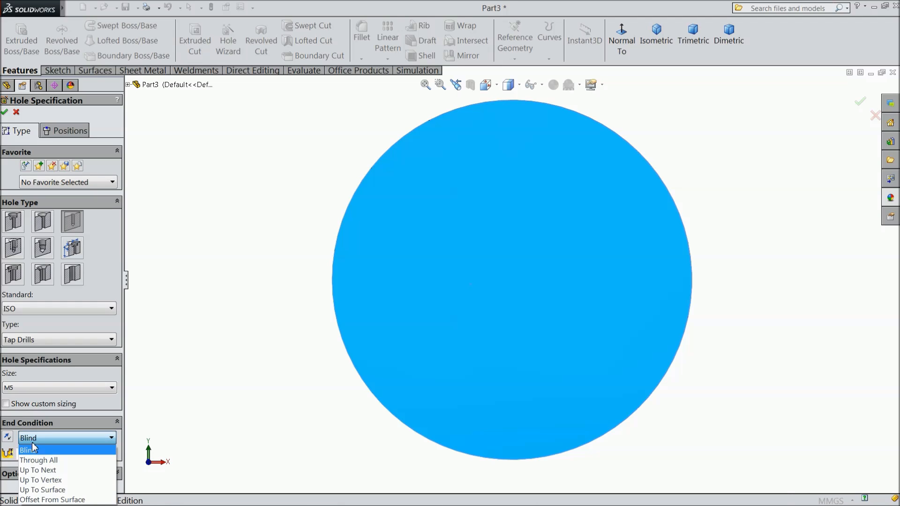
click(41, 458)
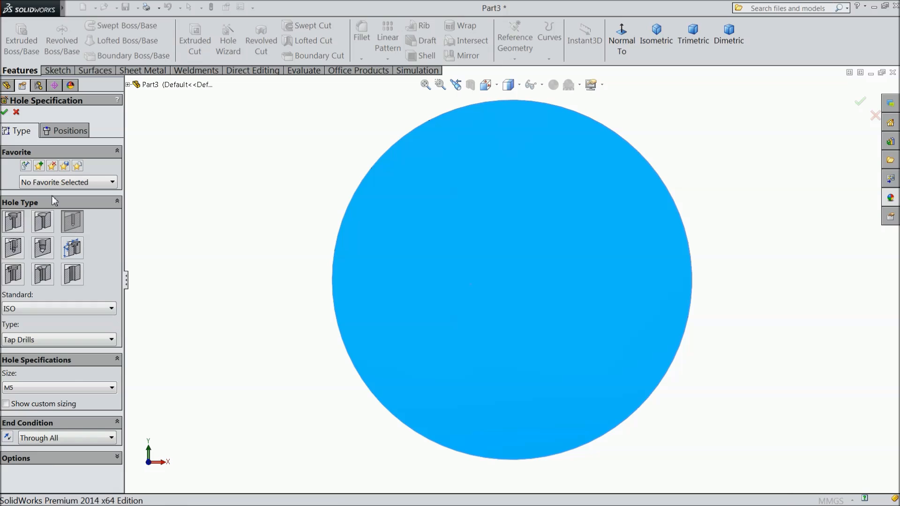
Step: Position the M5 tap drill hole at the disc's center on the origin and finish the hole
click(69, 131)
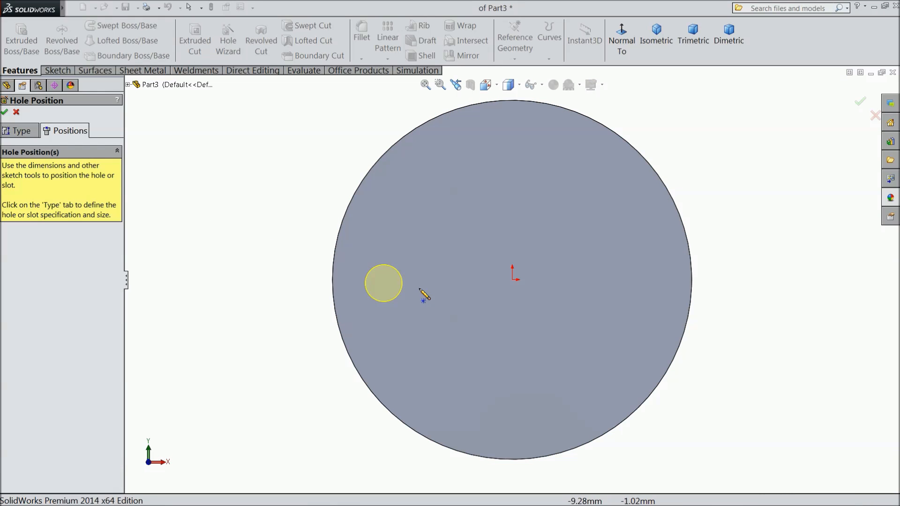
click(513, 280)
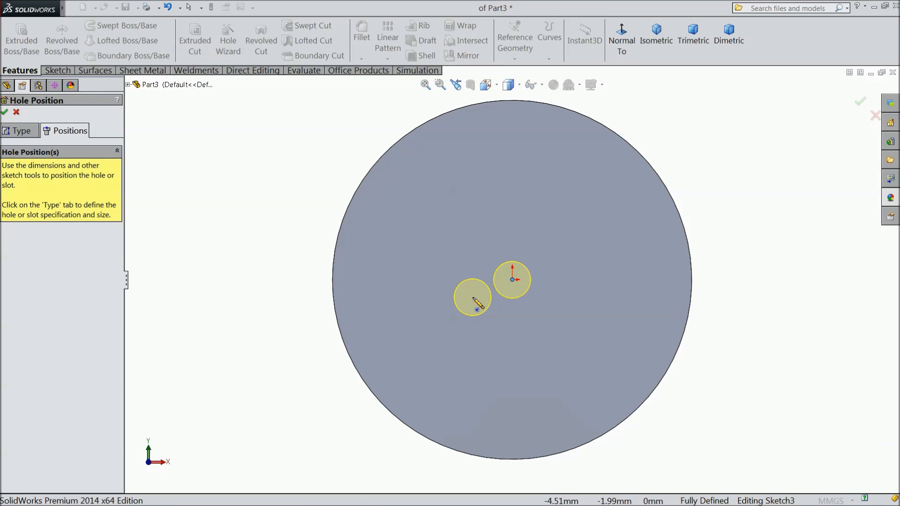
key(Escape)
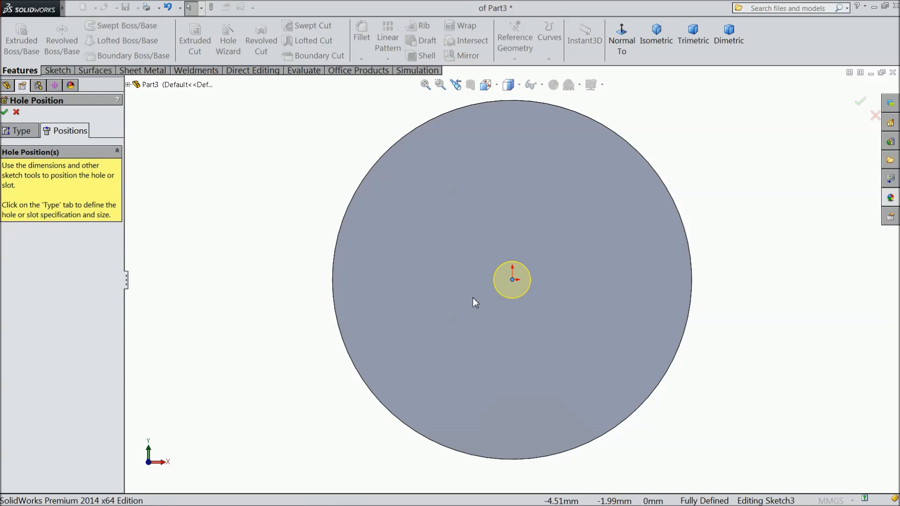
click(5, 113)
Step: Set up a second M5 tap drill hole on the disc's back face, Blind to 5 mm deep, with custom sizing shown
middle_drag(223, 205, 337, 289)
click(337, 289)
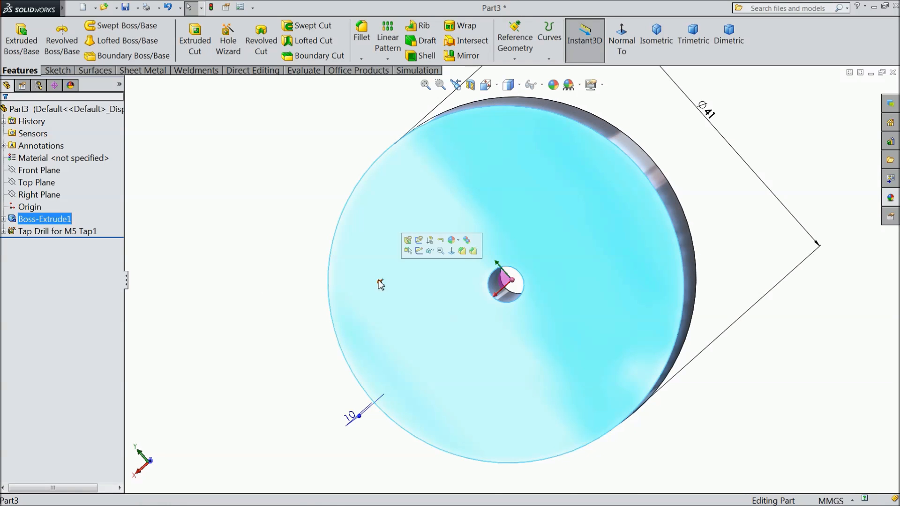
click(229, 41)
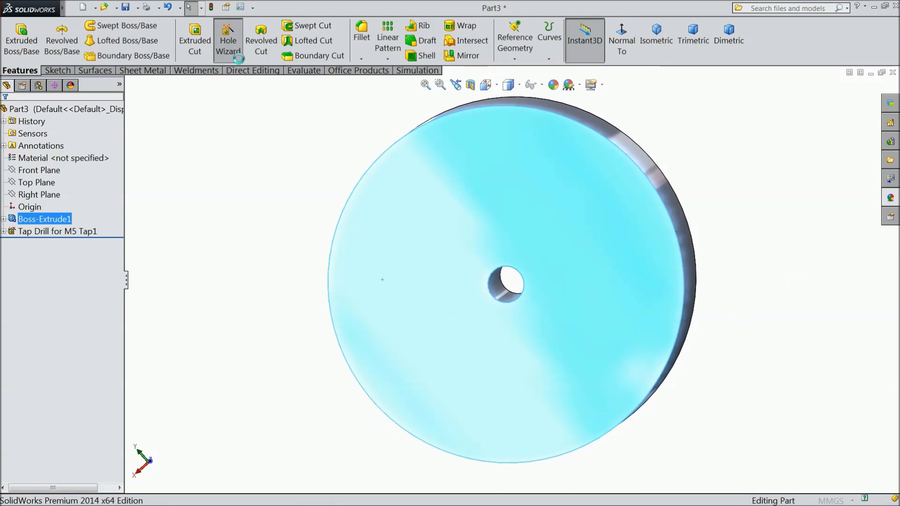
click(619, 46)
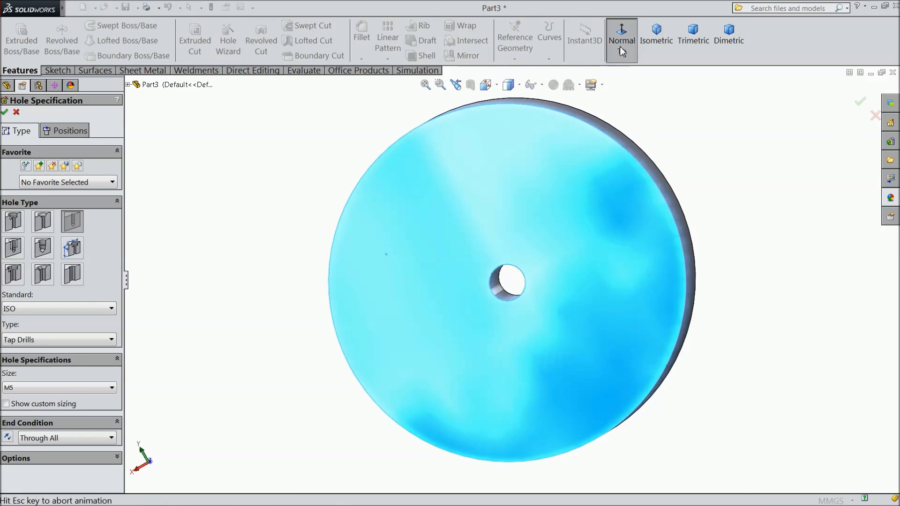
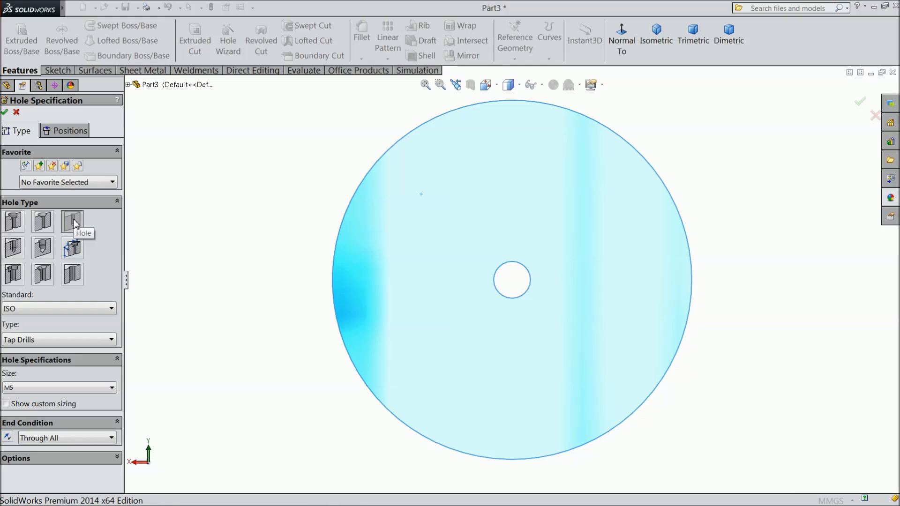
click(6, 404)
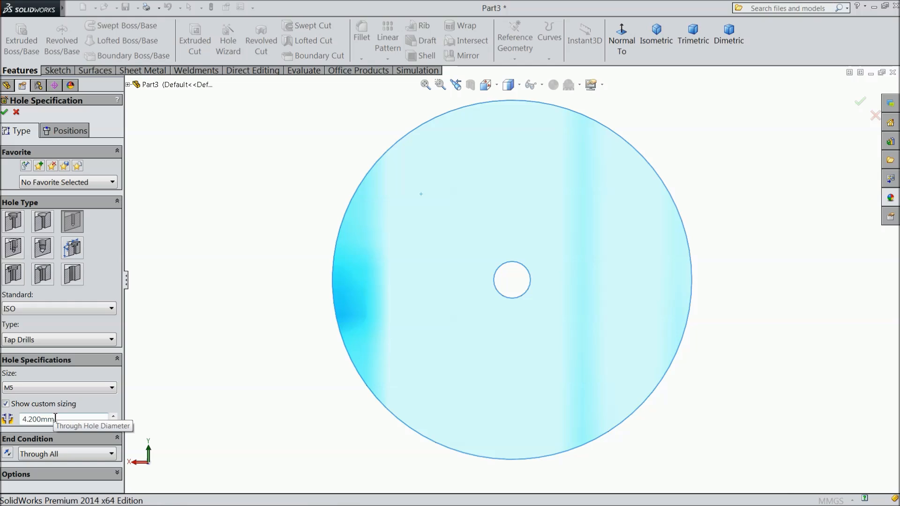
click(45, 453)
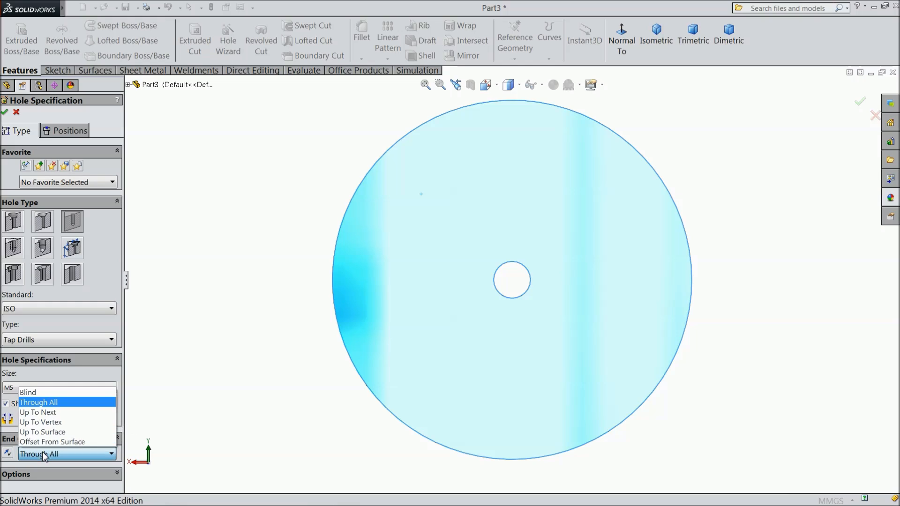
click(37, 398)
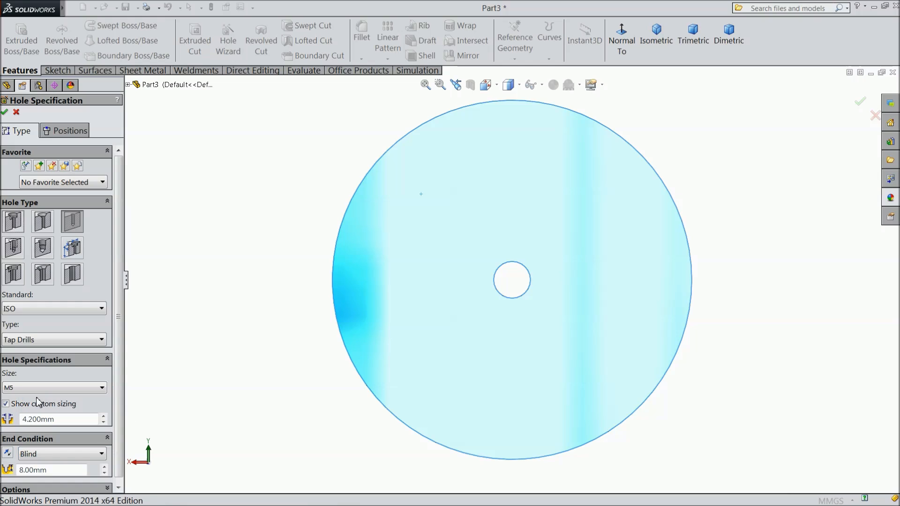
double_click(49, 469)
text(5)
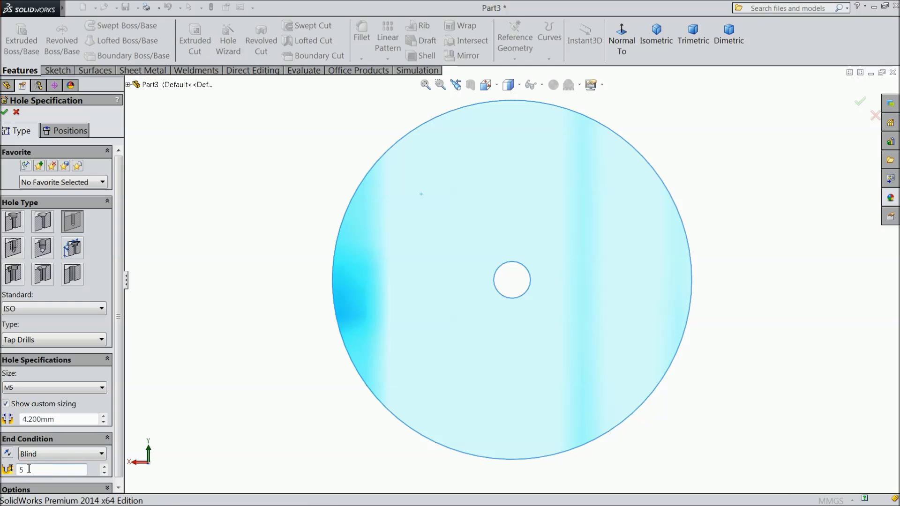
drag(120, 456, 119, 472)
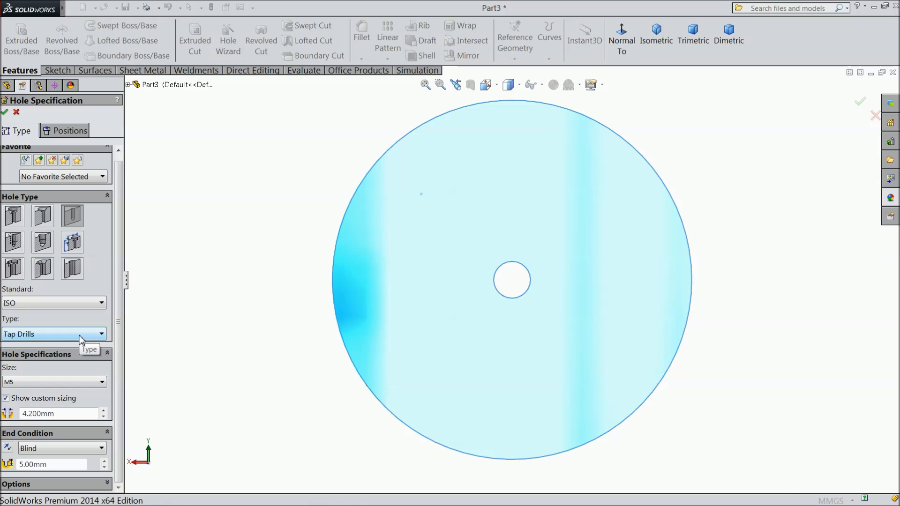
Step: Place the blind hole's point about 9.8 mm from the disc's center, level with the origin
click(69, 131)
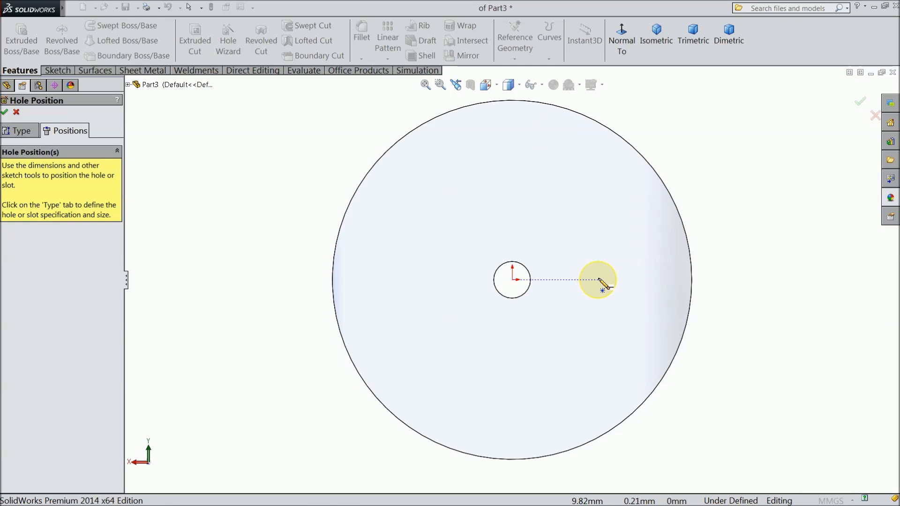
click(598, 280)
key(Escape)
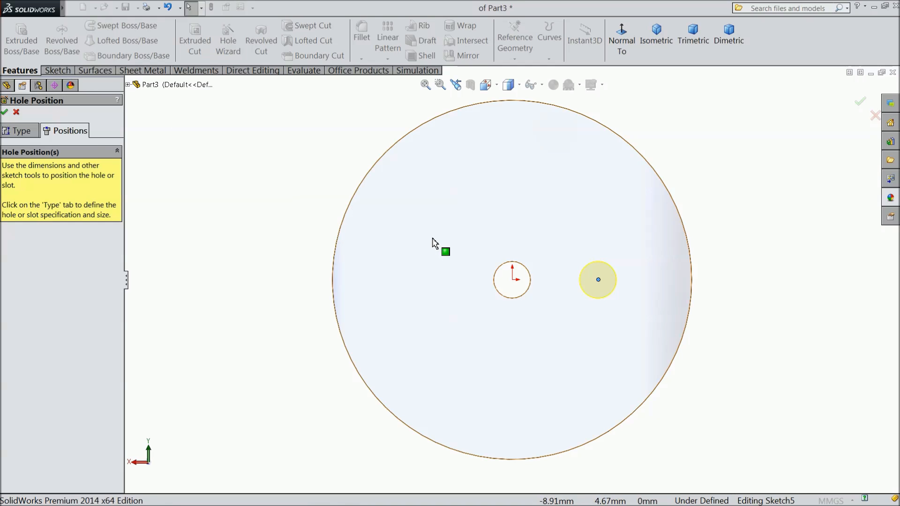
Step: Dimension the distance between the blind hole's point and the origin to 12.5 mm
click(60, 71)
click(52, 40)
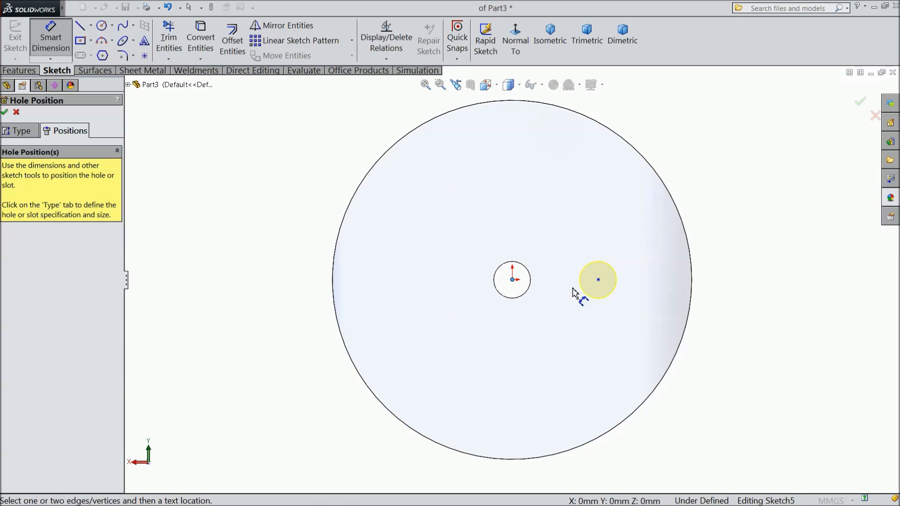
click(598, 280)
click(547, 315)
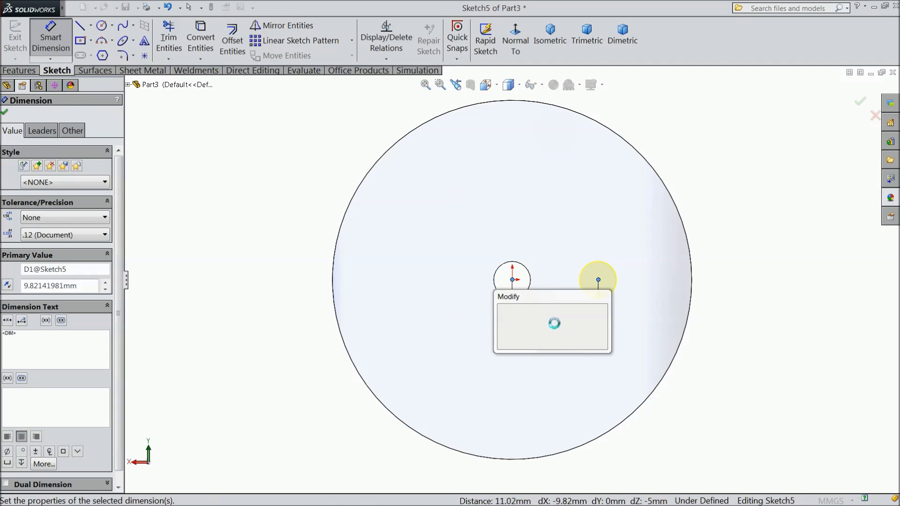
text(12.5)
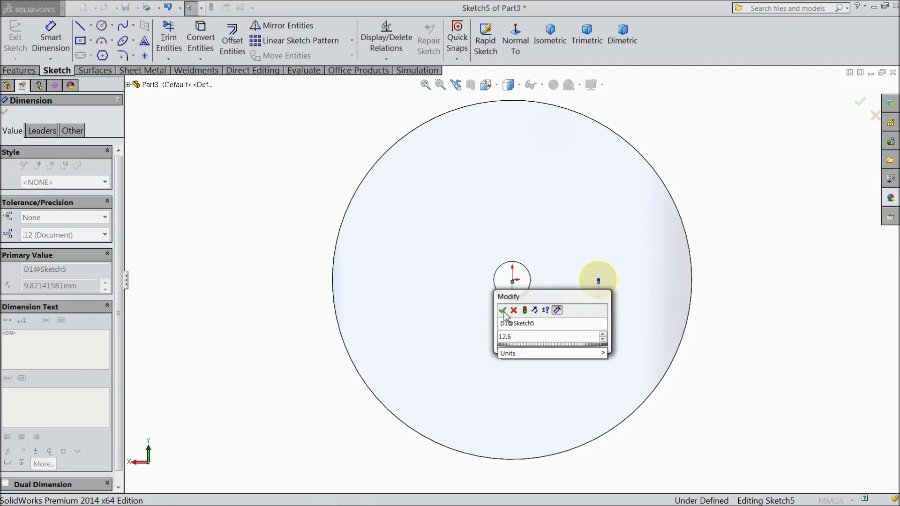
click(502, 310)
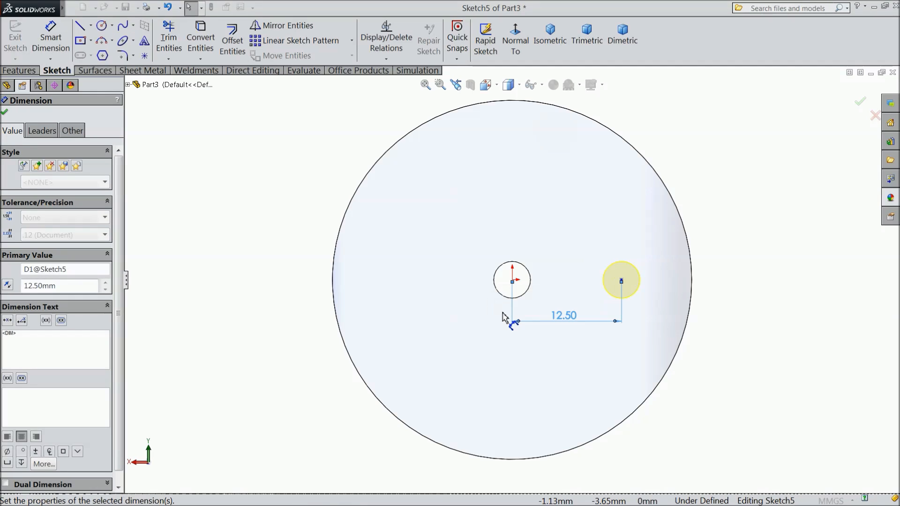
click(4, 112)
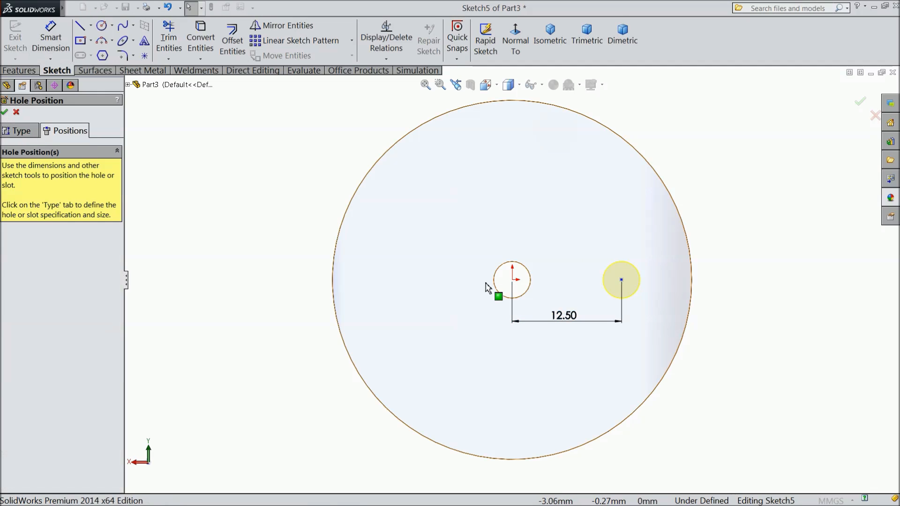
Step: Add a horizontal relation between the blind hole's point and the origin, and finish the hole
click(621, 280)
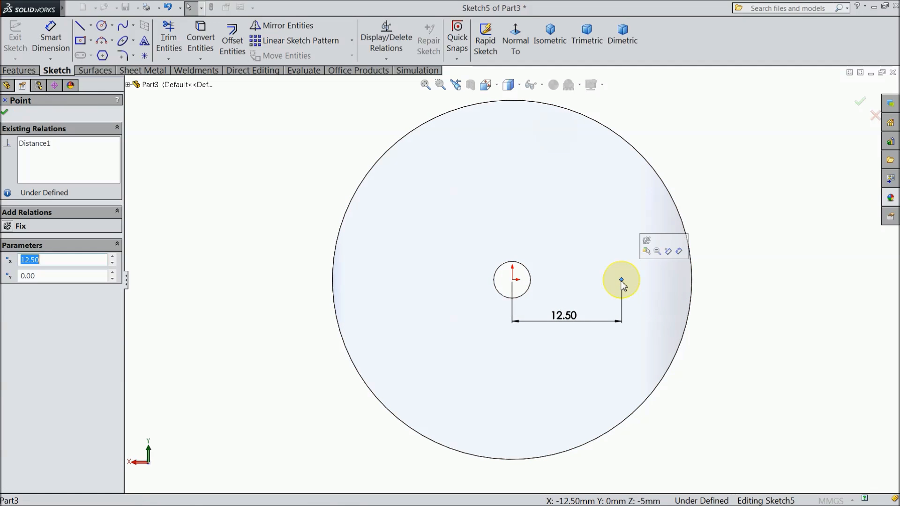
ctrl+click(512, 280)
click(539, 241)
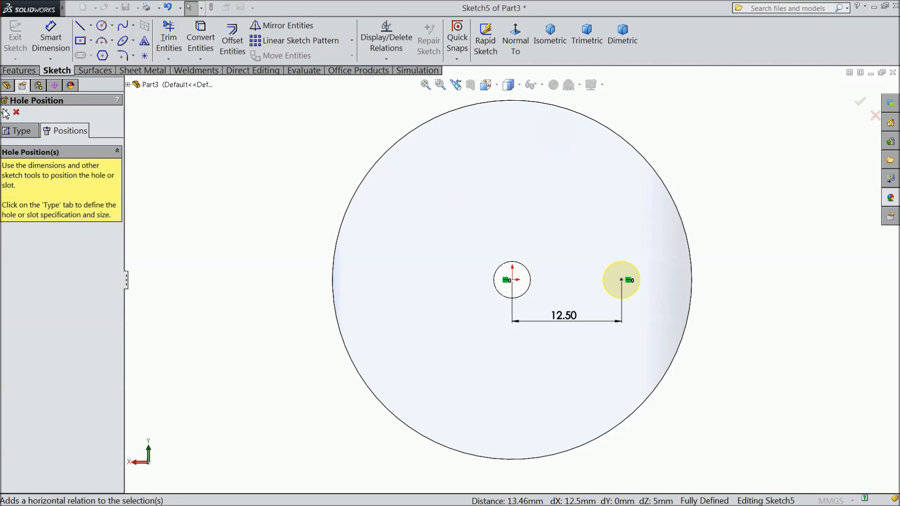
click(6, 112)
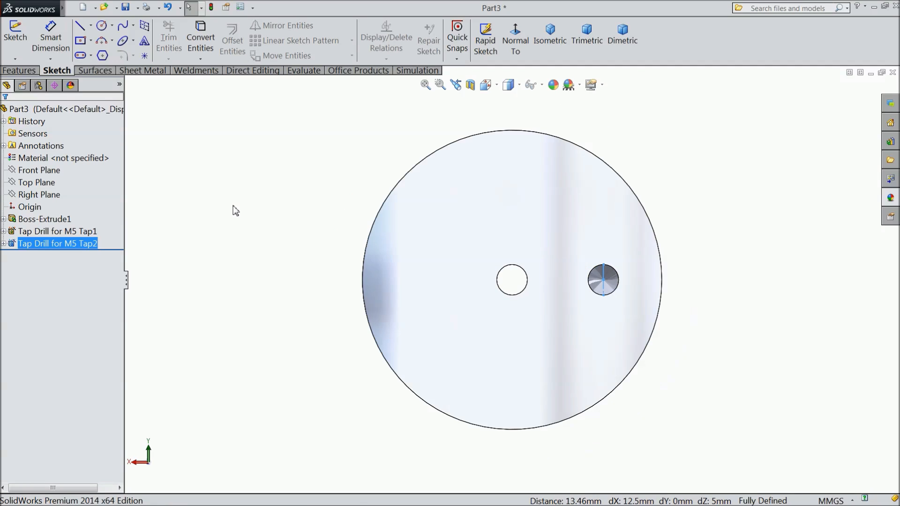
middle_drag(236, 211, 219, 223)
click(247, 227)
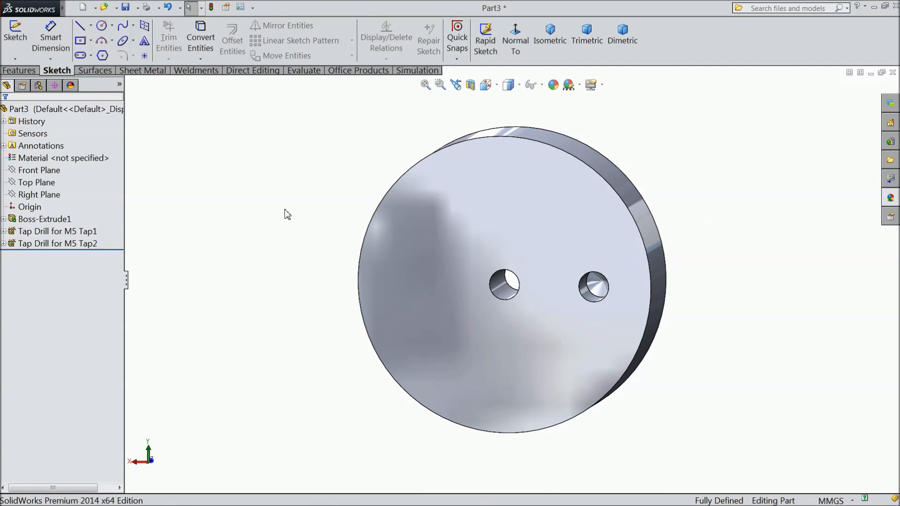
click(21, 70)
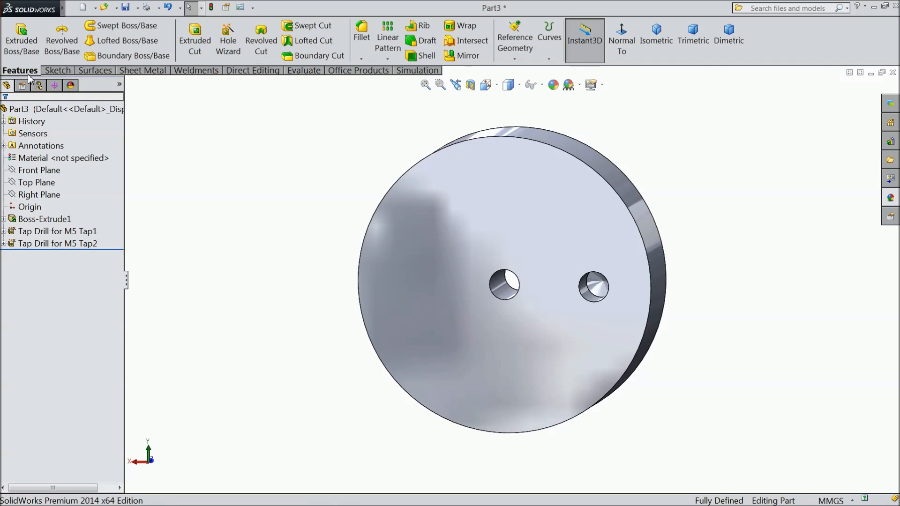
Step: Mirror the off-center blind M5 tap drill hole about the Right Plane
click(462, 56)
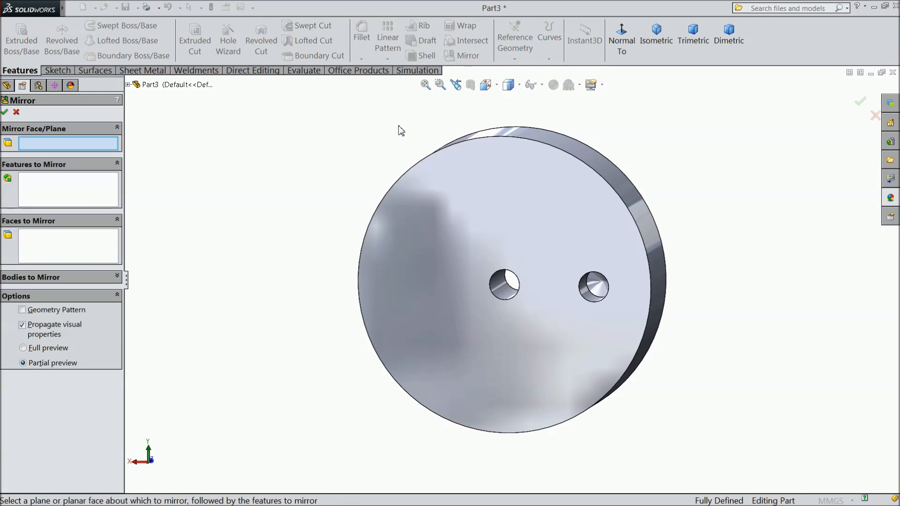
click(127, 85)
click(166, 172)
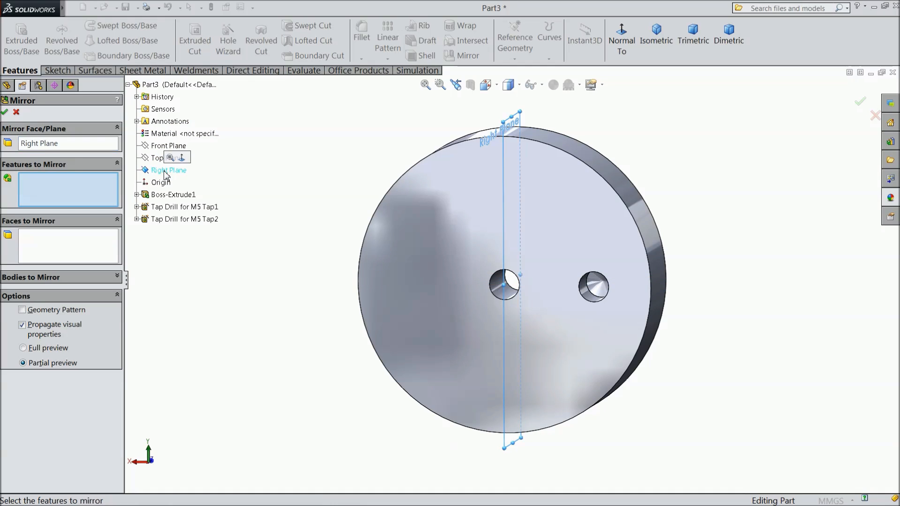
click(576, 299)
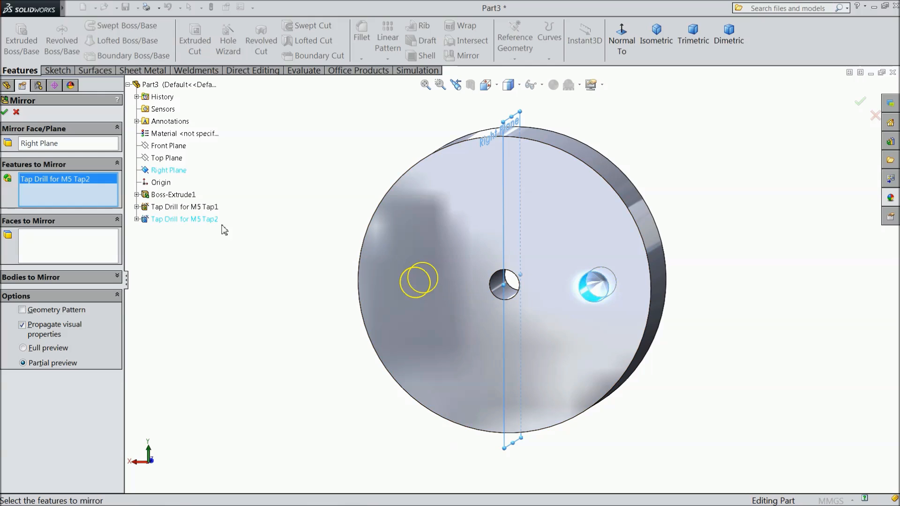
click(5, 113)
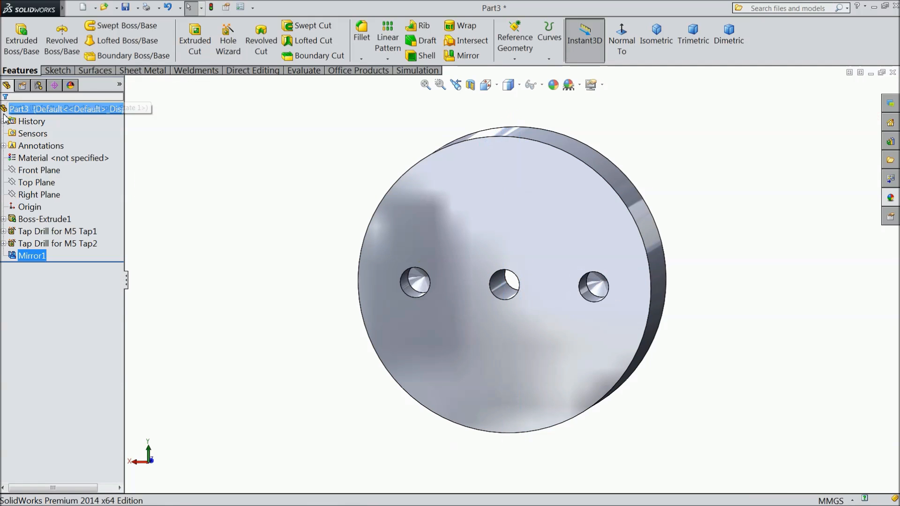
Step: Start a sketch on the disc's flat face opposite the blind holes, viewed normal to the face
middle_drag(226, 253, 437, 281)
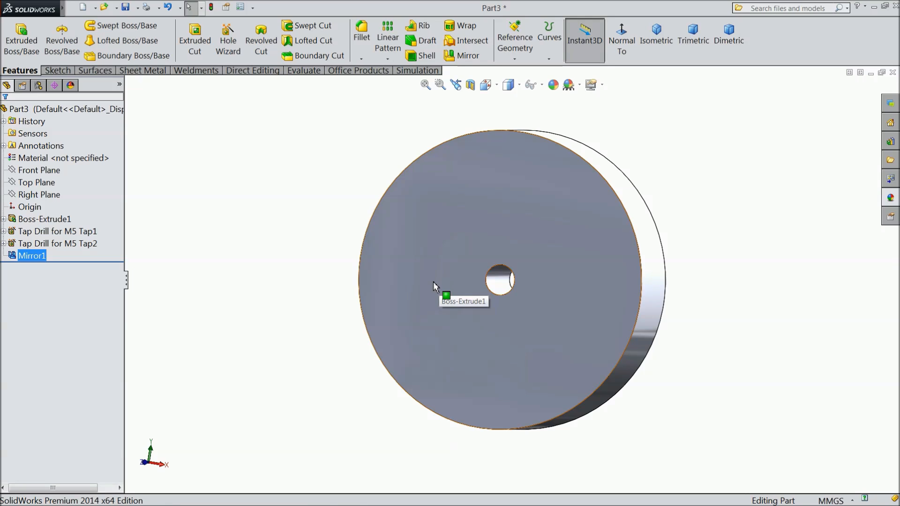
click(438, 280)
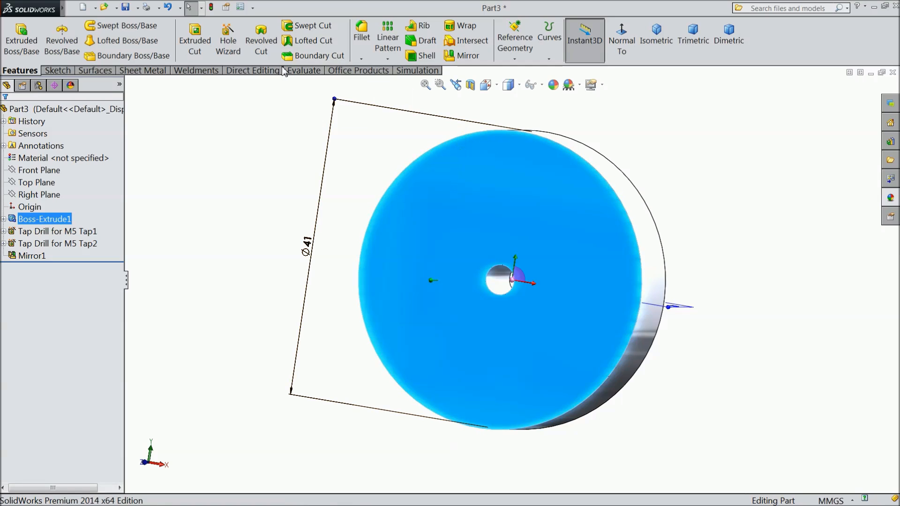
click(58, 71)
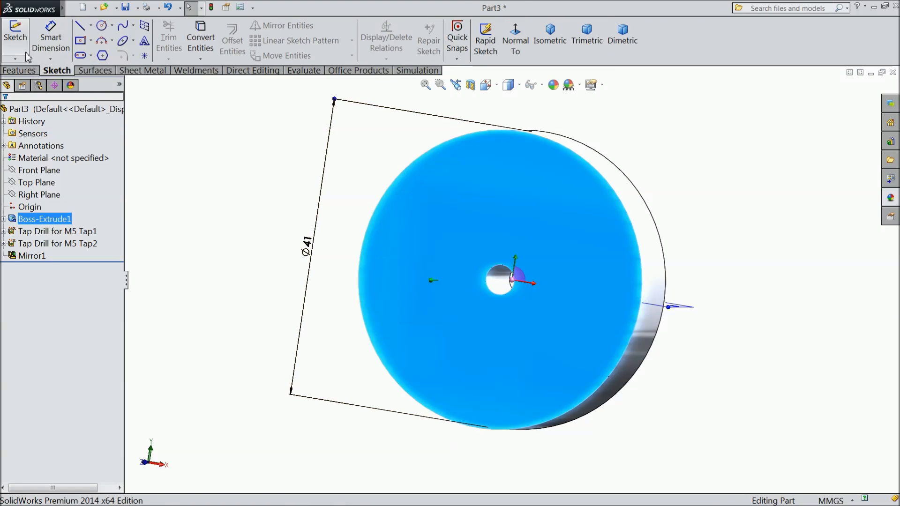
click(16, 40)
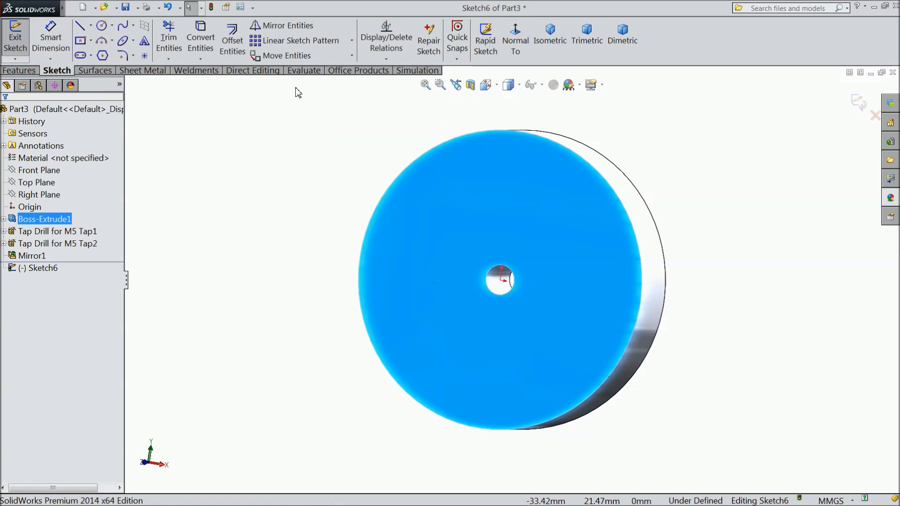
click(517, 46)
Step: Sketch a centerpoint arc slot above the central hole, centered on the origin, with about 14.5 mm radius, 70° span and 5.6 mm width
click(91, 56)
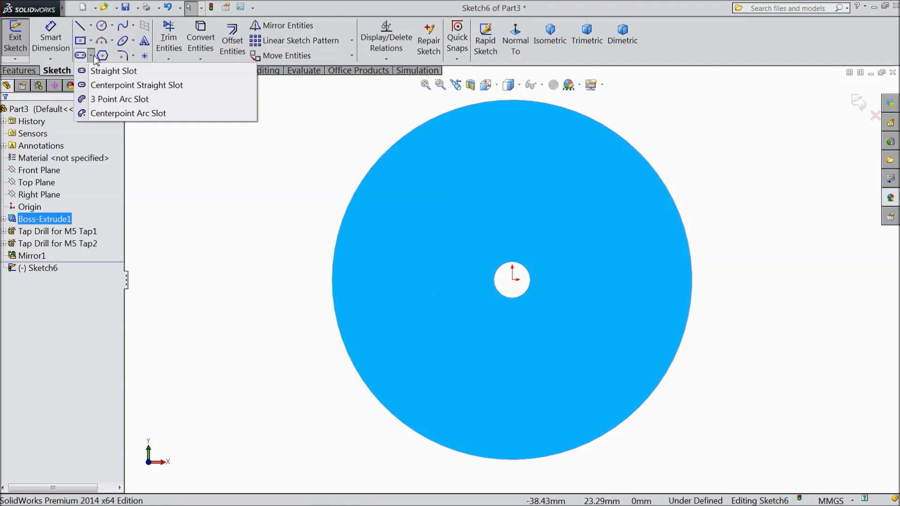
click(118, 114)
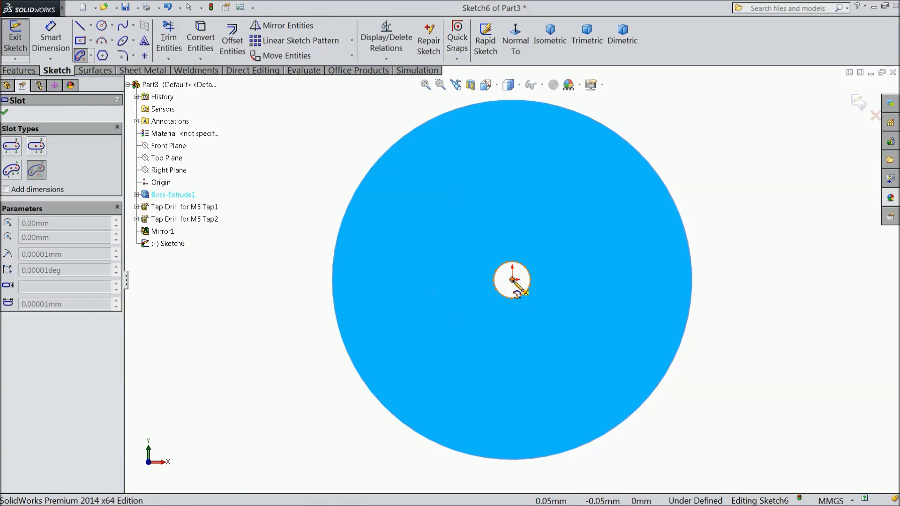
click(512, 280)
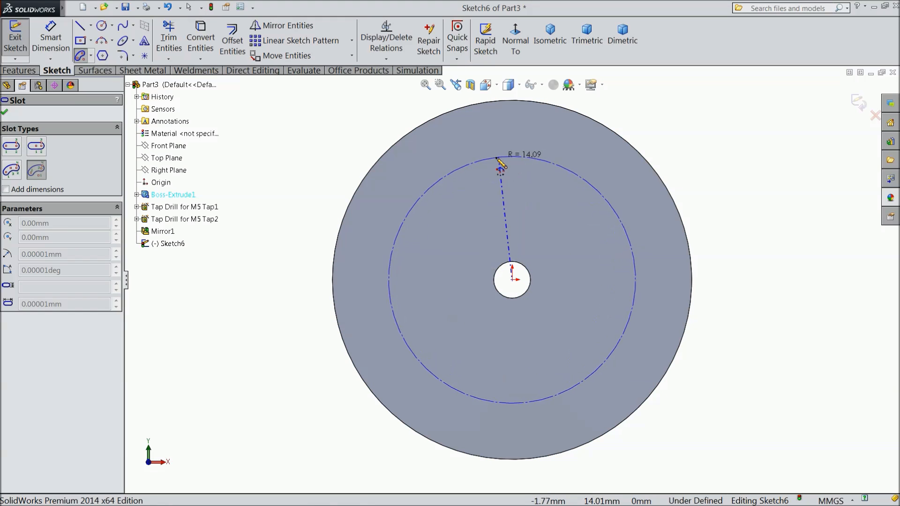
click(435, 179)
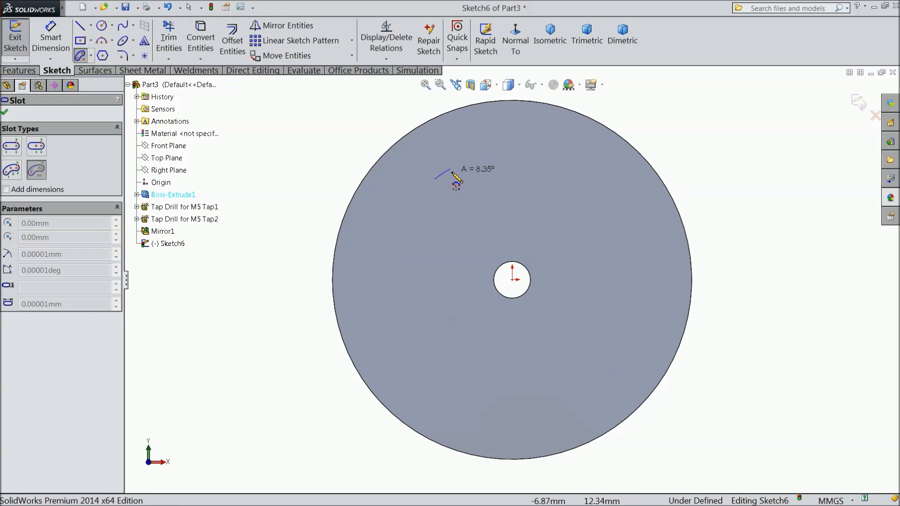
click(574, 186)
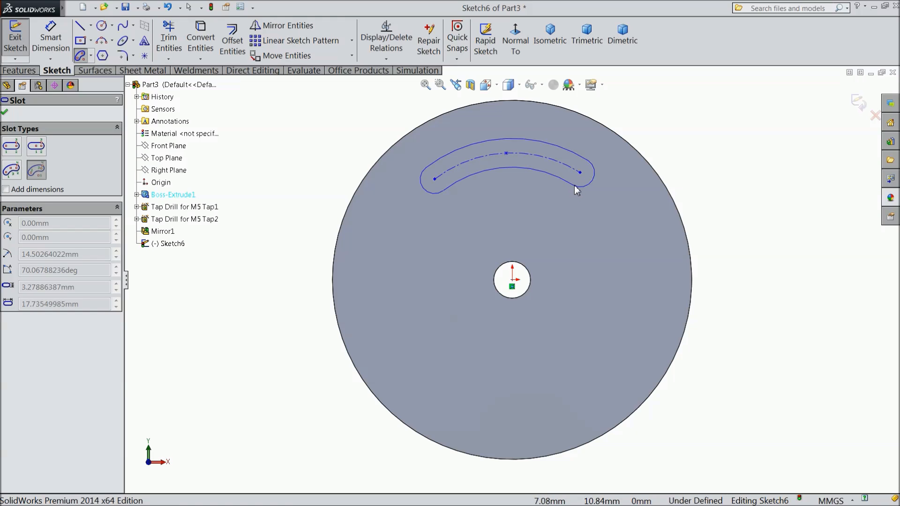
click(572, 198)
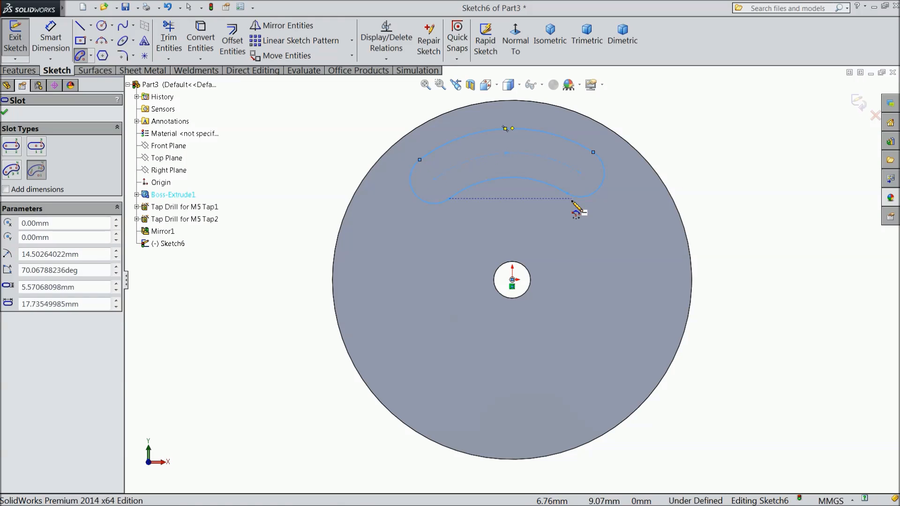
right_click(726, 150)
click(736, 115)
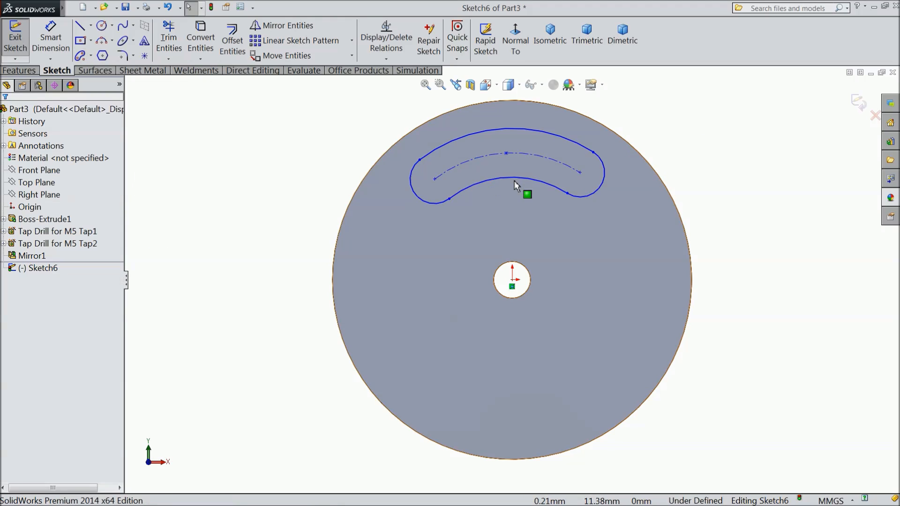
Step: Draw a centerline from the midpoint of the slot's center arc to the origin and make it vertical
click(91, 26)
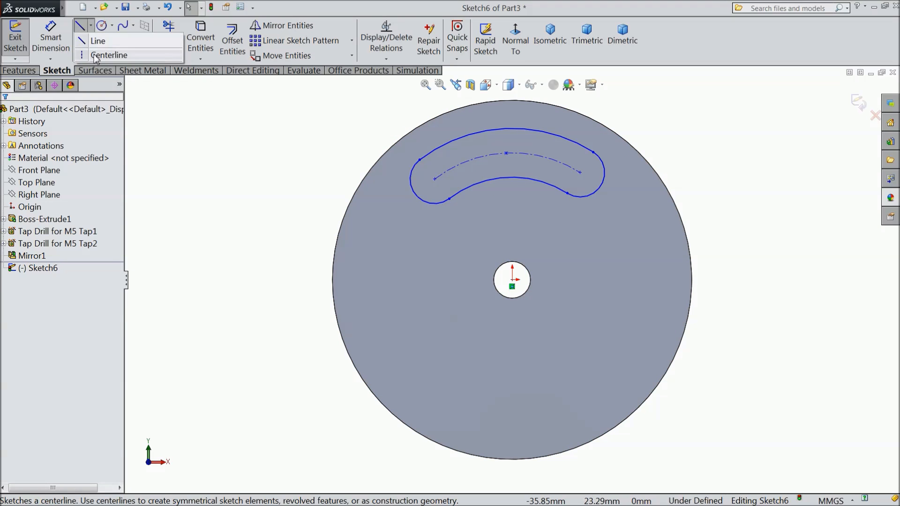
click(111, 51)
click(505, 152)
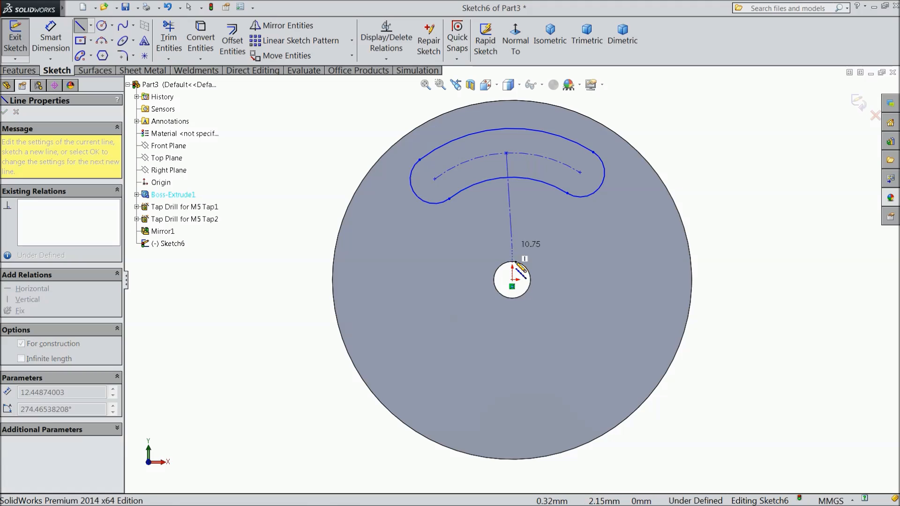
click(512, 280)
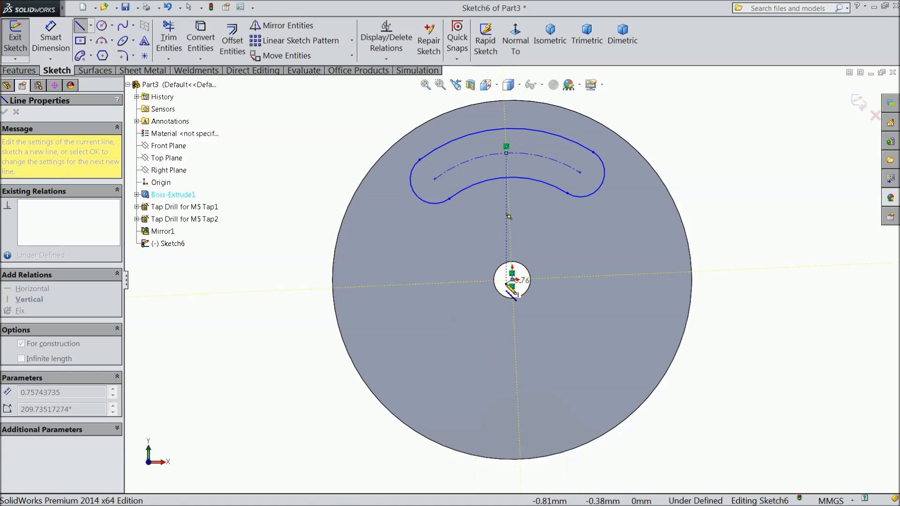
right_click(738, 172)
click(763, 93)
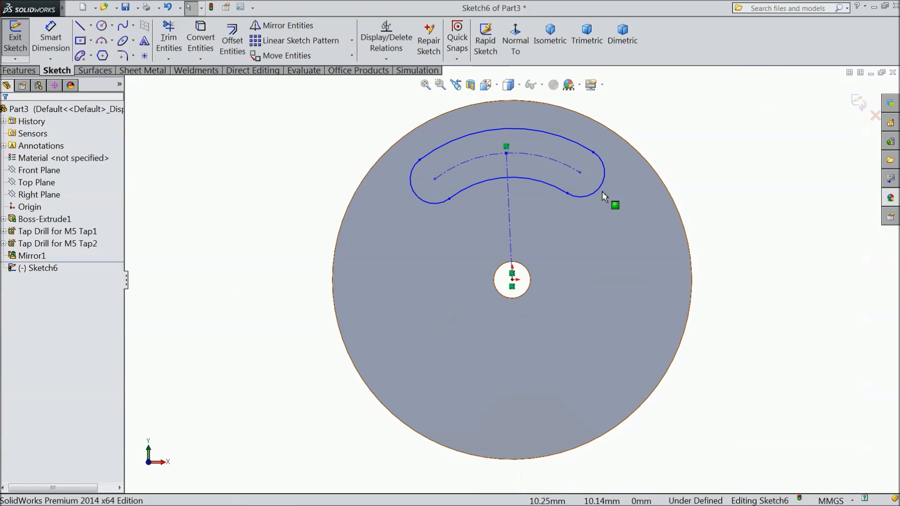
click(510, 232)
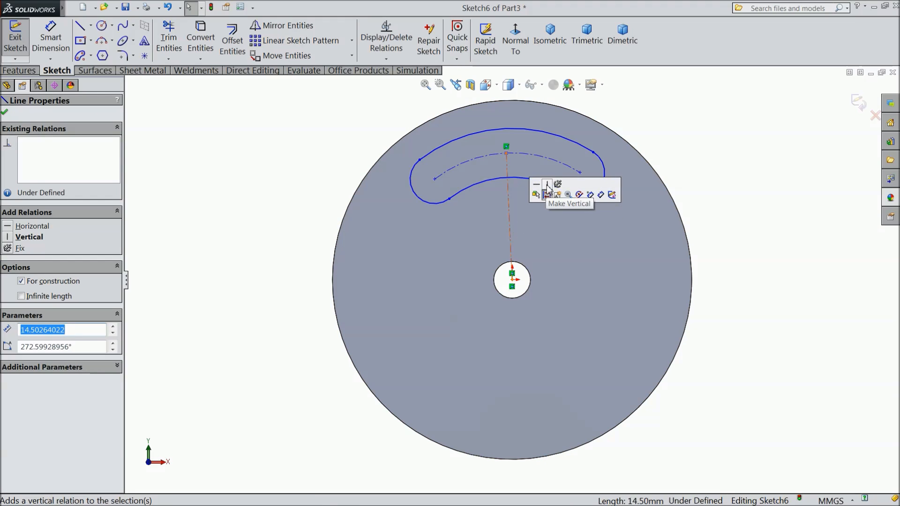
click(547, 183)
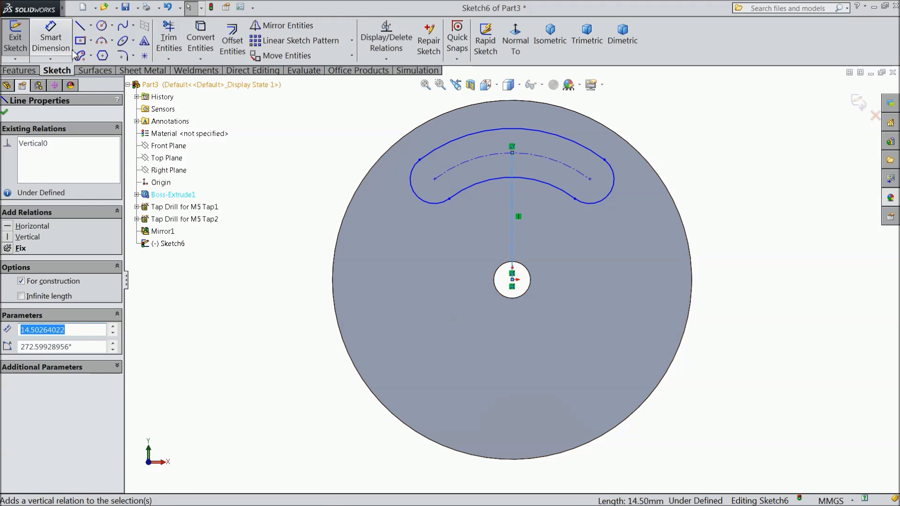
Step: Try to dimension the slot's outer arc to an 11 mm radius
click(50, 40)
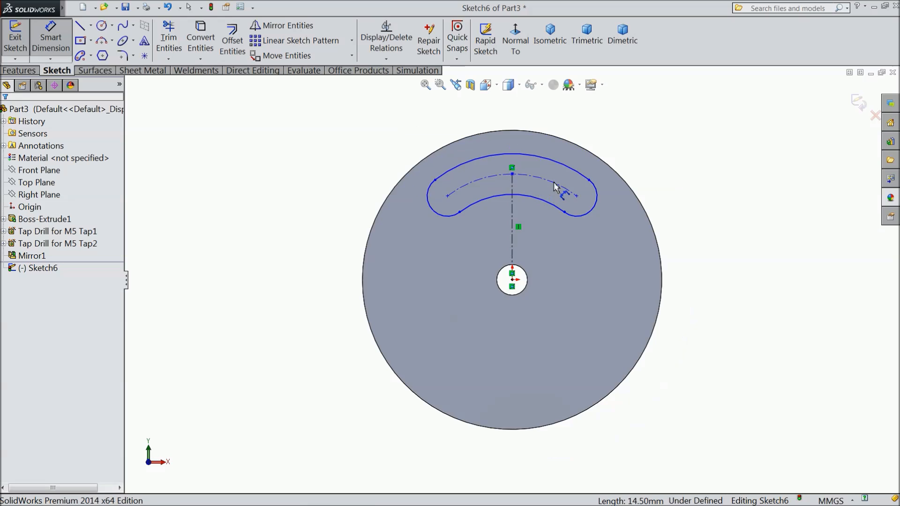
scroll(553, 182, down, 2)
scroll(554, 182, up, 1)
click(551, 184)
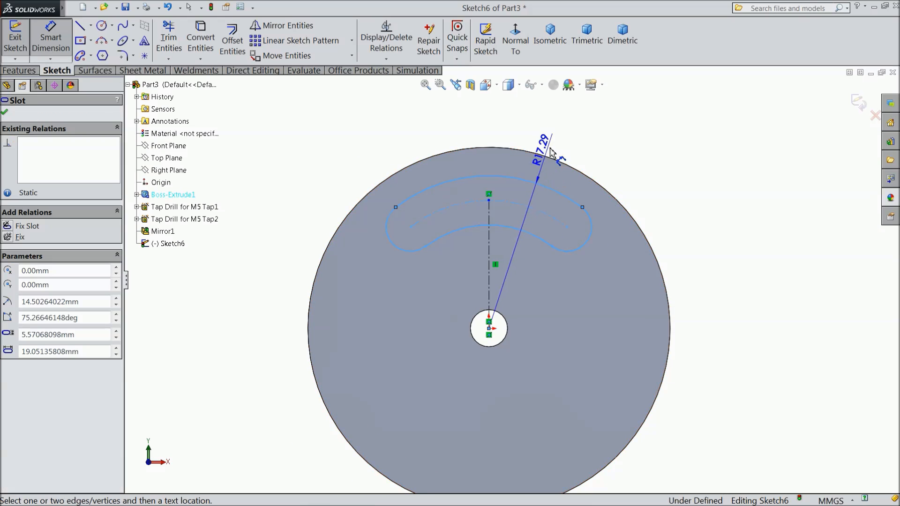
click(558, 139)
text(11)
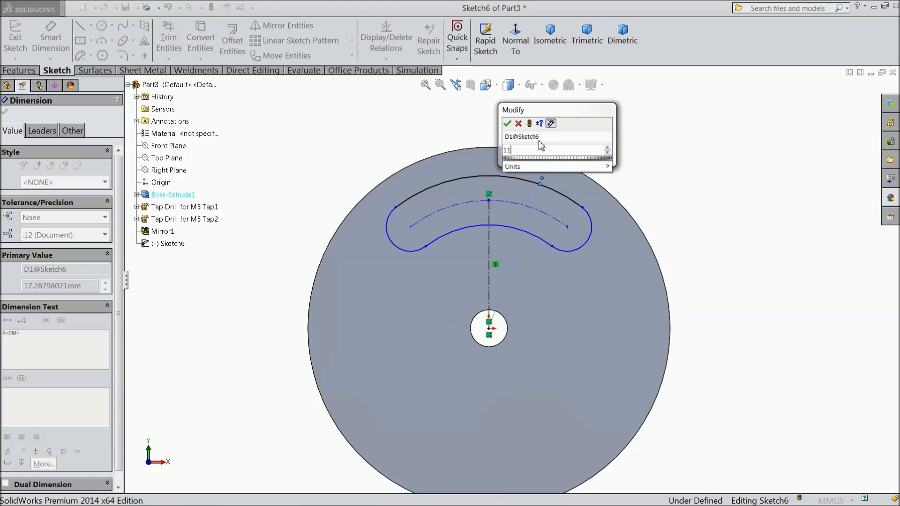
click(509, 126)
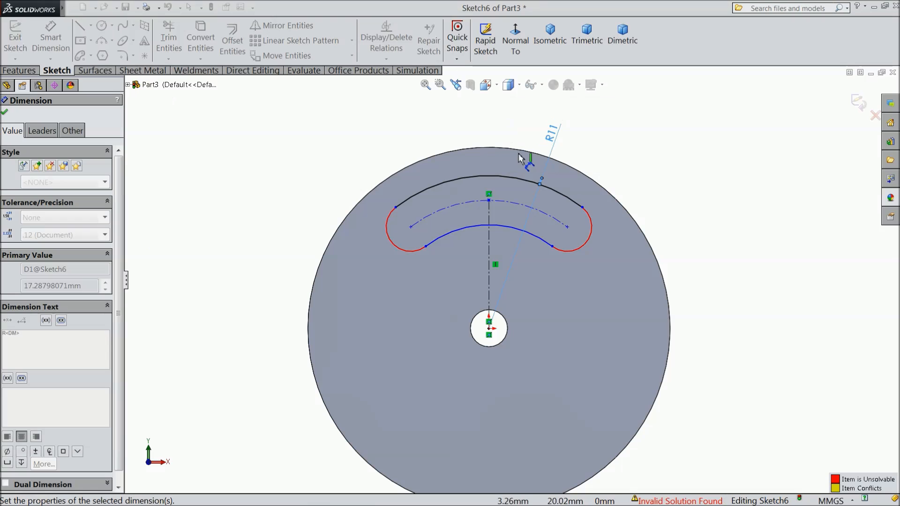
Step: Add a radius dimension to the slot's inner arc, then delete both the inner and outer radius dimensions
click(541, 240)
click(529, 260)
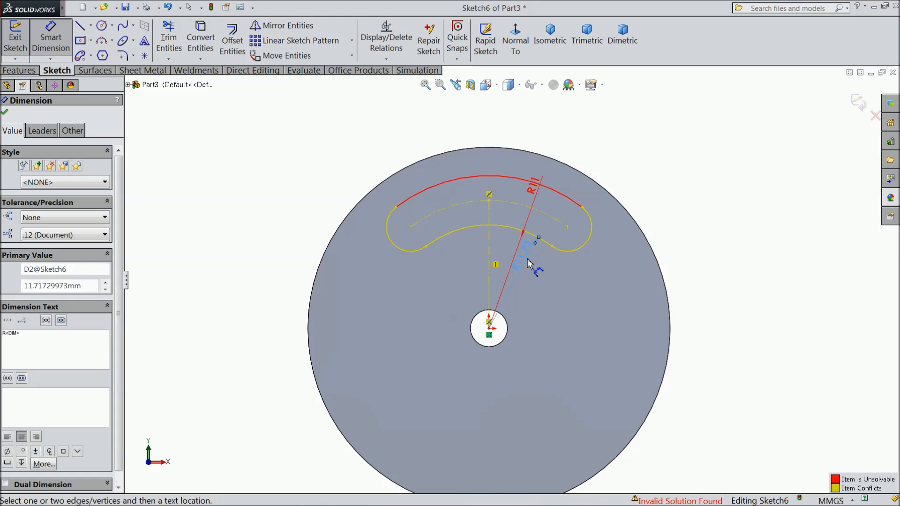
key(Delete)
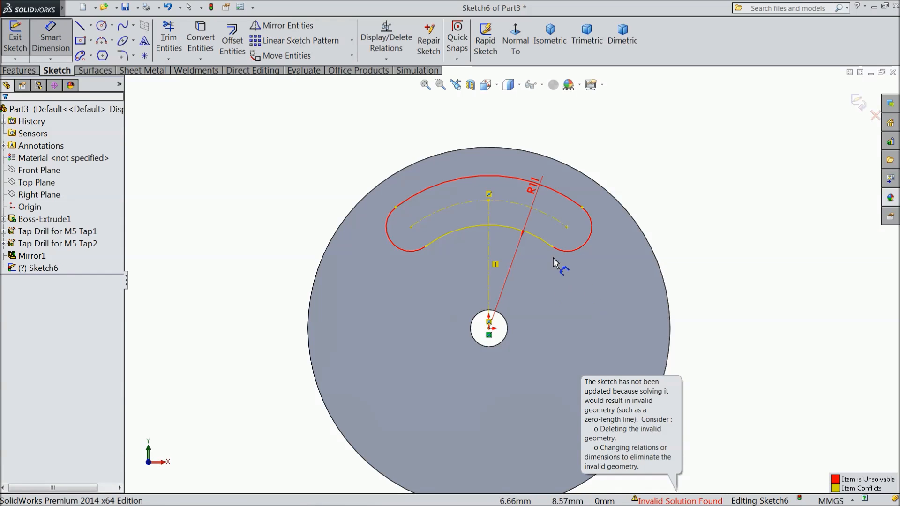
click(533, 193)
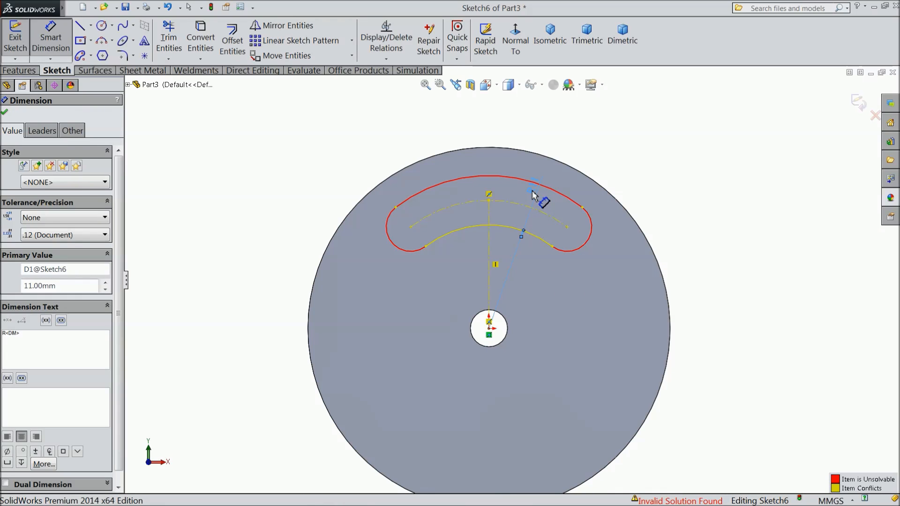
key(Delete)
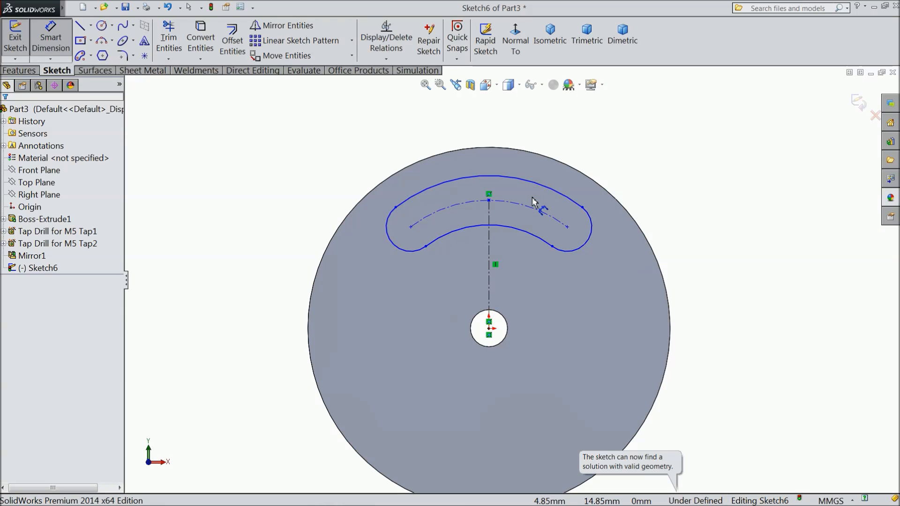
Step: Dimension the slot's inner arc to a 5 mm radius and its outer arc to an 11 mm radius
click(506, 228)
click(513, 258)
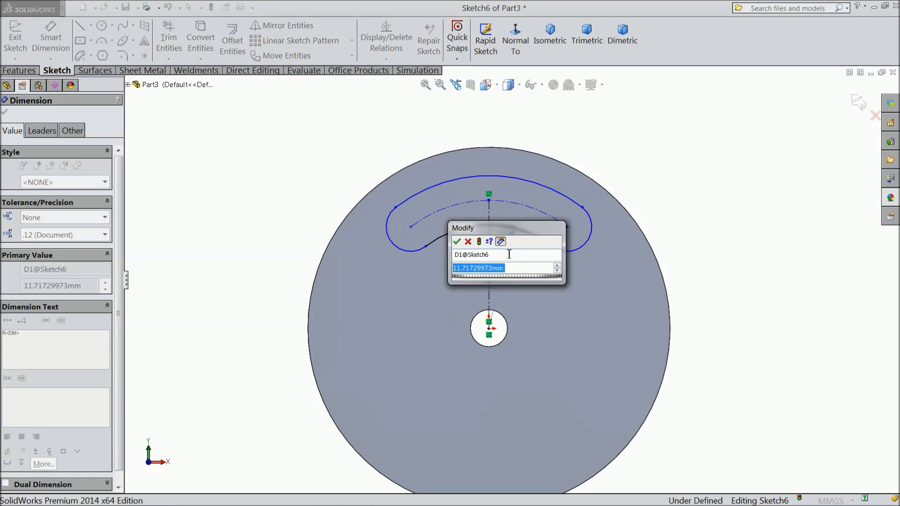
text(5)
click(457, 241)
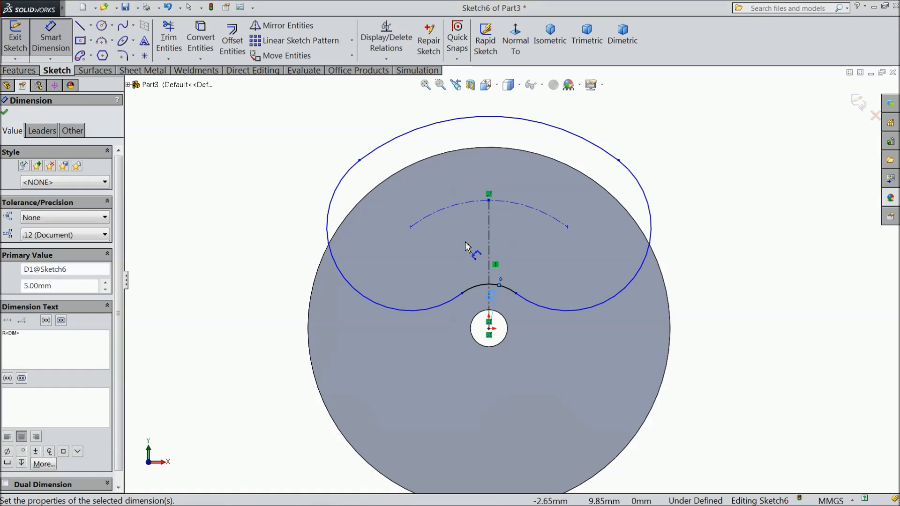
click(583, 140)
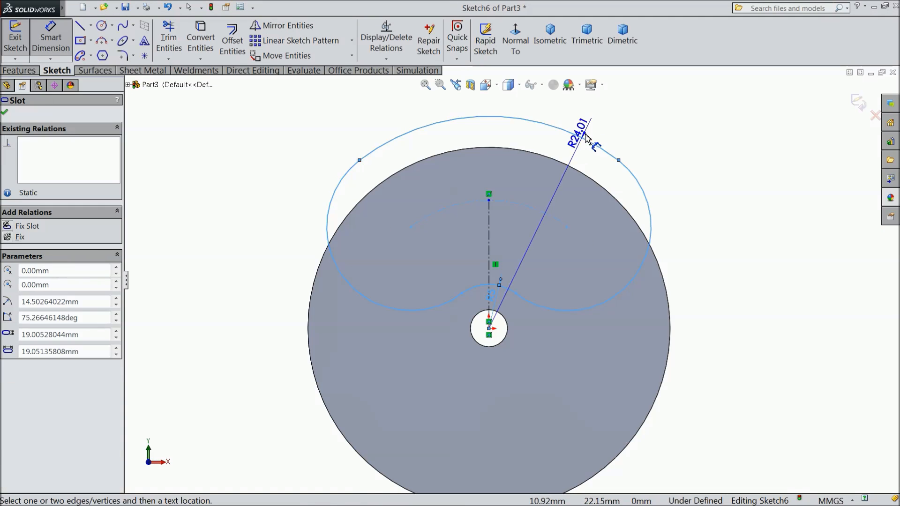
click(593, 128)
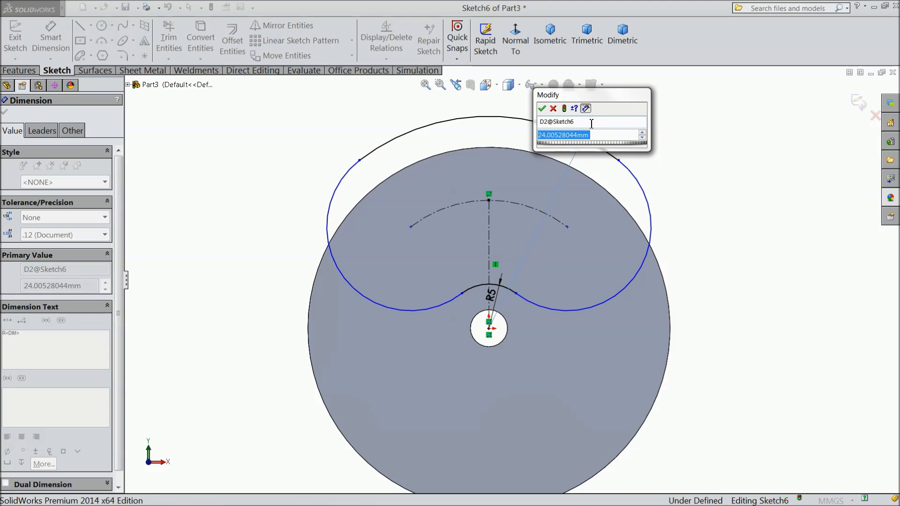
text(11)
click(543, 110)
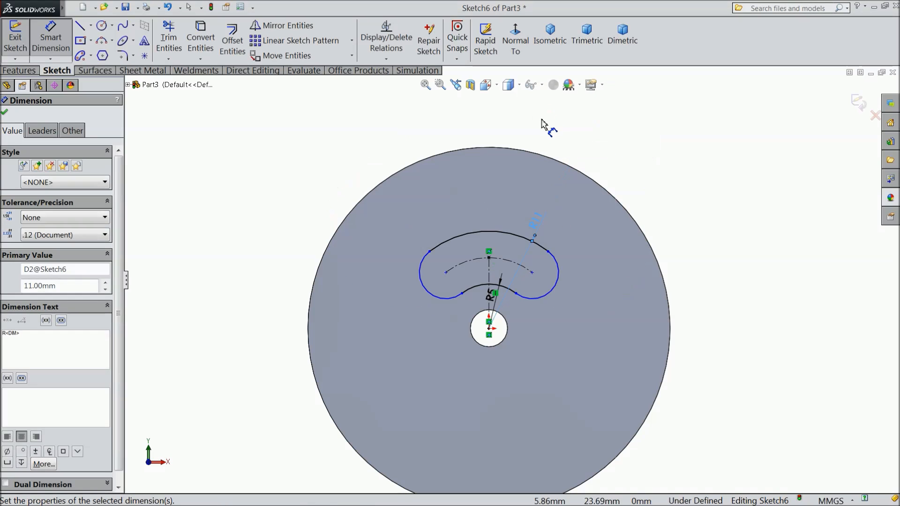
scroll(494, 341, up, 1)
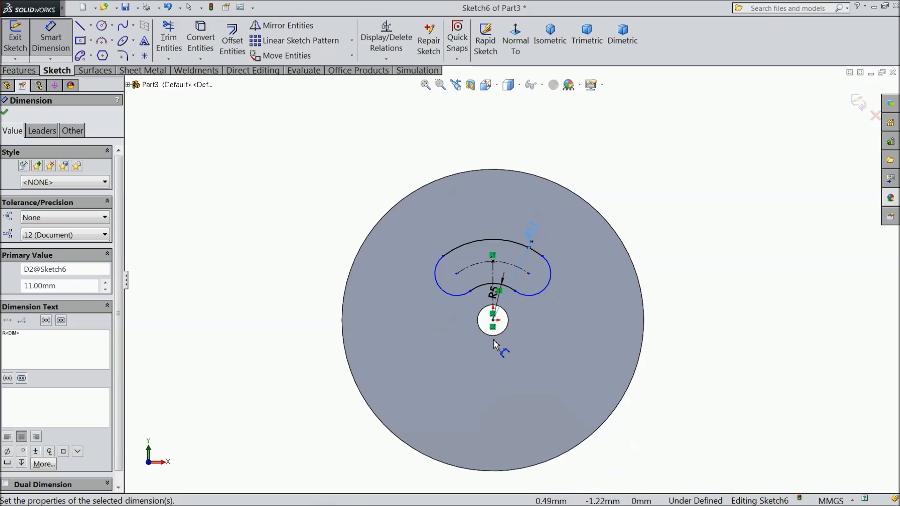
Step: Draw centerlines from both end centers of the slot's center arc to the origin
scroll(485, 338, down, 2)
scroll(485, 332, up, 1)
scroll(492, 333, down, 2)
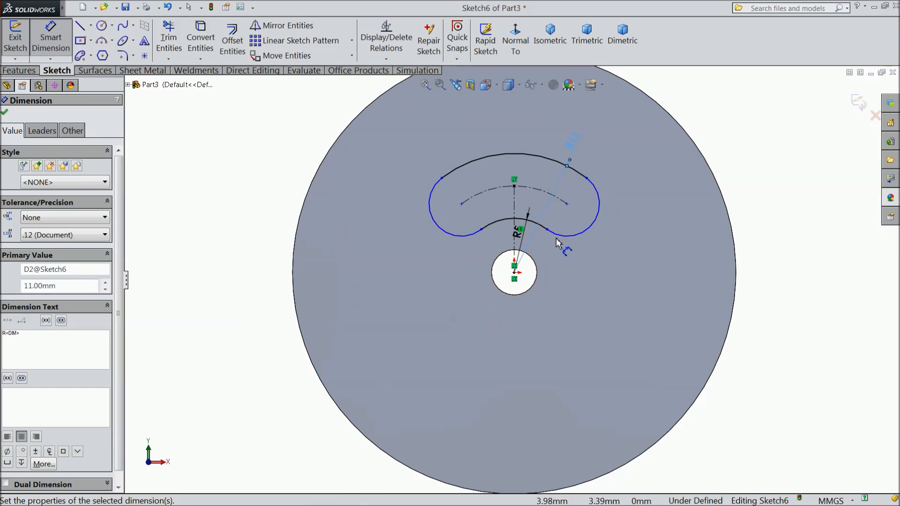
click(90, 25)
click(92, 58)
click(461, 204)
click(515, 271)
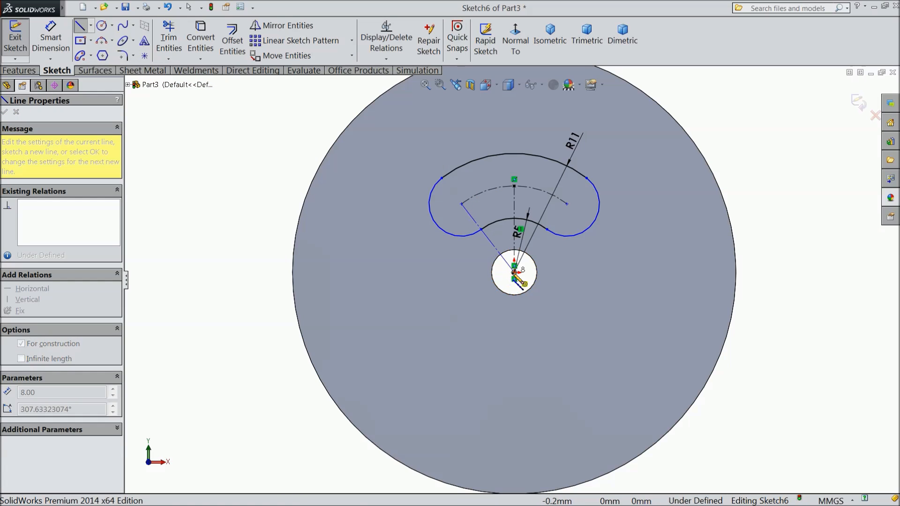
click(567, 204)
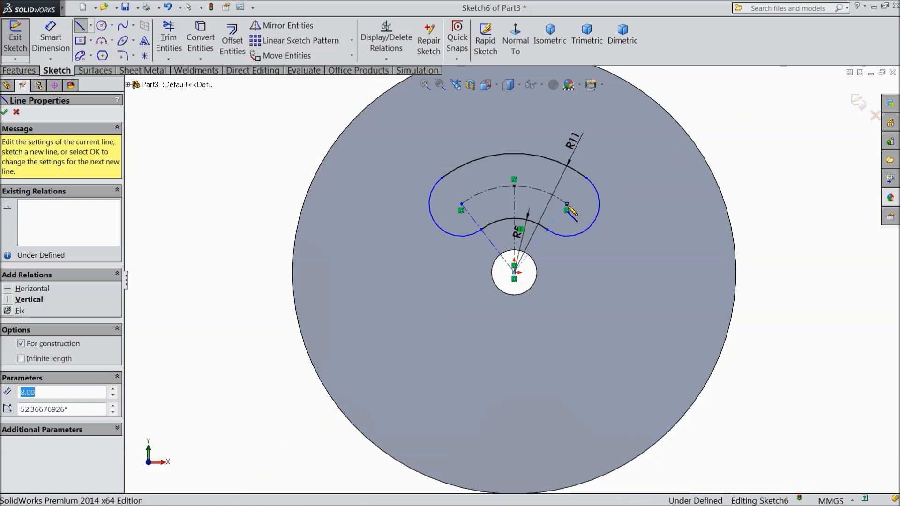
right_click(699, 131)
click(717, 99)
Step: Dimension the angle between the two slanted centerlines to 90° above the disc
click(51, 37)
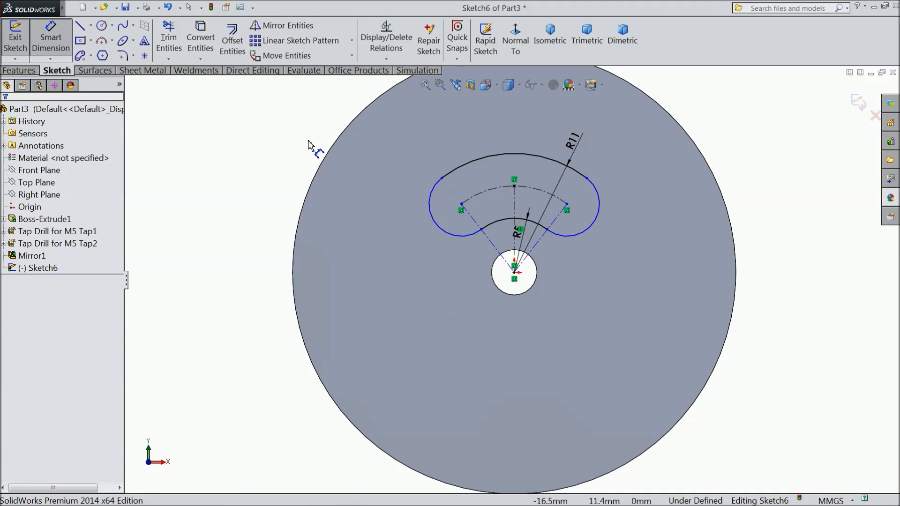
click(536, 253)
click(486, 239)
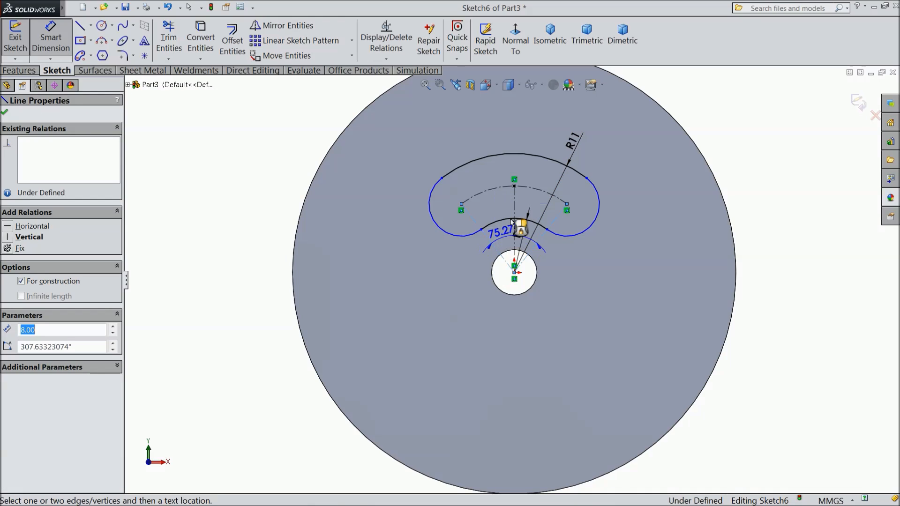
scroll(512, 281, up, 3)
click(516, 128)
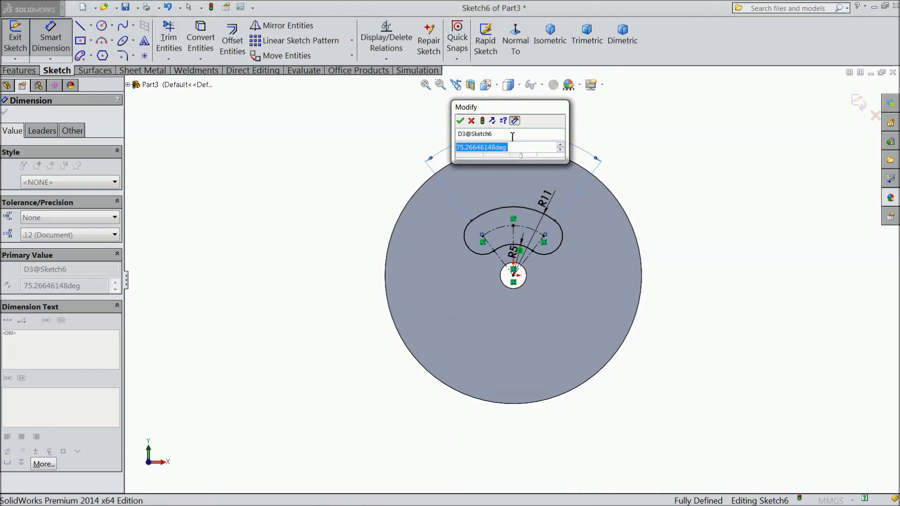
text(90)
click(460, 121)
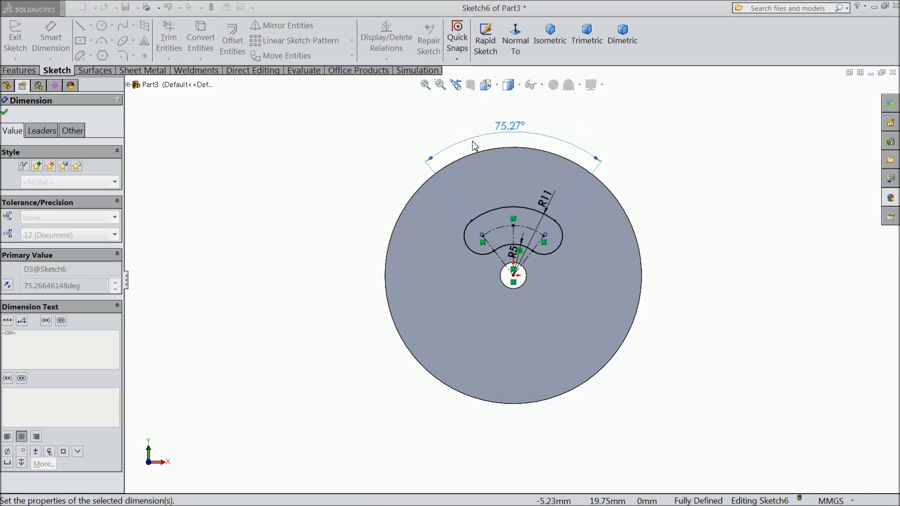
Step: Cut-extrude the arc slot into the disc as a blind cut 2.5 mm deep
scroll(539, 260, down, 2)
scroll(536, 258, down, 2)
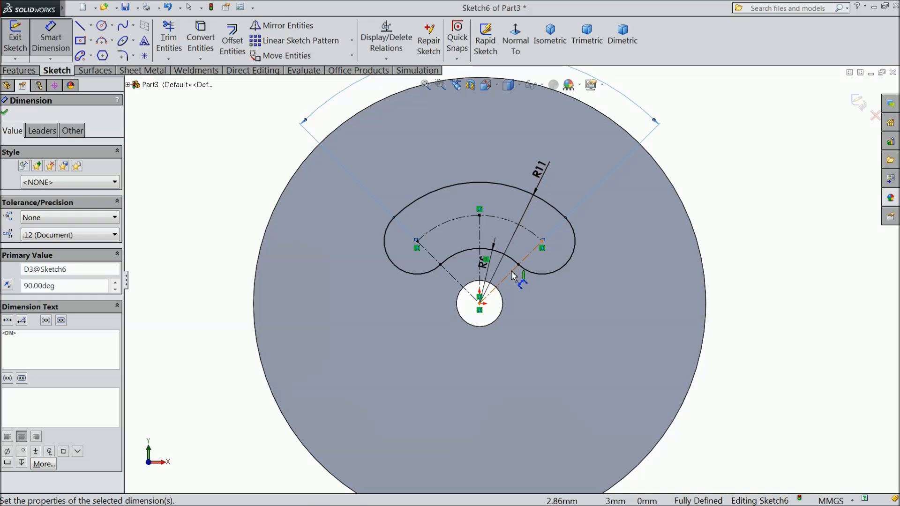
click(19, 70)
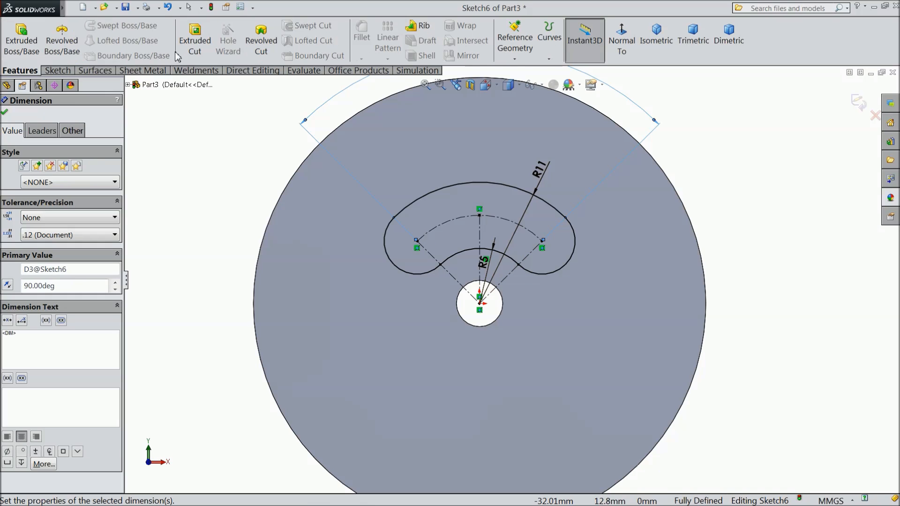
click(194, 40)
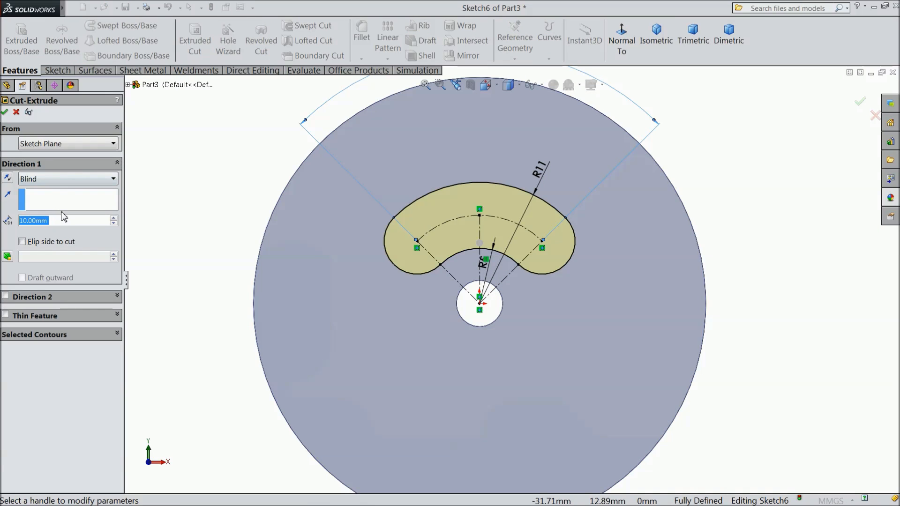
text(2.5)
key(Return)
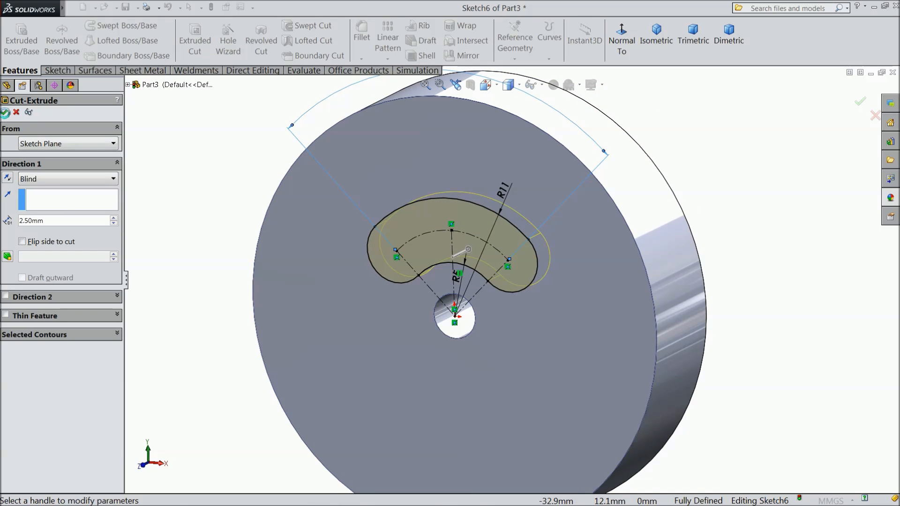
click(5, 113)
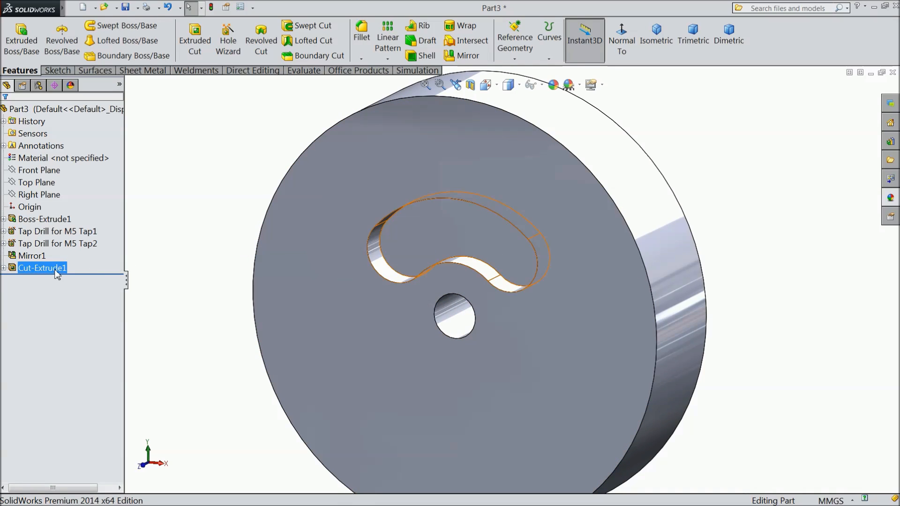
Step: Show the sketch of the arc slot cut
click(3, 268)
click(35, 281)
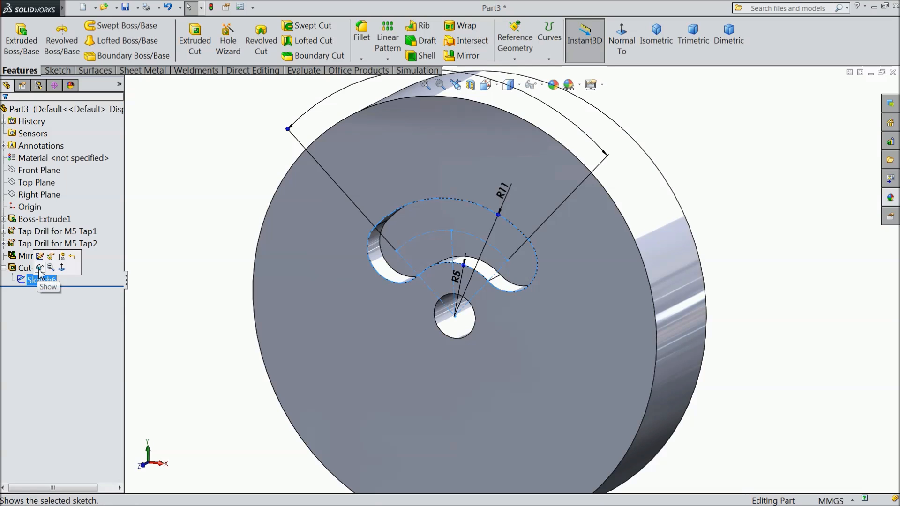
click(40, 269)
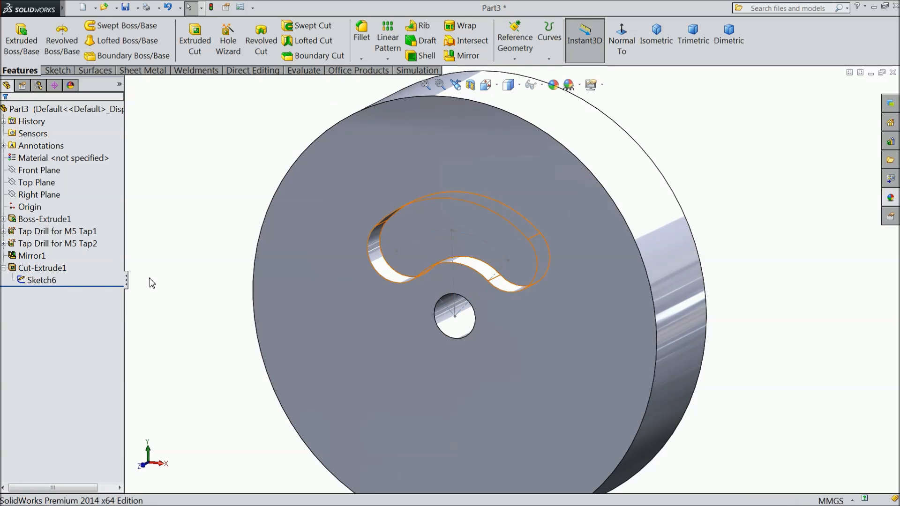
Step: Set up a Hole Wizard hole on the slot floor with ISO drill sizes, Ø0.2 and a Through All end condition
click(429, 252)
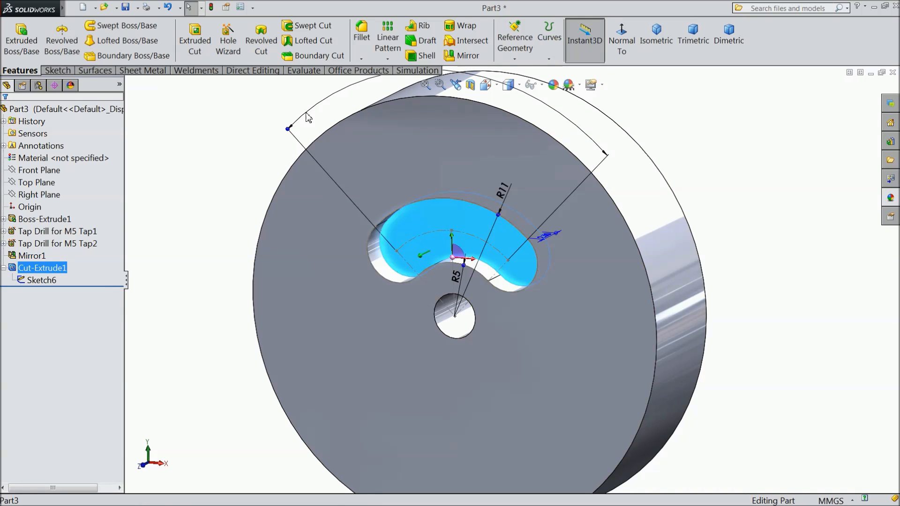
click(229, 46)
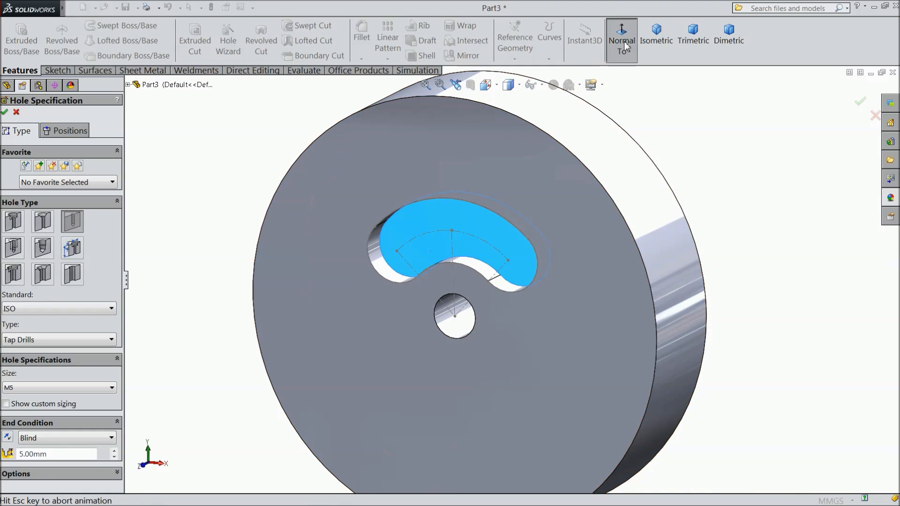
click(622, 42)
scroll(541, 253, down, 3)
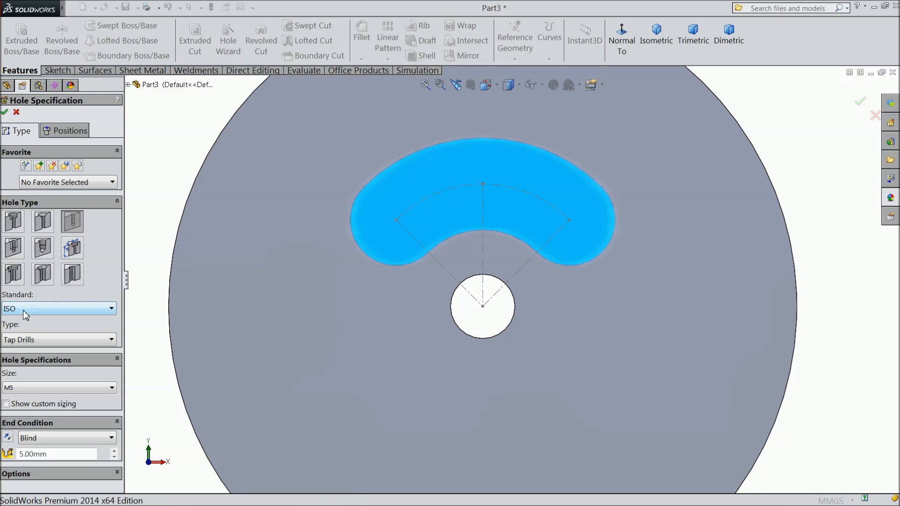
click(30, 346)
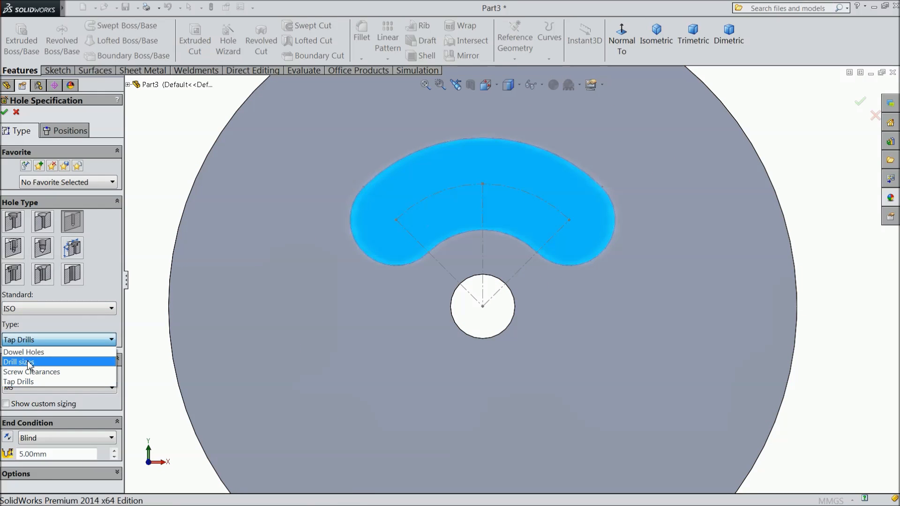
click(30, 361)
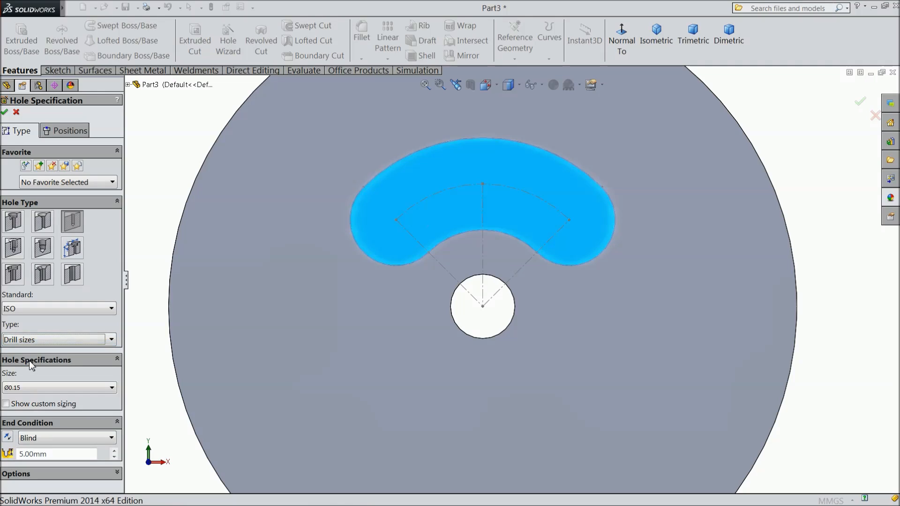
click(20, 389)
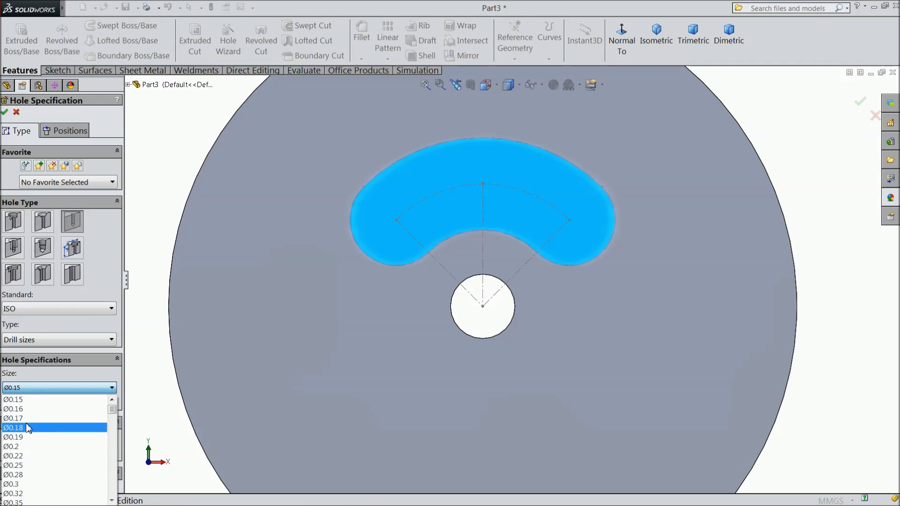
click(14, 447)
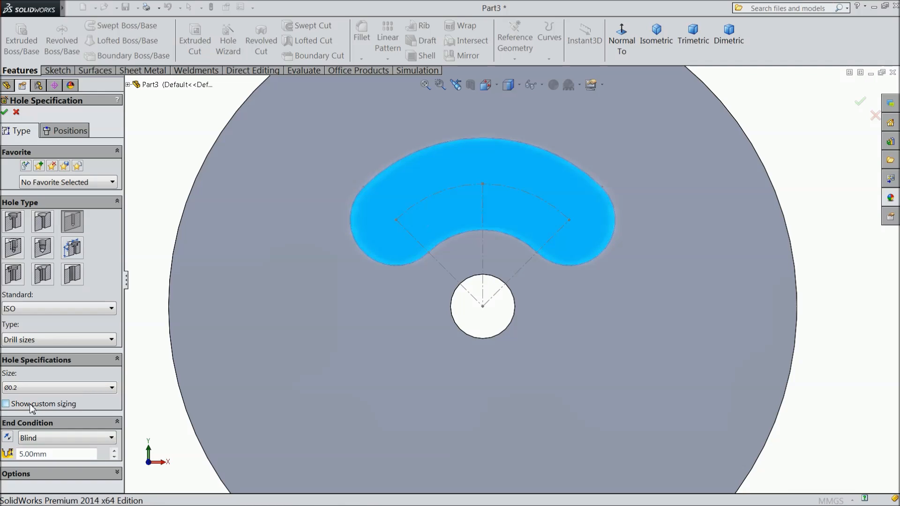
click(47, 438)
click(47, 460)
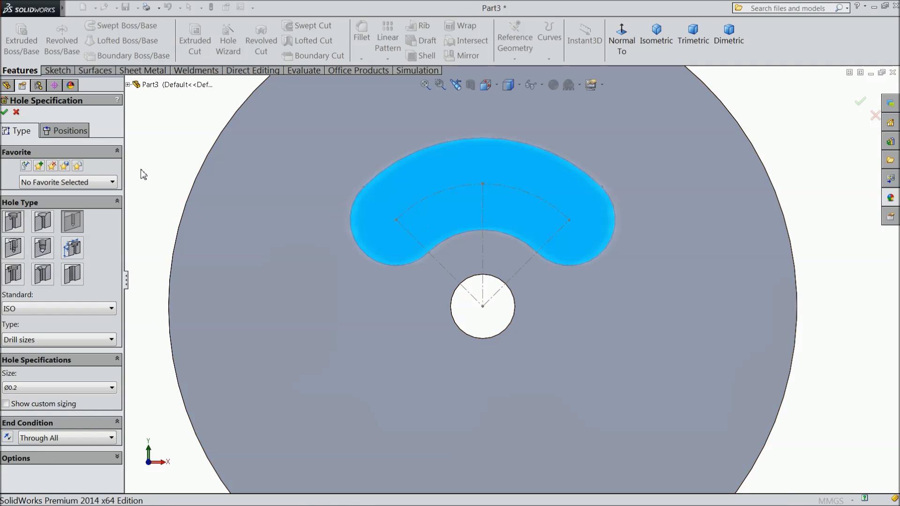
Step: Position the hole at the midpoint of the slot's center arc
click(70, 131)
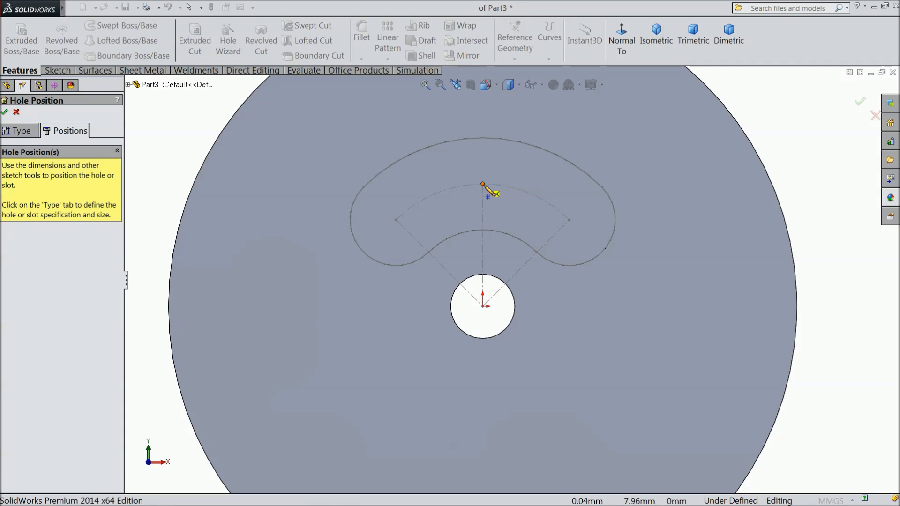
click(483, 184)
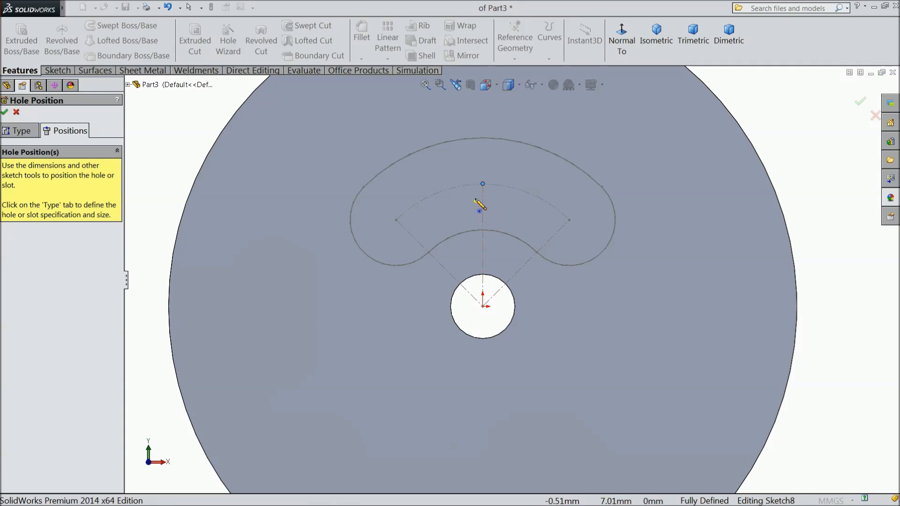
scroll(478, 204, down, 3)
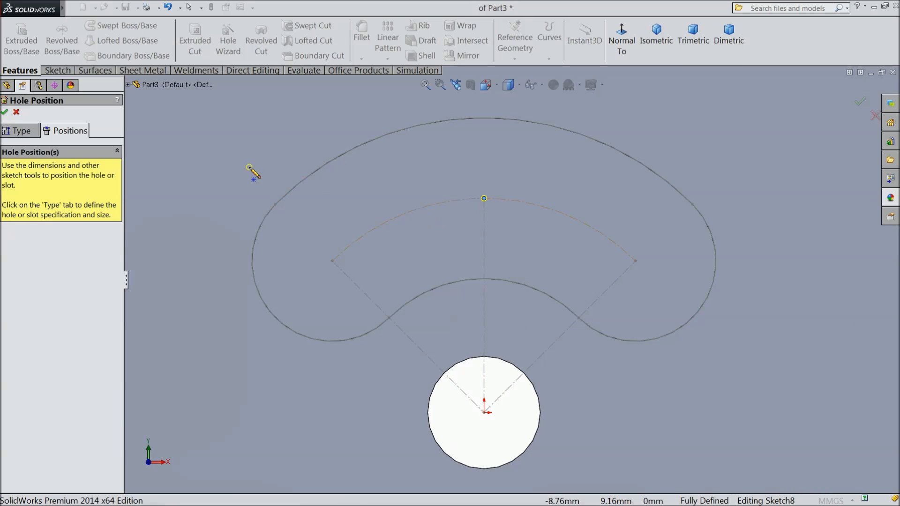
Step: Set the hole's drill size to Ø2.0 and create the hole
click(29, 133)
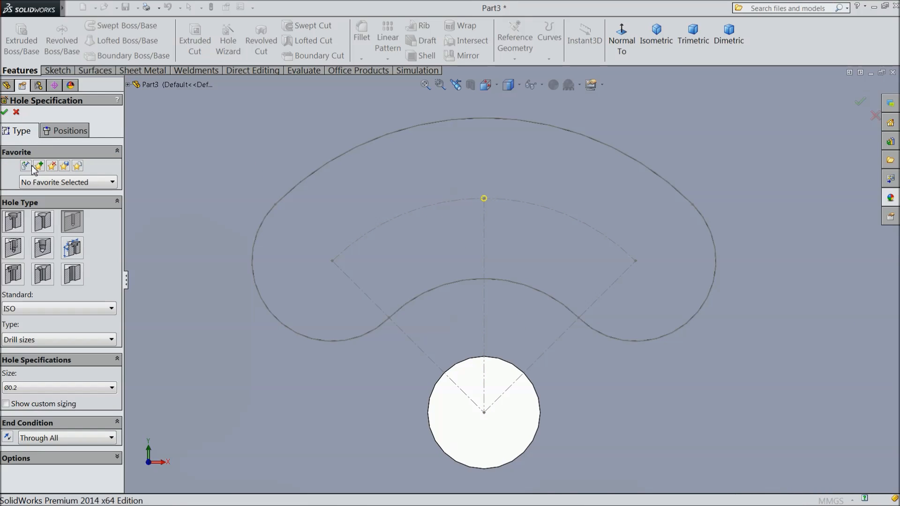
click(13, 391)
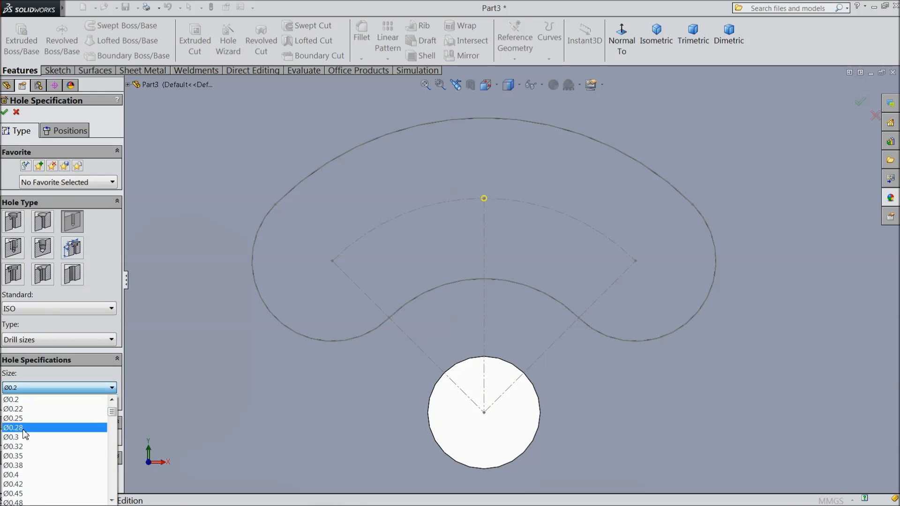
scroll(26, 453, down, 3)
scroll(24, 451, down, 4)
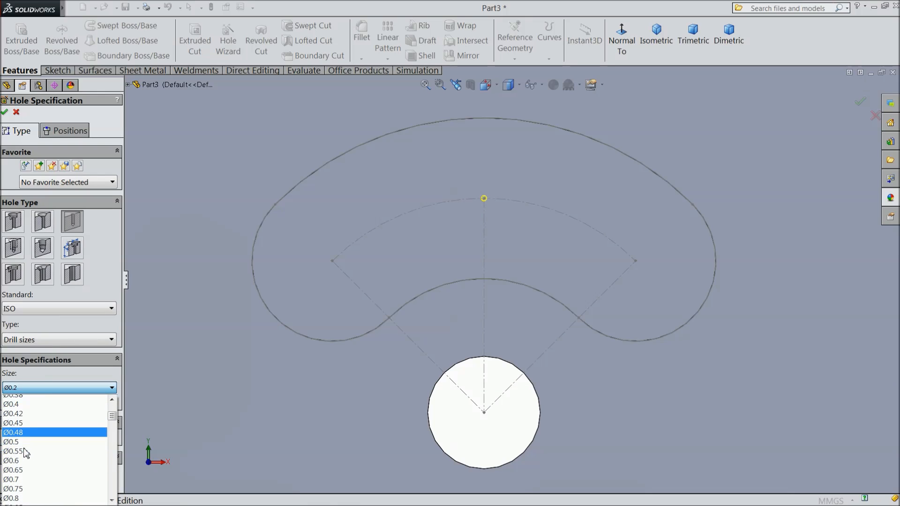
scroll(26, 453, down, 2)
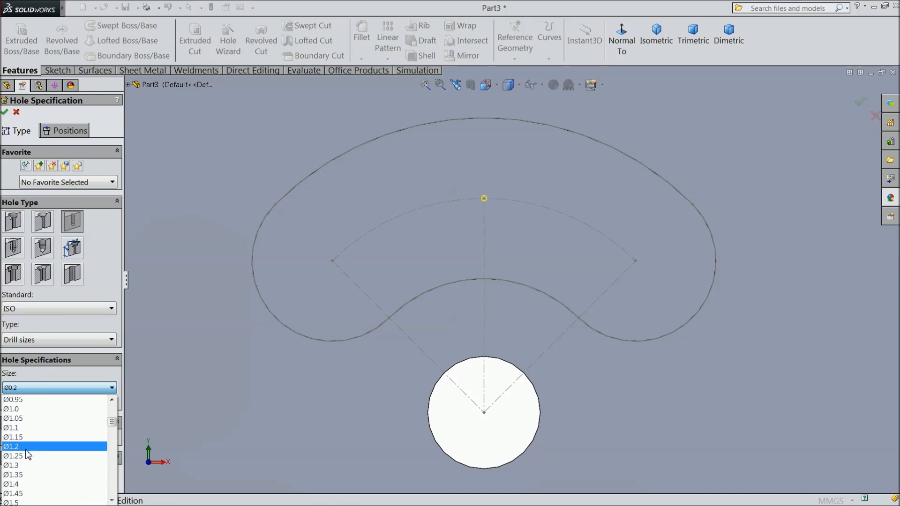
scroll(29, 459, down, 2)
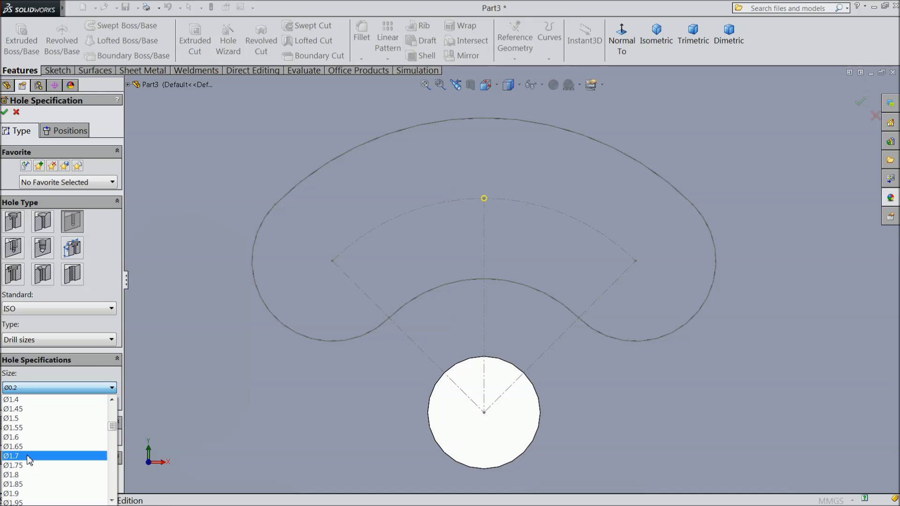
scroll(29, 462, down, 2)
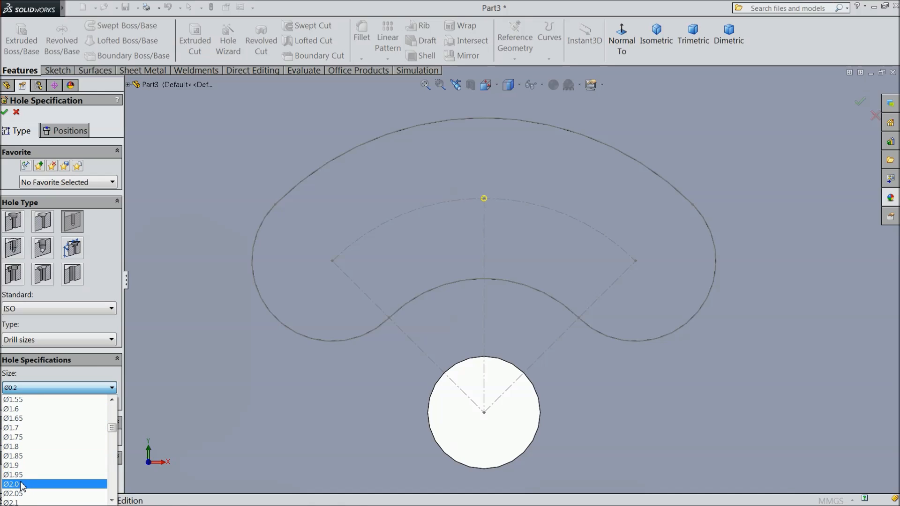
click(21, 487)
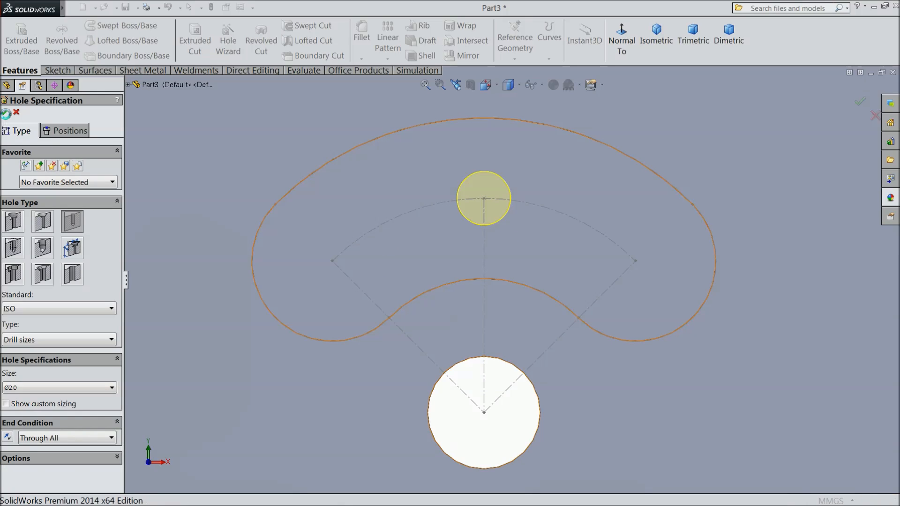
click(6, 114)
Step: Hide the sketch of the arc slot cut
scroll(207, 193, up, 6)
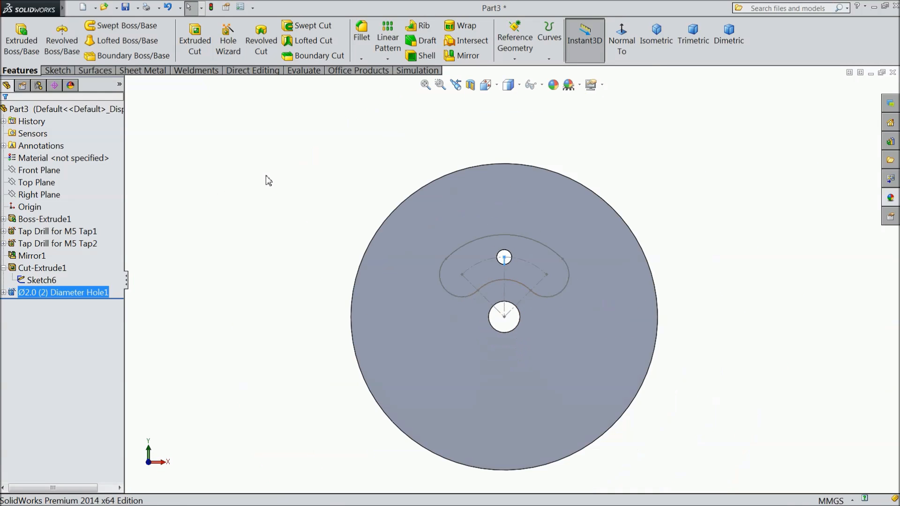
click(265, 176)
middle_drag(299, 194, 284, 229)
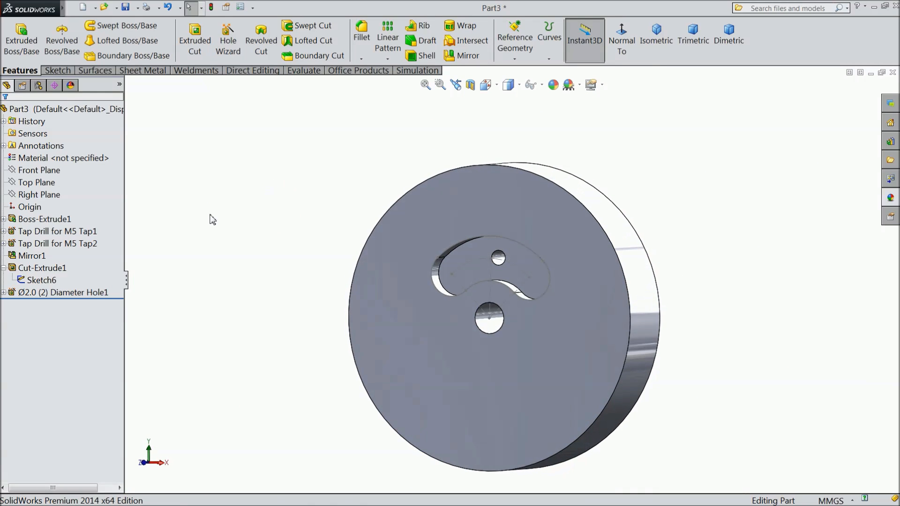
click(46, 292)
click(4, 293)
click(30, 307)
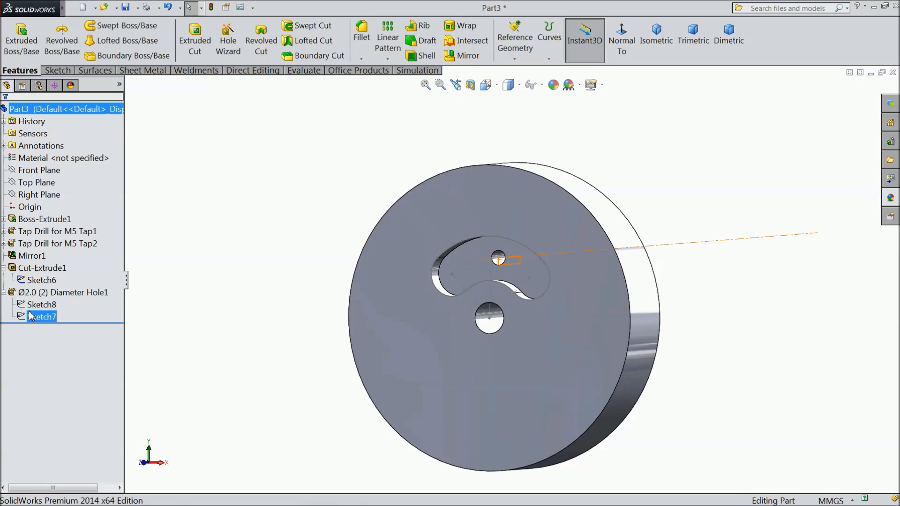
ctrl+click(34, 317)
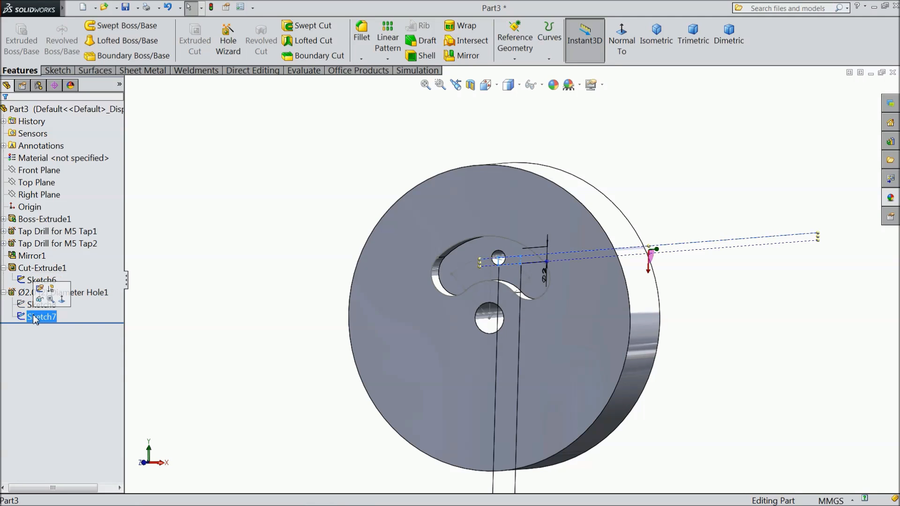
click(38, 279)
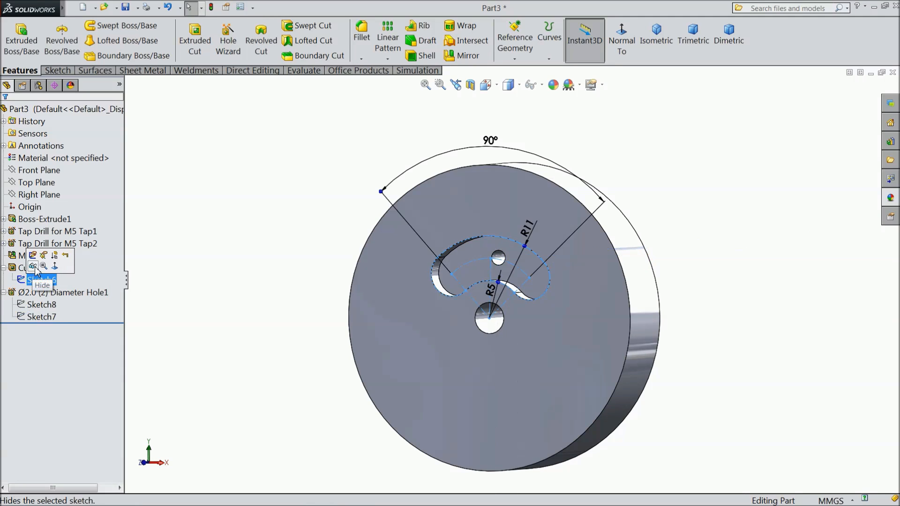
click(33, 267)
middle_drag(212, 229, 279, 268)
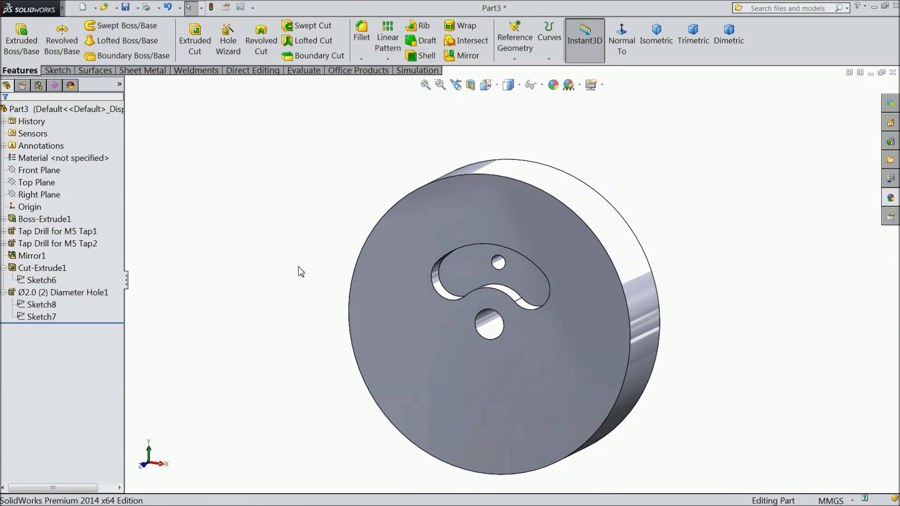
Step: Collapse the Ø2 hole and arc slot cut entries in the feature tree
scroll(526, 338, down, 3)
click(13, 293)
click(4, 292)
click(4, 268)
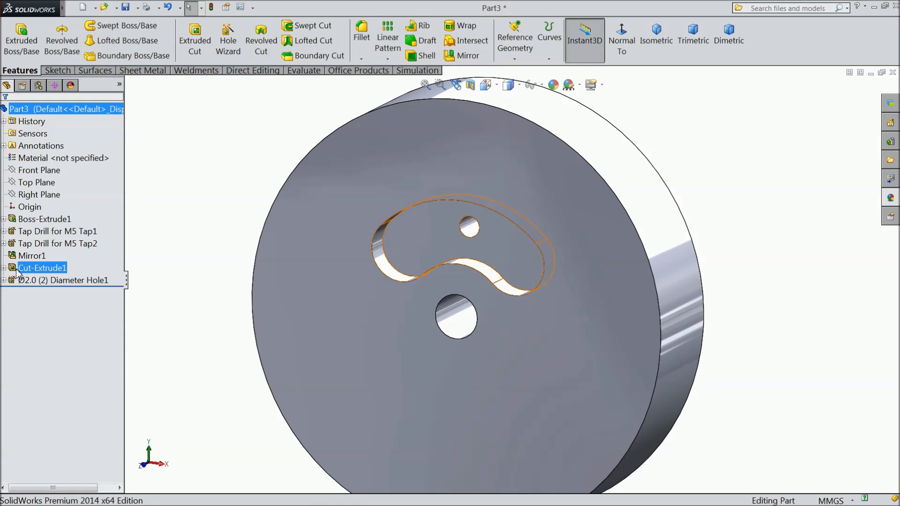
Step: Start a circular pattern with the disc's outer cylindrical face as the rotation reference
middle_drag(232, 179, 381, 264)
scroll(381, 264, down, 2)
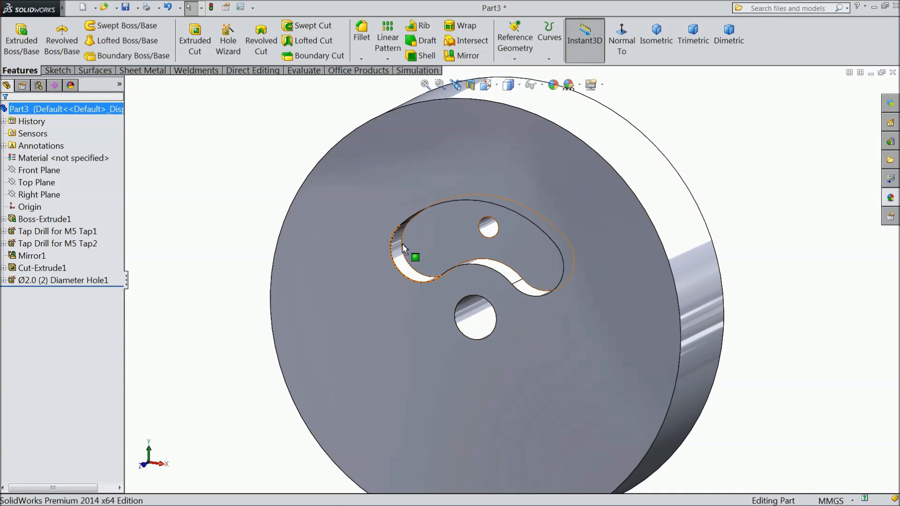
click(388, 59)
click(398, 84)
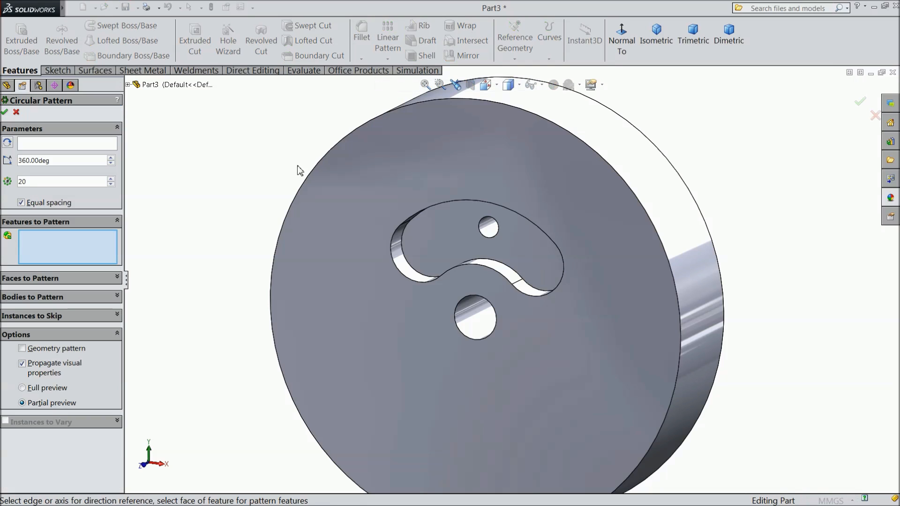
click(41, 146)
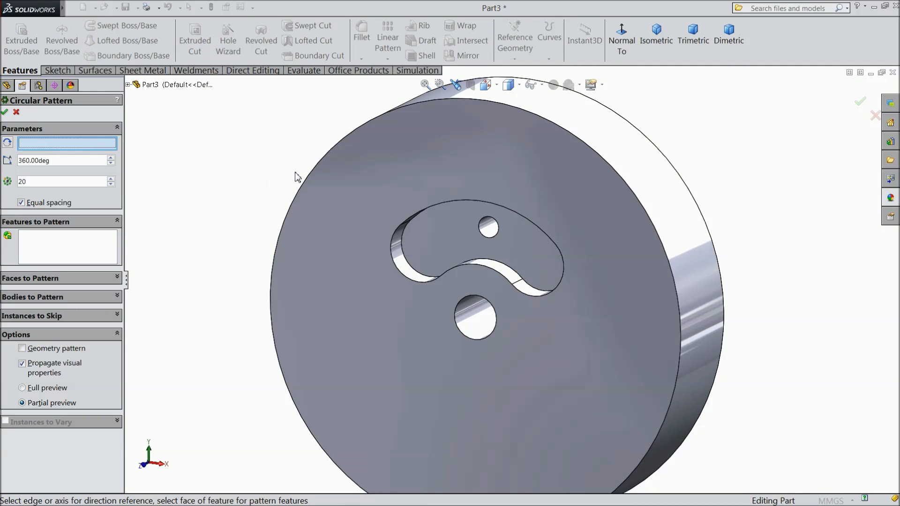
click(641, 183)
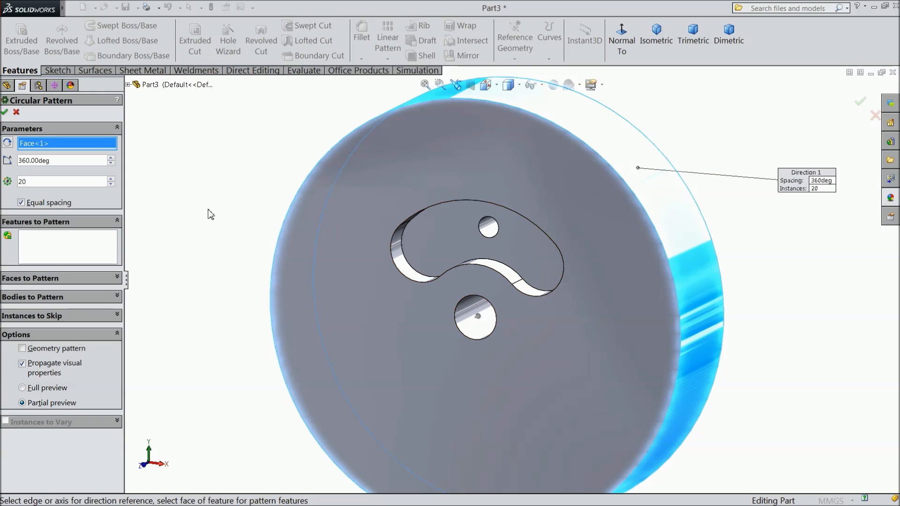
Step: Pattern the Ø2 hole and the arc slot cut as 2 equally spaced instances over 360°
click(67, 250)
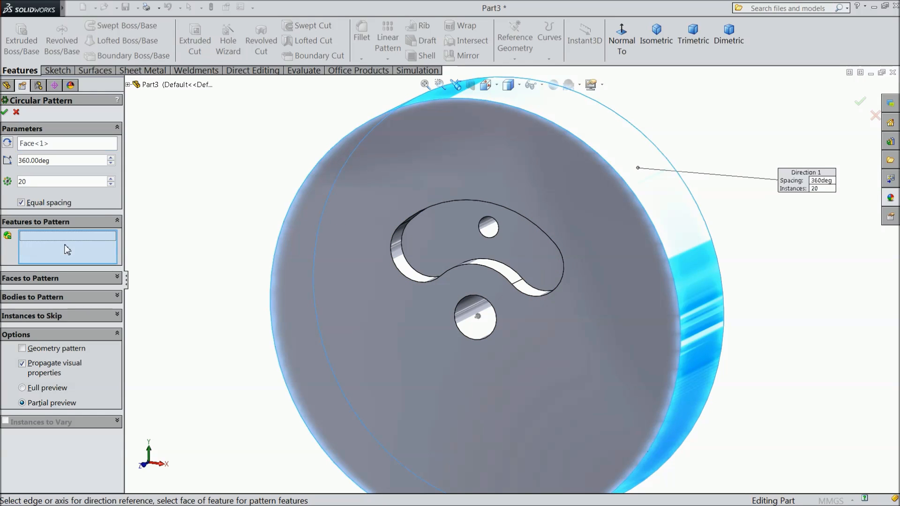
click(127, 85)
click(160, 257)
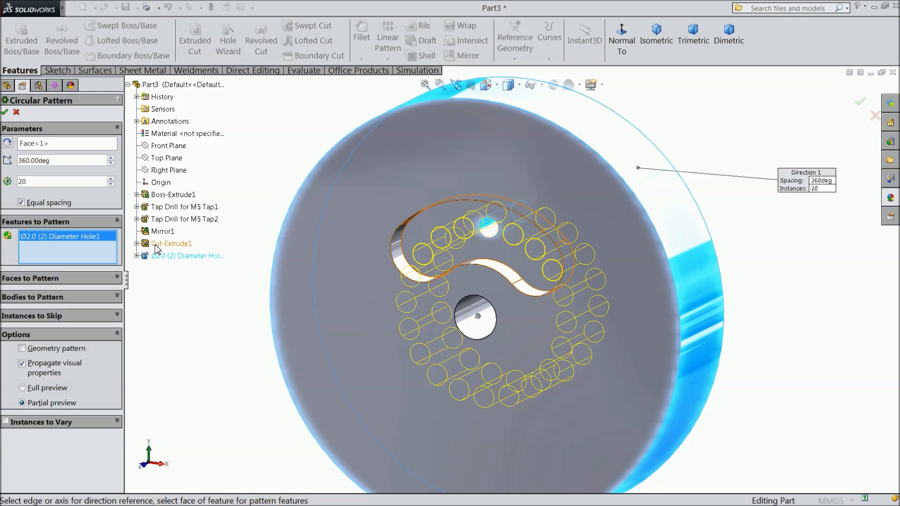
click(158, 244)
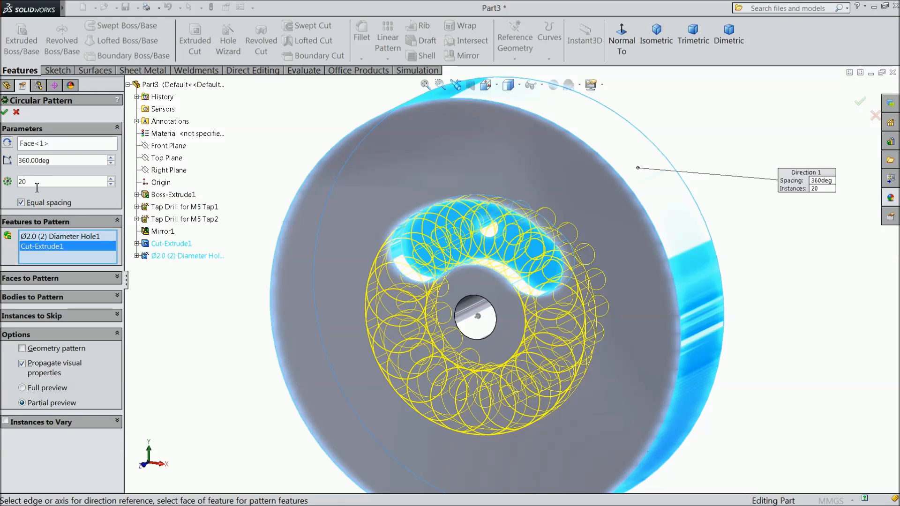
text(2)
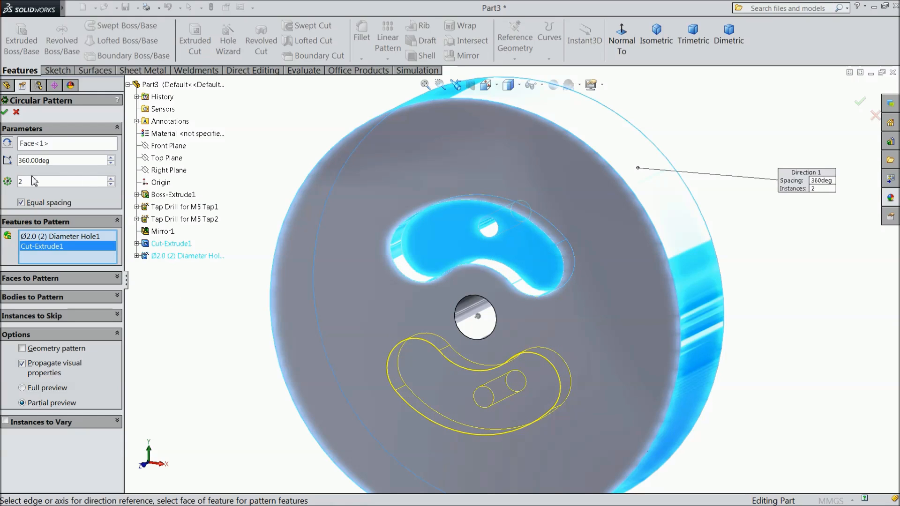
click(5, 113)
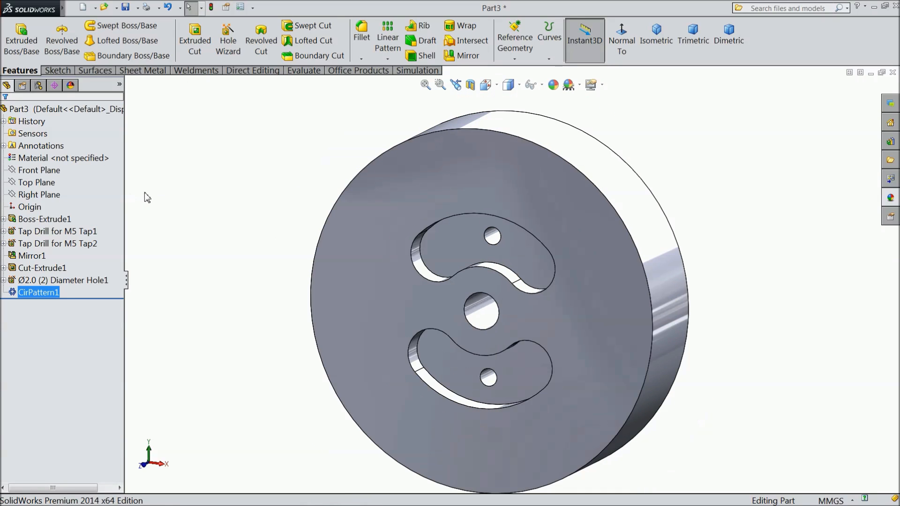
Step: Apply the polished brass metal appearance to the circular pattern feature
scroll(554, 340, up, 2)
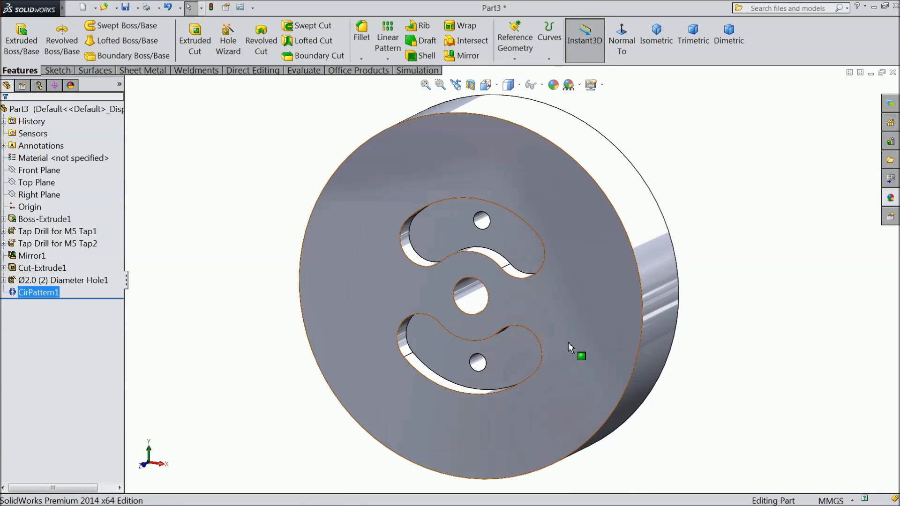
click(891, 198)
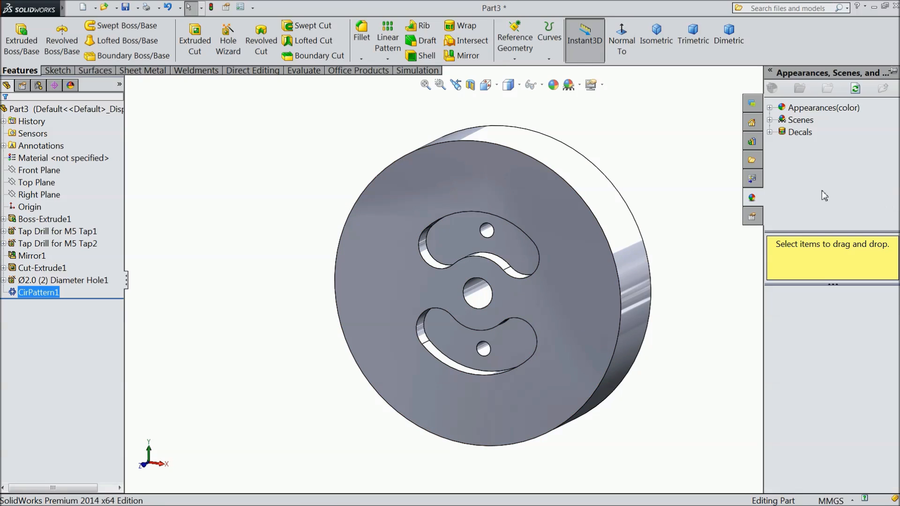
click(802, 108)
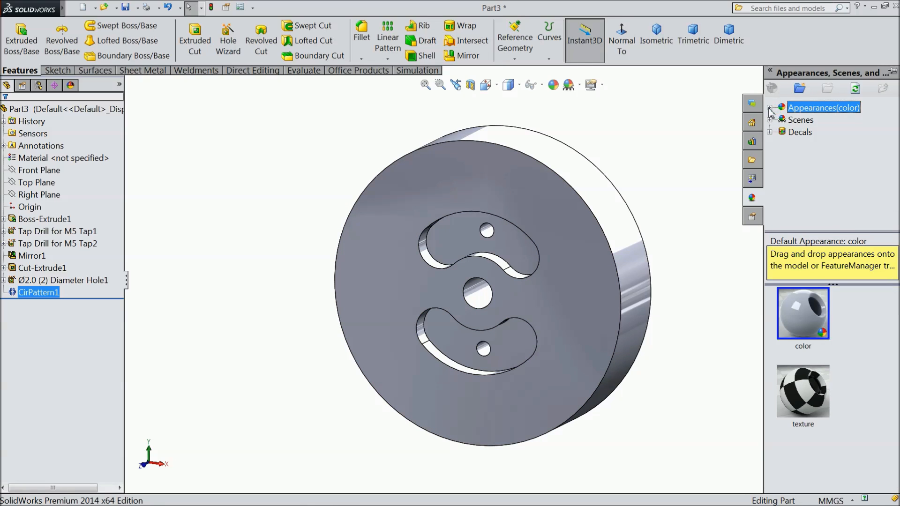
click(770, 107)
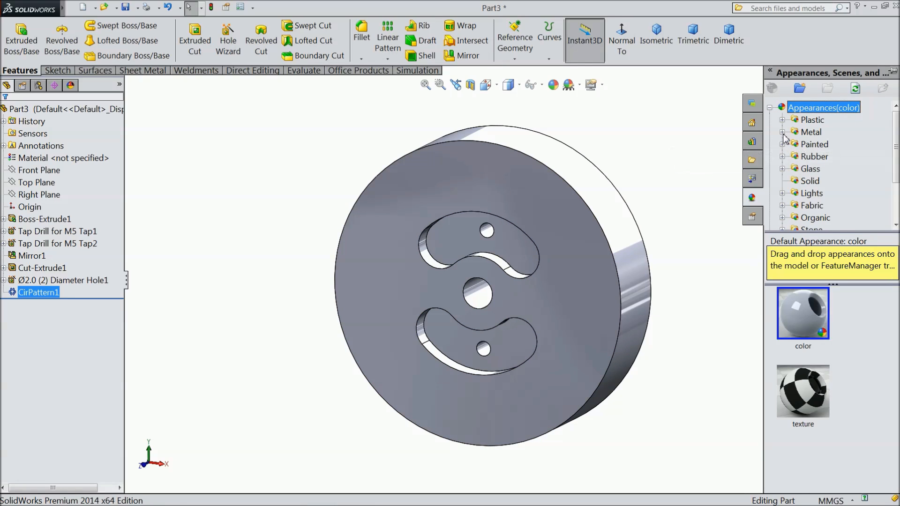
click(806, 132)
scroll(835, 332, down, 4)
scroll(810, 375, down, 2)
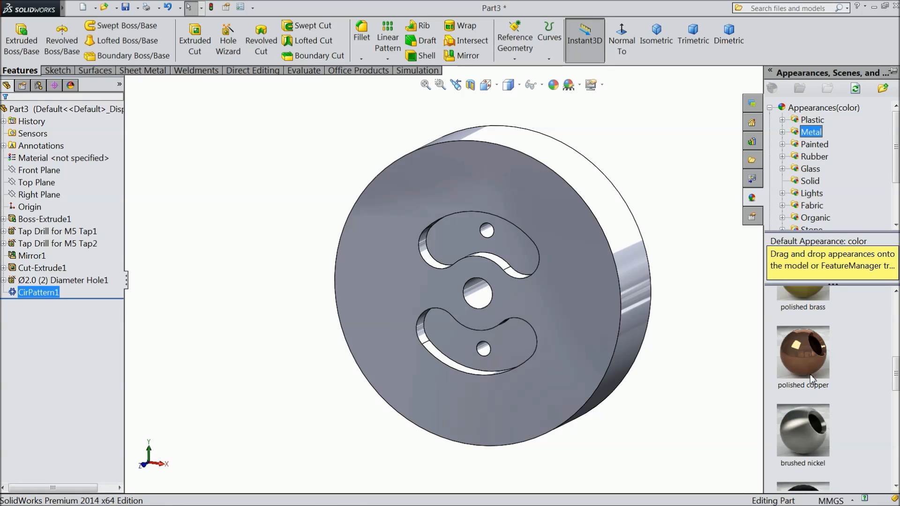
mouse_move(810, 375)
double_click(812, 309)
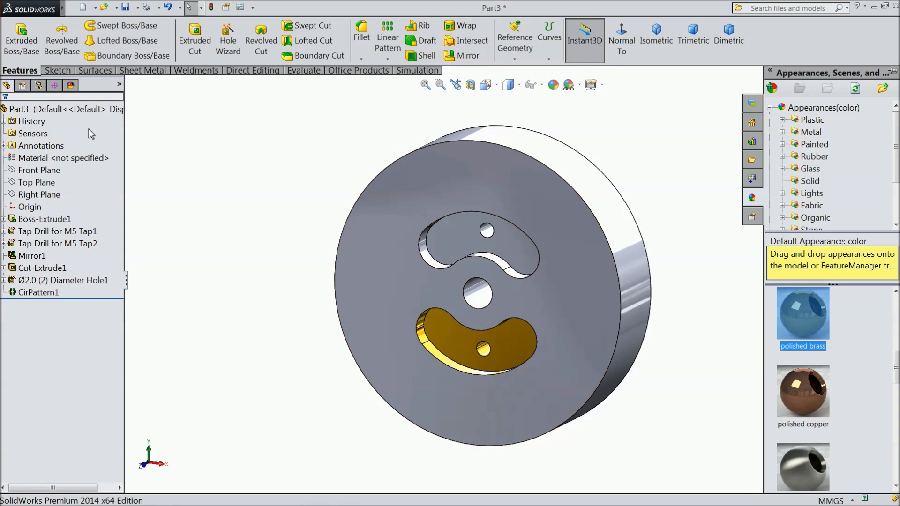
Step: Try the polished and brushed brass appearances on the whole part and settle on cast brass
click(89, 111)
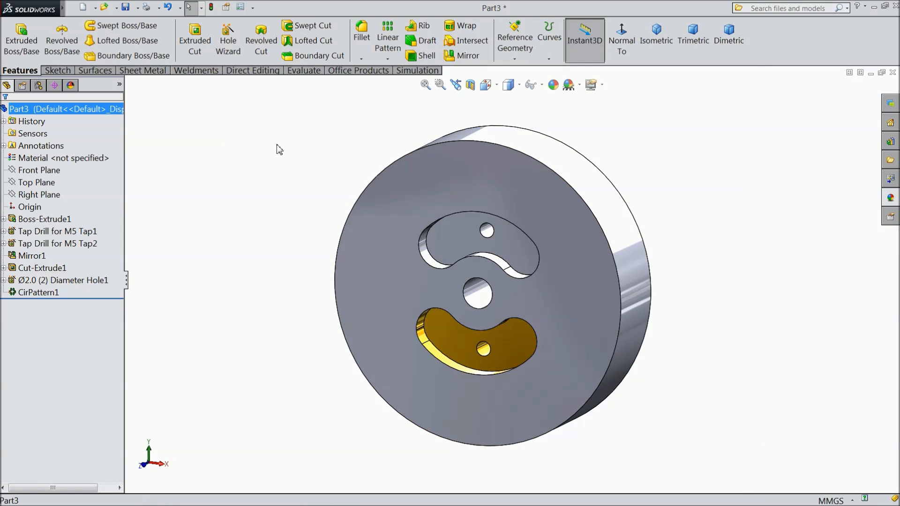
click(891, 201)
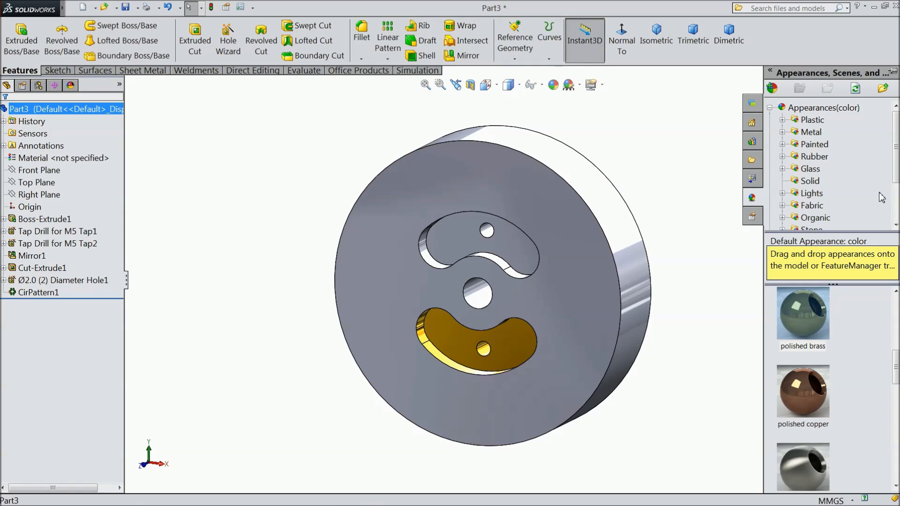
click(781, 133)
click(823, 169)
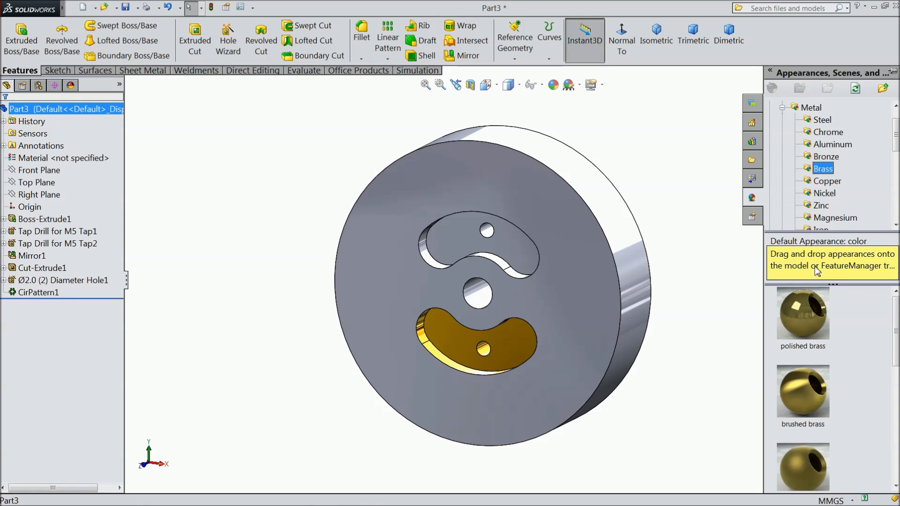
double_click(801, 328)
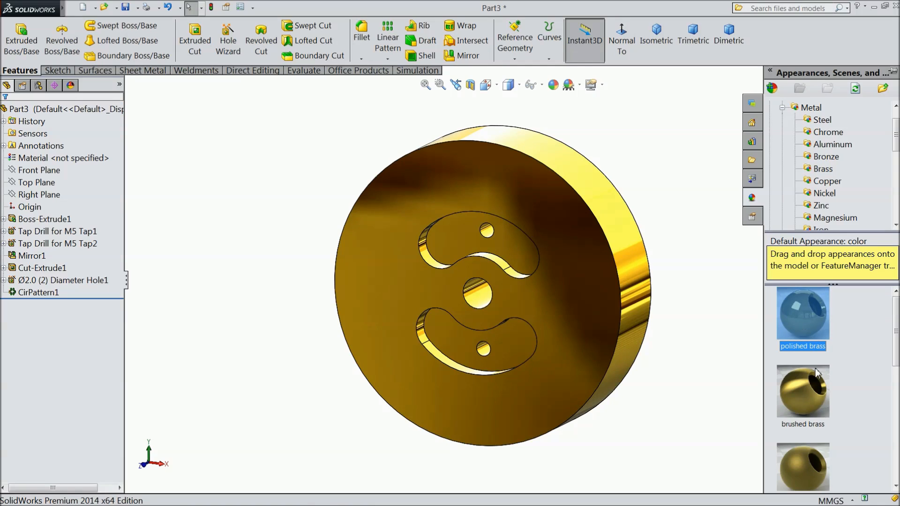
double_click(811, 406)
scroll(807, 459, down, 5)
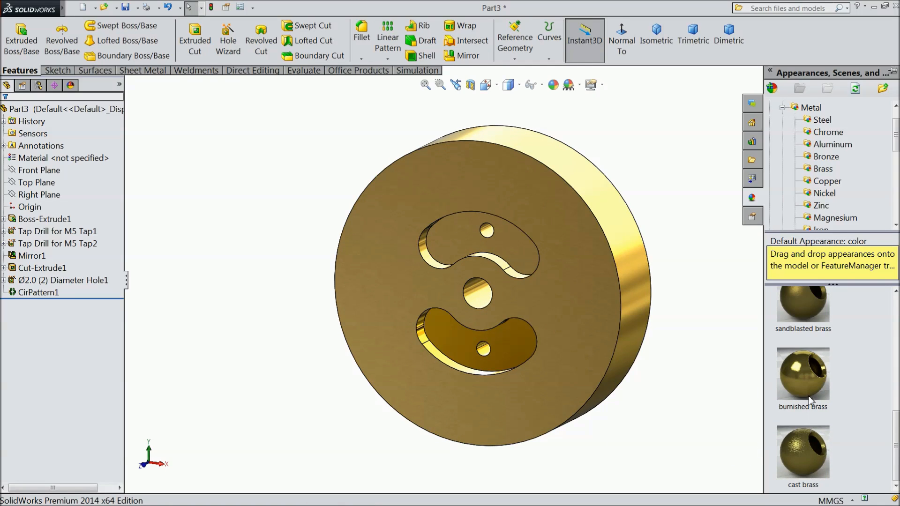
double_click(805, 449)
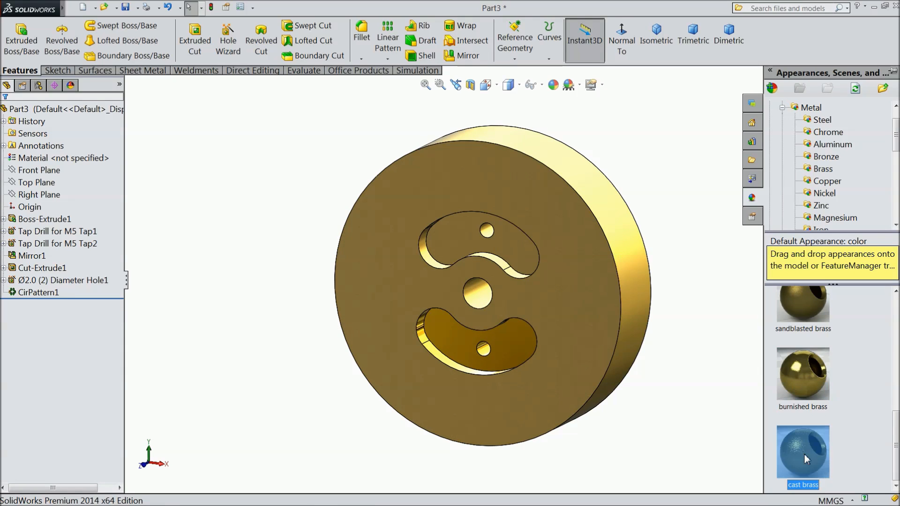
middle_drag(753, 386, 731, 329)
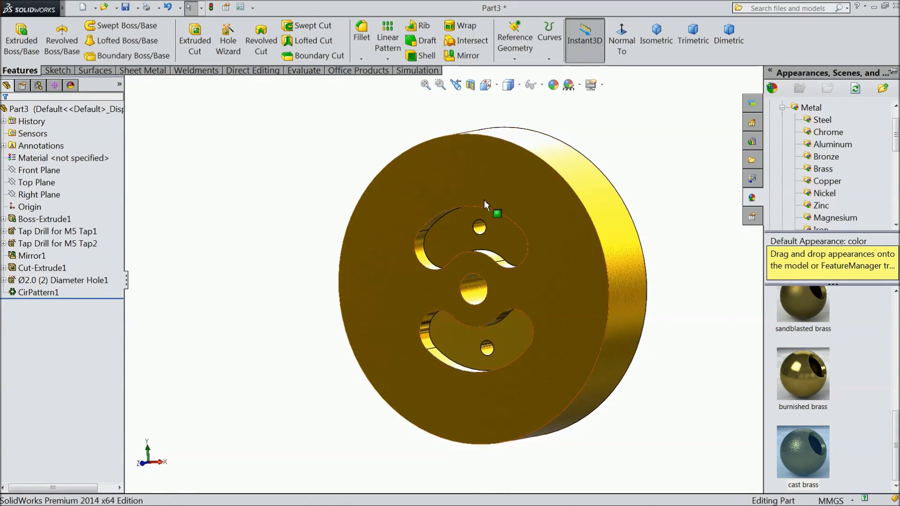
Step: Save the part as "valve block" in the elbow engine folder
click(125, 7)
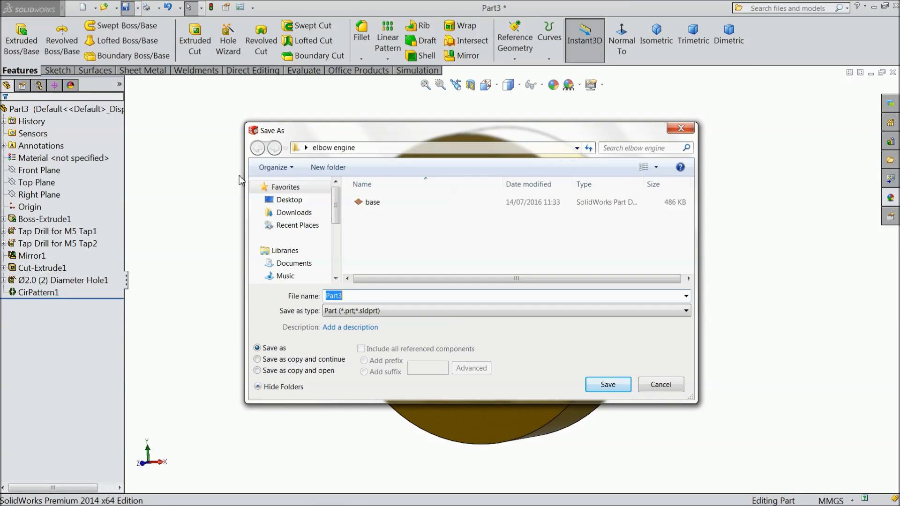
text(valve block)
click(608, 384)
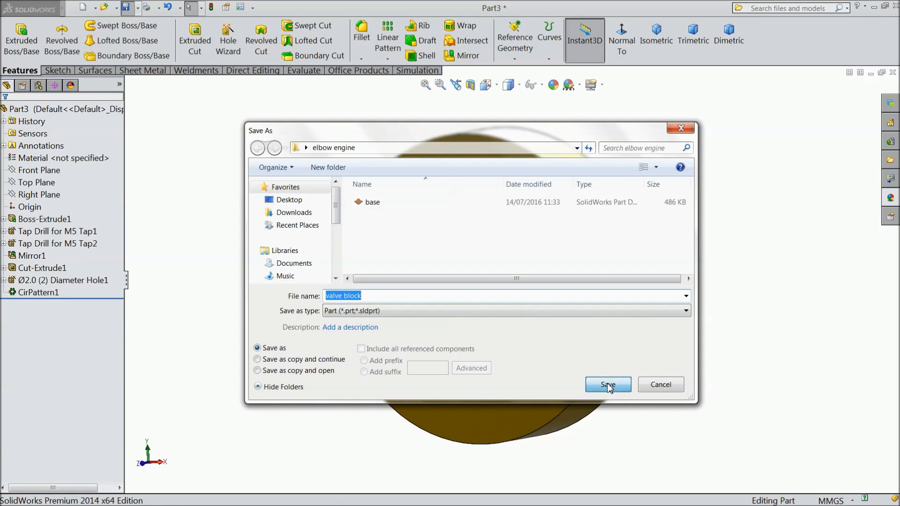
mouse_move(689, 294)
middle_down()
mouse_move(707, 283)
mouse_move(699, 308)
middle_up()
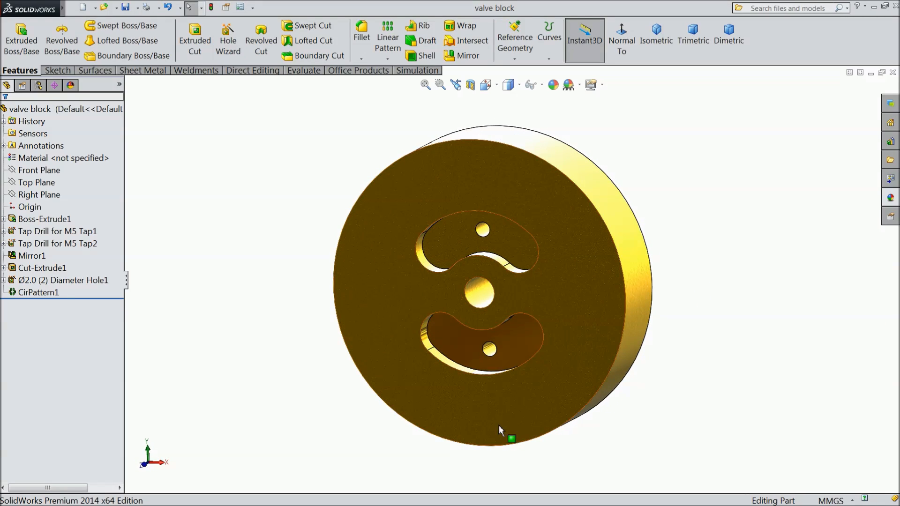
scroll(482, 371, down, 2)
mouse_move(274, 409)
middle_down()
mouse_move(428, 337)
mouse_move(508, 328)
mouse_move(560, 203)
mouse_move(404, 358)
mouse_move(341, 305)
middle_up()
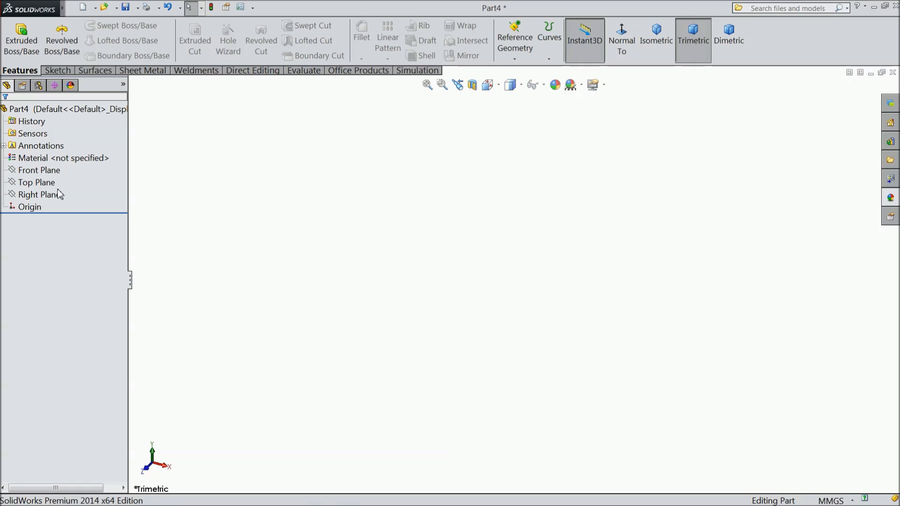
Step: Sketch a circle centred on the origin of the Top Plane and dimension its diameter to 28 mm
click(37, 182)
click(70, 172)
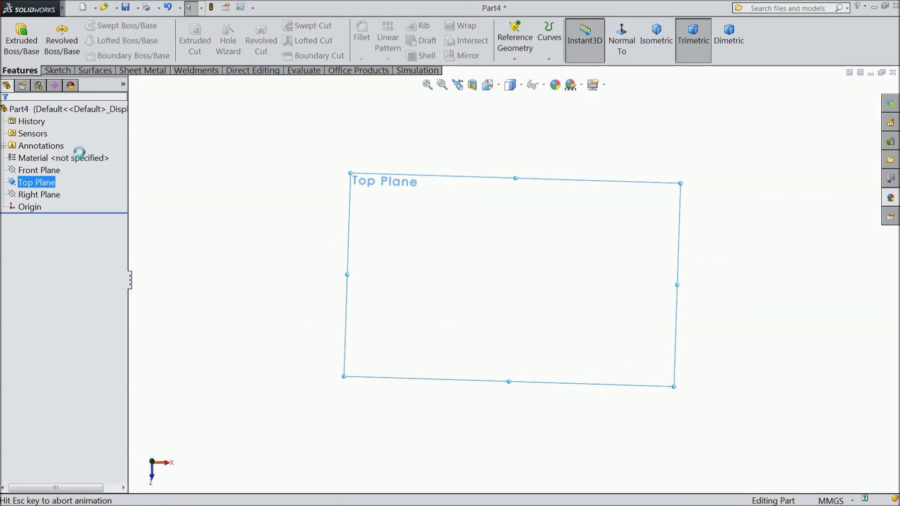
click(102, 25)
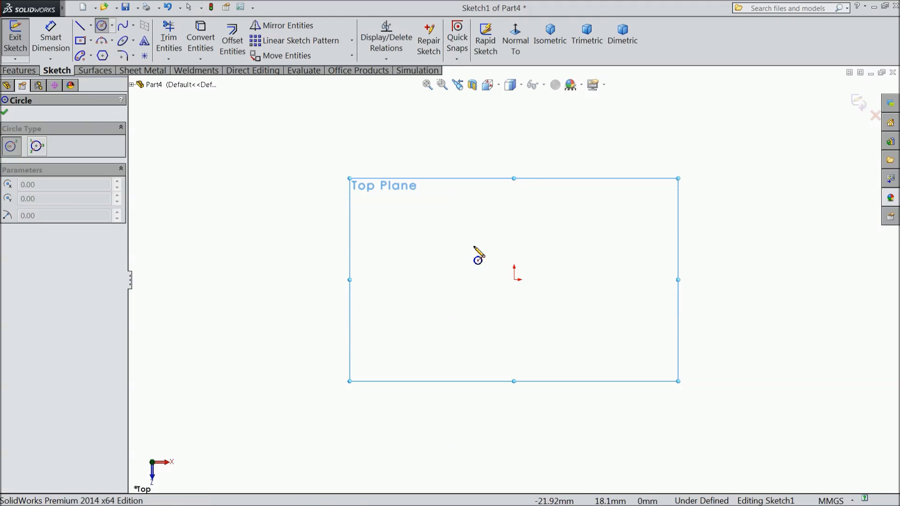
drag(514, 279, 404, 224)
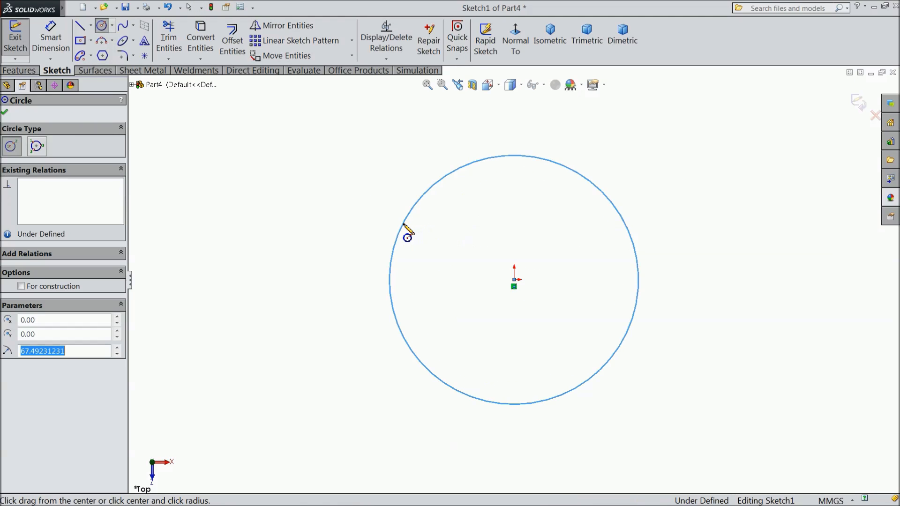
click(51, 37)
click(390, 284)
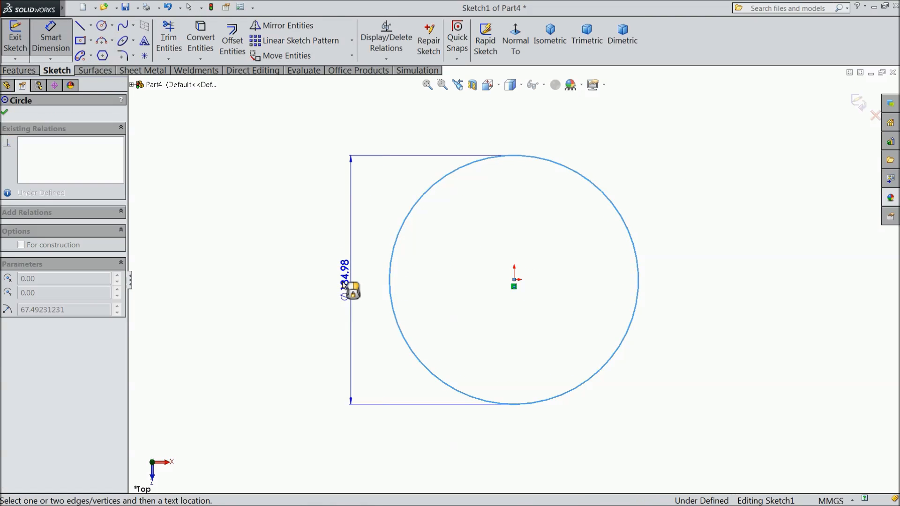
click(346, 290)
text(28)
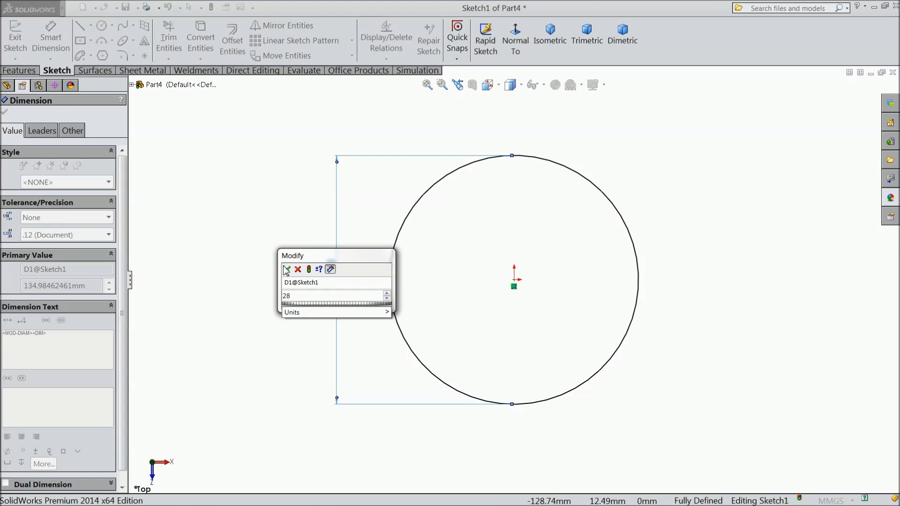
click(287, 269)
Step: Extrude the circle 24 mm with the Mid Plane end condition
click(18, 70)
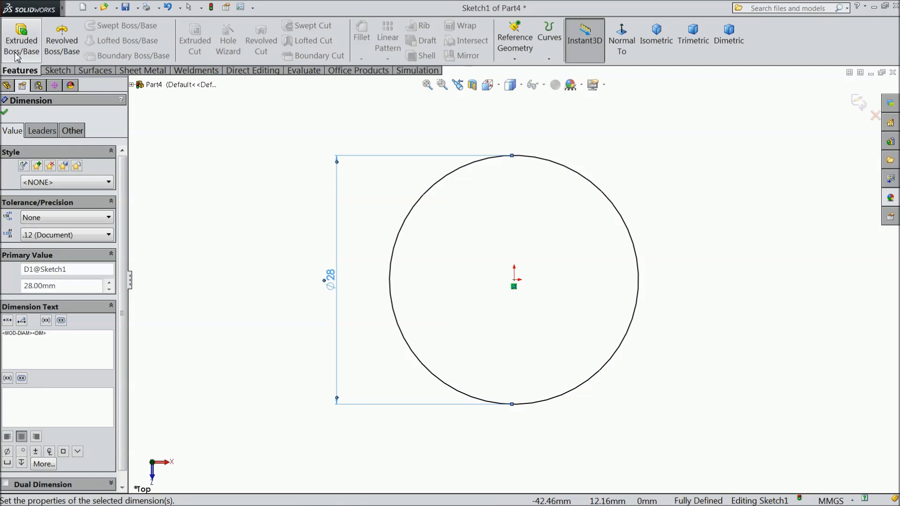
click(17, 57)
text(24)
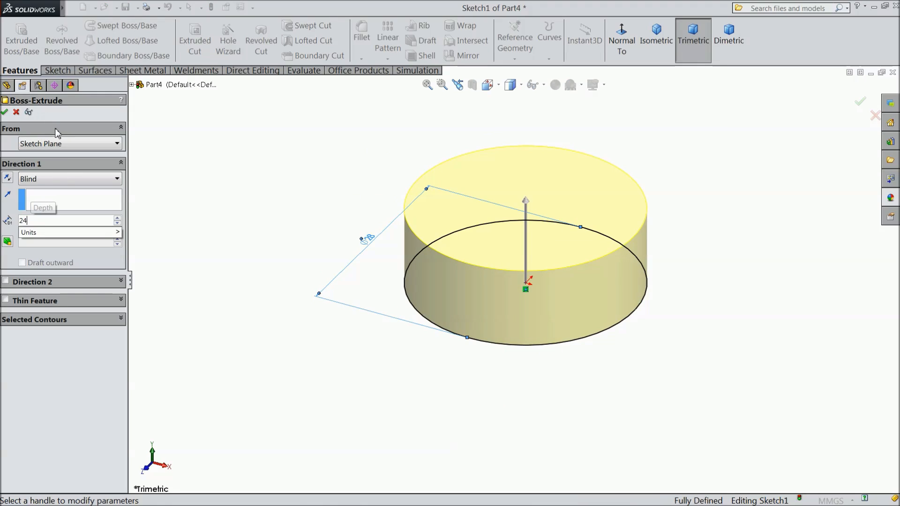
click(66, 180)
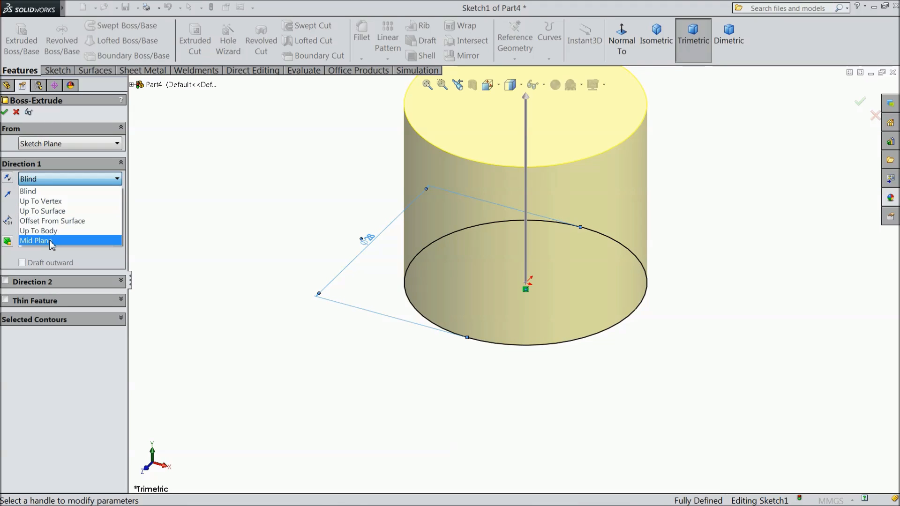
click(52, 242)
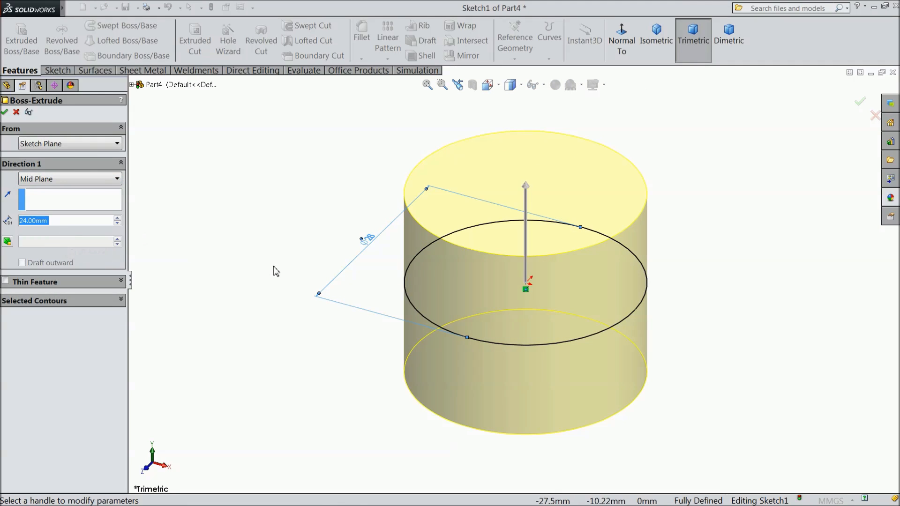
click(4, 112)
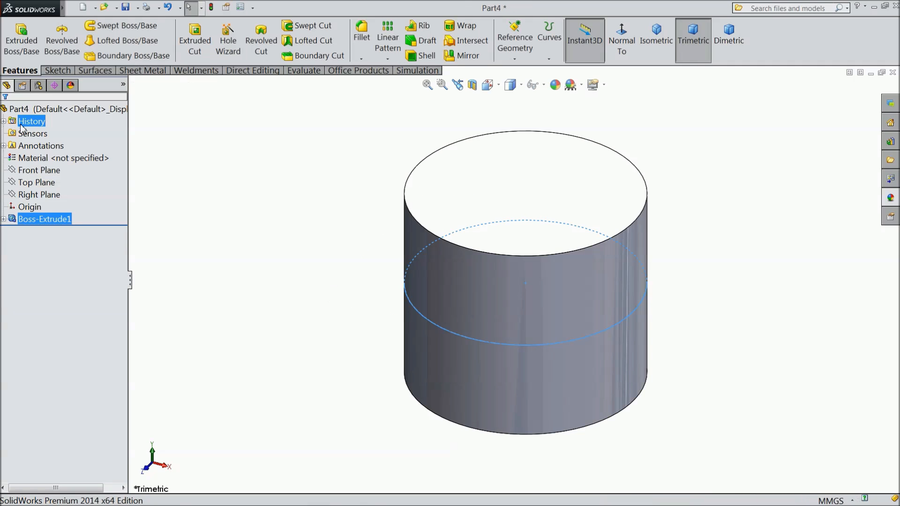
Step: Set up a Hole Wizard hole on the cylinder's top face with ISO drill size Ø6.0
click(466, 193)
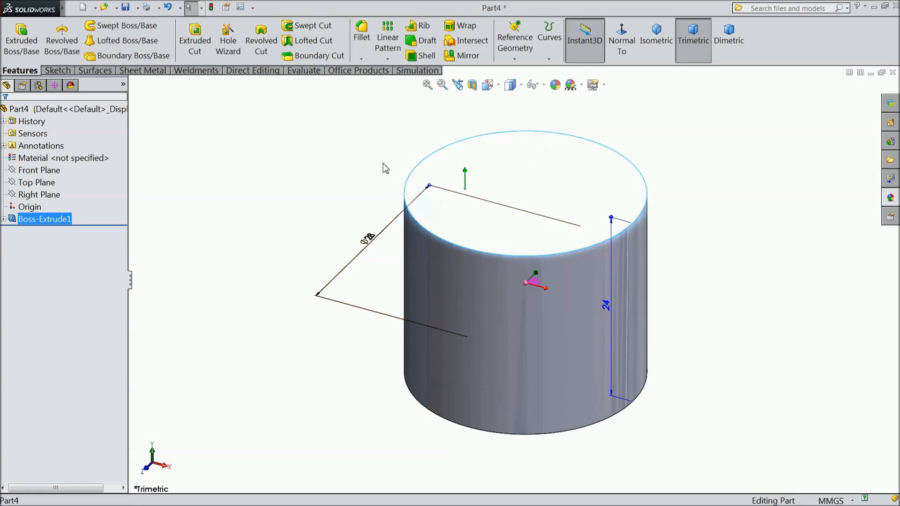
click(228, 45)
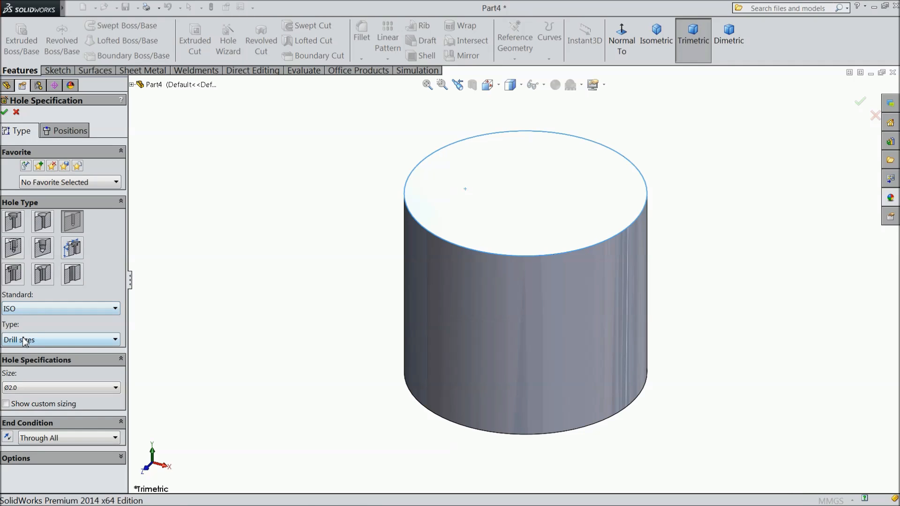
click(25, 388)
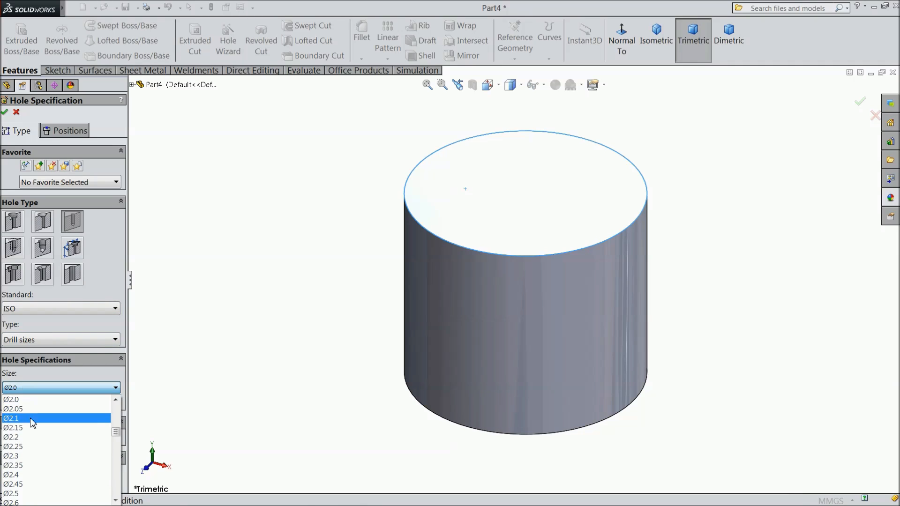
scroll(45, 444, down, 9)
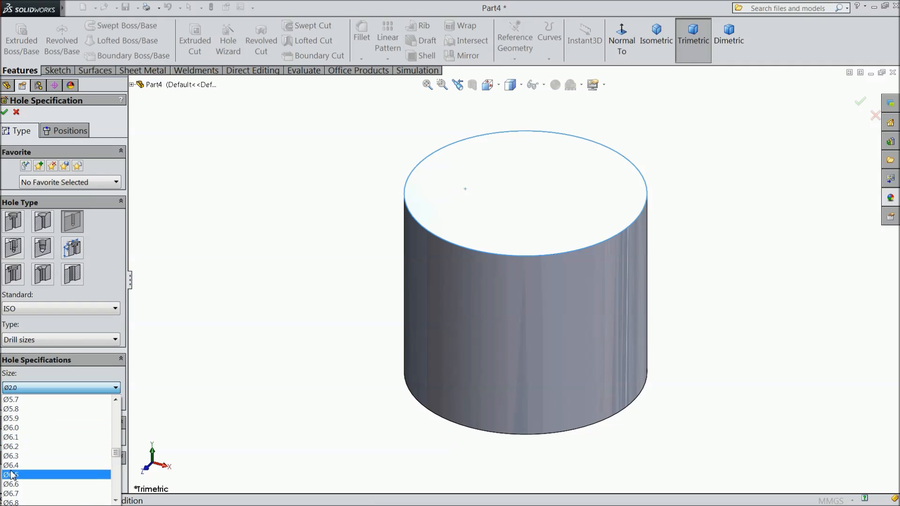
click(11, 428)
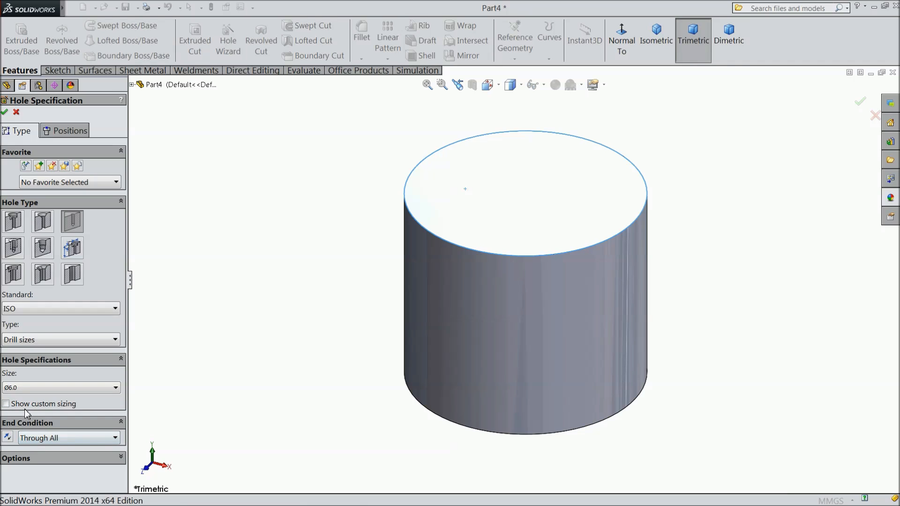
Step: Position the Ø6.0 hole at the origin on the top face and create it
click(488, 160)
click(621, 41)
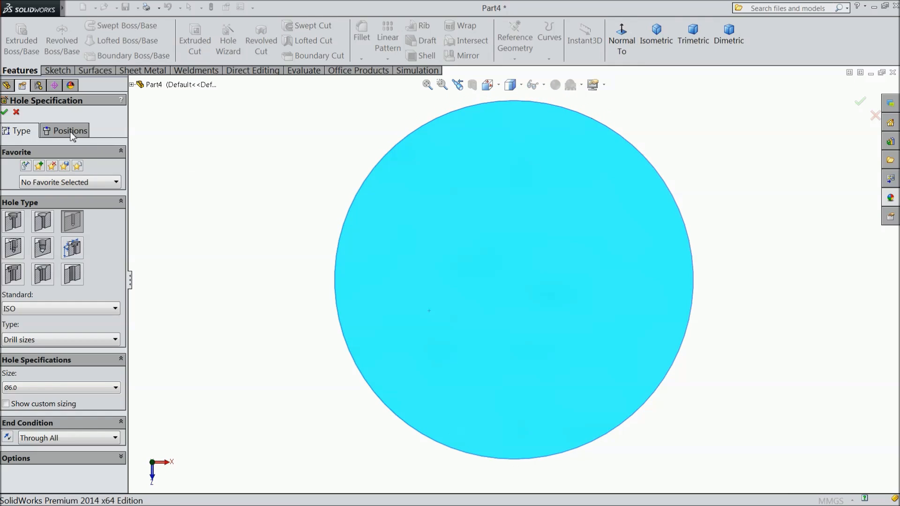
click(70, 131)
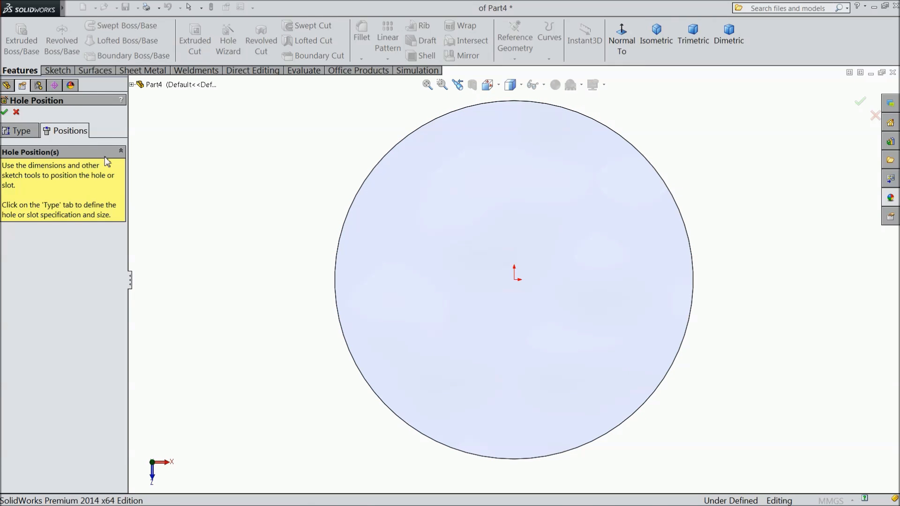
click(514, 279)
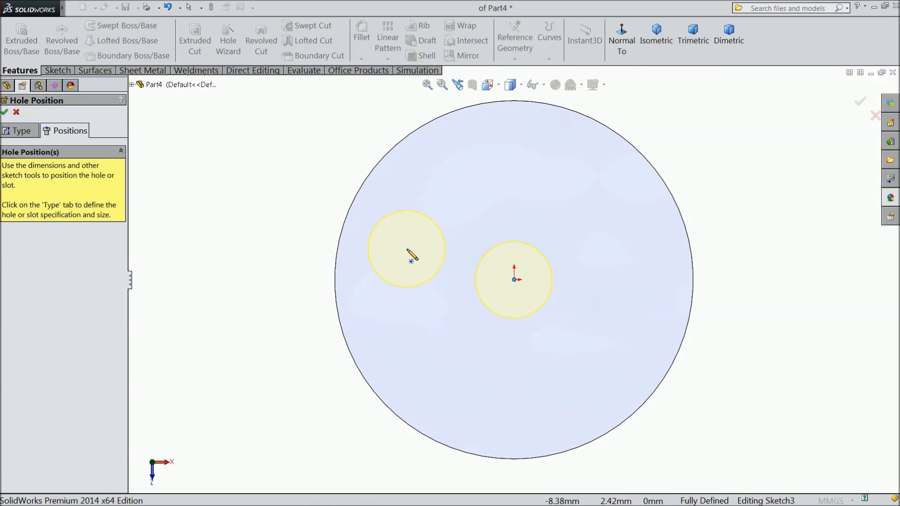
key(Escape)
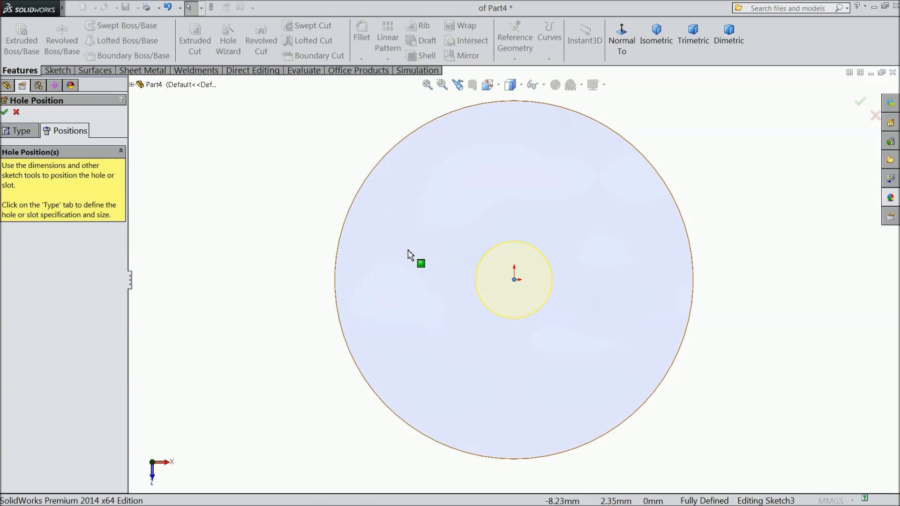
click(4, 112)
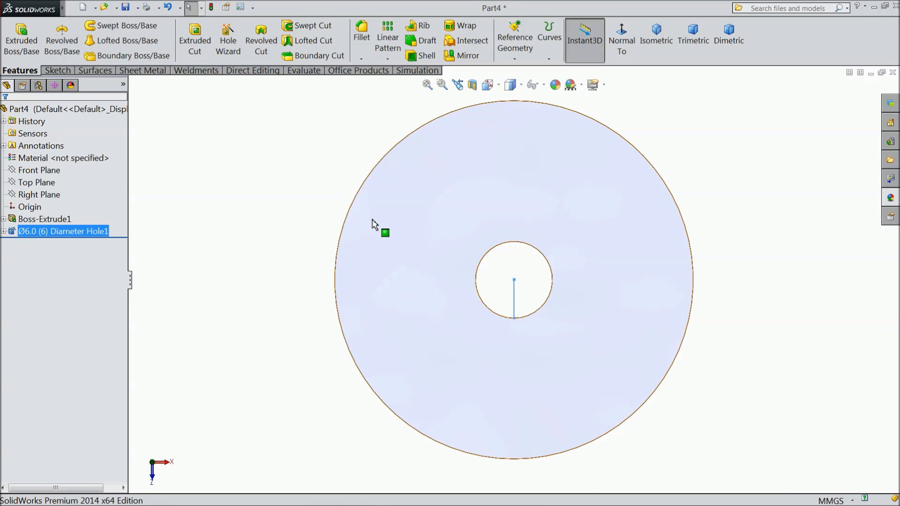
Step: Start a second Ø6.0 through-all ISO drill hole and place it on the top face, about 8.2 mm above the centre hole
click(228, 44)
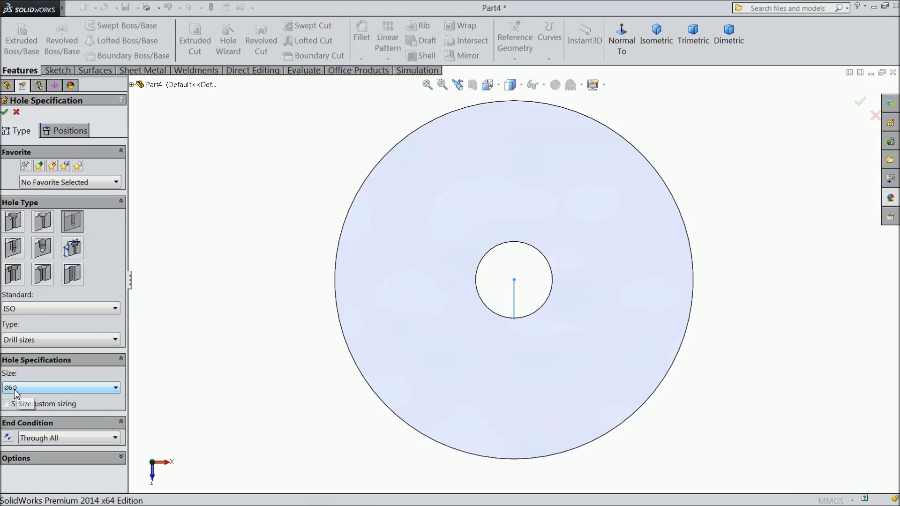
click(70, 131)
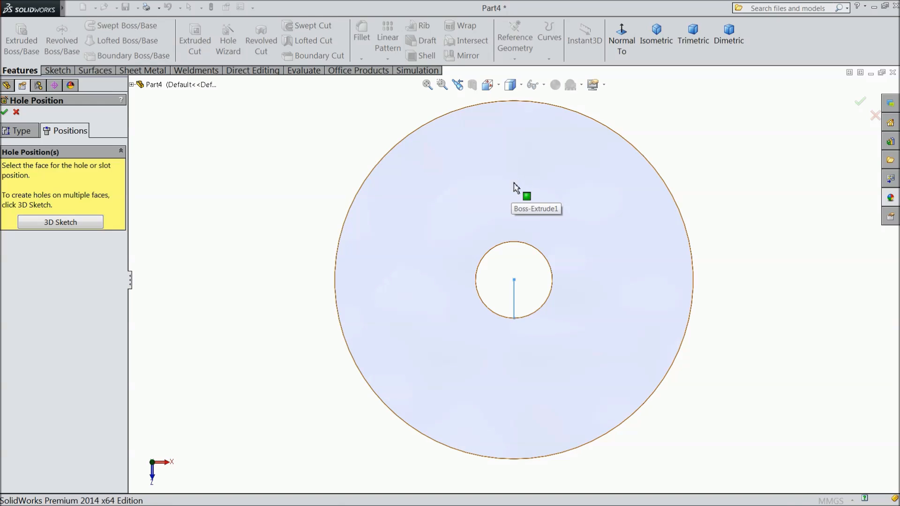
click(58, 70)
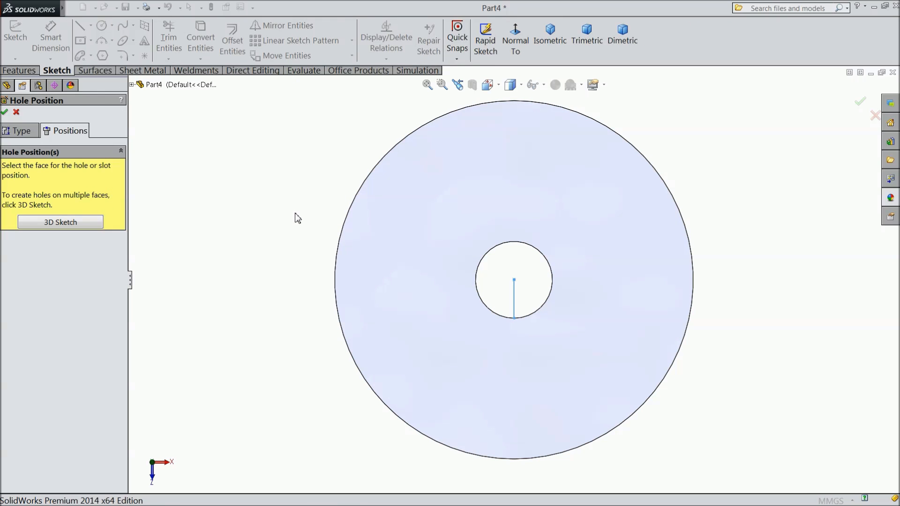
click(15, 129)
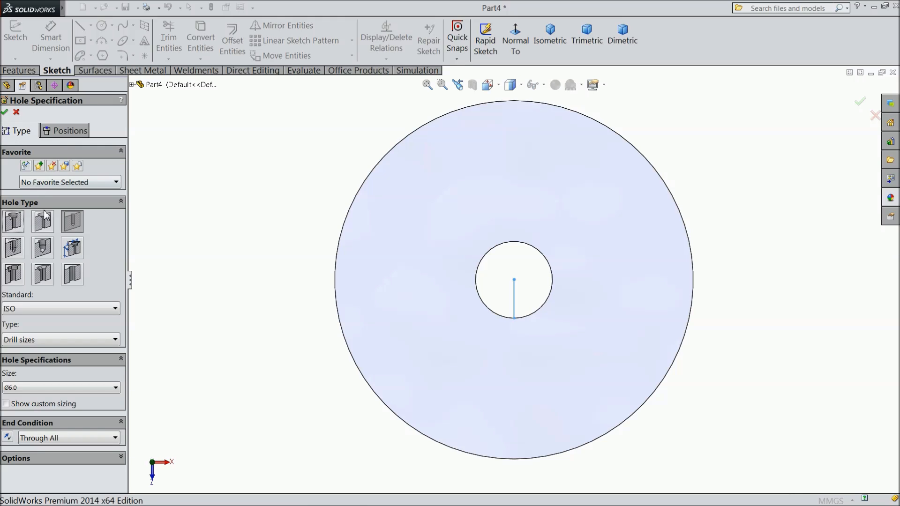
click(72, 221)
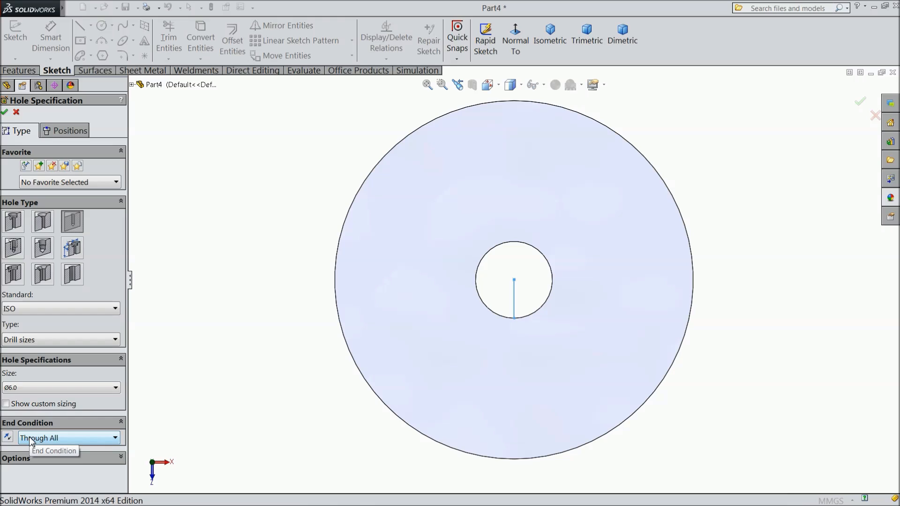
click(69, 131)
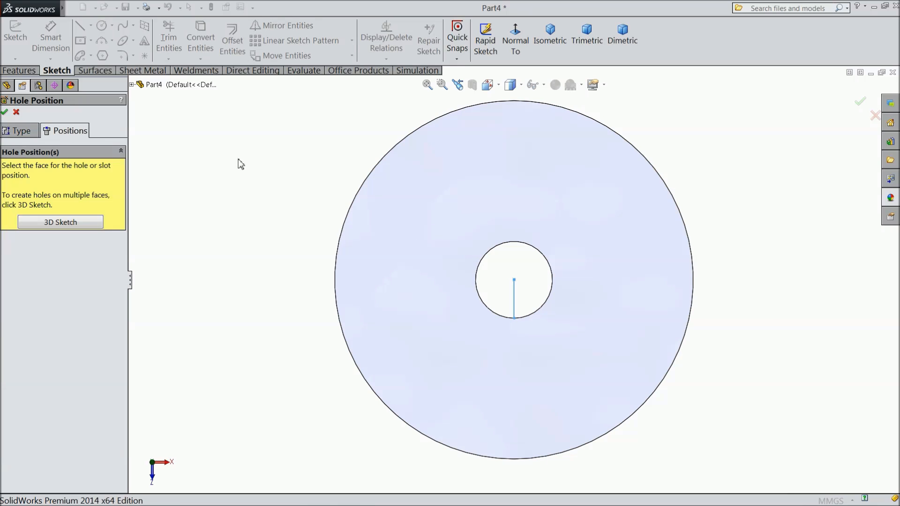
click(501, 186)
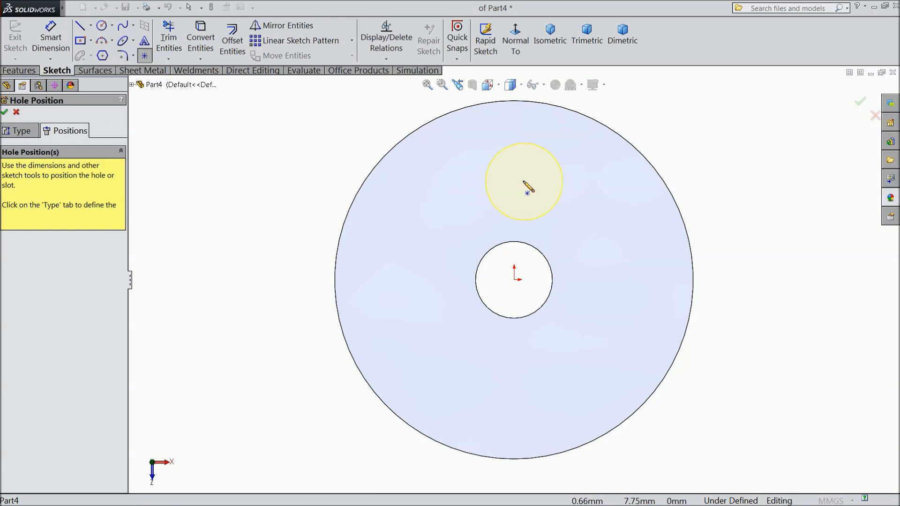
click(515, 175)
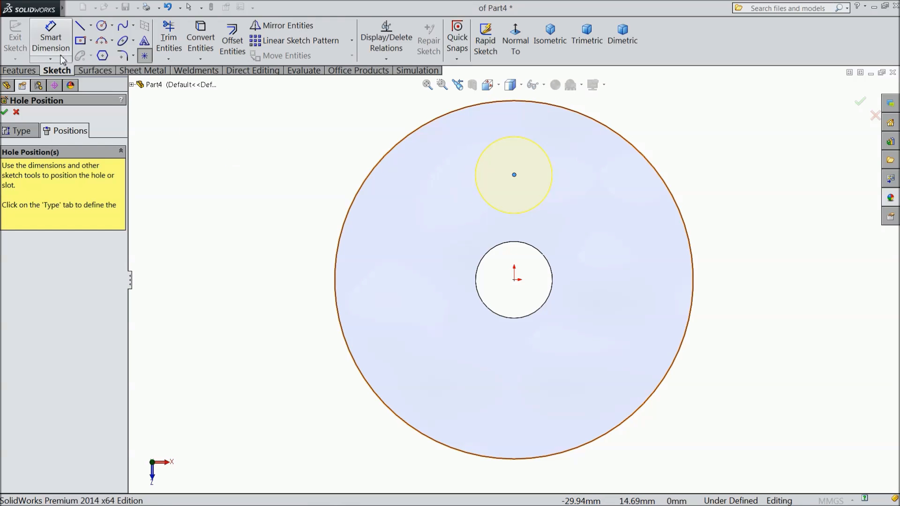
Step: Dimension the second hole's centre 8 mm from the origin
click(50, 39)
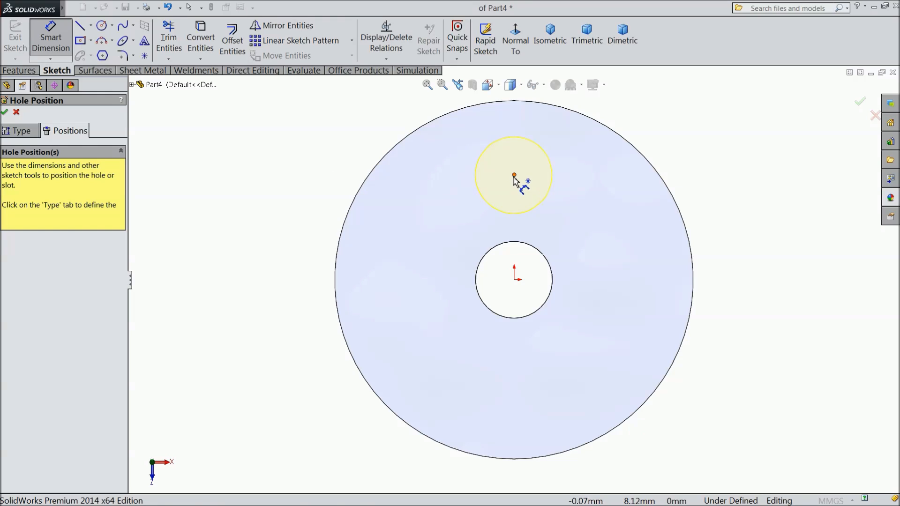
click(514, 176)
click(514, 280)
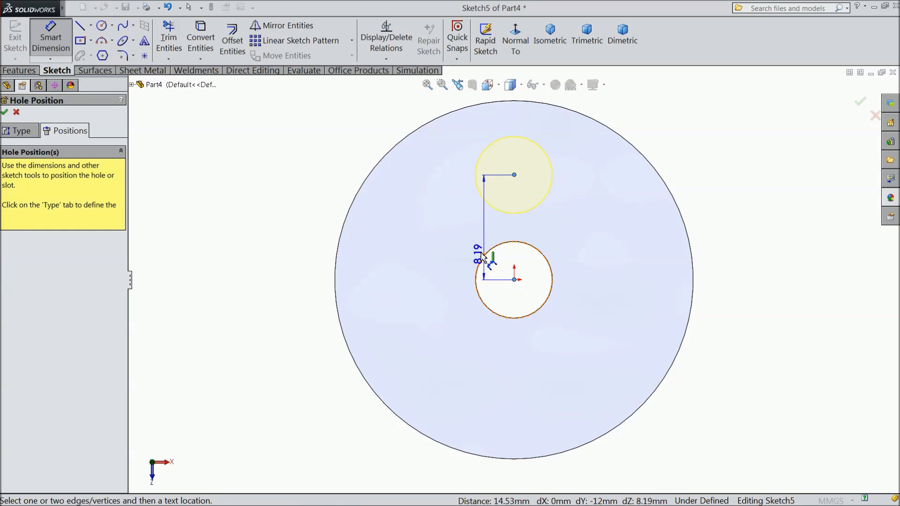
click(442, 253)
text(8)
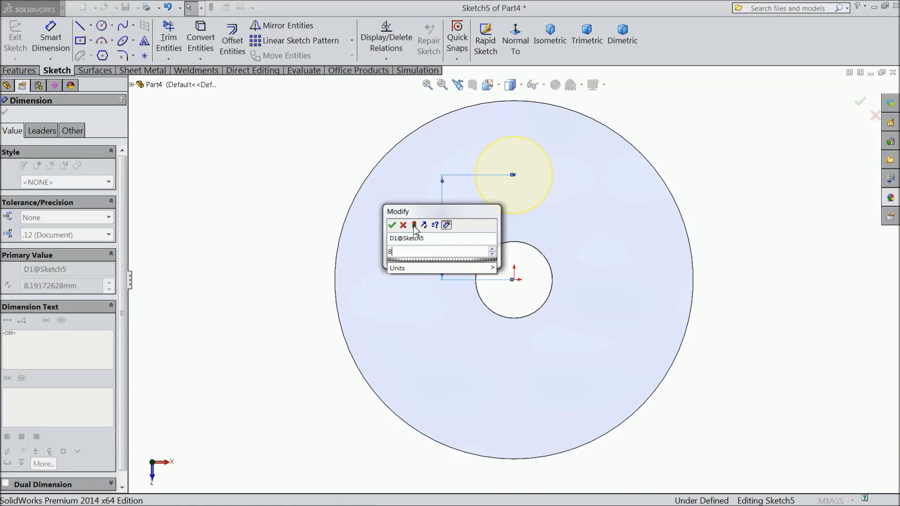
click(391, 225)
click(5, 113)
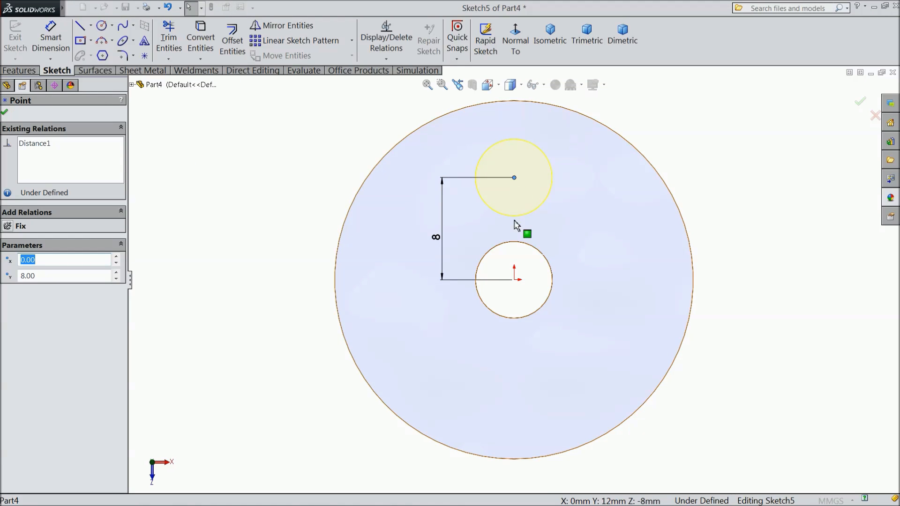
Step: Align the second hole's centre vertically with the origin and create the hole
ctrl+click(515, 280)
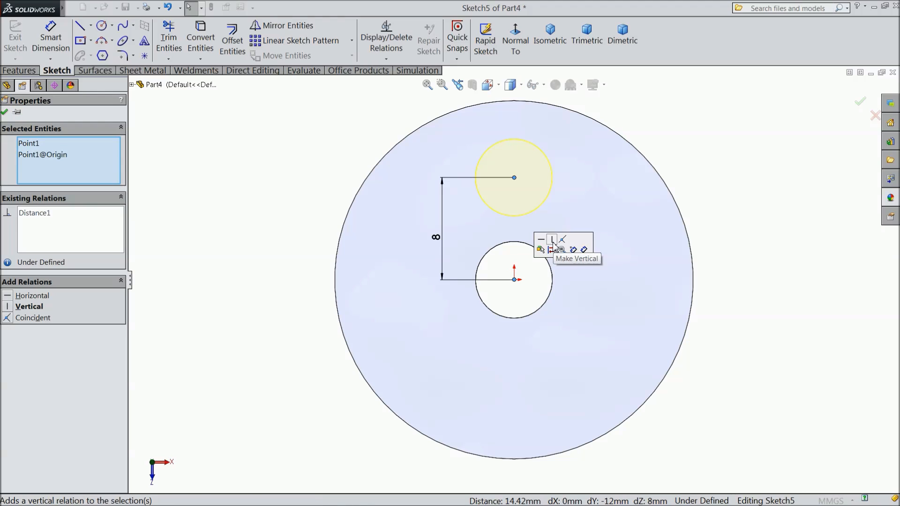
click(552, 240)
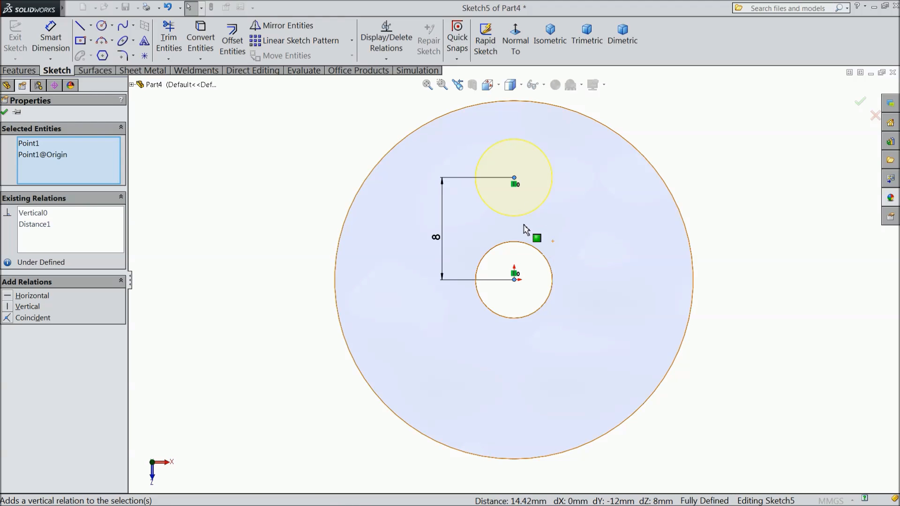
click(4, 113)
click(4, 112)
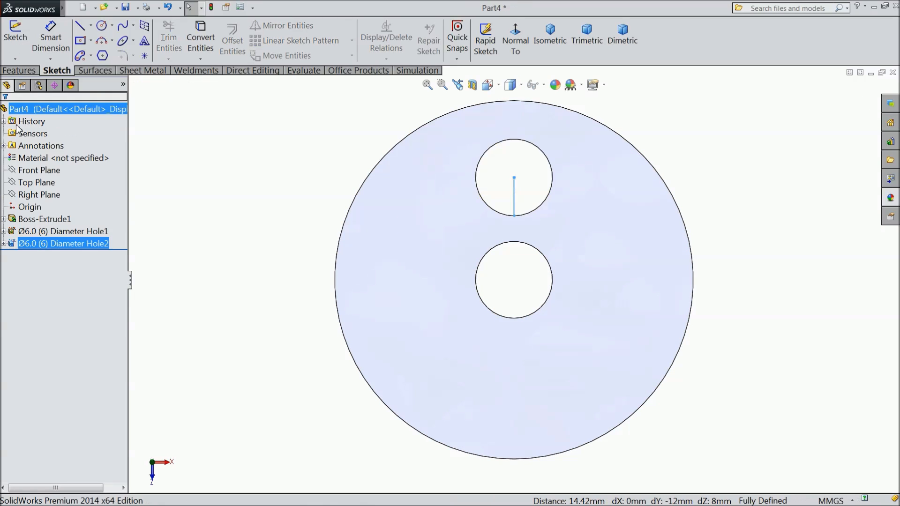
Step: Turn on perspective display for the drilled cylinder
middle_drag(305, 193, 305, 214)
click(594, 85)
click(609, 143)
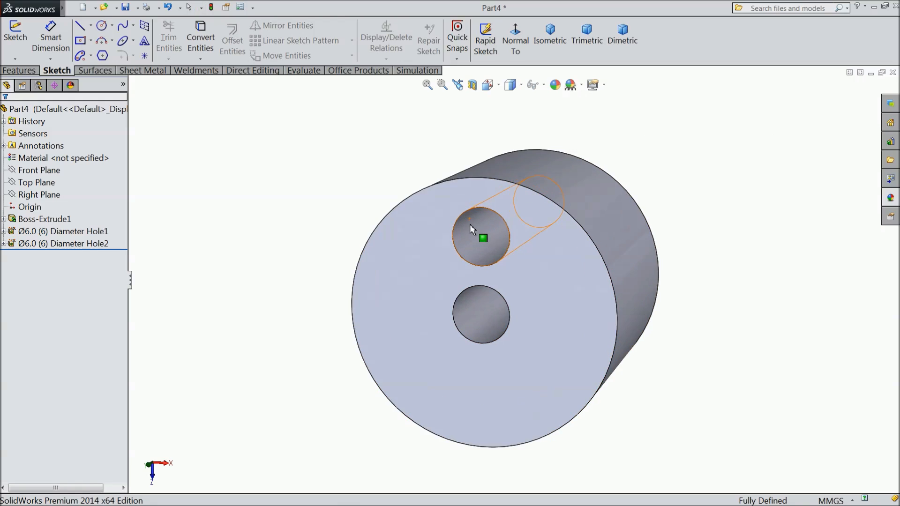
middle_drag(470, 224, 469, 243)
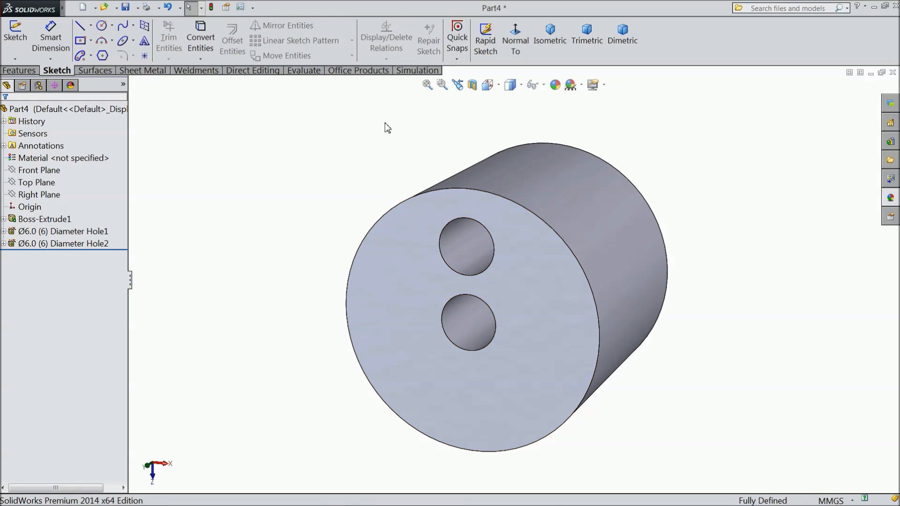
Step: Circular-pattern the off-centre Ø6.0 hole around the cylinder's outer face with 3 equally spaced instances over 360°
click(21, 72)
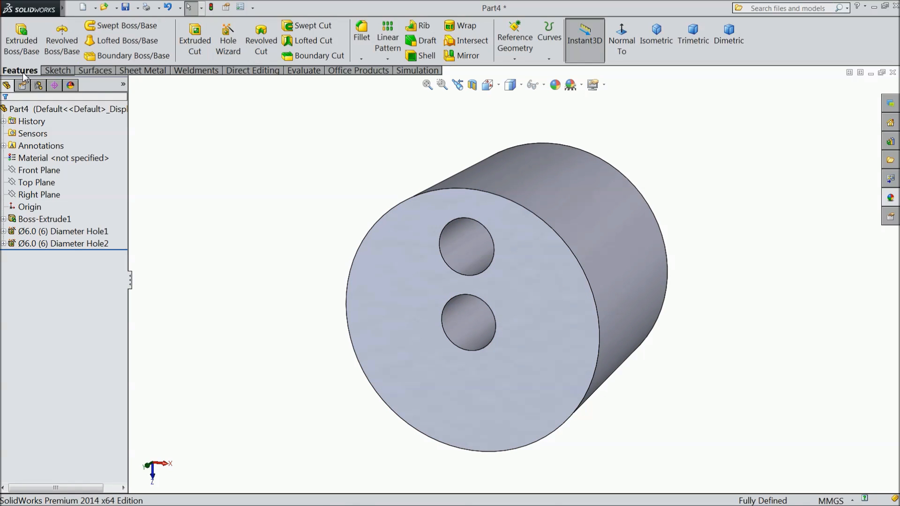
click(387, 59)
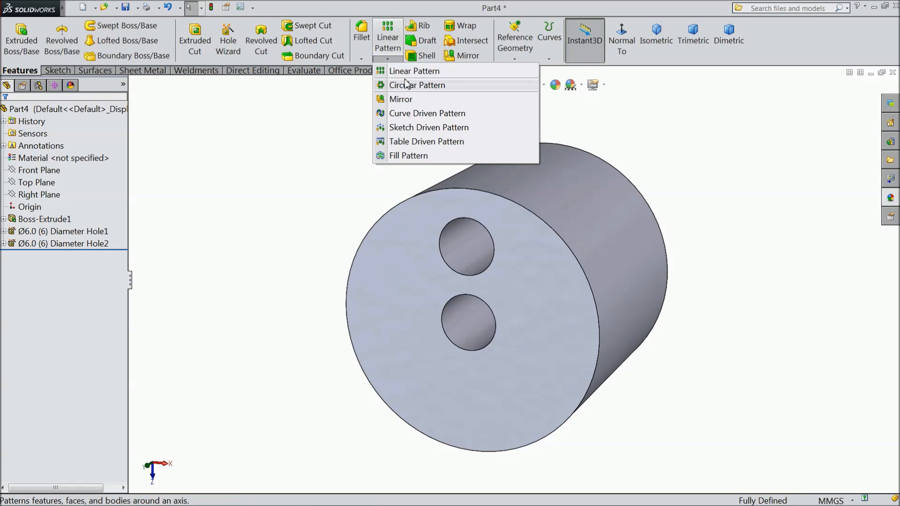
click(406, 86)
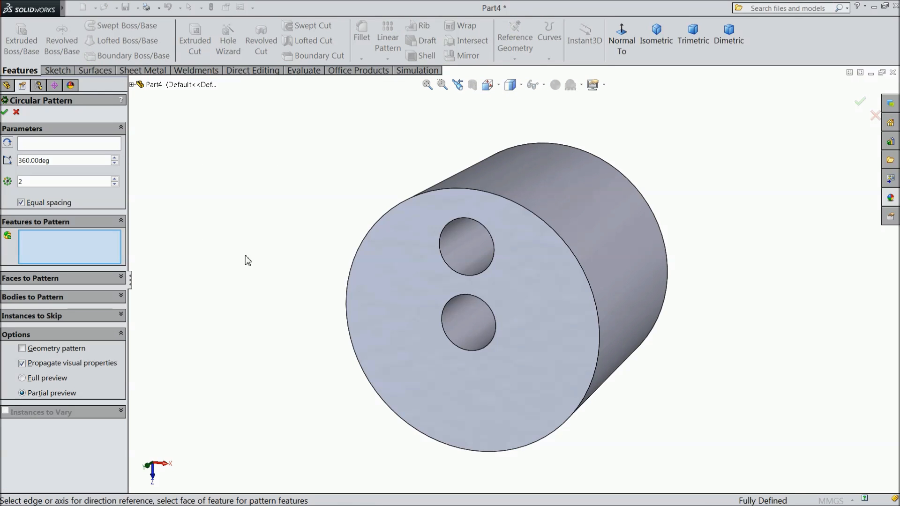
click(462, 257)
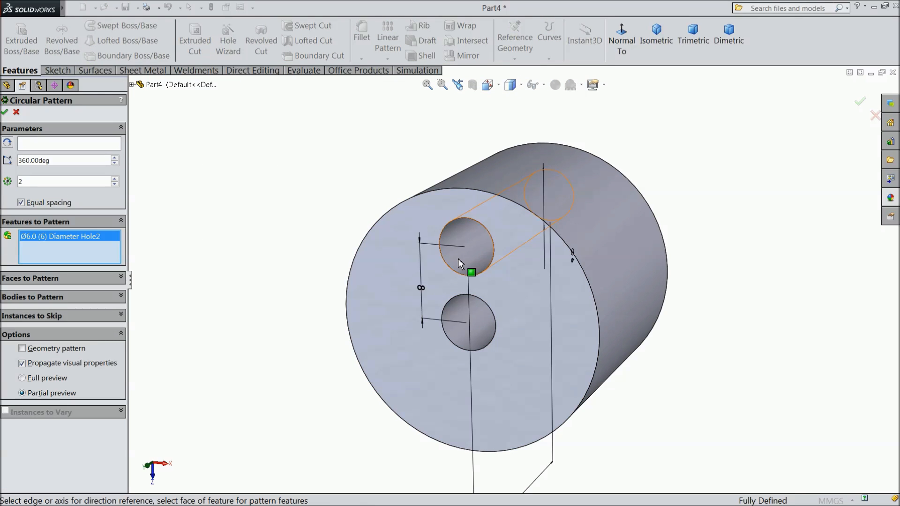
click(65, 148)
click(593, 237)
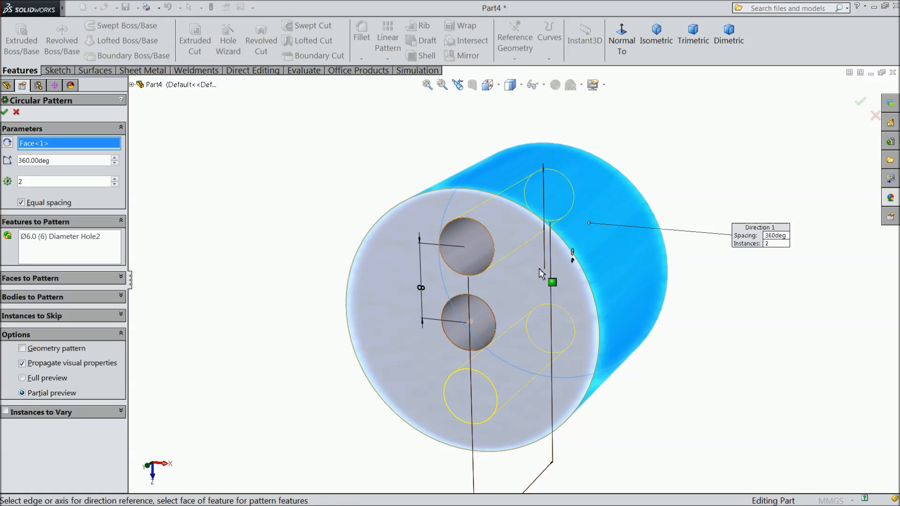
click(115, 180)
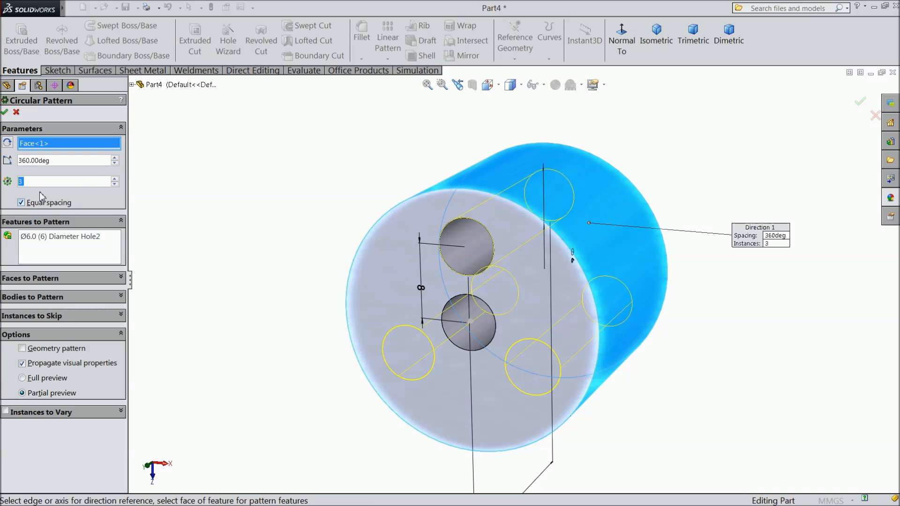
click(5, 113)
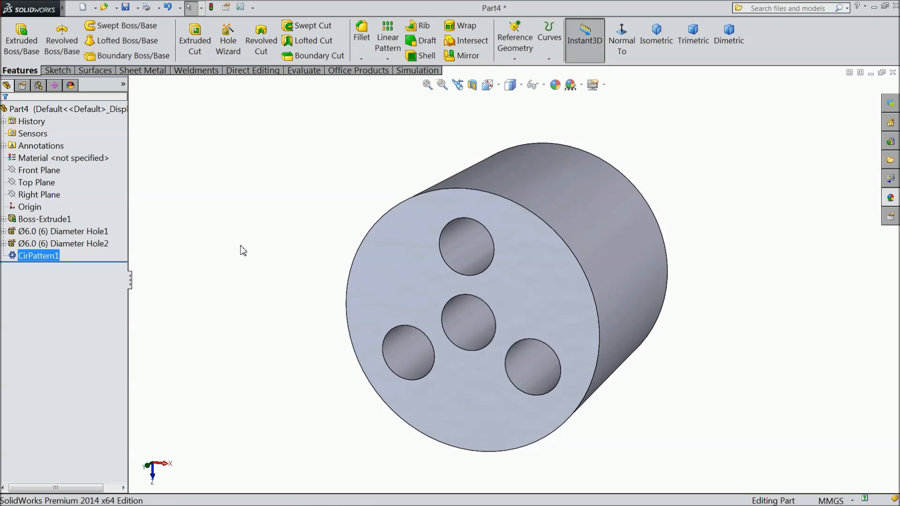
Step: Apply the polished brass appearance to the patterned holes and the whole part
click(887, 201)
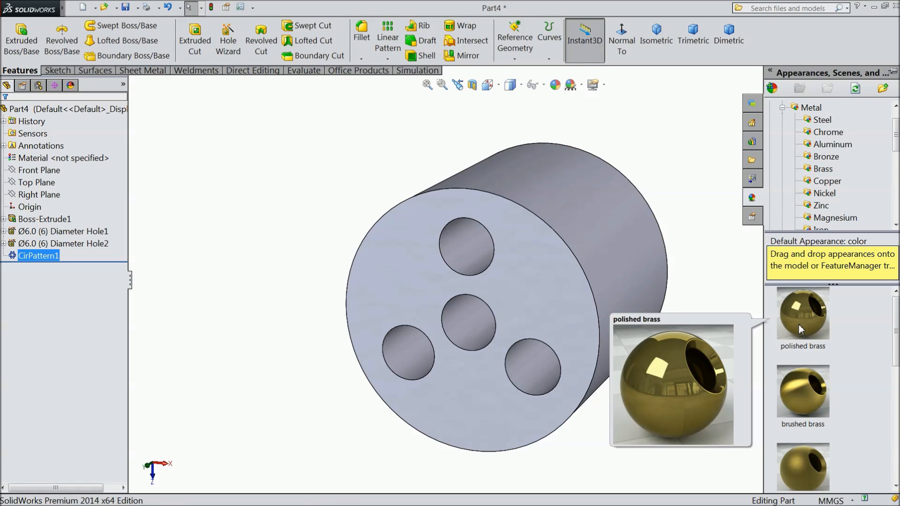
click(800, 328)
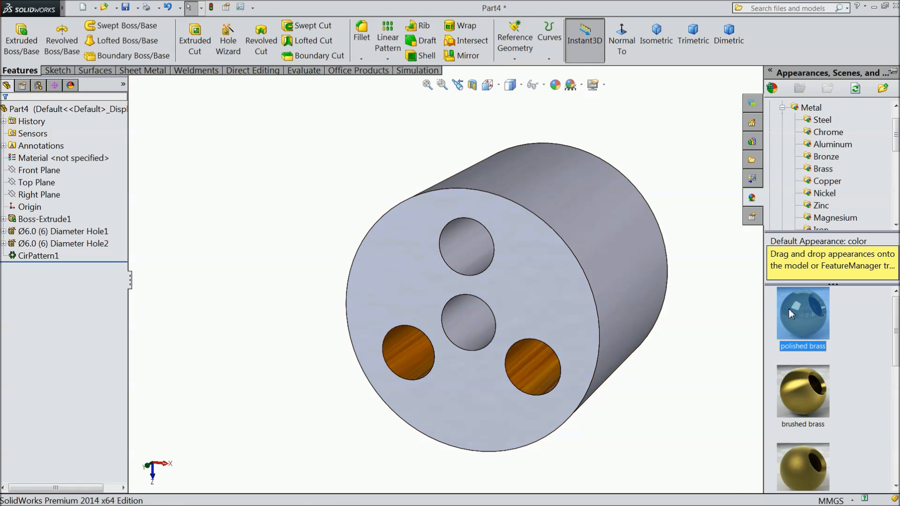
click(798, 310)
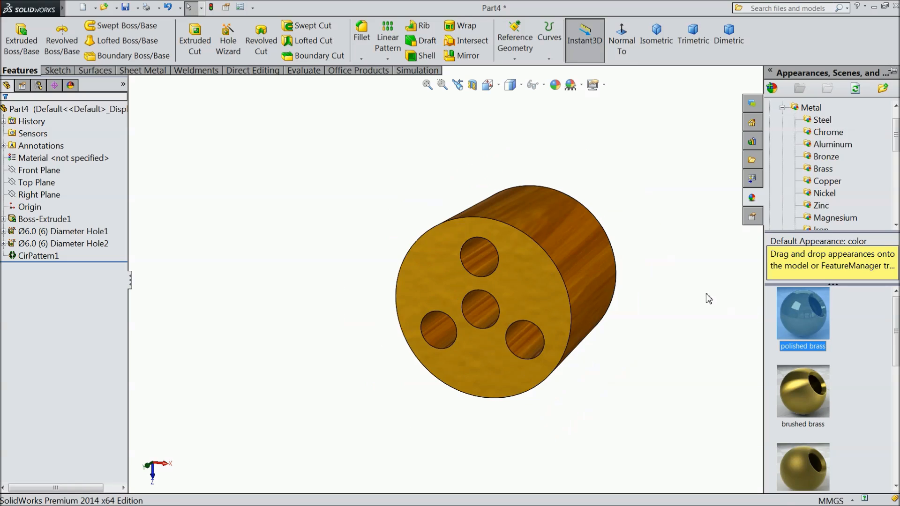
middle_drag(697, 289, 661, 327)
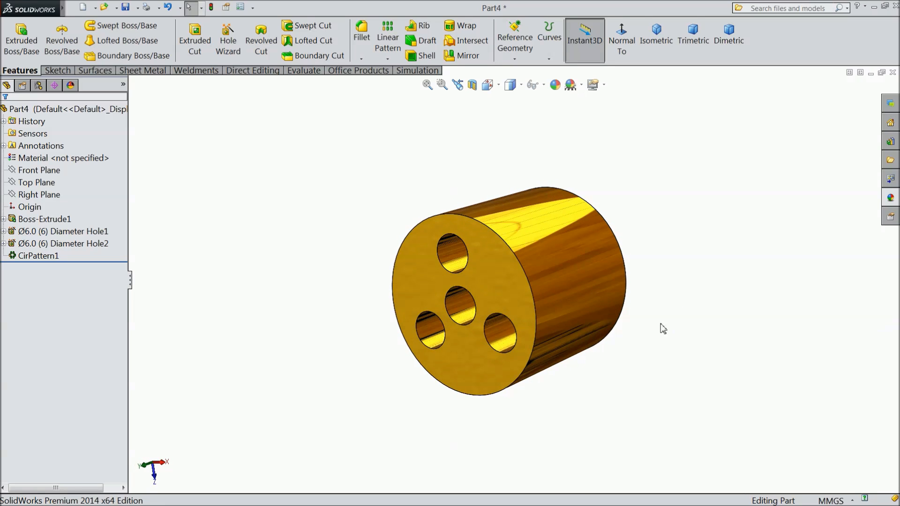
scroll(549, 309, down, 4)
middle_drag(566, 296, 643, 275)
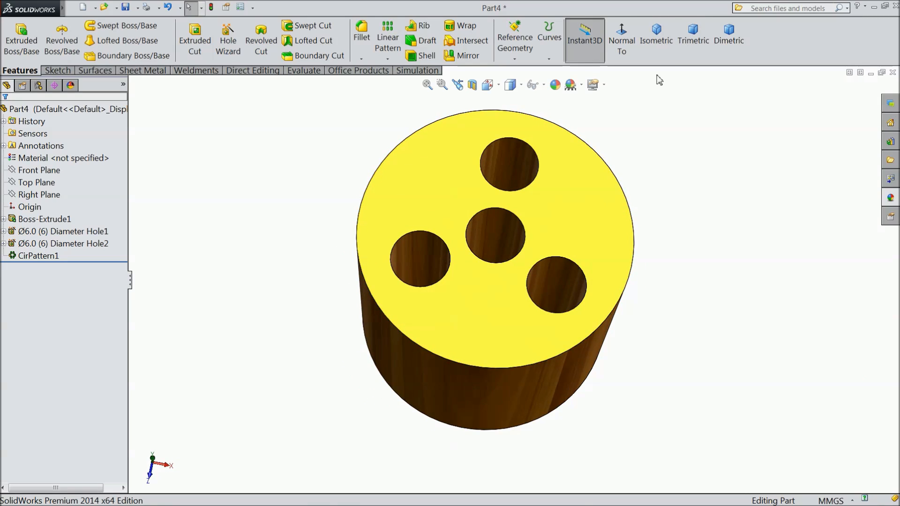
click(657, 35)
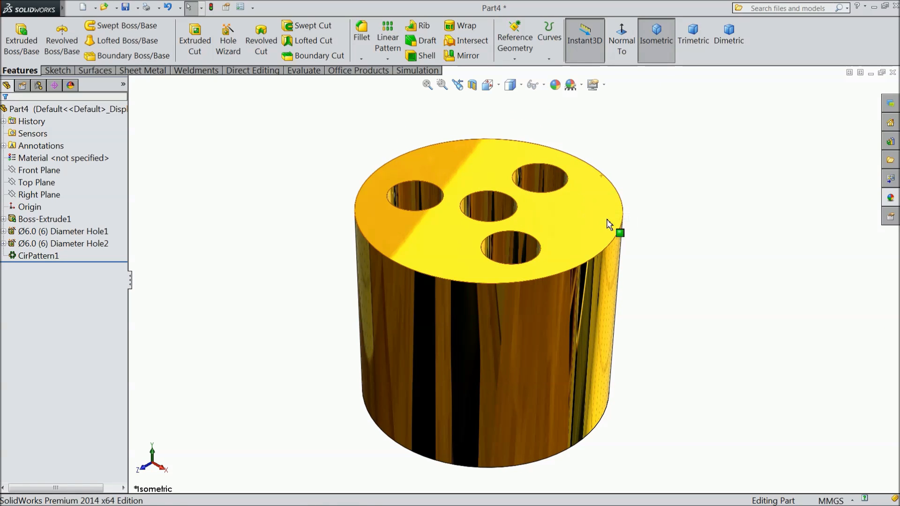
middle_drag(646, 274, 643, 261)
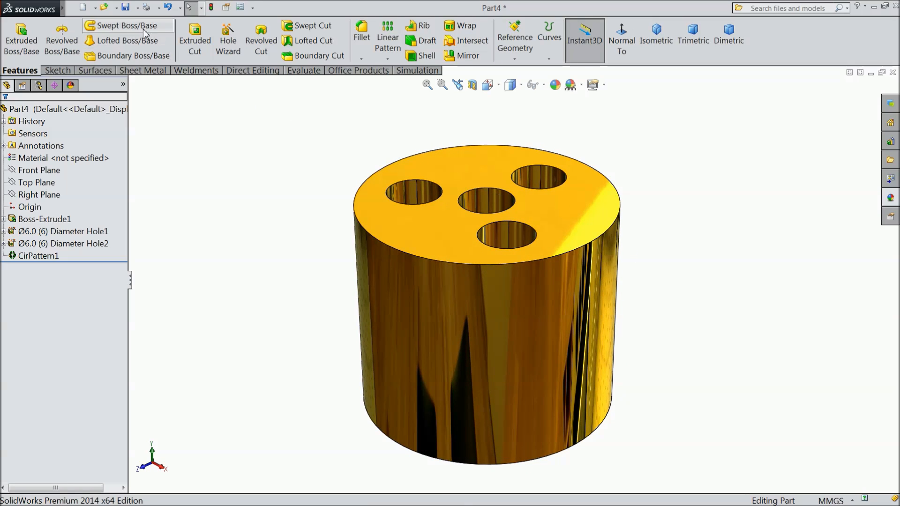
Step: Save the part as "cylinder verticle" in the elbow engine folder
key(ctrl+s)
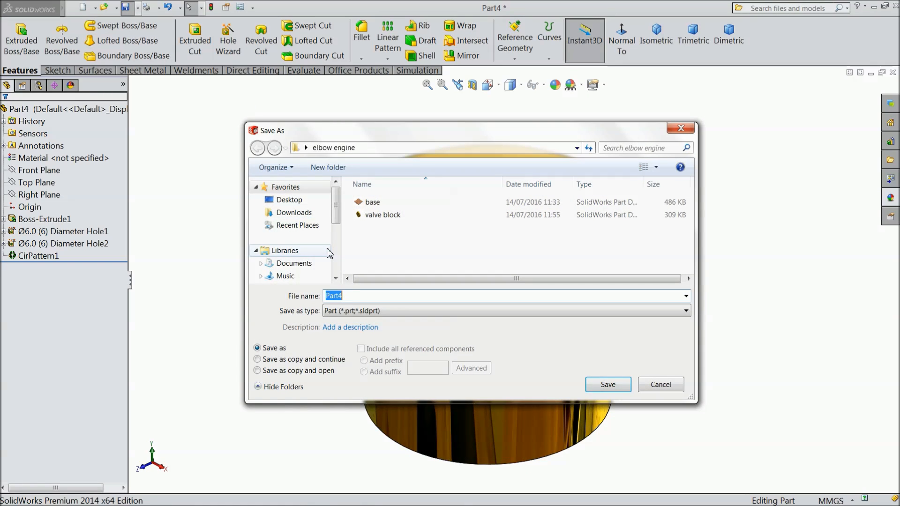
text(cylinder)
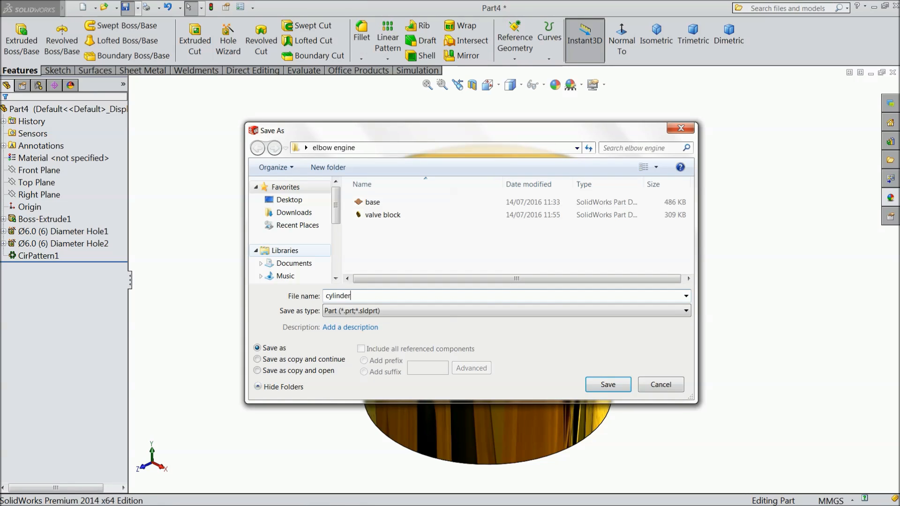
text( verticle)
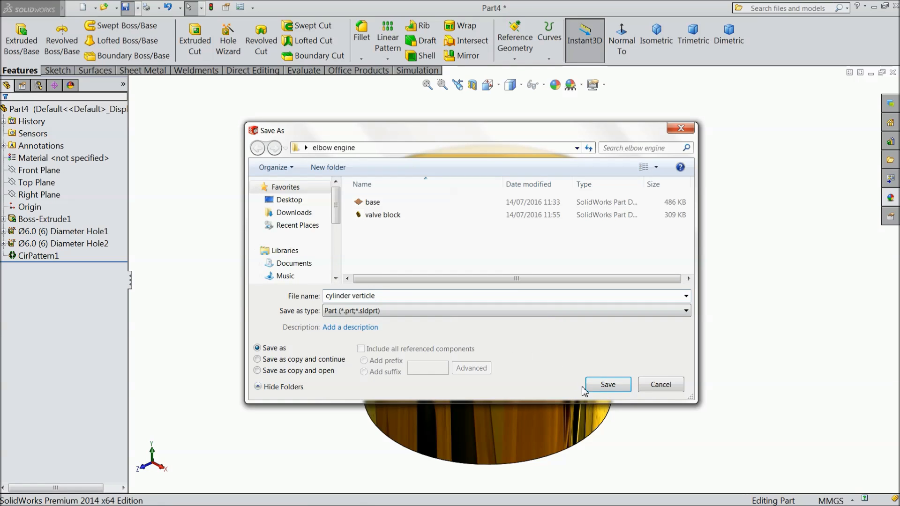
click(608, 385)
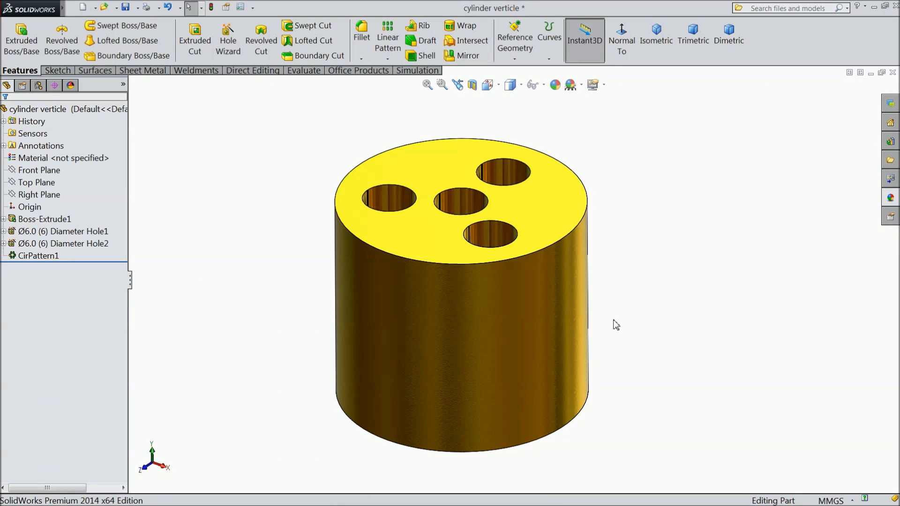
Step: Set the diameter of the cylinder's base sketch circle to 28.5 mm
mouse_move(613, 317)
middle_down()
mouse_move(613, 258)
mouse_move(606, 331)
middle_up()
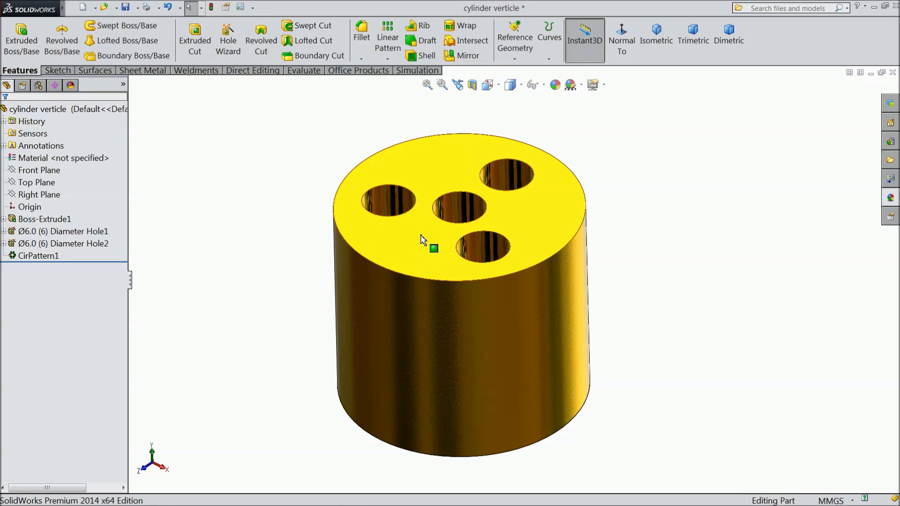
click(4, 219)
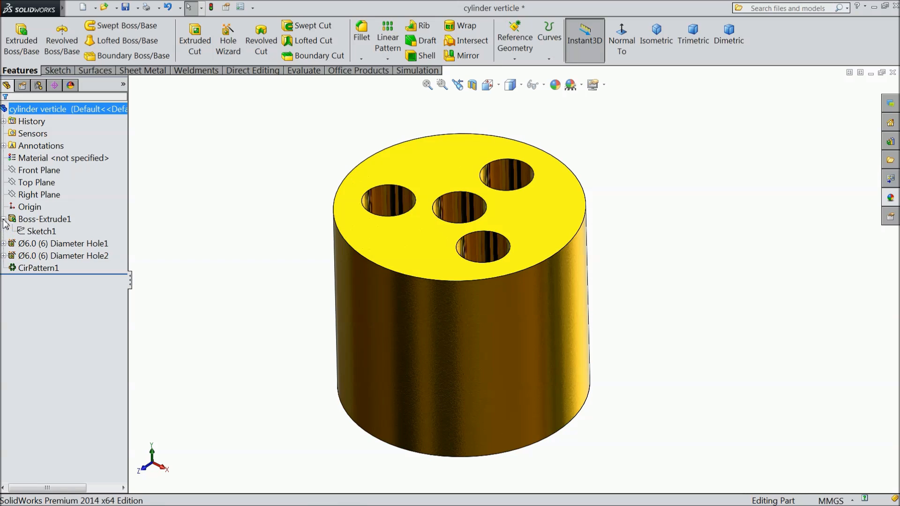
click(19, 231)
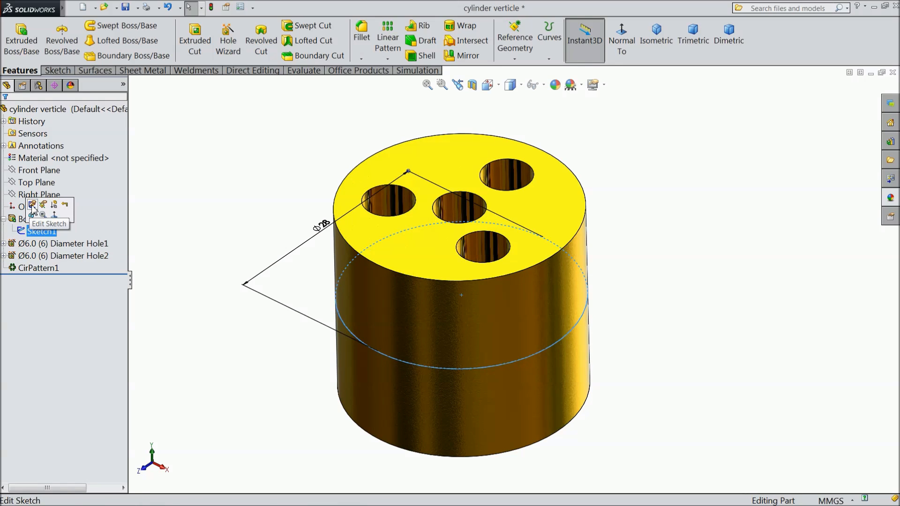
double_click(323, 226)
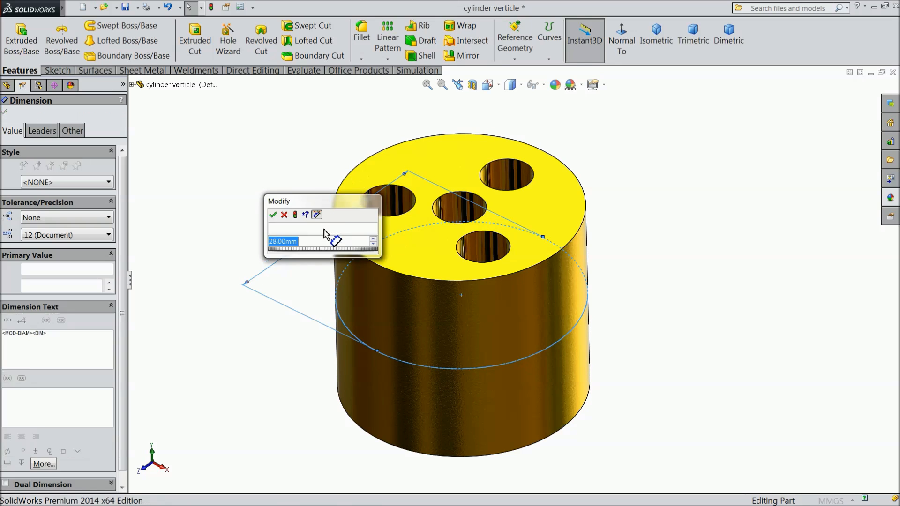
text(28.5)
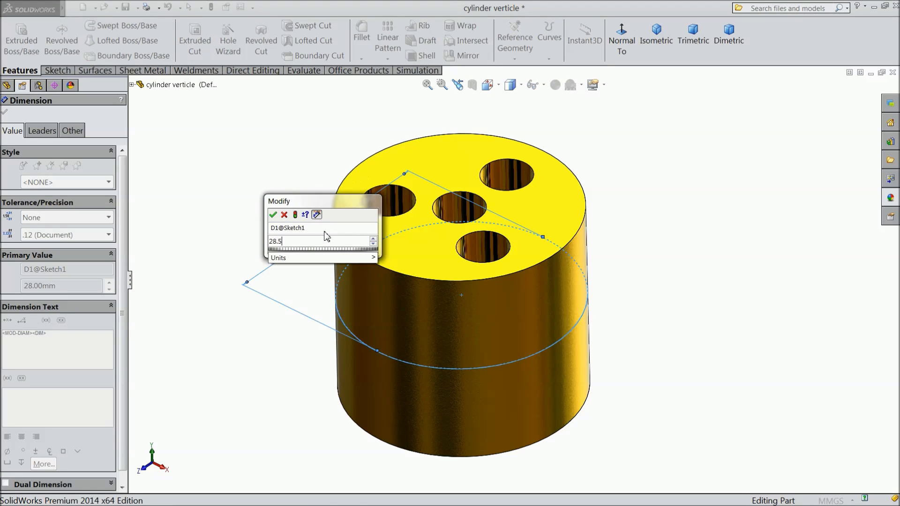
click(273, 216)
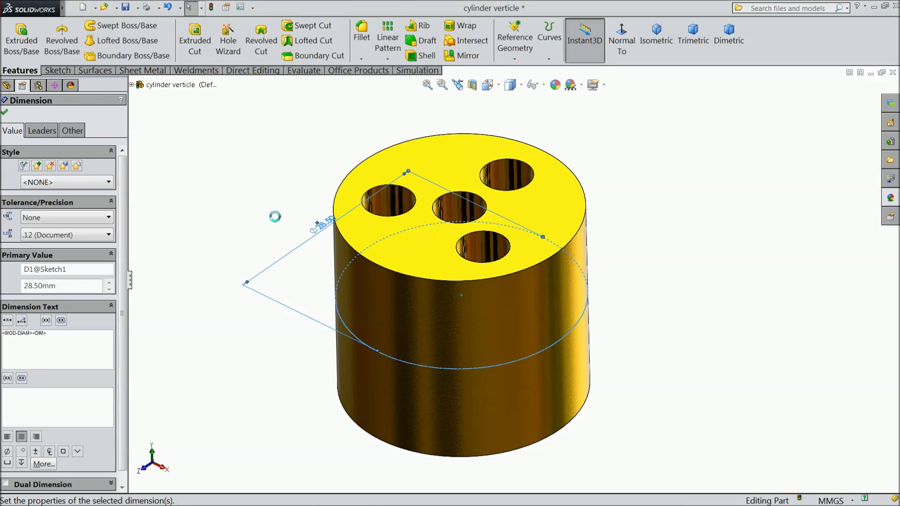
click(5, 114)
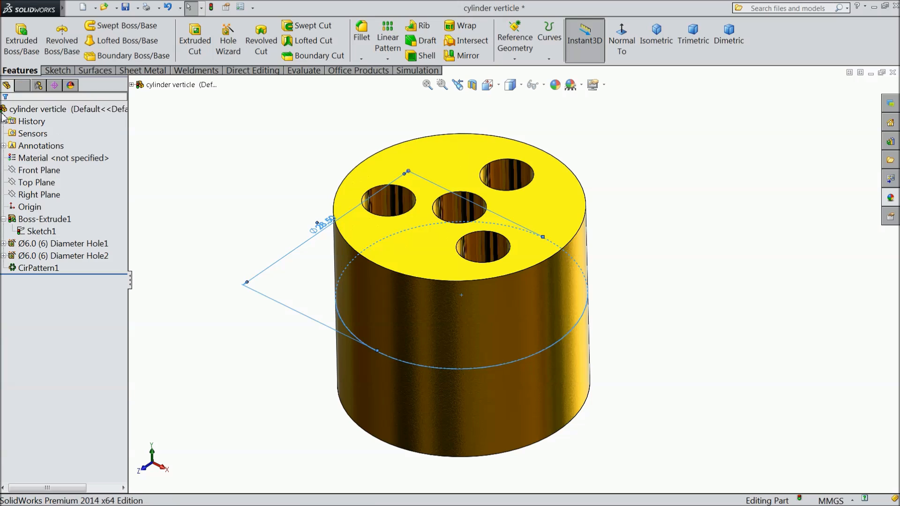
Step: Set the cylinder's mid-plane extrusion depth to 30 mm
click(14, 221)
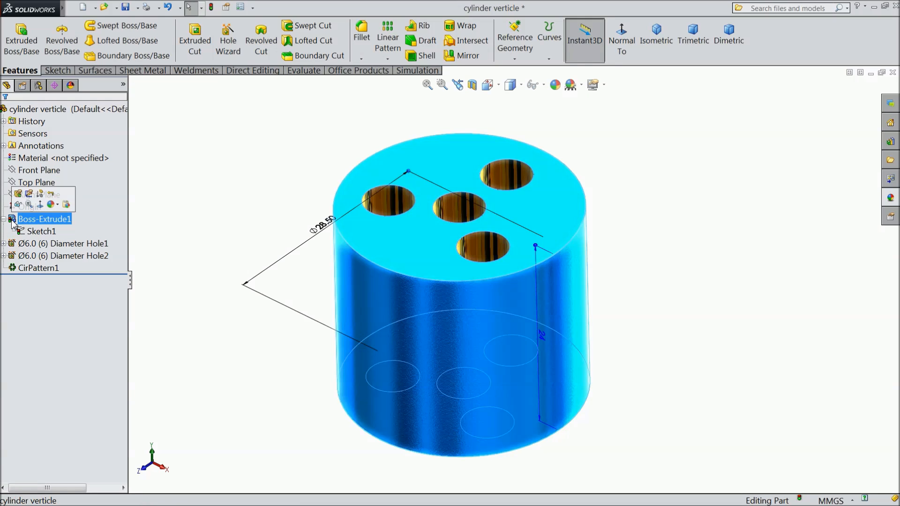
click(23, 201)
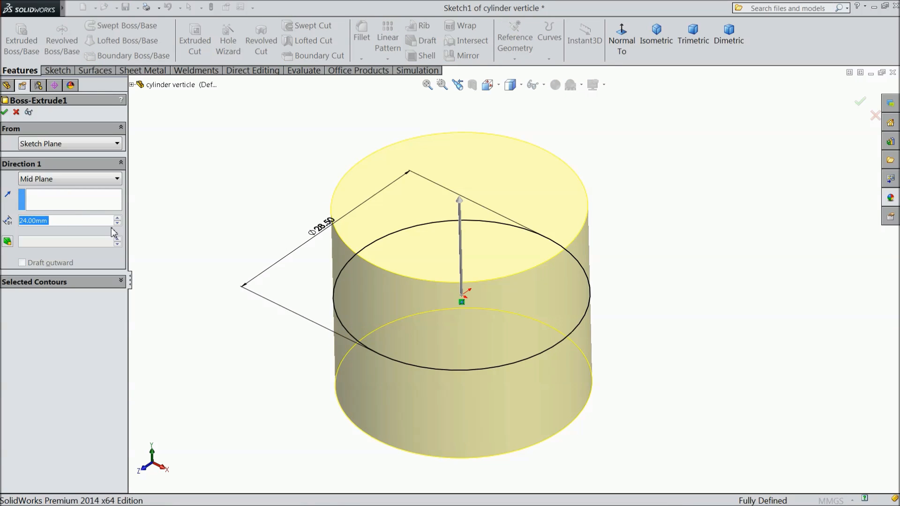
text(30)
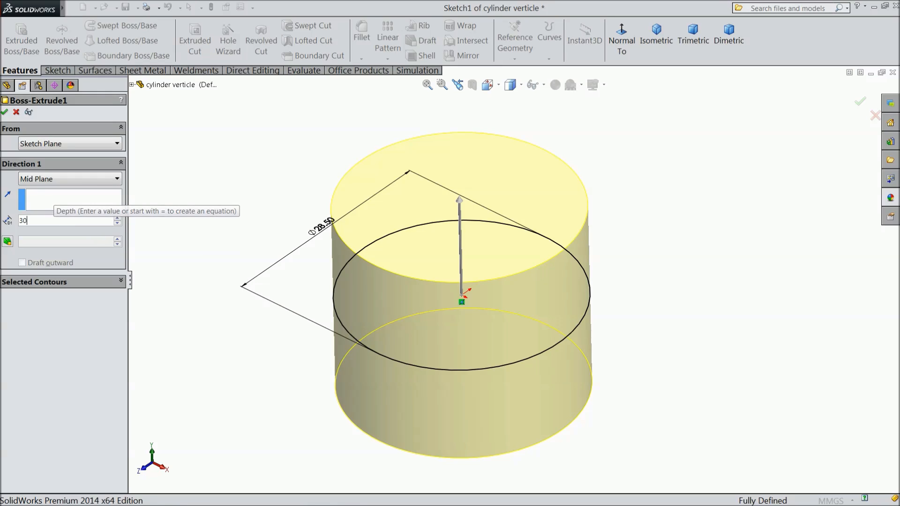
key(Return)
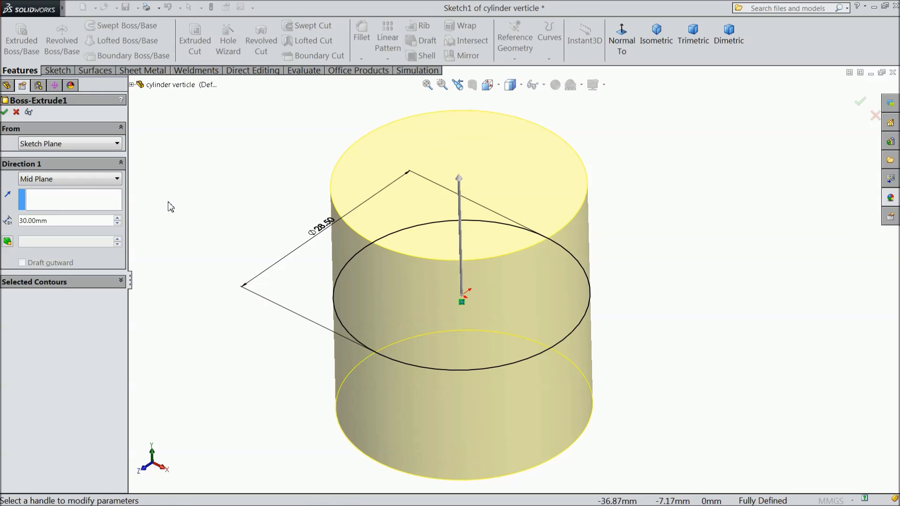
click(4, 113)
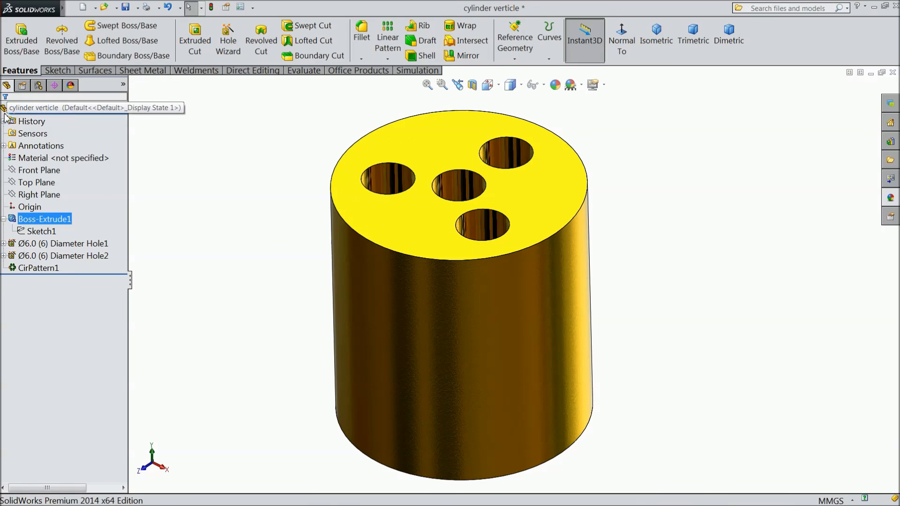
click(3, 219)
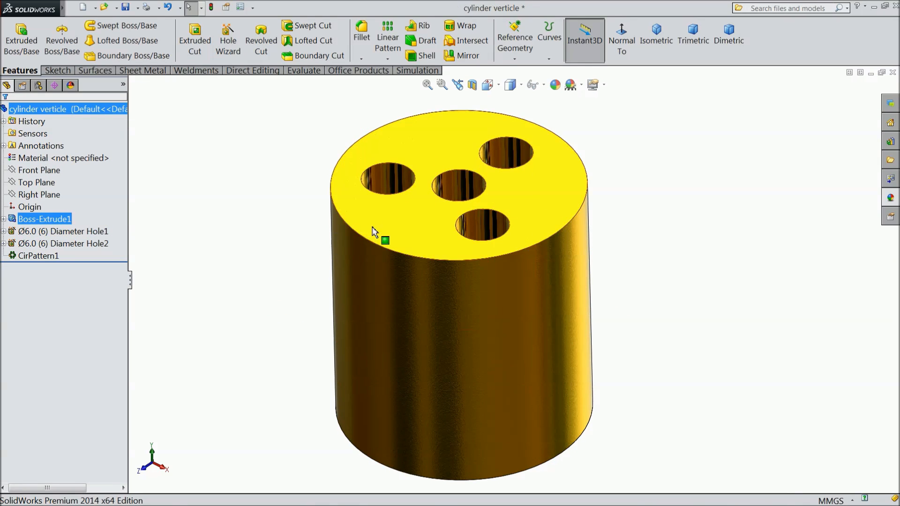
Step: Start a sketch on the cylinder's top face and convert its outer circular edge into sketch geometry
click(400, 232)
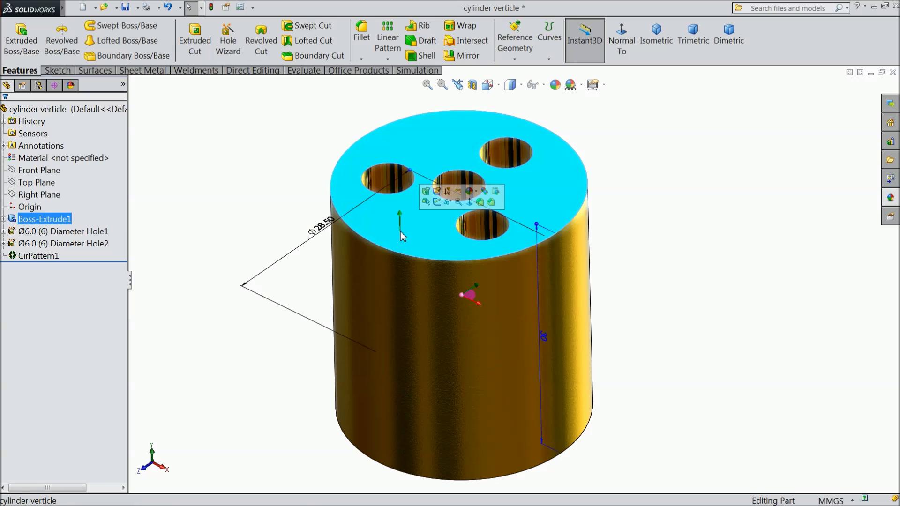
click(437, 202)
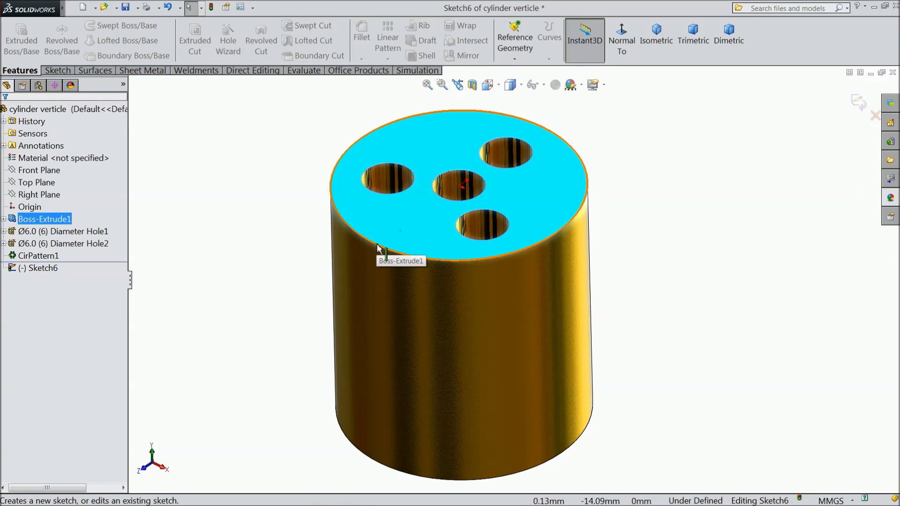
click(58, 70)
click(200, 40)
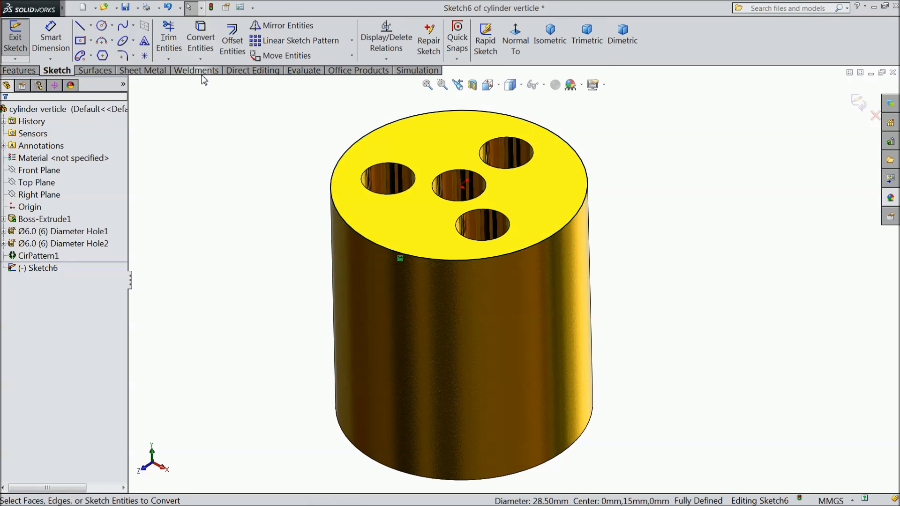
Step: Sketch a circle of about 16.25 mm radius around the cylinder, centred on the origin of the top face
click(101, 25)
middle_drag(300, 141, 298, 206)
scroll(474, 239, down, 3)
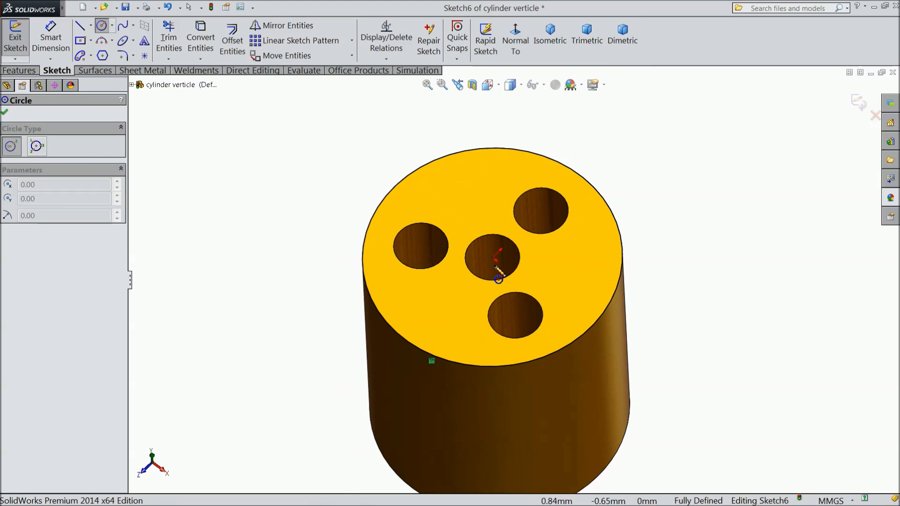
click(492, 257)
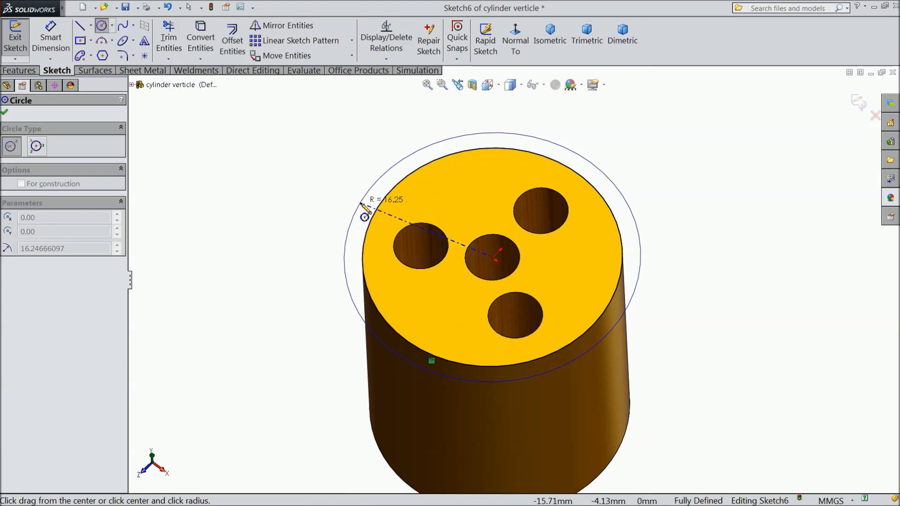
click(362, 201)
Step: Dimension the new outer circle to a diameter of 30 mm
click(50, 38)
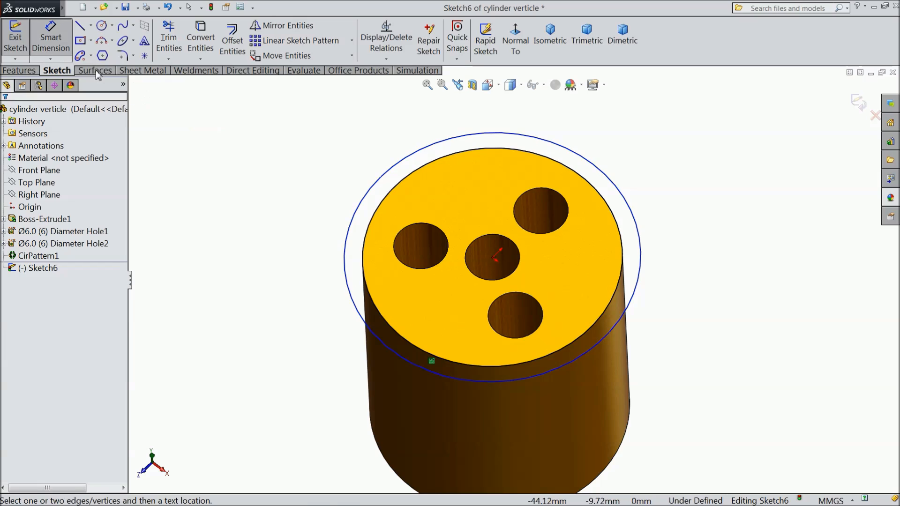
click(347, 244)
click(314, 196)
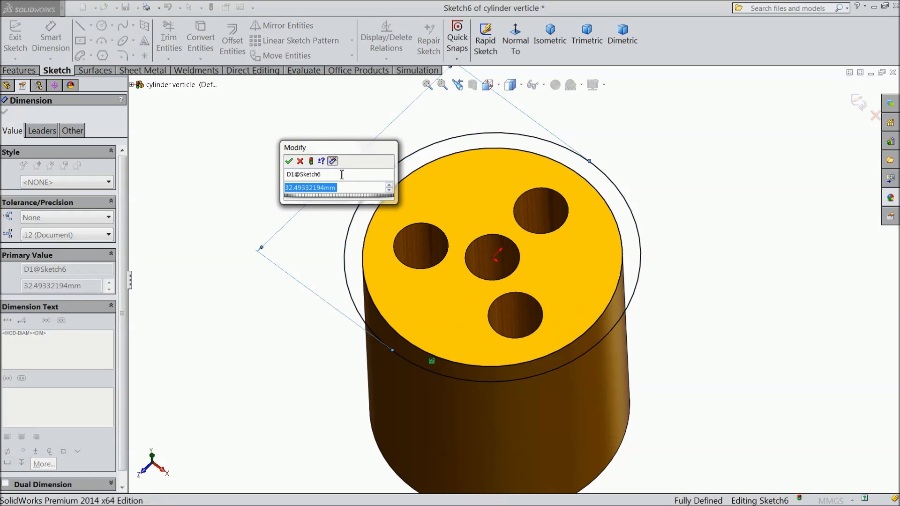
text(30)
click(290, 162)
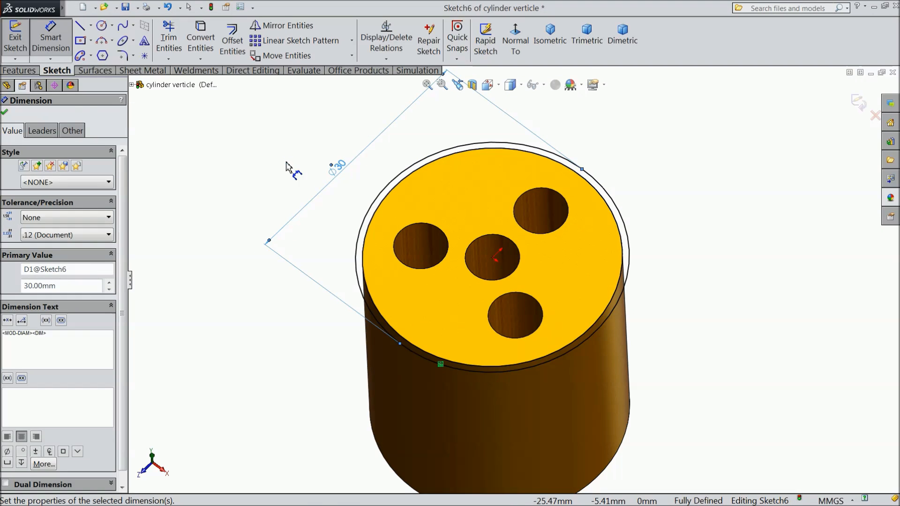
click(5, 113)
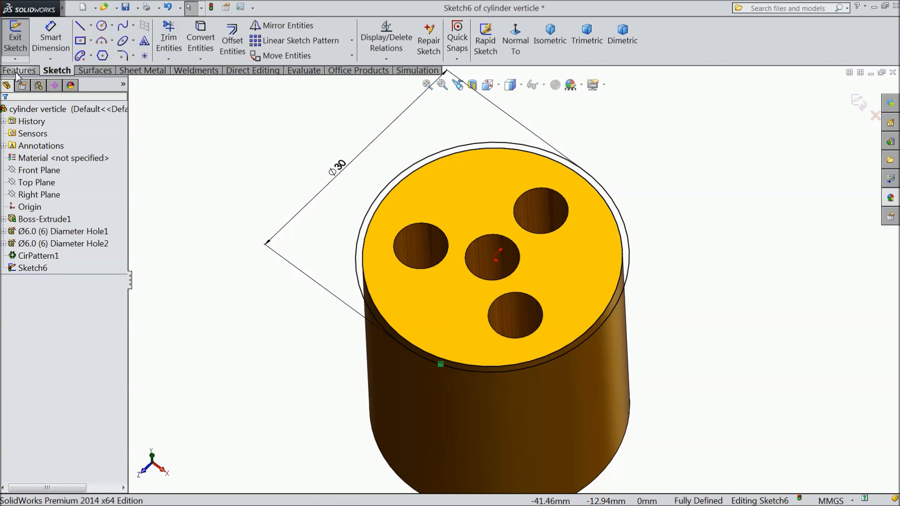
Step: Extrude the ring between the two circles 12 mm blind, reversed down along the cylinder and merged with the body
click(19, 70)
click(23, 52)
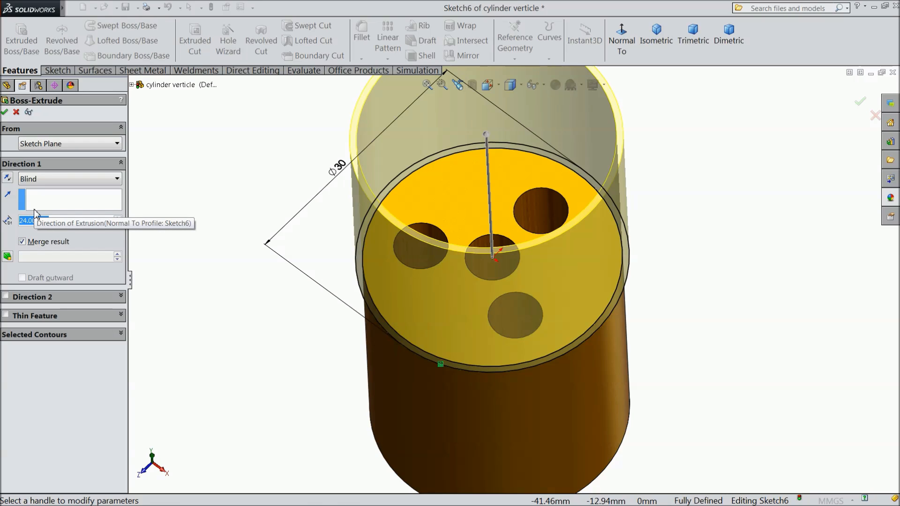
text(12)
key(Return)
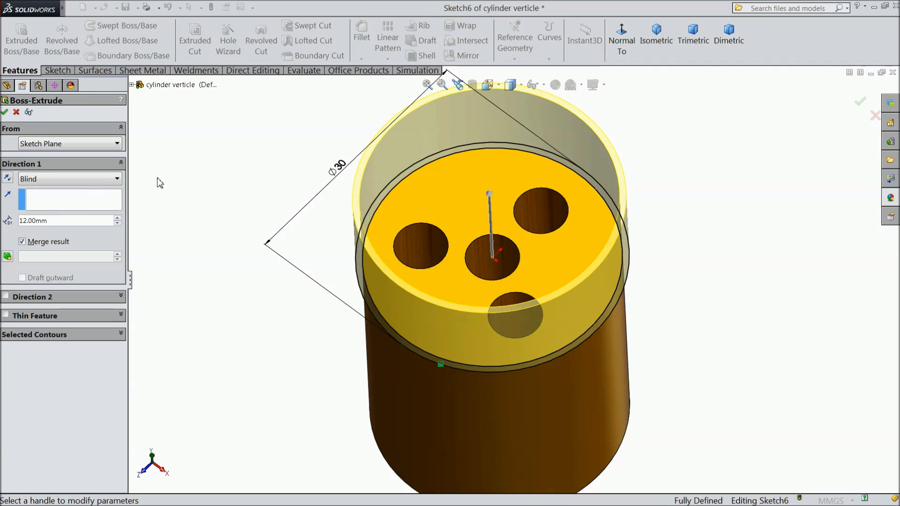
click(7, 181)
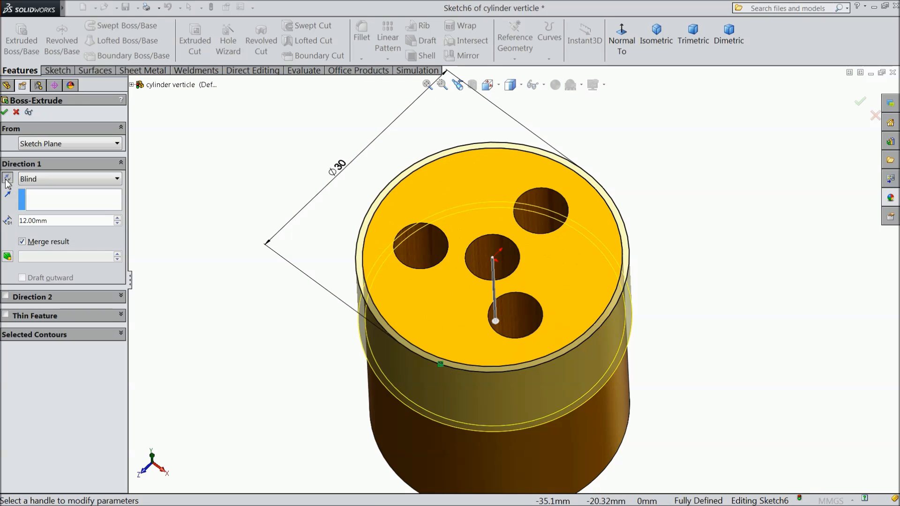
click(4, 111)
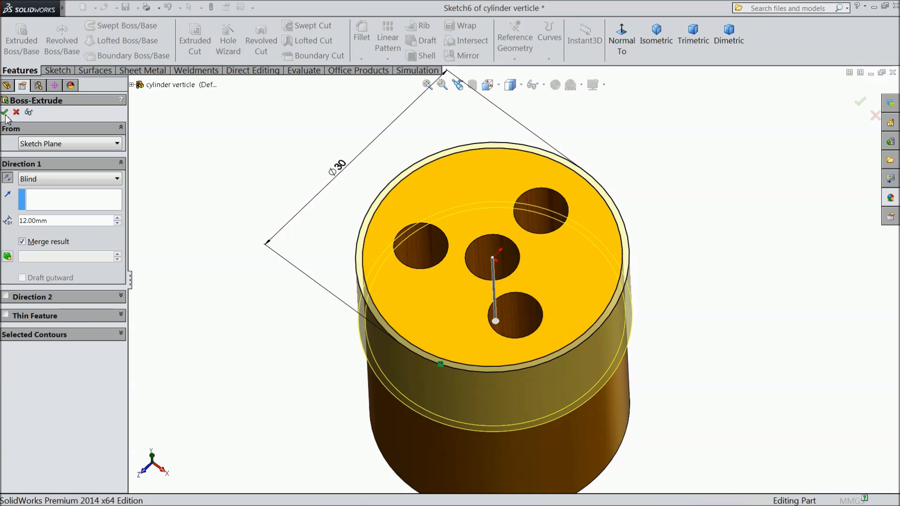
scroll(277, 255, up, 3)
middle_drag(278, 256, 526, 325)
scroll(616, 366, down, 2)
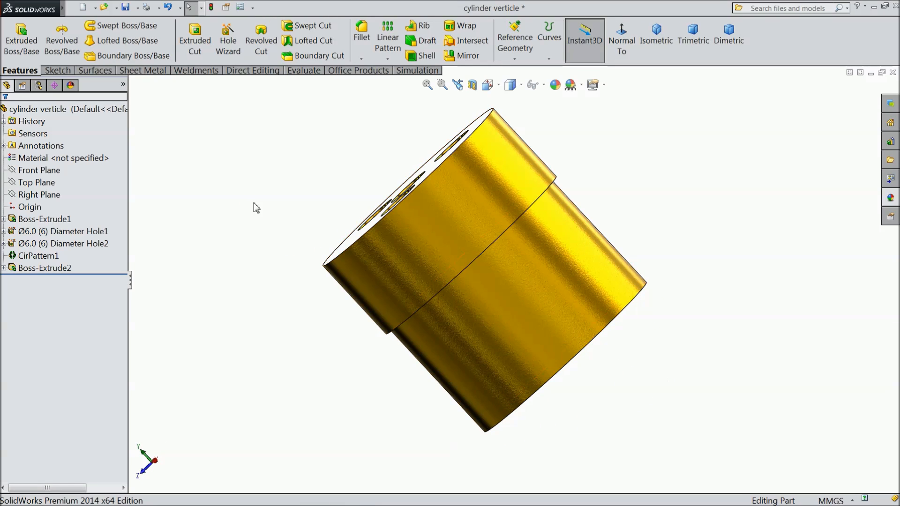
Step: Try the polished brass appearance on the whole part and replace it with cast brass
click(115, 111)
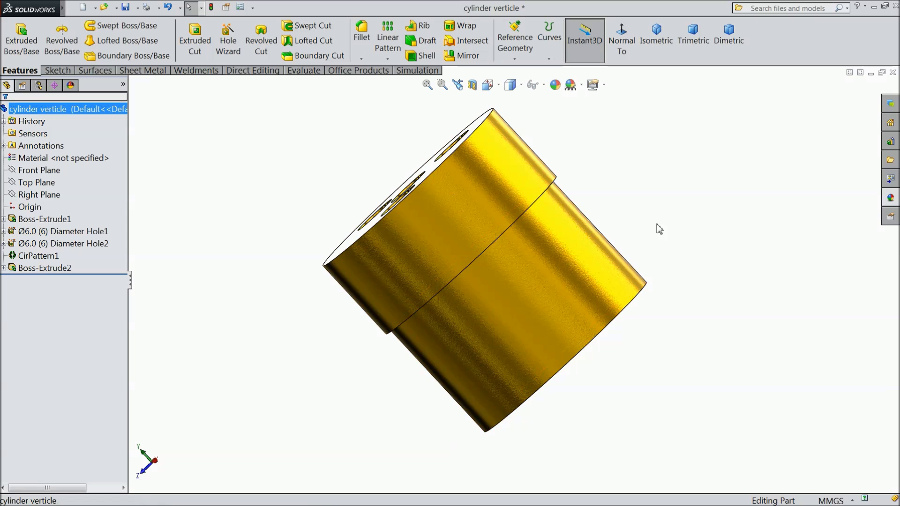
click(886, 204)
double_click(814, 311)
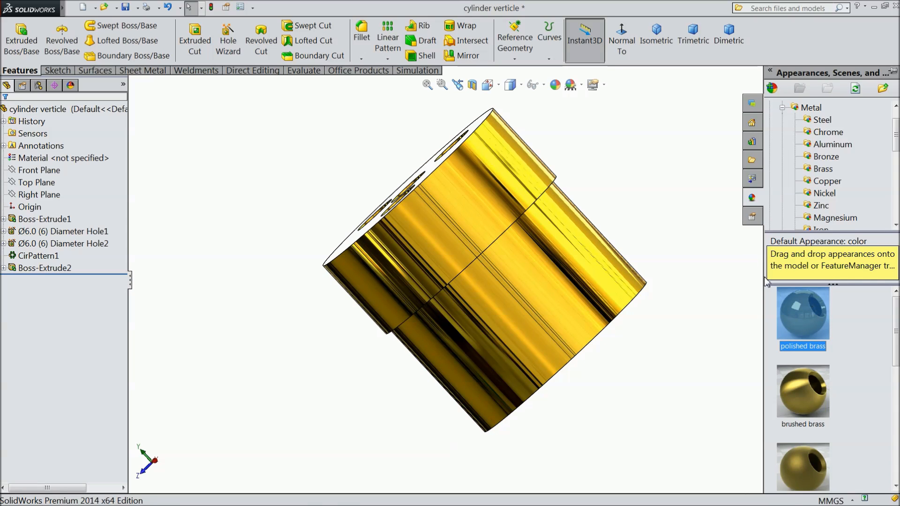
middle_drag(685, 190, 655, 282)
drag(898, 351, 899, 462)
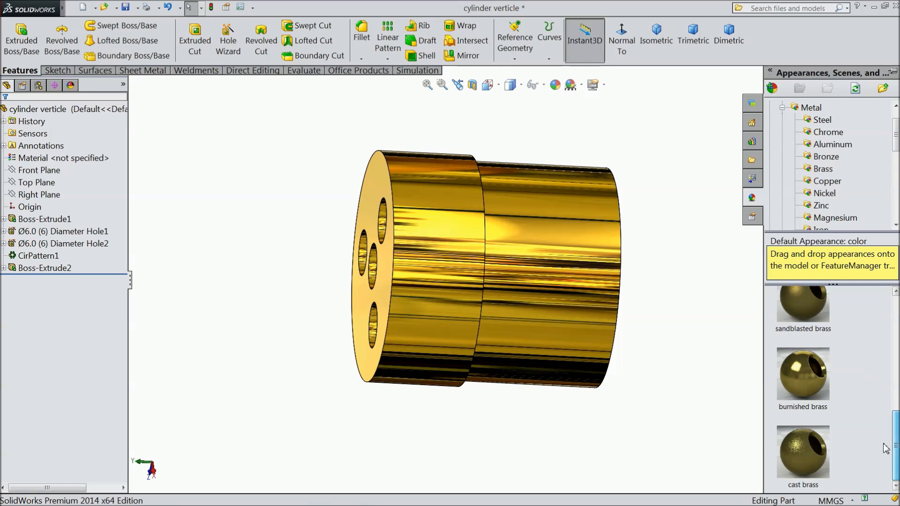
double_click(818, 453)
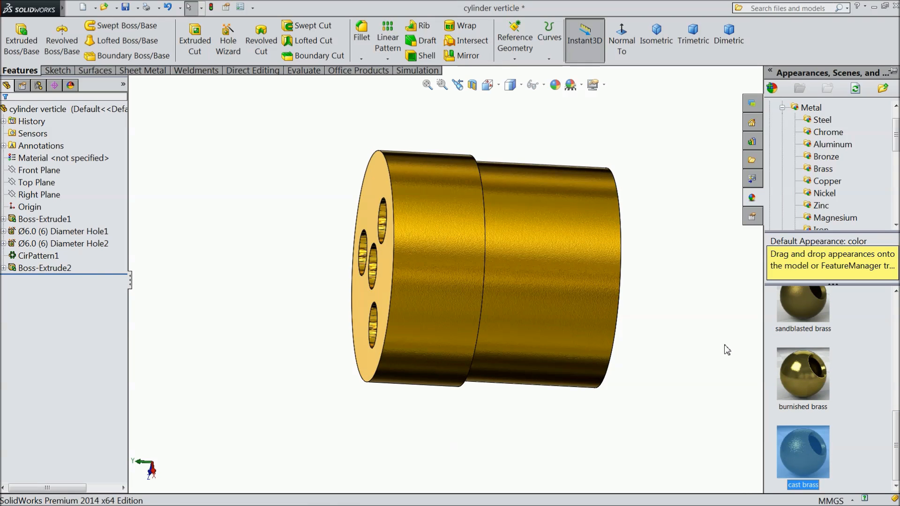
middle_drag(684, 316, 739, 257)
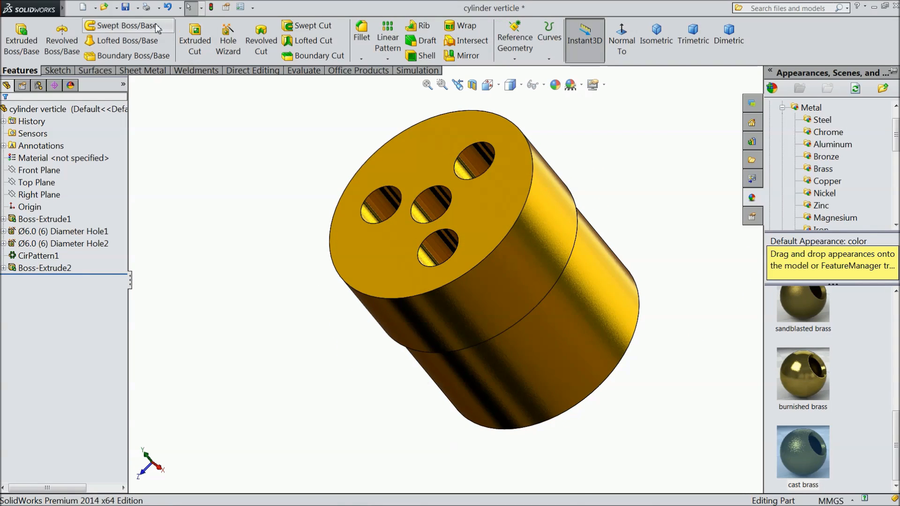
Step: Save the part under the new name "cylinder horozontal" in the elbow engine folder
click(138, 8)
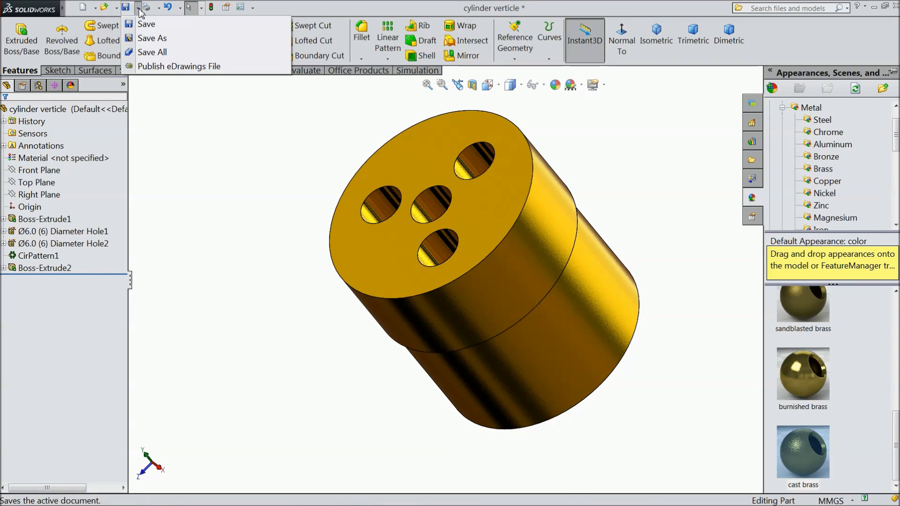
click(155, 40)
click(381, 297)
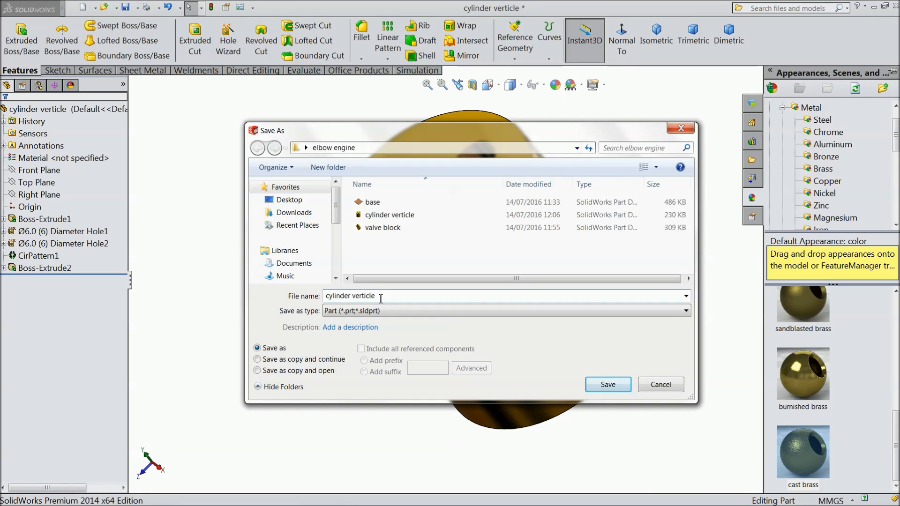
key(BackSpace)
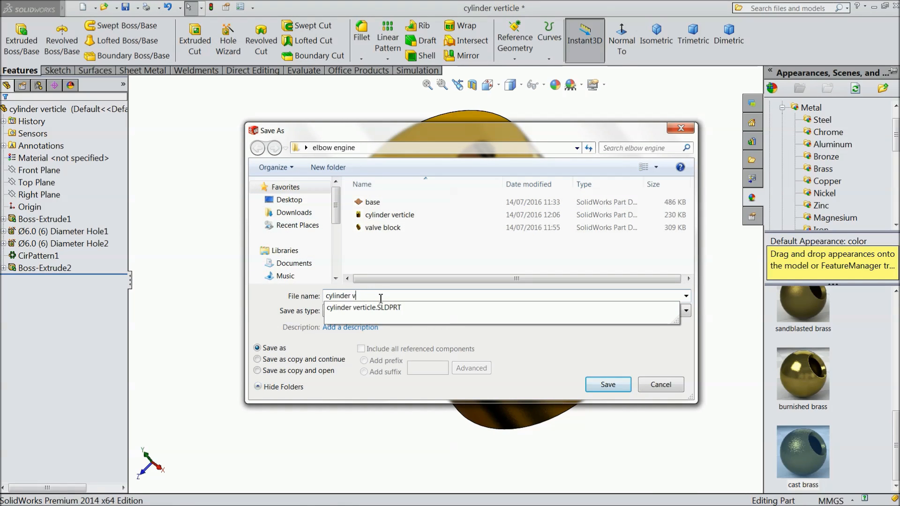
text(horozontal)
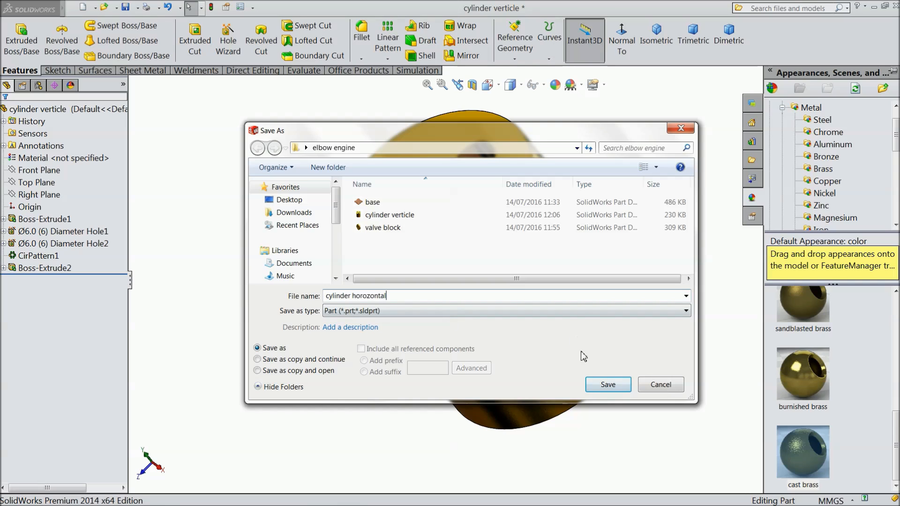
click(607, 385)
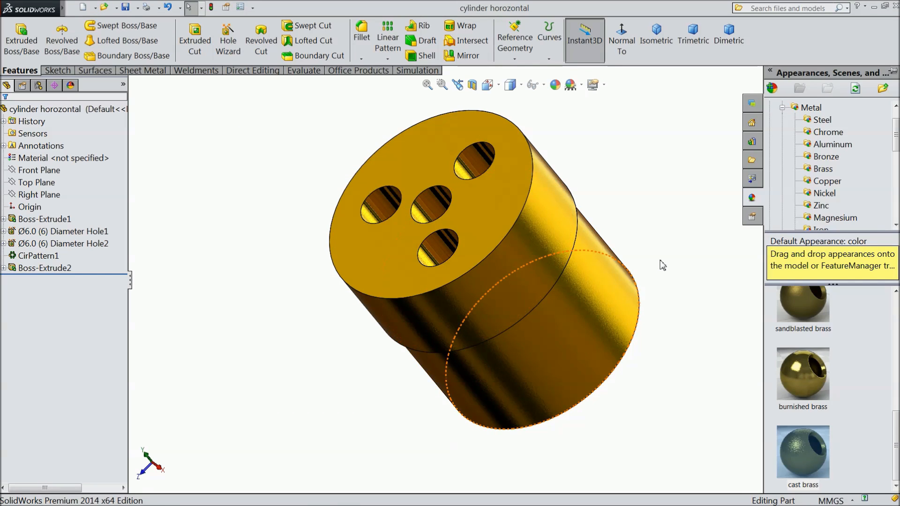
scroll(604, 236, down, 1)
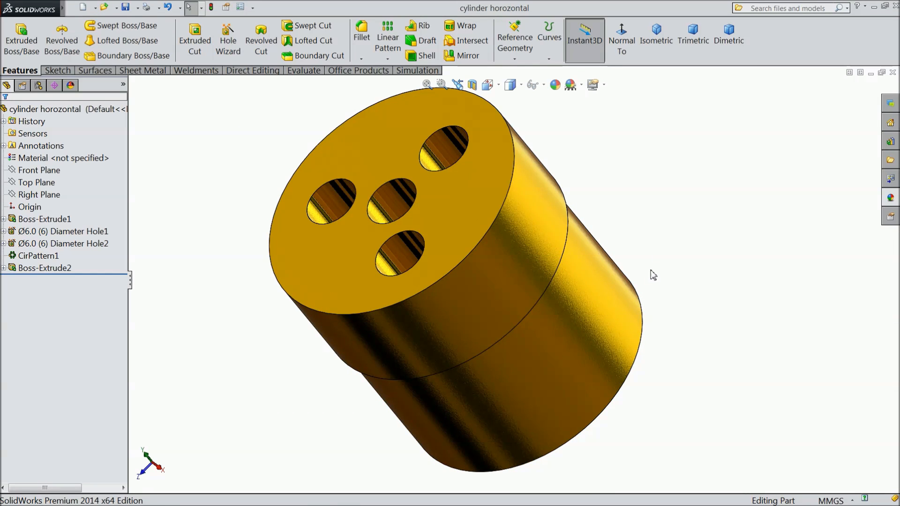
middle_drag(660, 390, 646, 299)
middle_drag(608, 247, 389, 282)
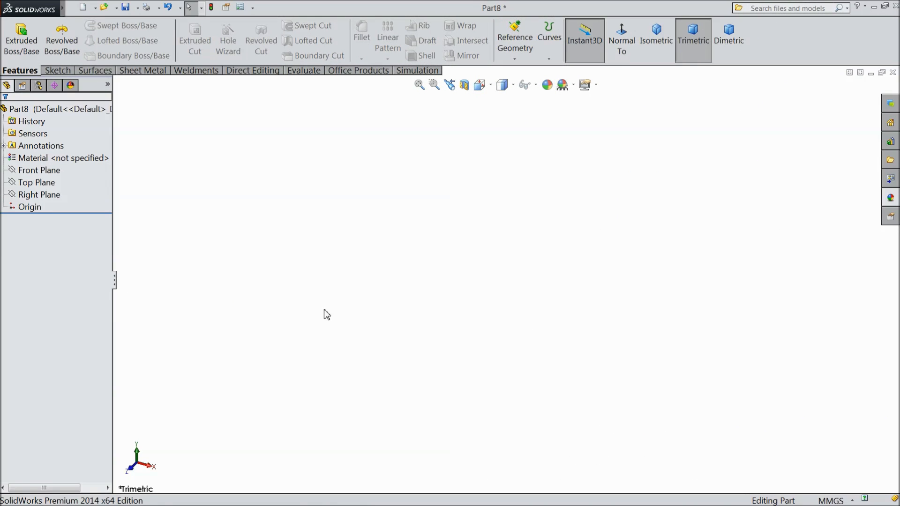
Step: Start a sketch on the Front Plane and draw a circle of about 26.26 mm radius, centred about 72 mm directly above the origin
click(46, 182)
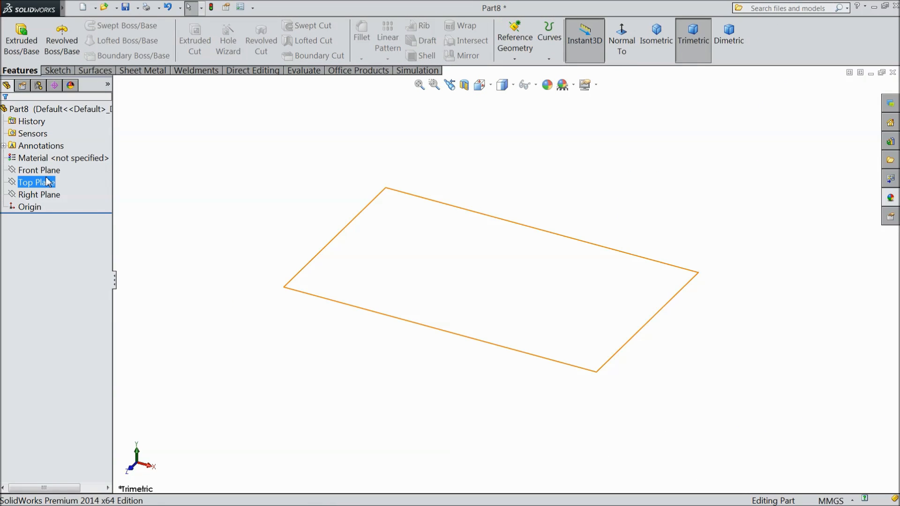
click(42, 171)
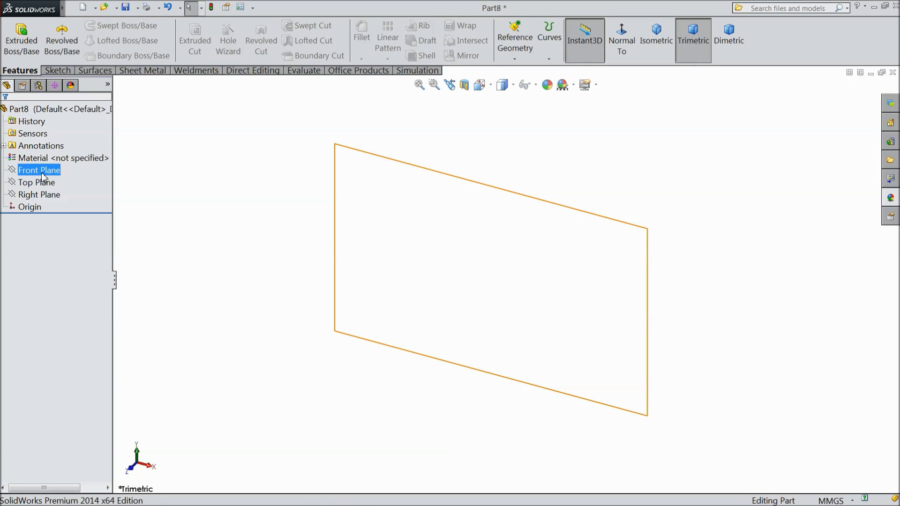
click(49, 159)
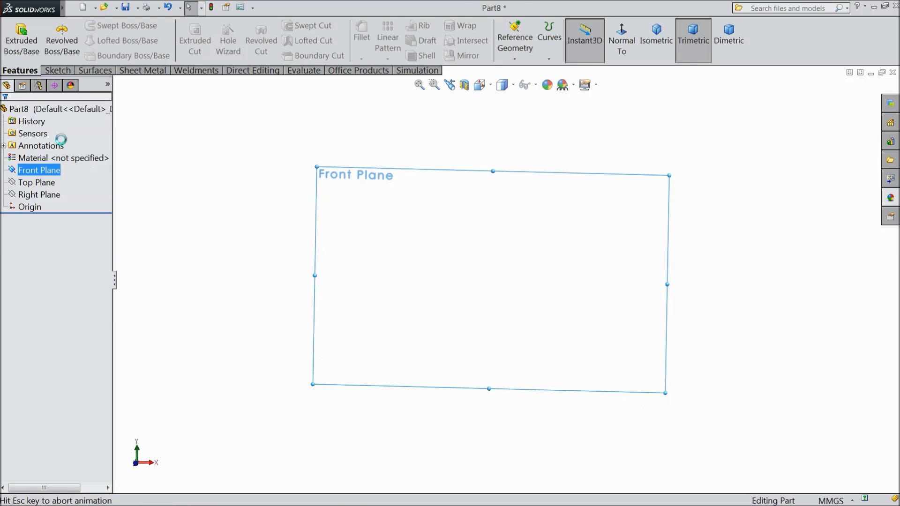
click(57, 70)
click(103, 26)
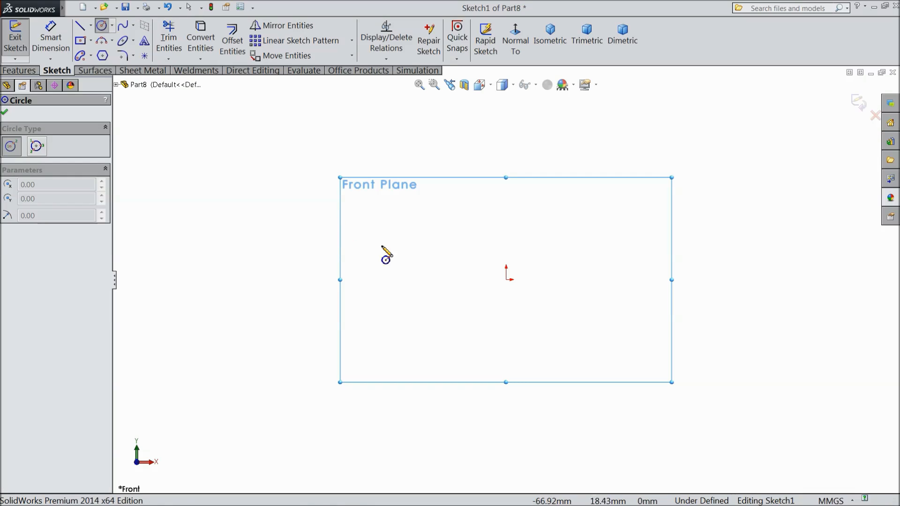
click(506, 146)
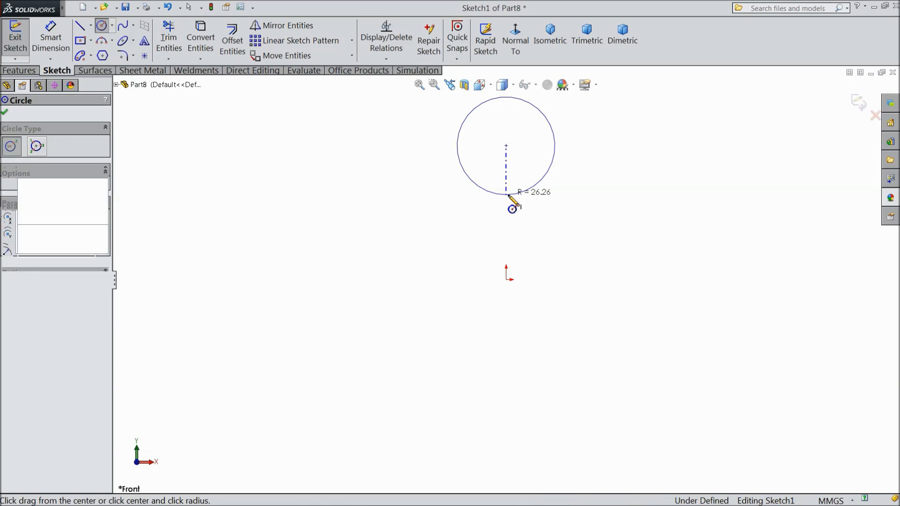
click(511, 194)
Step: Sketch a vertical centerline from the top of the circle down to the origin
click(91, 27)
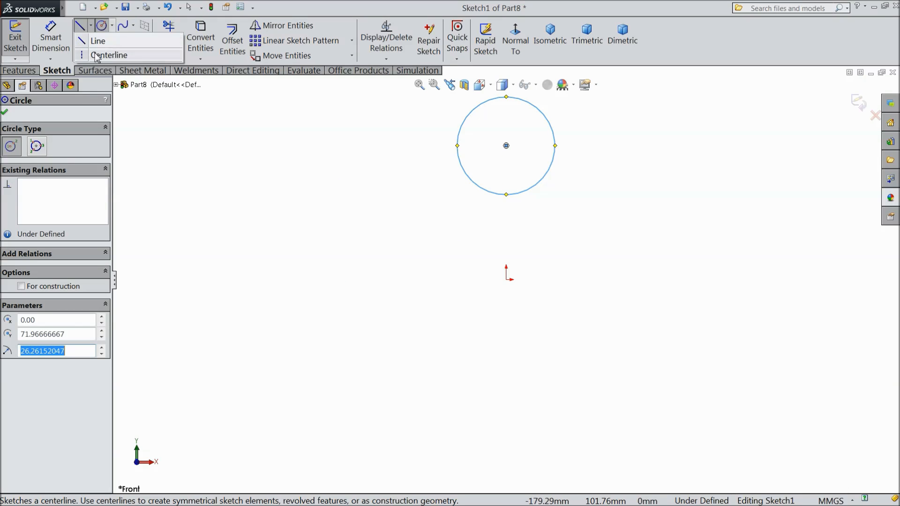
click(113, 56)
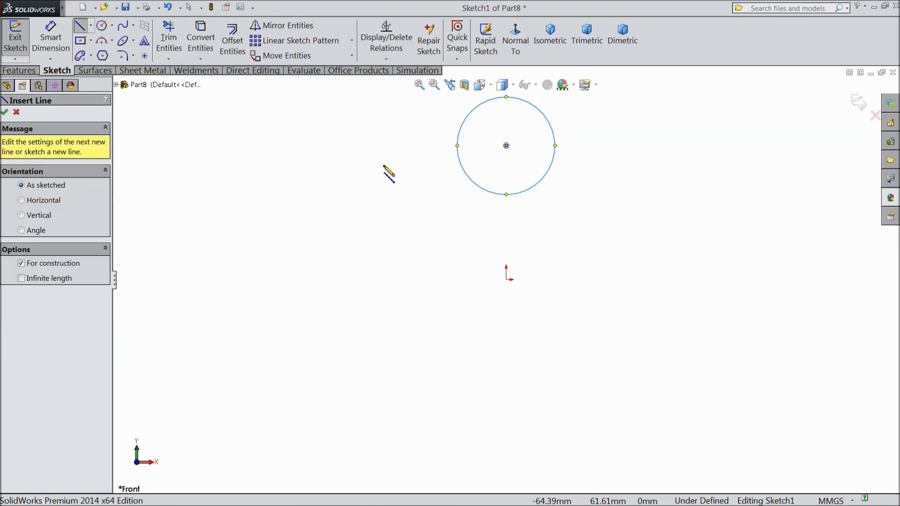
click(506, 97)
click(506, 280)
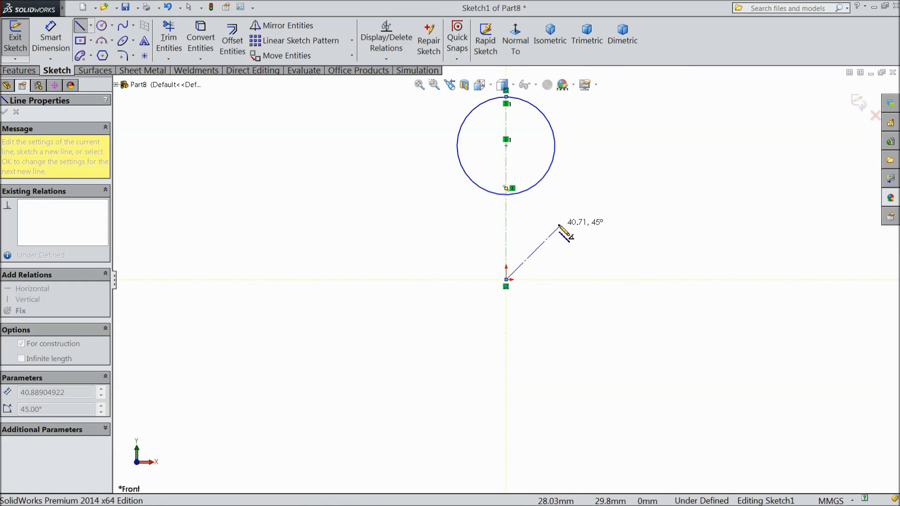
right_click(560, 227)
click(582, 93)
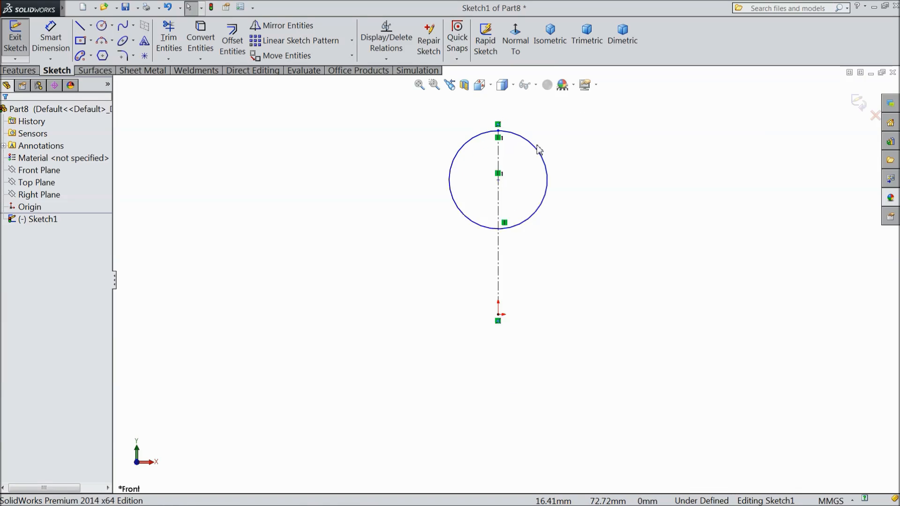
Step: Dimension the vertical centerline to a length of 70 mm
scroll(539, 149, down, 1)
click(62, 35)
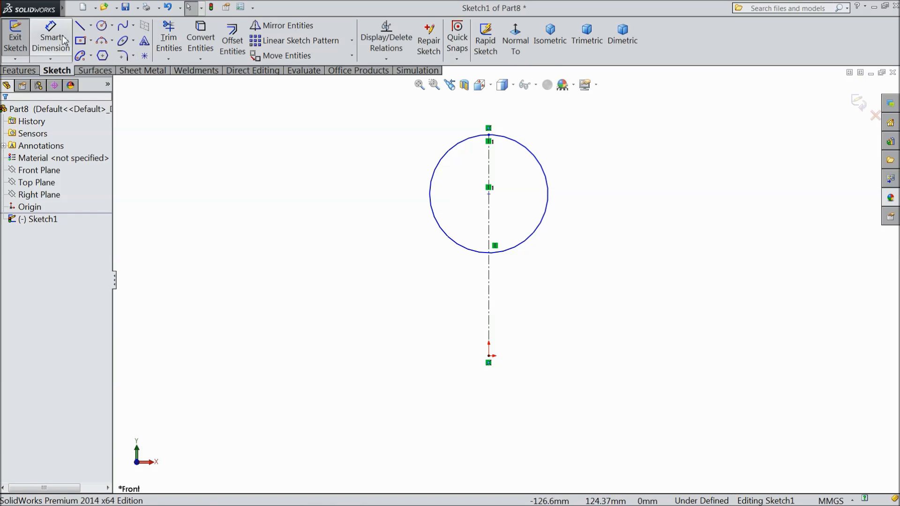
click(491, 278)
click(335, 248)
text(70)
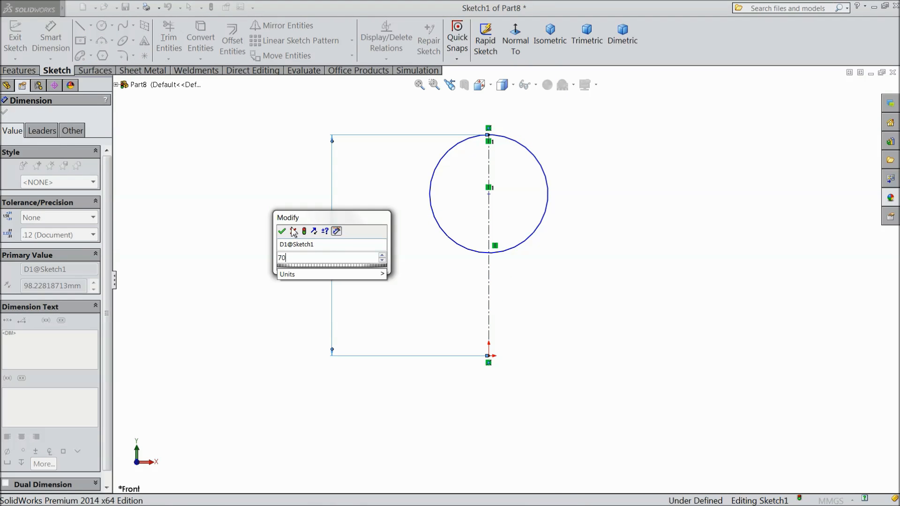
click(281, 231)
Step: Sketch connected lines from the origin, about 44.4 mm across and 8.3 mm up, ending in a slanted line tangent to the circle
scroll(523, 239, down, 1)
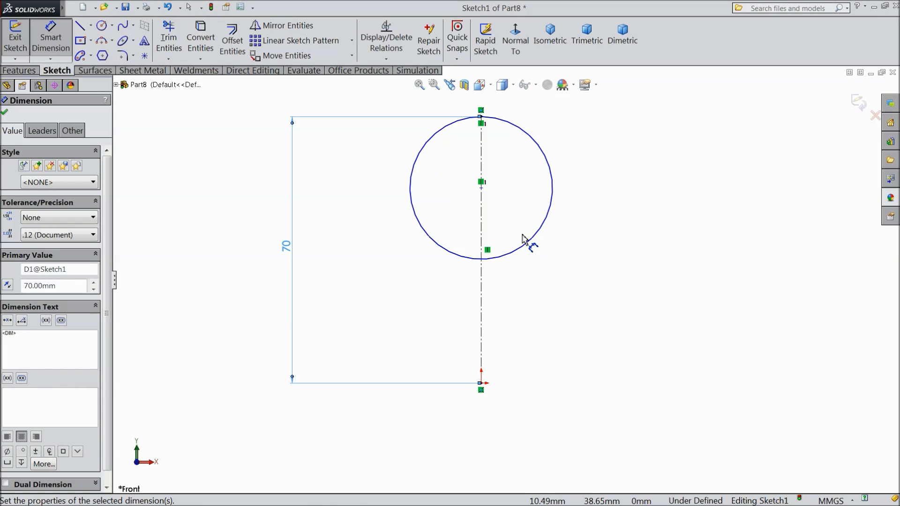
click(81, 28)
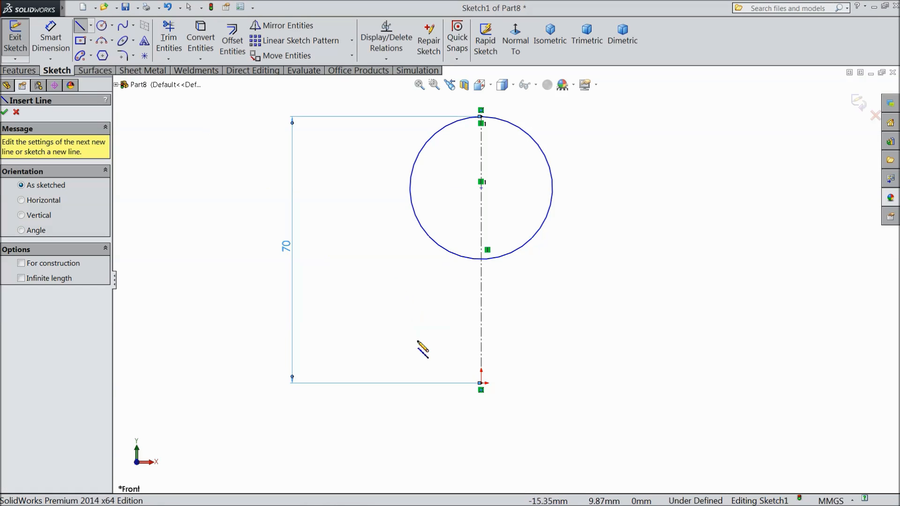
click(482, 384)
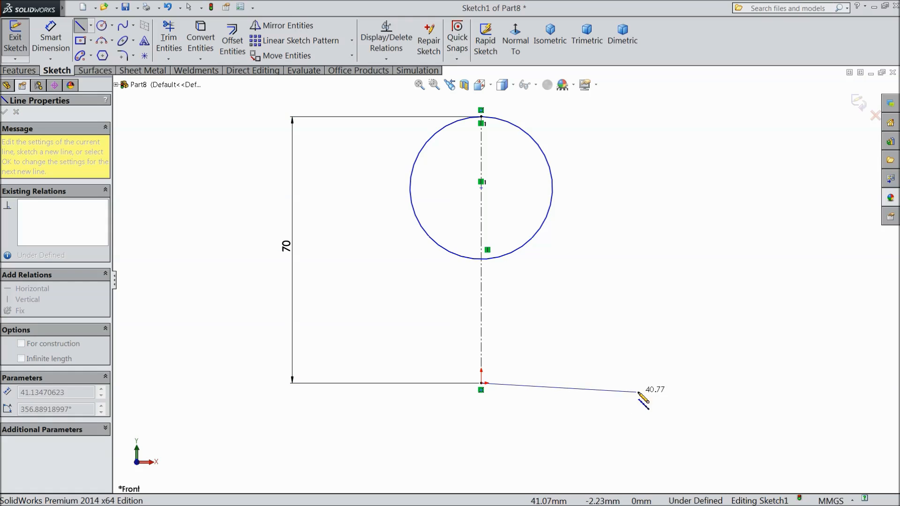
click(651, 384)
click(650, 351)
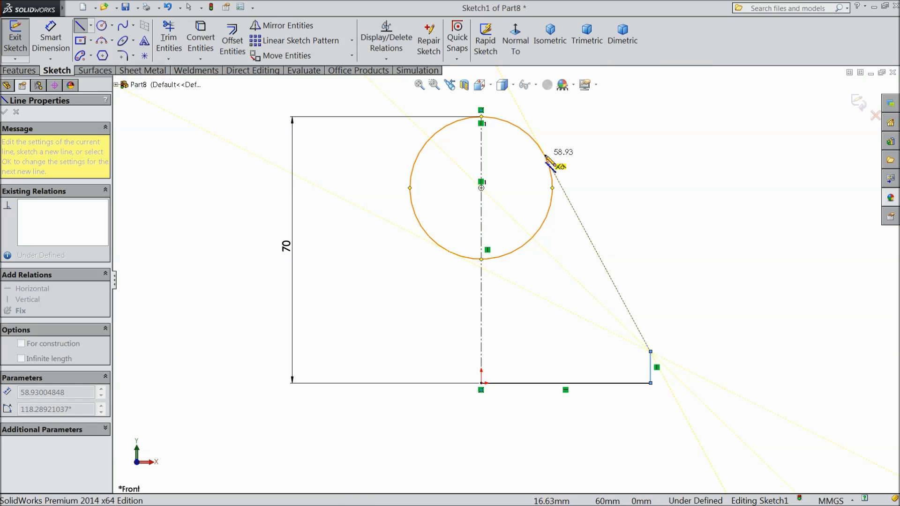
click(544, 155)
right_click(583, 155)
click(610, 106)
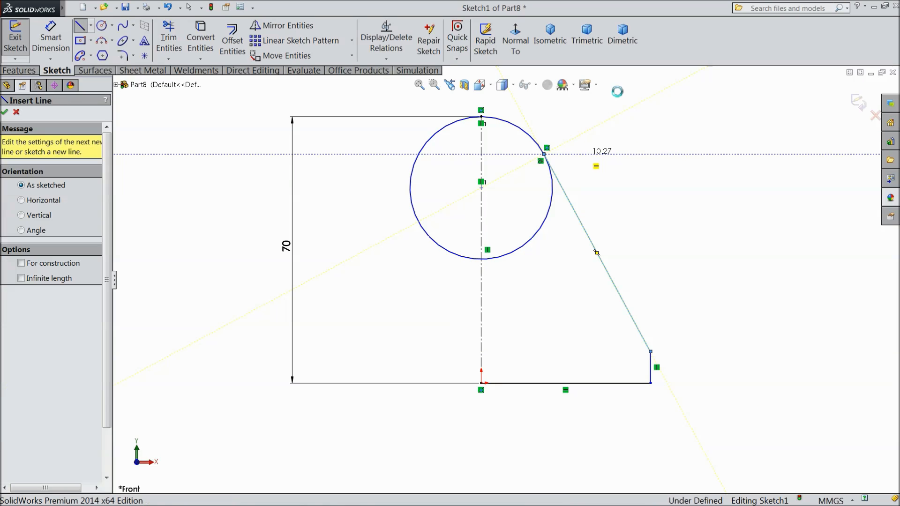
key(Escape)
click(541, 161)
click(555, 148)
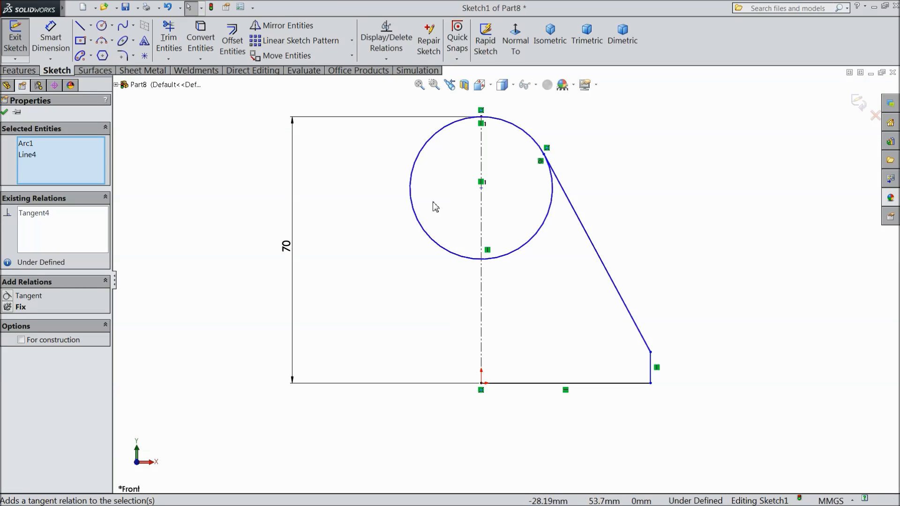
Step: Dimension the horizontal base line to 32 mm
click(50, 38)
click(538, 382)
click(558, 425)
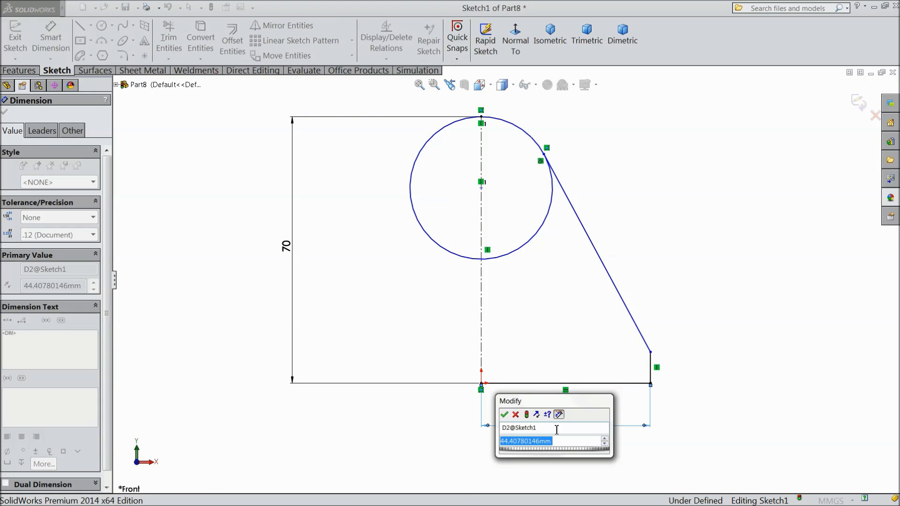
text(32)
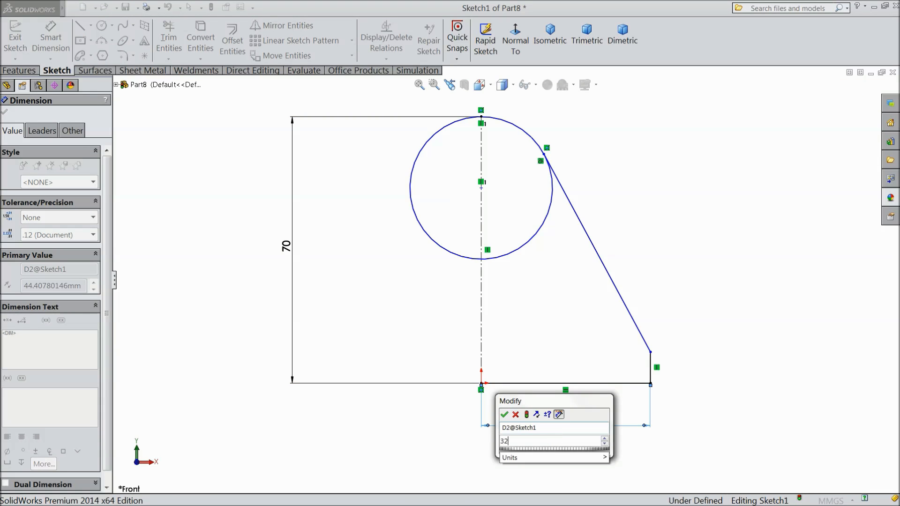
click(505, 414)
Step: Dimension the short vertical line at the end of the base to 6 mm
click(603, 373)
click(630, 375)
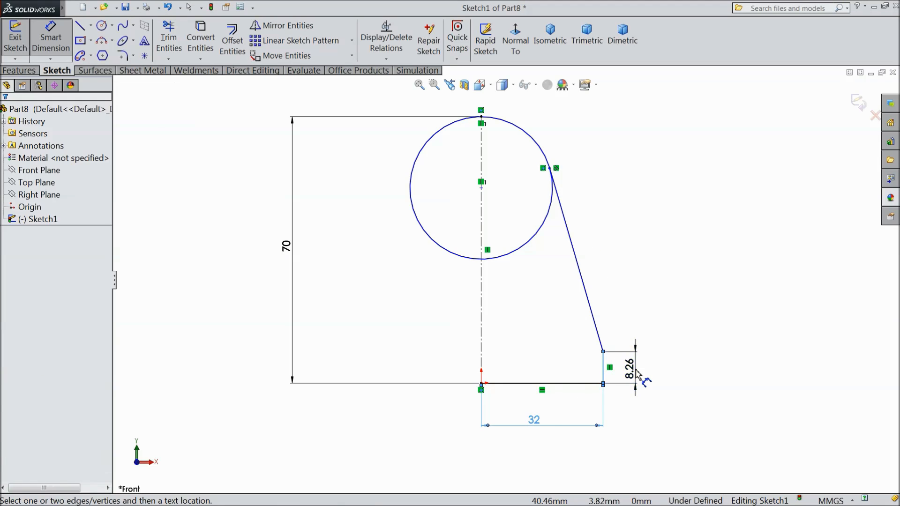
text(6)
click(588, 358)
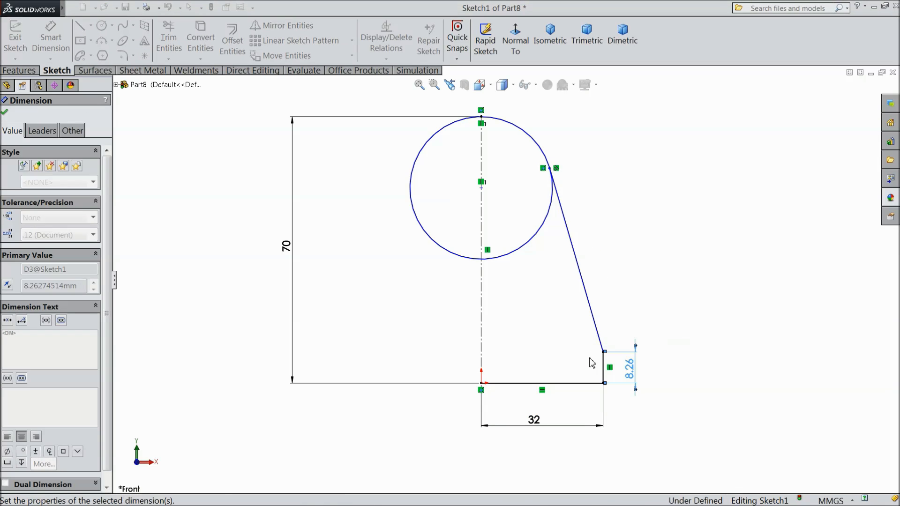
Step: Dimension the circle's diameter to 35 mm
click(543, 151)
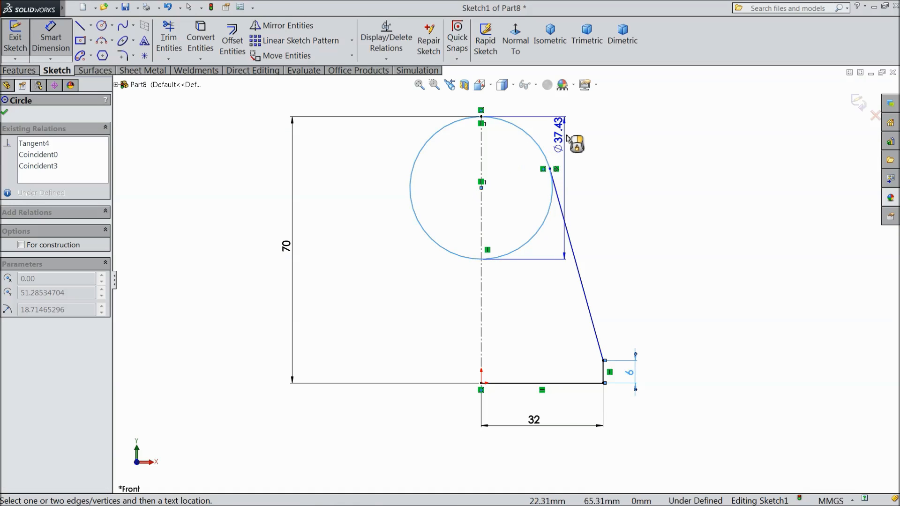
click(609, 187)
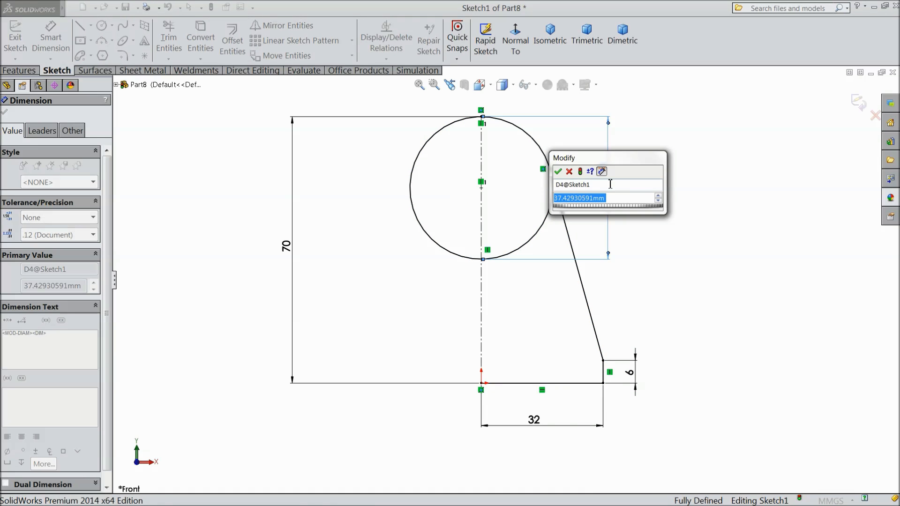
text(35)
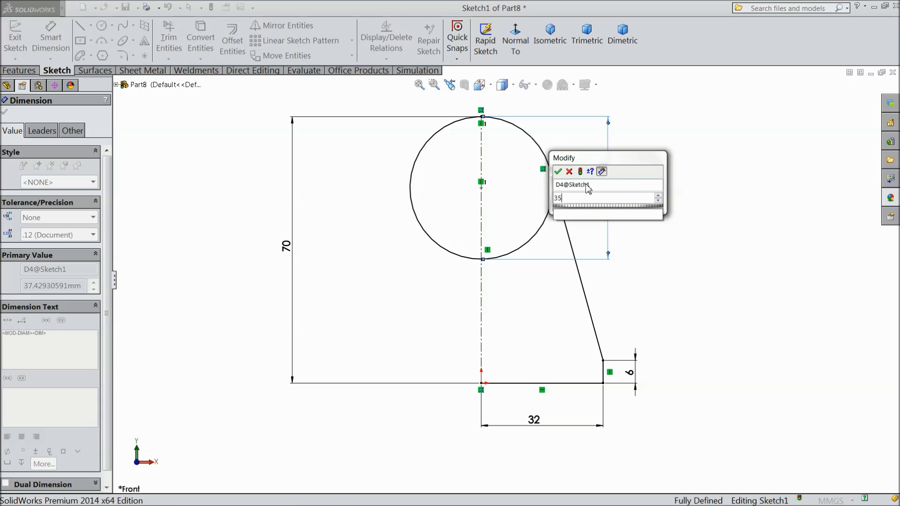
key(Return)
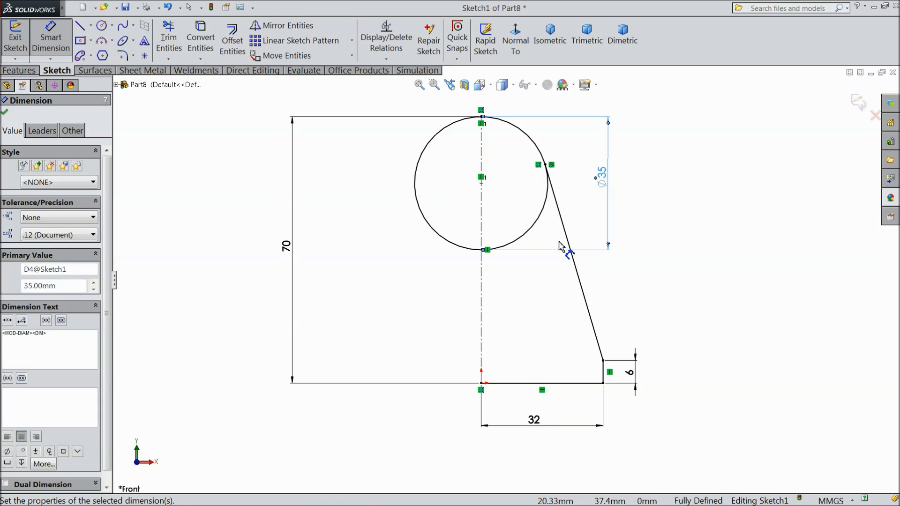
click(5, 113)
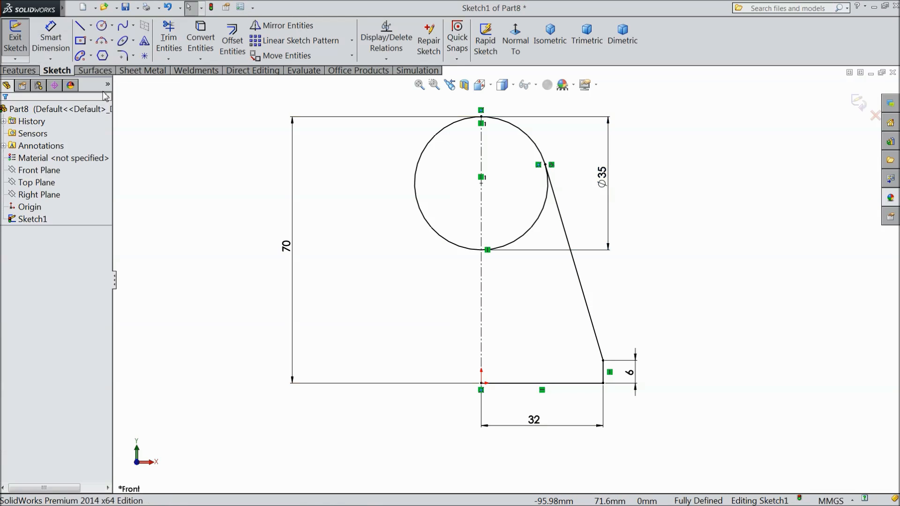
Step: Trim the circle so only the upper arc between the centerline's top end and the slanted tangent line remains
click(169, 43)
click(471, 248)
click(515, 244)
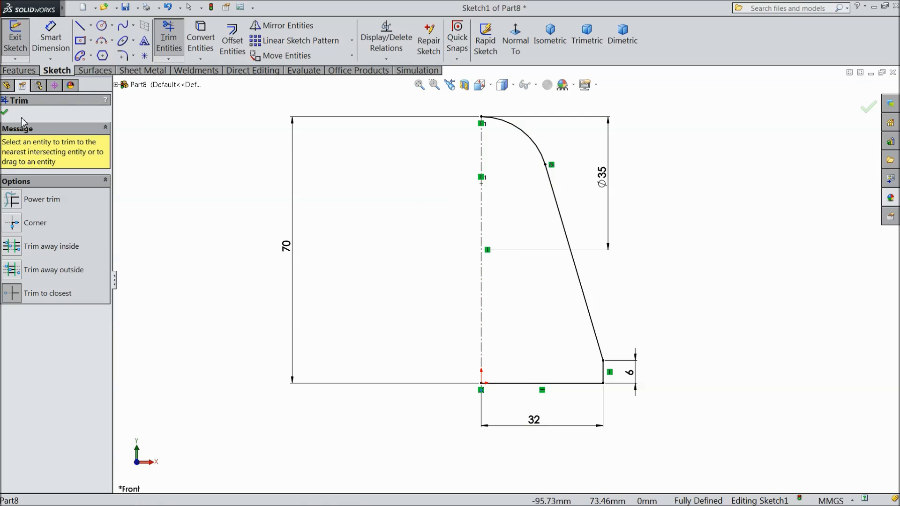
click(5, 113)
Step: Mirror the arc, slanted line, short vertical line and base line about the vertical centerline to close the profile
click(281, 25)
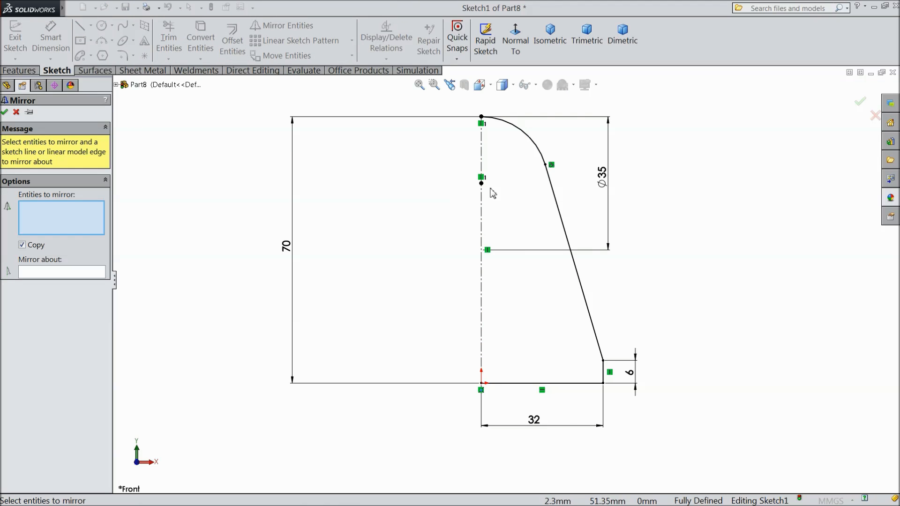
click(545, 162)
click(562, 220)
click(603, 371)
right_click(146, 277)
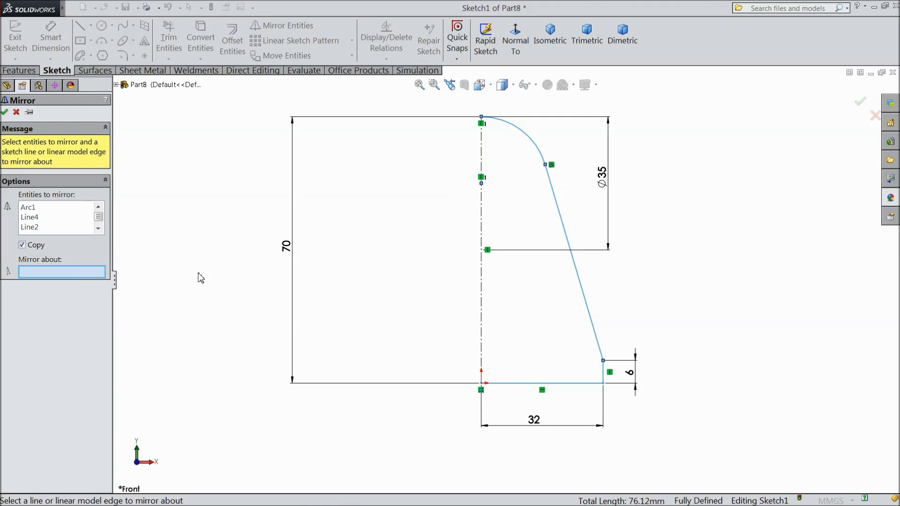
click(481, 307)
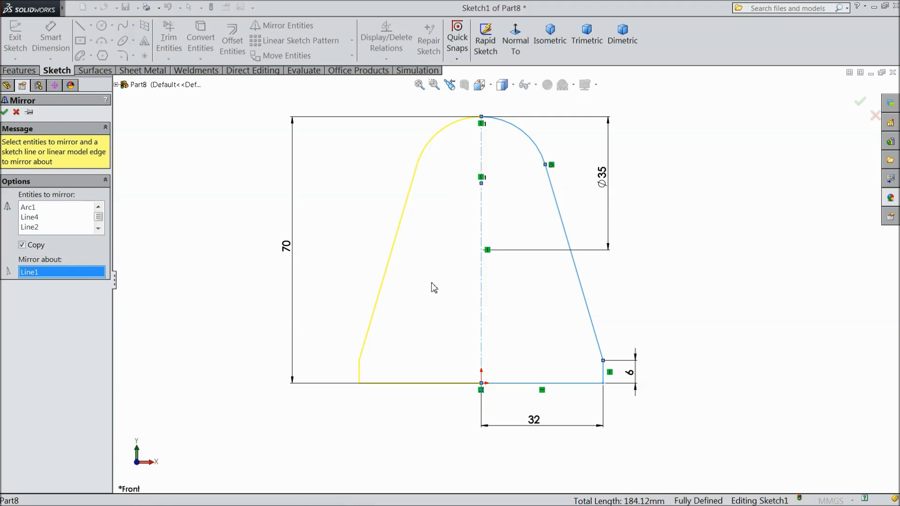
click(4, 112)
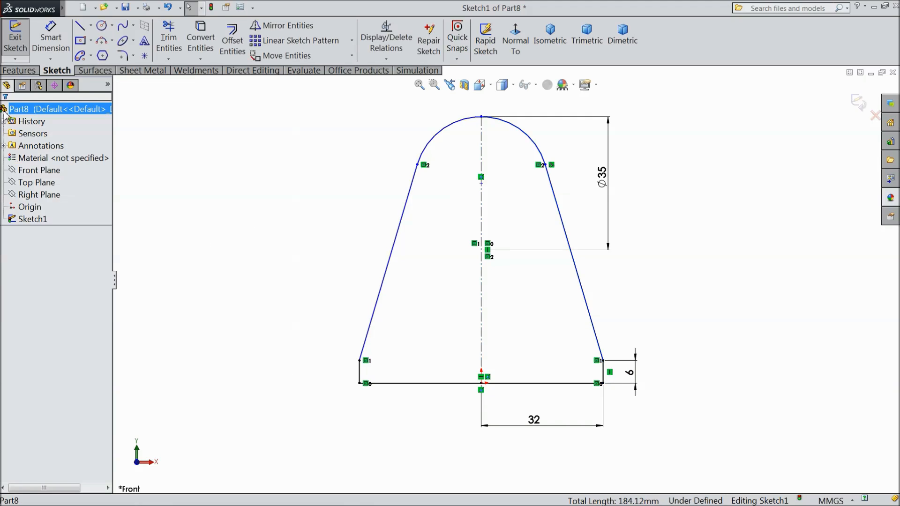
Step: Extrude the closed profile 10 mm with the Mid Plane end condition
click(19, 70)
click(18, 52)
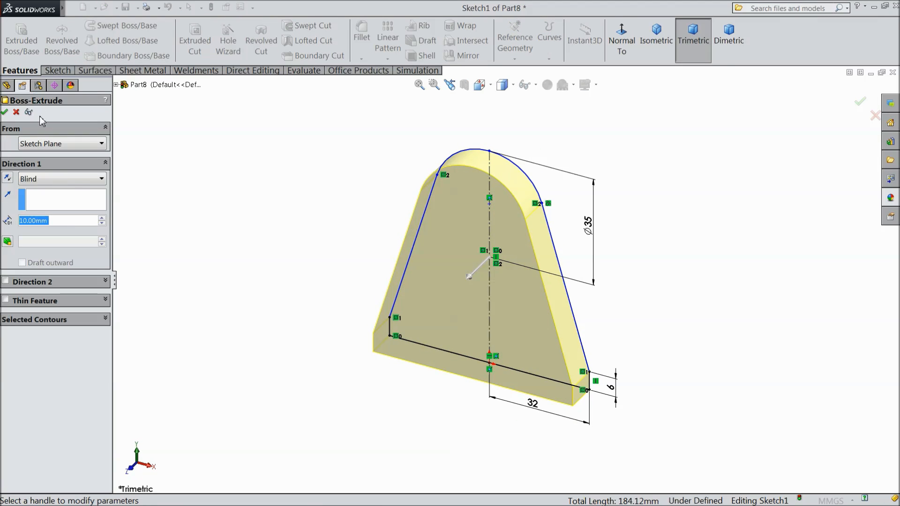
click(70, 180)
click(56, 237)
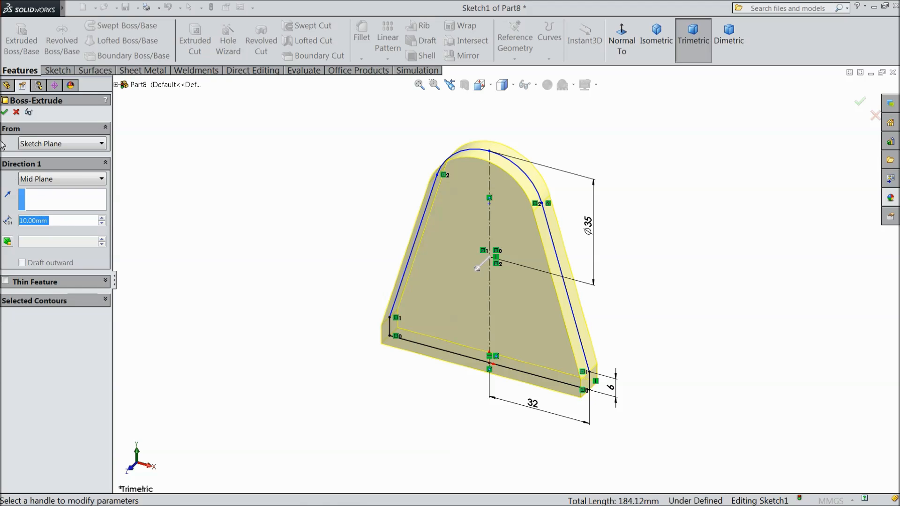
click(5, 113)
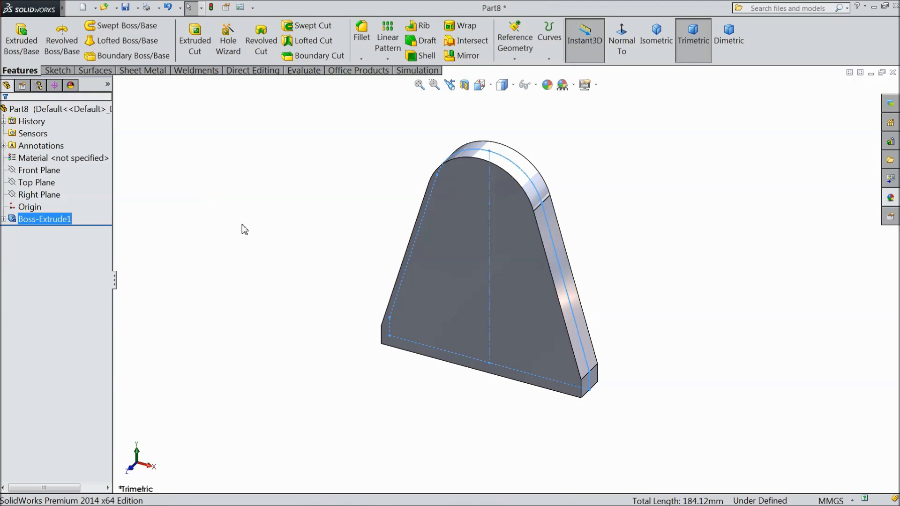
Step: Set up an ISO M5 tapped hole, Through All, on the plate's front face with the Hole Wizard
click(497, 303)
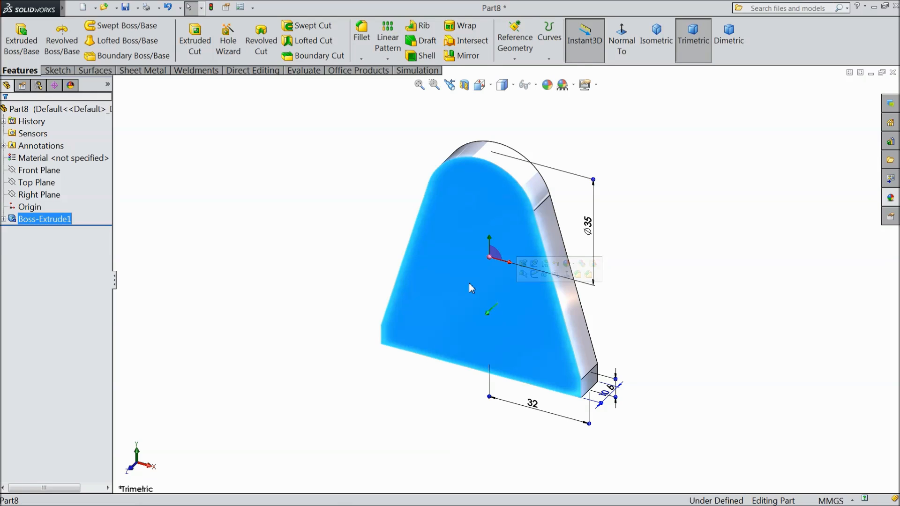
click(230, 56)
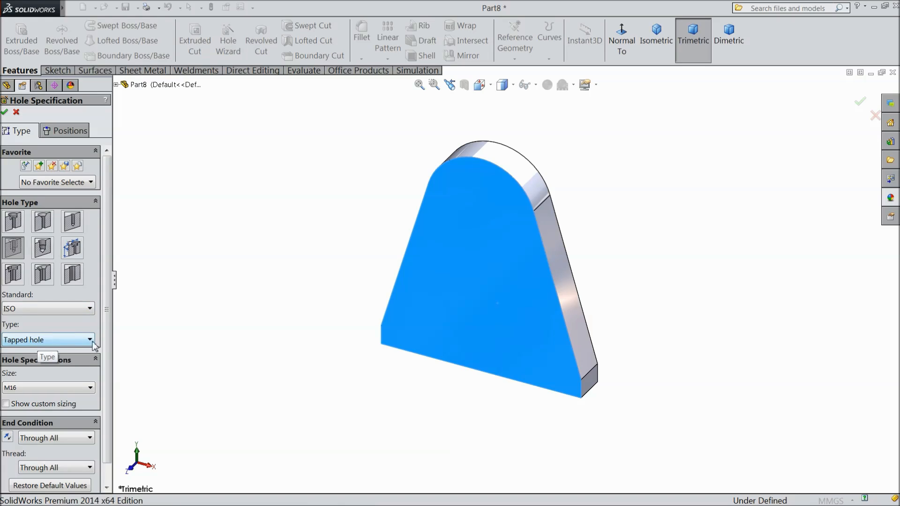
scroll(65, 375, down, 1)
click(36, 366)
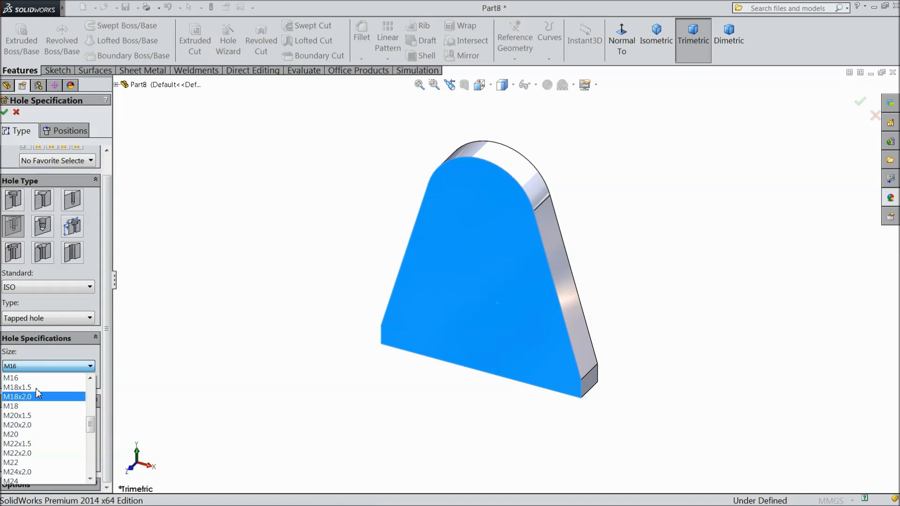
scroll(26, 422, up, 4)
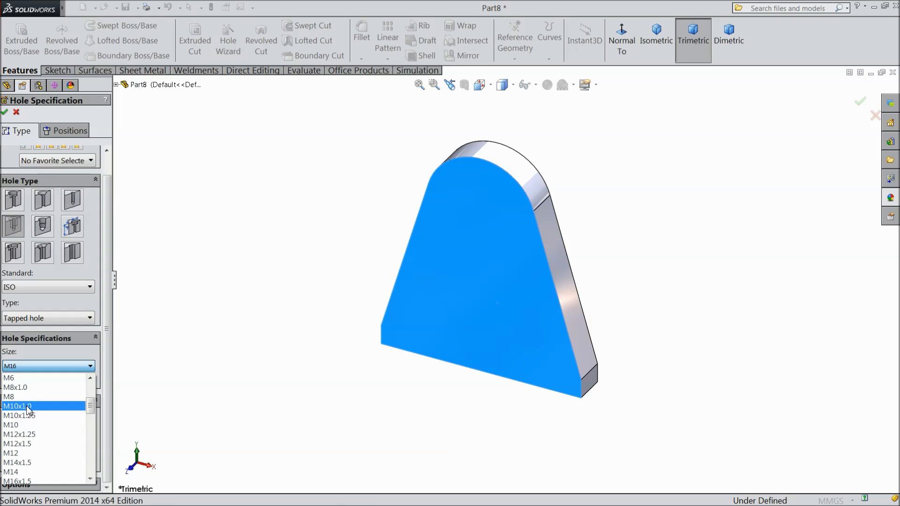
scroll(27, 408, up, 2)
click(14, 402)
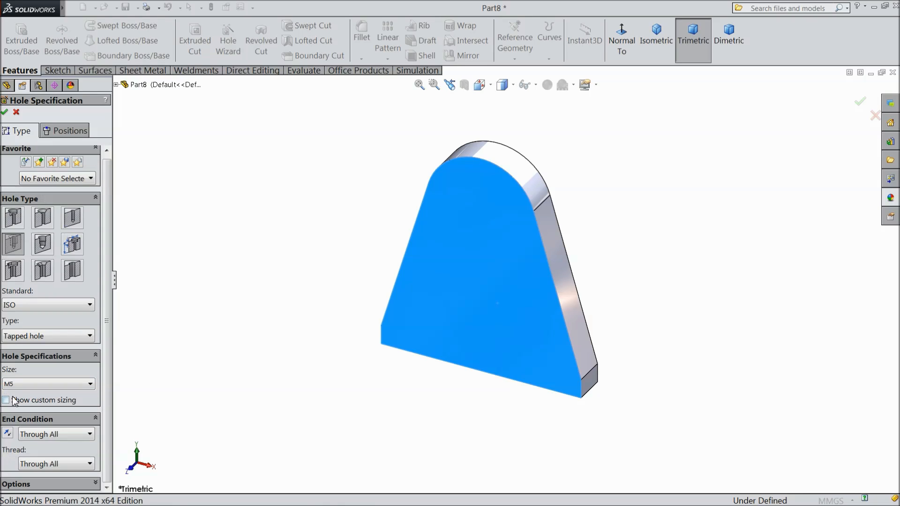
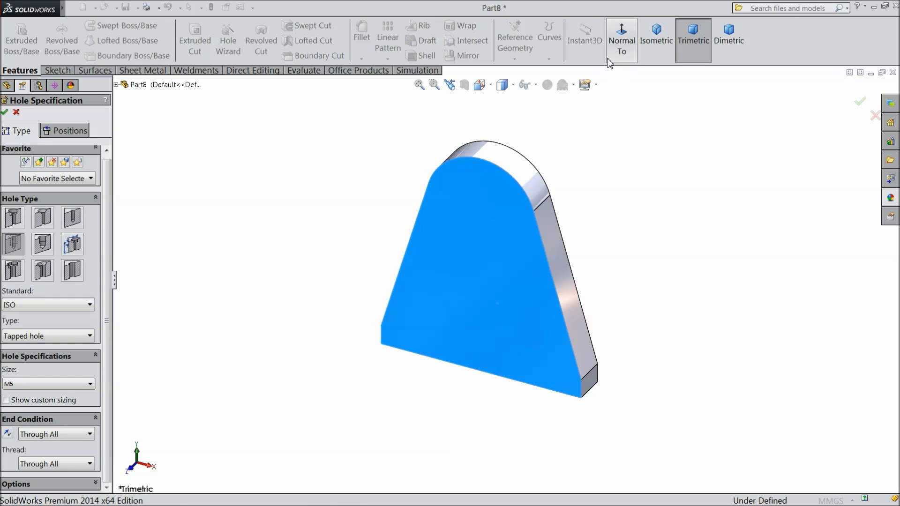
Step: Place the tapped hole on the plate's front face, directly above the origin
click(621, 41)
click(71, 131)
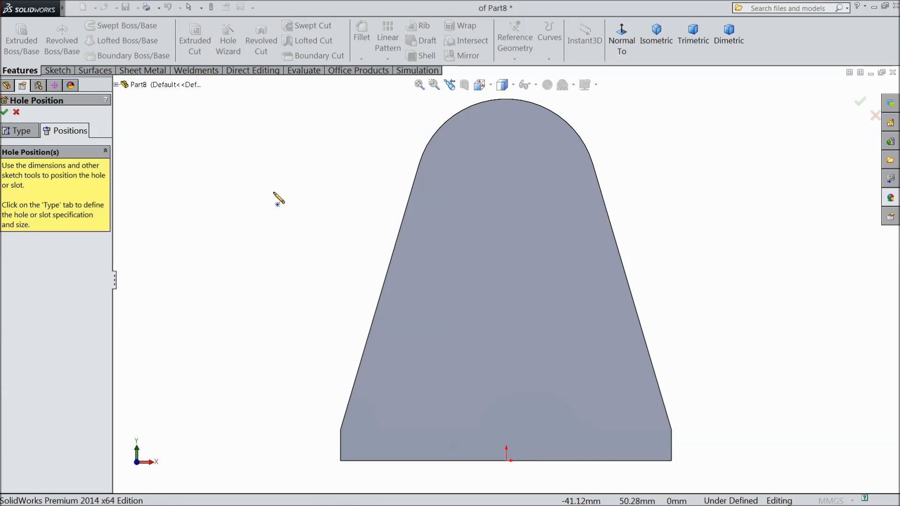
click(506, 264)
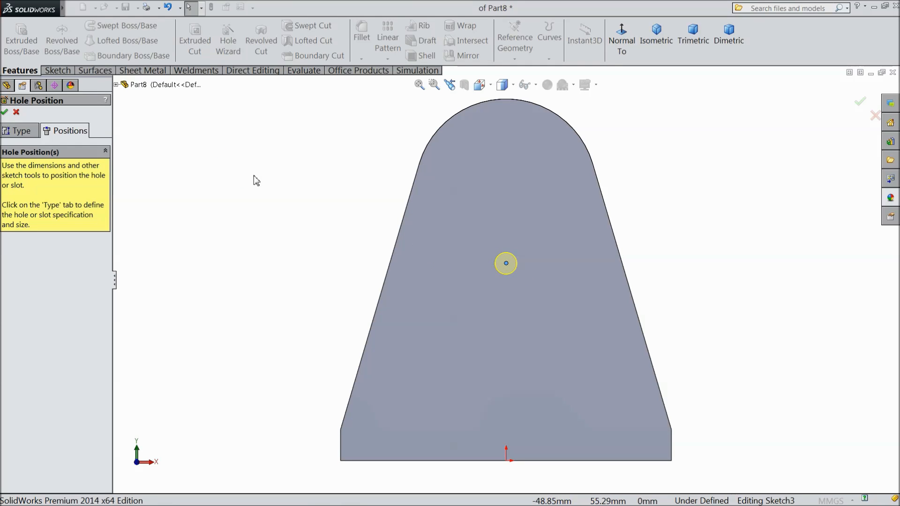
Step: Dimension the hole center's height above the plate's bottom edge to 53 mm
click(57, 70)
click(51, 38)
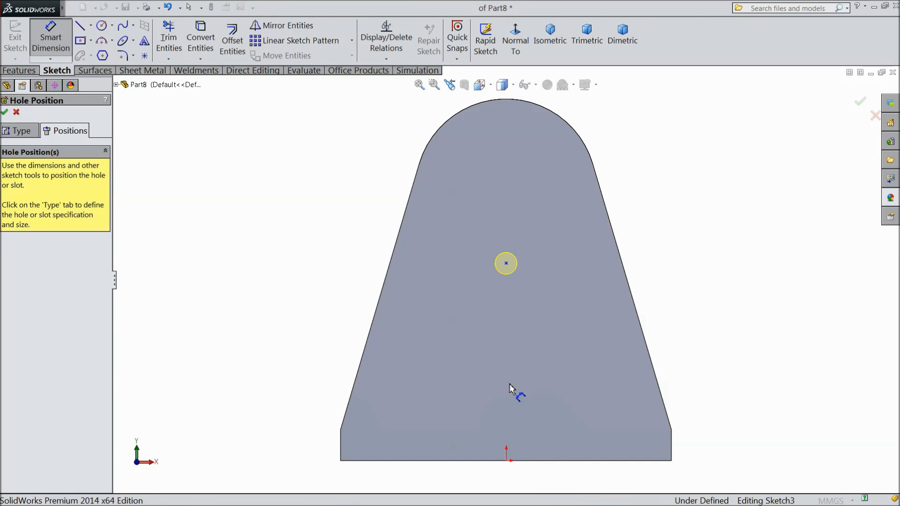
click(506, 264)
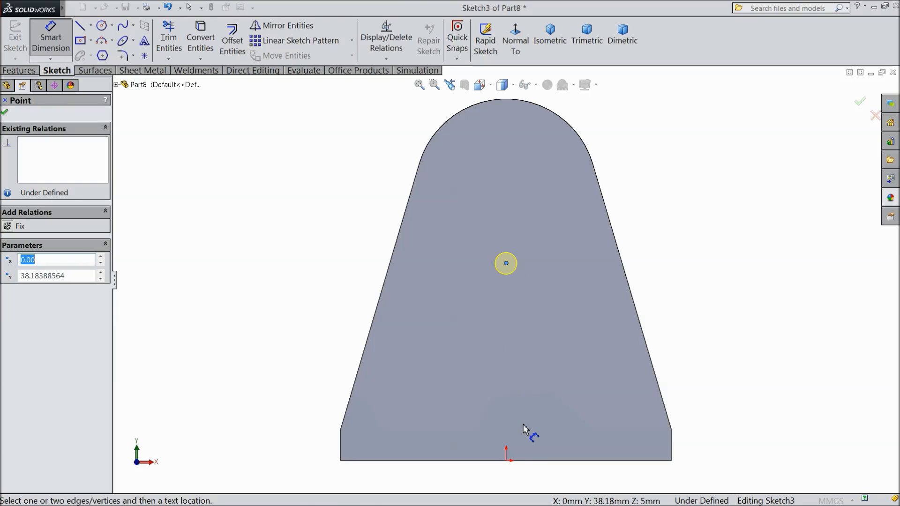
click(526, 461)
click(313, 358)
text(53)
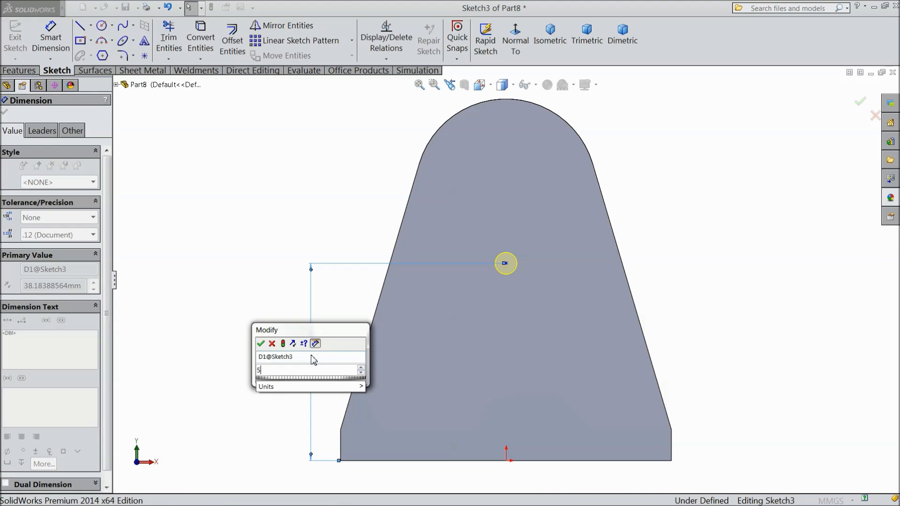
click(262, 344)
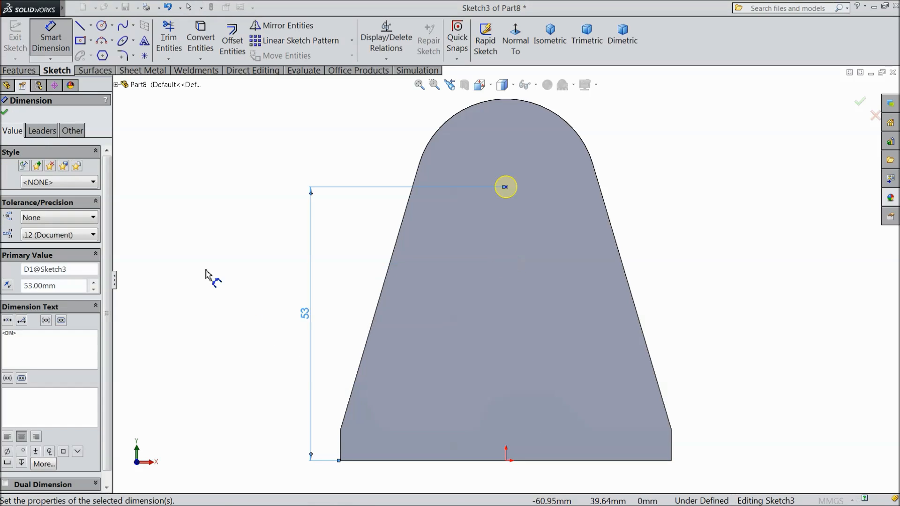
click(4, 112)
Step: Add a vertical relation between the hole center and the origin, and finish the tapped hole
click(505, 188)
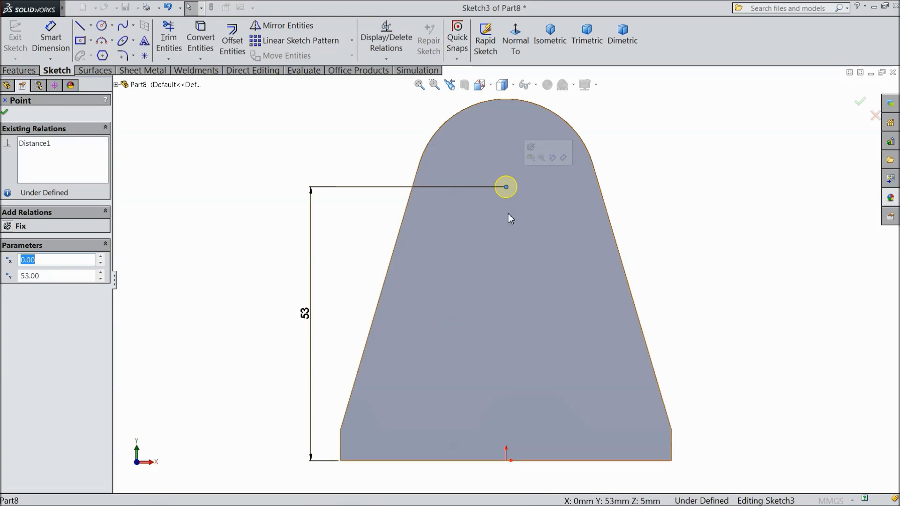
ctrl+click(506, 461)
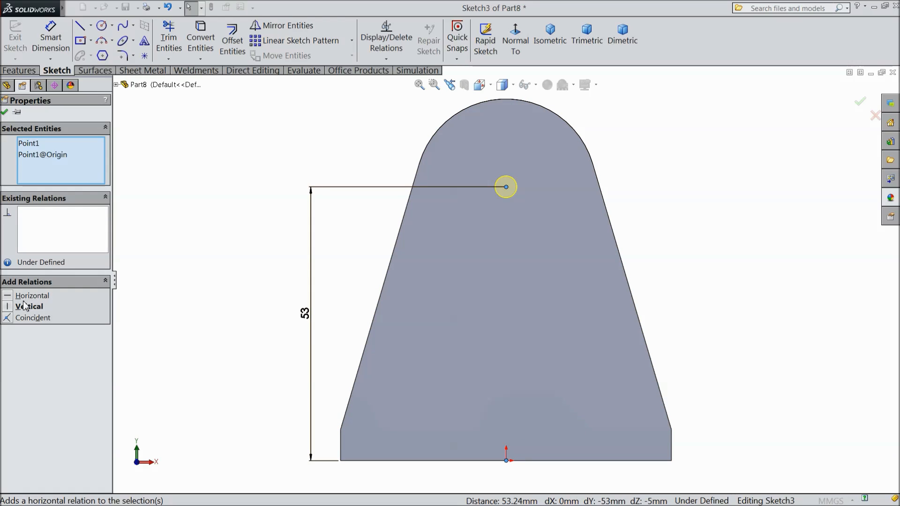
click(27, 306)
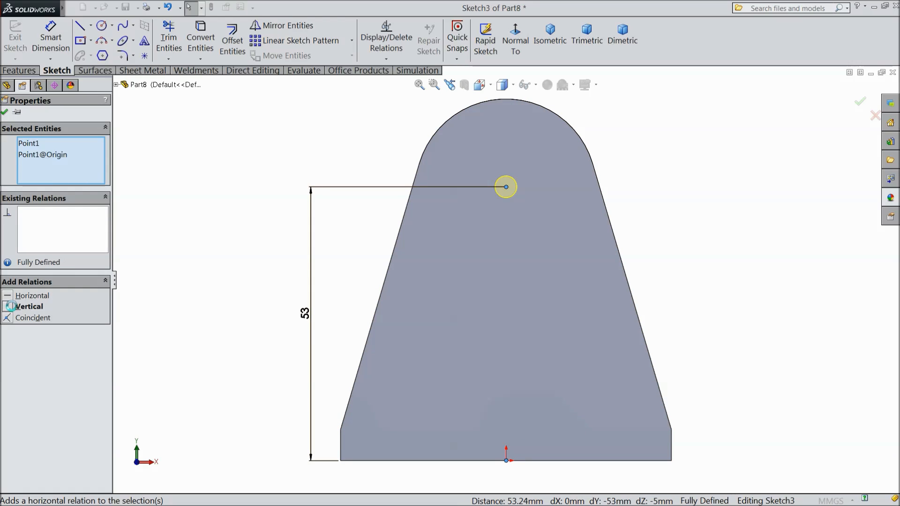
click(4, 113)
click(5, 113)
Step: Start a new sketch on the plate's front face and view it straight on
middle_drag(325, 196, 350, 210)
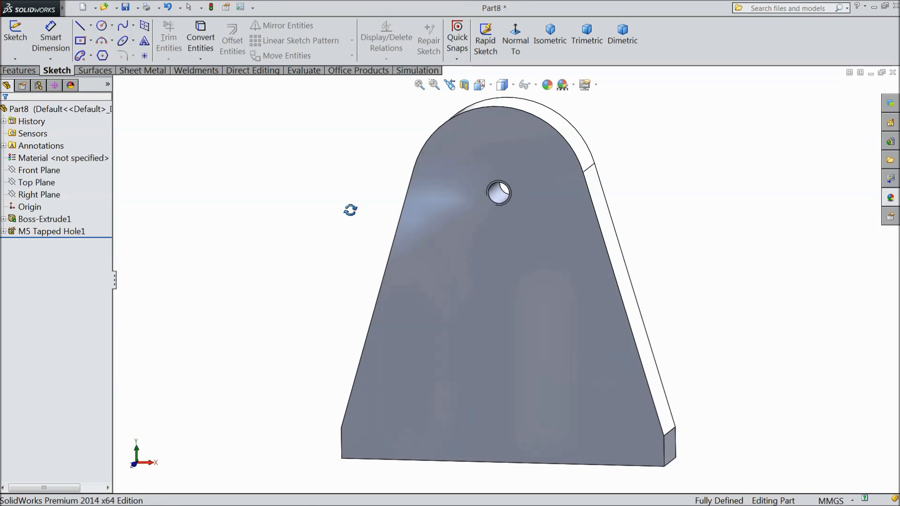
click(456, 238)
click(495, 211)
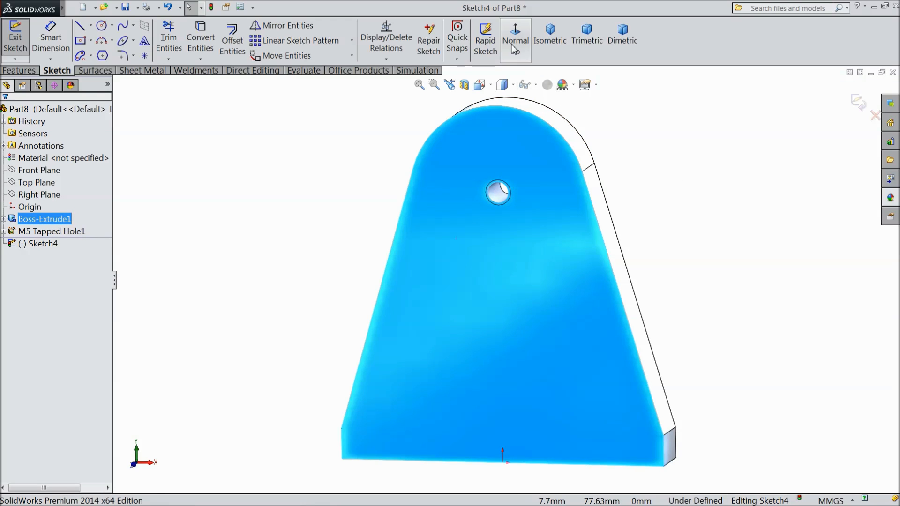
click(515, 41)
Step: Sketch a centerpoint arc slot around the tapped hole's center, with about 9.5 mm arc radius and 5.2 mm width, on the hole's left side
click(91, 56)
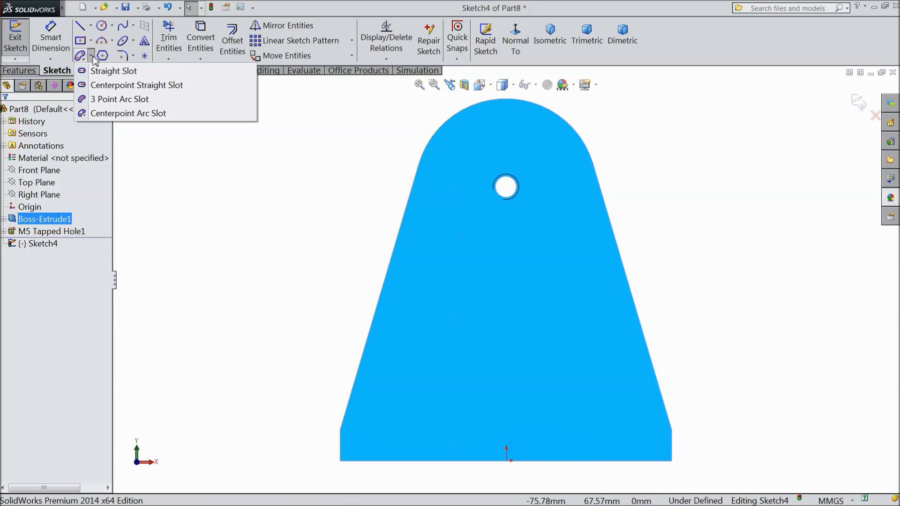
click(134, 114)
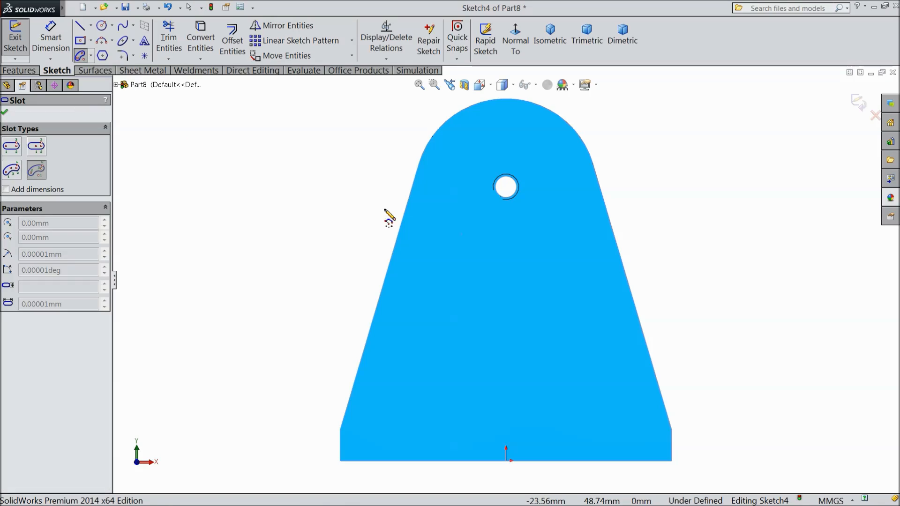
scroll(528, 178, down, 3)
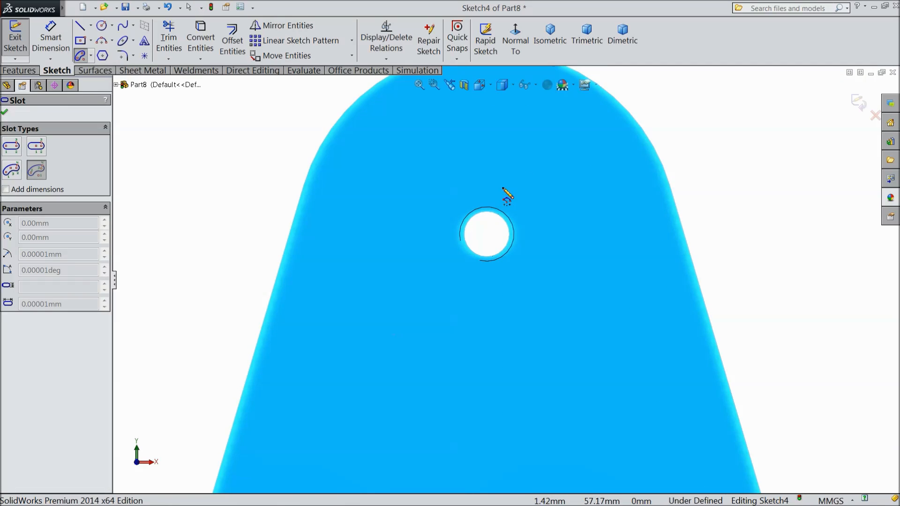
click(486, 234)
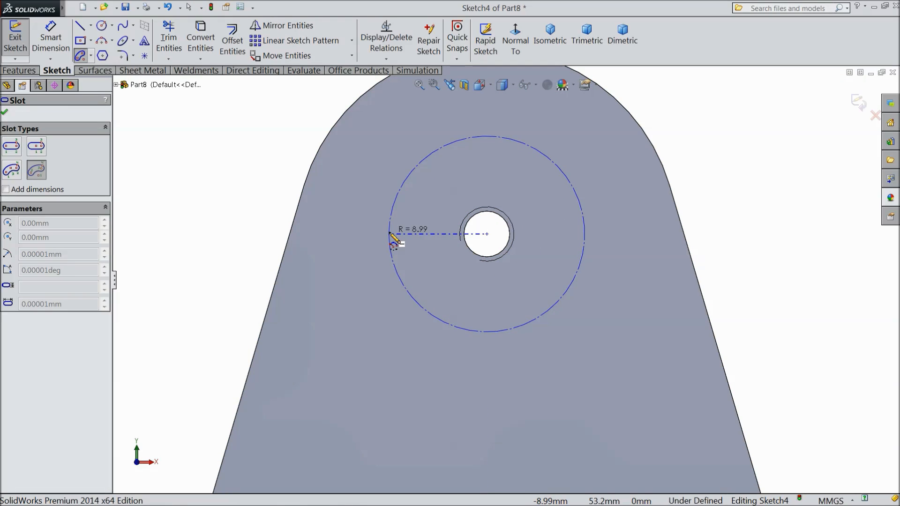
click(400, 176)
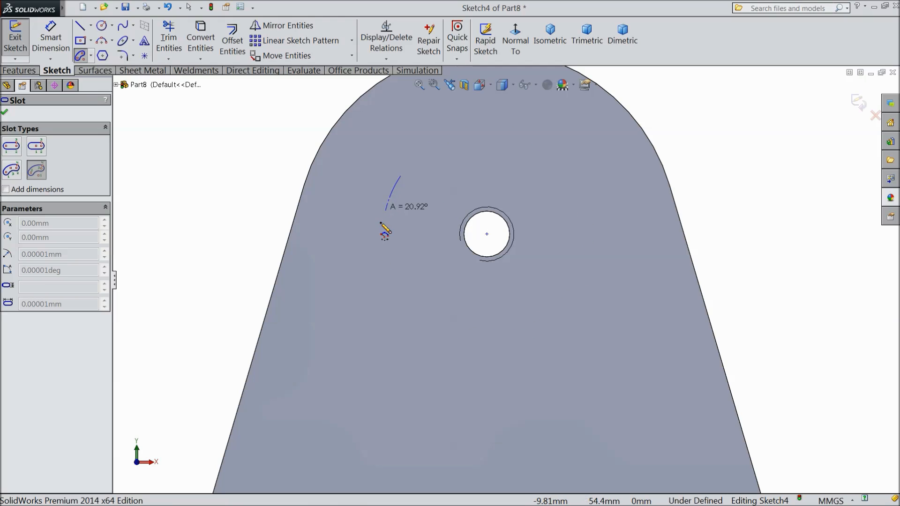
click(402, 297)
click(373, 302)
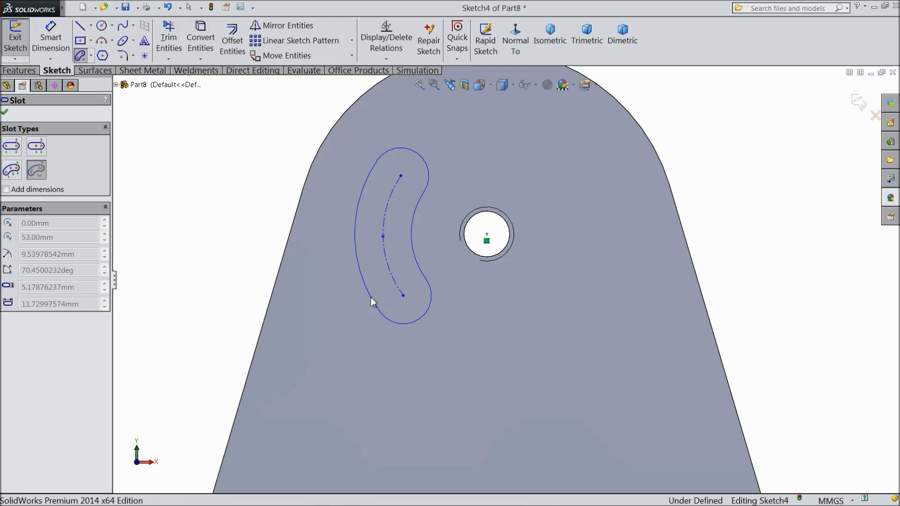
right_click(260, 186)
click(277, 117)
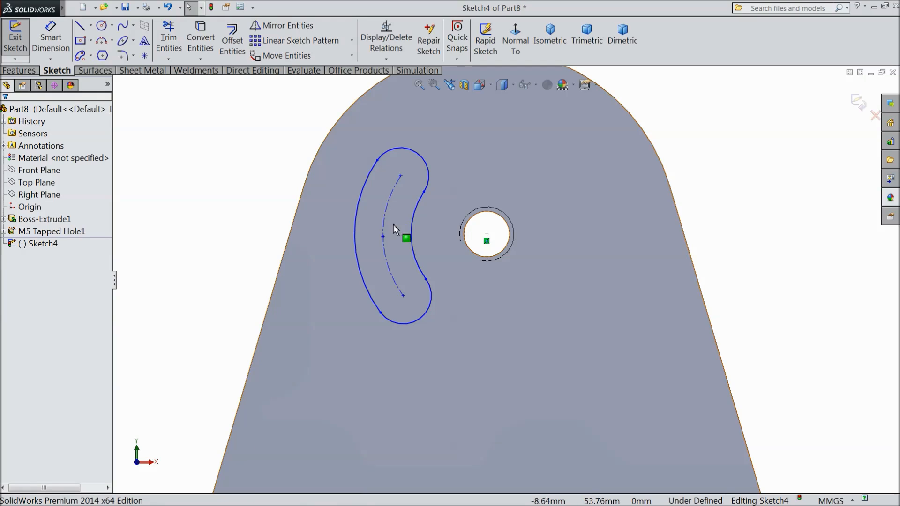
Step: Draw a construction centerline from the slot arc's midpoint to the tapped hole's center and make it horizontal
click(91, 26)
click(106, 47)
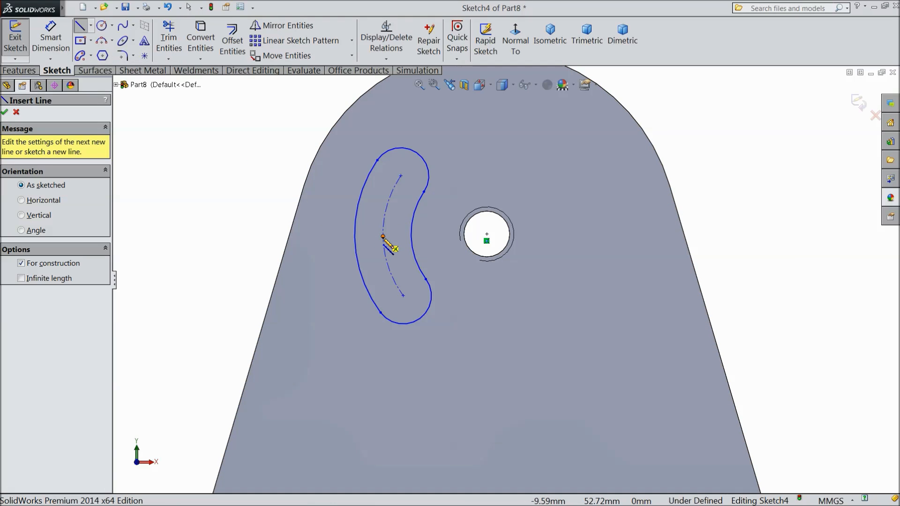
click(382, 237)
click(487, 235)
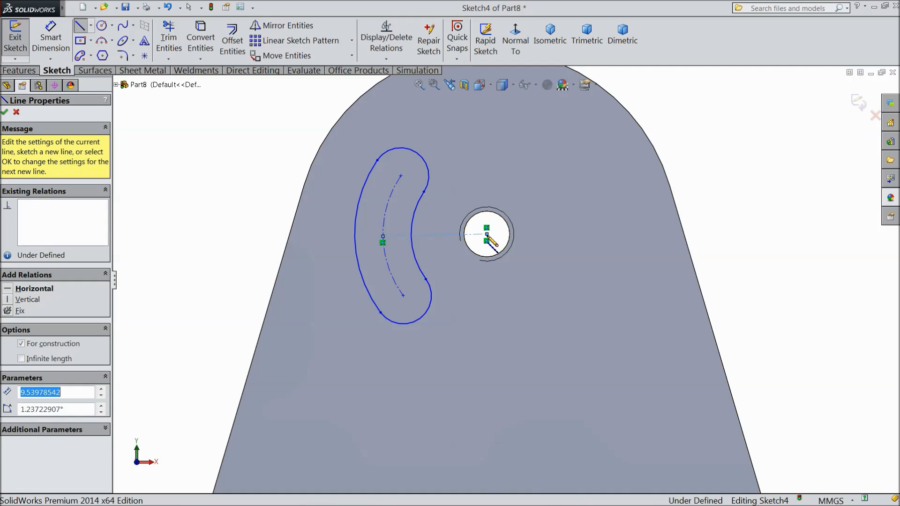
right_click(550, 201)
click(573, 93)
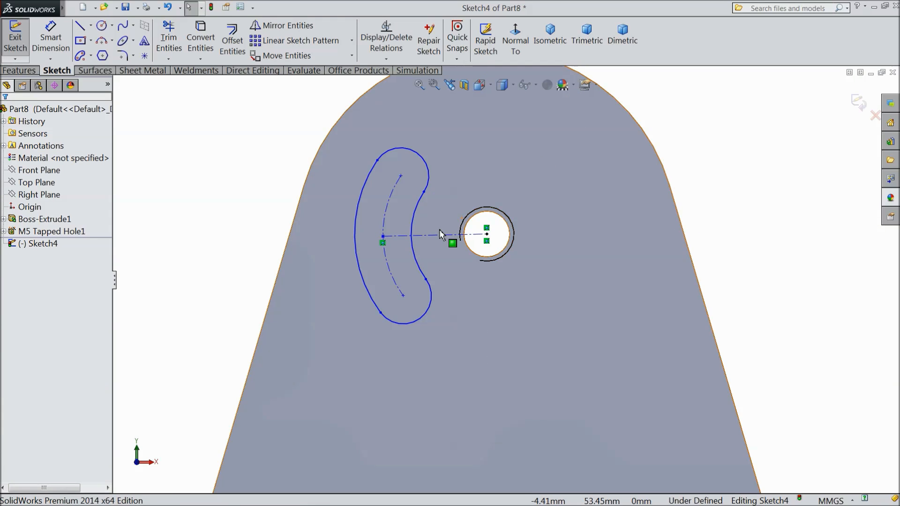
click(438, 235)
click(462, 197)
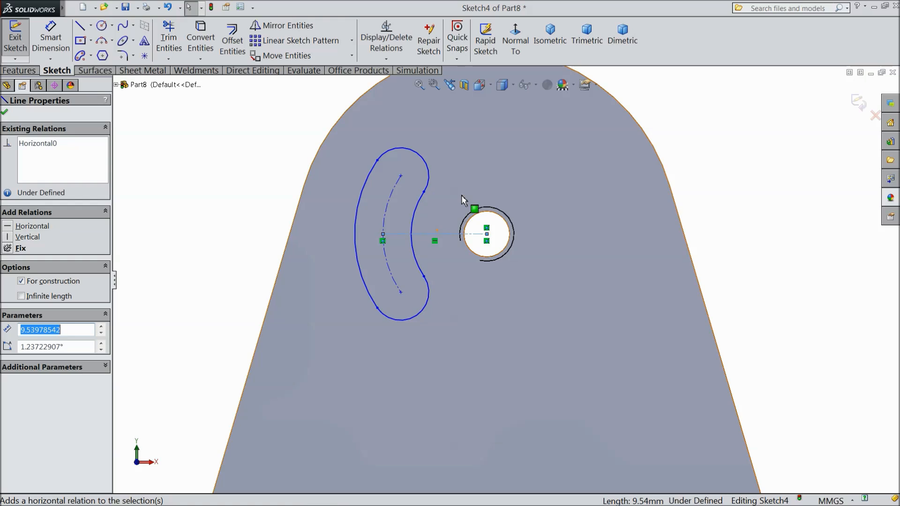
Step: Dimension the radius of the arc slot's rounded end to 3 mm
click(48, 48)
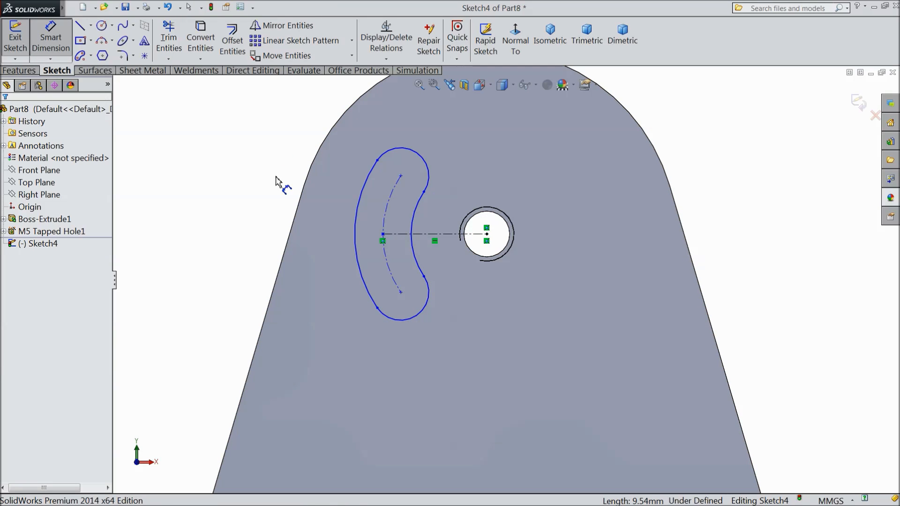
click(429, 161)
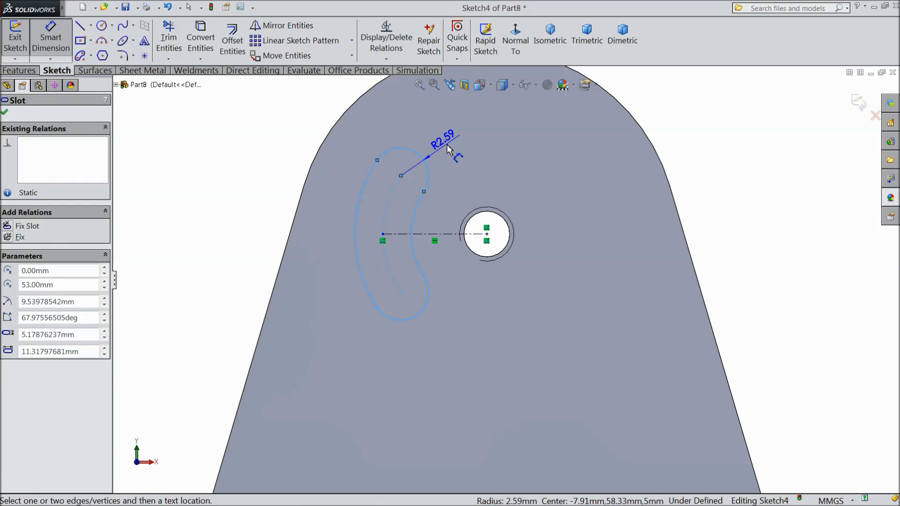
click(435, 155)
text(3)
key(Return)
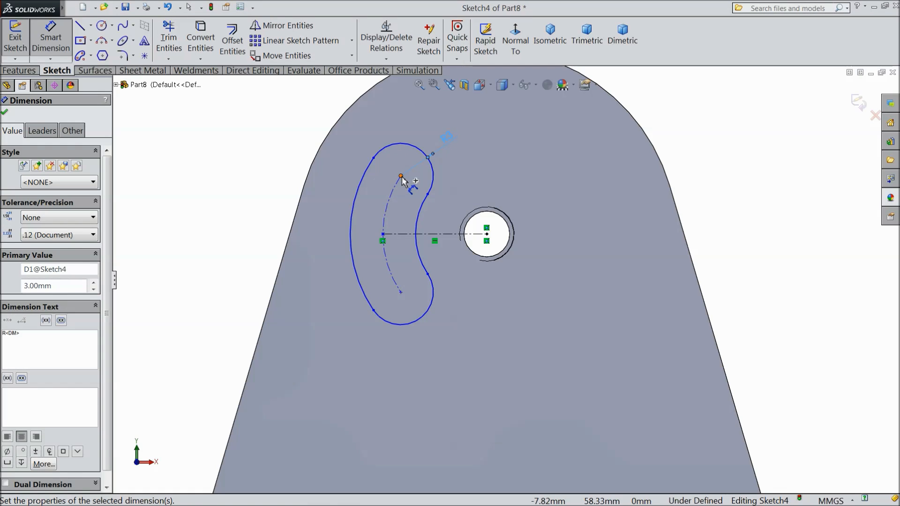
Step: Dimension the vertical distance between the slot's two end centers to 11 mm
click(401, 176)
click(401, 292)
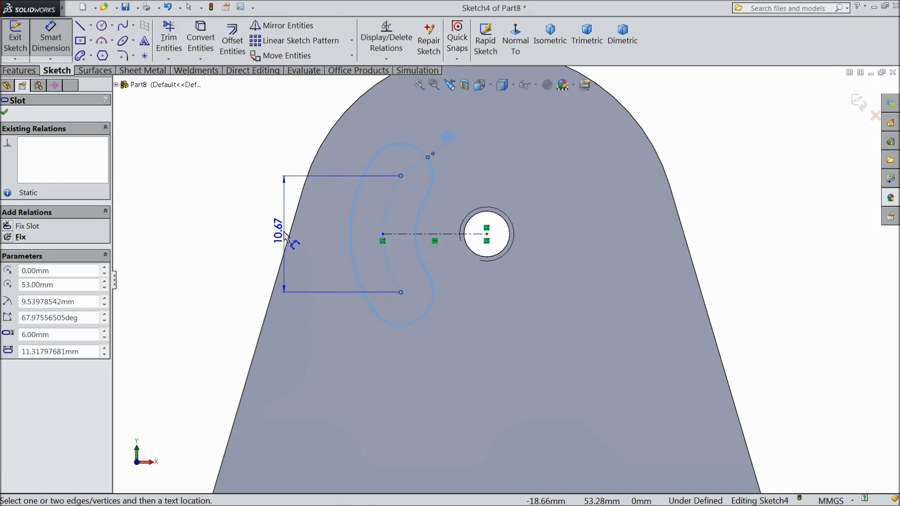
click(257, 234)
text(11)
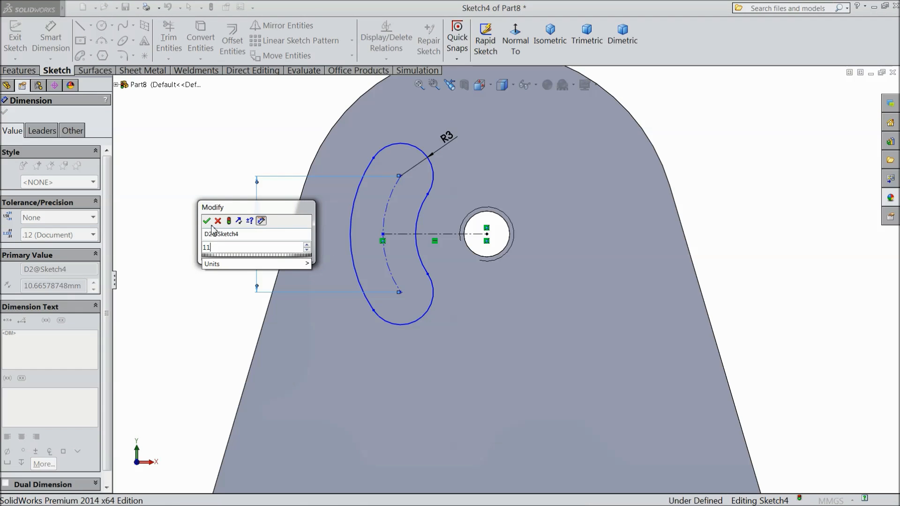
key(Return)
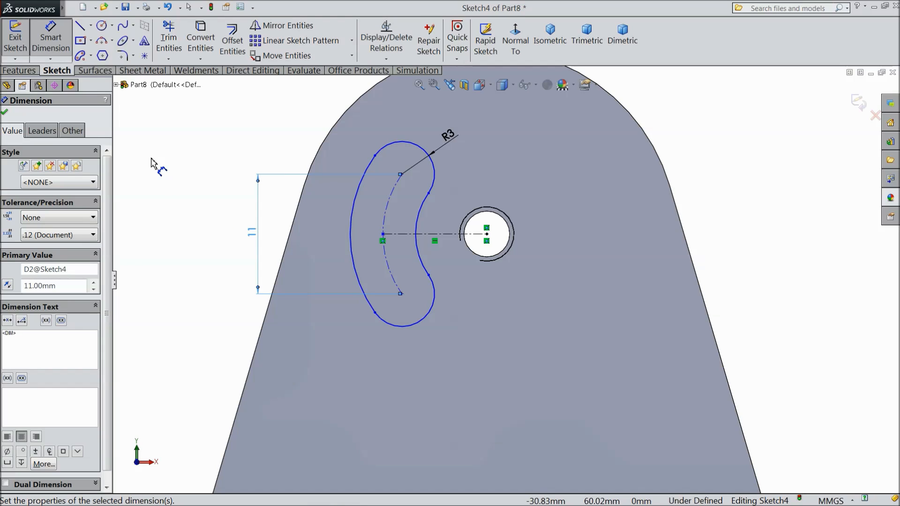
click(5, 113)
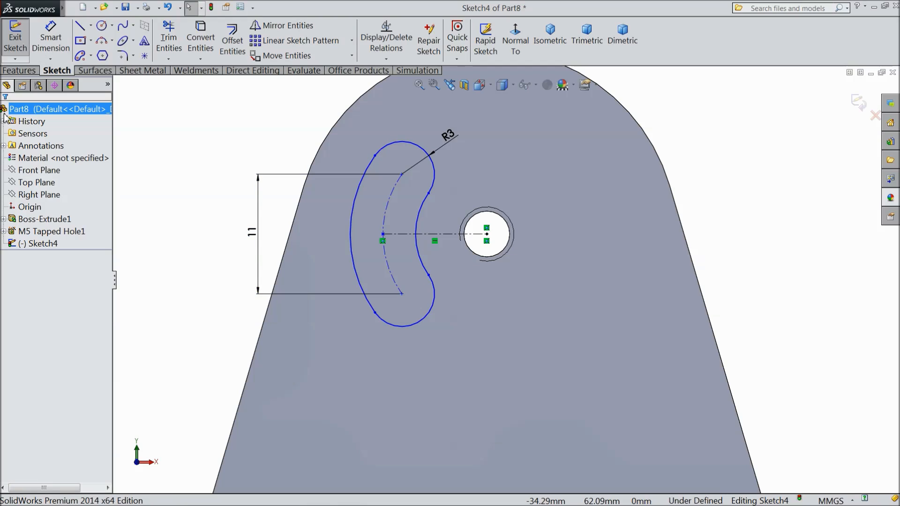
Step: Cut the arc slot into the plate with a Blind Extruded Cut 2.50 mm deep
click(21, 71)
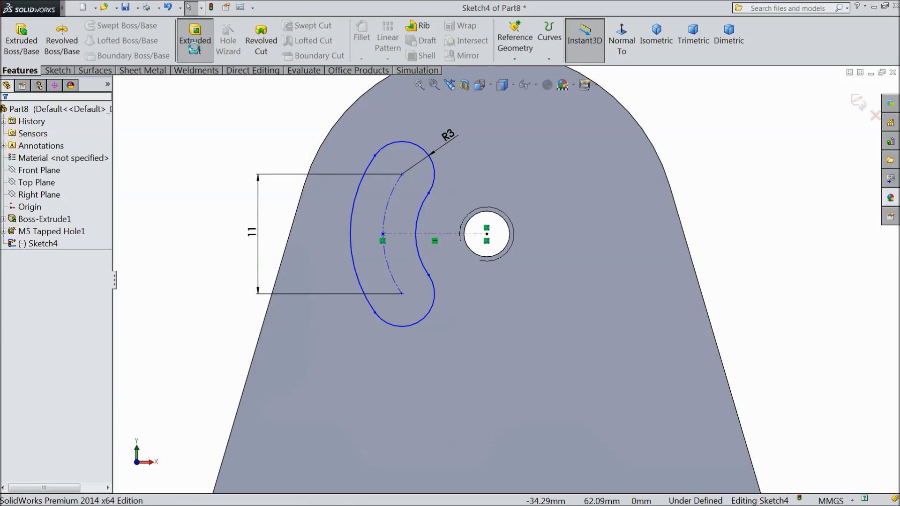
click(194, 41)
text(2.50mm)
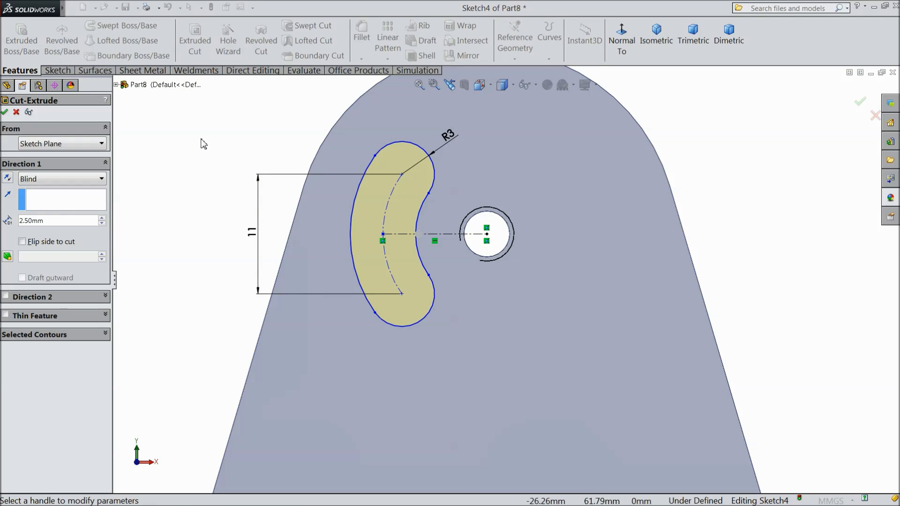
middle_drag(201, 140, 177, 191)
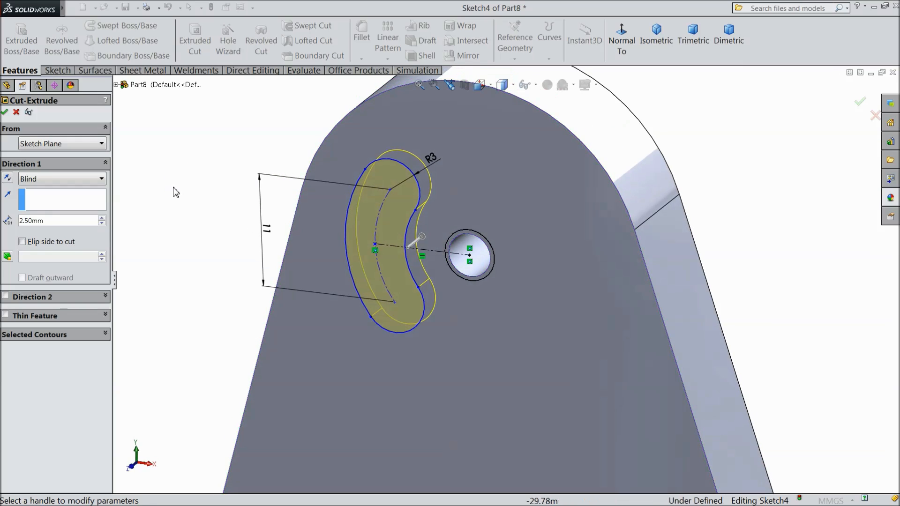
click(4, 112)
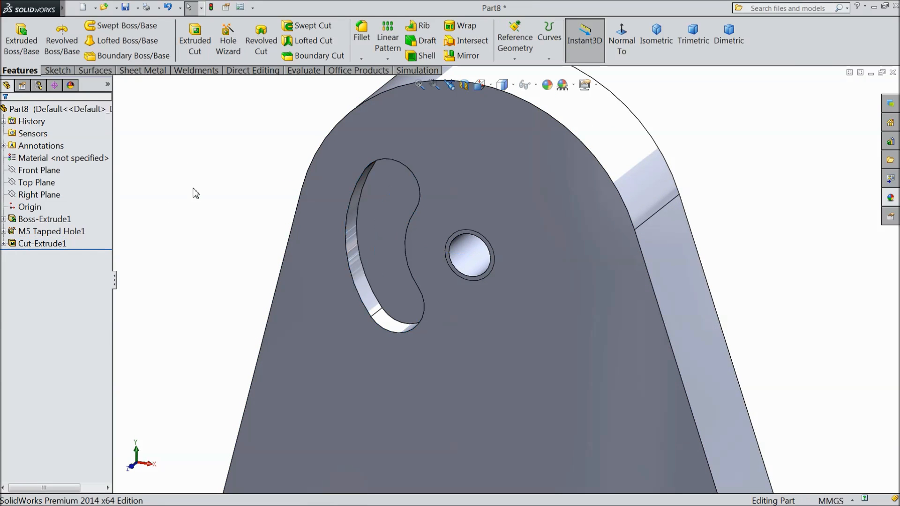
Step: Set up an ISO drill-size hole on the slot's floor with the Hole Wizard: size Ø2.0, Blind, 5 mm deep
click(388, 266)
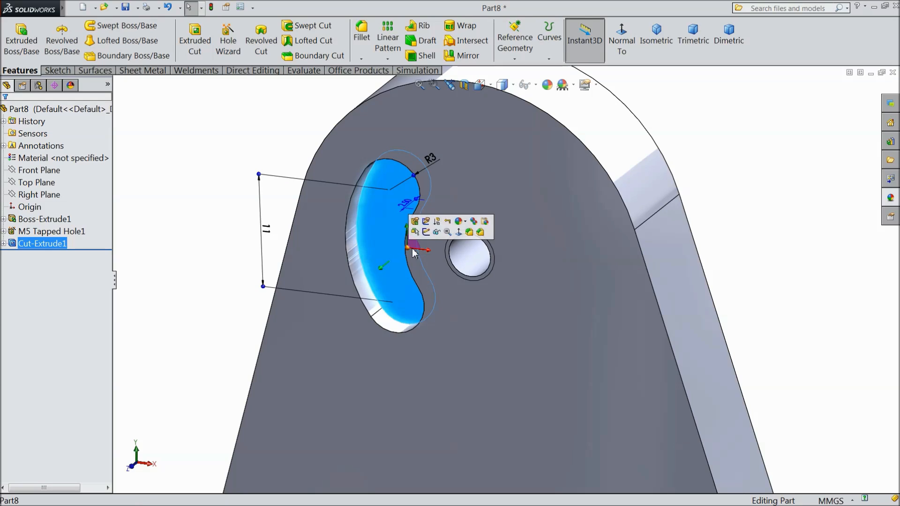
click(229, 55)
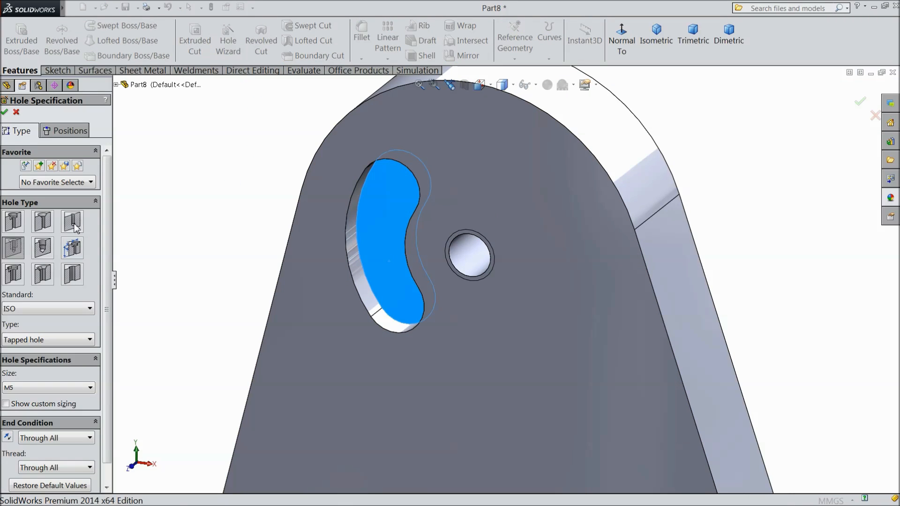
click(73, 223)
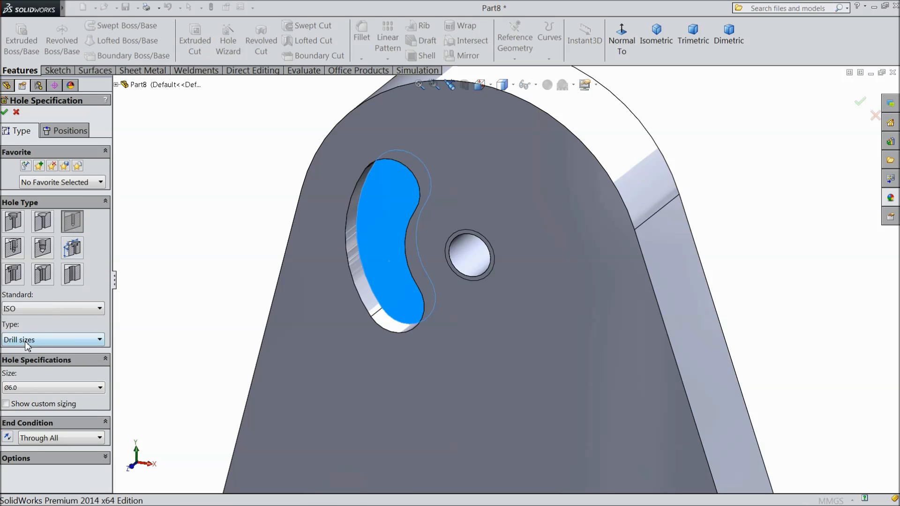
click(23, 383)
scroll(34, 417, up, 15)
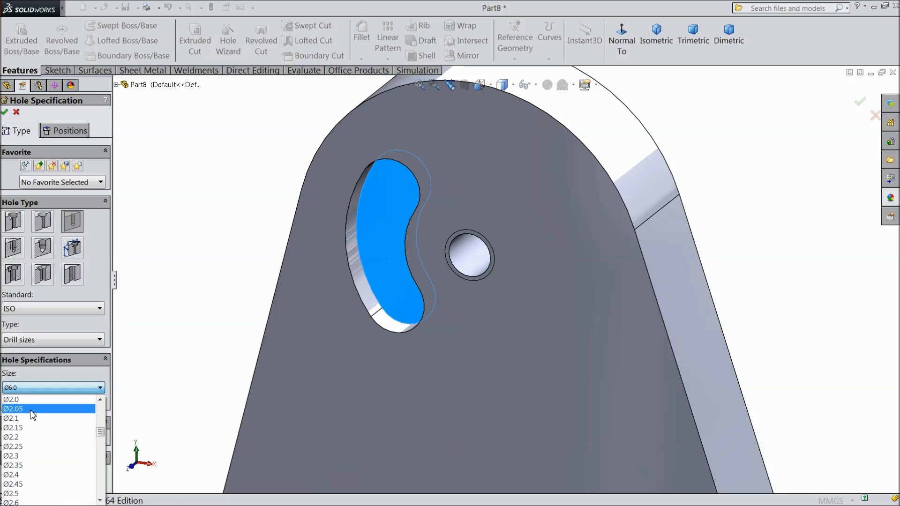
click(21, 400)
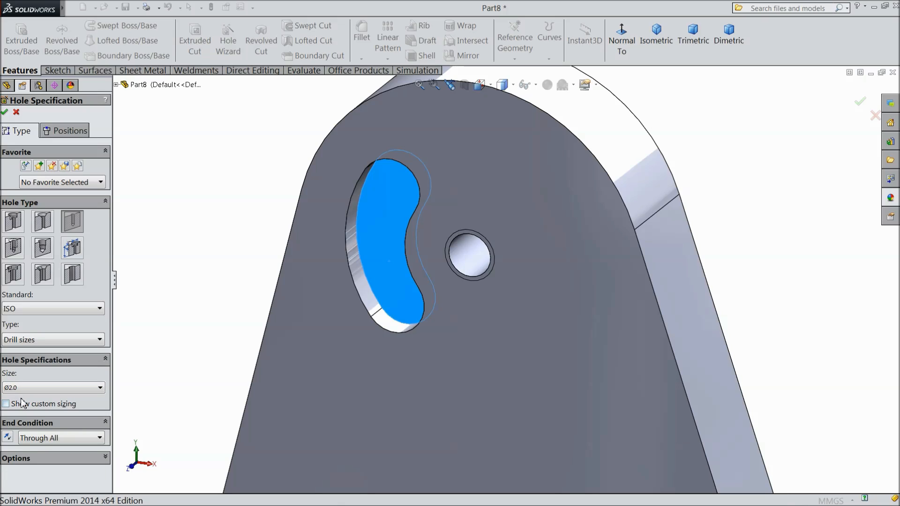
click(34, 441)
click(37, 454)
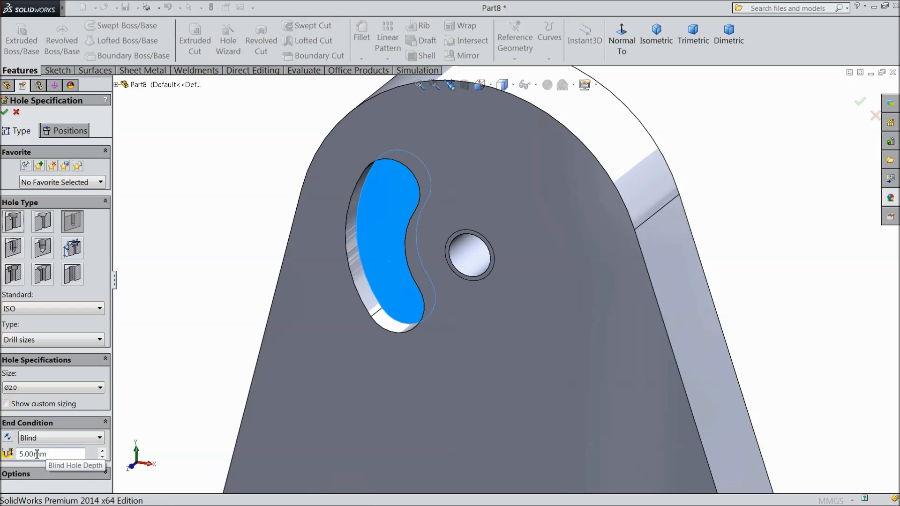
Step: Place one Ø2.0 hole on the slot's floor near its middle, about level with the tapped hole
click(68, 132)
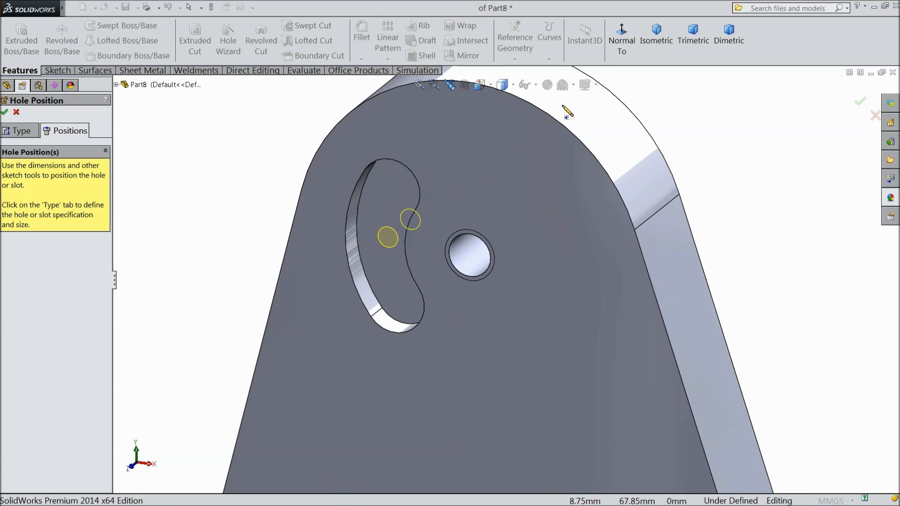
click(621, 37)
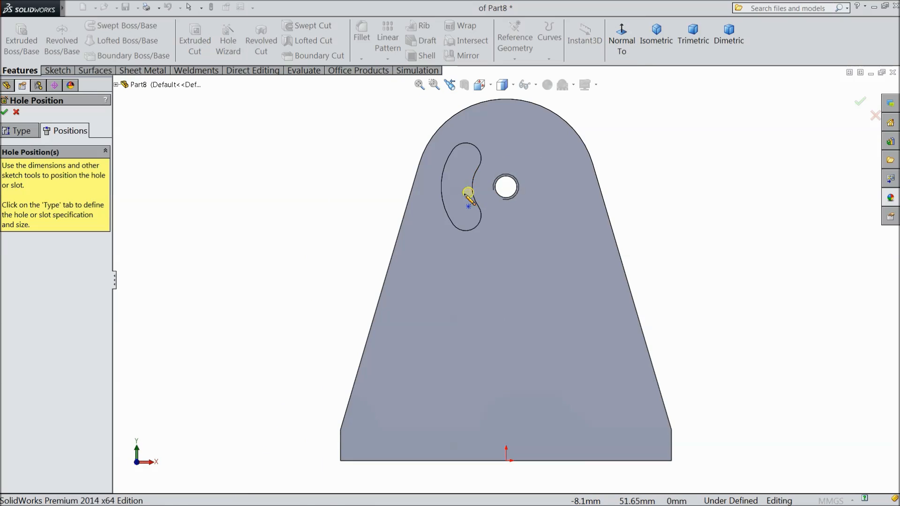
click(461, 188)
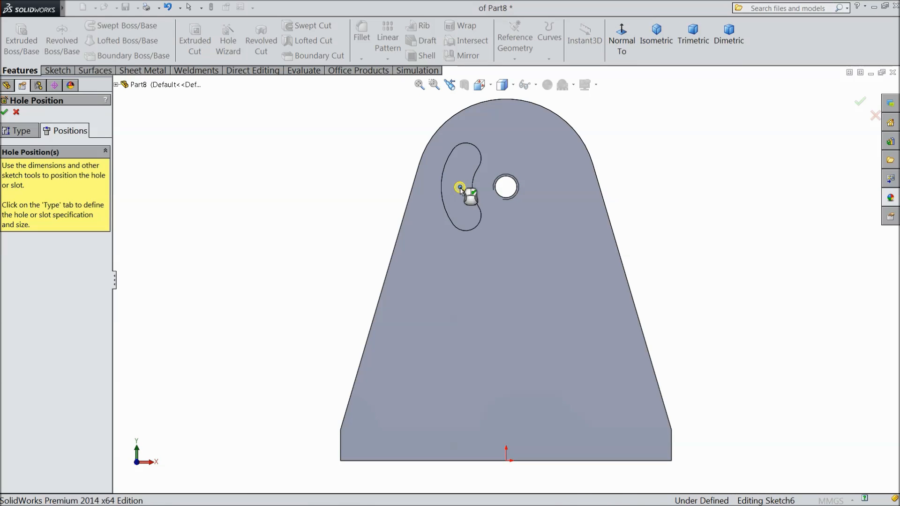
scroll(489, 185, down, 2)
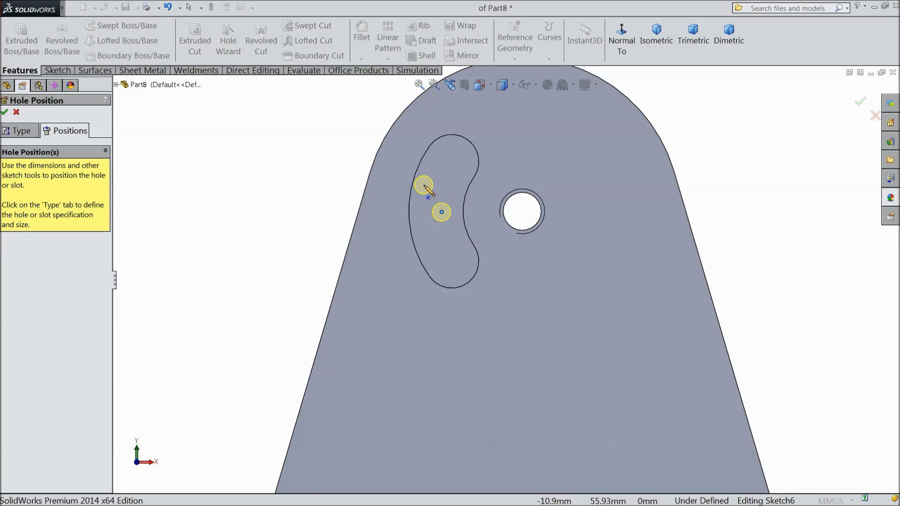
key(Escape)
scroll(469, 181, down, 2)
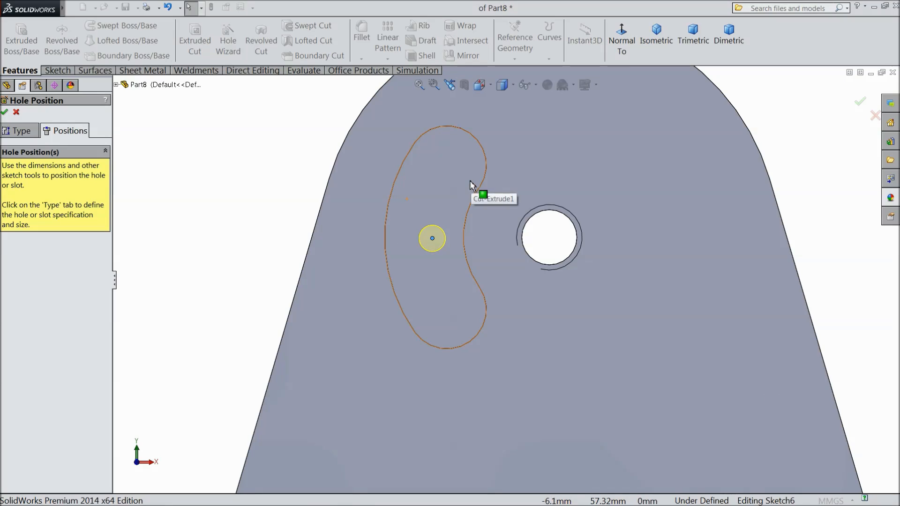
Step: Draw a centerline about 8.9 mm long from the Ø2.0 hole point to the tapped hole's center and make it horizontal
click(57, 70)
click(91, 26)
click(93, 56)
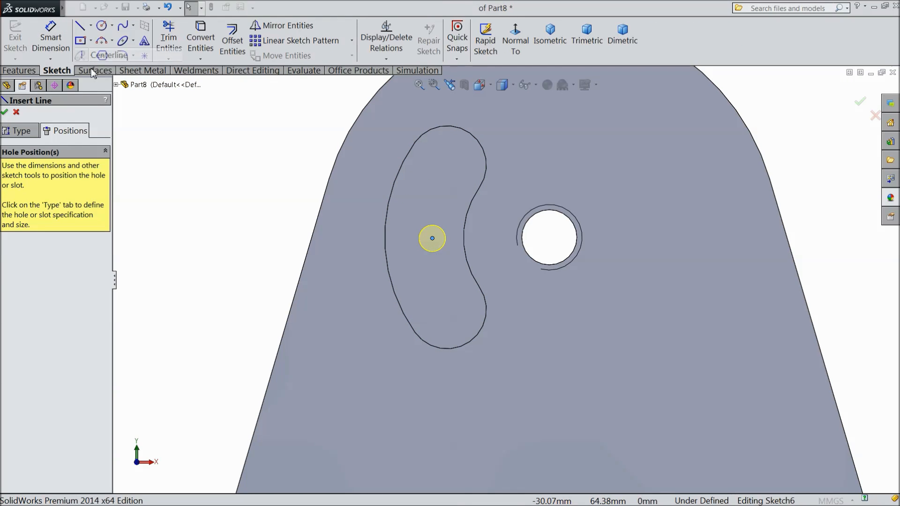
click(431, 238)
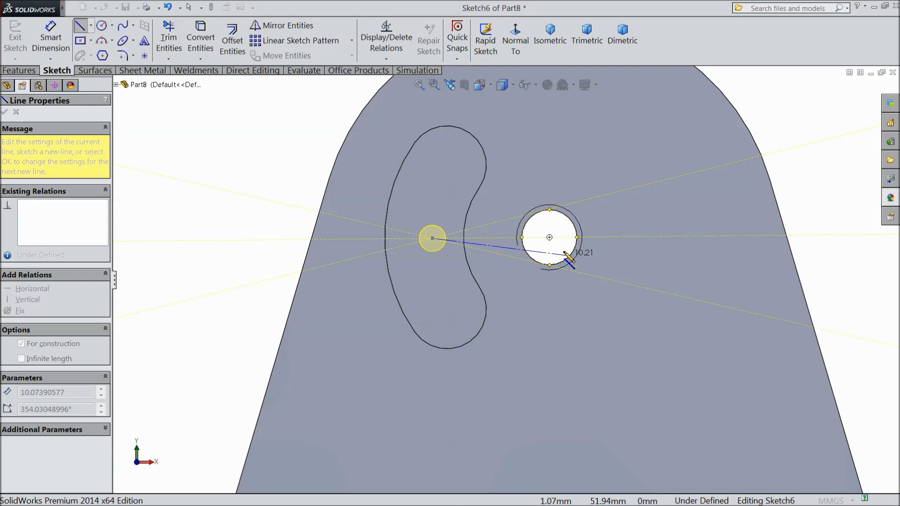
right_click(522, 238)
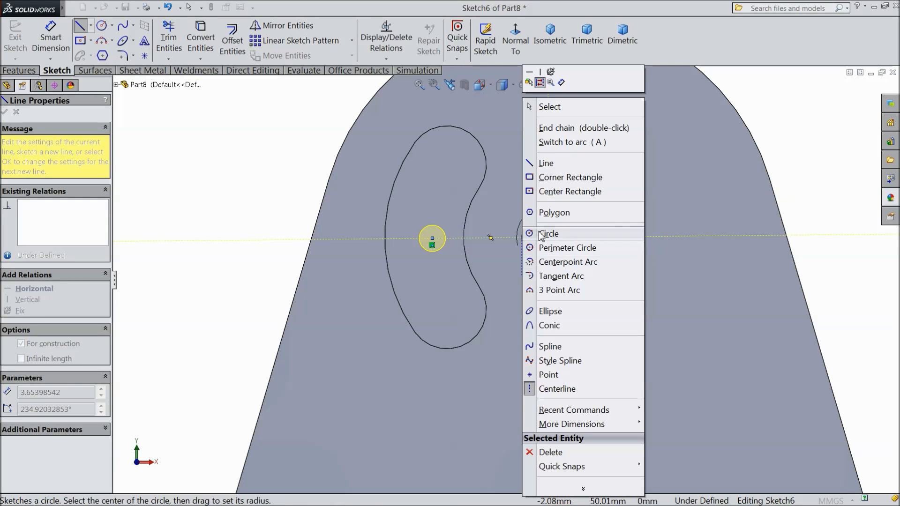
click(551, 108)
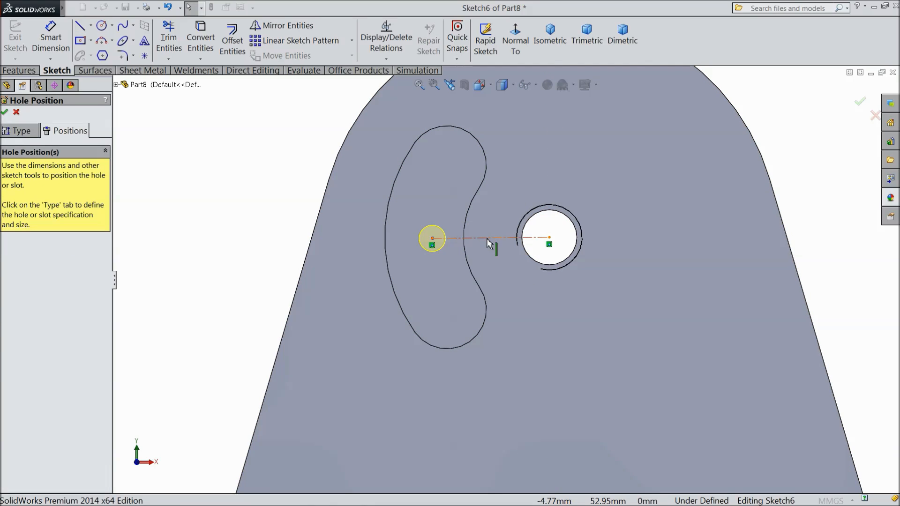
click(490, 238)
click(516, 202)
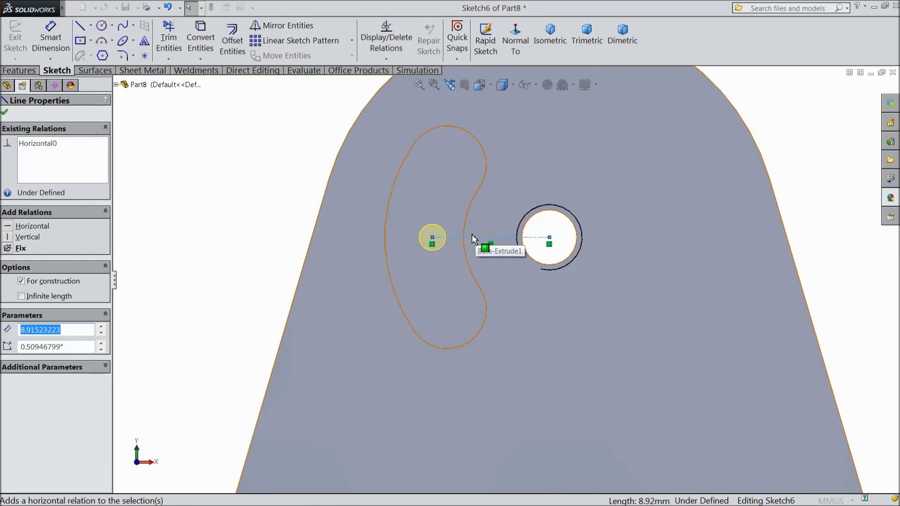
Step: Dimension the centerline to 8 mm and finish the Ø2.0 hole
click(51, 39)
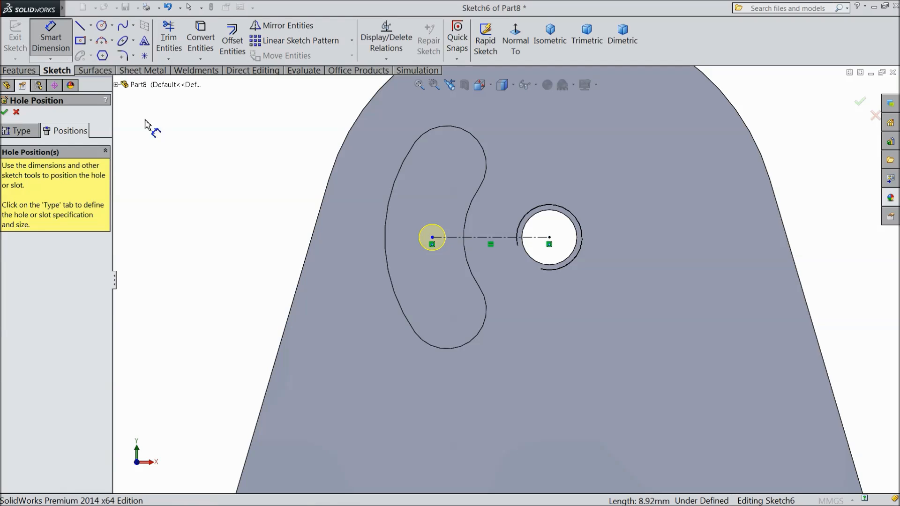
click(480, 238)
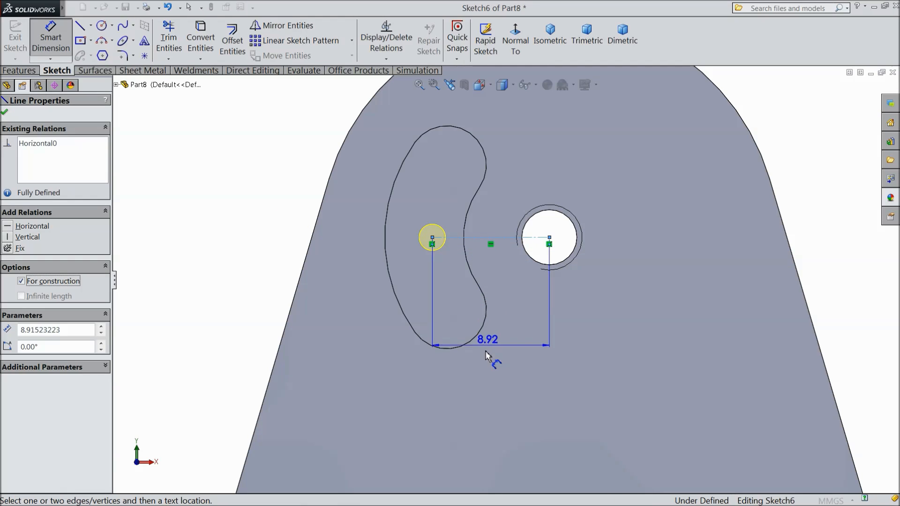
click(484, 369)
text(8)
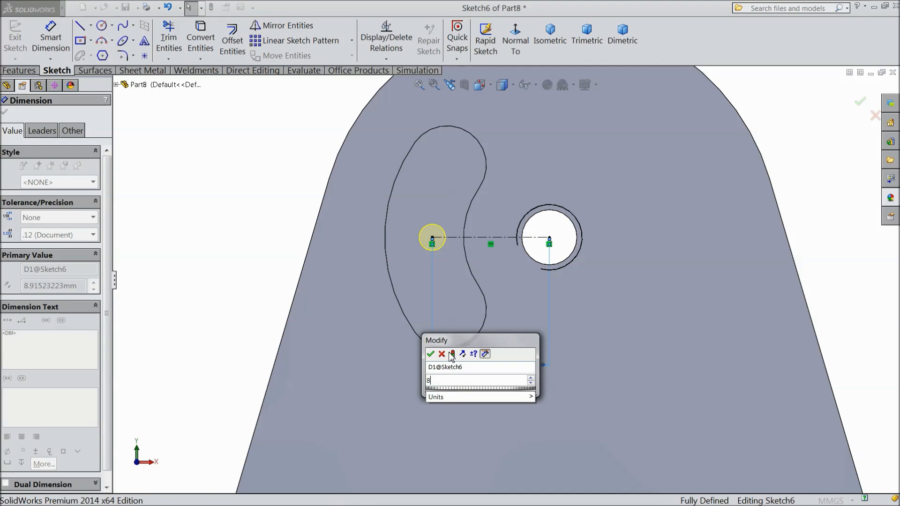
click(430, 356)
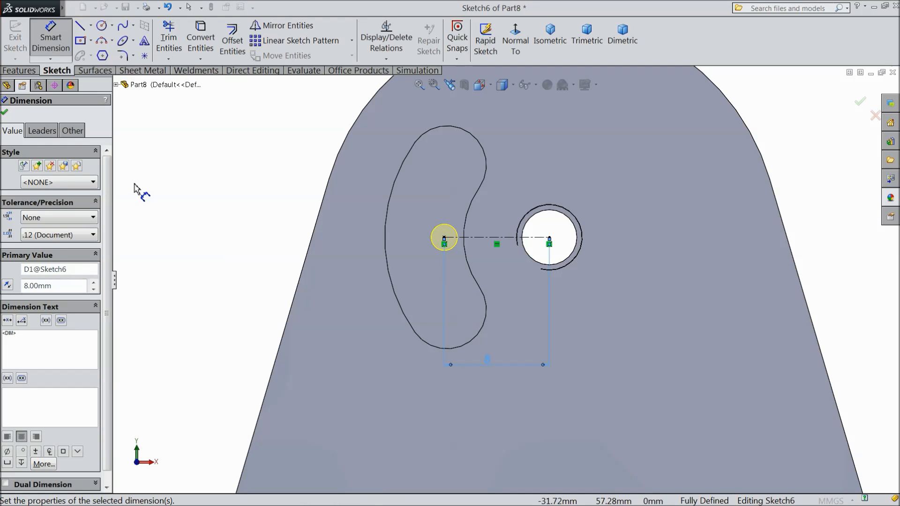
click(5, 114)
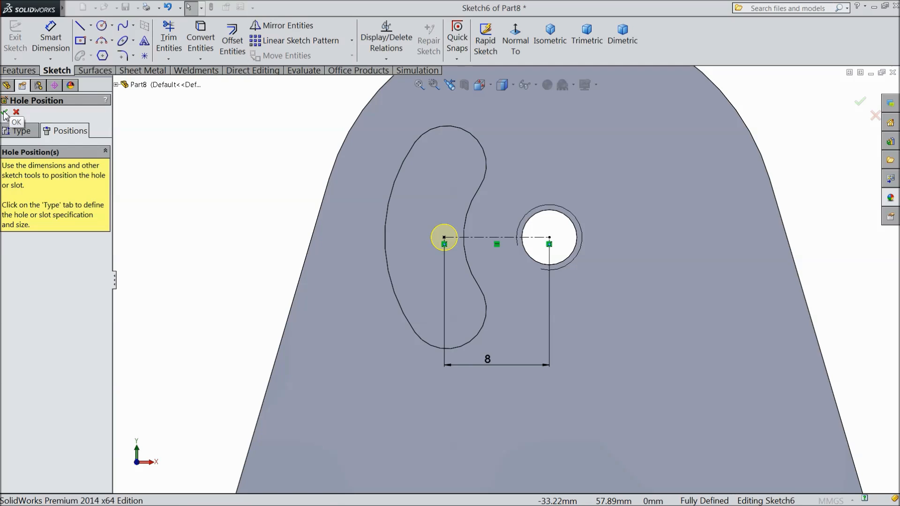
click(5, 113)
Step: Examine the Ø2.0 hole's depth behind the slot in a wireframe side view of the plate
mouse_move(287, 197)
middle_down()
mouse_move(275, 234)
mouse_move(295, 227)
mouse_move(277, 212)
middle_up()
scroll(278, 227, up, 5)
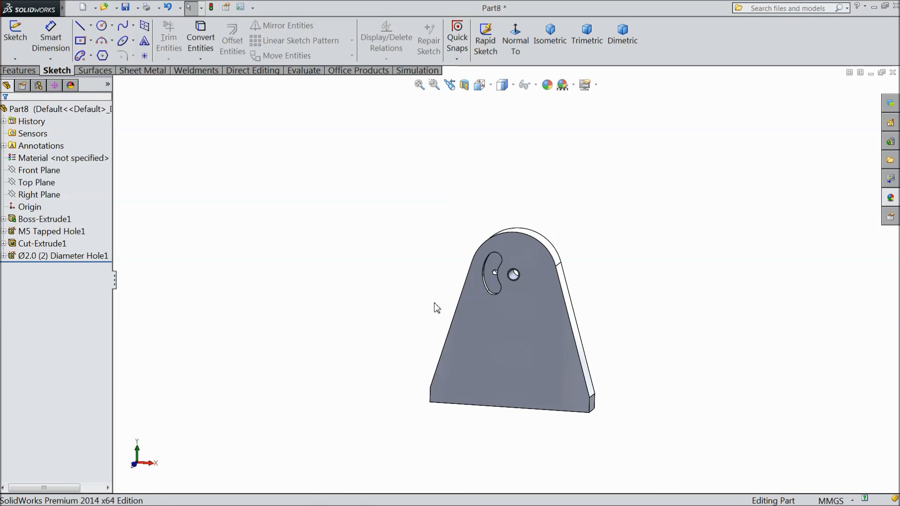
scroll(510, 319, down, 3)
scroll(515, 262, up, 3)
mouse_move(628, 283)
middle_down()
mouse_move(617, 239)
mouse_move(613, 275)
middle_up()
scroll(603, 276, down, 2)
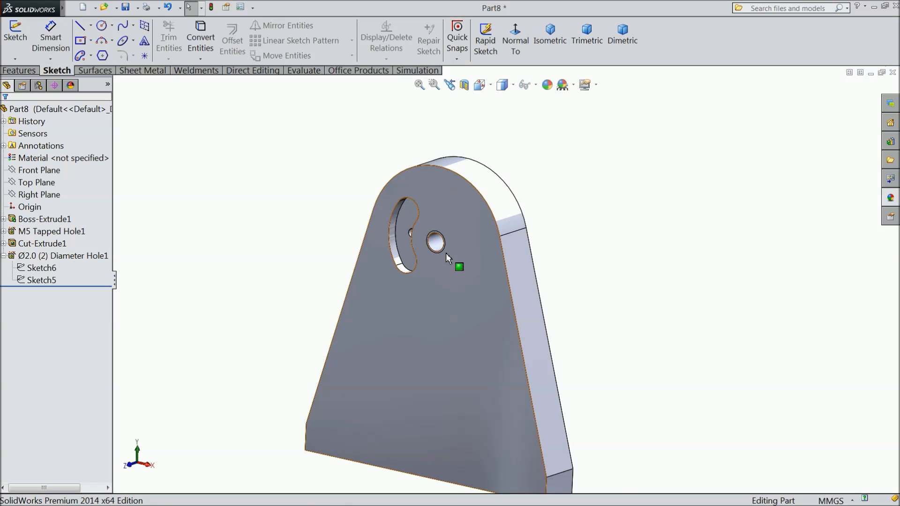
scroll(445, 253, down, 2)
middle_drag(466, 241, 534, 263)
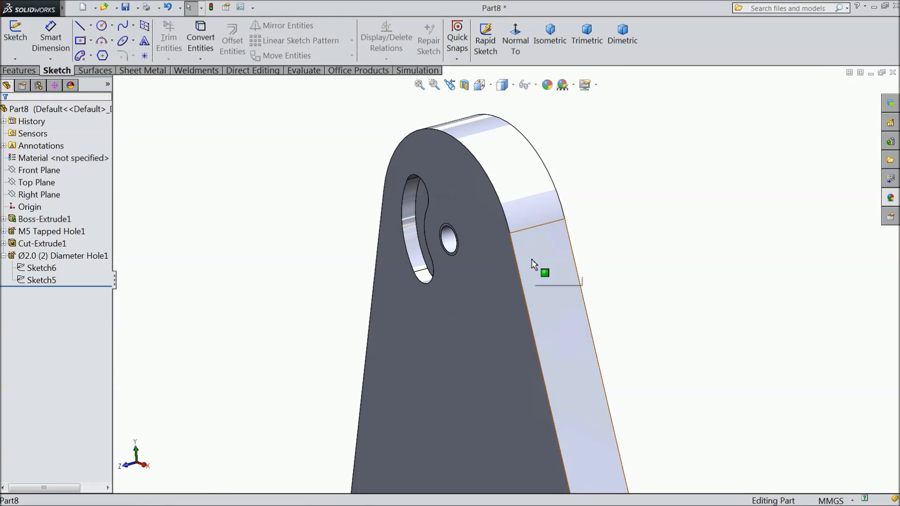
click(534, 258)
click(522, 63)
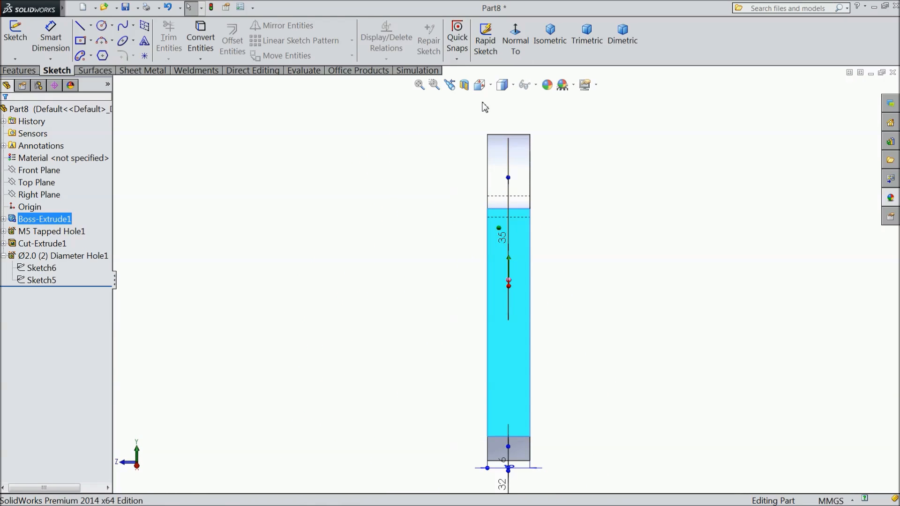
click(514, 85)
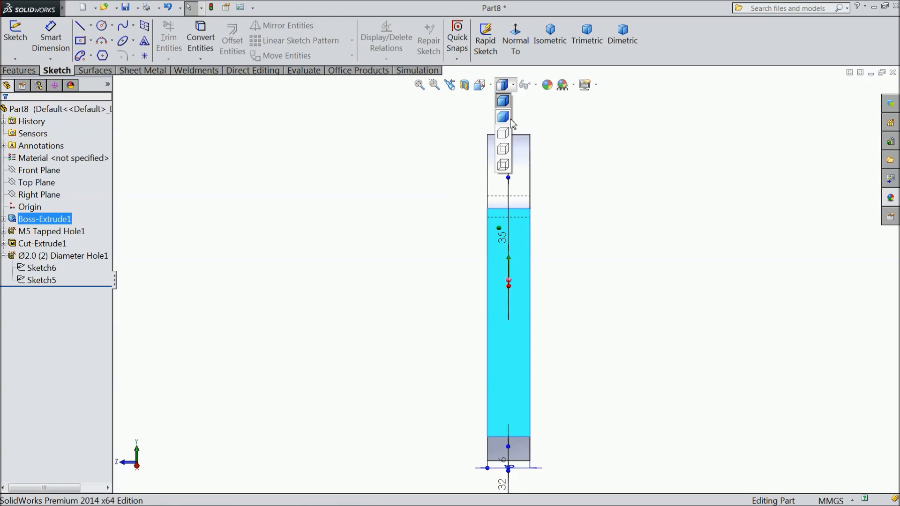
click(503, 165)
scroll(520, 202, down, 4)
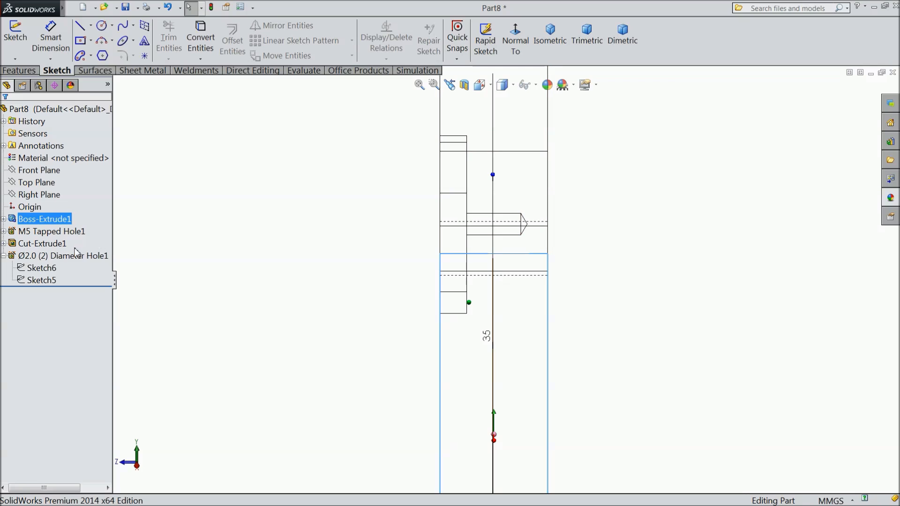
Step: Change the sketch plane of the Ø2.0 hole's position sketch from the slot's floor to the plate's front face
click(33, 269)
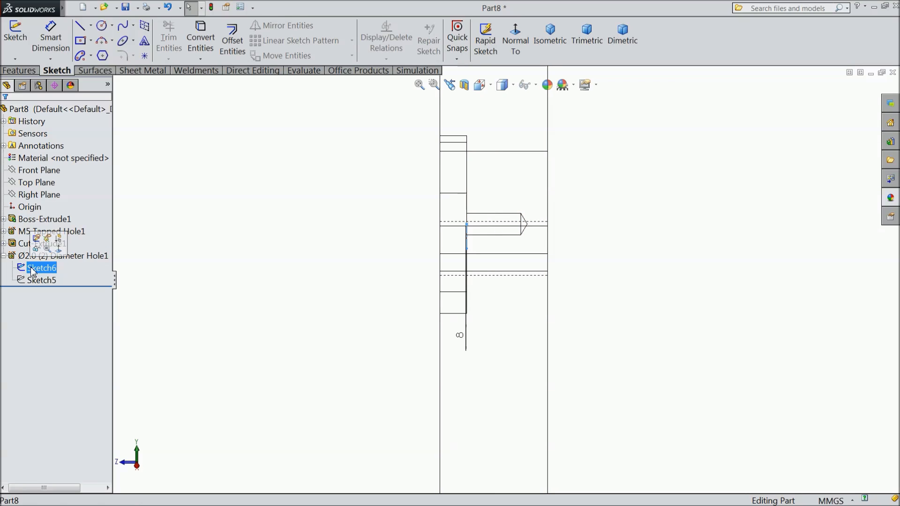
click(48, 244)
middle_drag(206, 259, 243, 267)
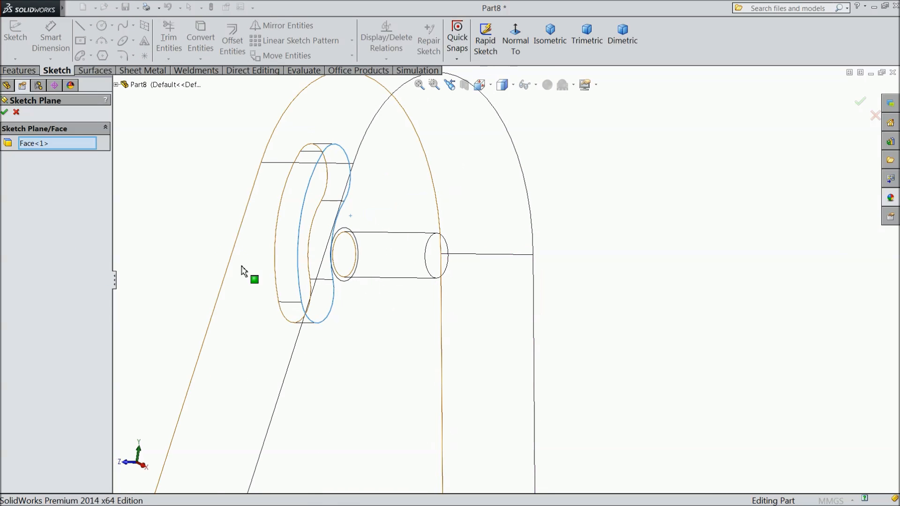
click(344, 364)
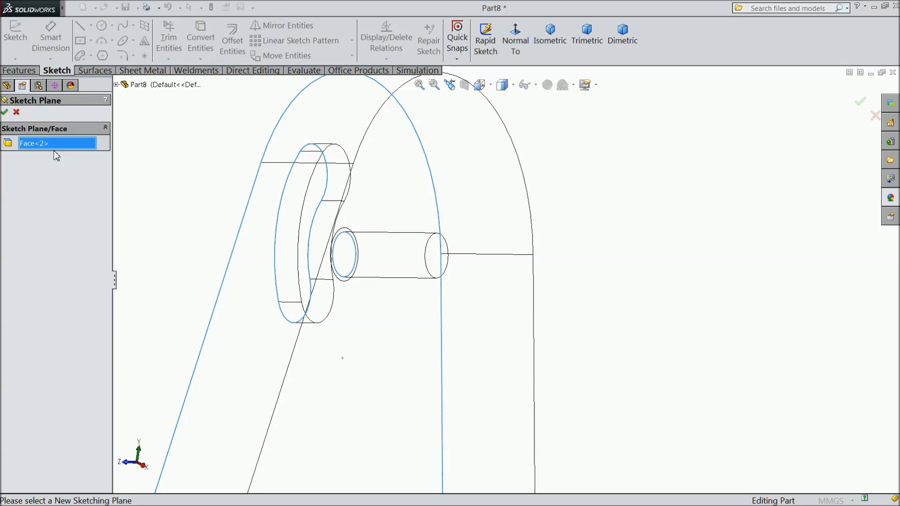
click(5, 112)
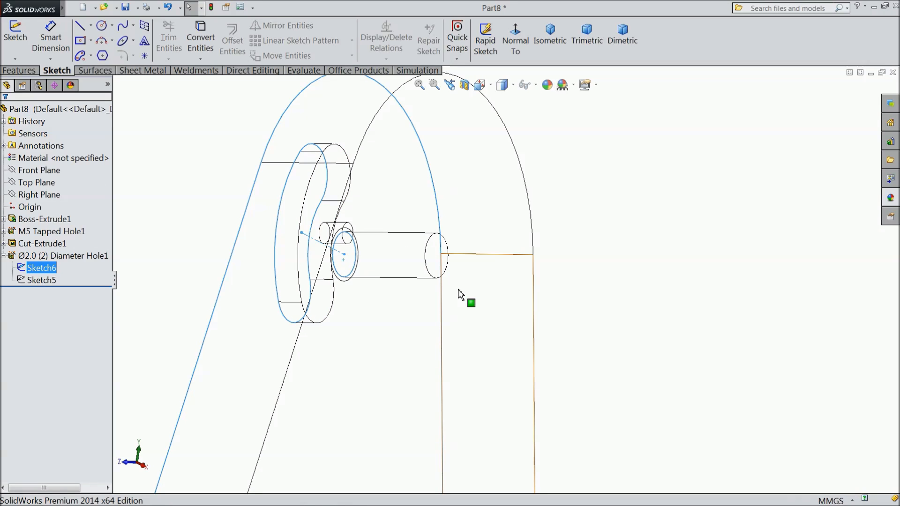
Step: Check the hole's depth again in the wireframe side view, then restore the shaded with edges display and inspect the plate
click(507, 316)
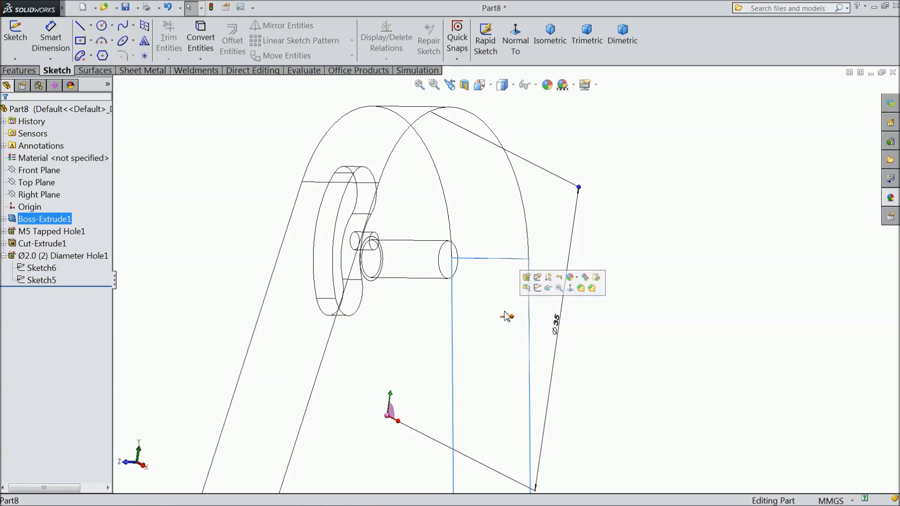
click(516, 47)
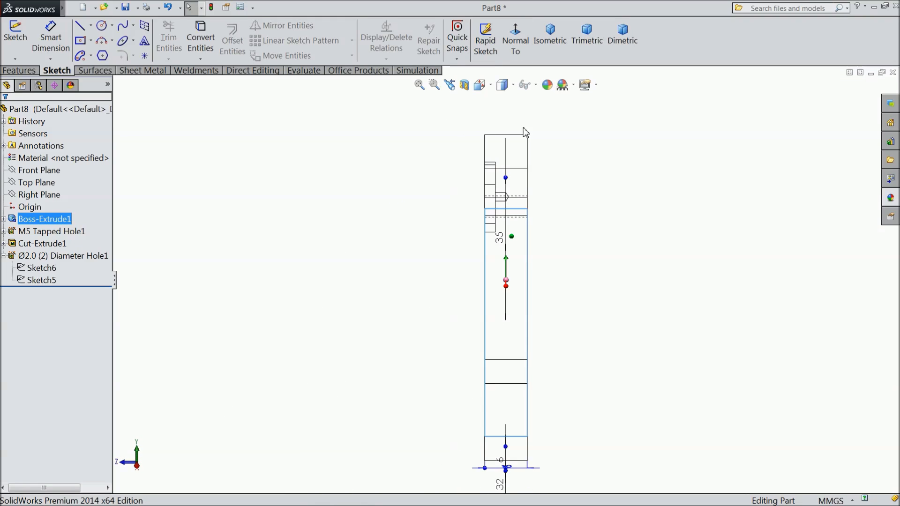
scroll(510, 186, down, 3)
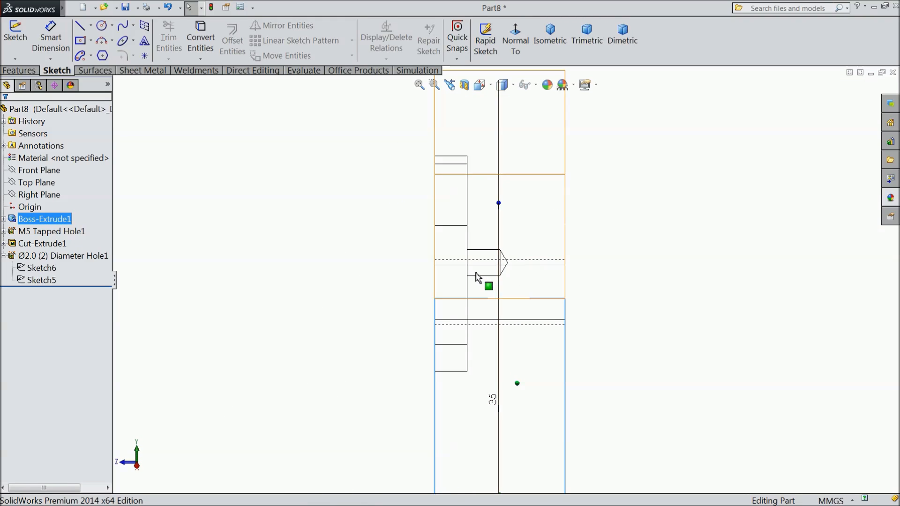
scroll(472, 256, up, 5)
middle_drag(456, 302, 499, 317)
click(503, 85)
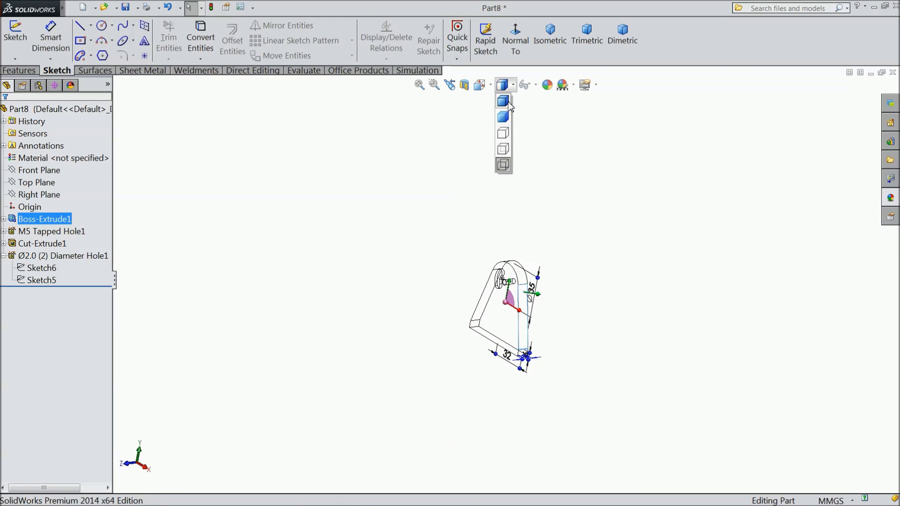
click(503, 104)
scroll(539, 319, down, 4)
scroll(526, 295, up, 3)
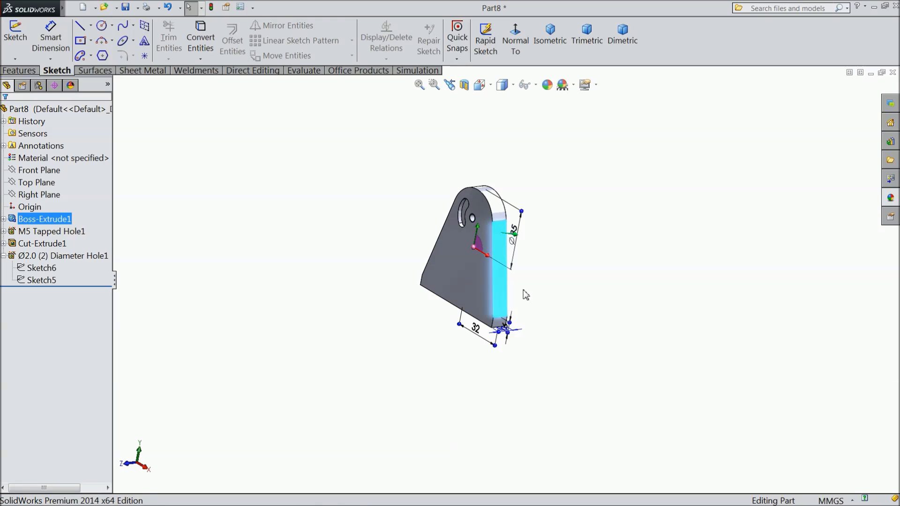
click(561, 258)
middle_drag(564, 263, 516, 243)
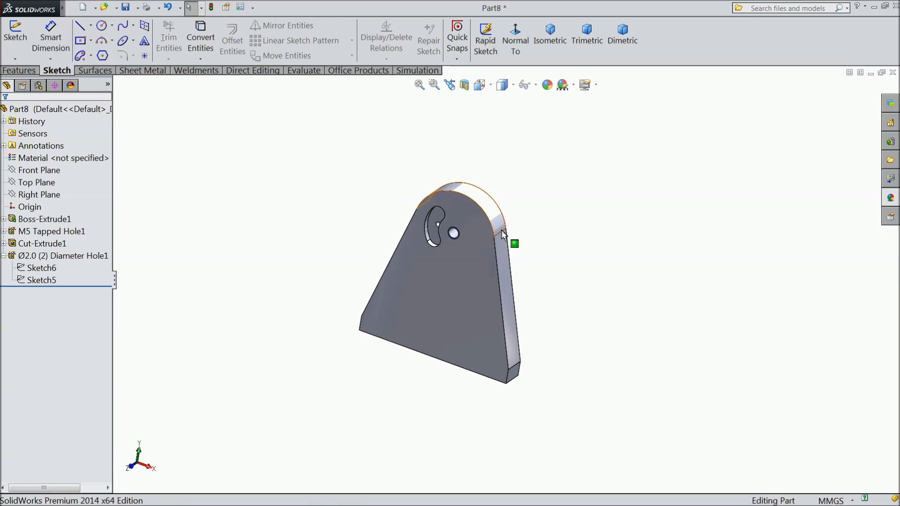
scroll(463, 237, down, 3)
scroll(463, 237, down, 3)
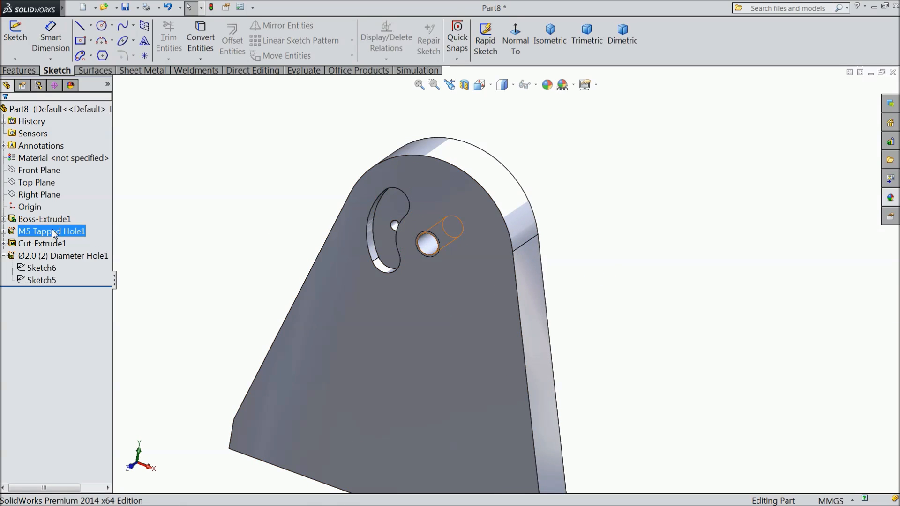
Step: Mirror the Ø2.0 hole and the arc slot cut about the Right Plane
click(46, 197)
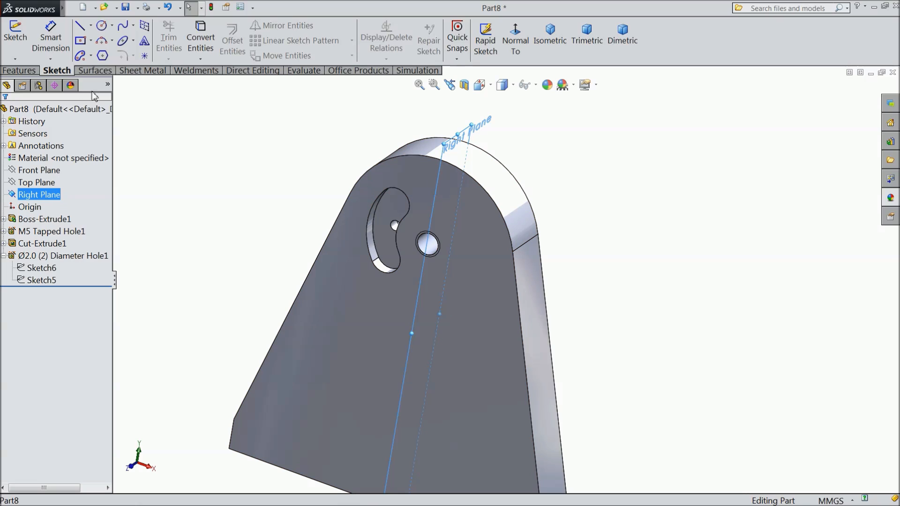
click(27, 70)
click(463, 55)
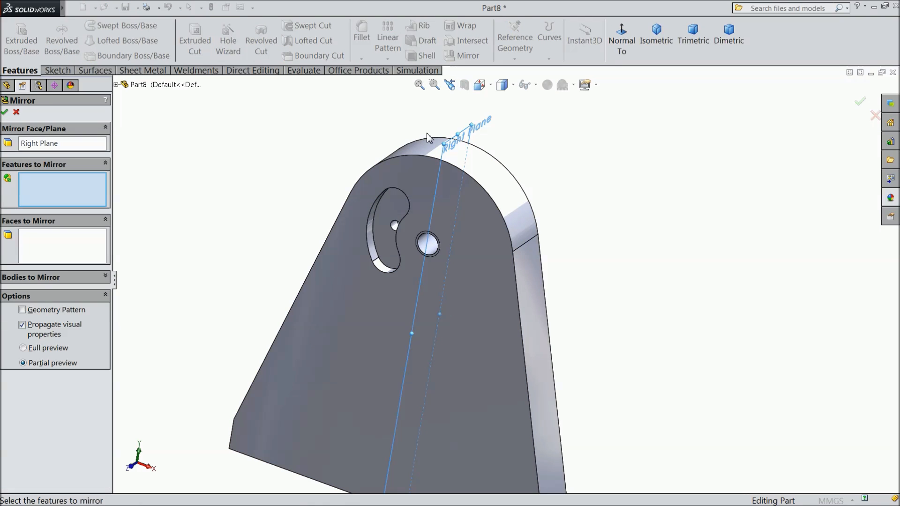
click(115, 85)
click(164, 231)
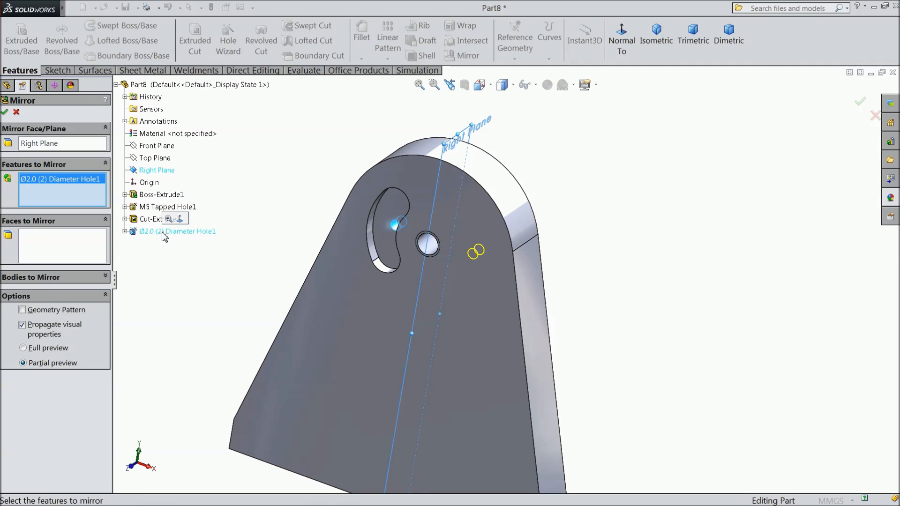
click(147, 220)
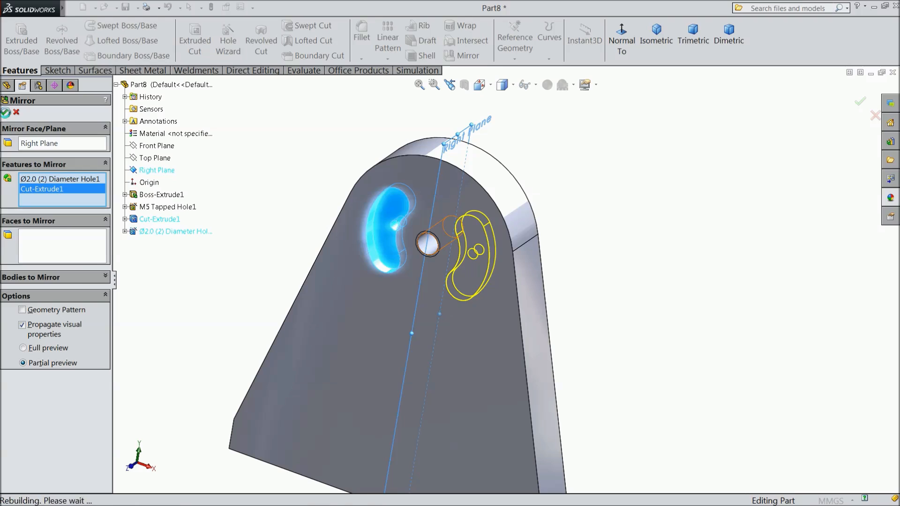
click(5, 112)
Step: Set up an ISO drill-size Ø2.0 hole with a blind depth of 55 mm on the plate's bottom face
middle_drag(215, 221, 277, 192)
scroll(224, 210, up, 4)
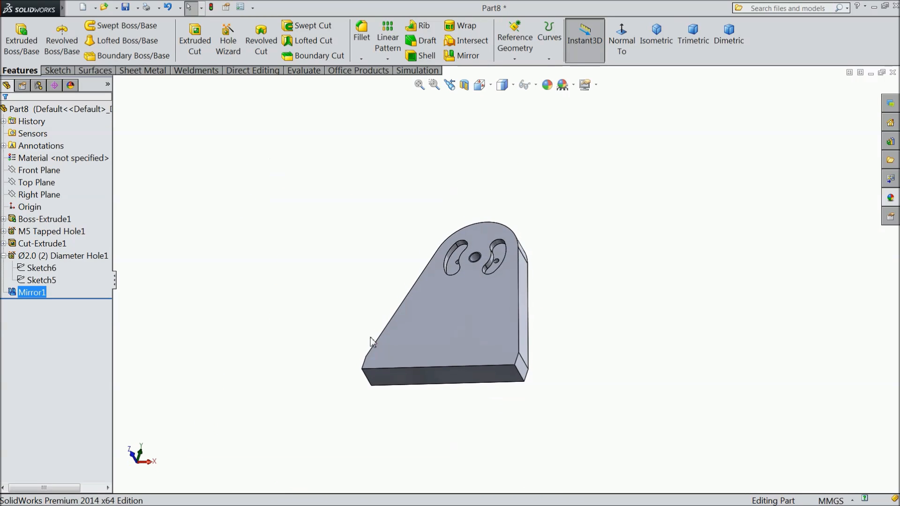
scroll(412, 365, down, 3)
click(446, 342)
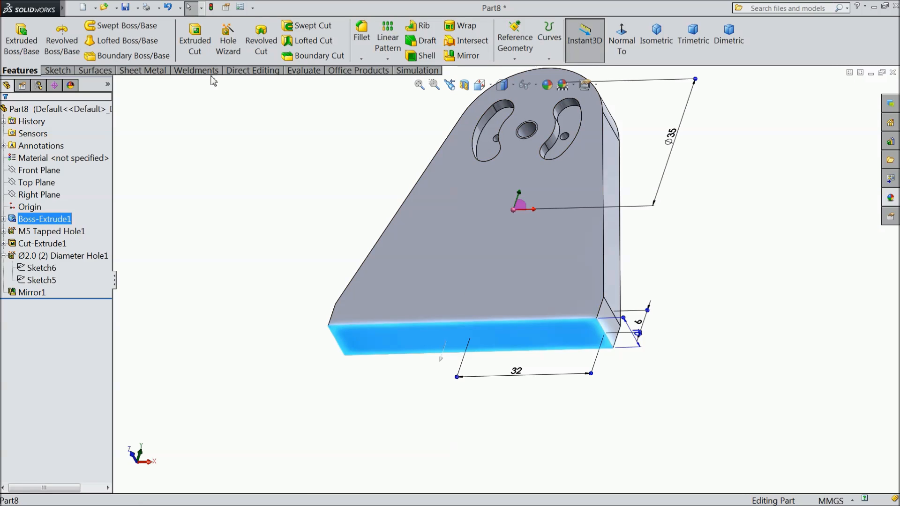
click(228, 41)
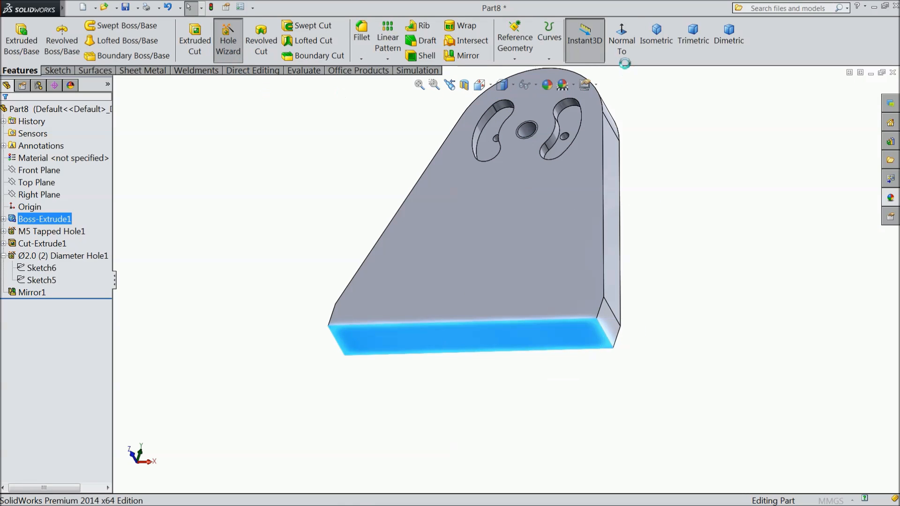
click(623, 43)
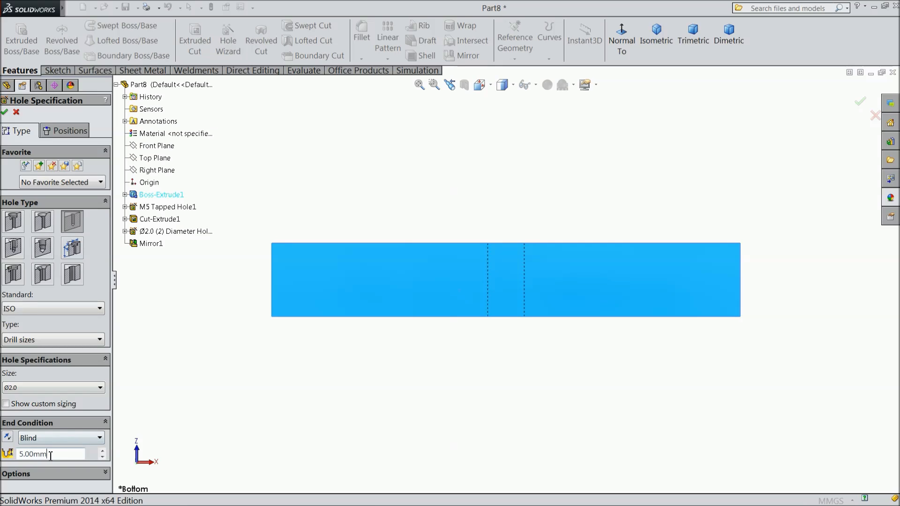
click(99, 424)
click(106, 423)
click(60, 136)
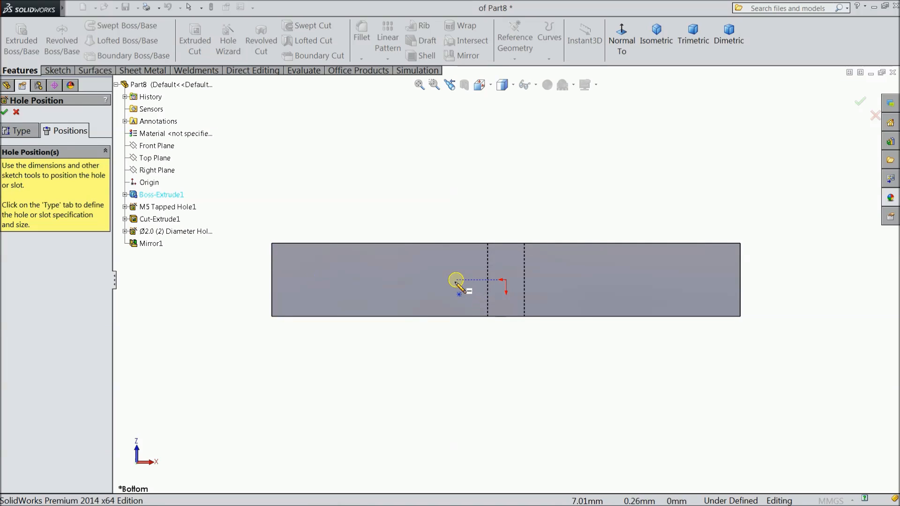
Step: Place two Ø2.0 hole points on opposite sides of the origin and make them horizontal with it
click(449, 280)
click(562, 278)
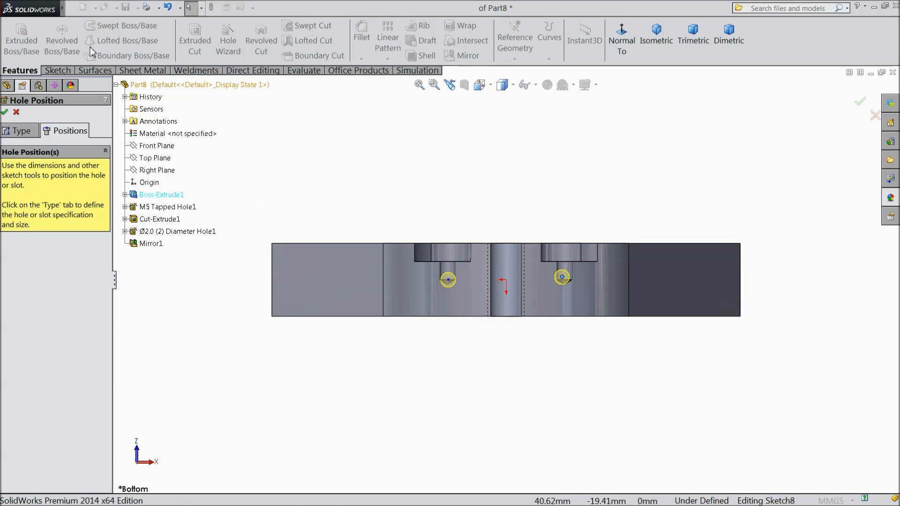
scroll(518, 281, down, 4)
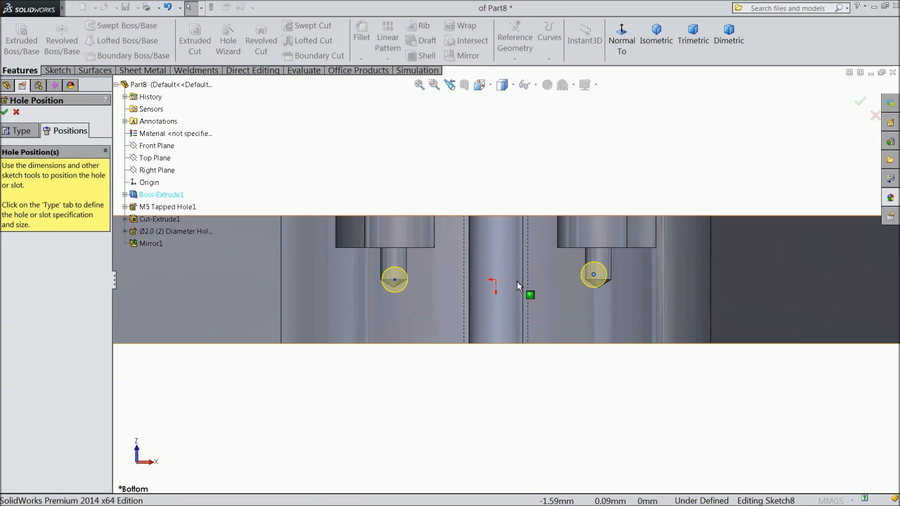
ctrl+click(395, 280)
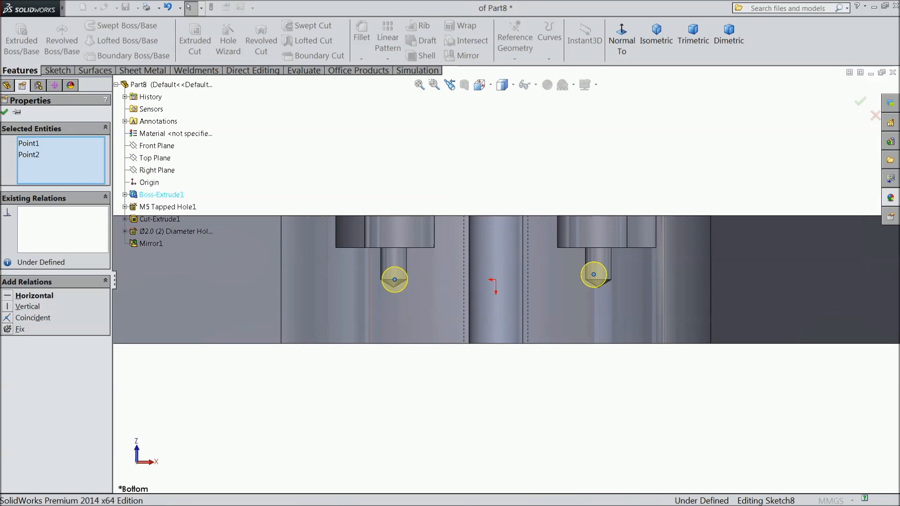
ctrl+click(495, 280)
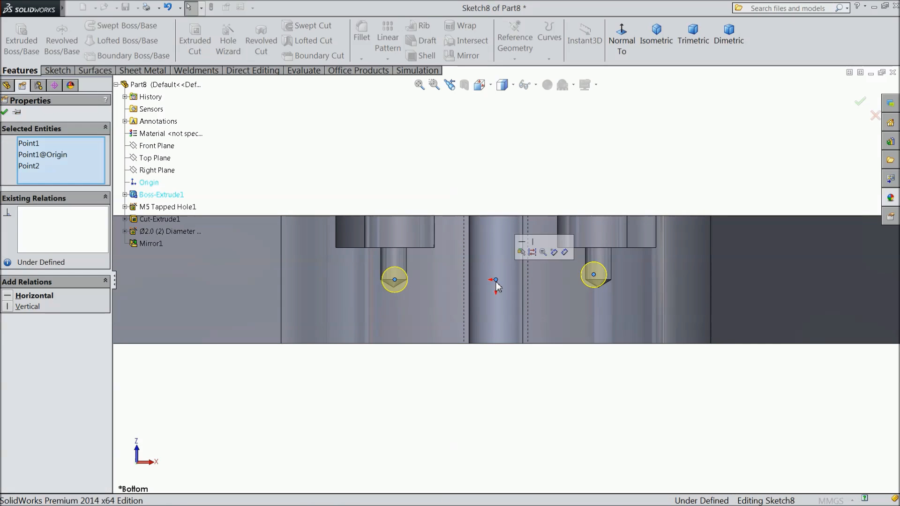
click(521, 243)
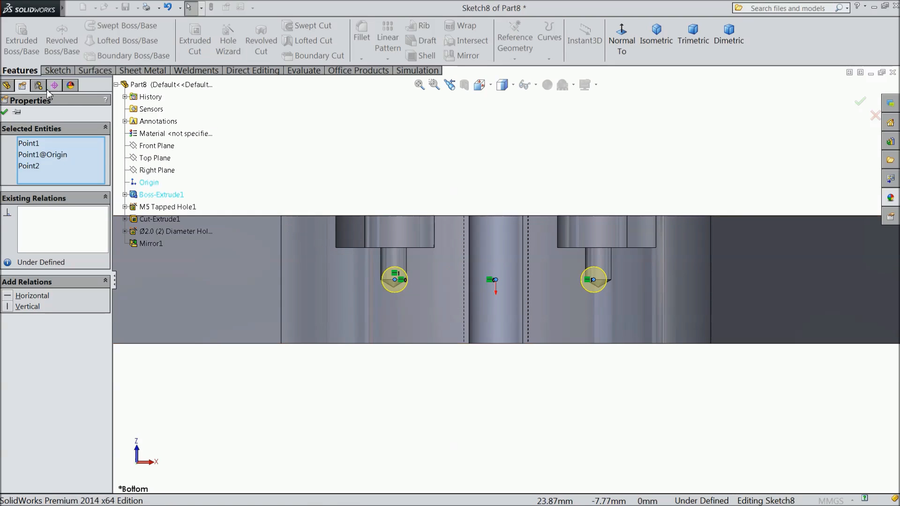
click(5, 112)
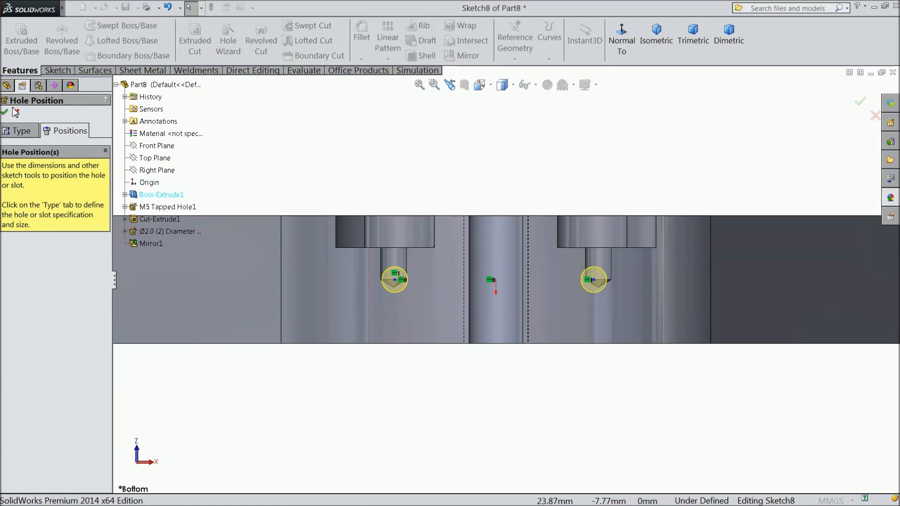
Step: Draw a vertical centerline from the origin to the bottom face's long edge in the hole position sketch
click(52, 72)
click(90, 25)
click(91, 58)
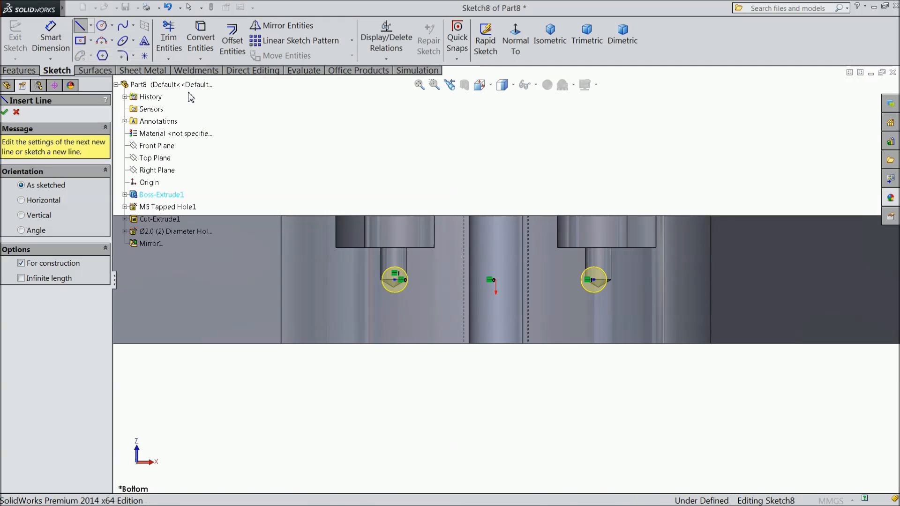
click(496, 280)
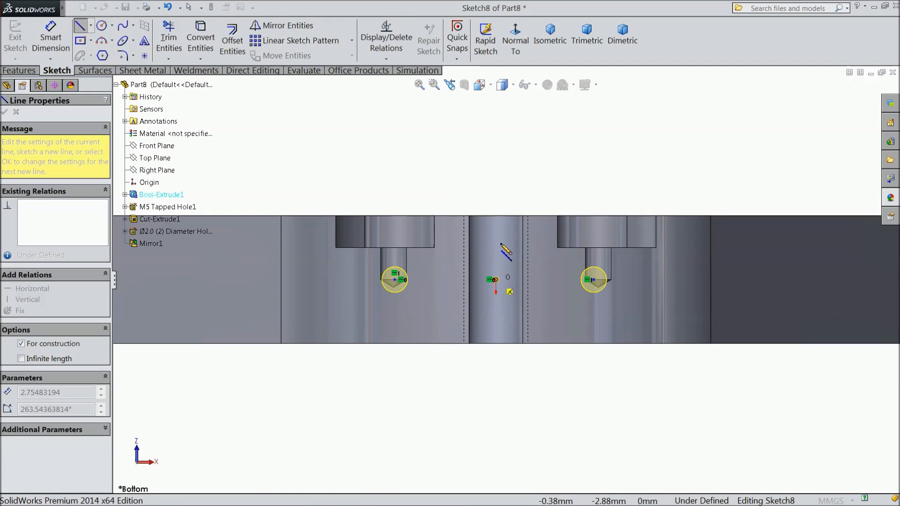
click(496, 216)
right_click(504, 211)
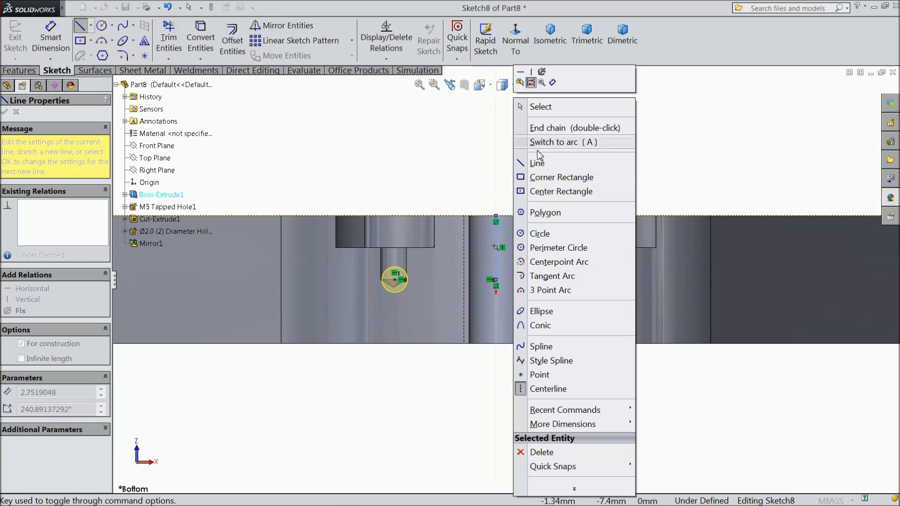
click(537, 104)
Step: Make the two Ø2.0 hole points symmetric about the vertical centerline
click(593, 280)
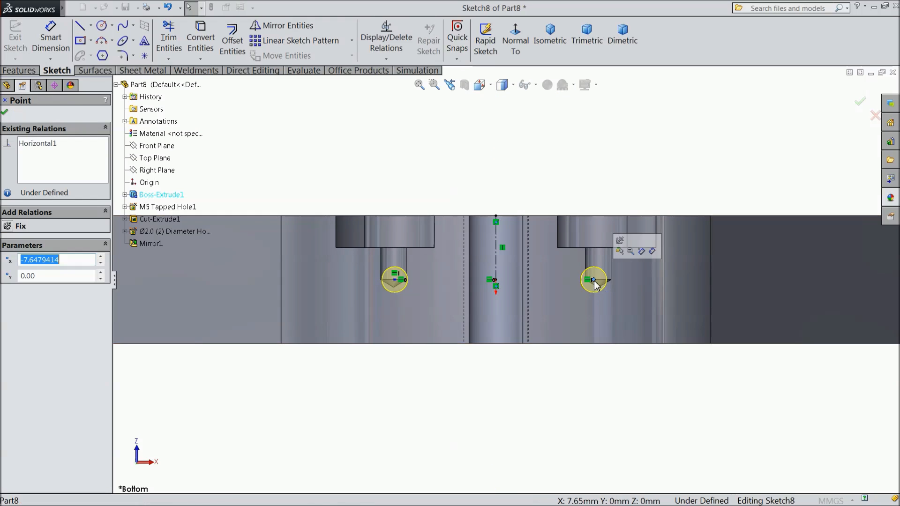
ctrl+click(495, 262)
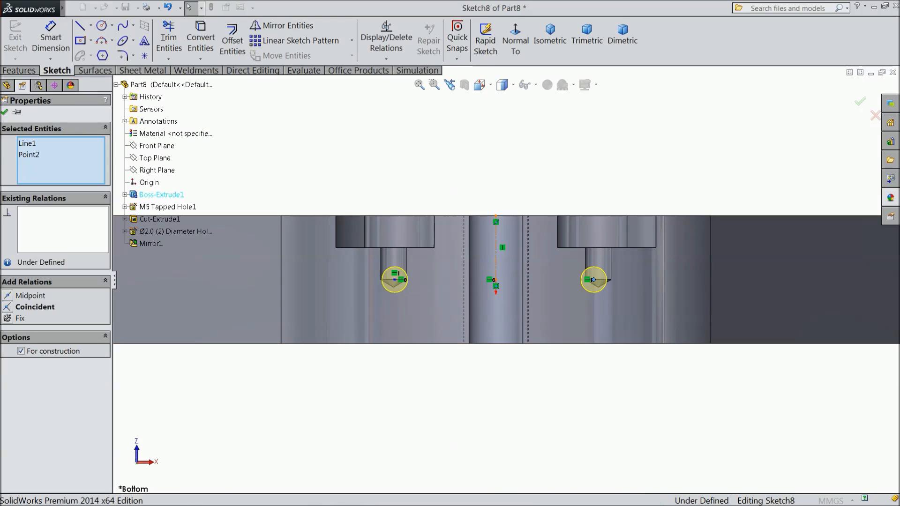
ctrl+click(394, 280)
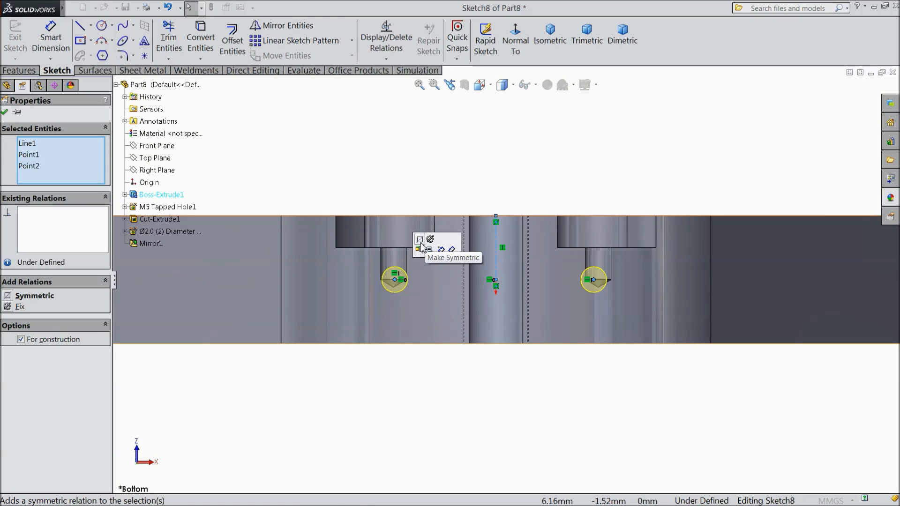
click(420, 240)
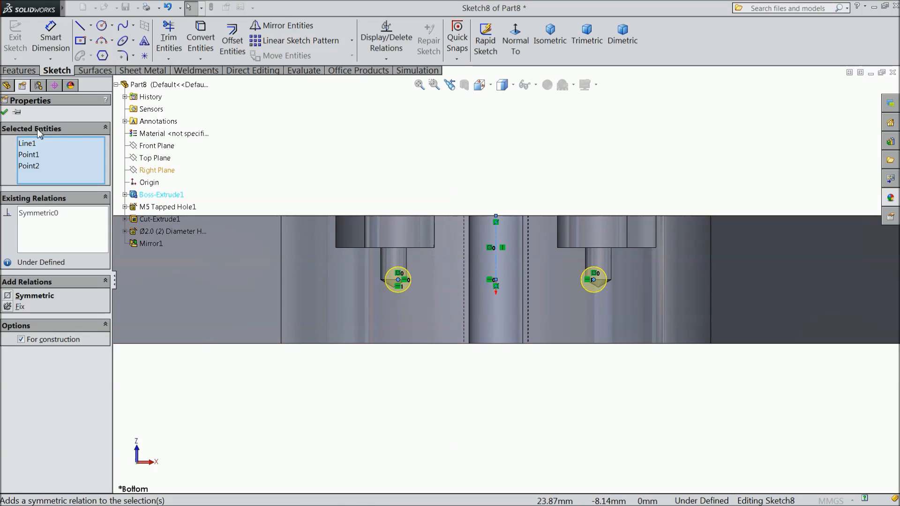
click(5, 113)
Step: Dimension the left Ø2.0 hole point 24 mm from the bottom face's left edge and create both holes
click(50, 40)
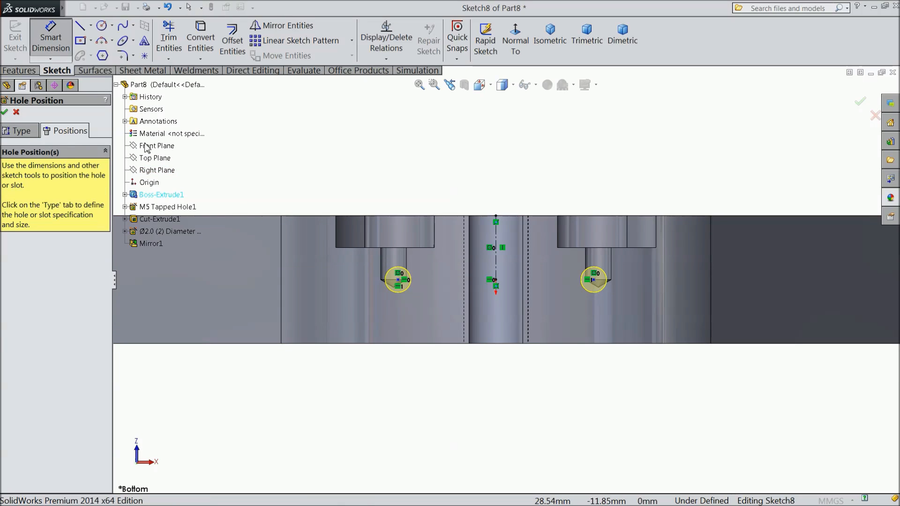
click(398, 281)
key(f)
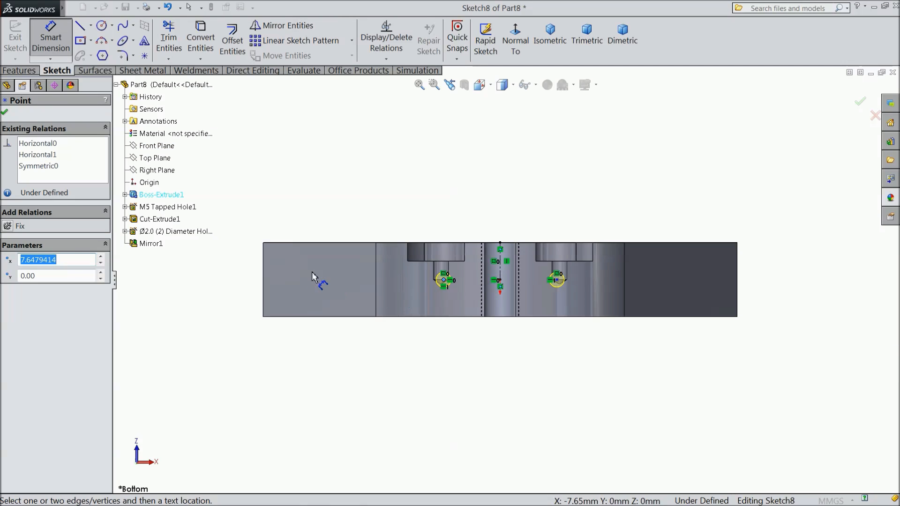
click(263, 283)
click(335, 206)
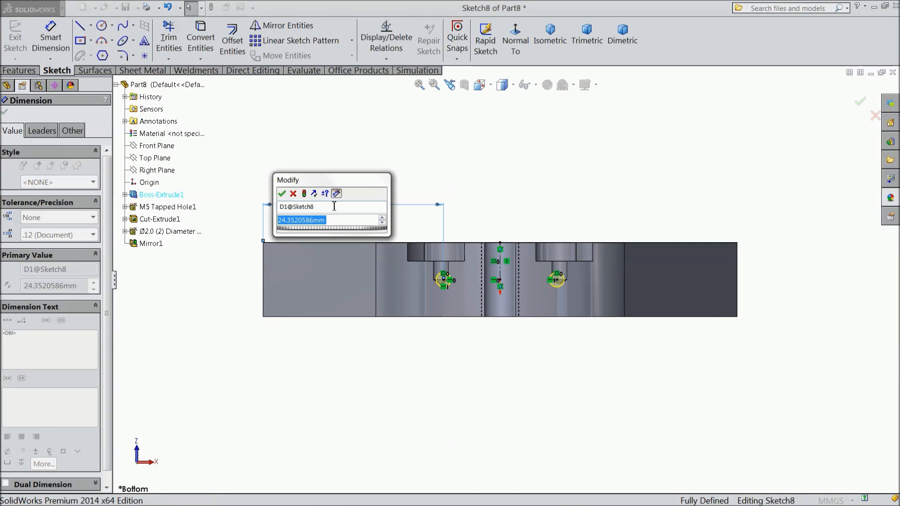
text(24)
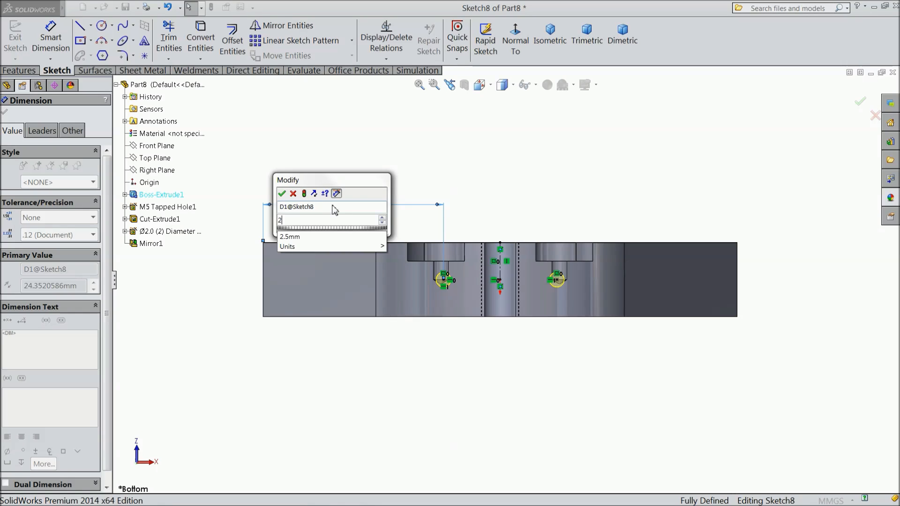
click(283, 195)
scroll(482, 258, down, 2)
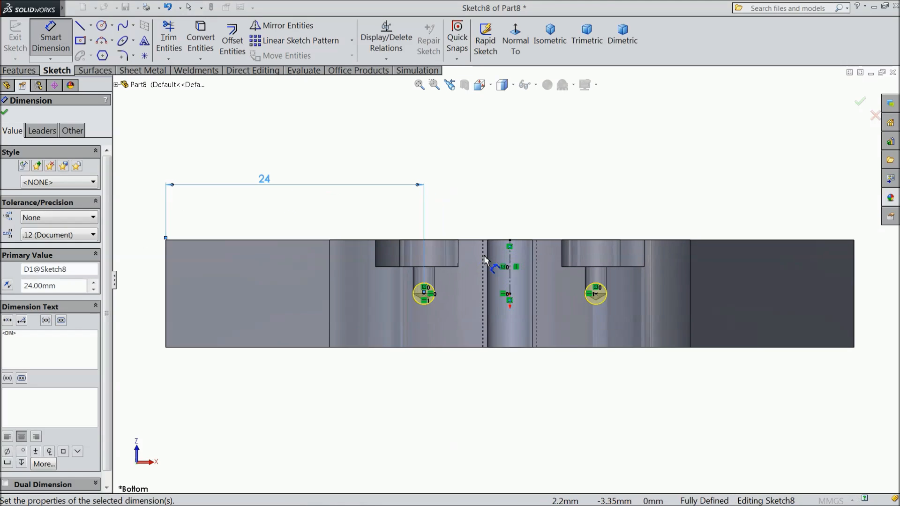
click(4, 113)
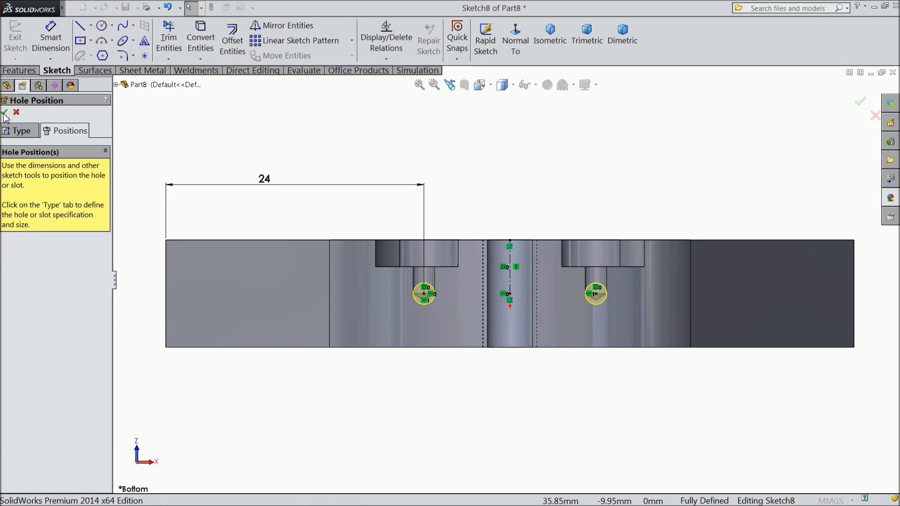
click(5, 113)
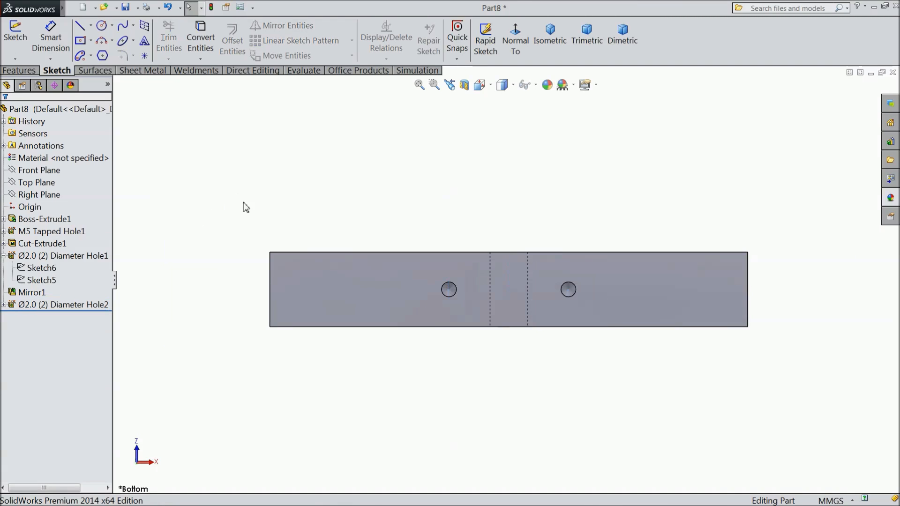
Step: Set up an ISO M5 tapped hole on the bottom face with 12.4 mm blind depth and 10 mm thread depth
middle_drag(283, 187, 282, 187)
click(389, 298)
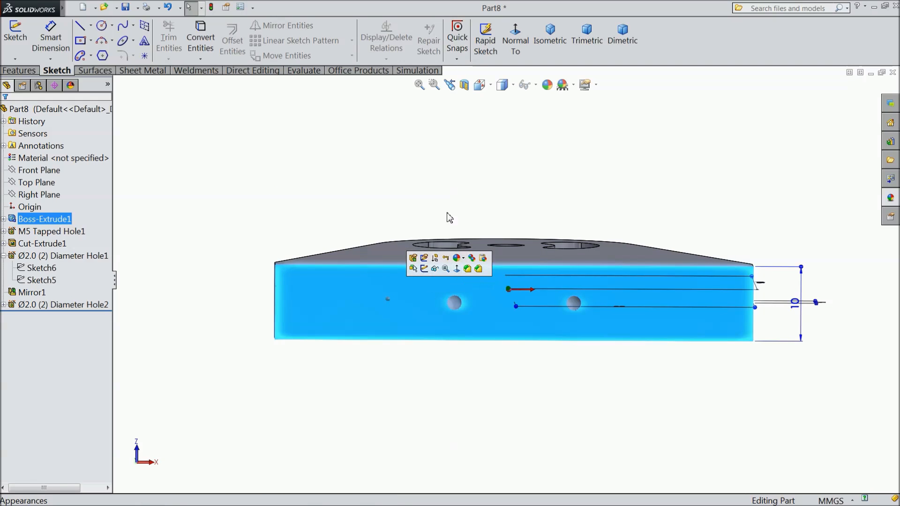
click(19, 71)
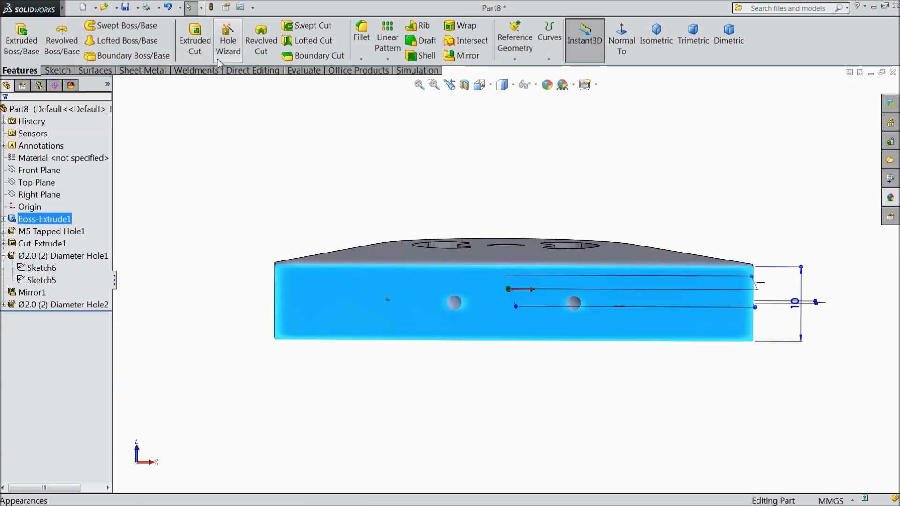
click(228, 41)
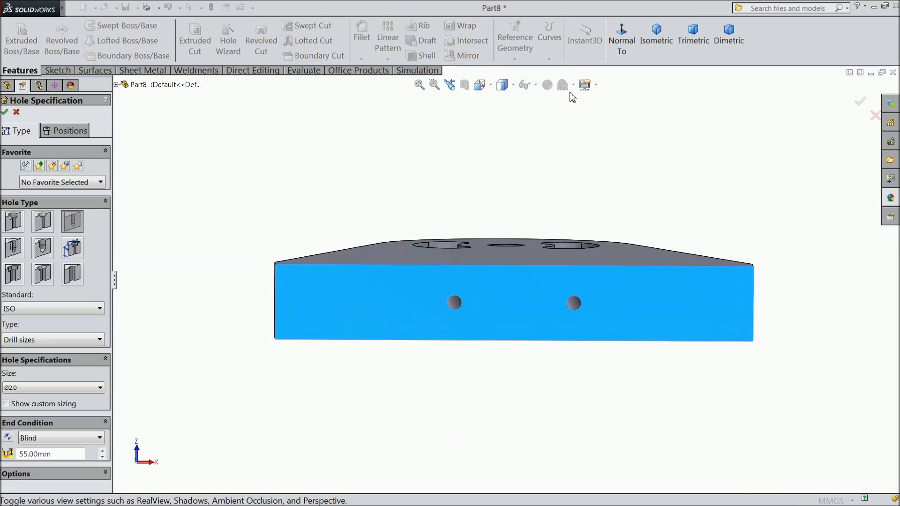
click(621, 47)
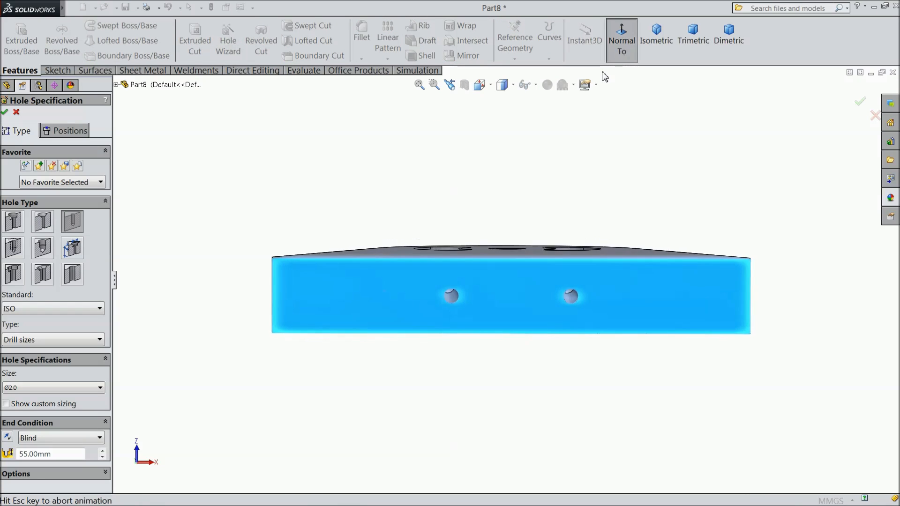
click(11, 249)
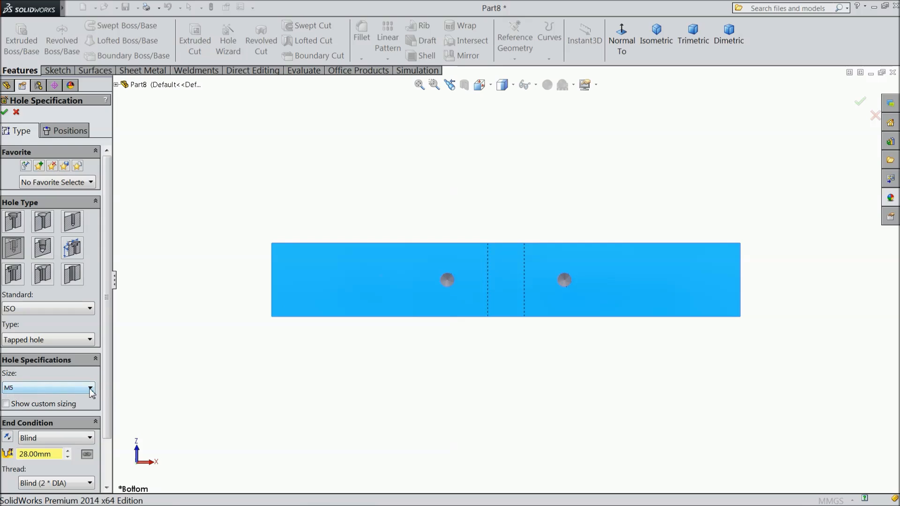
scroll(57, 398, down, 3)
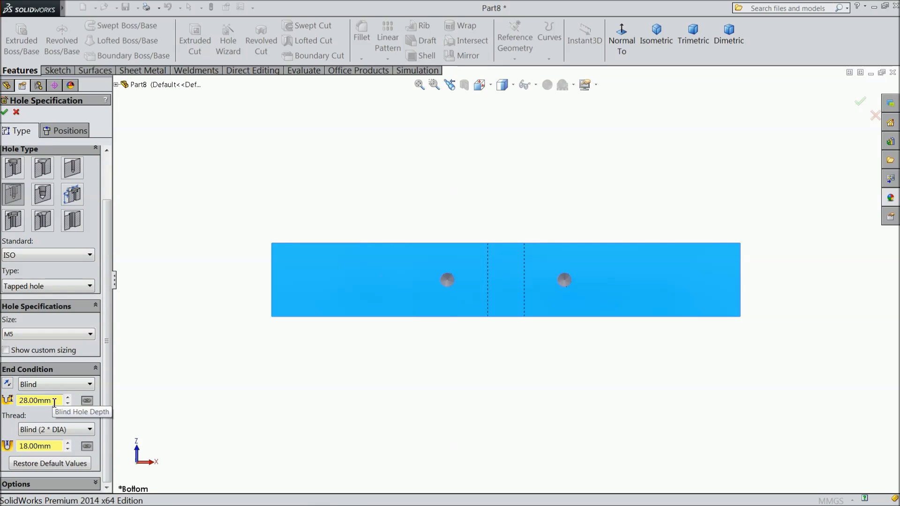
drag(54, 401, 21, 398)
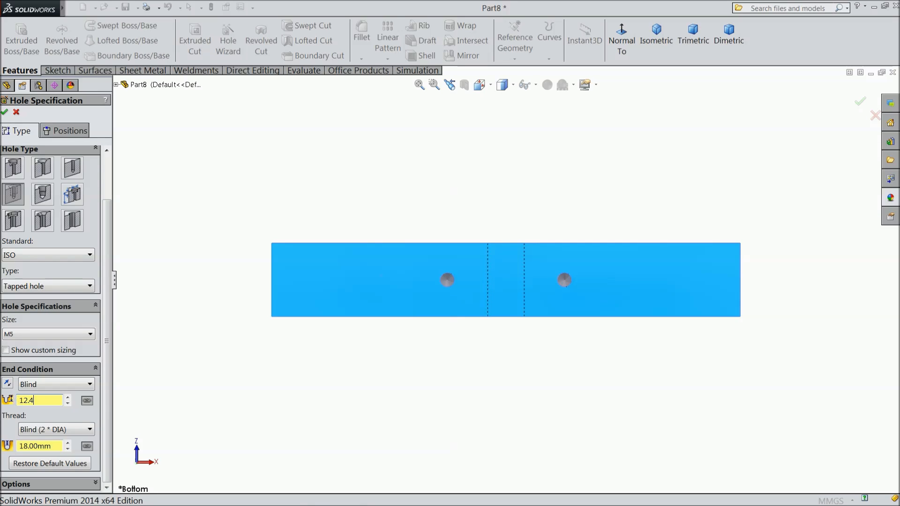
key(Return)
drag(57, 449, 17, 449)
text(10)
key(Return)
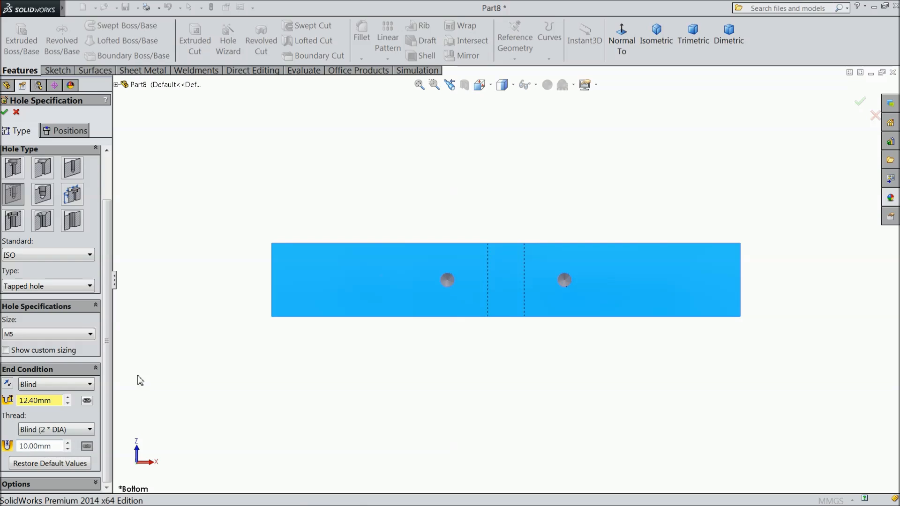
Step: Place two M5 tapped hole points on the bottom face, one on each side of the origin
click(66, 135)
click(402, 280)
click(543, 281)
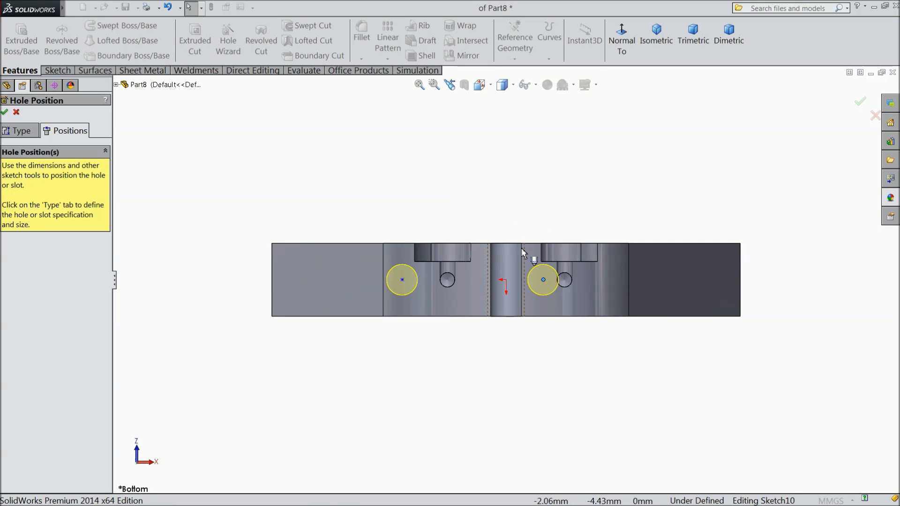
Step: Draw a vertical centerline from the origin to the bottom face's long edge in the M5 hole position sketch
scroll(502, 264, down, 3)
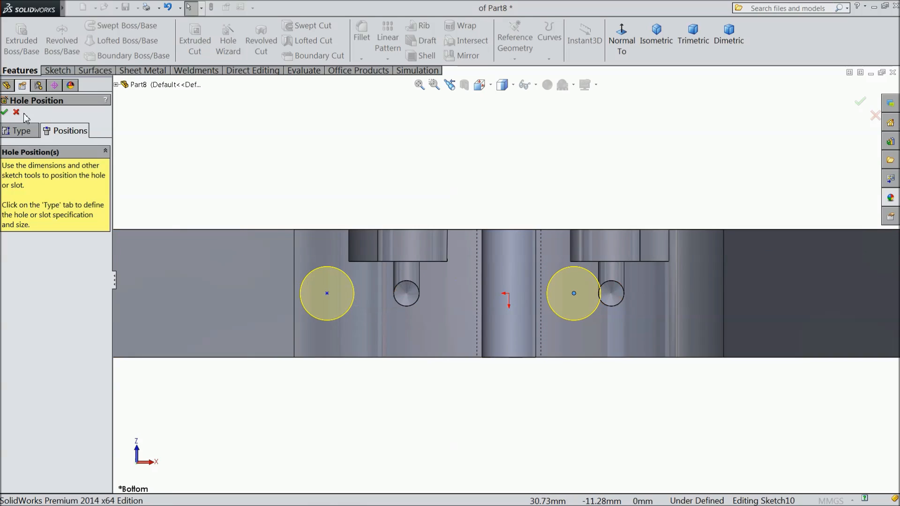
click(57, 70)
click(91, 25)
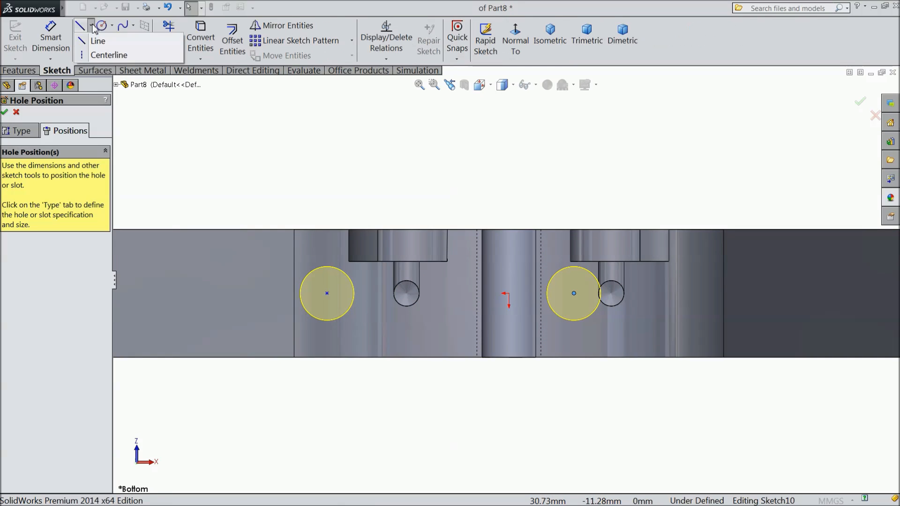
click(100, 54)
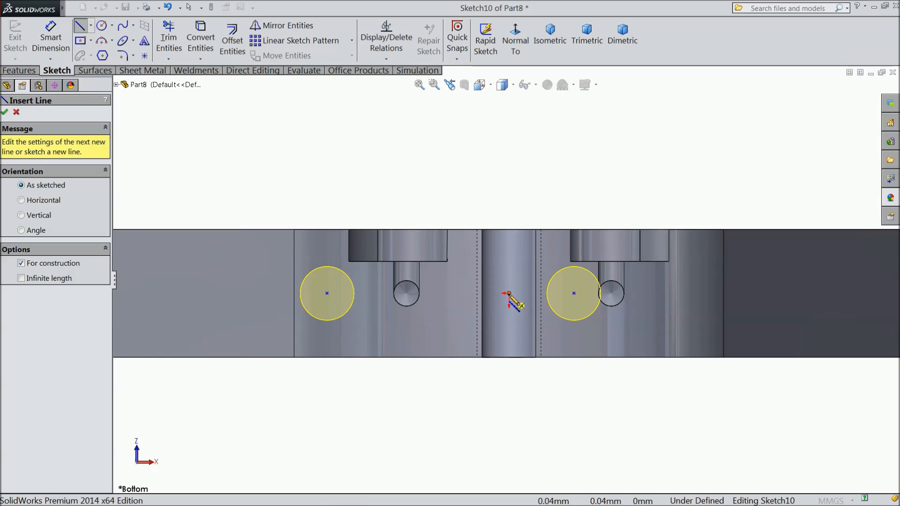
click(509, 294)
click(509, 230)
right_click(537, 207)
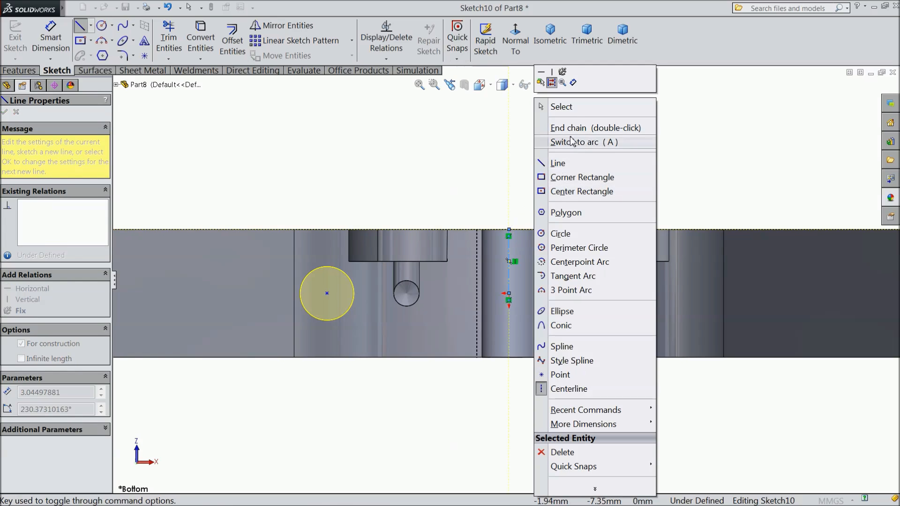
click(558, 106)
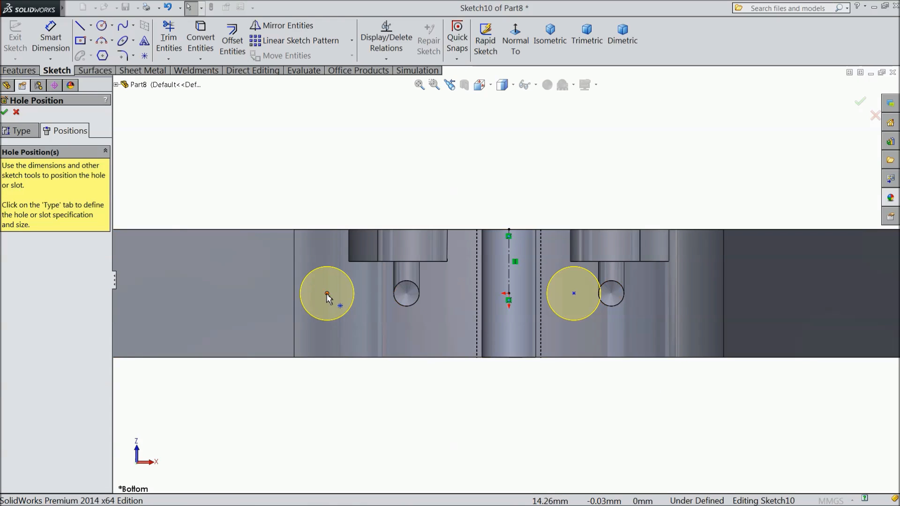
Step: Add a horizontal relation between the two M5 hole points and the origin
click(326, 294)
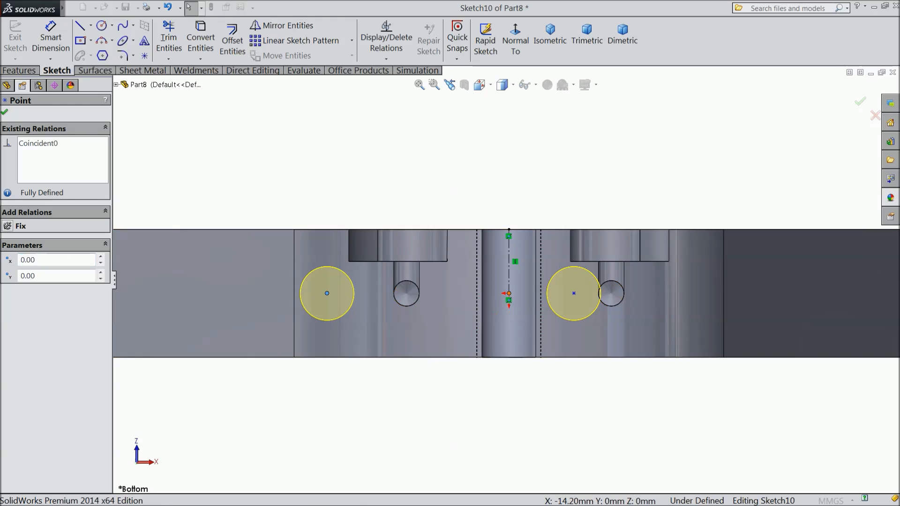
ctrl+click(574, 294)
ctrl+click(574, 295)
click(600, 256)
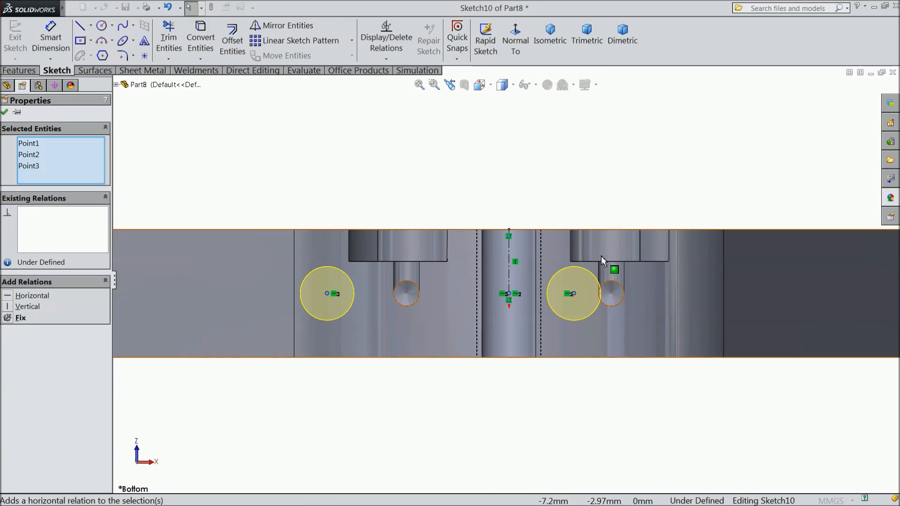
click(4, 113)
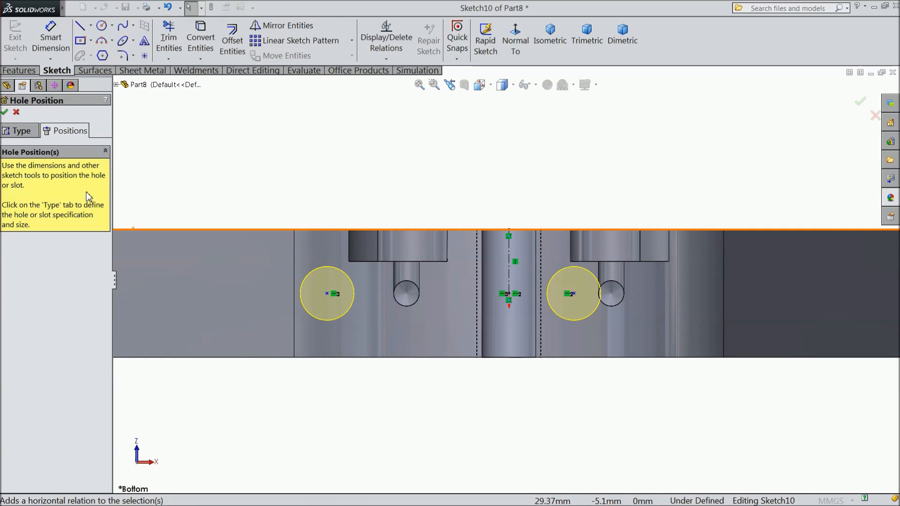
Step: Make the two M5 hole points symmetric about the vertical centerline
click(571, 293)
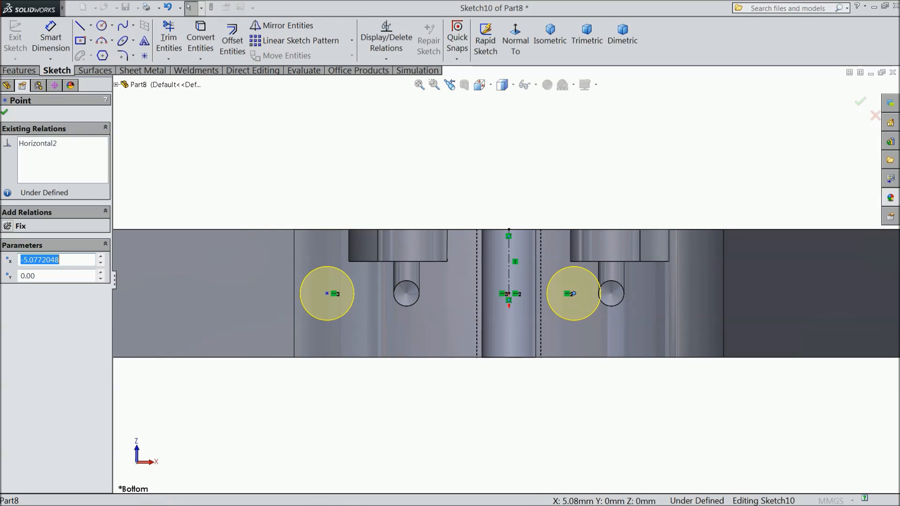
ctrl+click(508, 277)
click(327, 293)
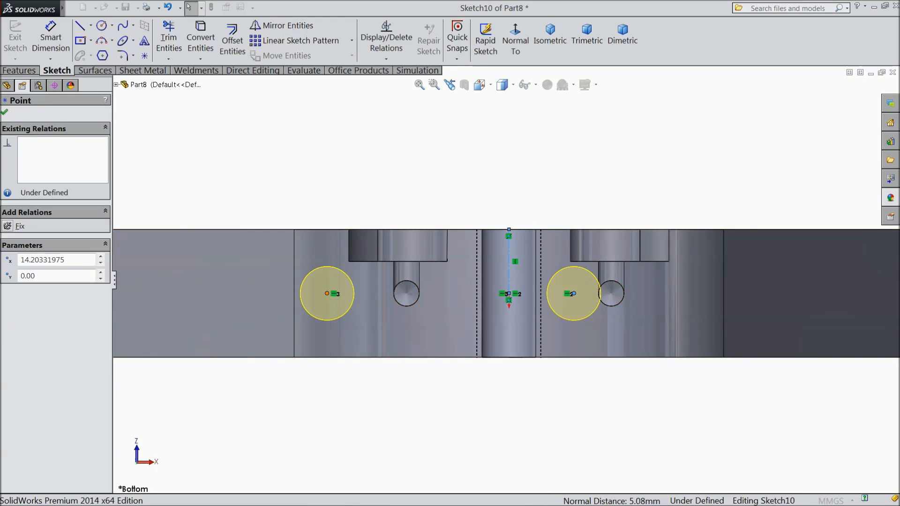
click(354, 257)
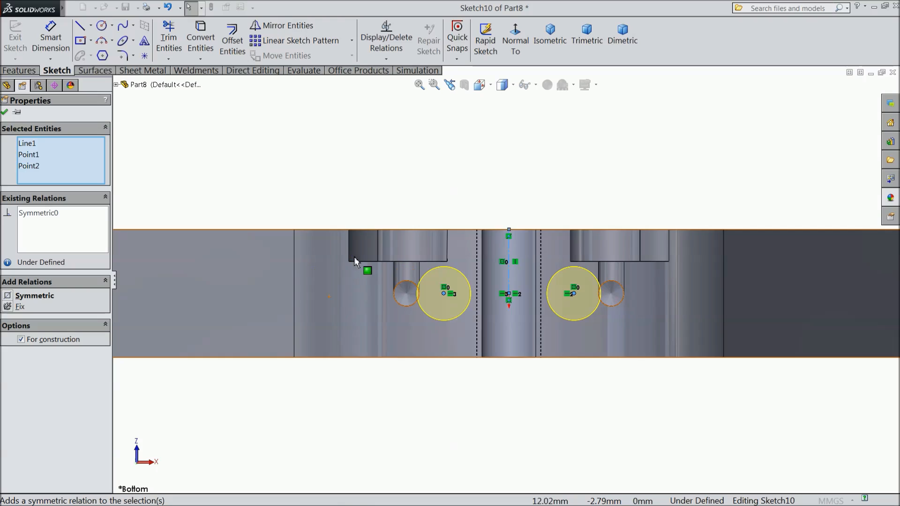
click(4, 113)
Step: Dimension the left M5 hole point 10 mm from the bottom face's left edge and create both tapped holes
click(50, 37)
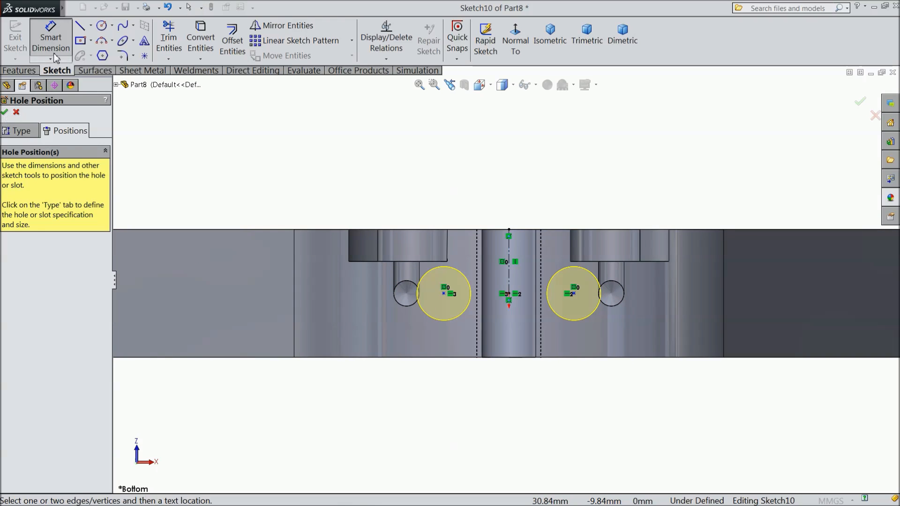
click(444, 294)
scroll(401, 302, up, 3)
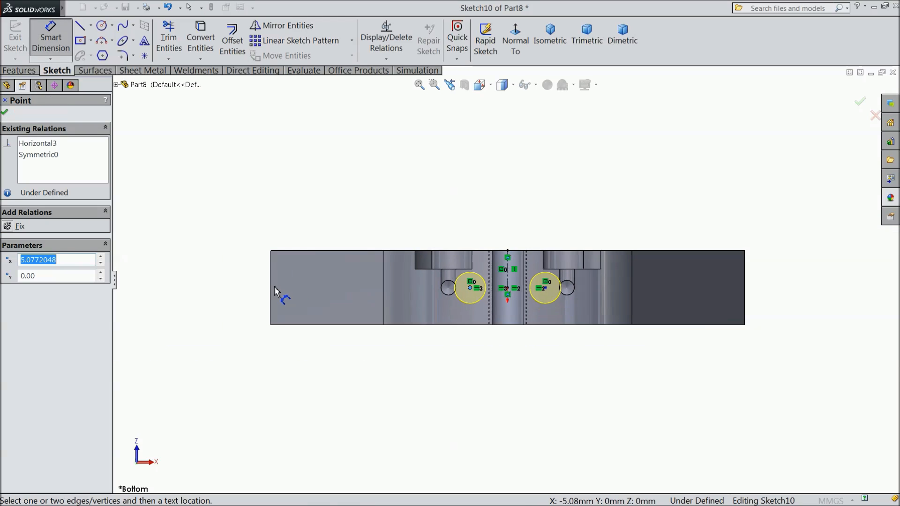
click(271, 287)
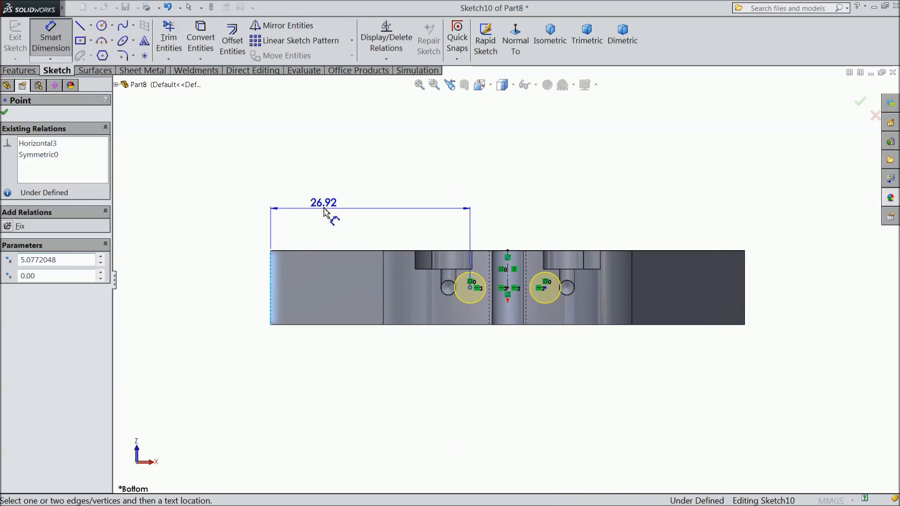
click(348, 196)
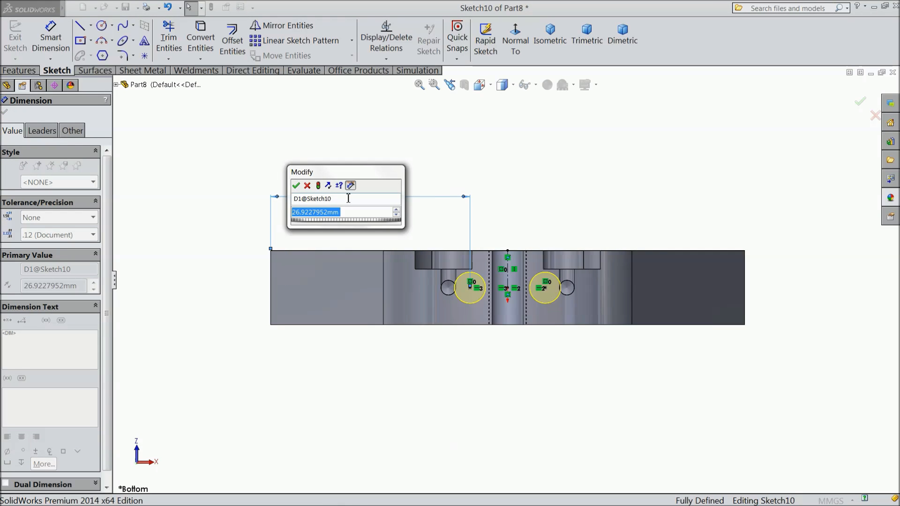
text(10)
click(296, 186)
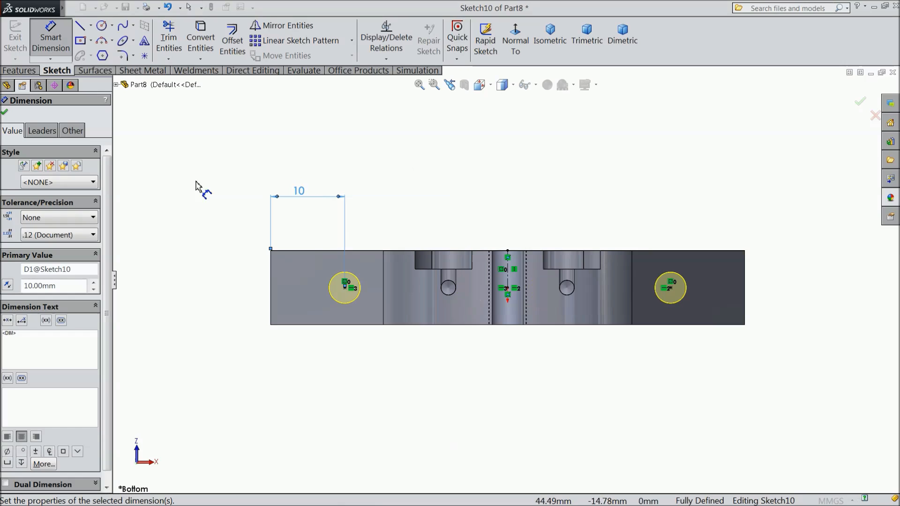
click(5, 112)
click(6, 113)
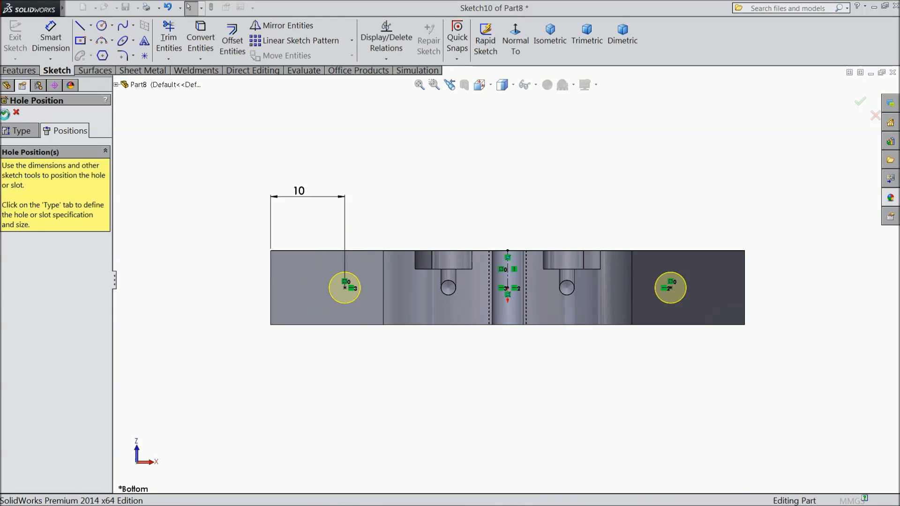
click(222, 171)
Step: Inspect the plate's internal holes in wireframe display and restore the shaded-with-edges display
middle_drag(223, 191, 303, 234)
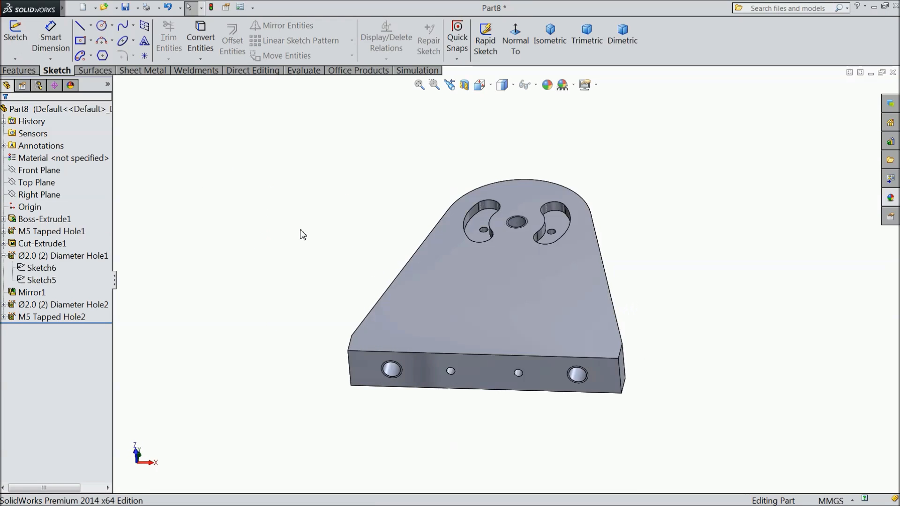
click(513, 85)
click(503, 165)
middle_drag(422, 159, 450, 256)
scroll(552, 301, down, 3)
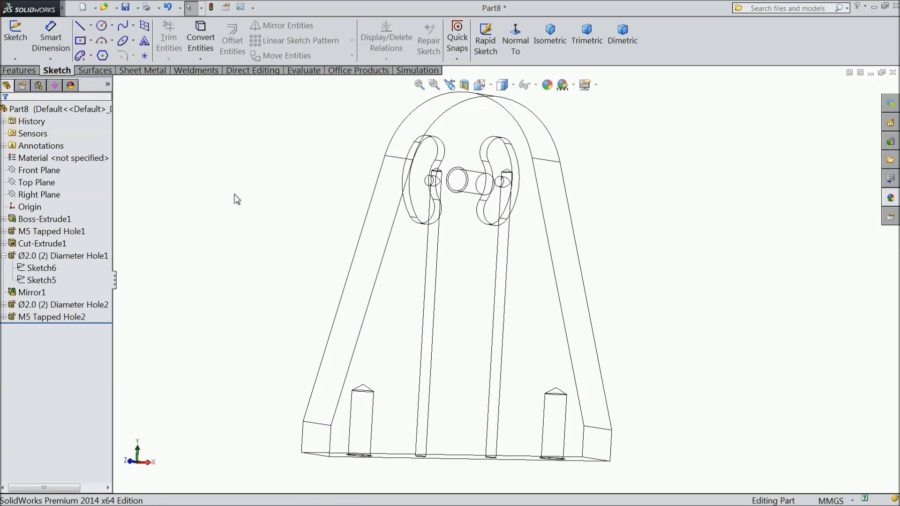
click(516, 89)
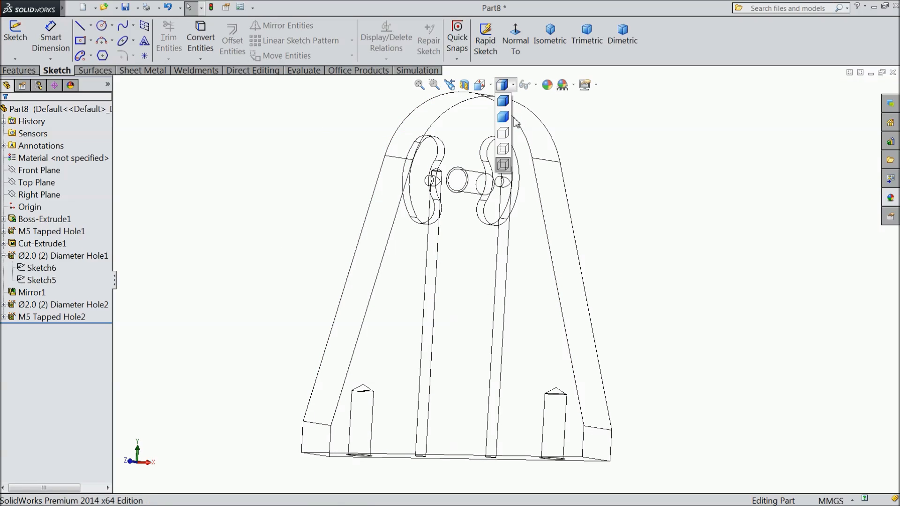
click(502, 101)
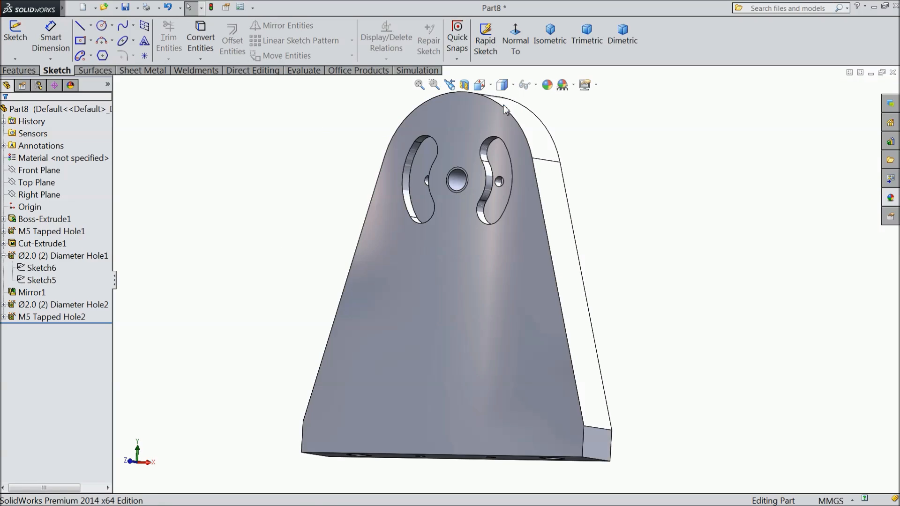
Step: Assign Chrome Stainless Steel from the Steel category as the plate's material
right_click(66, 158)
click(104, 167)
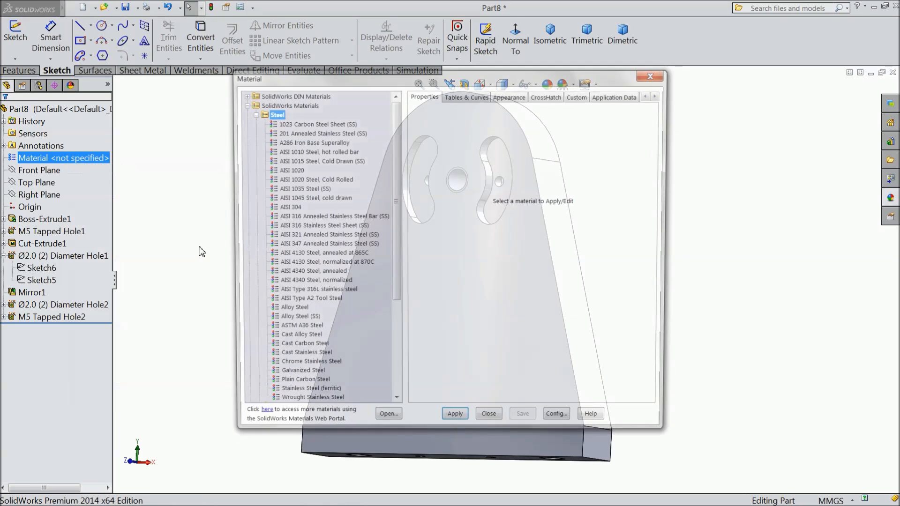
click(302, 368)
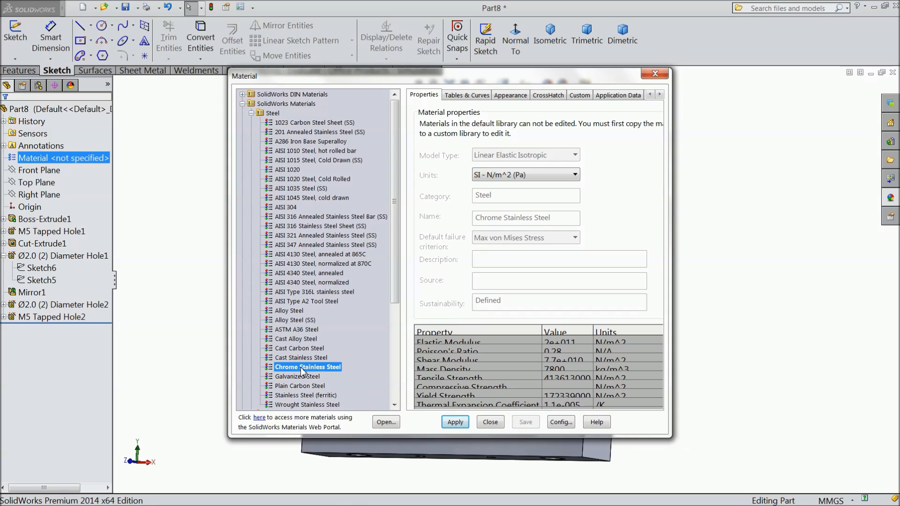
click(443, 423)
click(490, 422)
middle_drag(669, 304, 679, 336)
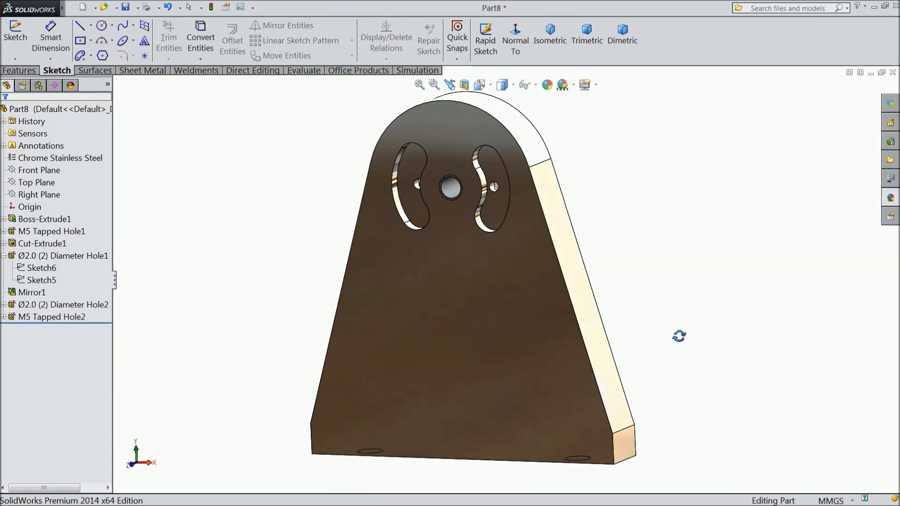
Step: Save the part as "flywheel post" in the elbow engine folder and show it in isometric view
click(127, 8)
text(flywheel )
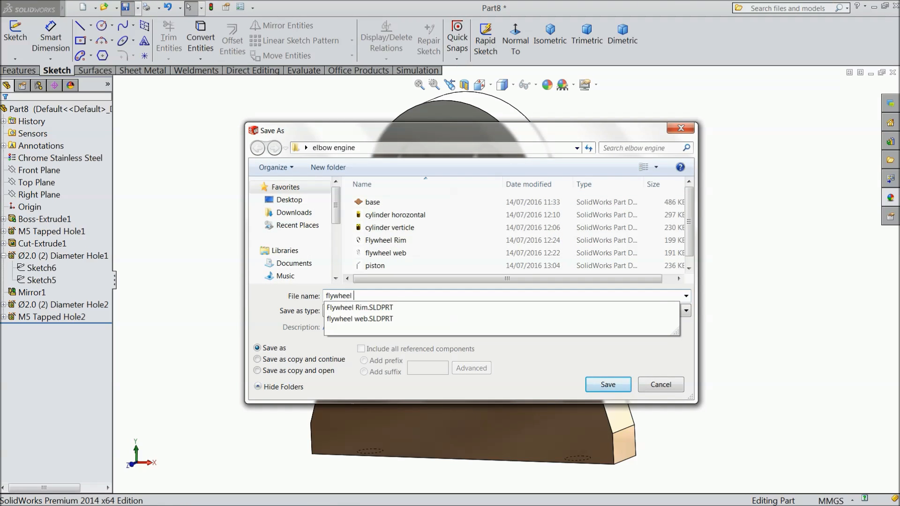
text(post)
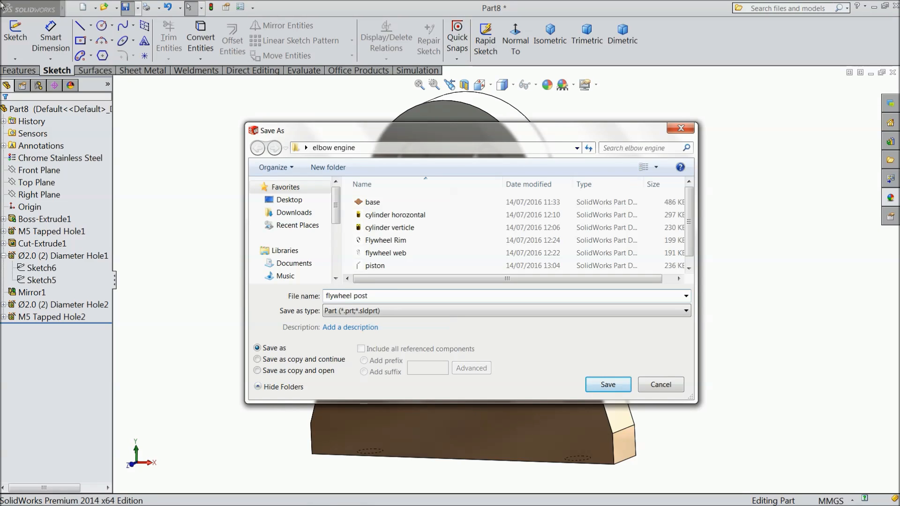
click(629, 388)
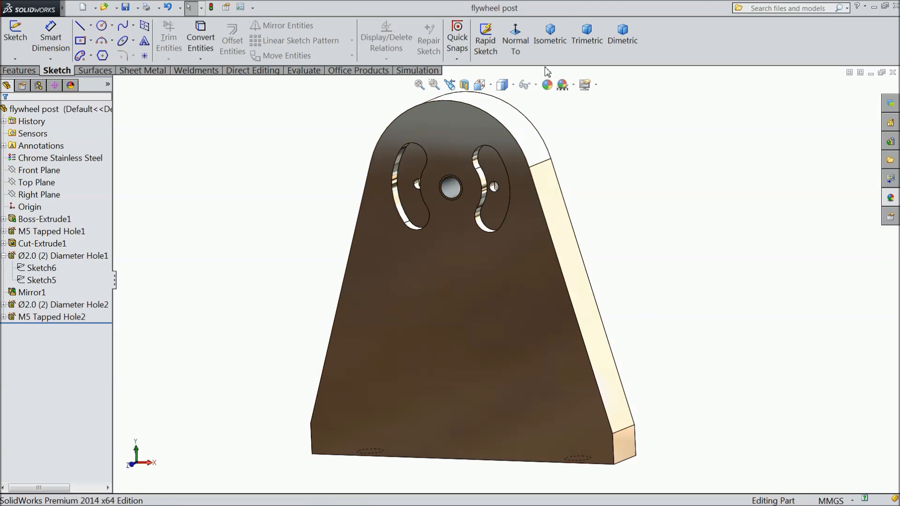
click(551, 43)
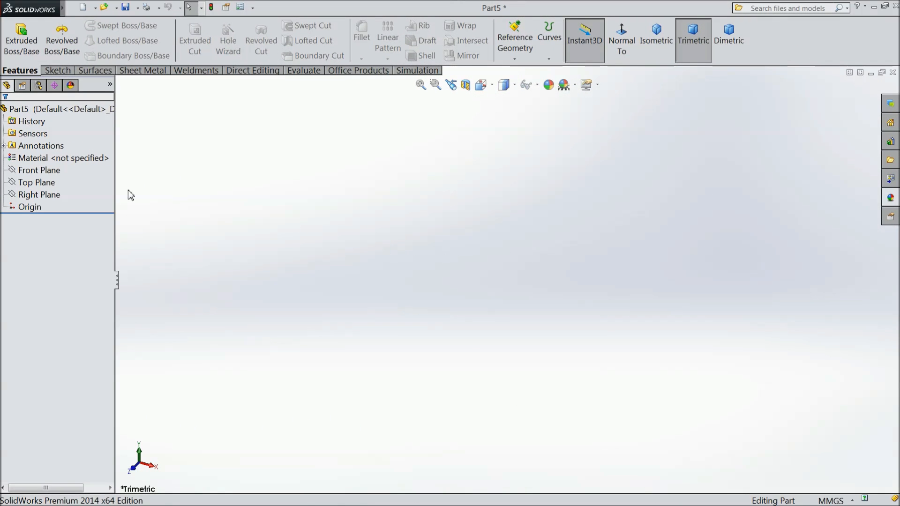
Step: Sketch two concentric circles at the origin on the Front Plane, the outer about 147 mm in diameter and the other much smaller
click(41, 170)
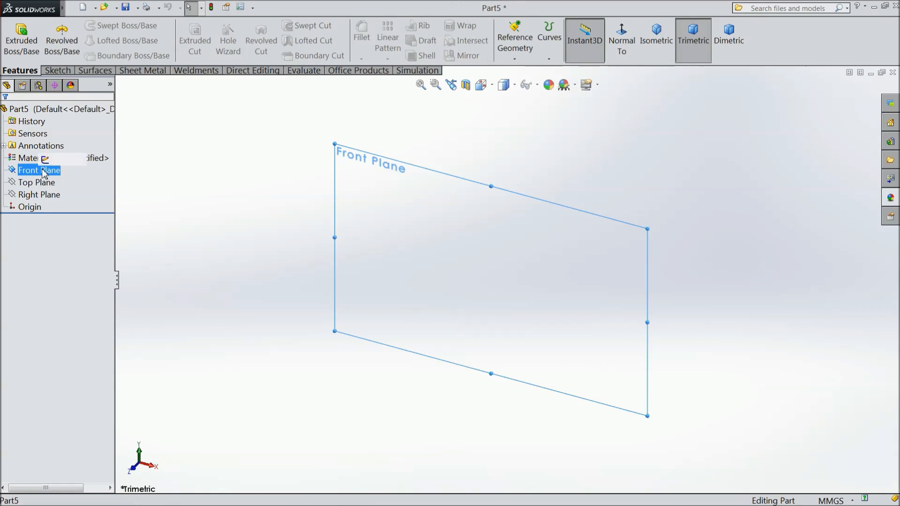
click(77, 70)
click(100, 28)
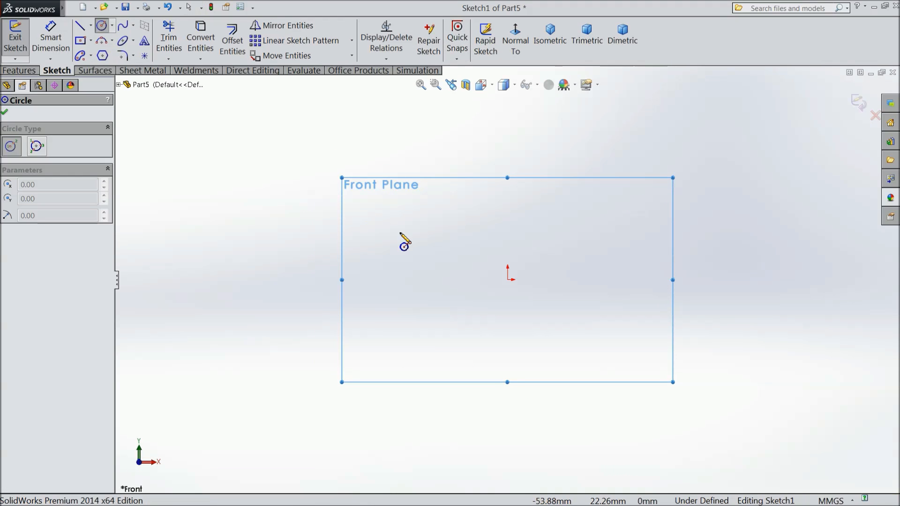
drag(507, 280, 395, 222)
mouse_move(507, 280)
mouse_down()
mouse_move(512, 291)
mouse_move(476, 269)
mouse_up()
Step: Dimension the outer circle's diameter to 90 mm
click(51, 38)
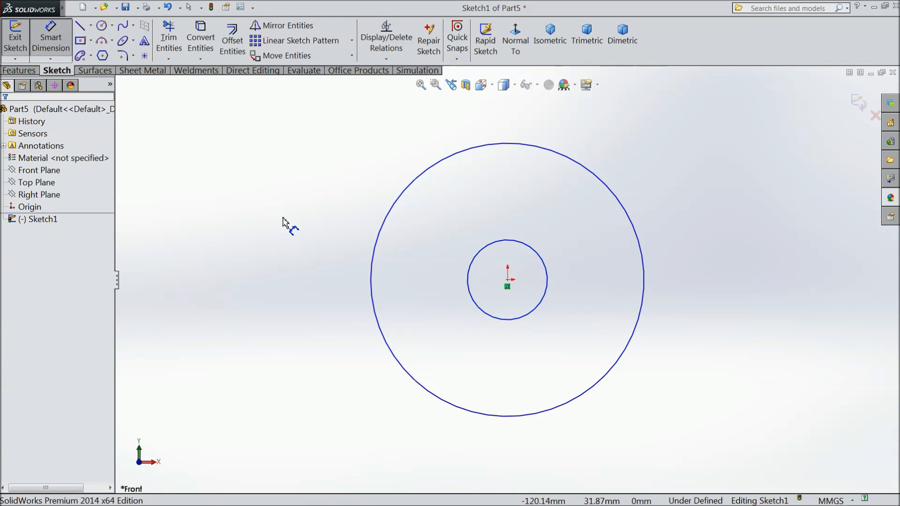
click(370, 286)
click(330, 280)
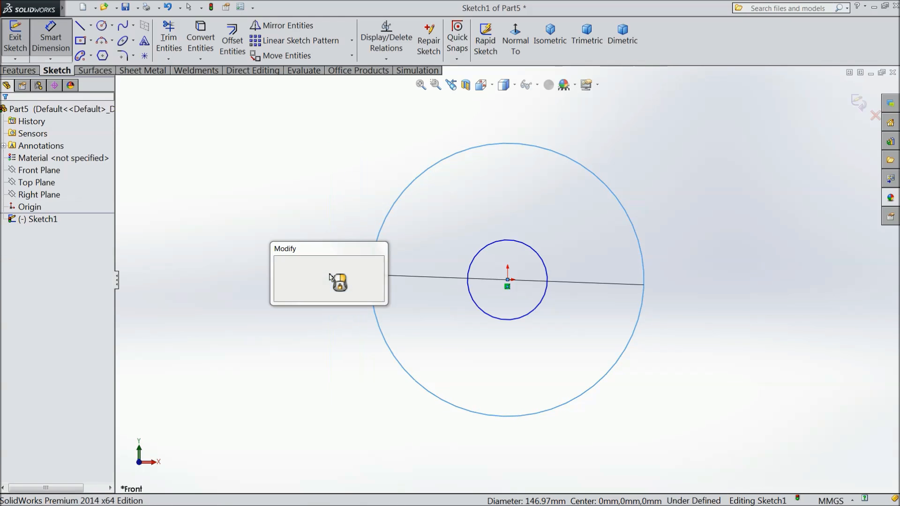
text(90)
click(279, 262)
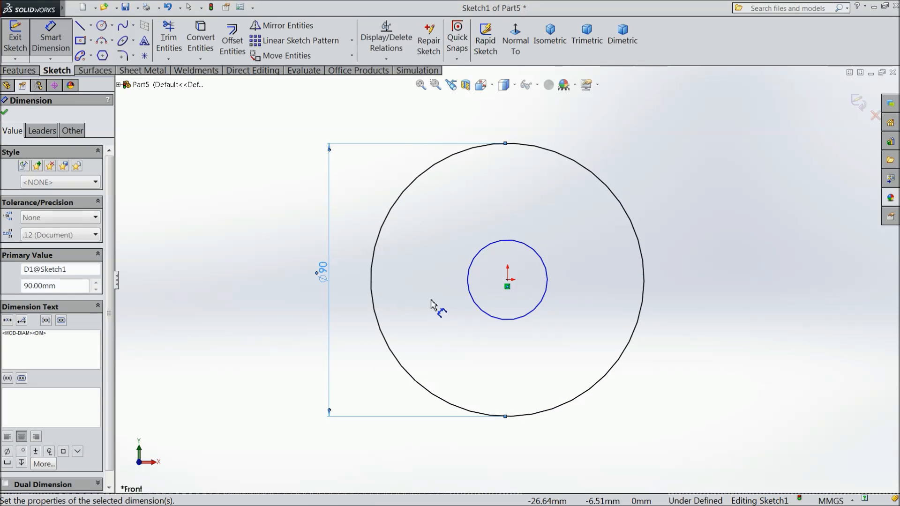
Step: Dimension the inner circle's diameter to 25 mm
click(473, 298)
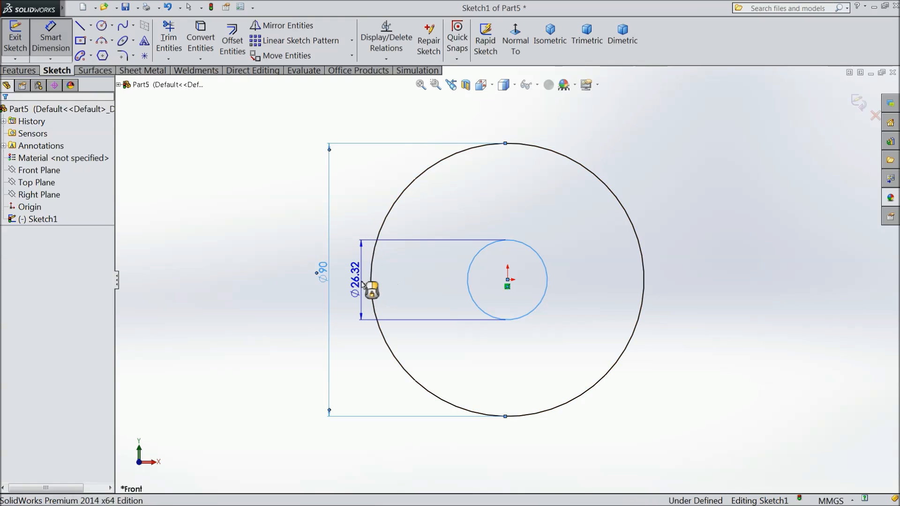
click(373, 284)
text(25)
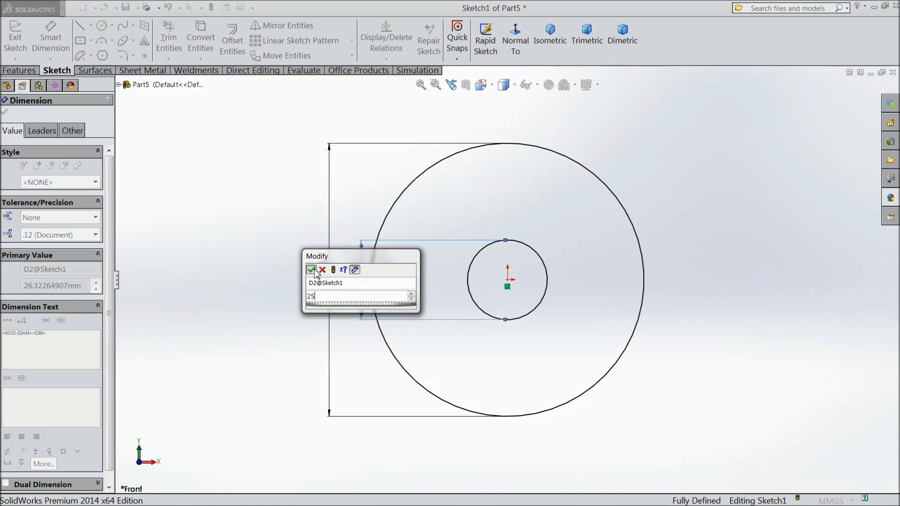
key(Return)
Step: Extrude the ring profile 3 mm with the Mid Plane end condition
click(19, 70)
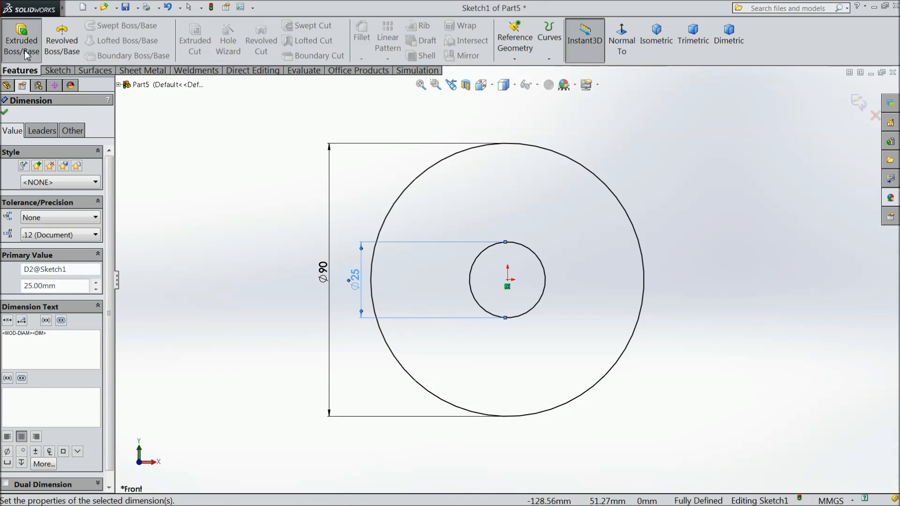
click(21, 39)
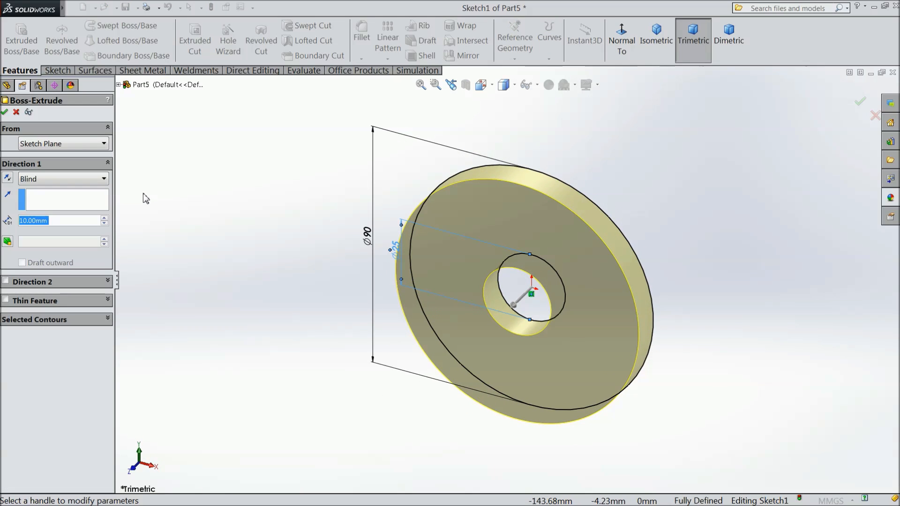
text(2)
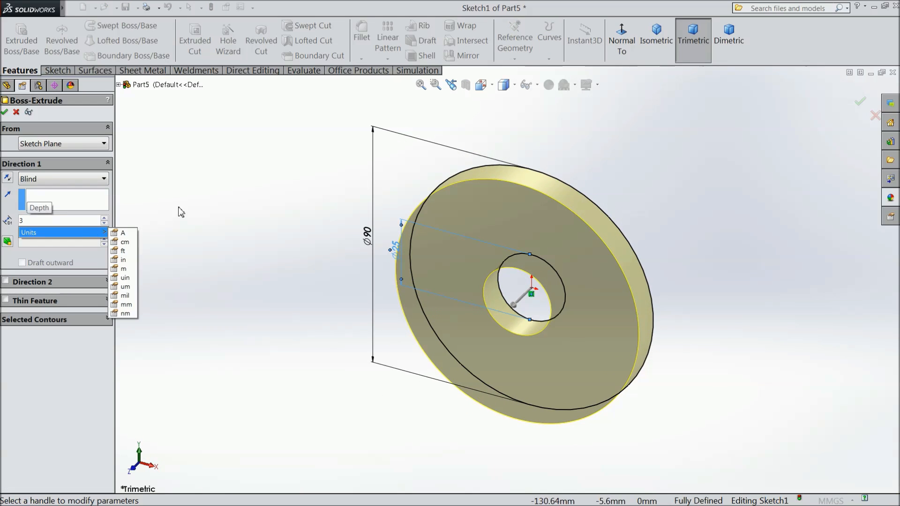
key(Return)
click(64, 179)
click(42, 242)
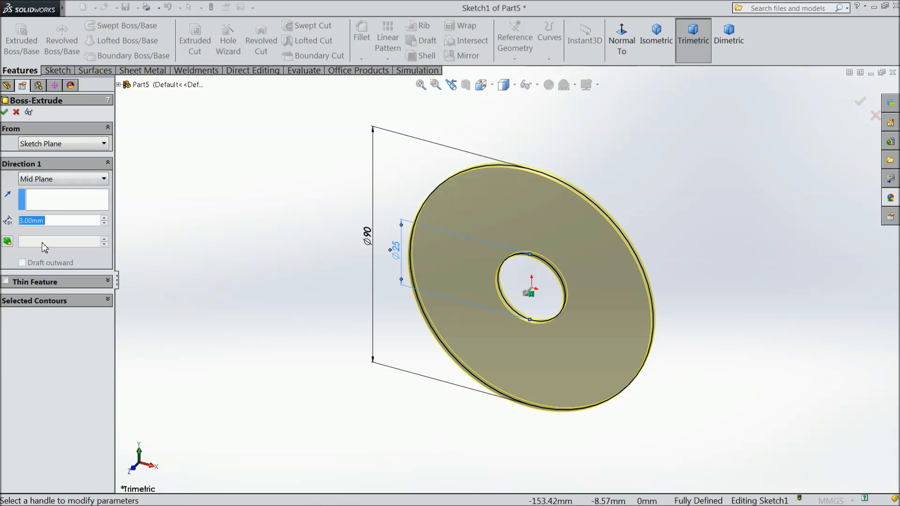
click(5, 112)
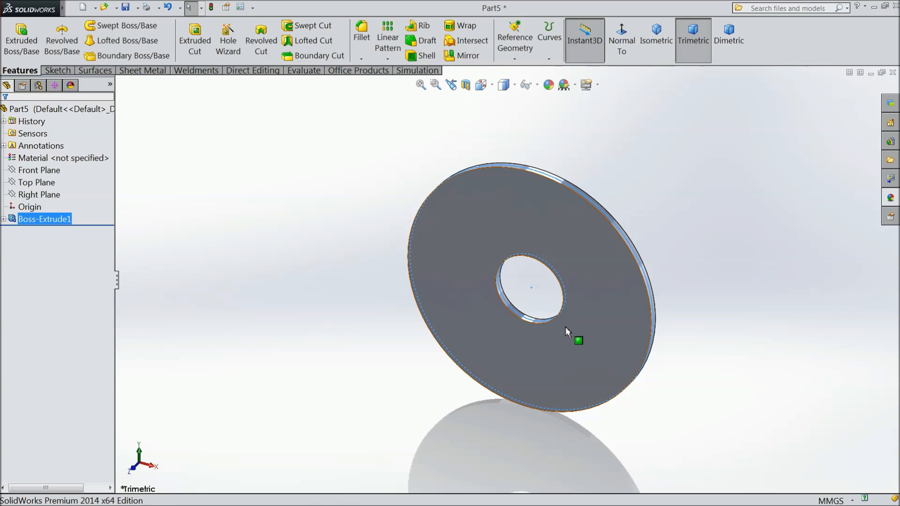
Step: Start a sketch on the disc's front face and draw vertical and horizontal centerlines joining the origin to the outer edge's top and right points
scroll(565, 327, down, 2)
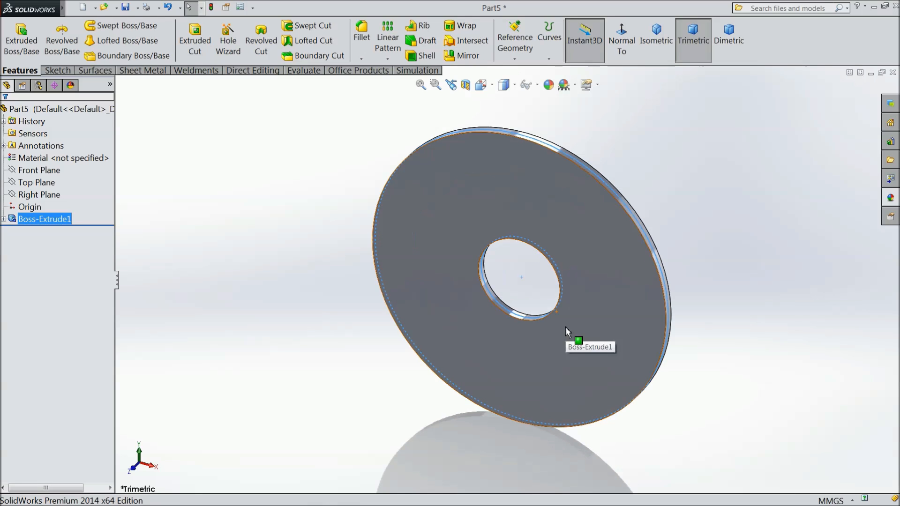
click(588, 311)
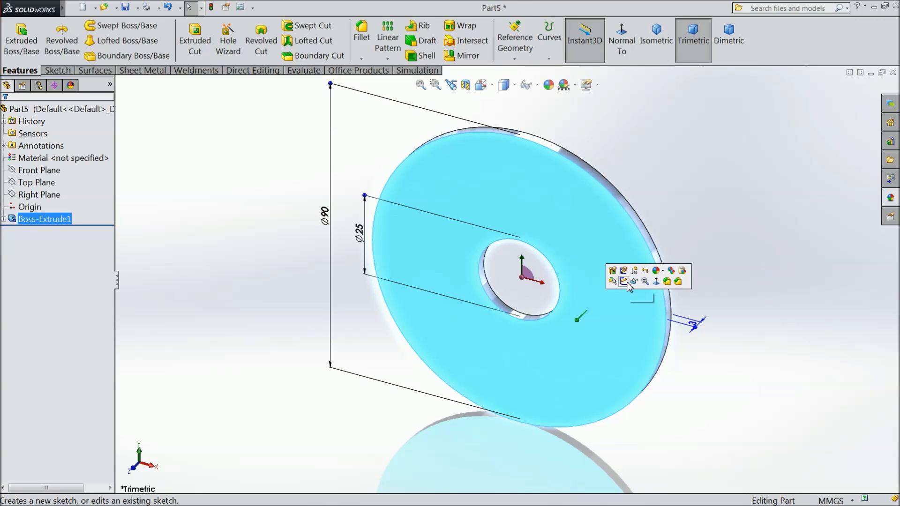
click(628, 284)
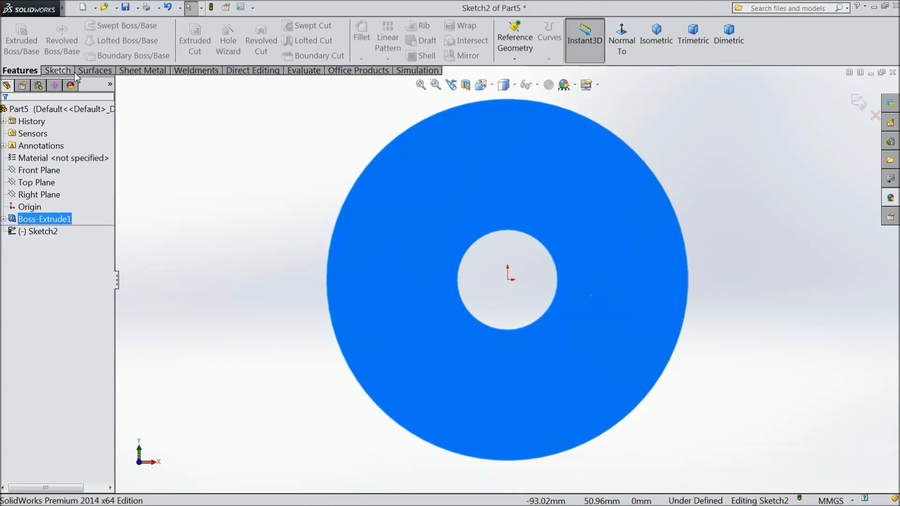
click(58, 70)
click(90, 27)
click(110, 52)
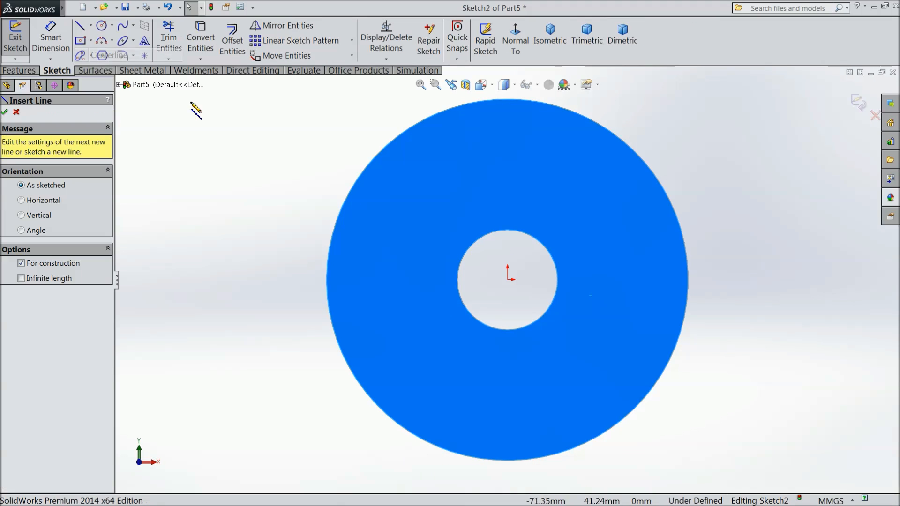
click(508, 100)
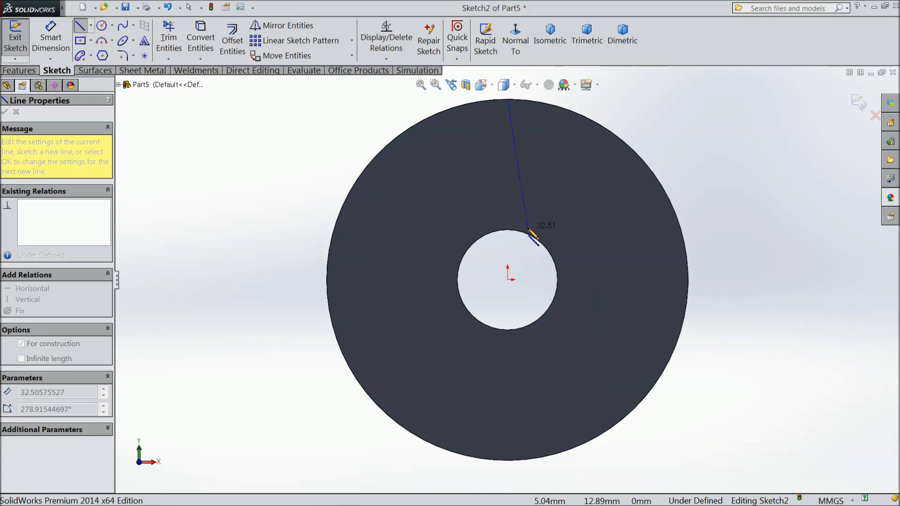
click(507, 280)
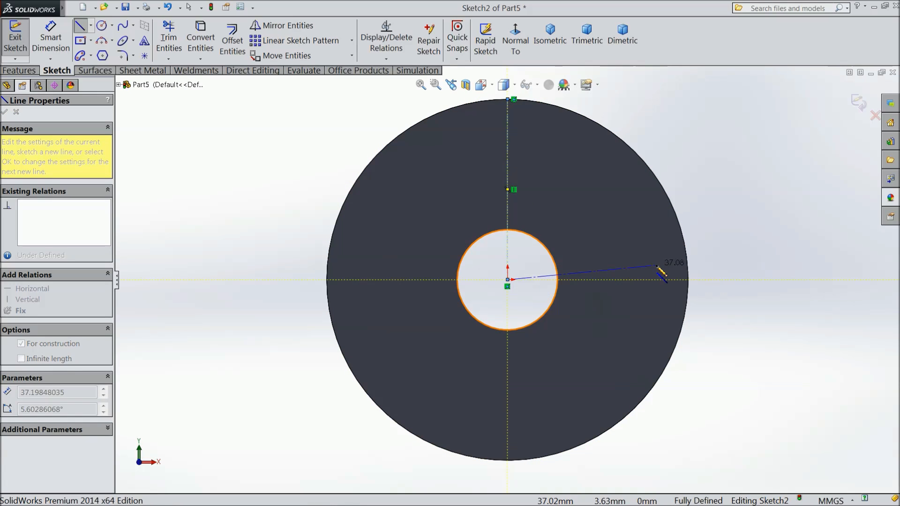
click(688, 280)
right_click(717, 279)
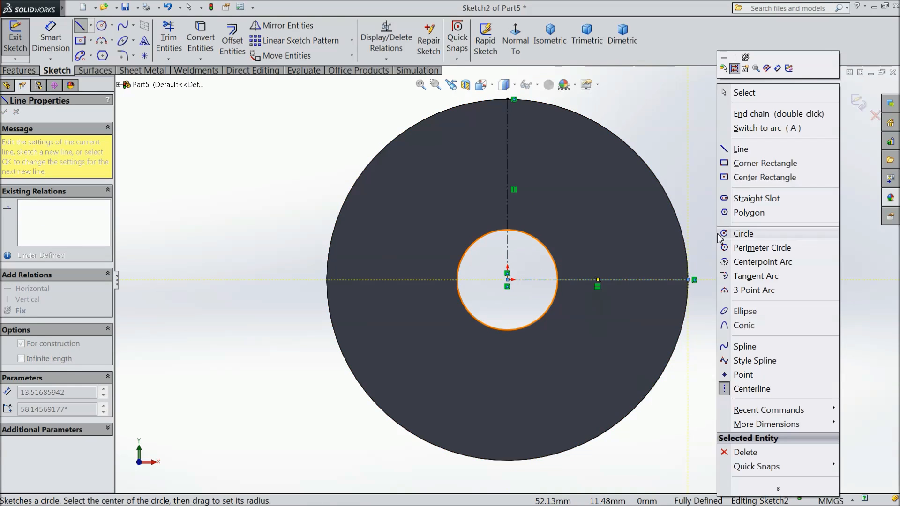
click(744, 92)
Step: Offset both centerlines by 6.35 mm into the upper-right quadrant, reversing the offset direction
click(231, 41)
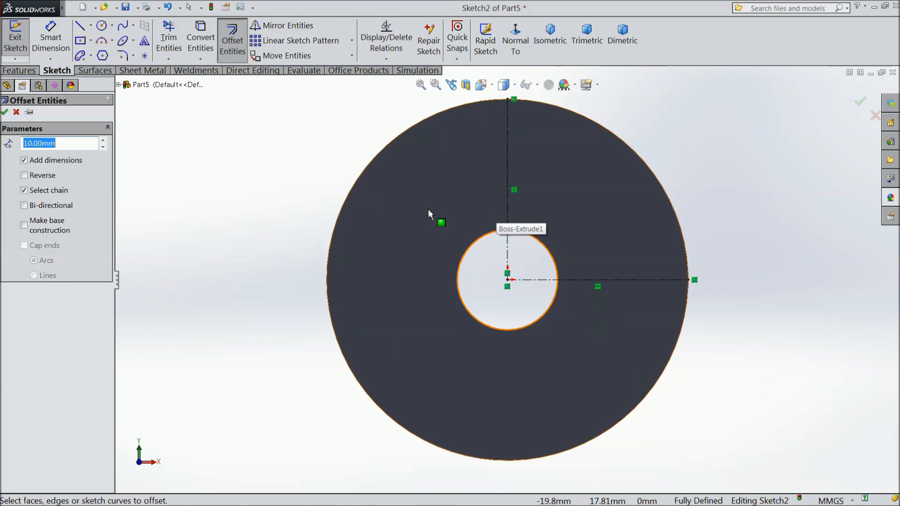
text(6.35)
click(507, 217)
click(24, 175)
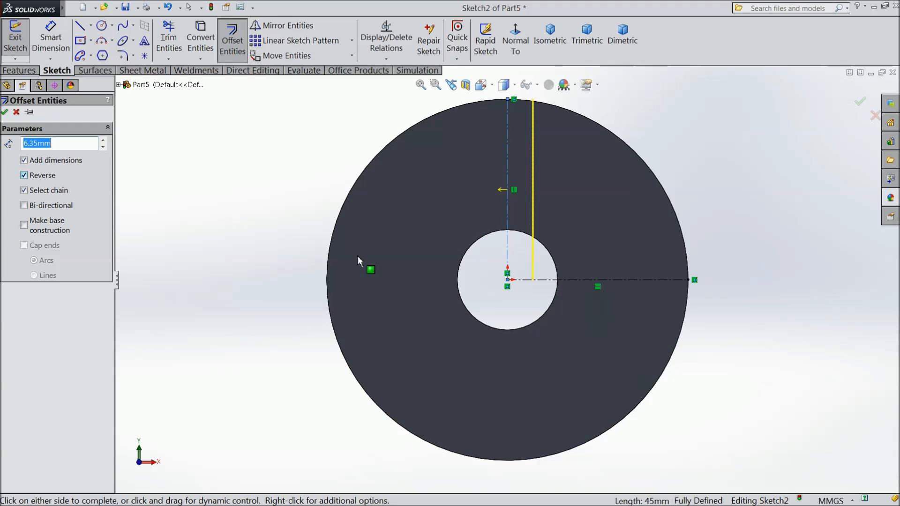
click(566, 279)
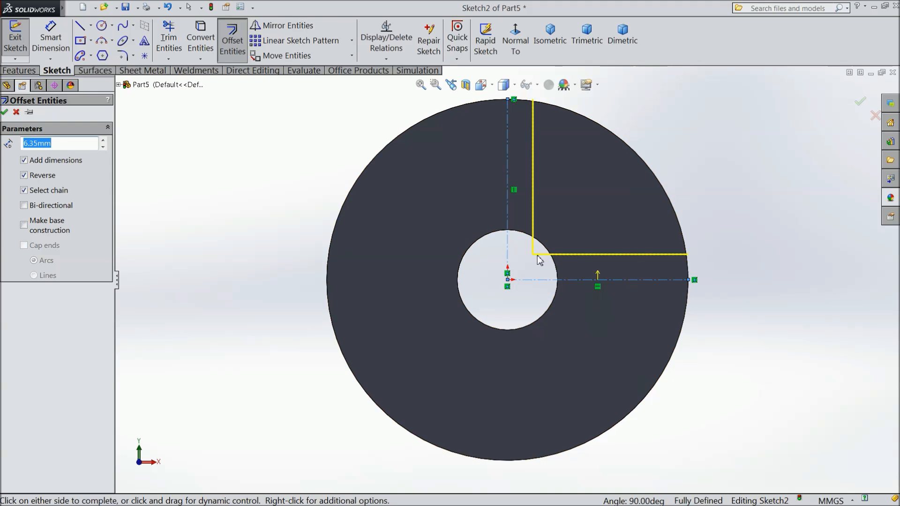
click(4, 112)
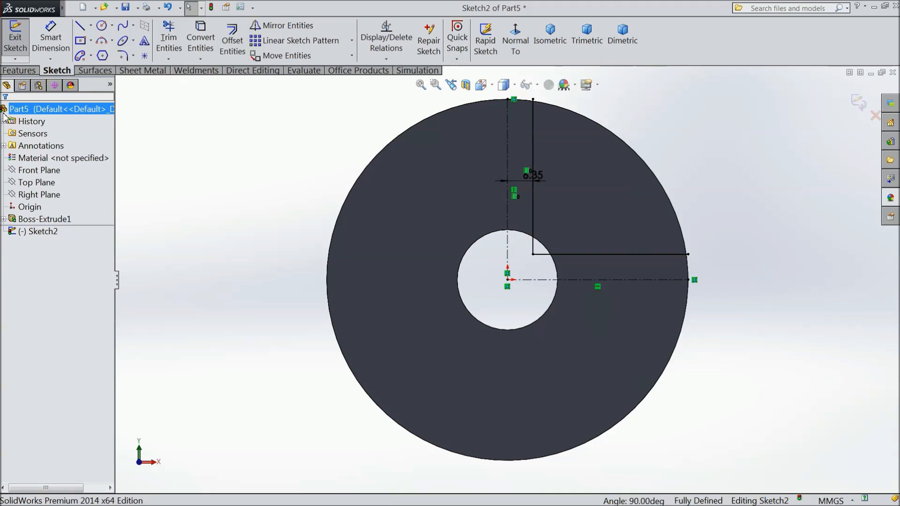
Step: Sketch two circles centred on the origin, with radii of about 23 mm and 39 mm
click(102, 26)
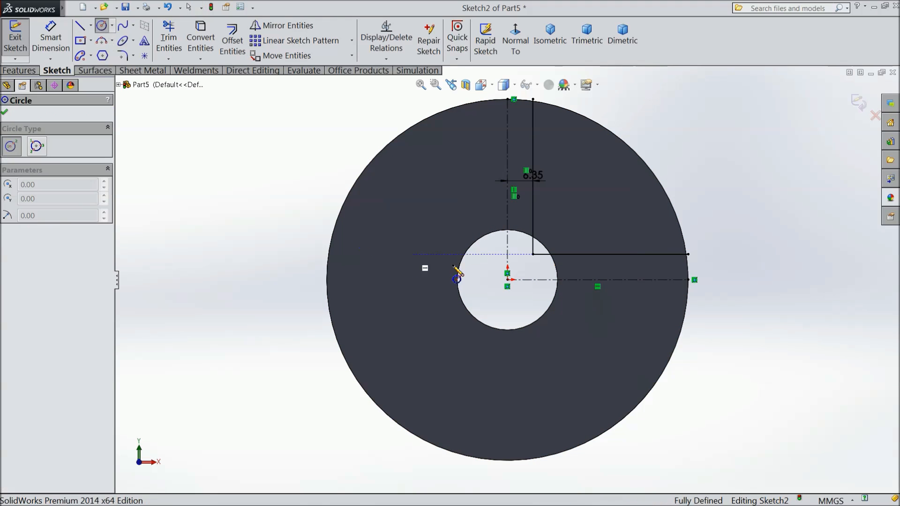
click(507, 279)
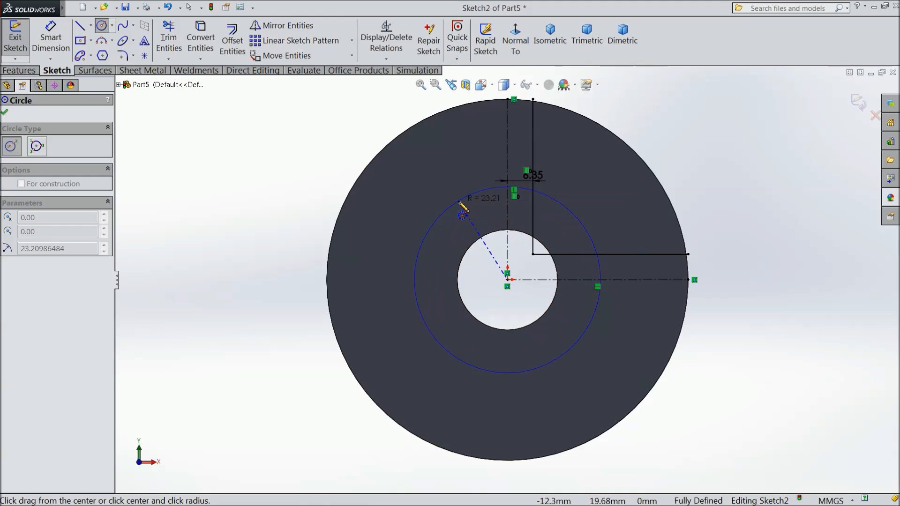
click(467, 197)
click(507, 280)
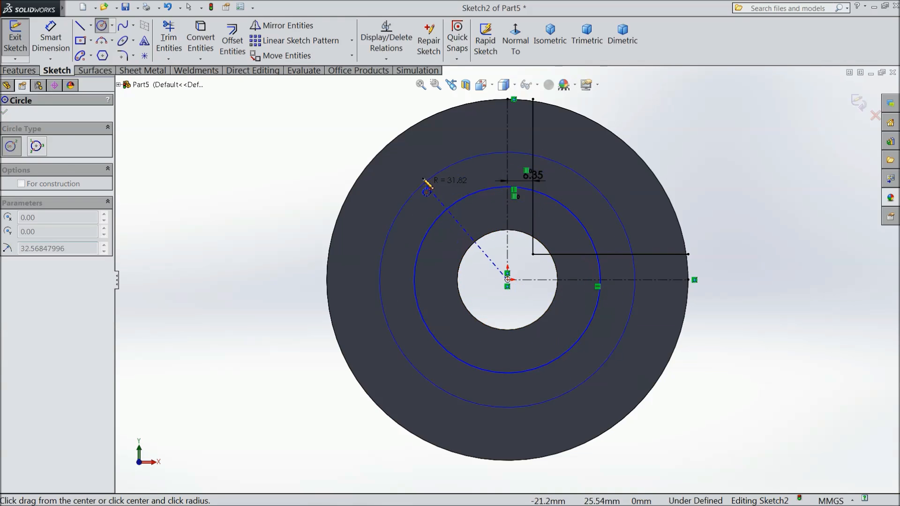
click(427, 148)
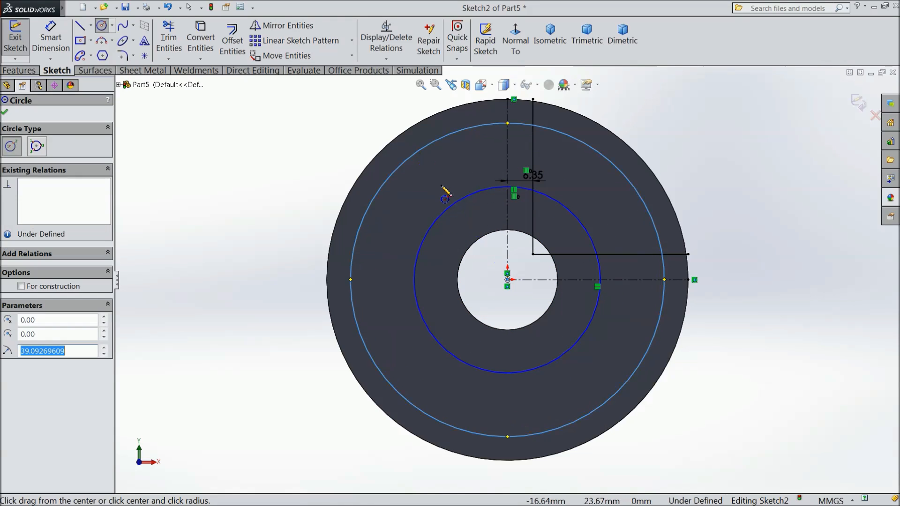
click(4, 112)
Step: Trim the circles and offset lines to a closed quarter-ring profile in the disc's upper-right quadrant
click(171, 49)
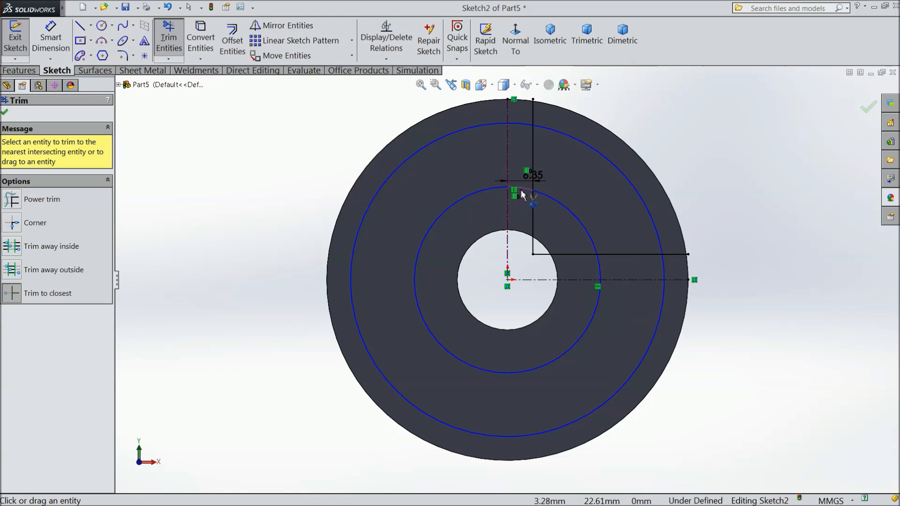
click(521, 191)
click(523, 123)
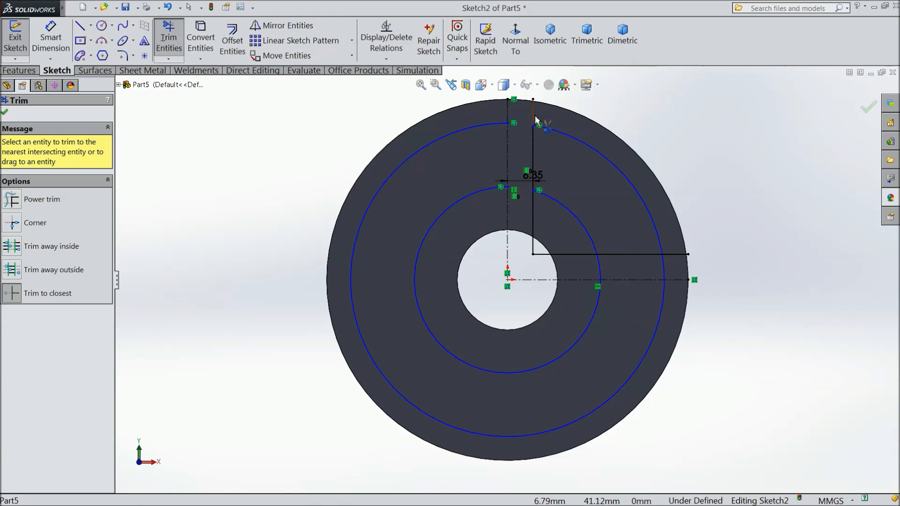
click(535, 114)
click(533, 208)
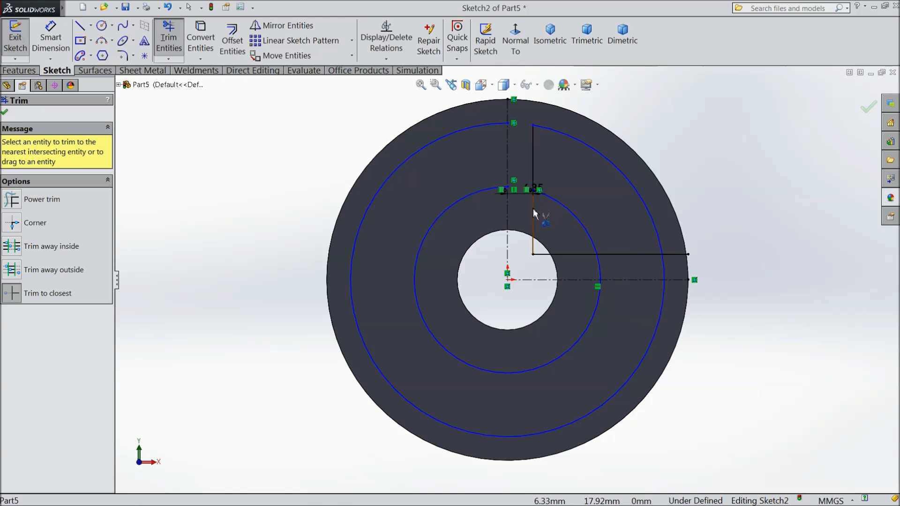
click(572, 255)
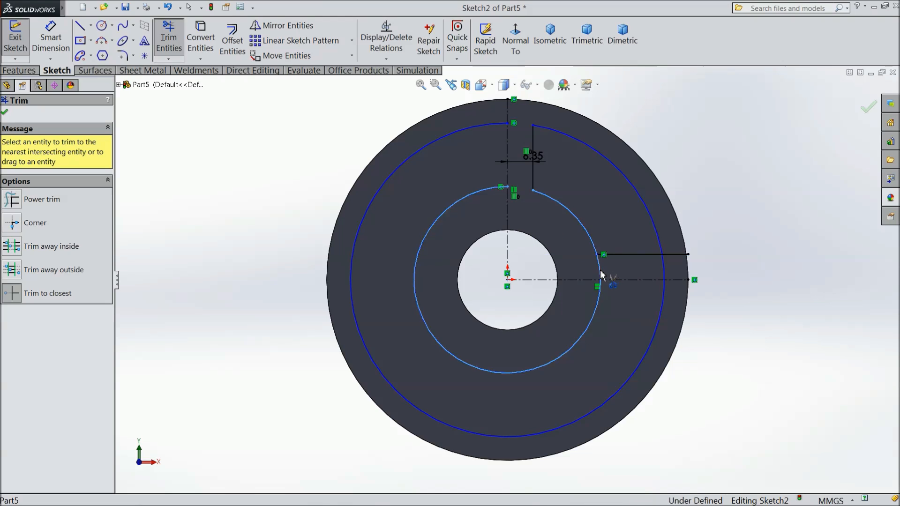
click(665, 275)
click(663, 299)
click(593, 318)
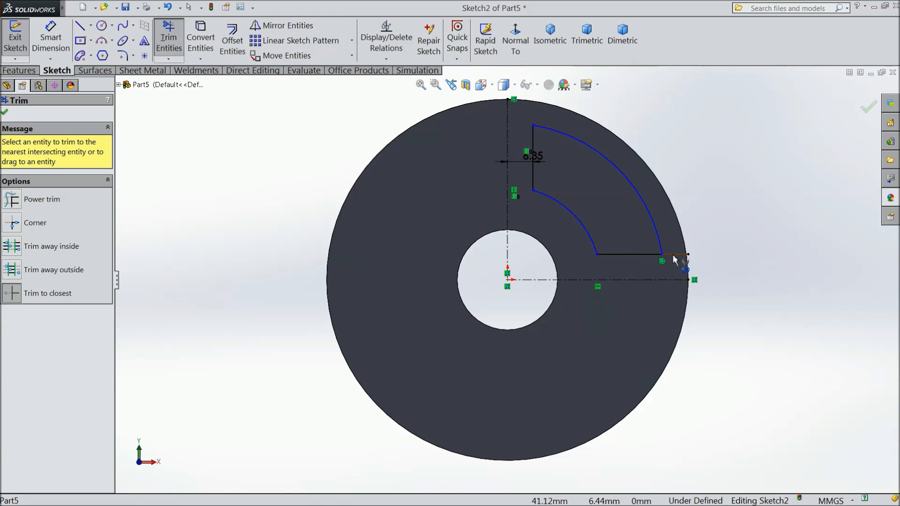
Step: Dimension the profile's outer arc to a 40 mm radius
click(52, 43)
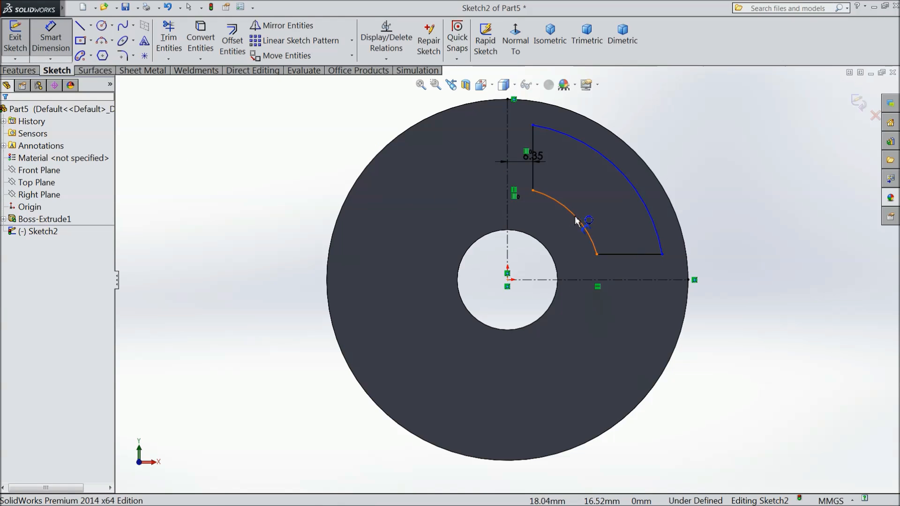
click(635, 187)
click(675, 149)
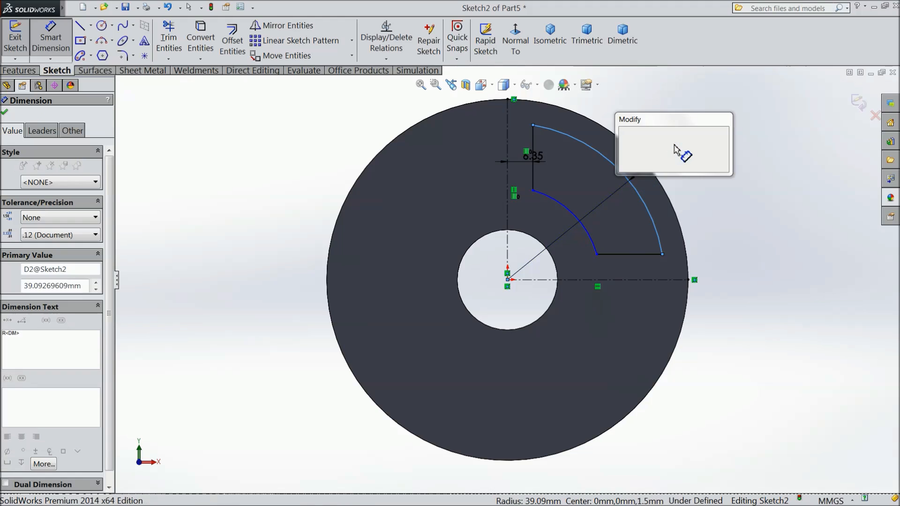
text(40)
key(Return)
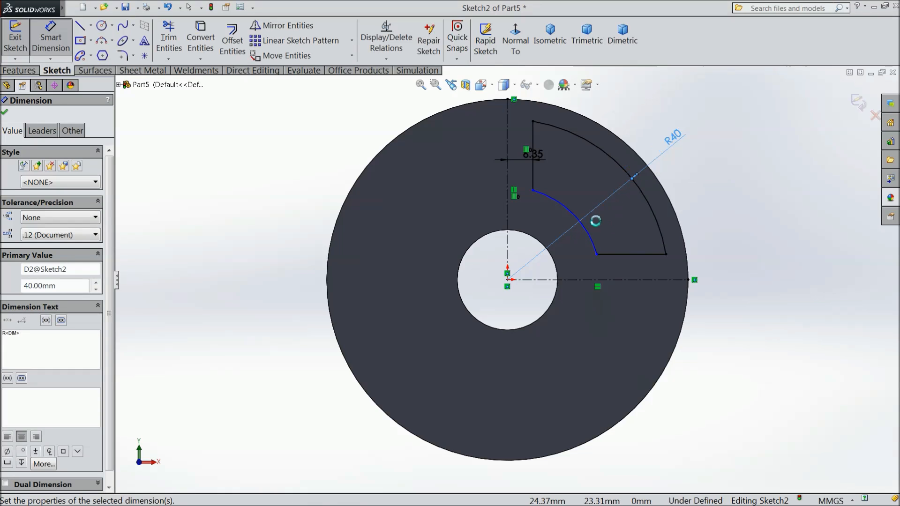
Step: Dimension the profile's inner arc to a 20 mm radius
click(589, 240)
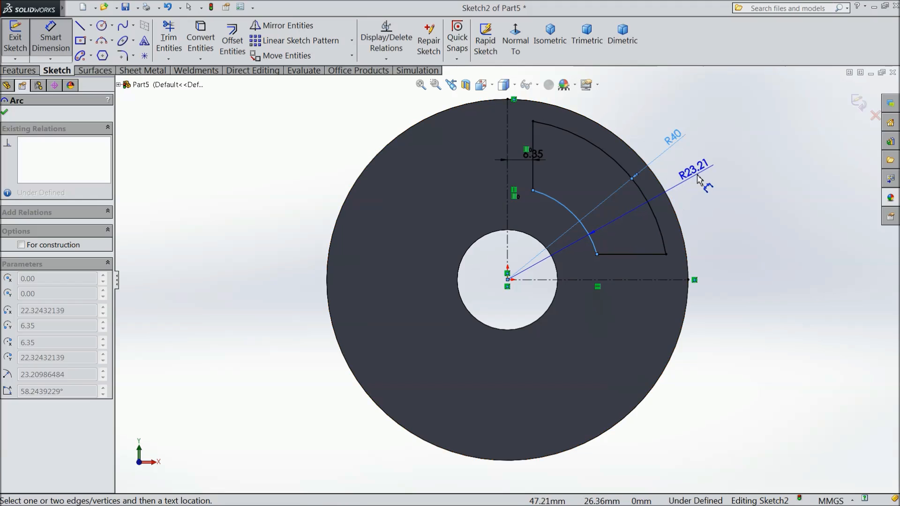
click(698, 180)
text(20)
key(Return)
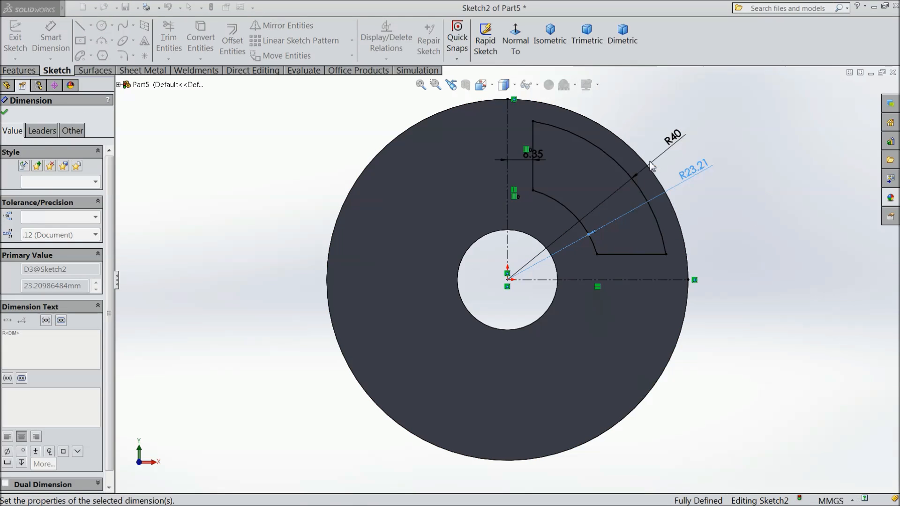
click(5, 113)
Step: Cut the quarter-ring profile through all of the disc with an Extruded Cut
click(19, 71)
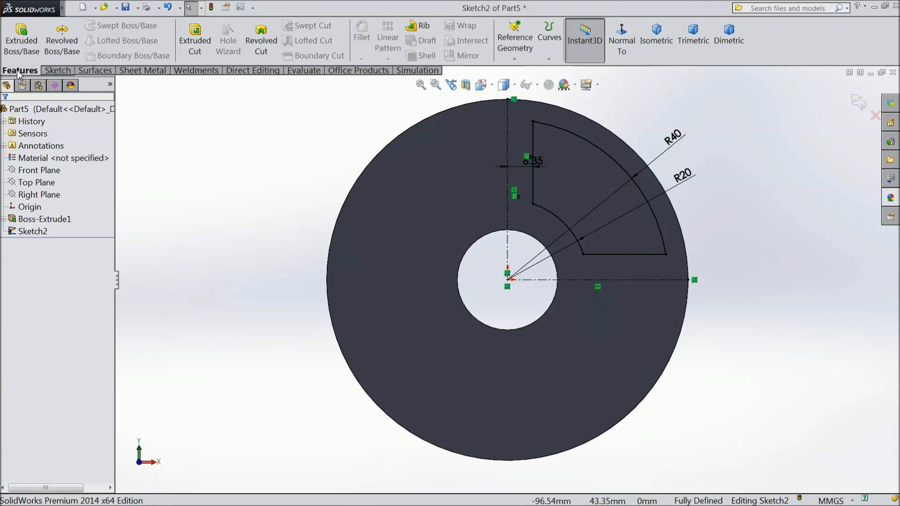
click(194, 42)
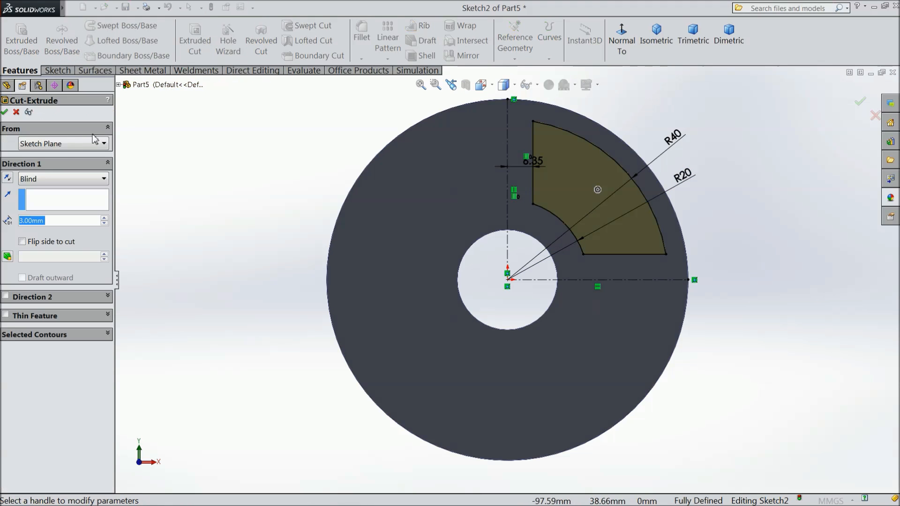
click(45, 180)
click(50, 201)
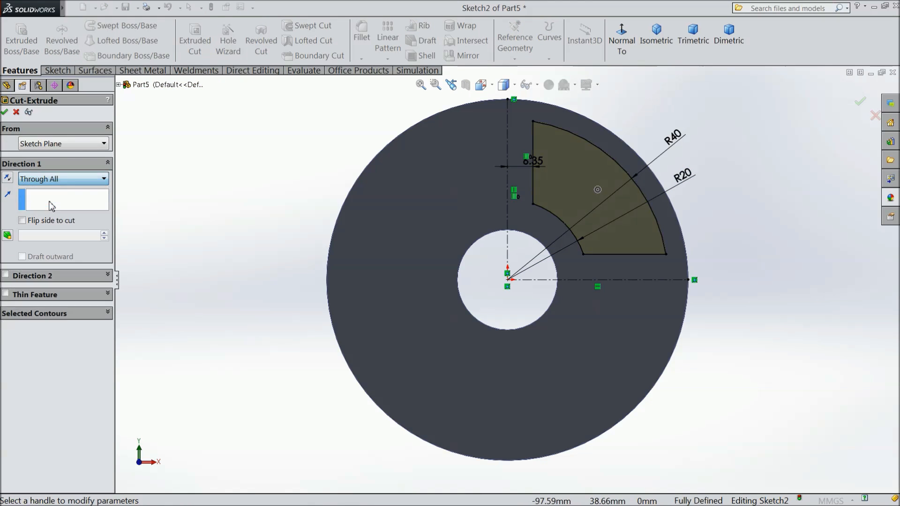
click(6, 113)
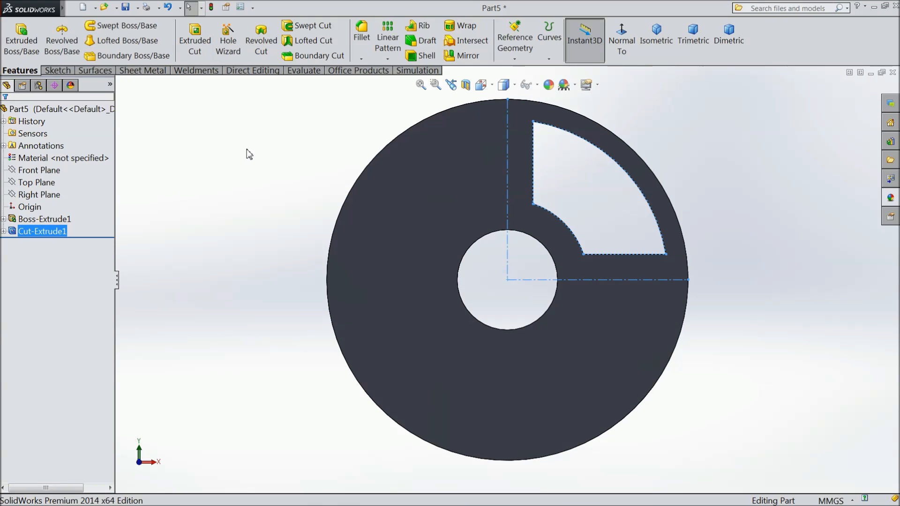
Step: Fillet the four corner edges of the quarter-ring cutout with a 4.5 mm radius
middle_drag(274, 173, 274, 196)
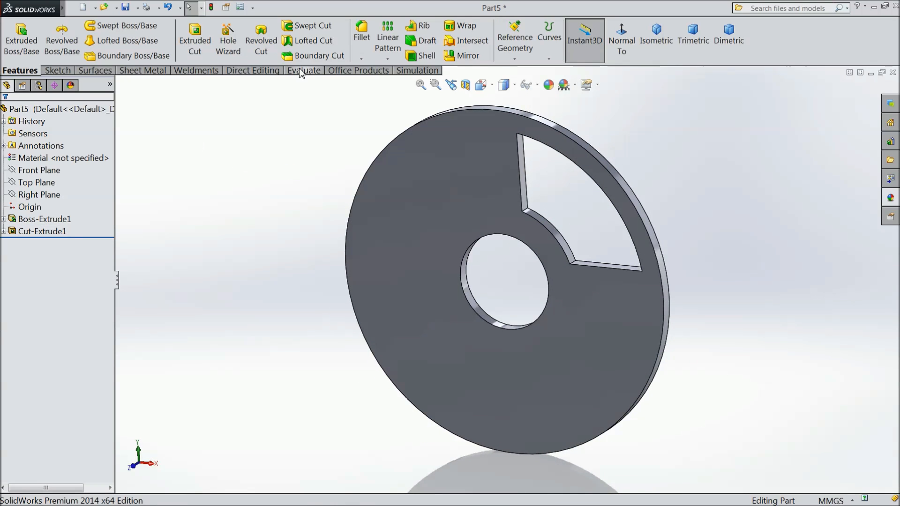
click(362, 34)
text(4.5)
key(Return)
scroll(581, 243, down, 3)
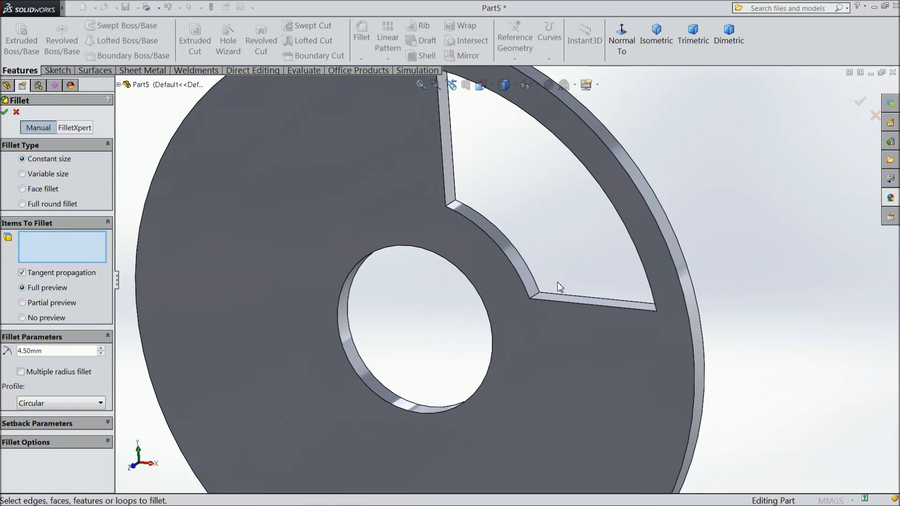
click(536, 298)
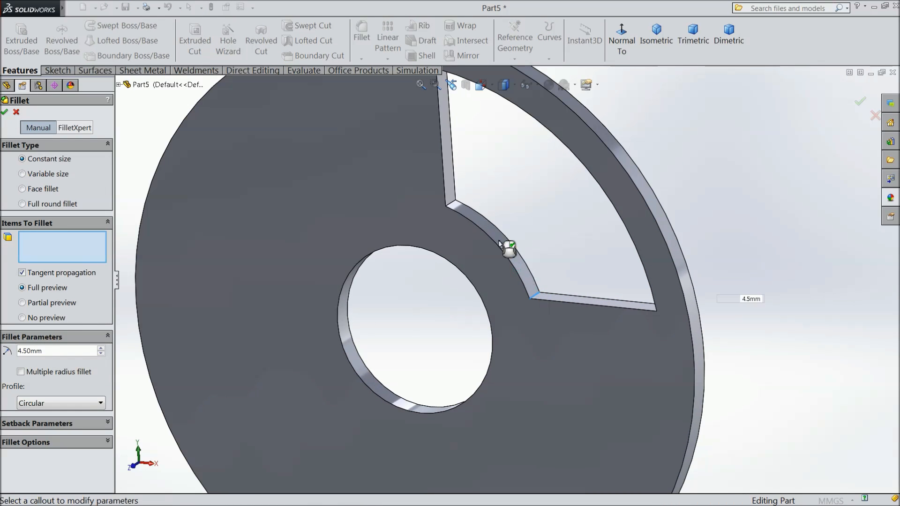
click(453, 207)
middle_drag(618, 303, 661, 297)
click(661, 298)
middle_drag(596, 261, 507, 151)
scroll(506, 152, down, 3)
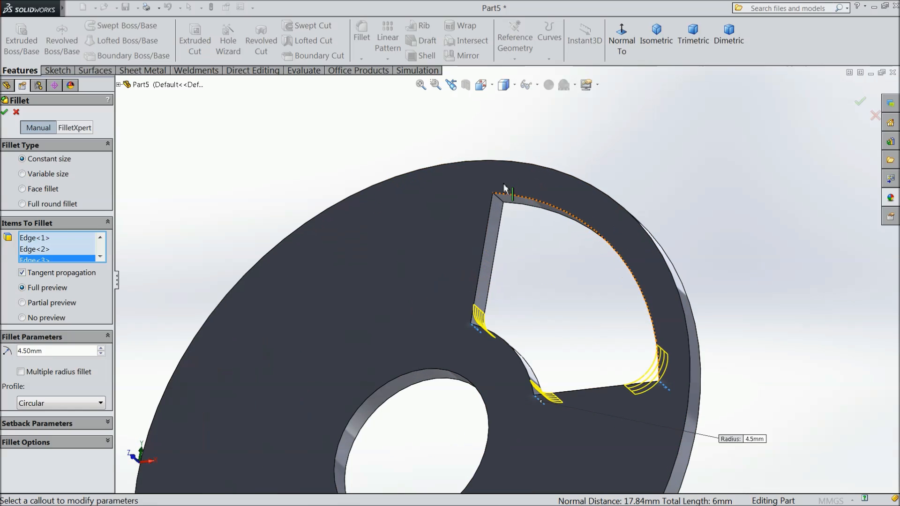
click(500, 201)
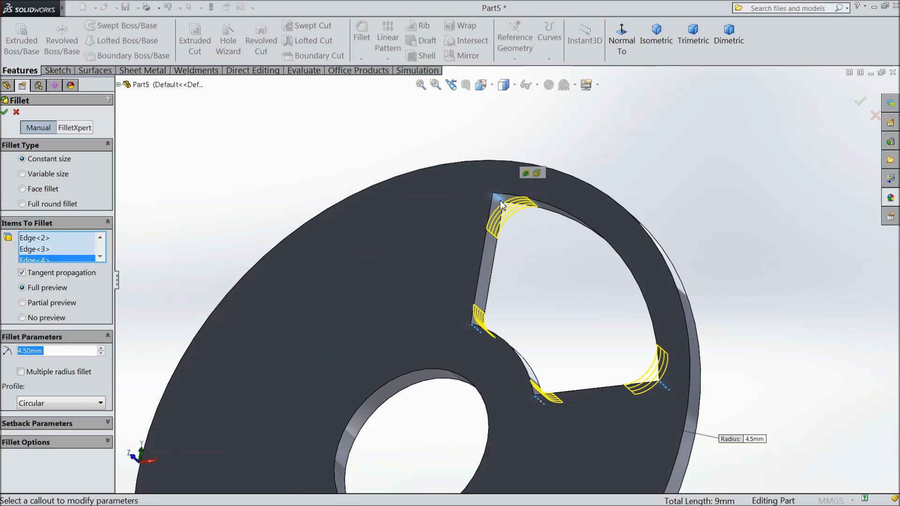
click(4, 113)
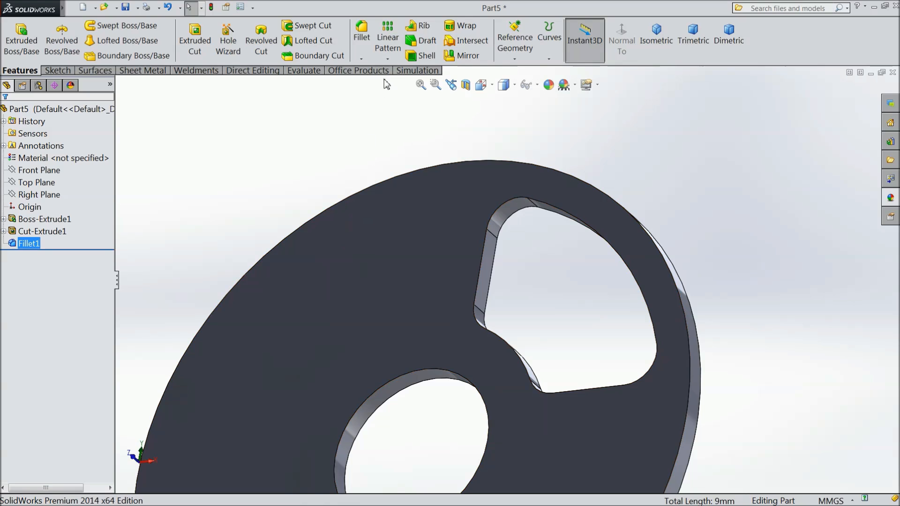
Step: Circular-pattern the cutout and its fillets around the central bore as 4 equally spaced instances over 360 degrees
click(387, 59)
click(400, 89)
scroll(352, 165, up, 3)
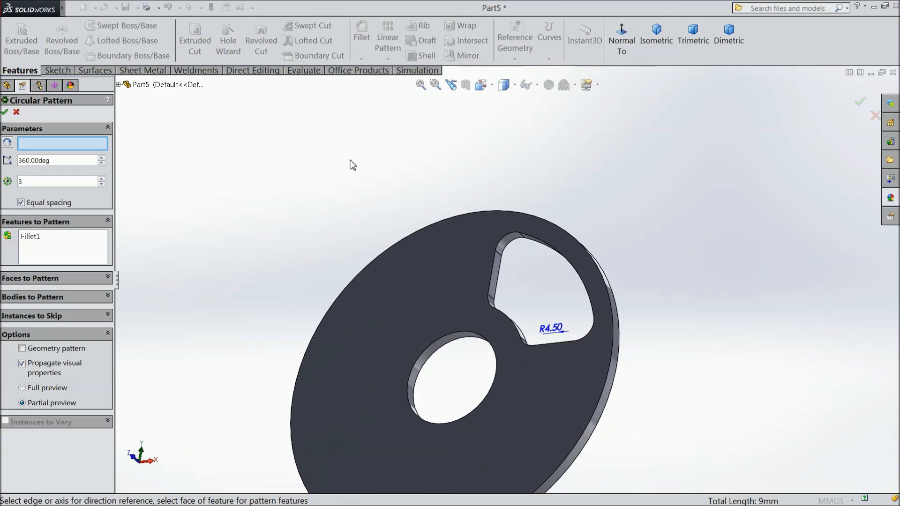
scroll(352, 165, up, 2)
middle_drag(351, 164, 353, 232)
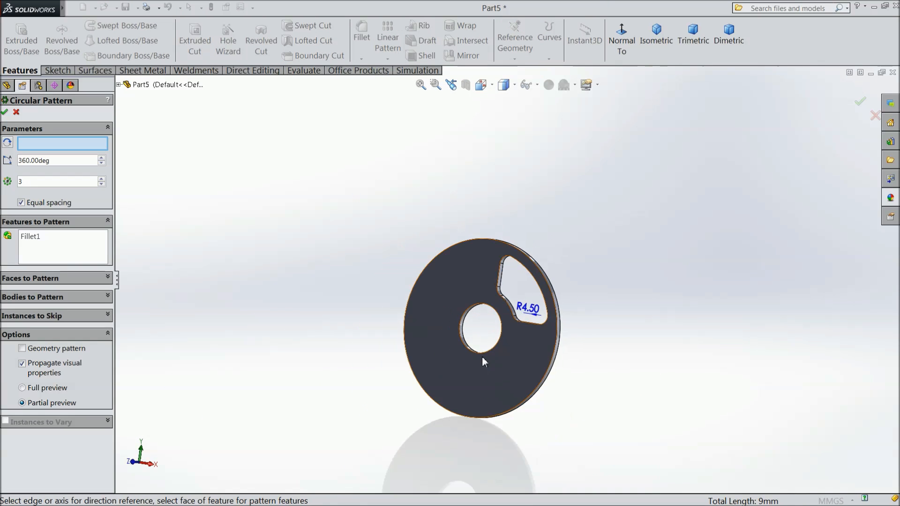
scroll(486, 356, down, 3)
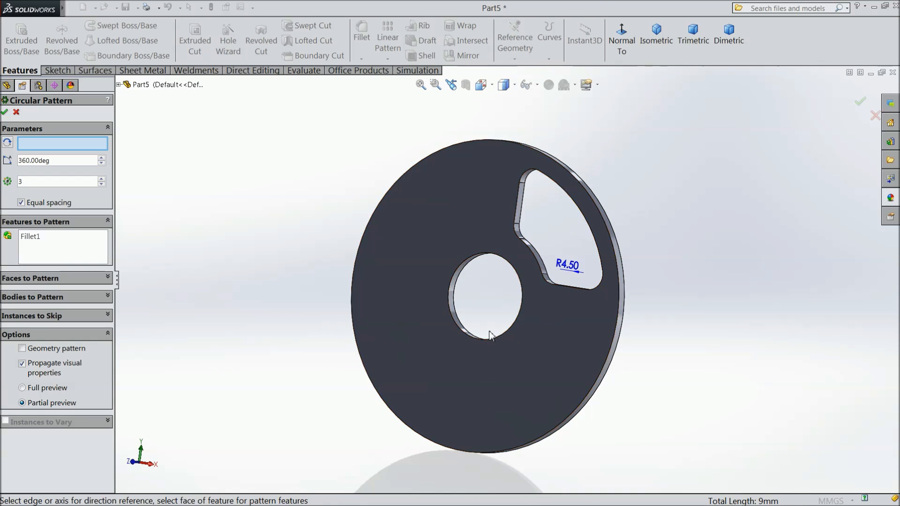
click(451, 298)
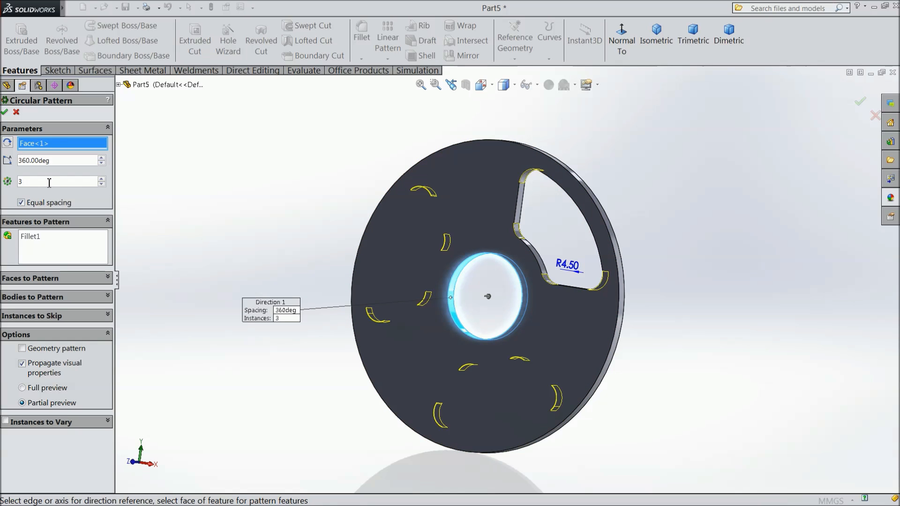
click(102, 179)
click(58, 250)
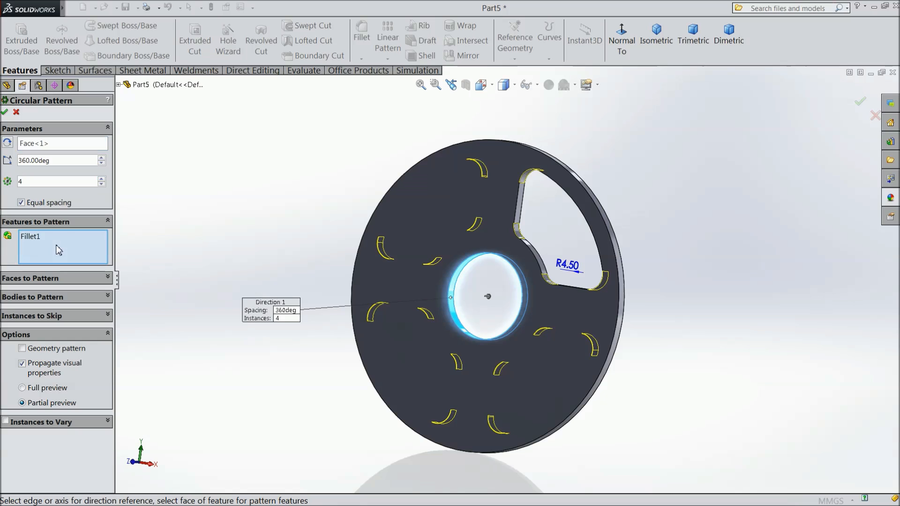
click(119, 85)
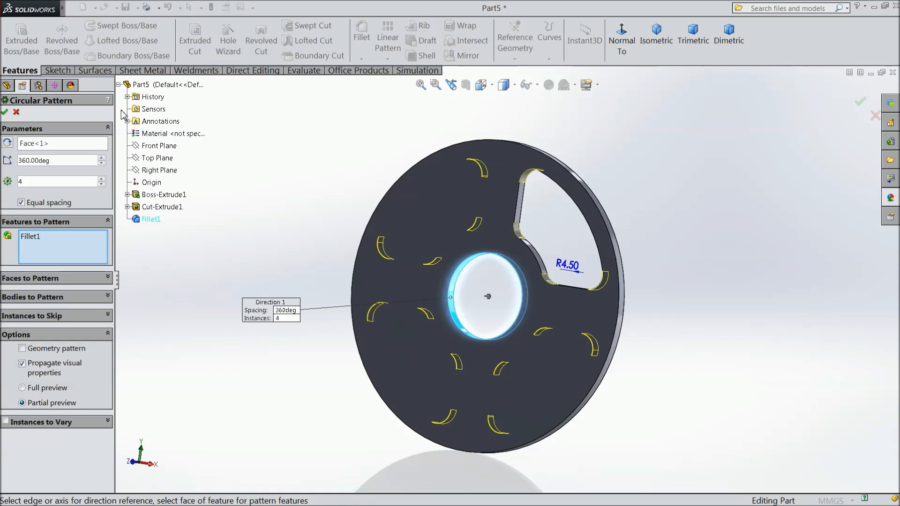
click(150, 207)
scroll(507, 337, down, 2)
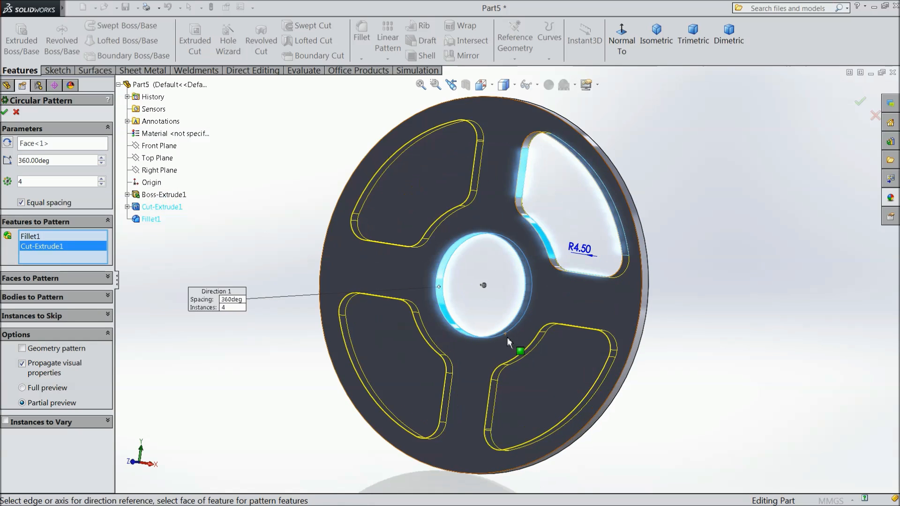
click(5, 112)
Step: Change the display scene to one with a plain white background
middle_drag(251, 256, 453, 264)
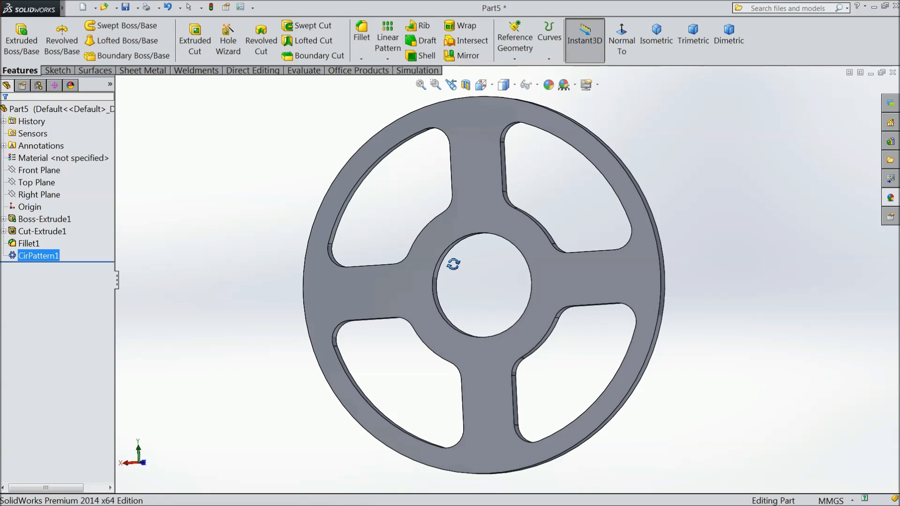
click(576, 84)
click(593, 36)
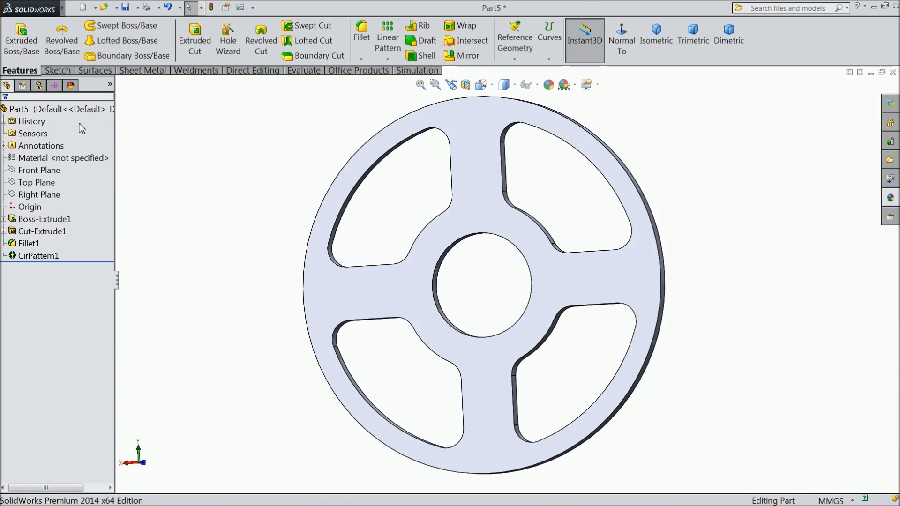
Step: Assign Chrome Stainless Steel from the SolidWorks Materials steel library to the flywheel part
click(56, 156)
right_click(57, 159)
click(93, 165)
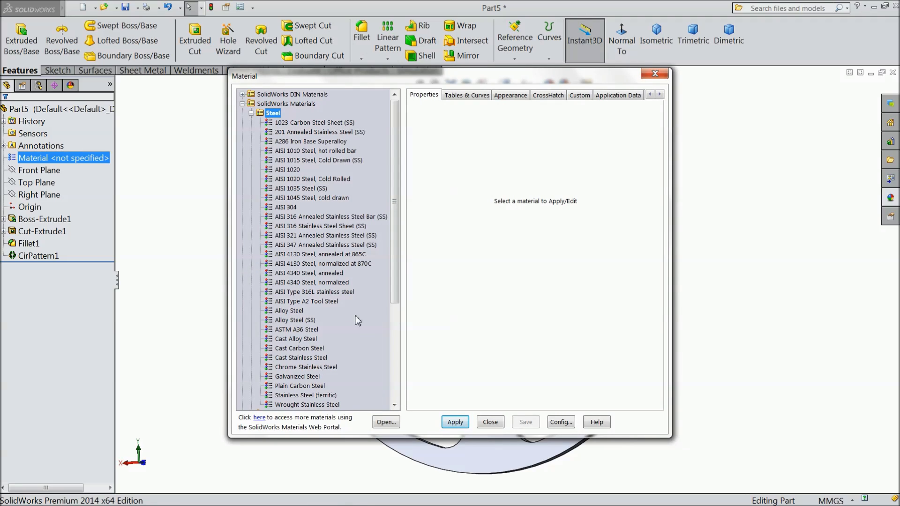
click(302, 368)
click(456, 424)
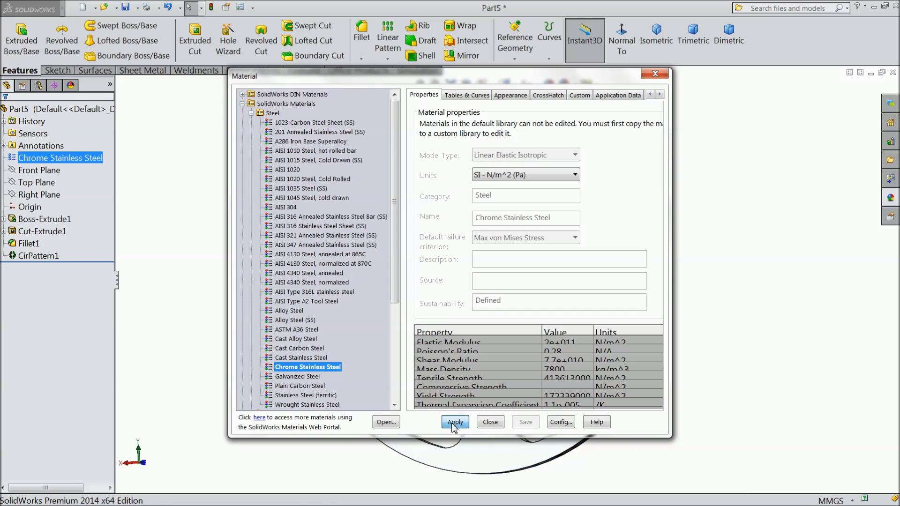
click(386, 421)
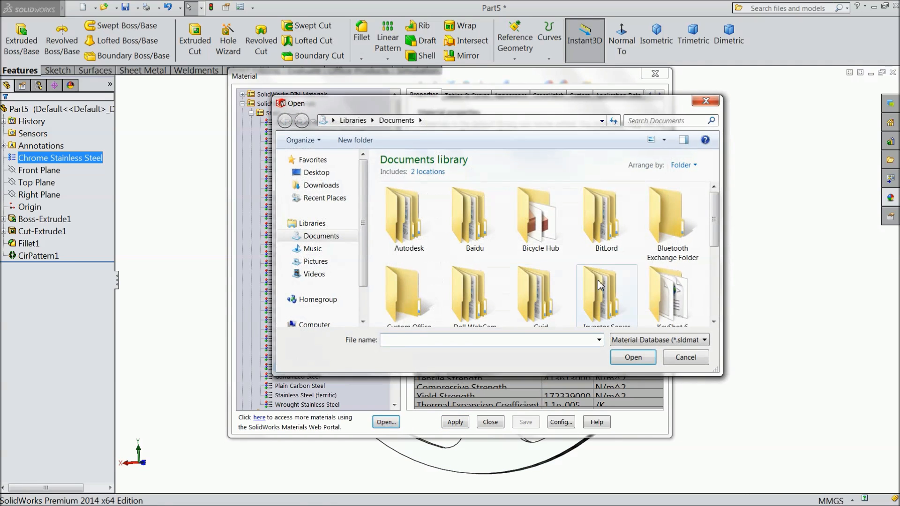
click(685, 361)
click(491, 422)
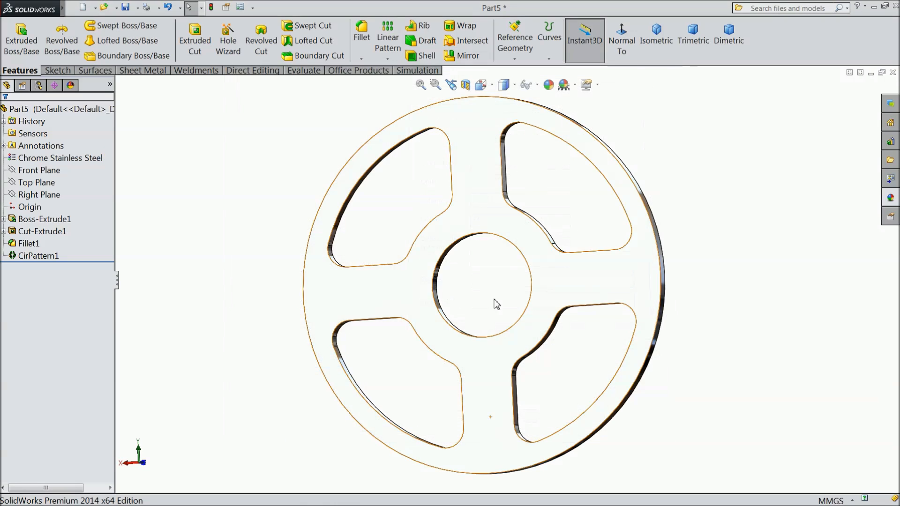
Step: Switch the display scene back to the soft grey gradient background
middle_drag(713, 254, 527, 223)
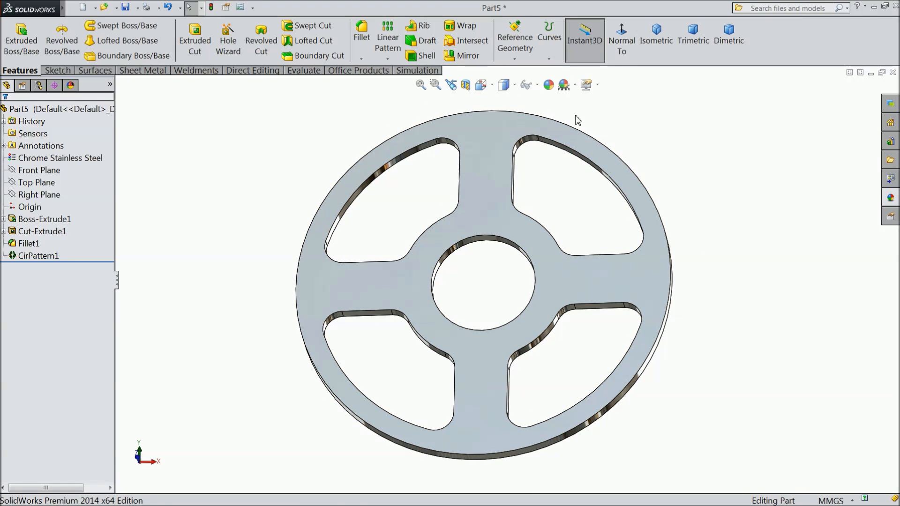
click(575, 85)
click(597, 25)
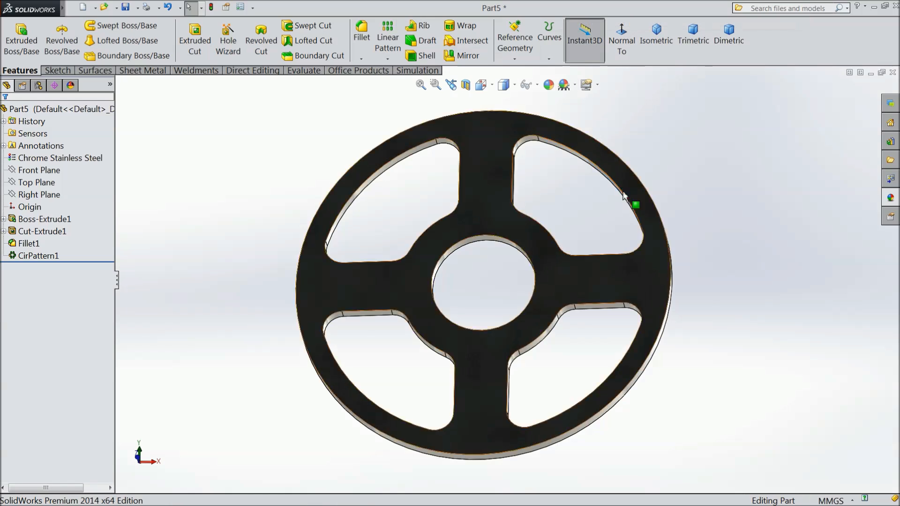
Step: Save the part as "flywheel web" in the elbow engine folder
middle_drag(683, 195, 323, 131)
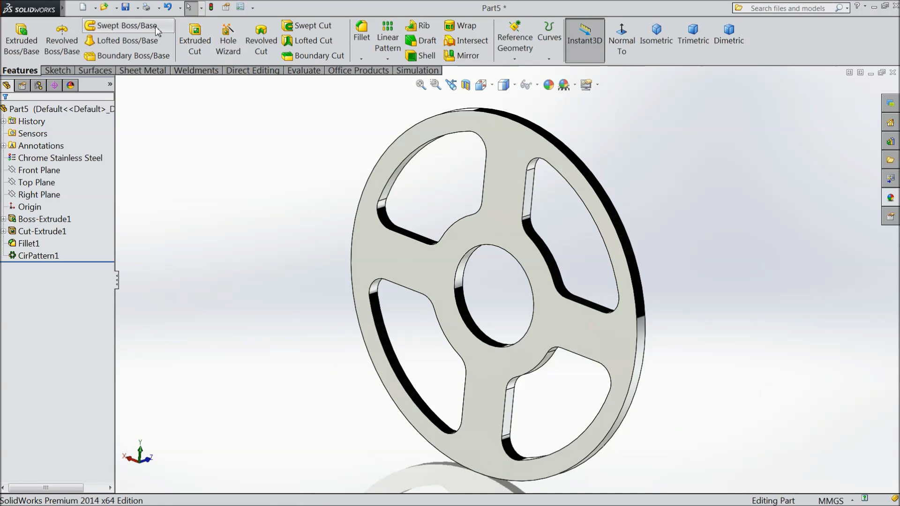
click(126, 8)
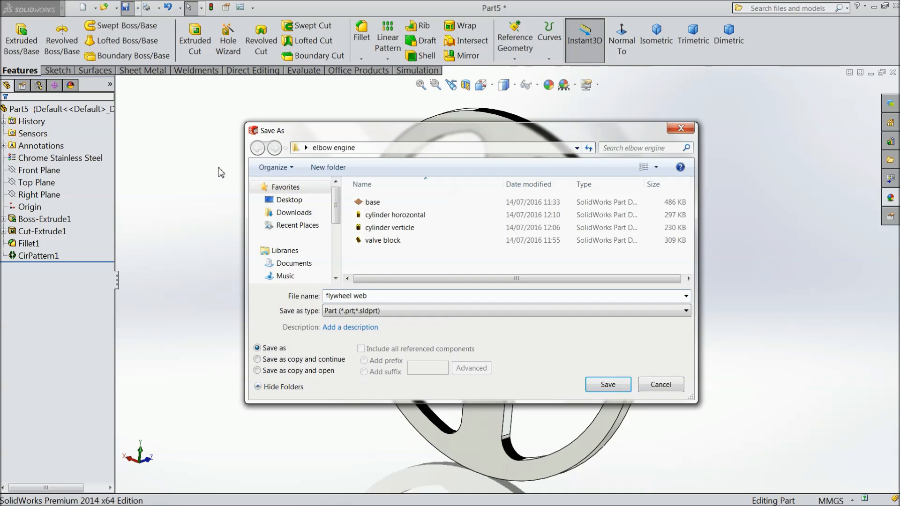
click(608, 385)
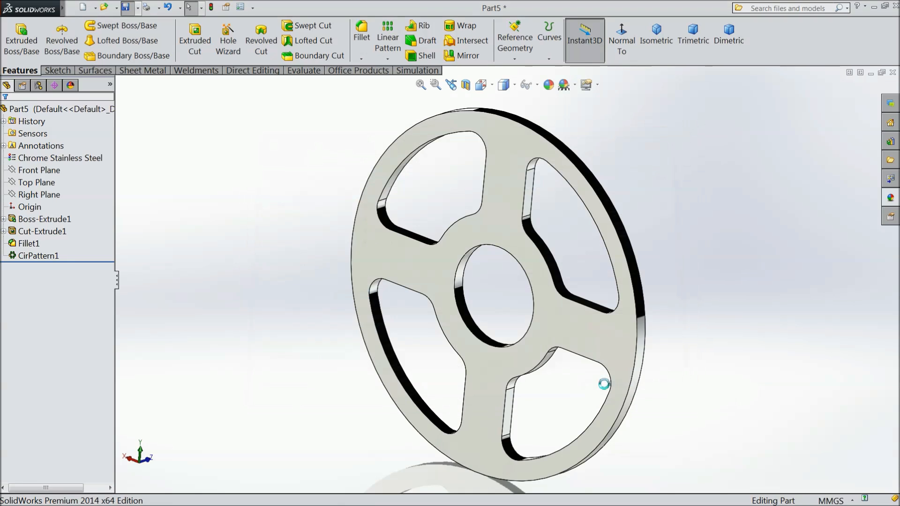
middle_drag(351, 380, 320, 384)
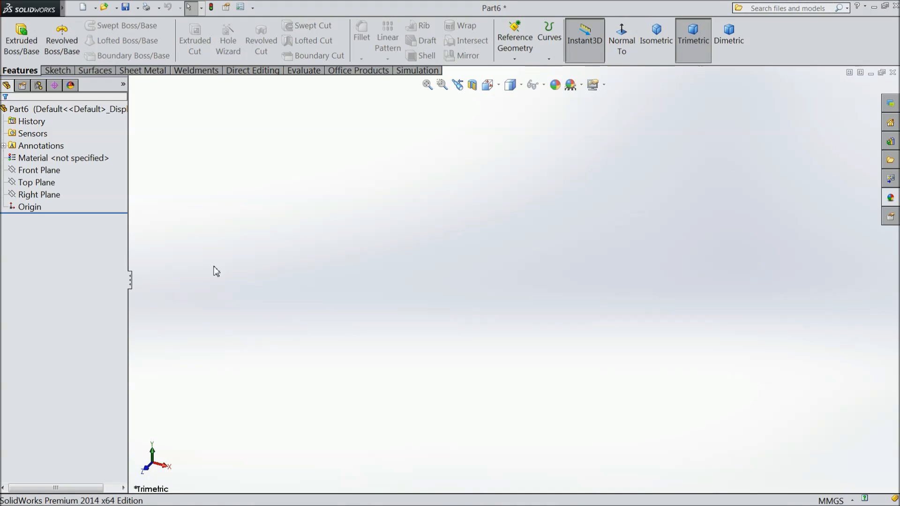
Step: Sketch two concentric circles centred on the origin on the new part's Front Plane, the outer about 177 mm in diameter
click(39, 170)
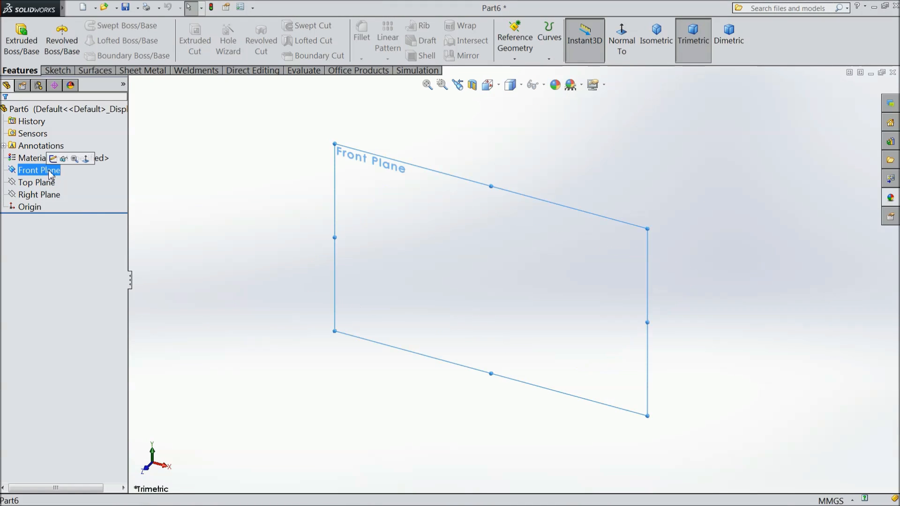
click(53, 160)
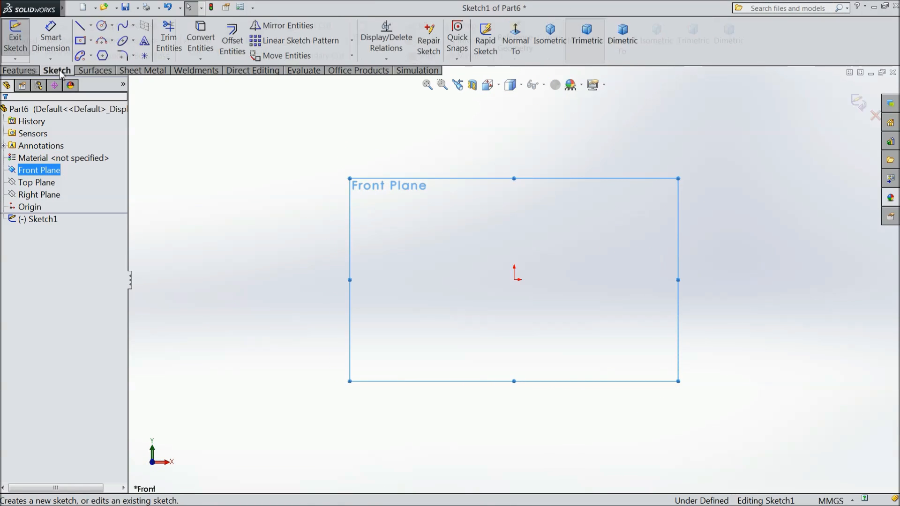
click(101, 26)
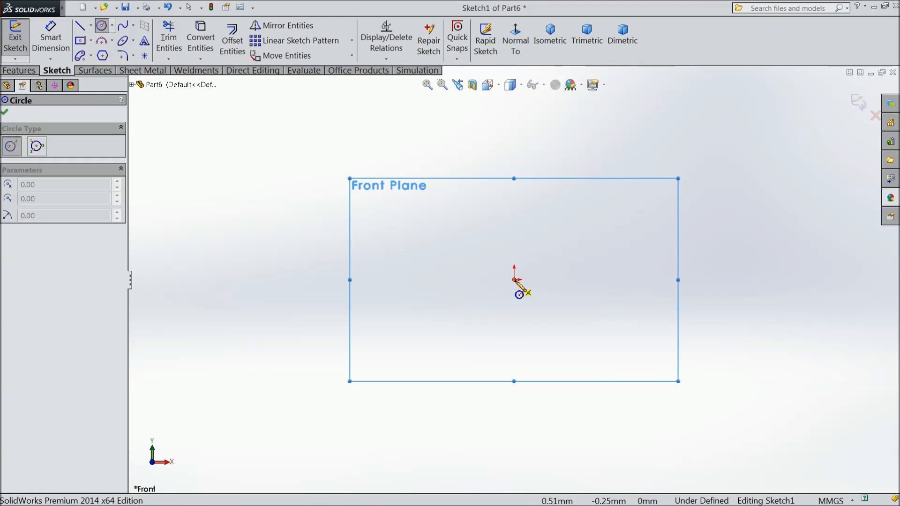
click(515, 279)
click(374, 197)
click(515, 279)
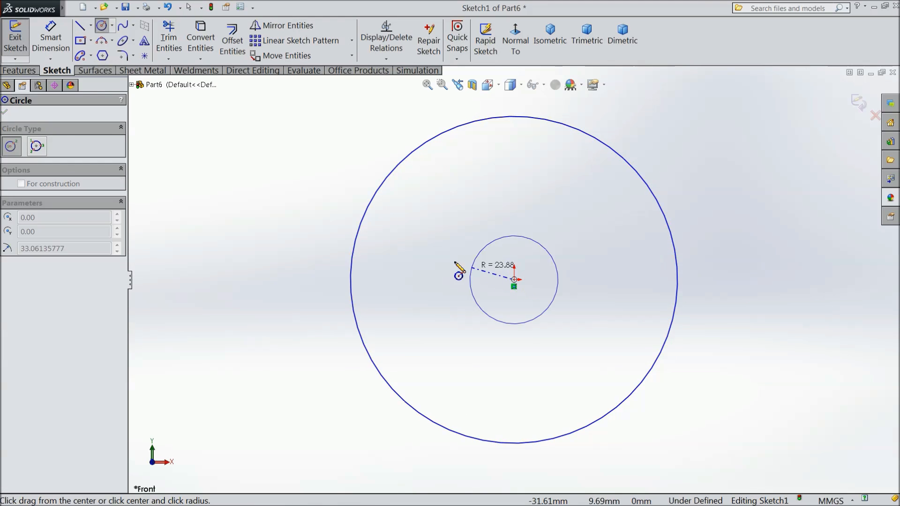
click(402, 257)
Step: Dimension the outer circle's diameter to 100 mm and the inner circle's diameter to 88 mm
click(51, 39)
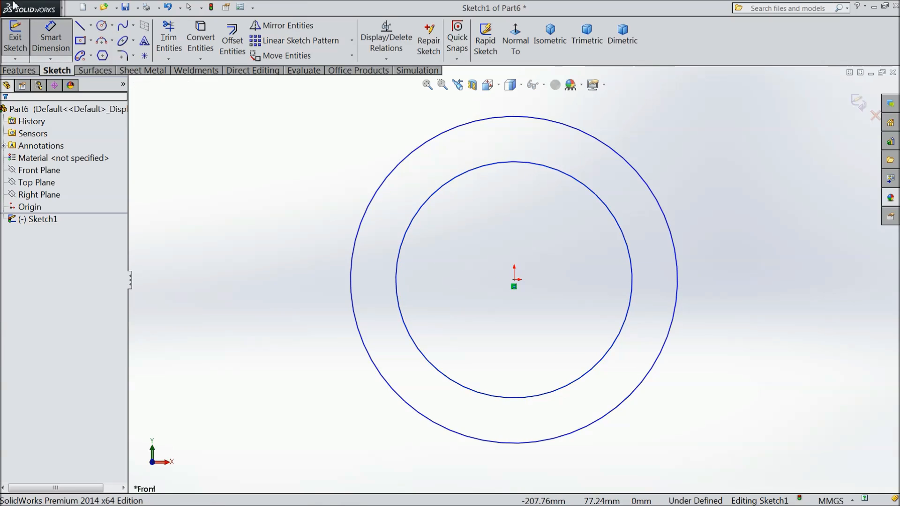
click(351, 283)
click(295, 280)
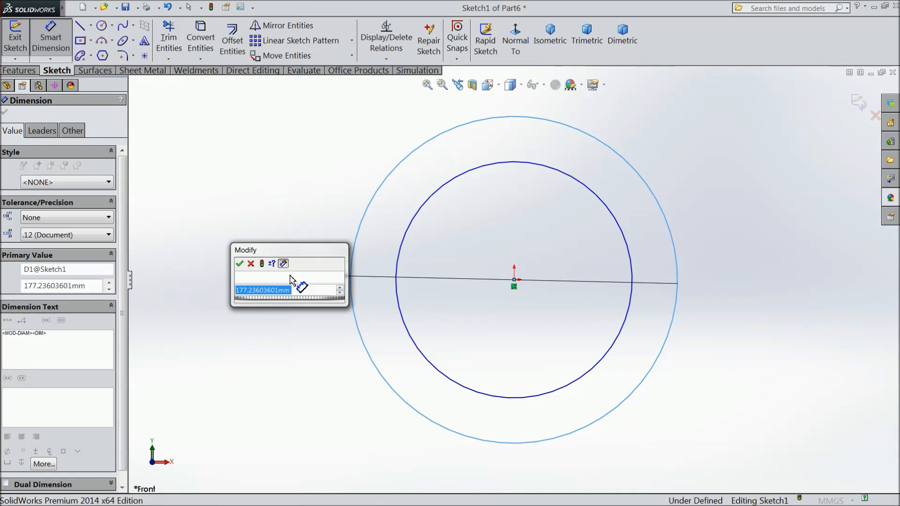
text(100)
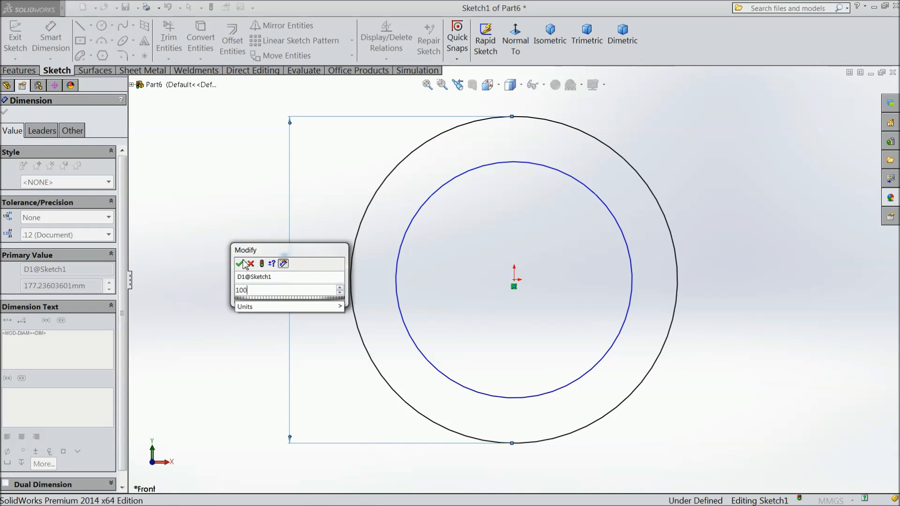
click(239, 263)
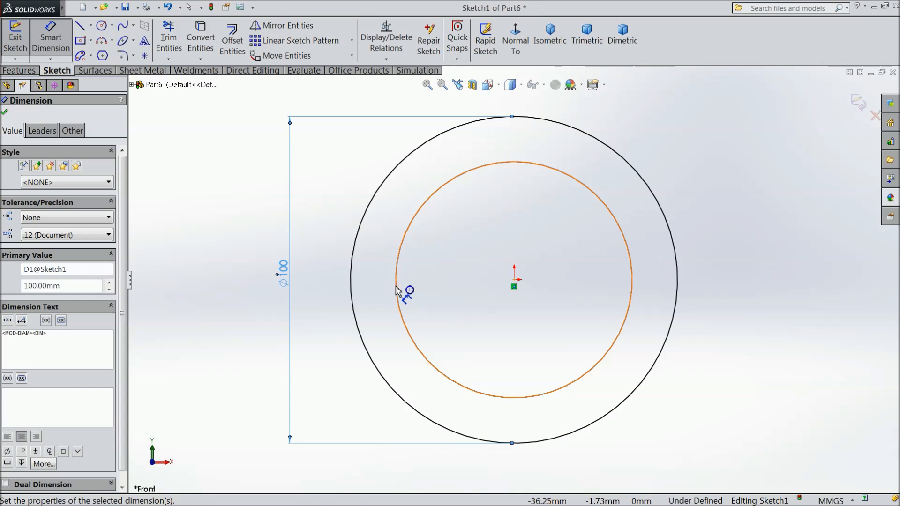
click(396, 291)
click(329, 287)
text(8)
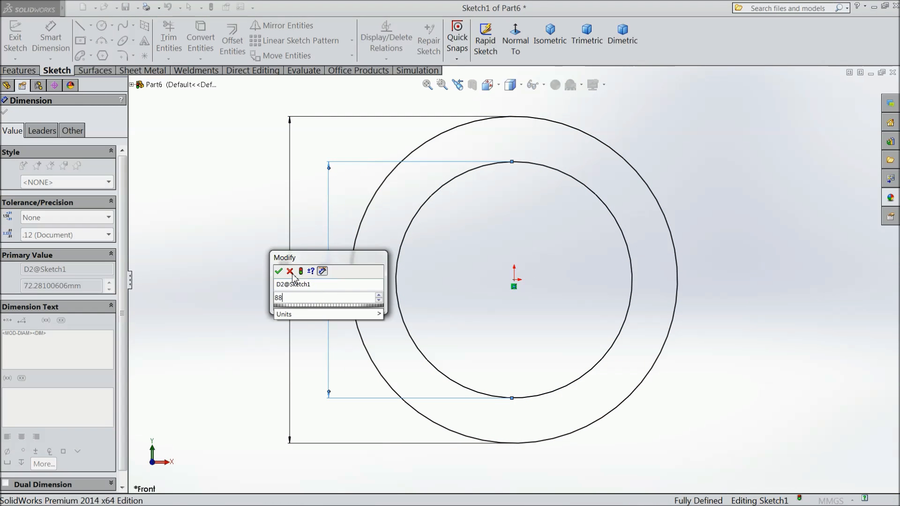
text(8)
click(278, 271)
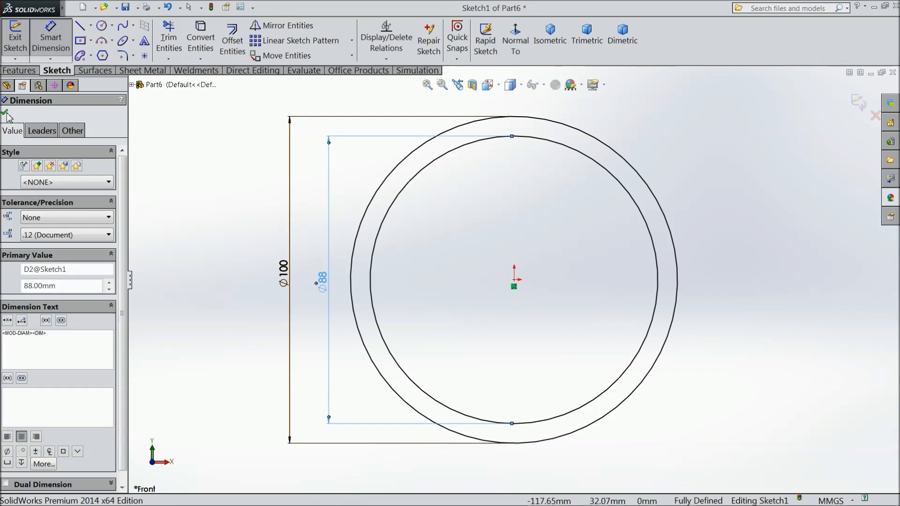
click(4, 112)
Step: Extrude the two-circle profile as a boss with the Mid Plane end condition and a 20 mm depth
click(19, 71)
click(22, 40)
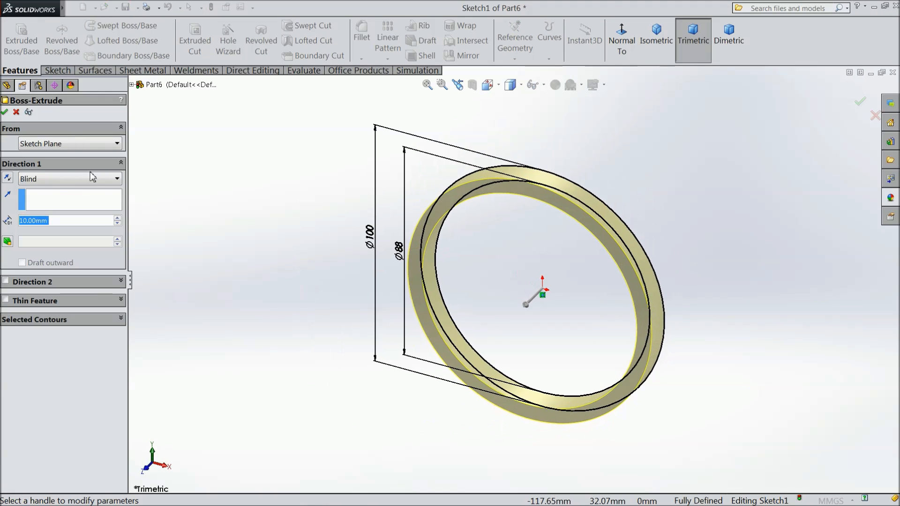
click(55, 182)
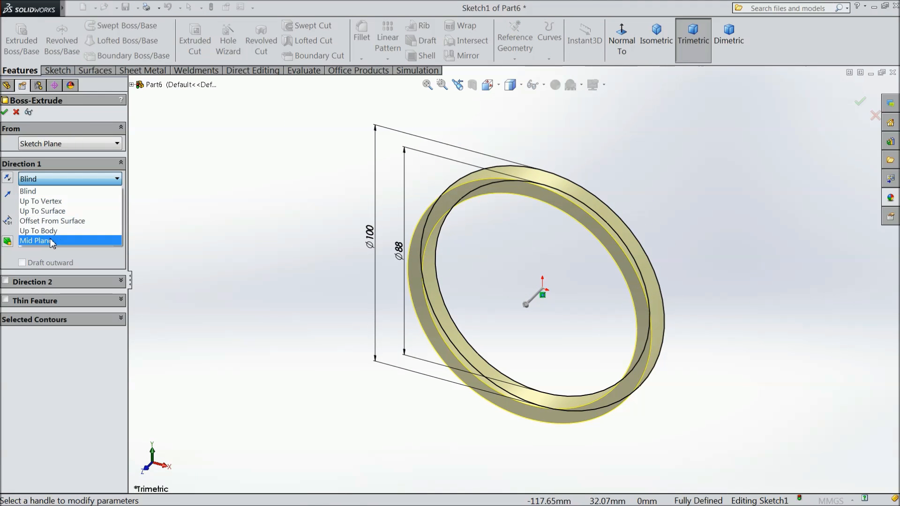
click(52, 239)
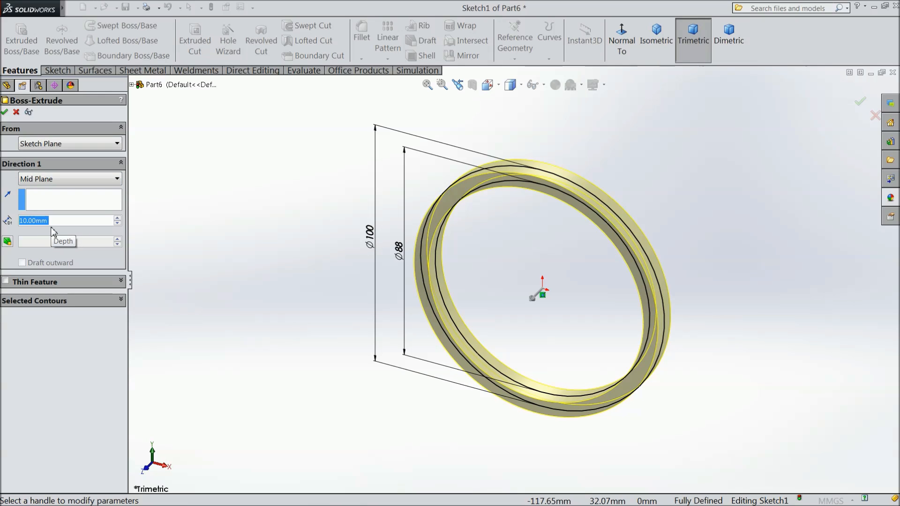
text(20)
key(Return)
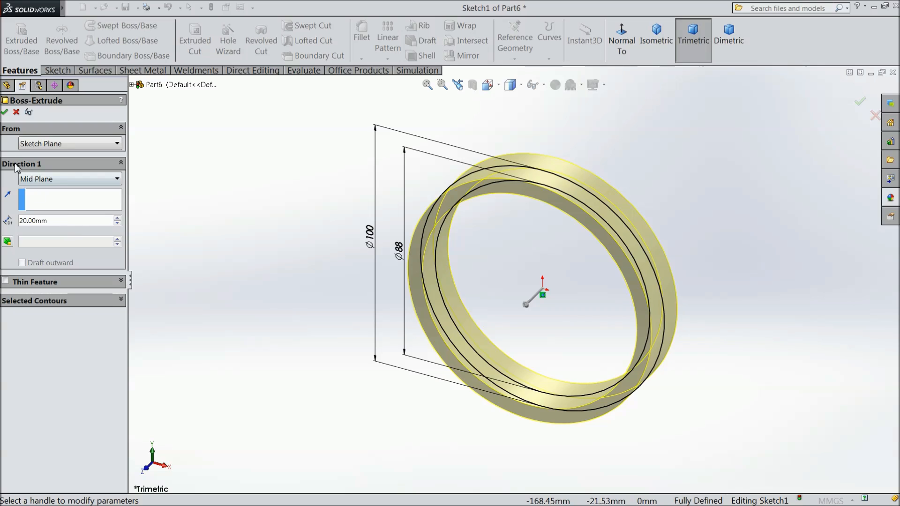
click(6, 113)
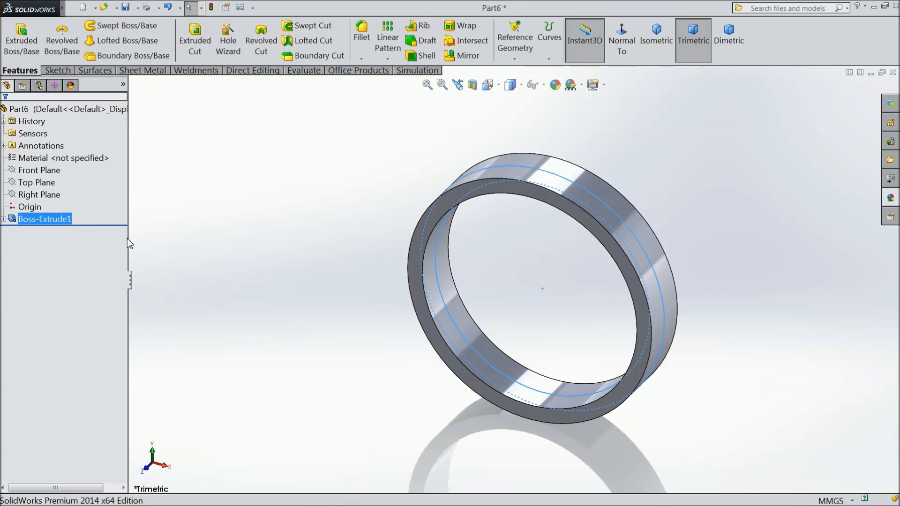
Step: Sketch a circle about 93 mm in diameter, centred on the origin, on the ring's front end face
scroll(544, 344, down, 2)
click(459, 390)
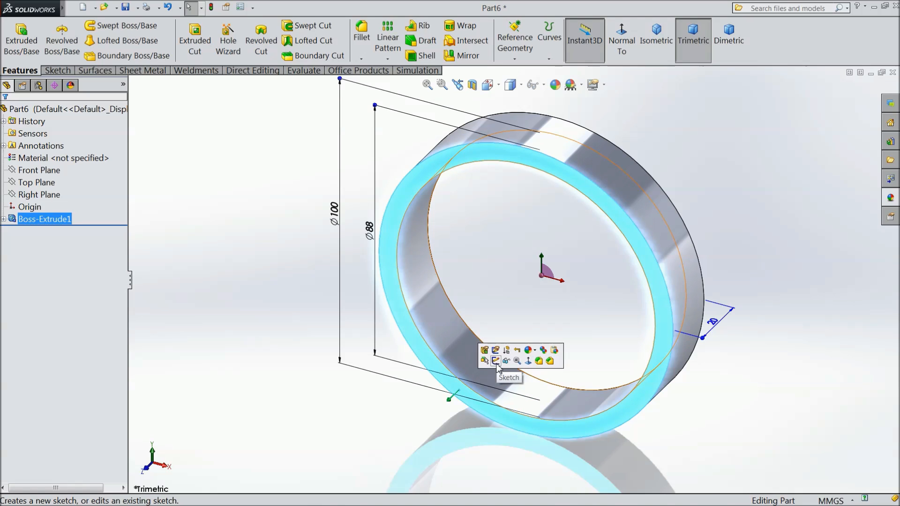
click(496, 360)
click(57, 70)
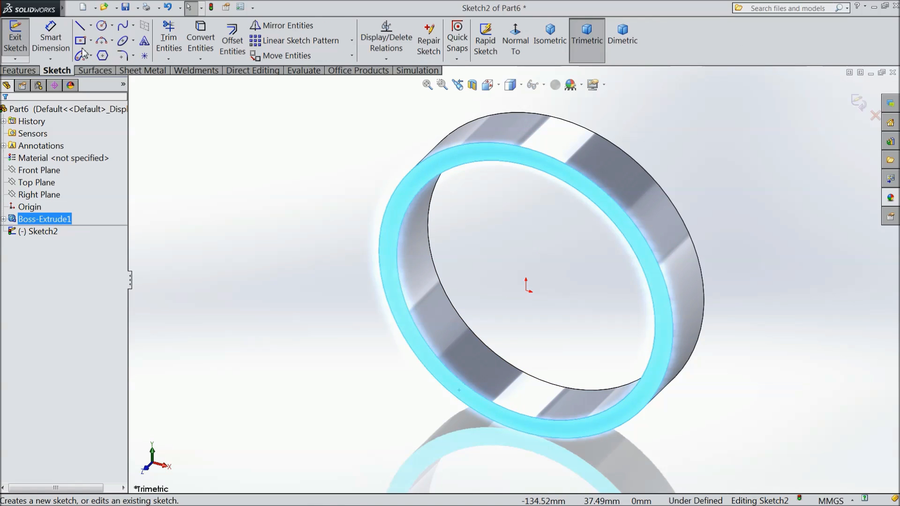
click(102, 26)
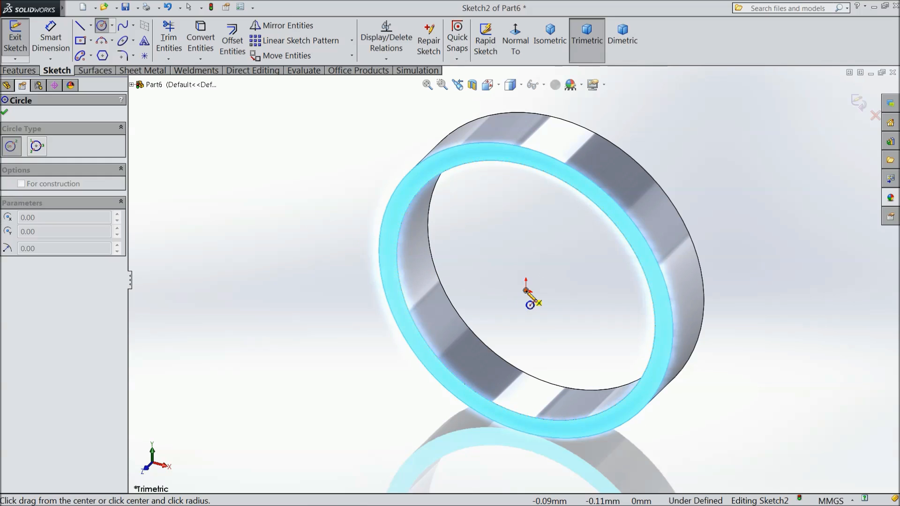
click(526, 290)
click(395, 226)
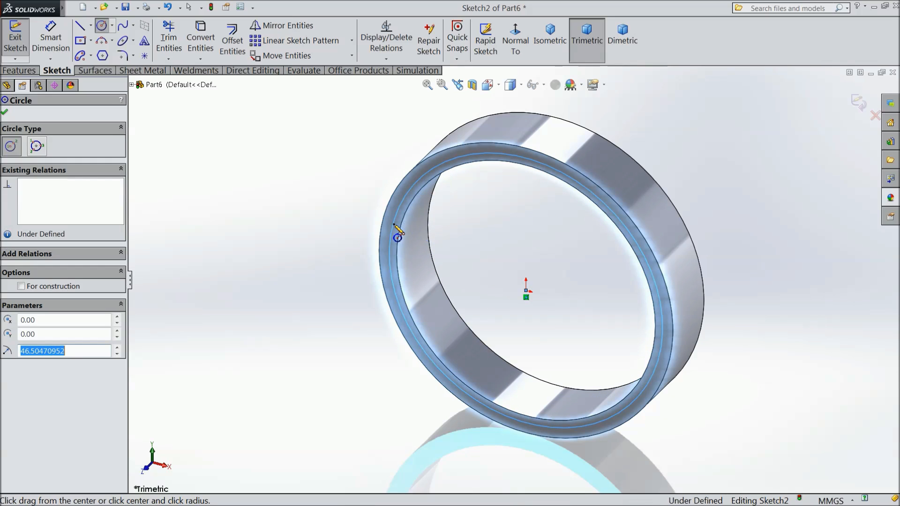
Step: Dimension the new circle on the ring's end face to a diameter of 90 mm
click(56, 46)
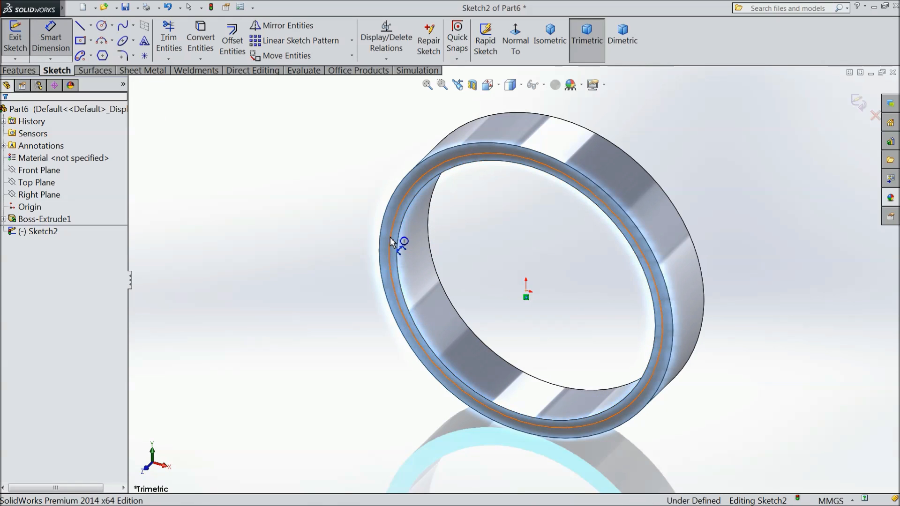
click(390, 241)
click(334, 249)
text(90)
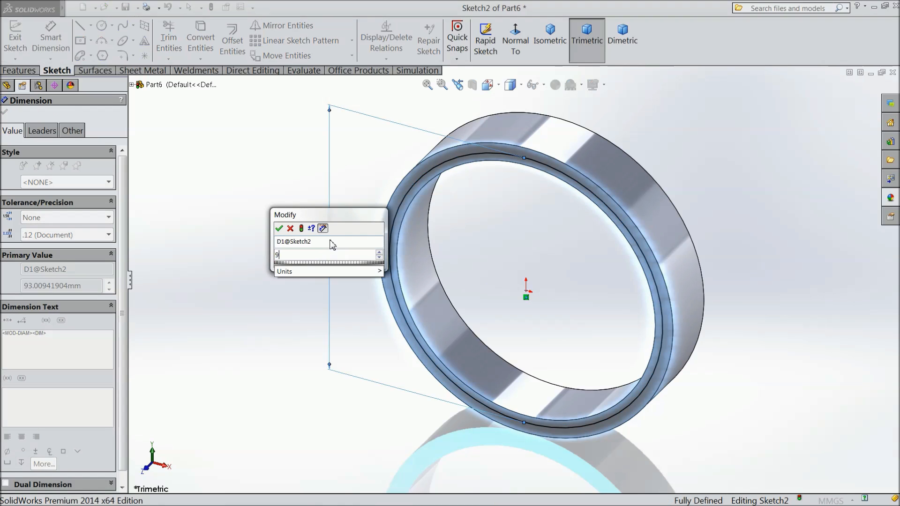
click(278, 228)
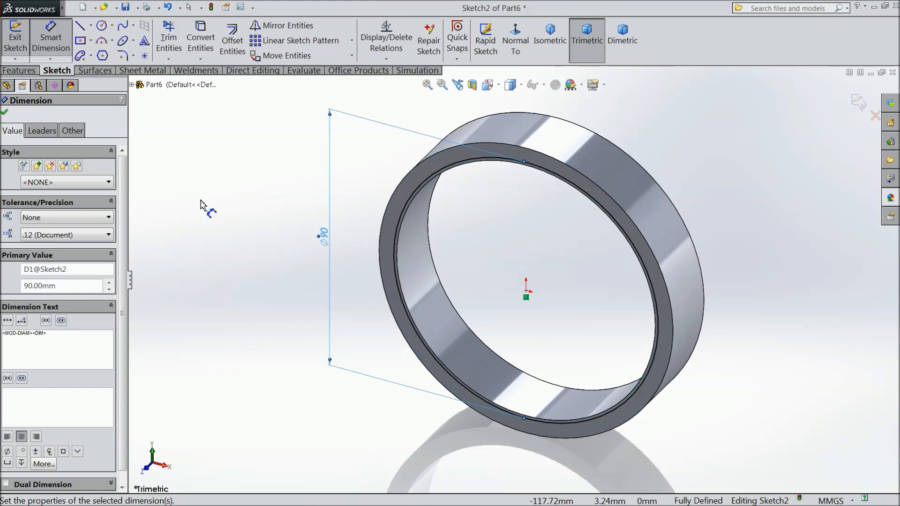
key(Escape)
Step: Cut the 90 mm circle into the ring with a Blind Extruded Cut 8 mm deep
click(18, 71)
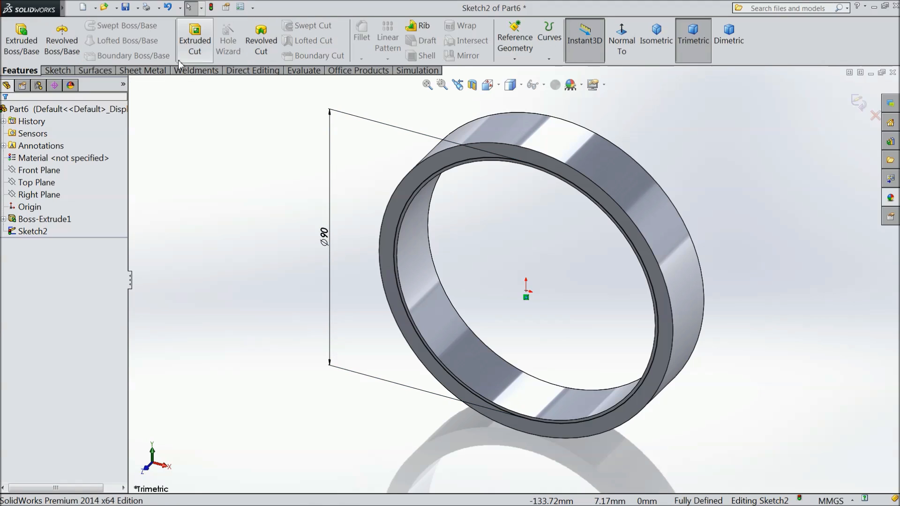
click(195, 41)
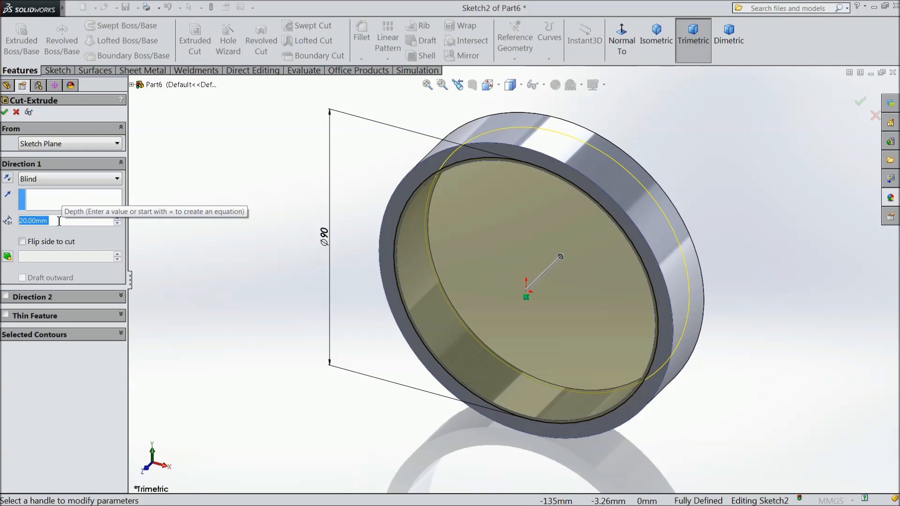
text(8)
key(Return)
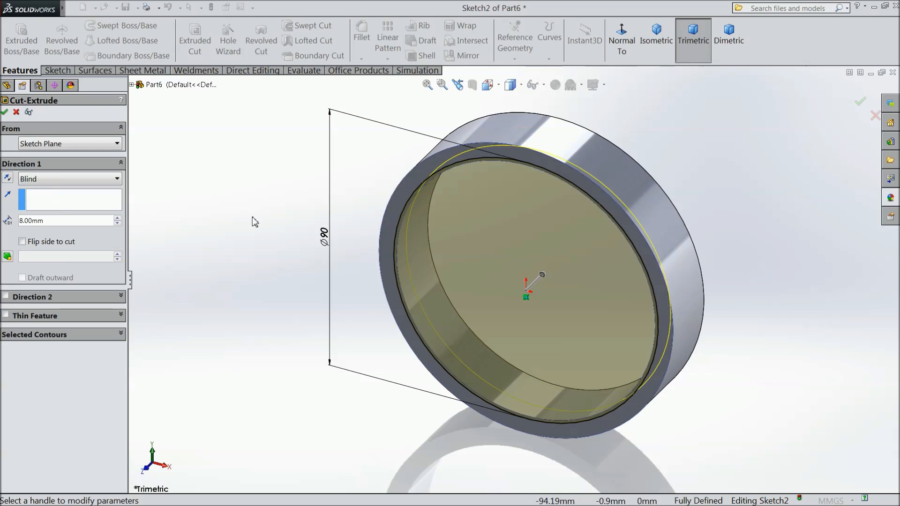
click(5, 113)
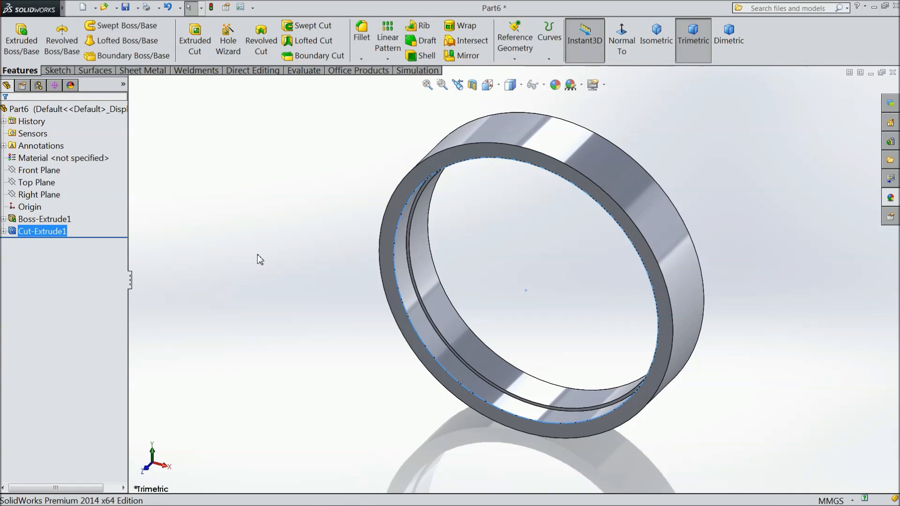
click(257, 255)
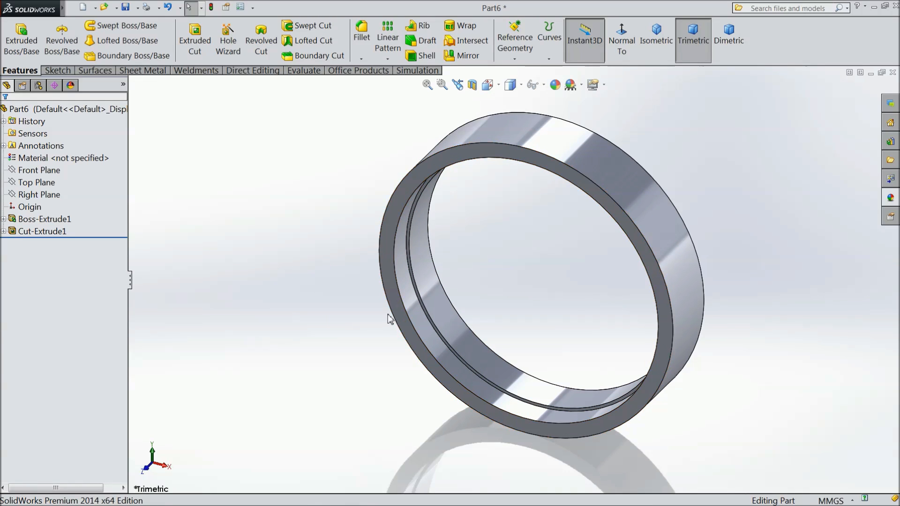
Step: Chamfer the ring's outer cylindrical face and both flat end faces with a distance of 1 mm at 45 degrees
click(361, 59)
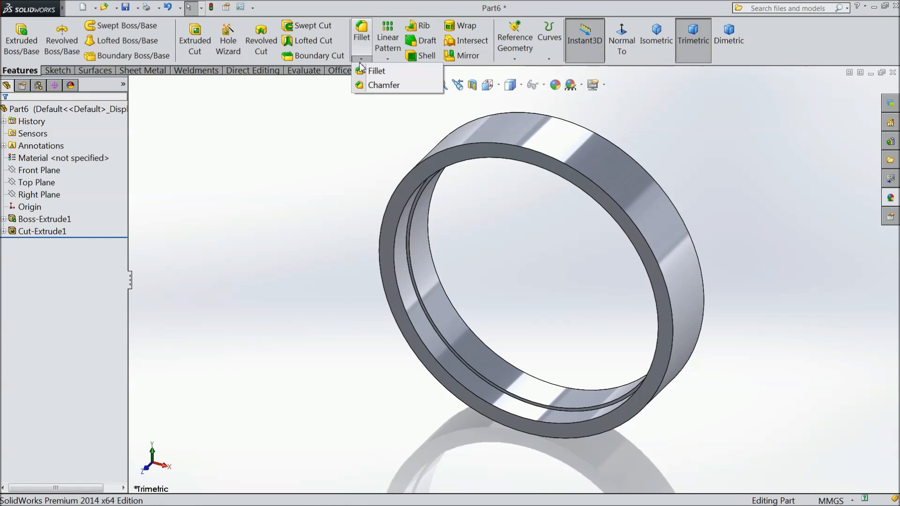
click(377, 85)
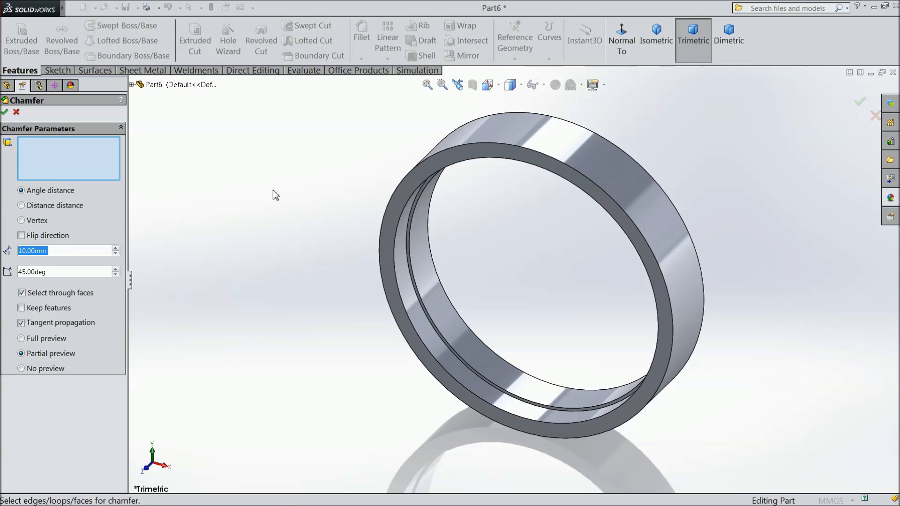
text(1)
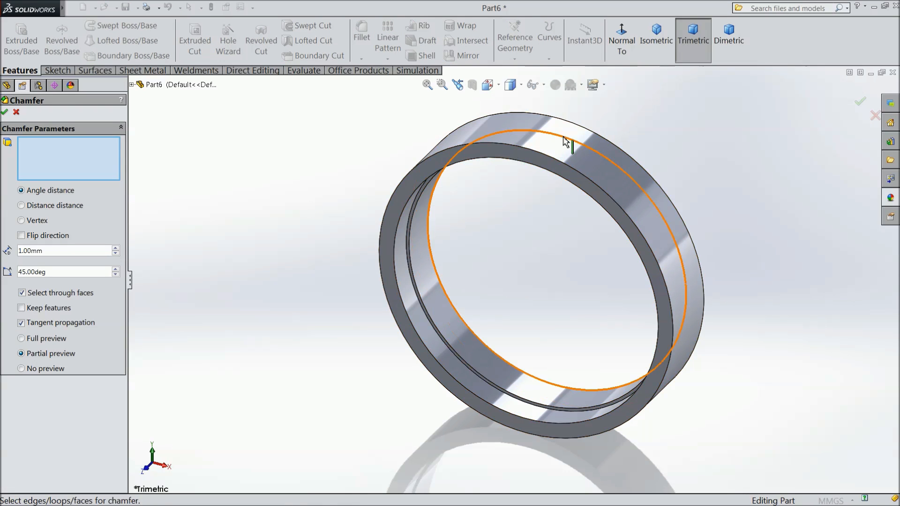
click(565, 147)
right_click(100, 156)
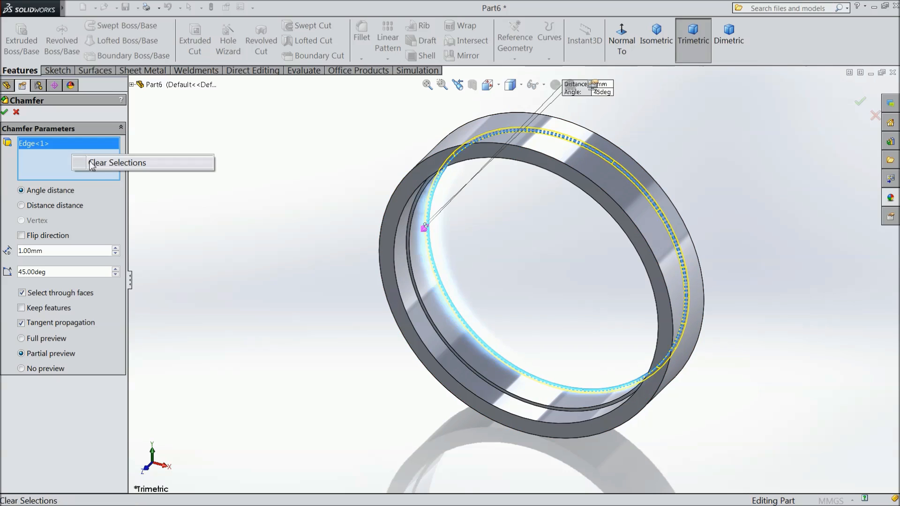
click(102, 165)
click(578, 154)
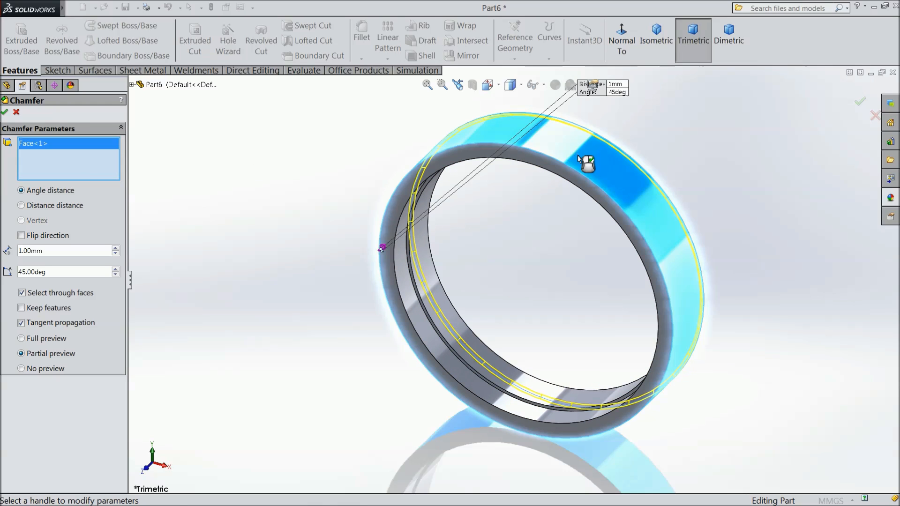
click(537, 165)
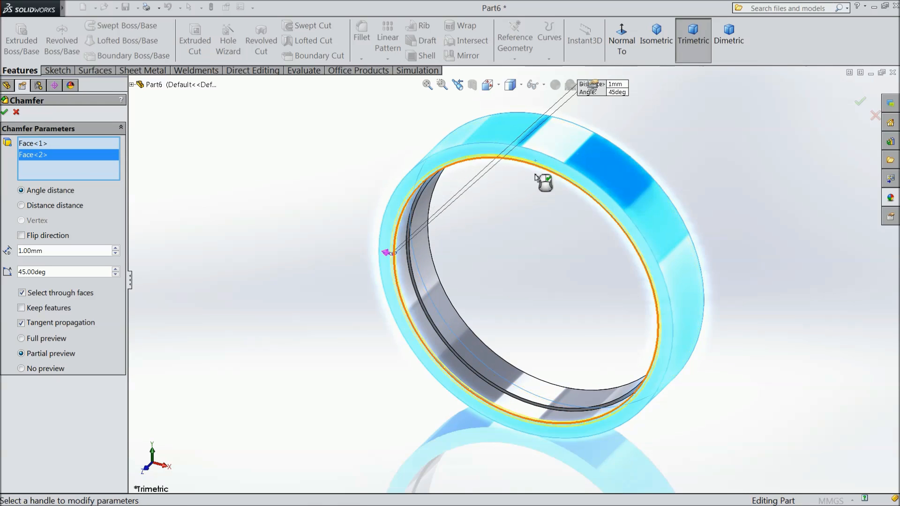
middle_drag(717, 185, 610, 241)
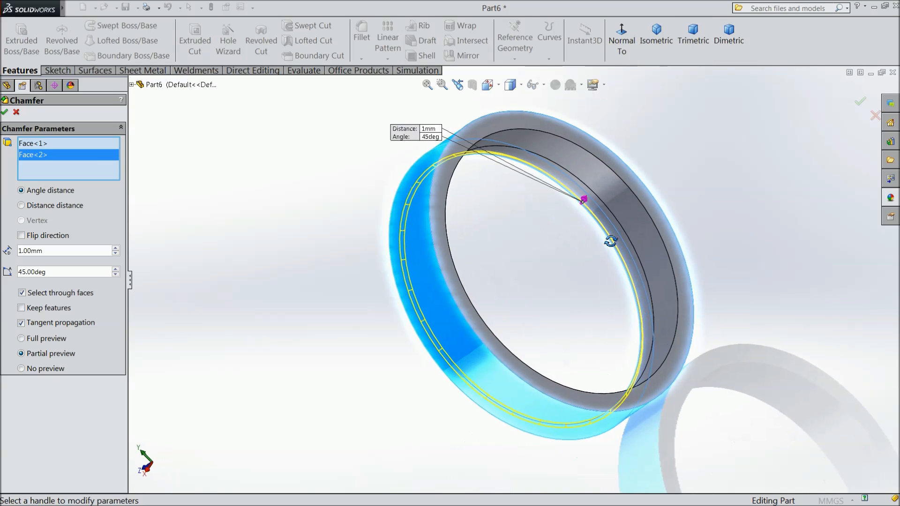
click(452, 251)
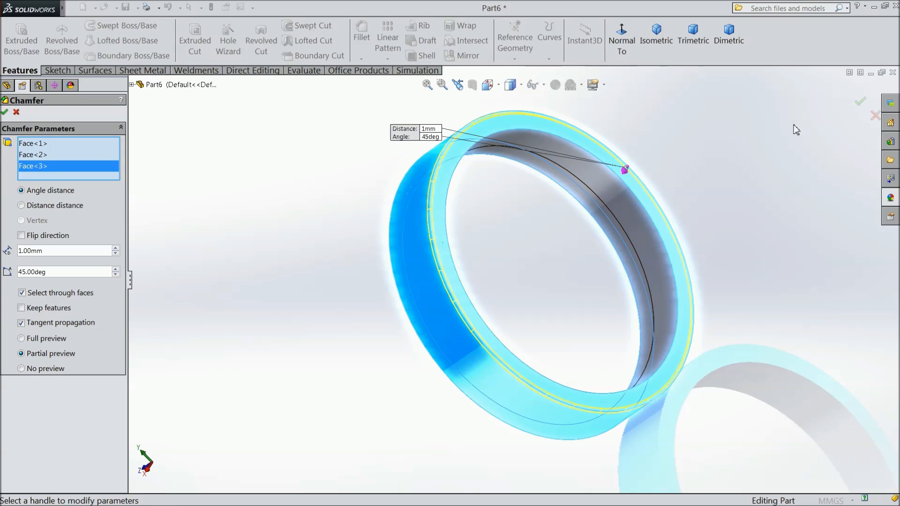
click(856, 104)
Step: Assign Chrome Stainless Steel from the SolidWorks Materials steel library to the ring part
middle_drag(340, 258, 443, 210)
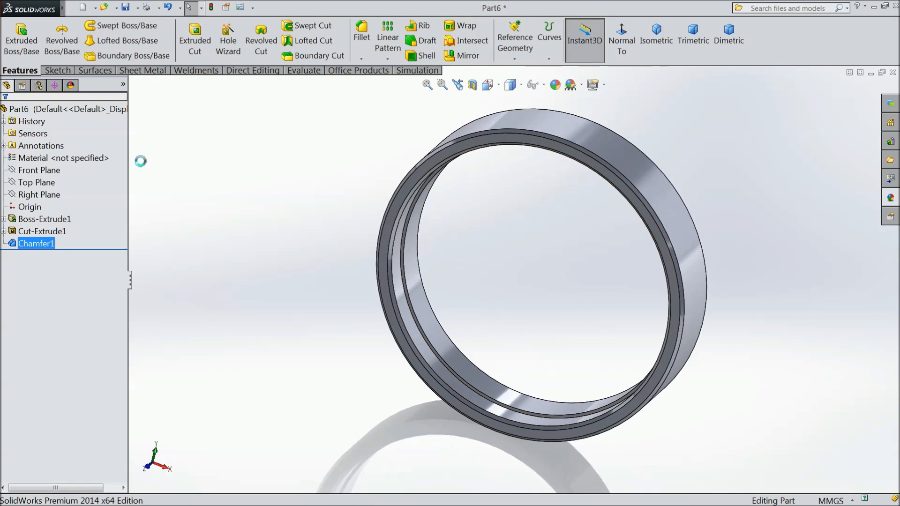
right_click(65, 162)
click(101, 169)
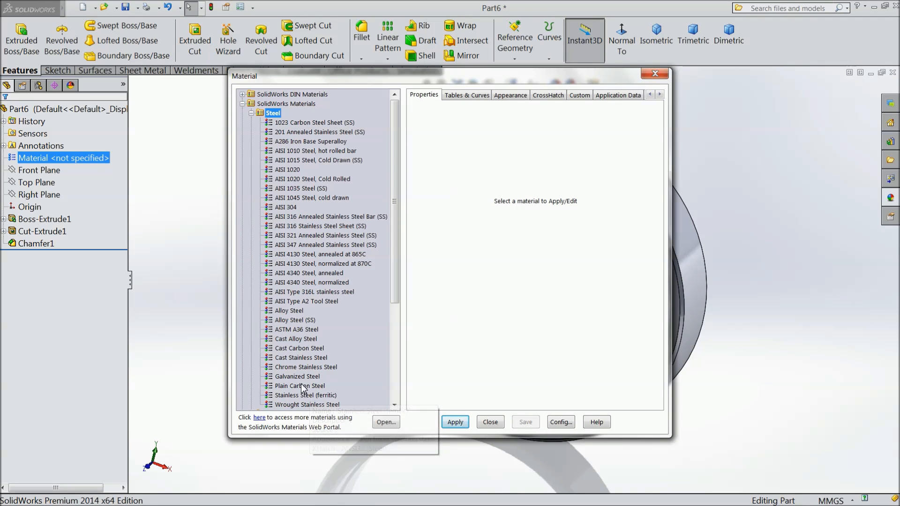
click(306, 368)
click(455, 423)
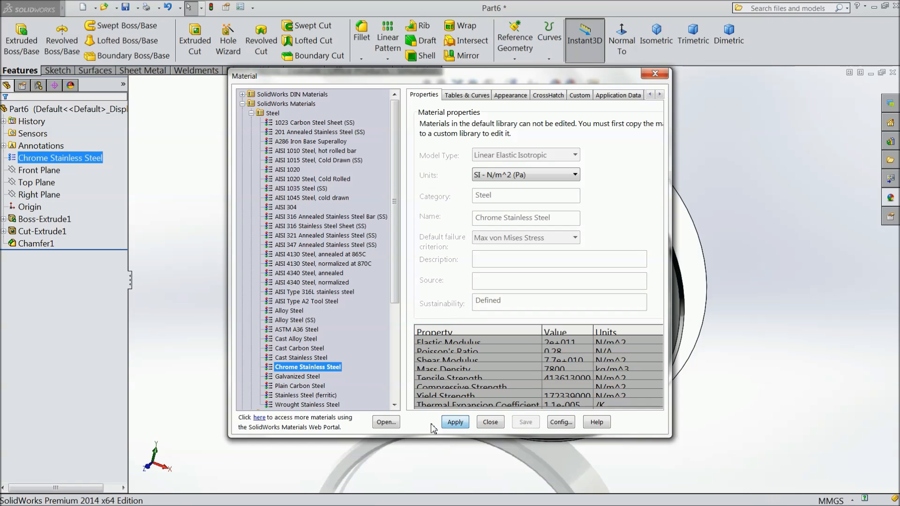
click(492, 425)
Step: Inspect the ring's stepped bore in a temporary section view through the Top and Right planes with the section cap shown
middle_drag(356, 347, 338, 317)
click(472, 84)
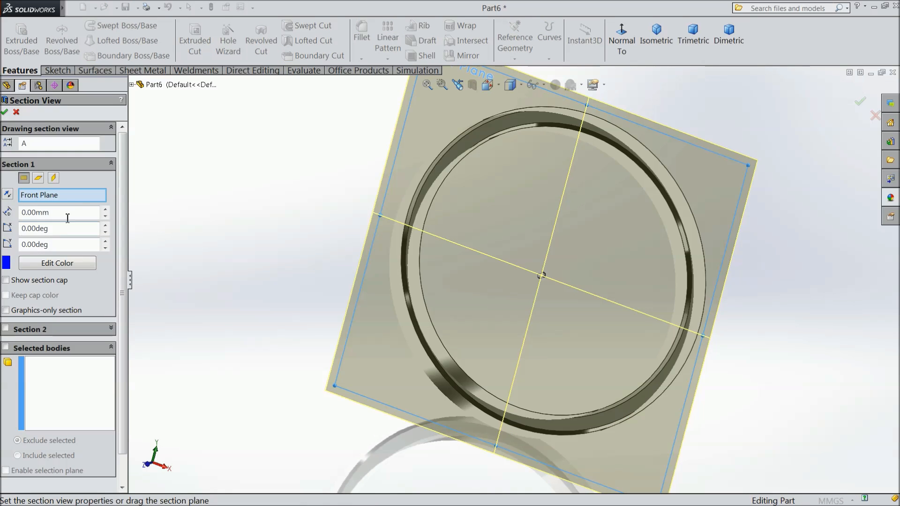
click(39, 178)
middle_drag(205, 202, 174, 282)
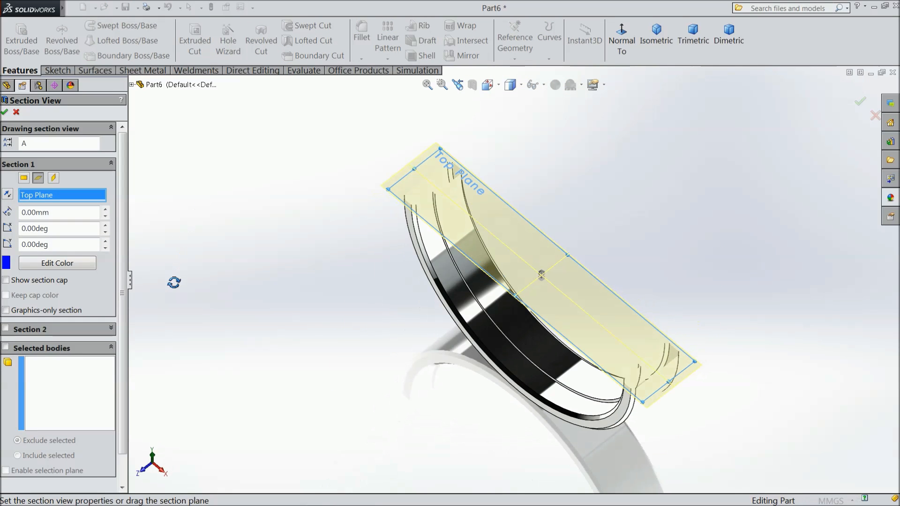
click(6, 281)
middle_drag(185, 253, 187, 255)
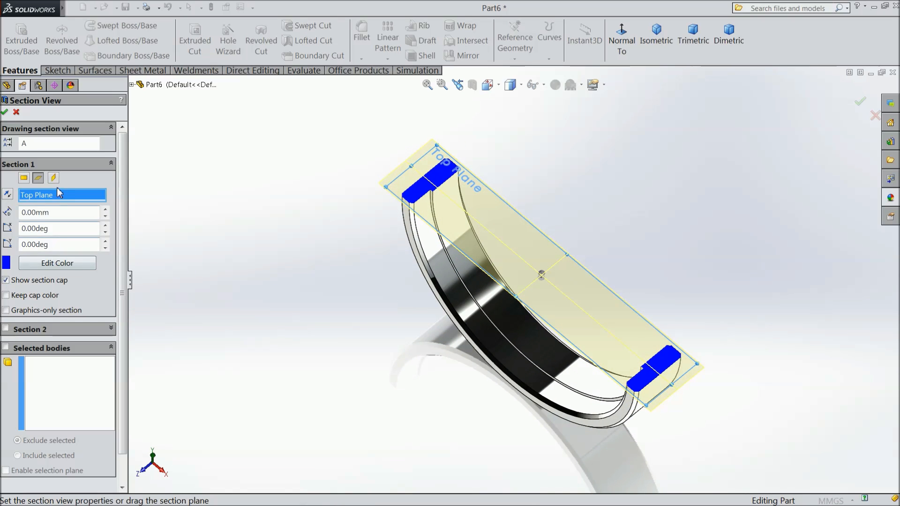
click(53, 178)
middle_drag(200, 285, 177, 221)
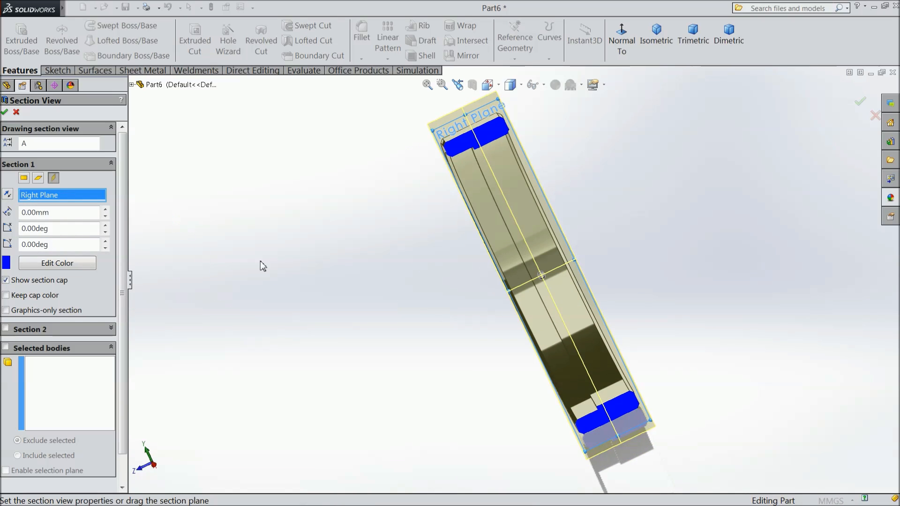
click(16, 112)
middle_drag(207, 264, 597, 227)
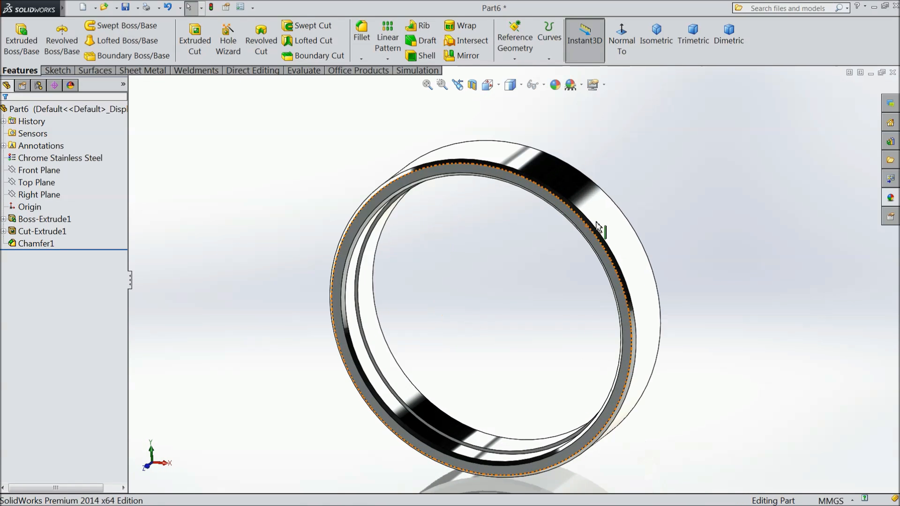
Step: Save the ring part as "Flywheel Rim" in the elbow engine folder
click(126, 7)
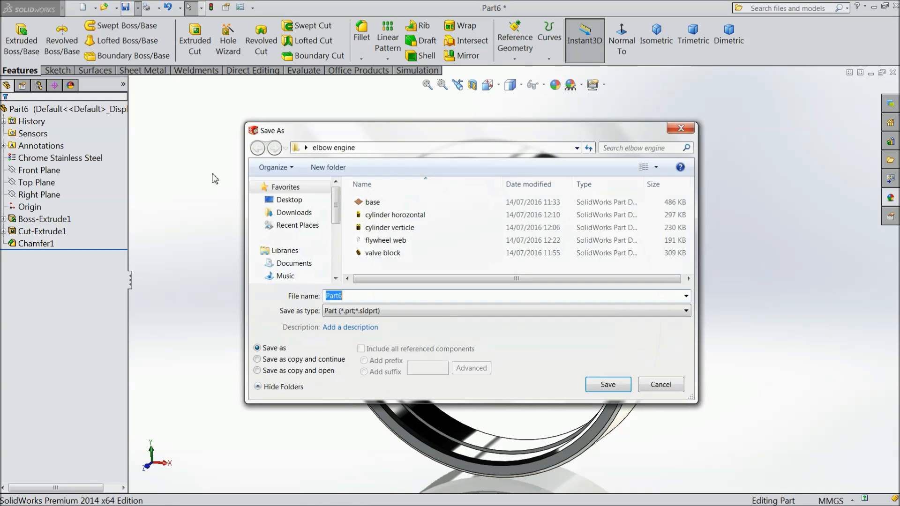
text(Flywhe)
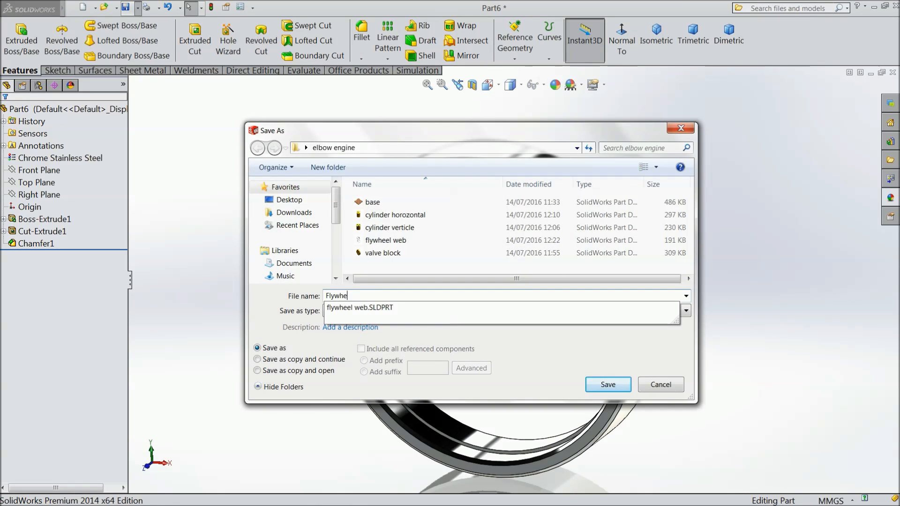
text(el R)
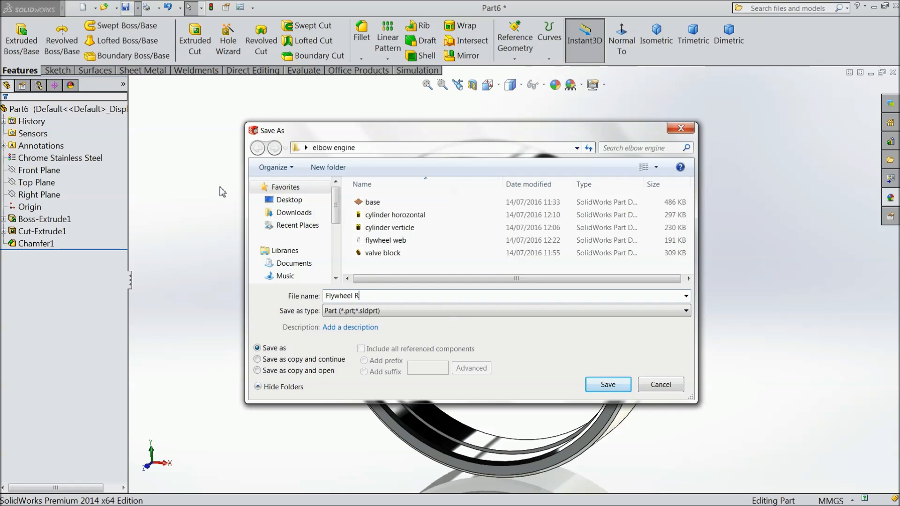
text(im)
click(591, 382)
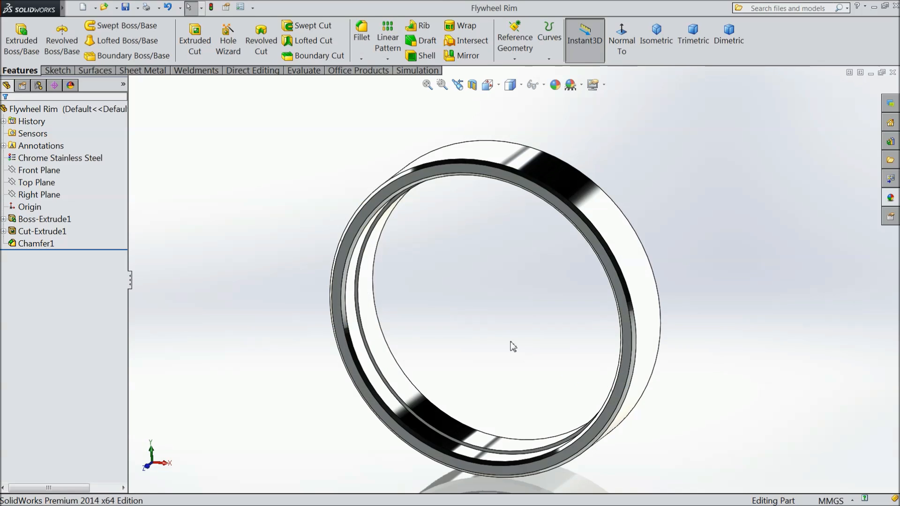
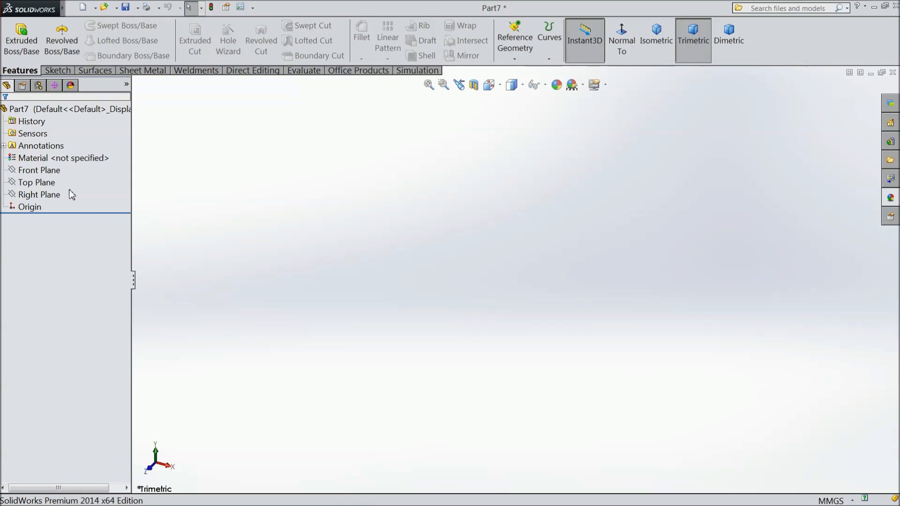
Step: Sketch a circle about 102 mm in diameter centred on the origin on the Top Plane of the new part
click(40, 182)
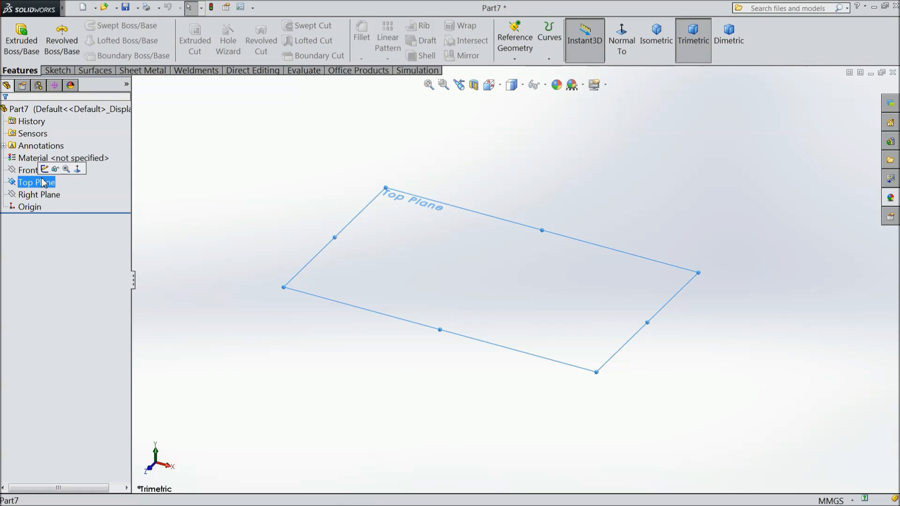
click(45, 170)
click(58, 72)
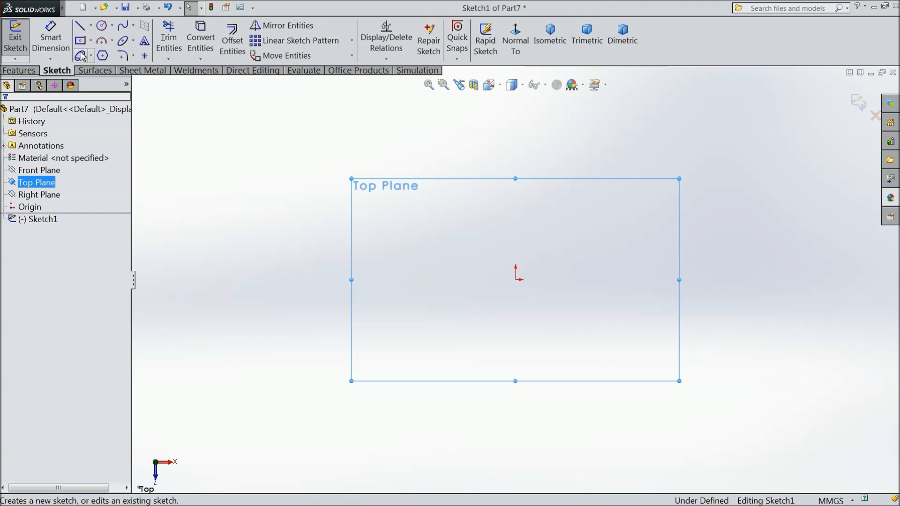
click(101, 26)
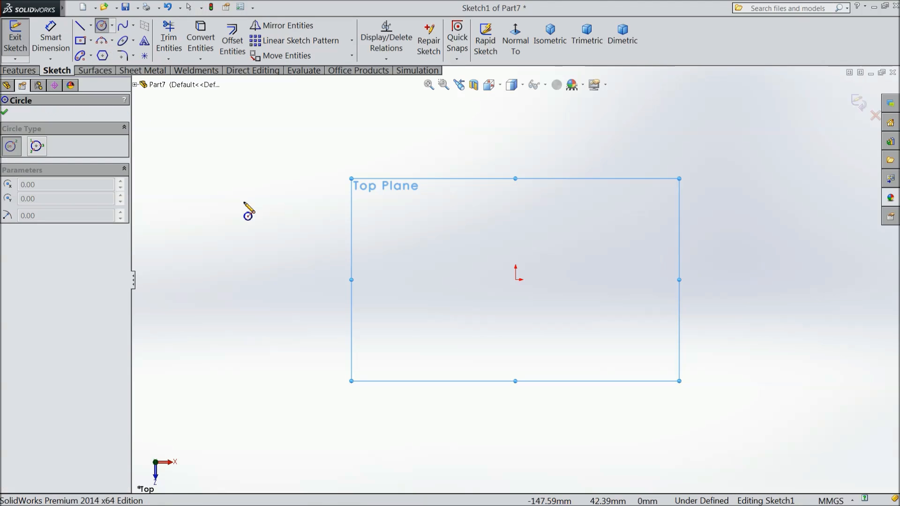
click(516, 280)
click(437, 262)
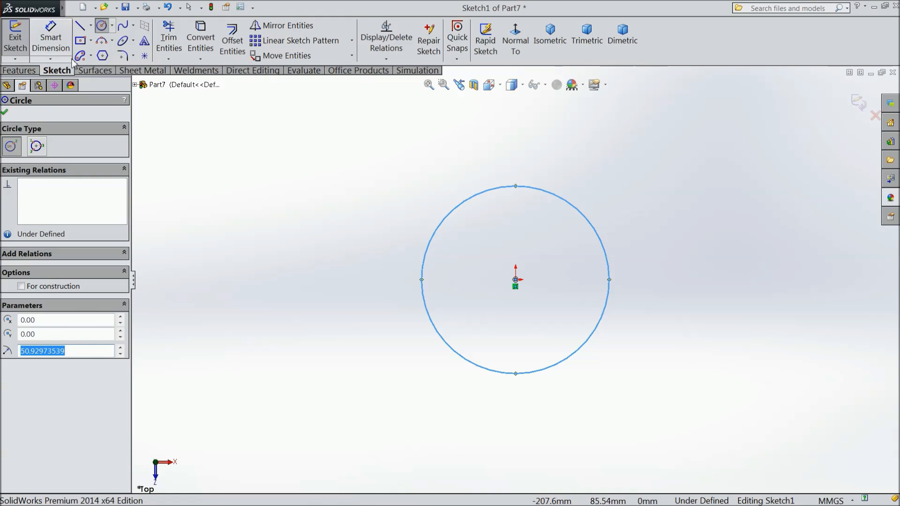
Step: Dimension the circle's diameter to 4 mm and finish the sketch
click(51, 37)
click(422, 281)
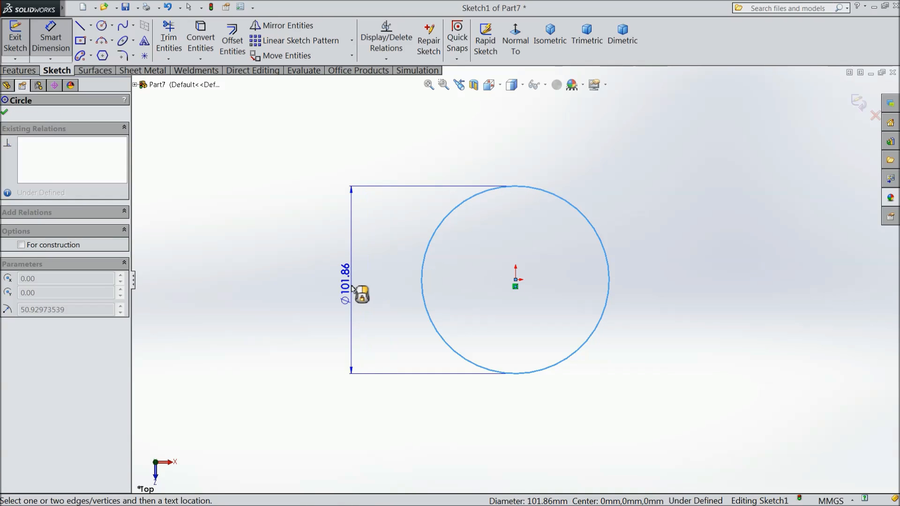
click(358, 291)
text(4)
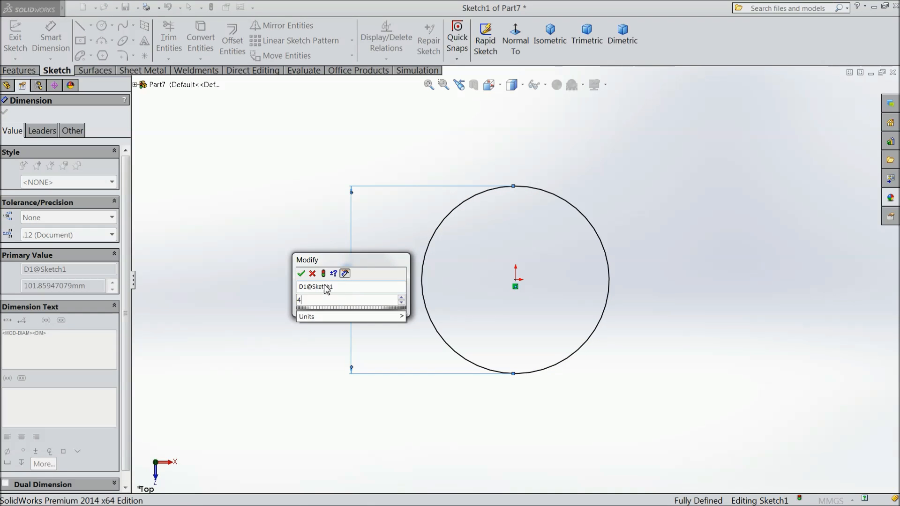
click(302, 273)
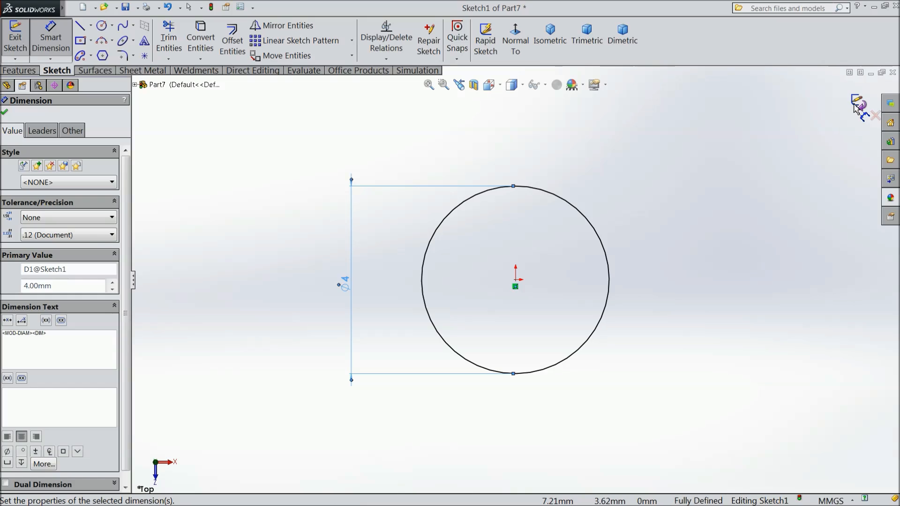
click(859, 102)
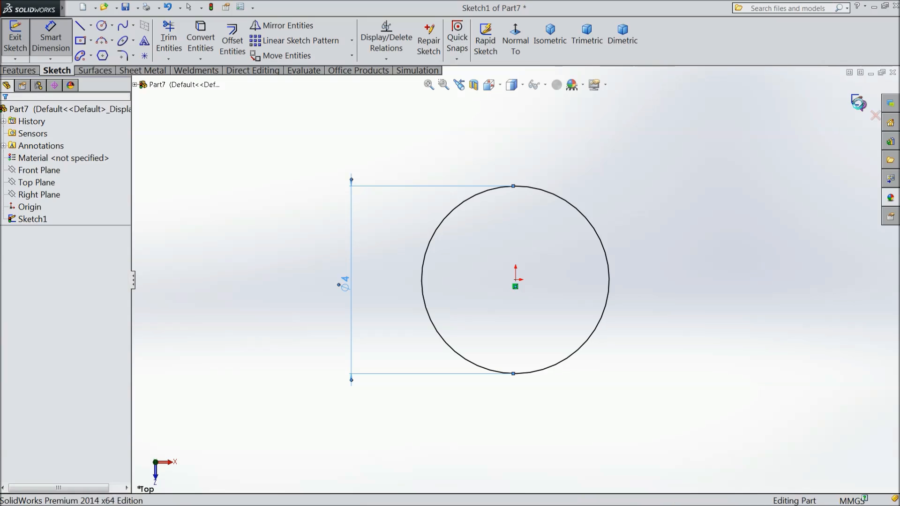
Step: Sketch an L-shaped path on the Right Plane: a vertical line about 7.4 mm up from the origin, then a horizontal line toward negative Z
click(59, 195)
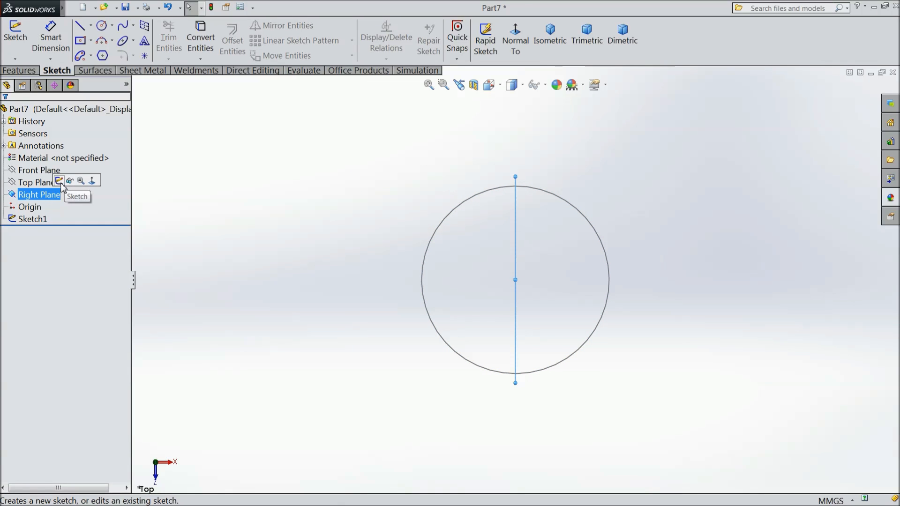
click(60, 181)
click(515, 47)
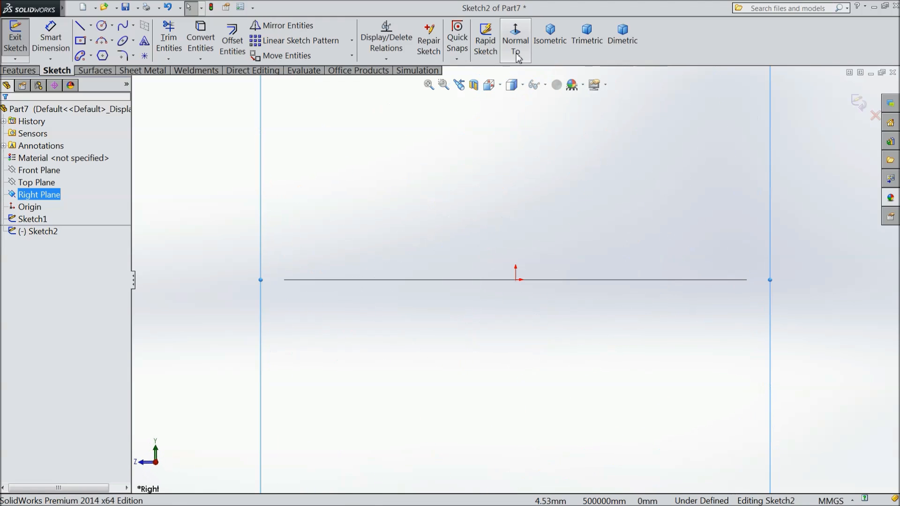
click(80, 27)
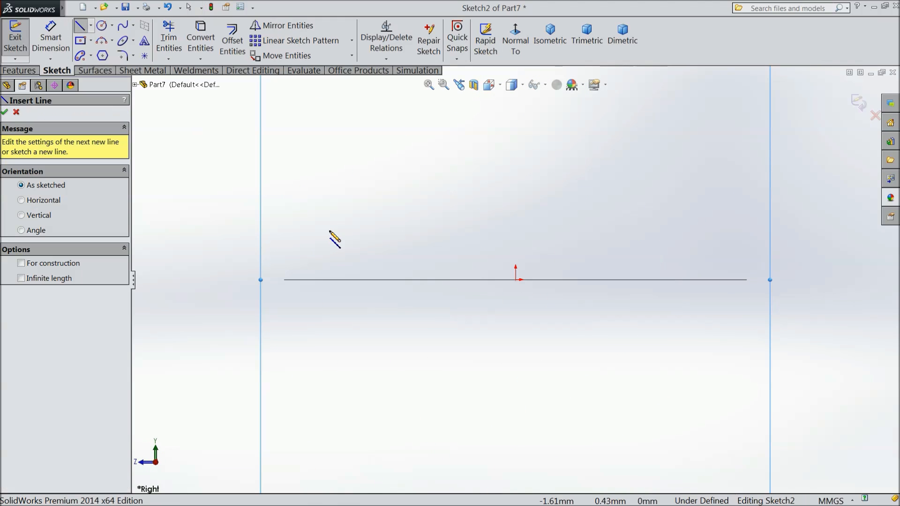
click(516, 280)
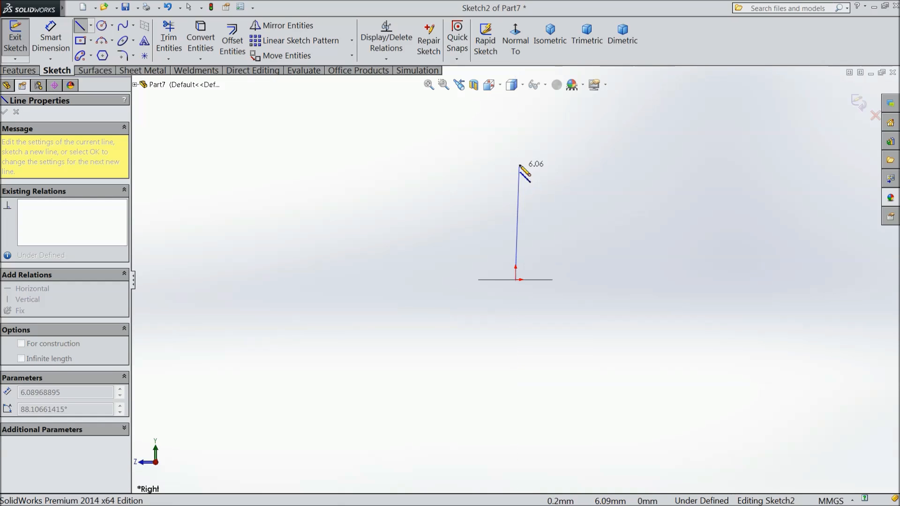
click(516, 141)
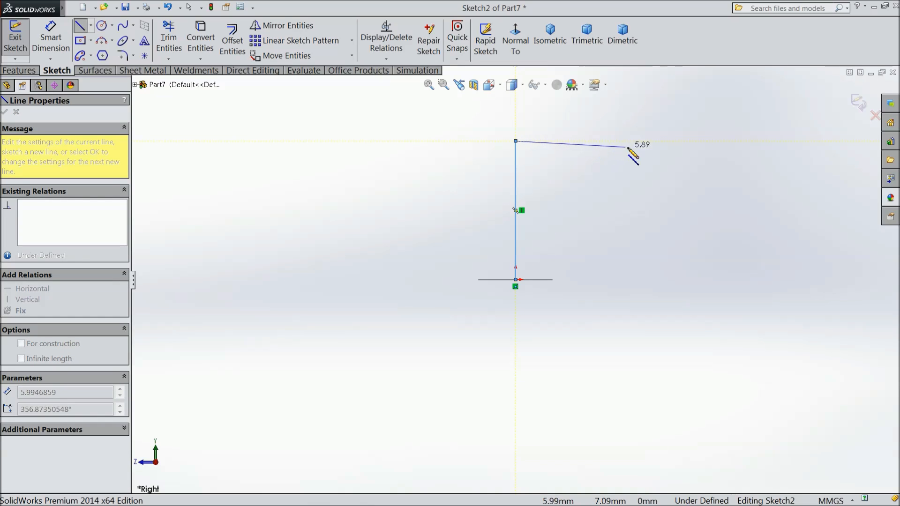
click(648, 141)
right_click(656, 176)
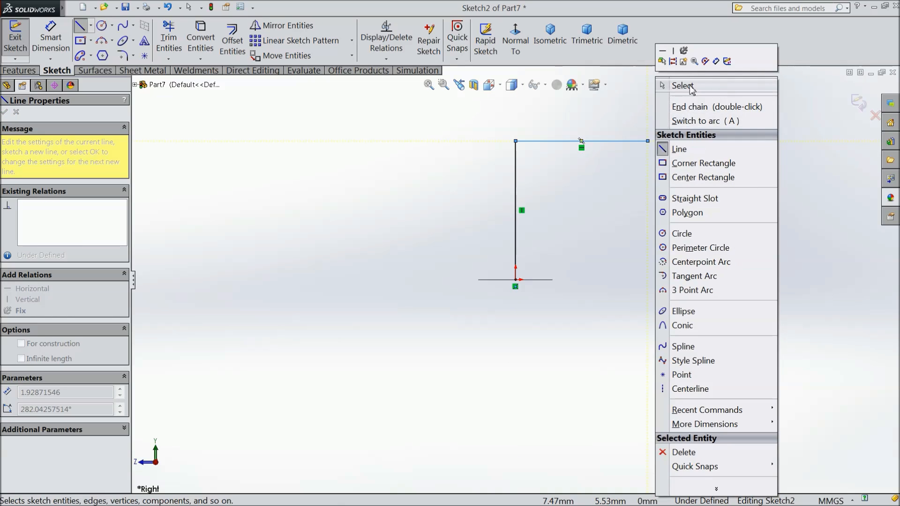
click(675, 86)
scroll(563, 133, down, 2)
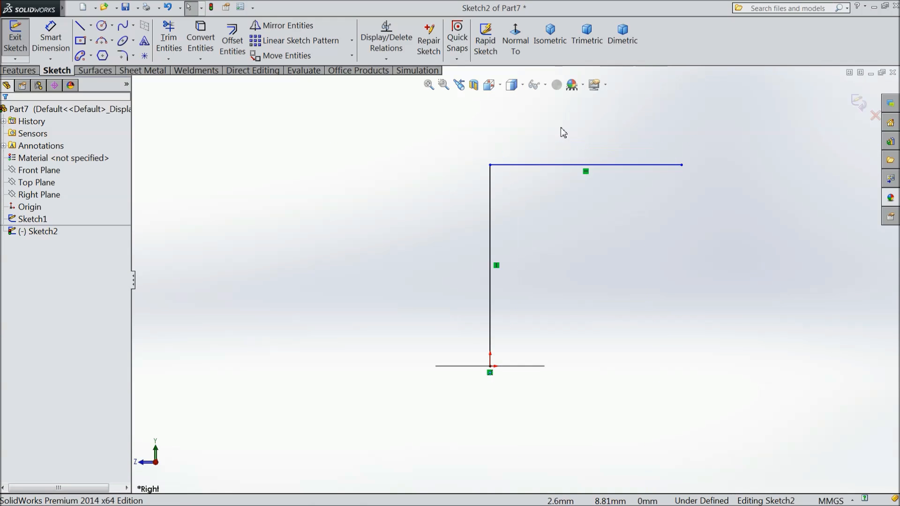
Step: Dimension the path's vertical line to a length of 34.5 mm
click(50, 37)
click(490, 274)
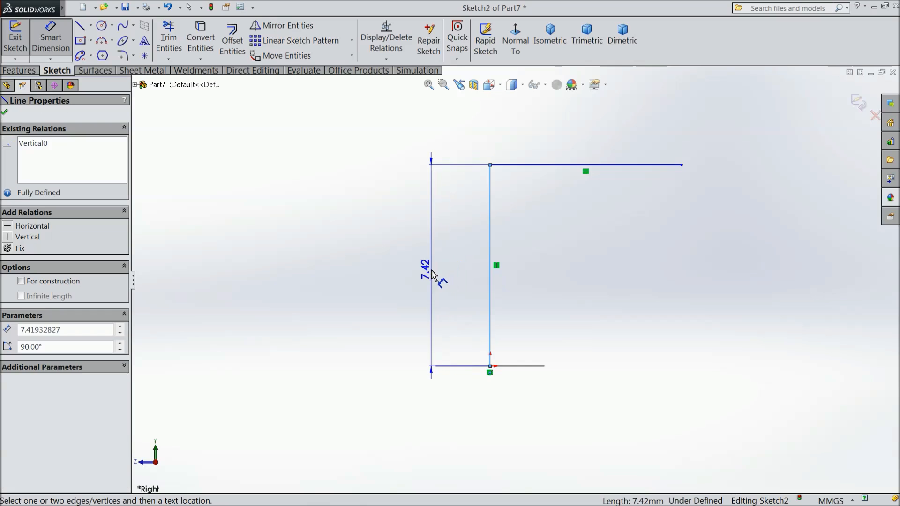
click(431, 274)
text(34.)
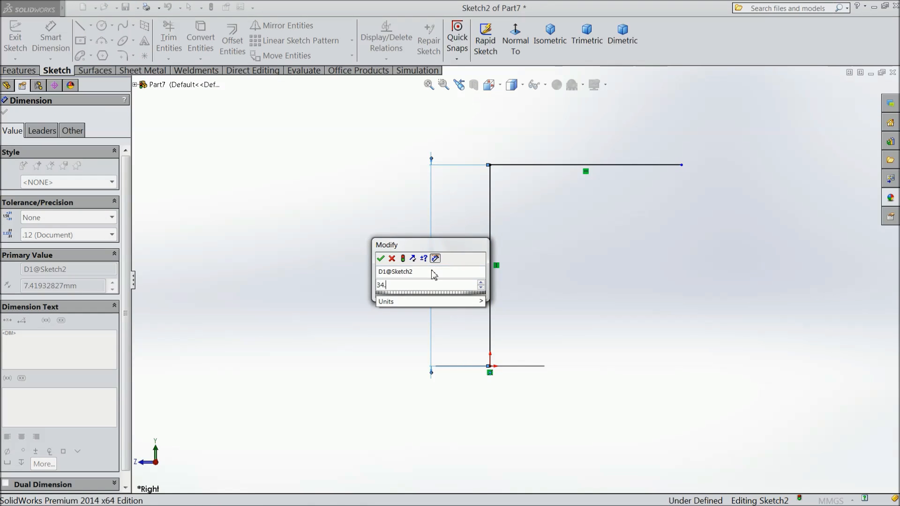
text(5)
key(Return)
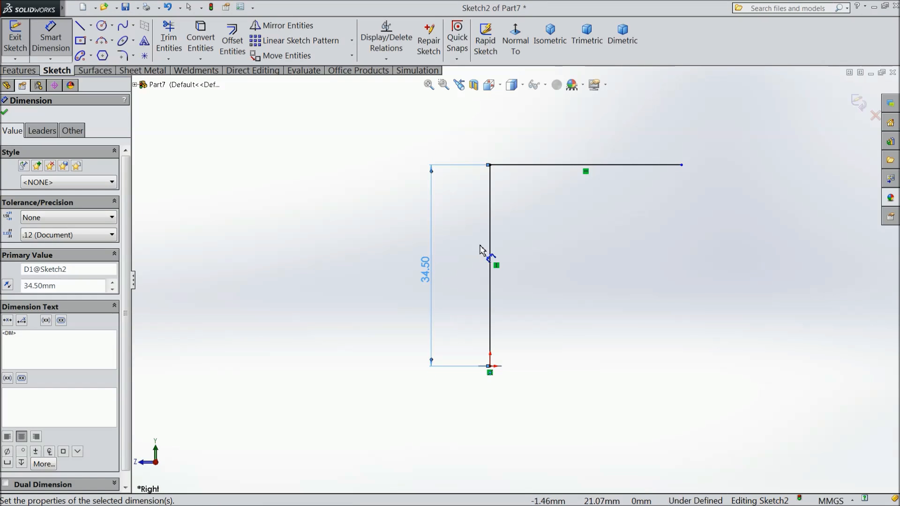
Step: Dimension the path's horizontal line to a length of 34.5 mm
click(611, 166)
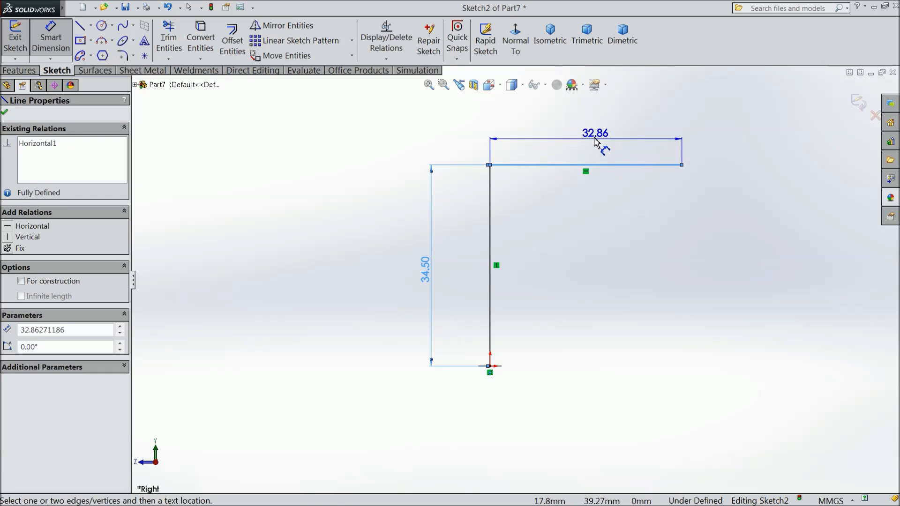
click(595, 139)
text(34.5)
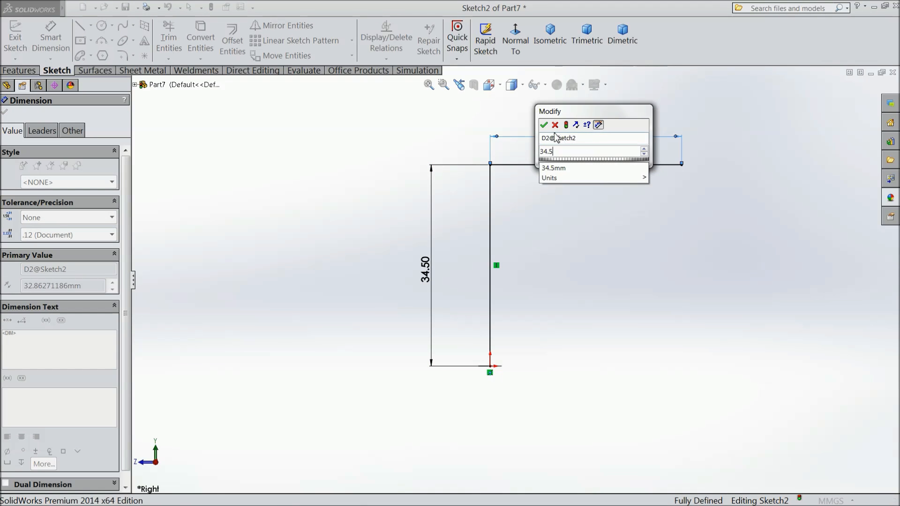
key(Return)
key(f)
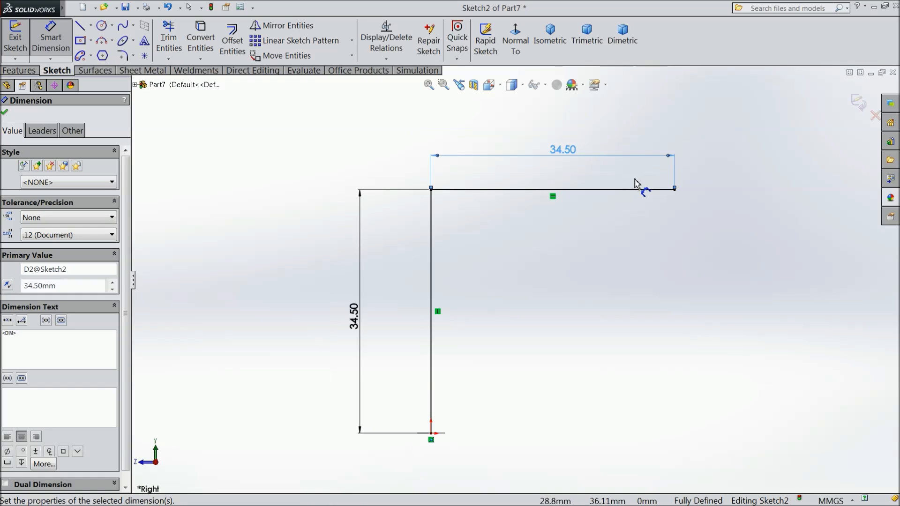
Step: Round the corner between the path's two lines with a 3 mm sketch fillet
click(123, 56)
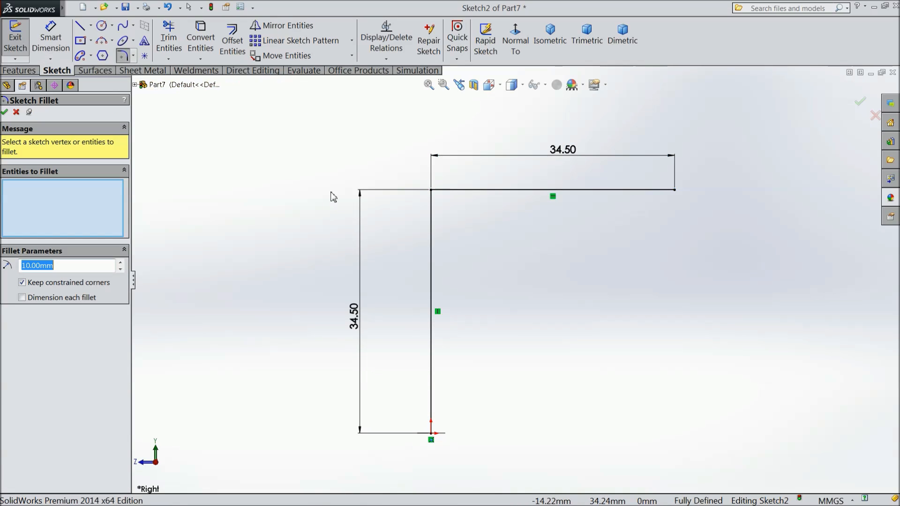
click(431, 194)
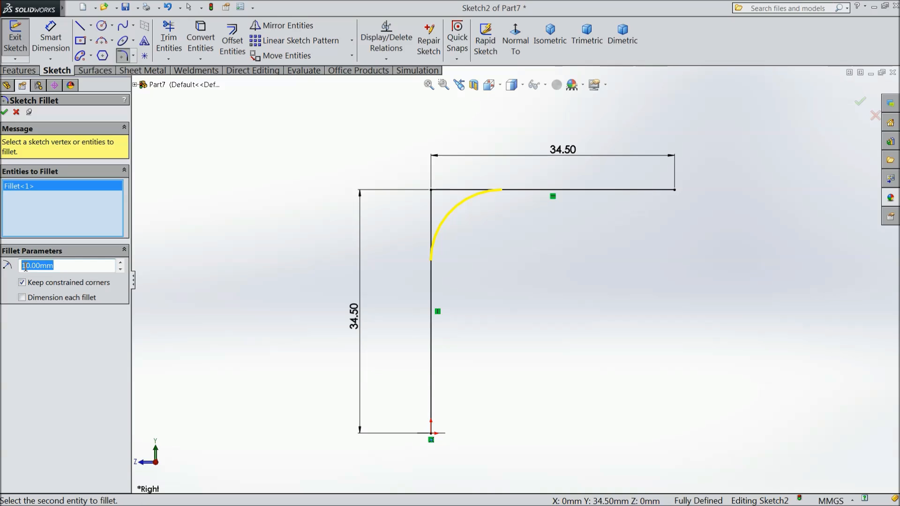
click(107, 264)
text(3)
key(Return)
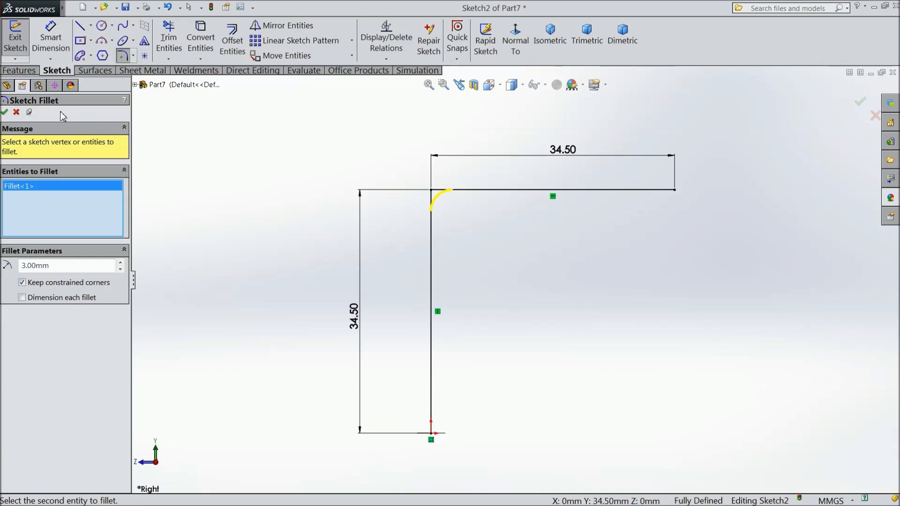
click(5, 113)
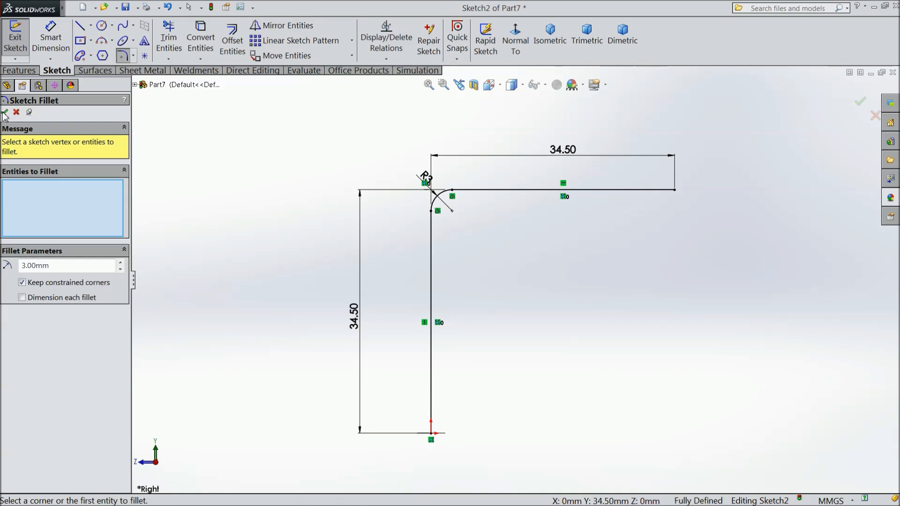
Step: Finish the path sketch and sweep the 4 mm circle along the filleted L-shaped path to form a solid rod
click(4, 113)
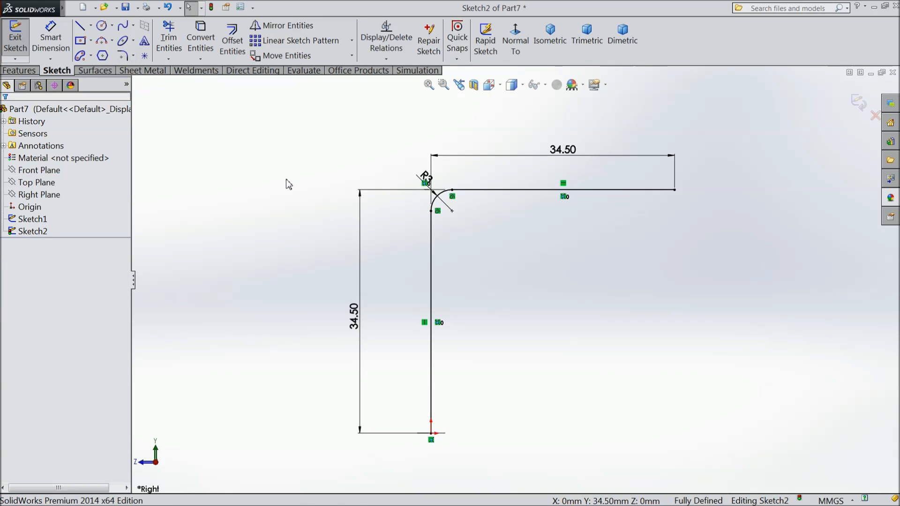
click(855, 106)
mouse_move(779, 166)
middle_down()
mouse_move(757, 137)
mouse_move(753, 169)
middle_up()
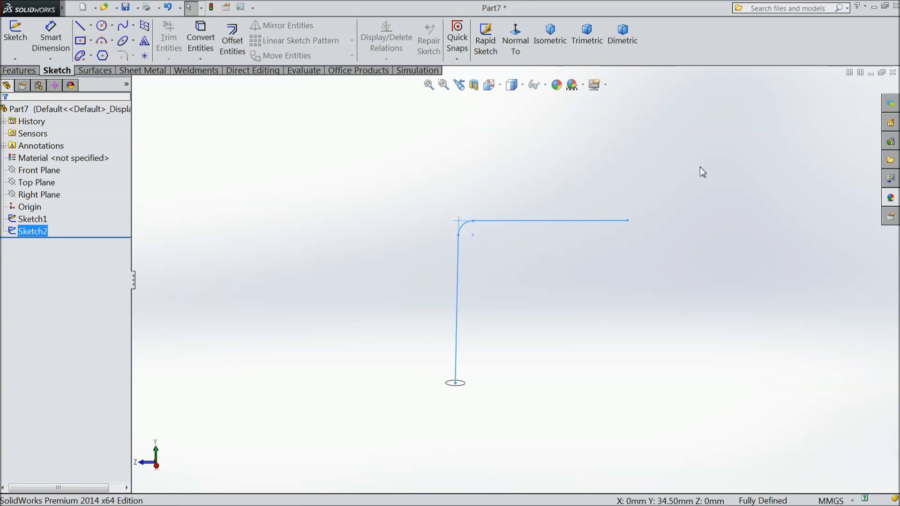
click(19, 70)
click(109, 30)
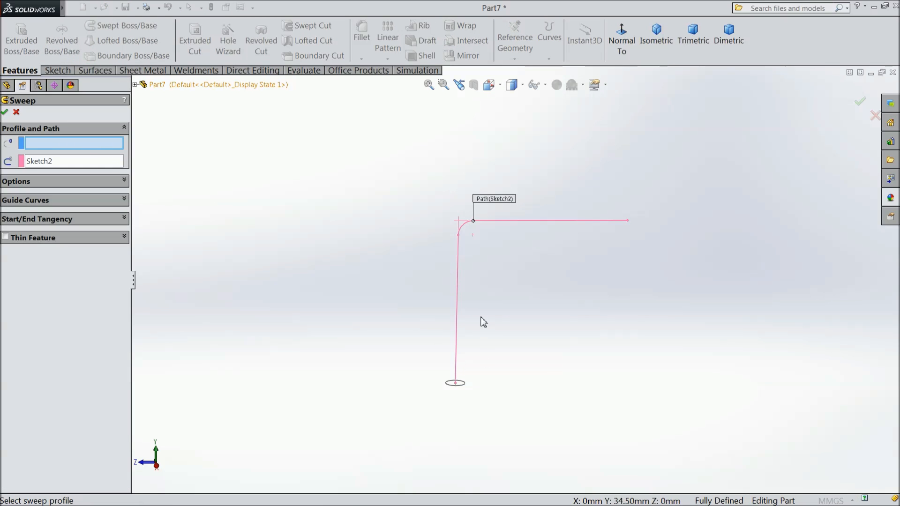
scroll(483, 322, down, 4)
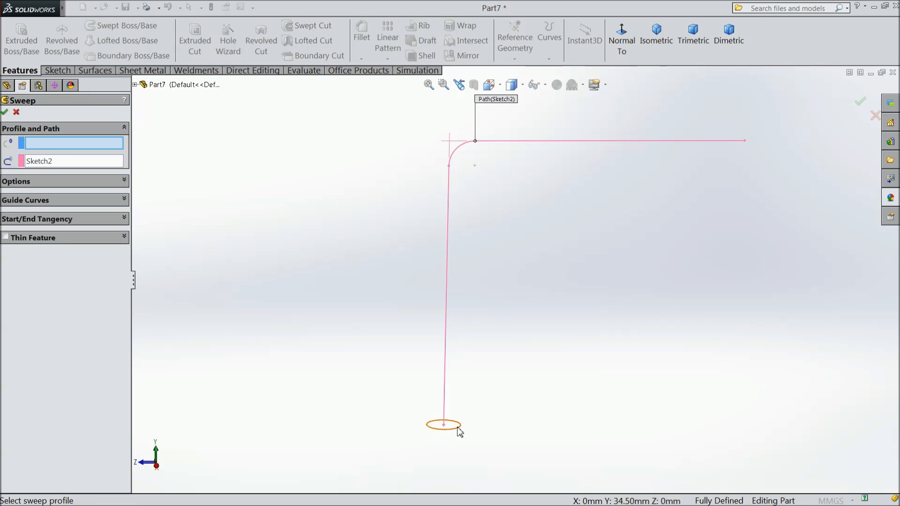
click(460, 430)
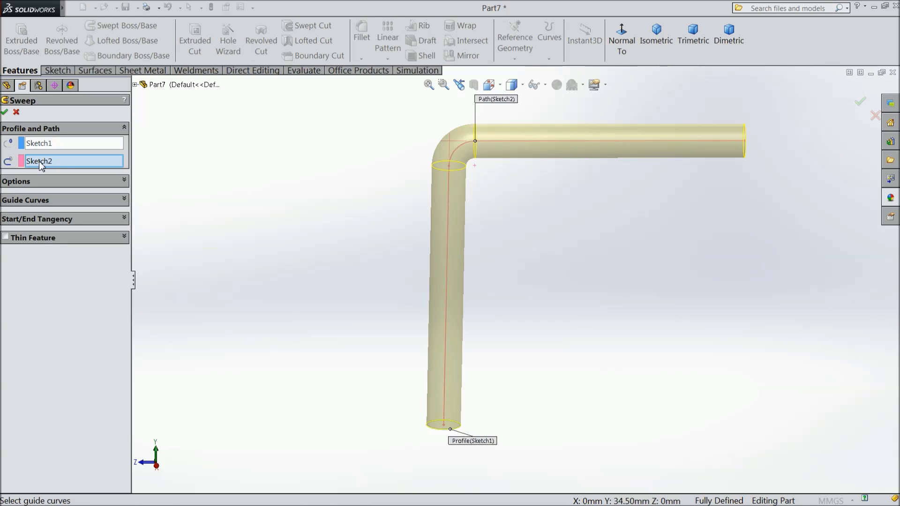
click(6, 113)
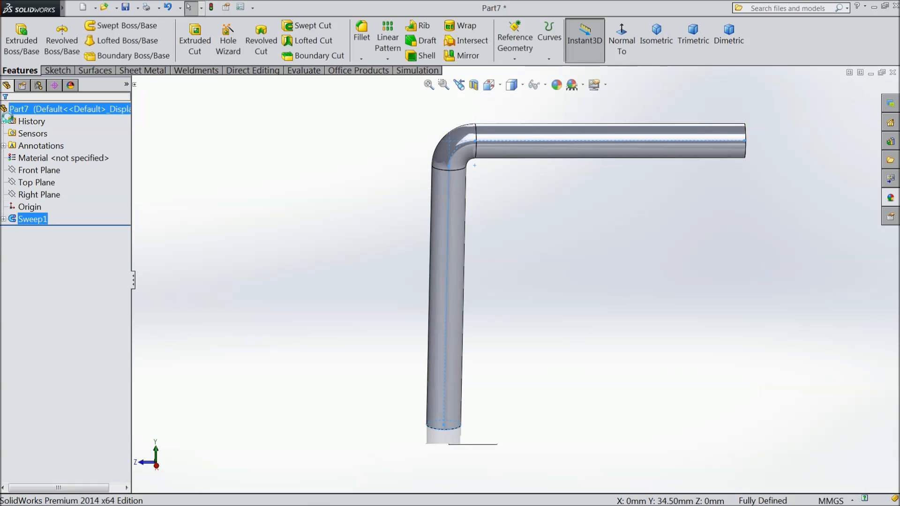
Step: Sketch a circle about 13.4 mm in diameter, centred on the origin, on the end face of the rod's vertical leg
middle_drag(363, 345, 413, 344)
click(477, 341)
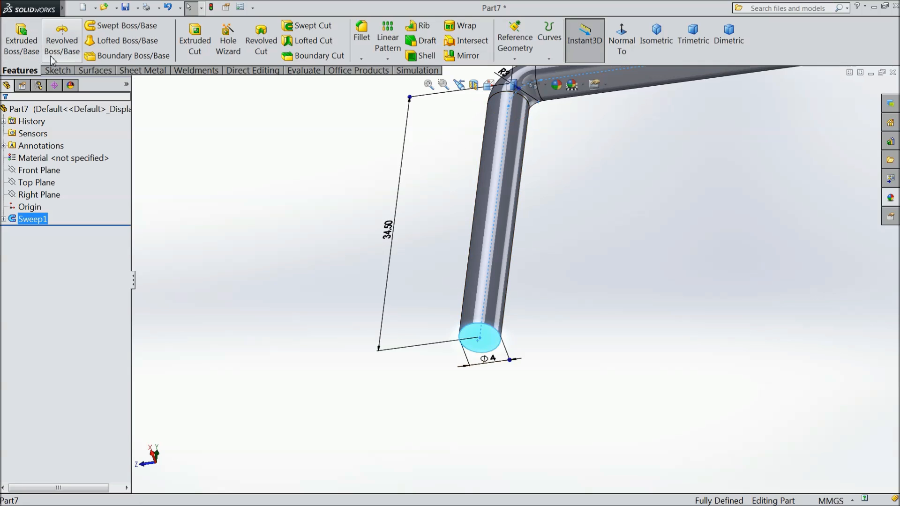
click(52, 70)
click(9, 45)
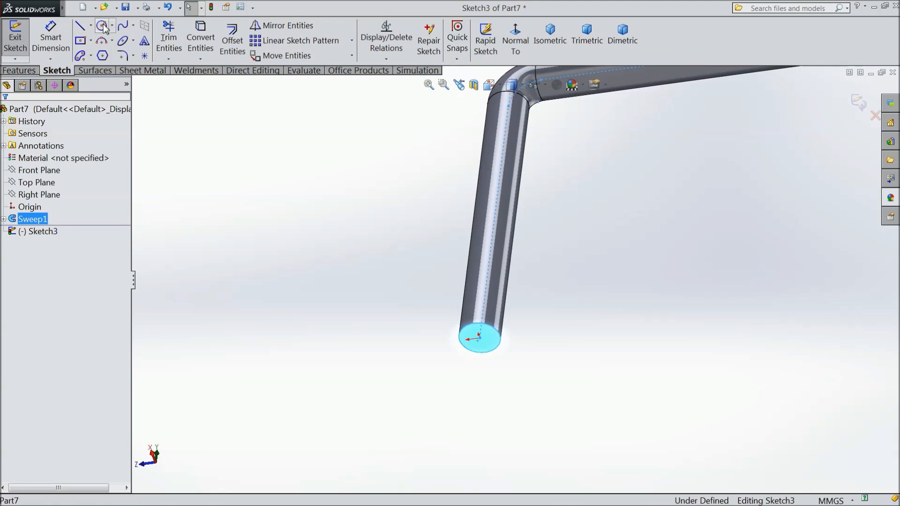
click(101, 25)
scroll(471, 330, up, 2)
scroll(473, 335, up, 1)
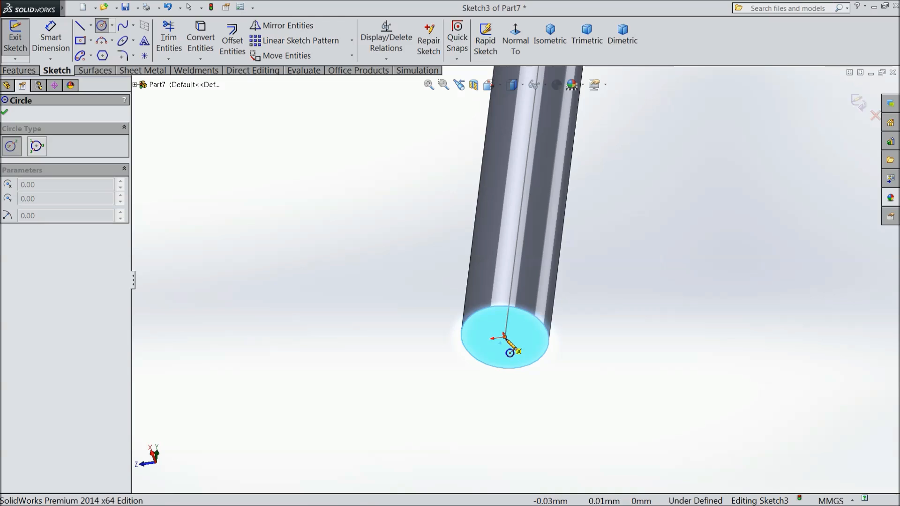
click(505, 336)
click(392, 276)
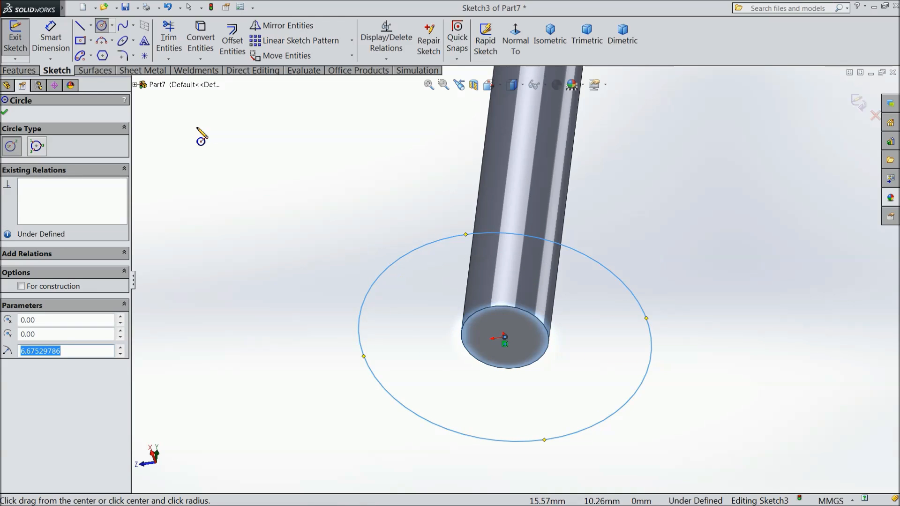
Step: Dimension the circle on the vertical leg's end face to a diameter of 6 mm
key(d)
click(370, 300)
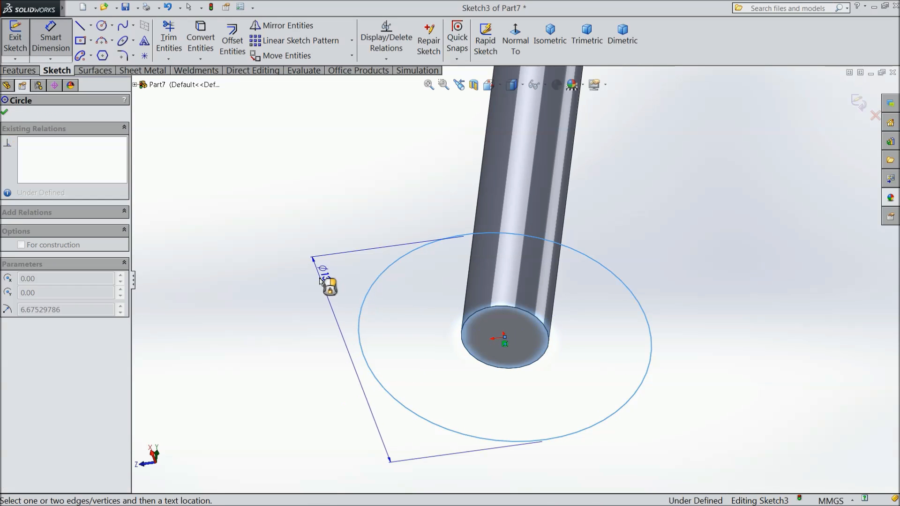
click(325, 336)
text(6)
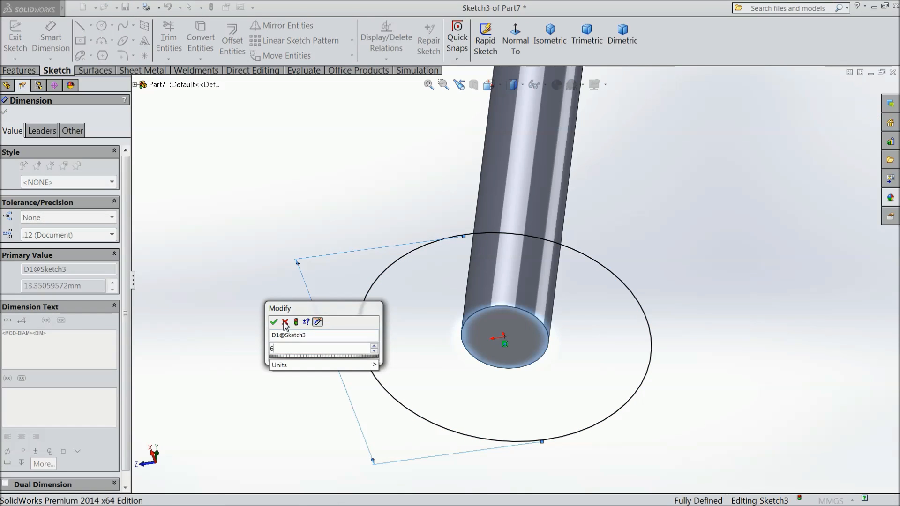
key(Return)
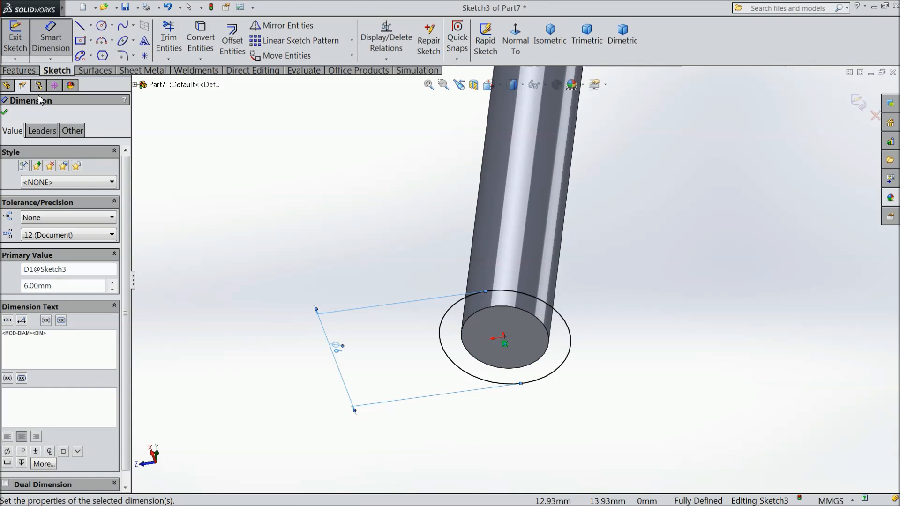
Step: Extrude the 6 mm circle 28.5 mm with the direction reversed, so it runs back over the vertical leg, merged with the rod
click(18, 71)
click(22, 39)
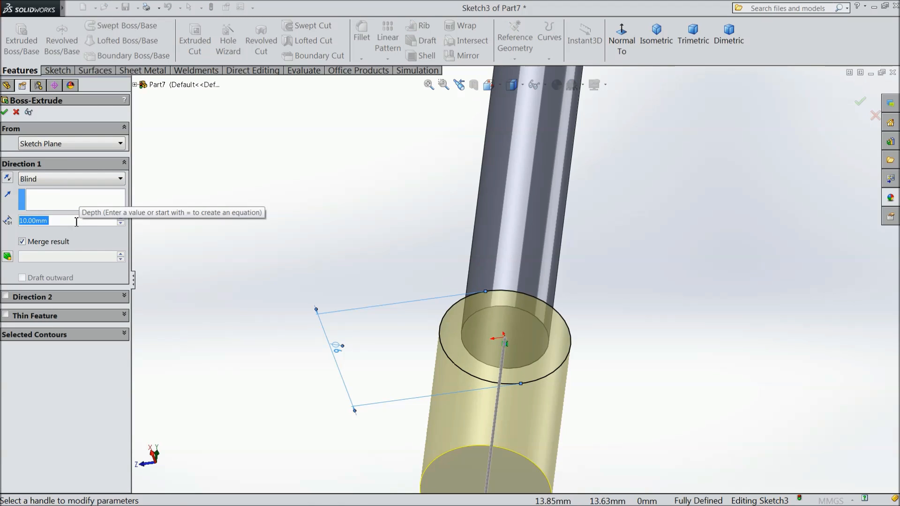
text(28.5)
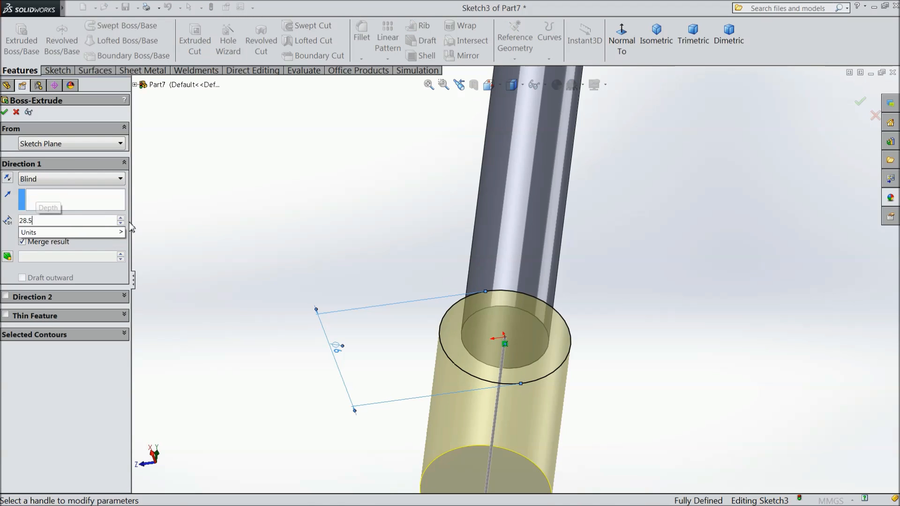
key(Return)
key(z)
key(z)
key(z)
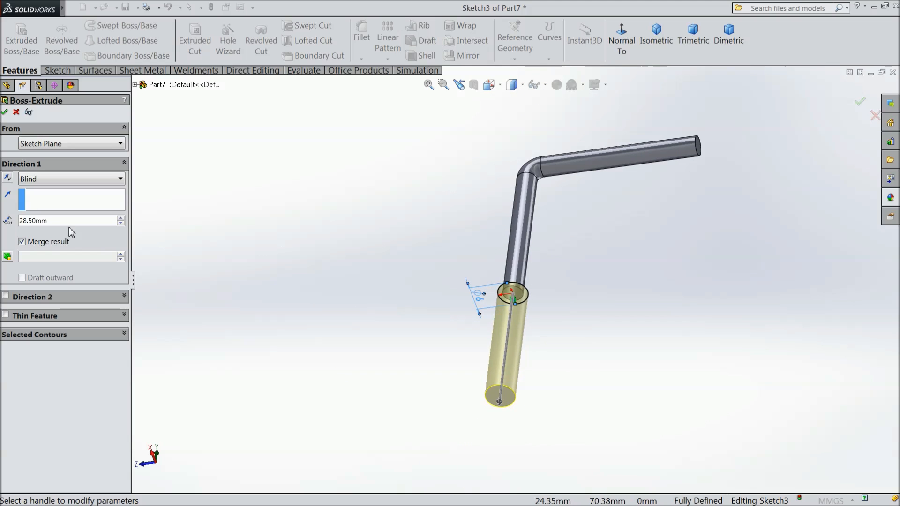
click(8, 178)
scroll(551, 197, down, 5)
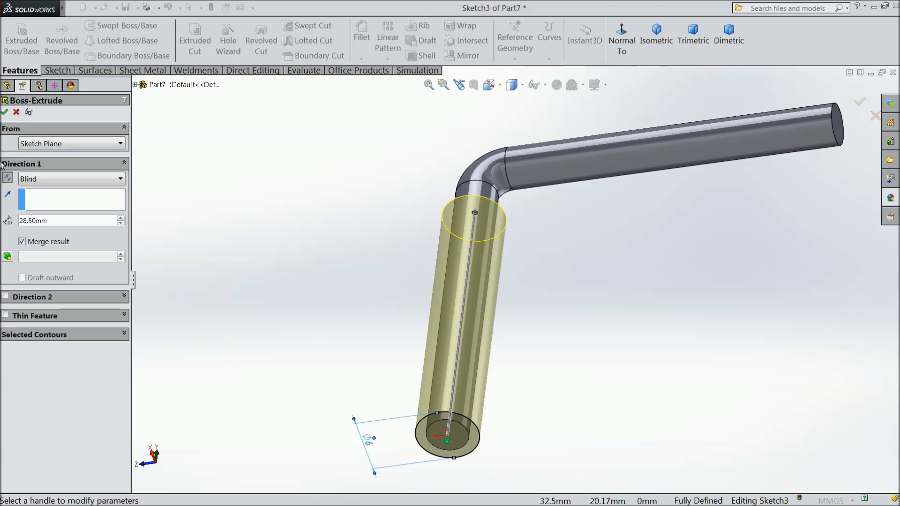
click(6, 112)
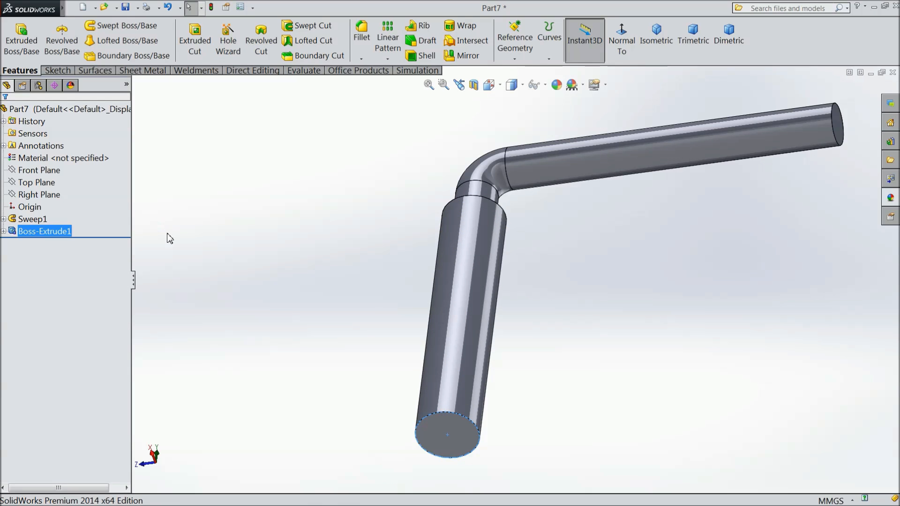
Step: Start a sketch on the end face of the rod's horizontal leg and begin a circle centred on the end of the path
middle_drag(662, 298, 624, 310)
scroll(665, 276, up, 4)
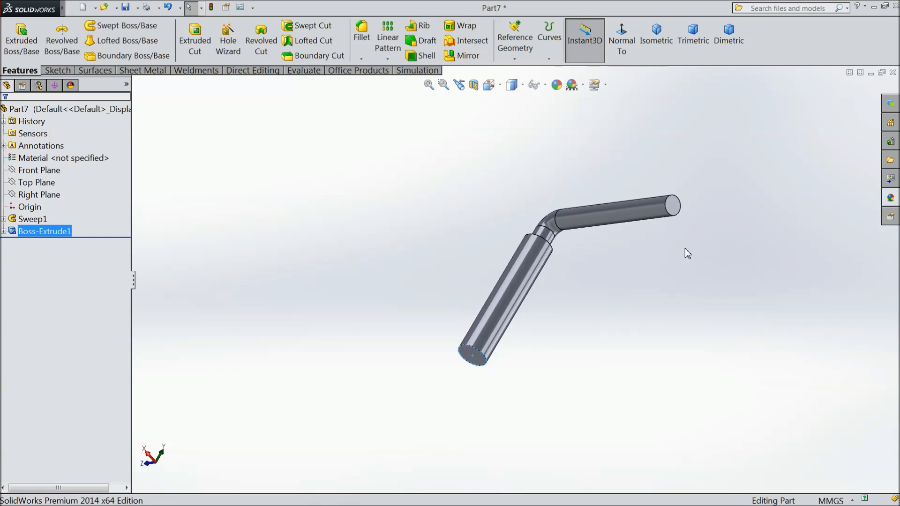
scroll(680, 244, down, 4)
scroll(638, 197, down, 3)
click(590, 179)
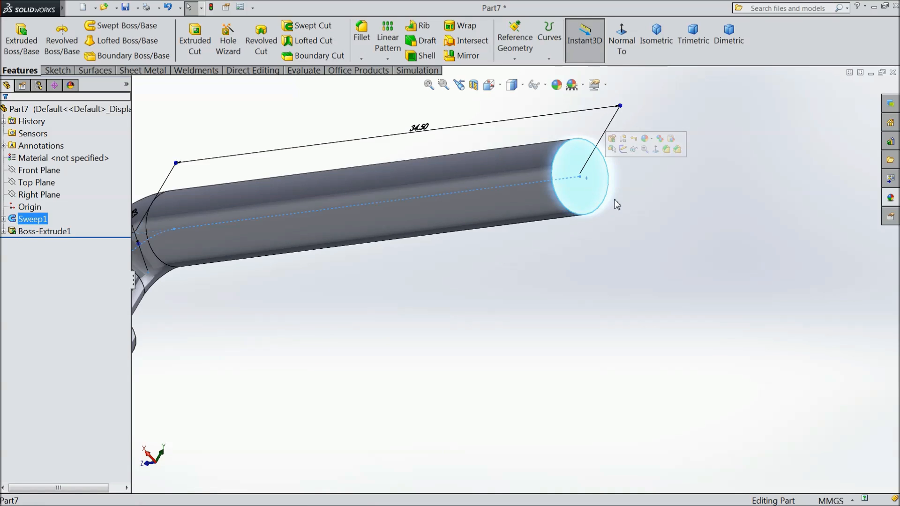
click(623, 149)
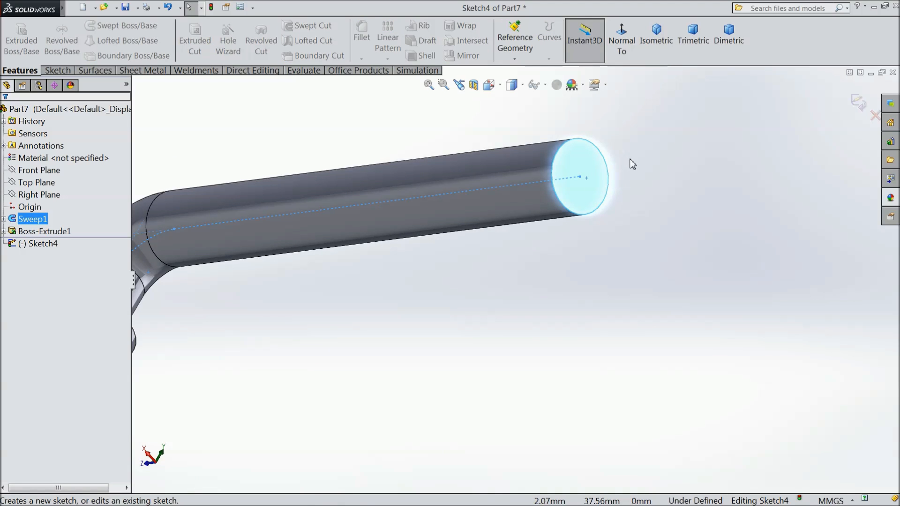
click(58, 71)
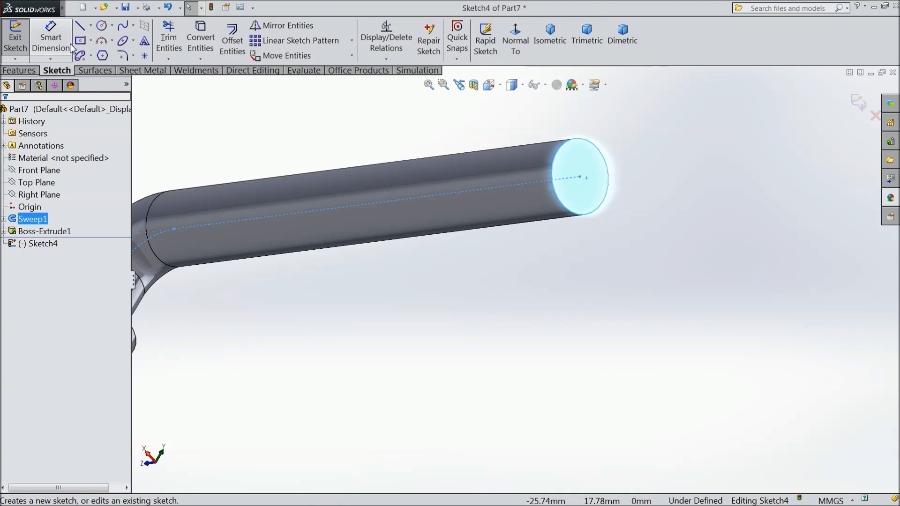
click(105, 27)
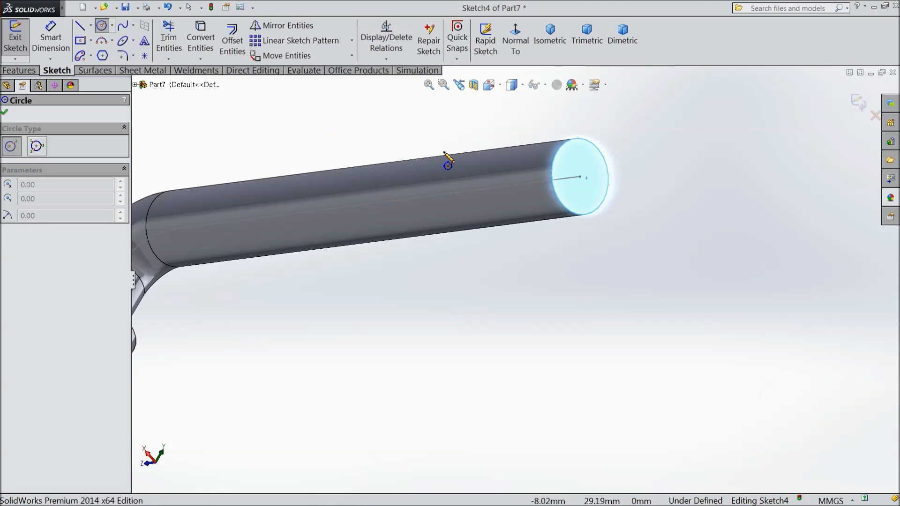
click(586, 179)
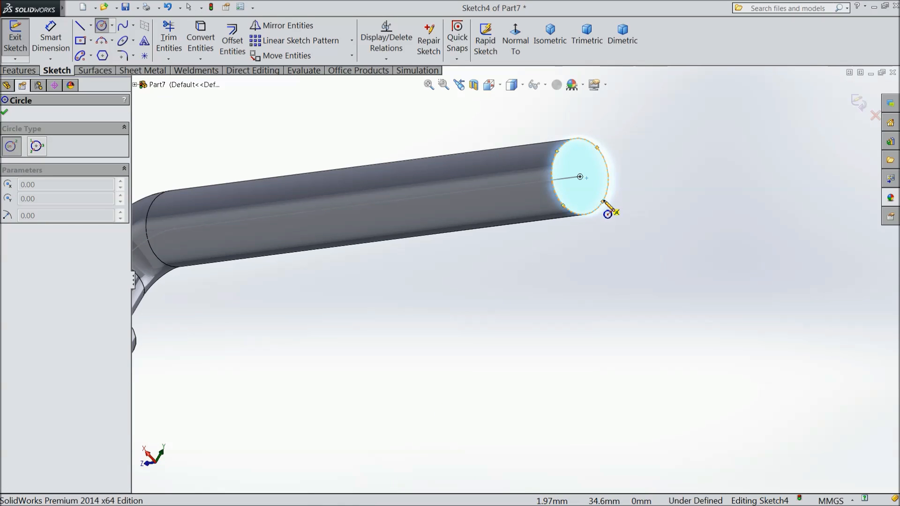
Step: Sketch a circle centred on the free end face of the angled rod and set its diameter to 6 mm
click(580, 177)
click(608, 220)
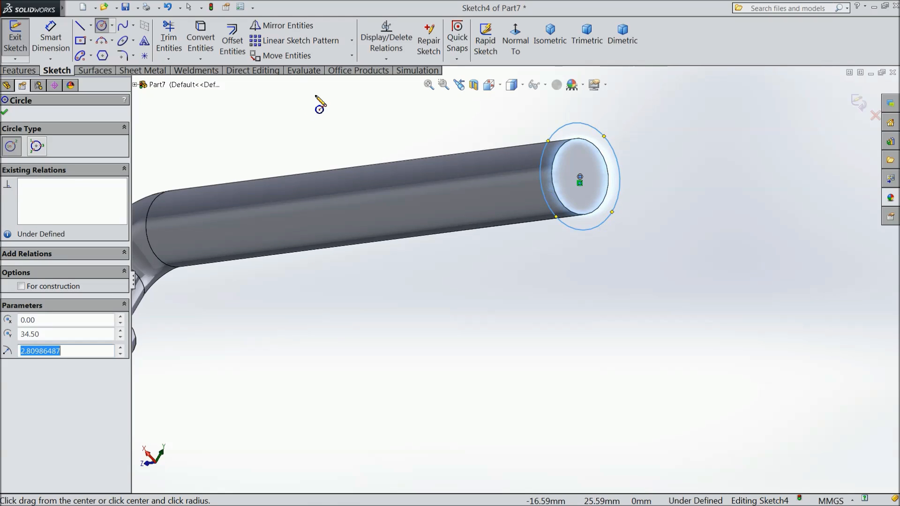
click(51, 37)
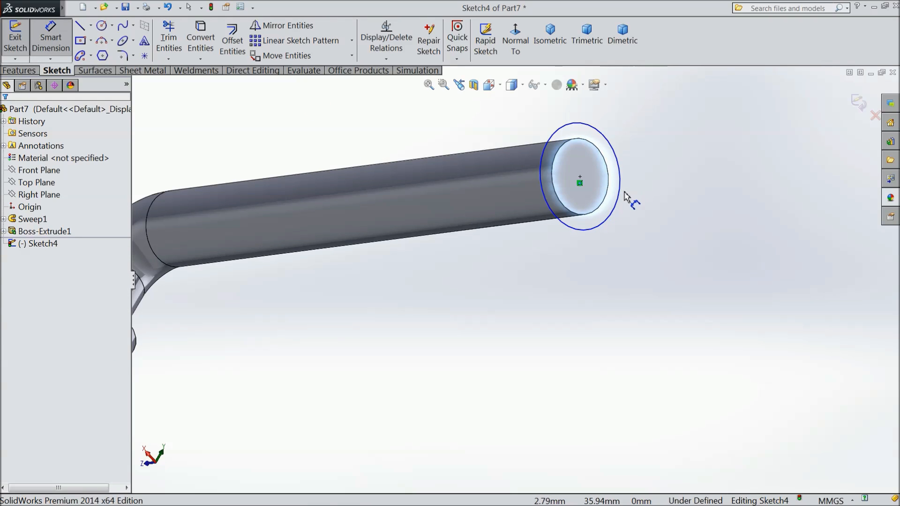
click(619, 196)
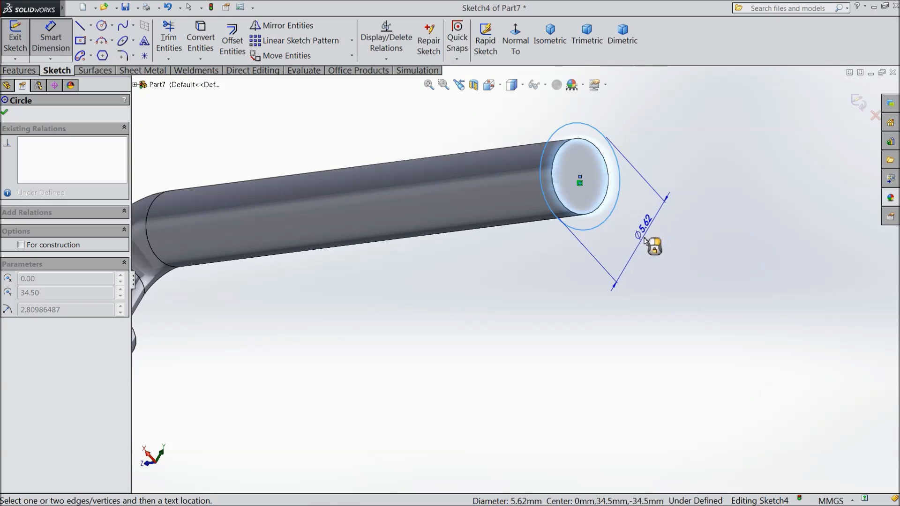
click(649, 248)
text(6)
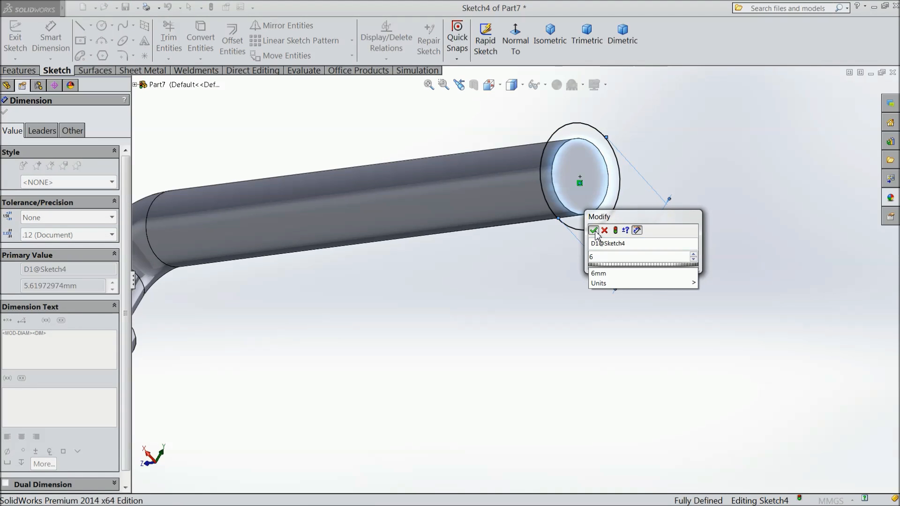
click(593, 230)
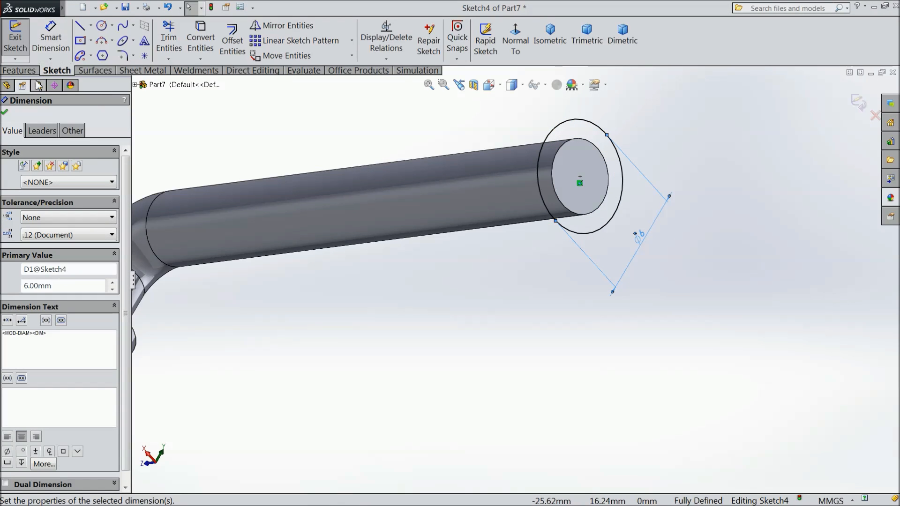
Step: Extrude the 6 mm circle as a blind boss 28.5 mm deep, reversed back along the rod towards the bend
click(20, 70)
click(21, 40)
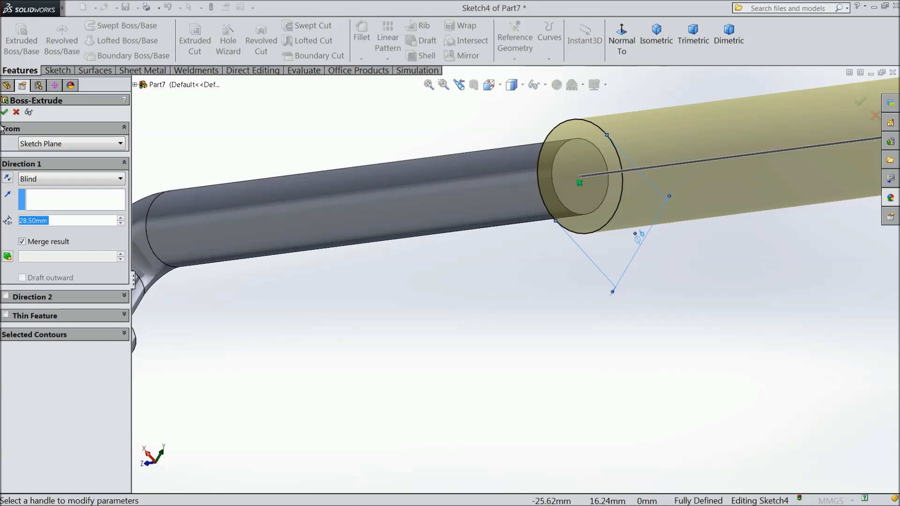
click(8, 178)
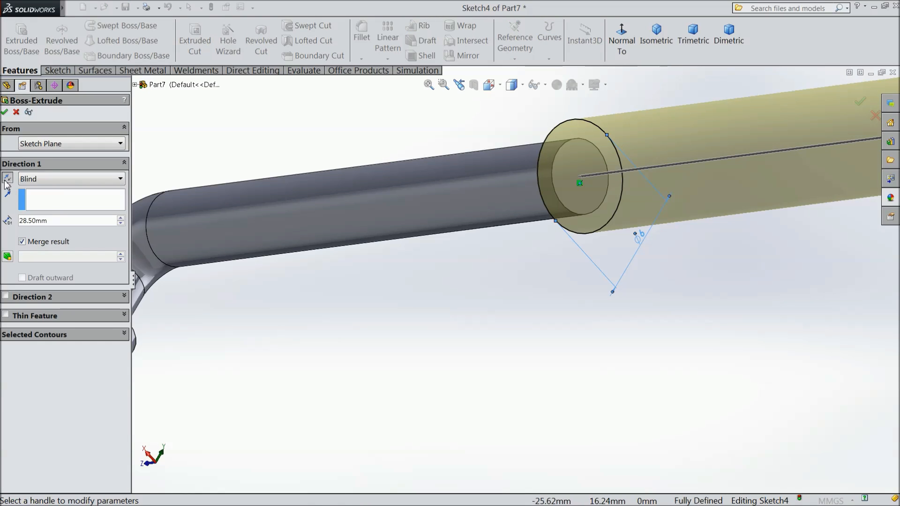
scroll(222, 236, up, 4)
scroll(234, 244, up, 2)
scroll(352, 343, down, 3)
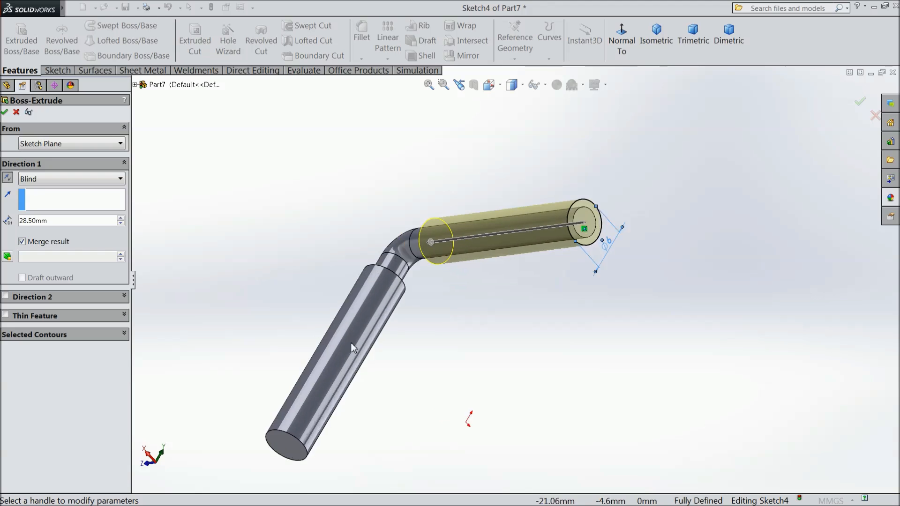
click(5, 112)
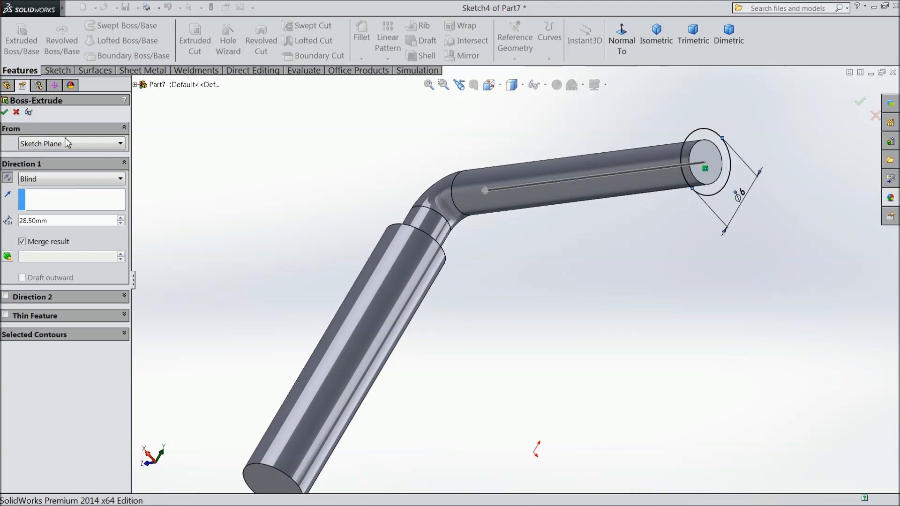
key(f)
mouse_move(345, 270)
middle_down()
mouse_move(346, 323)
mouse_move(361, 239)
mouse_move(341, 261)
middle_up()
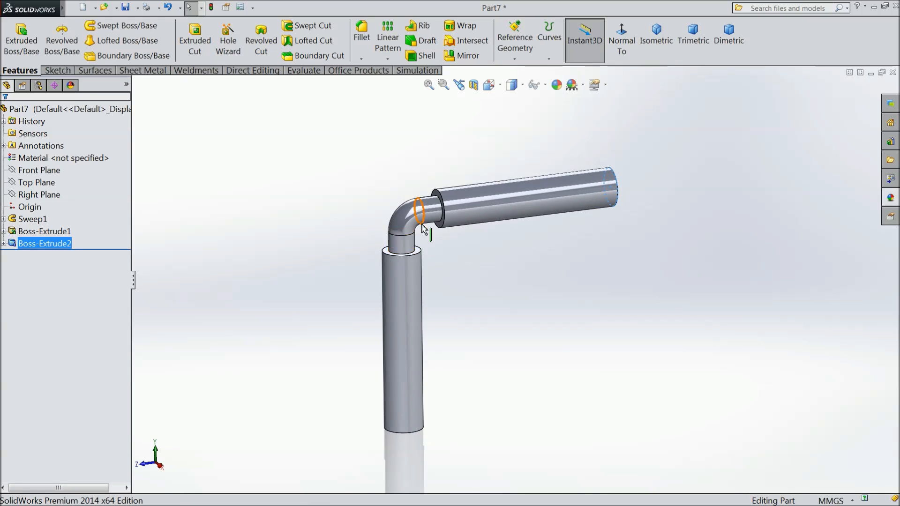
Step: Add a 1.5 mm constant-size fillet to the two edges where the thin elbow meets the thicker rods
scroll(397, 192, down, 3)
click(362, 38)
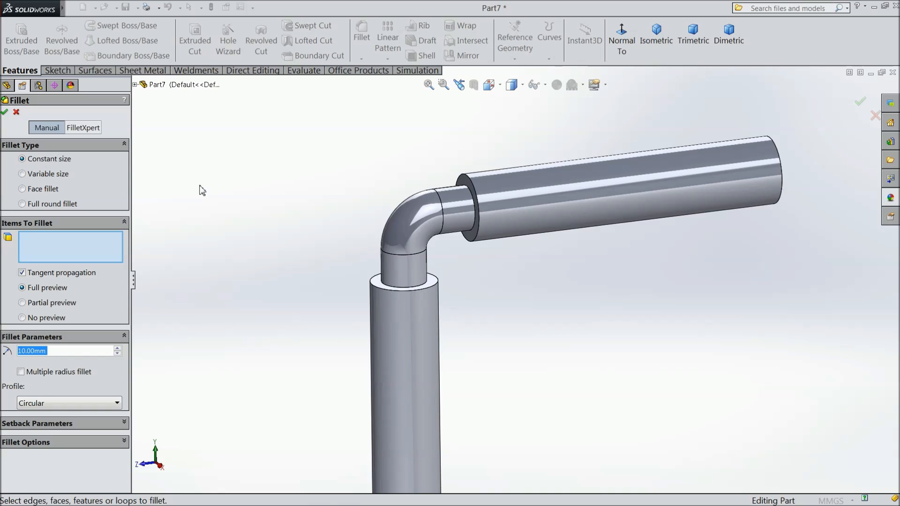
text(1.5)
scroll(479, 240, down, 2)
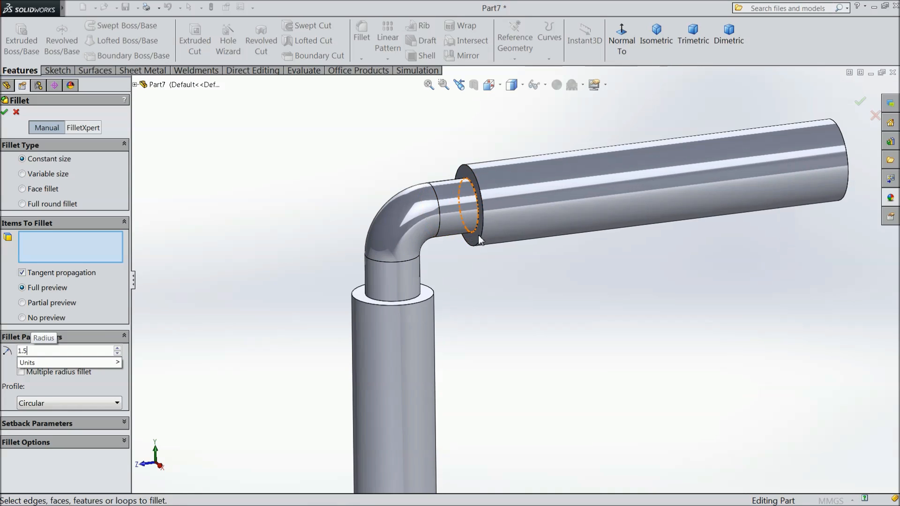
click(477, 236)
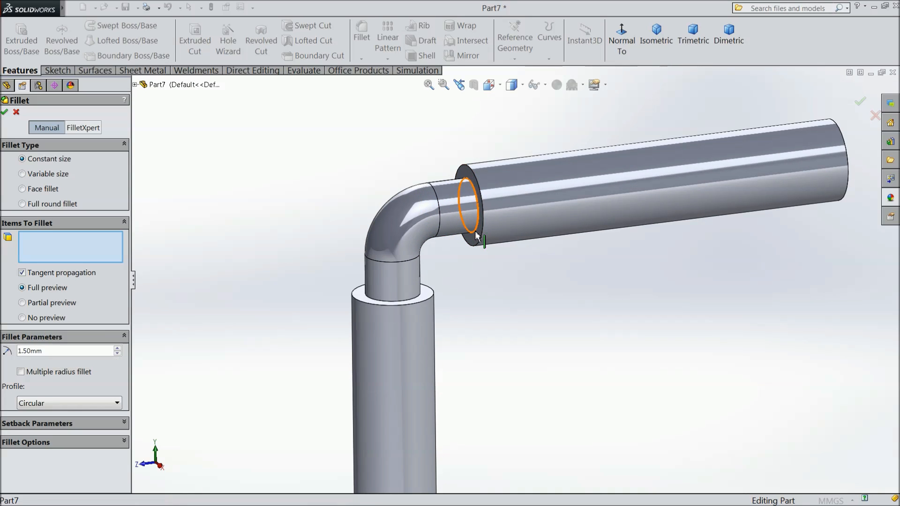
click(415, 303)
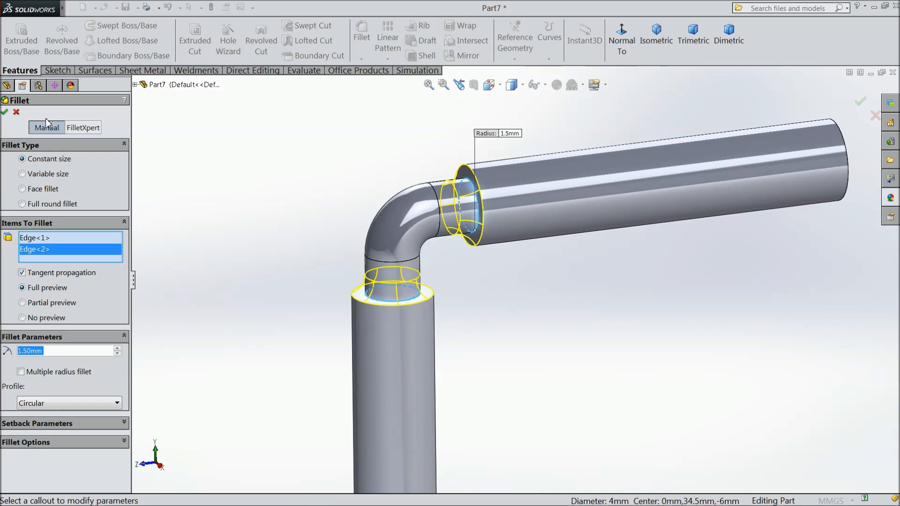
click(4, 113)
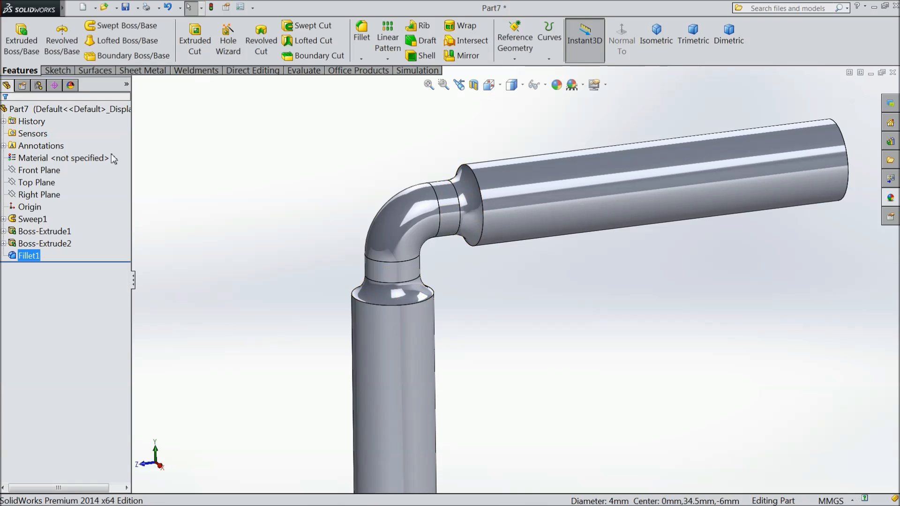
Step: Assign the AISI 1020 steel material to the part
click(658, 39)
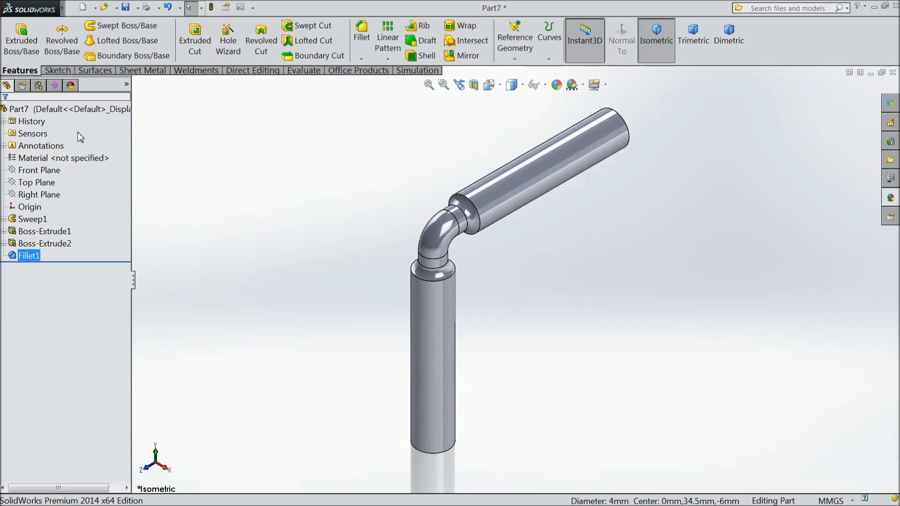
click(44, 159)
right_click(44, 158)
click(121, 166)
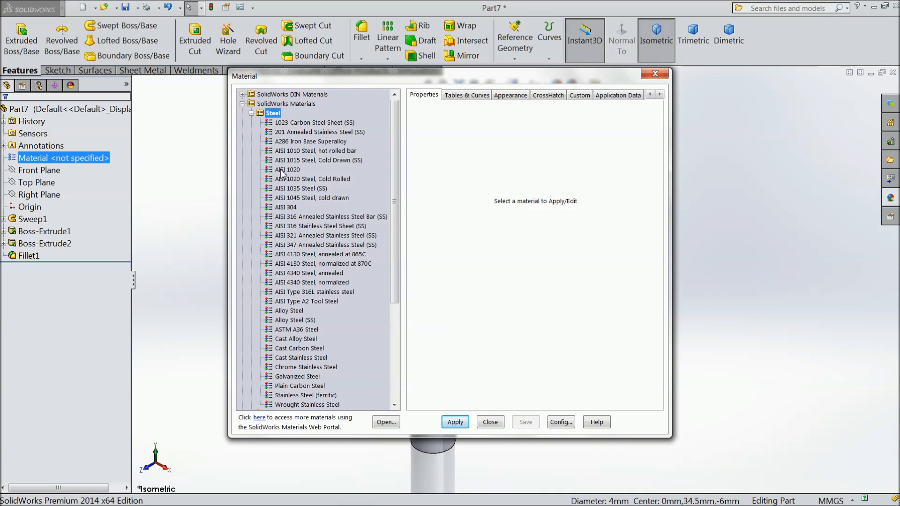
click(287, 170)
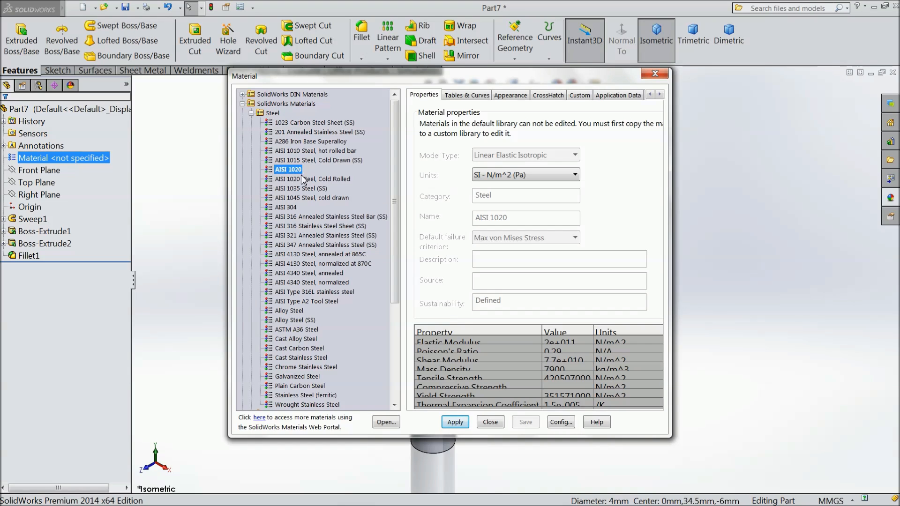
click(458, 425)
click(495, 424)
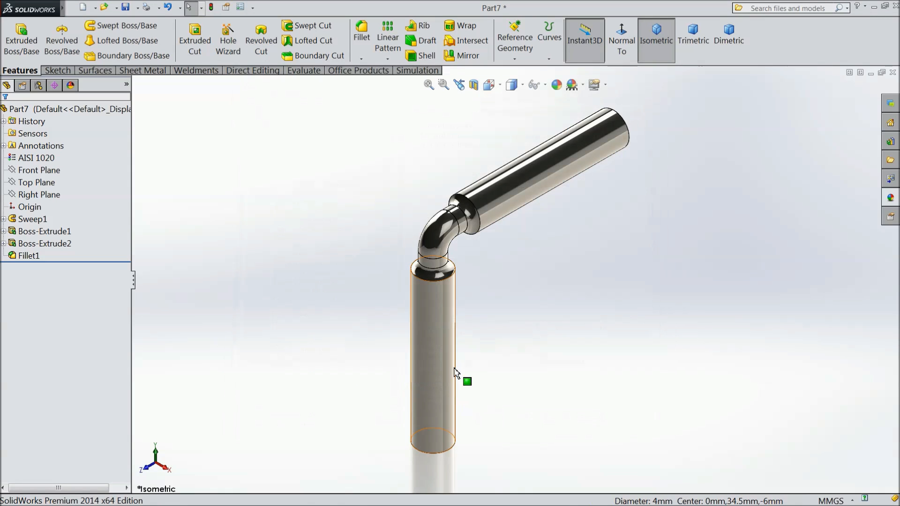
Step: Save the part as "piston" in the elbow engine folder
mouse_move(547, 362)
middle_down()
mouse_move(478, 275)
mouse_move(451, 291)
mouse_move(484, 311)
mouse_move(534, 312)
mouse_move(540, 351)
middle_up()
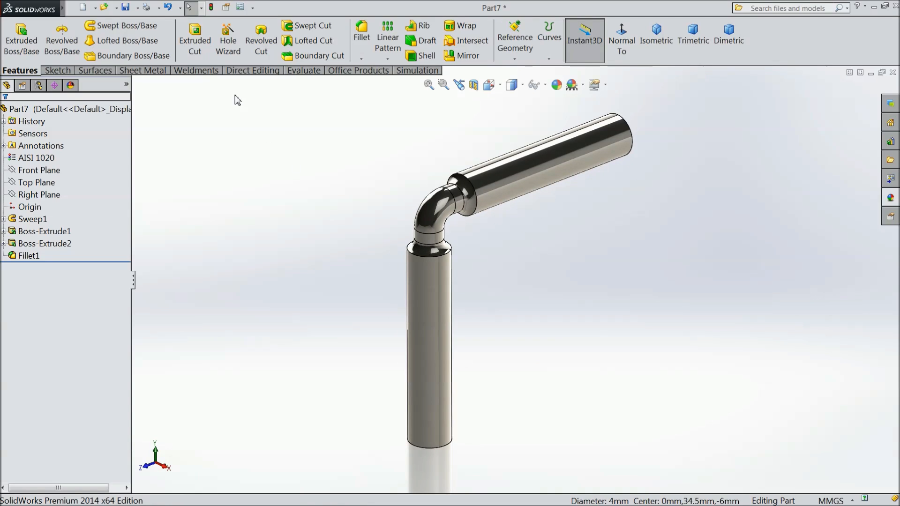
click(127, 9)
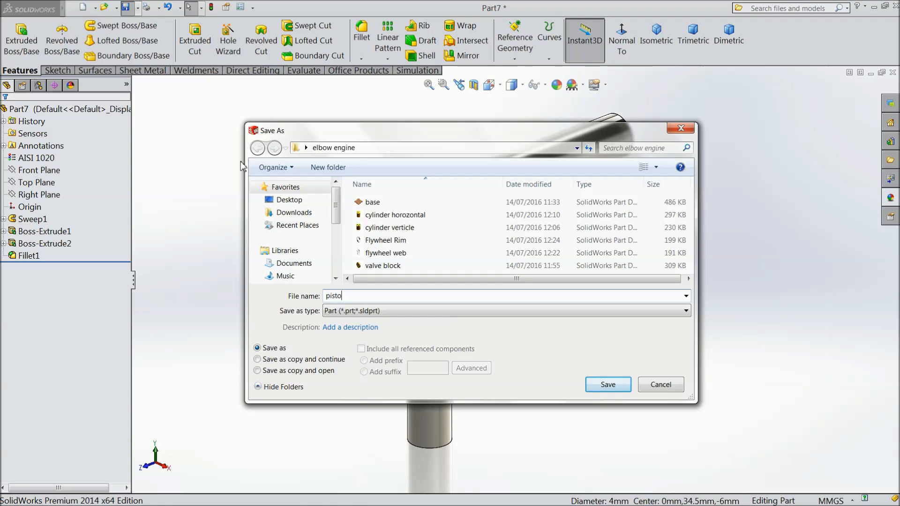
click(605, 385)
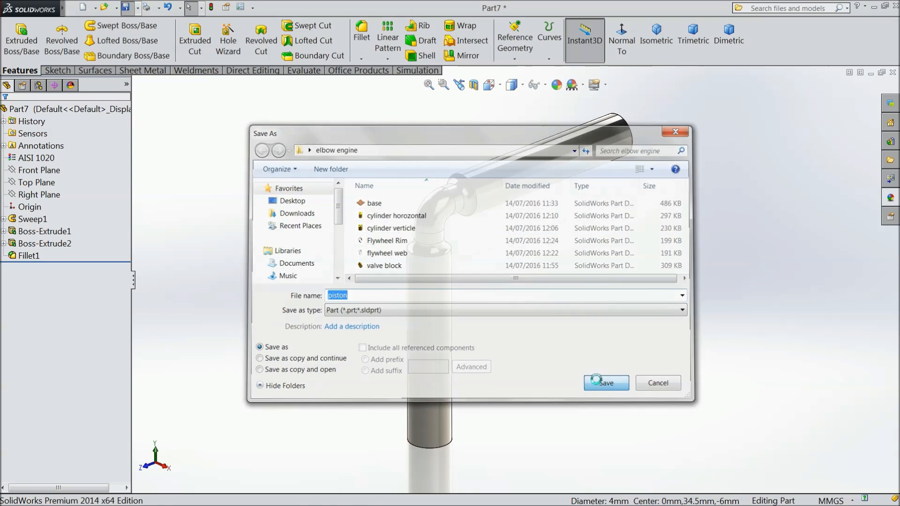
Step: Apply the Plain White scene as the piston part's background
scroll(509, 311, up, 2)
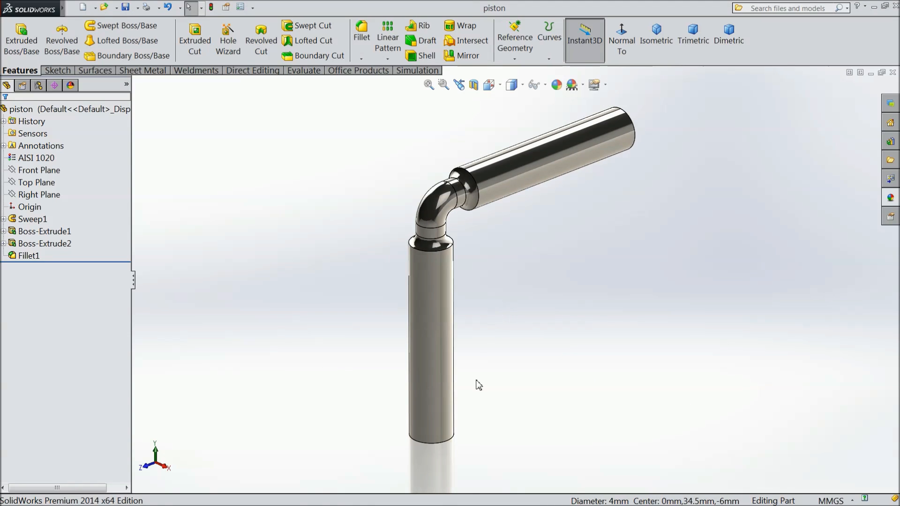
middle_drag(488, 368, 551, 319)
click(583, 85)
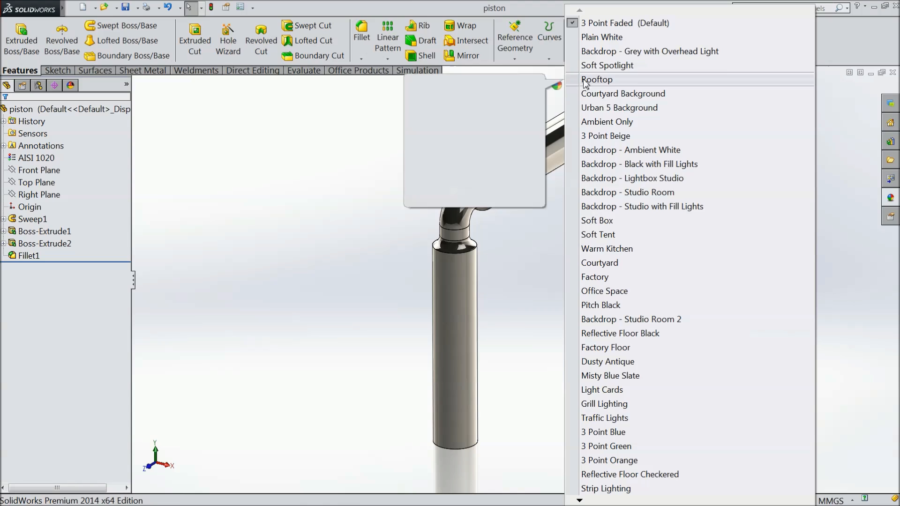
click(604, 35)
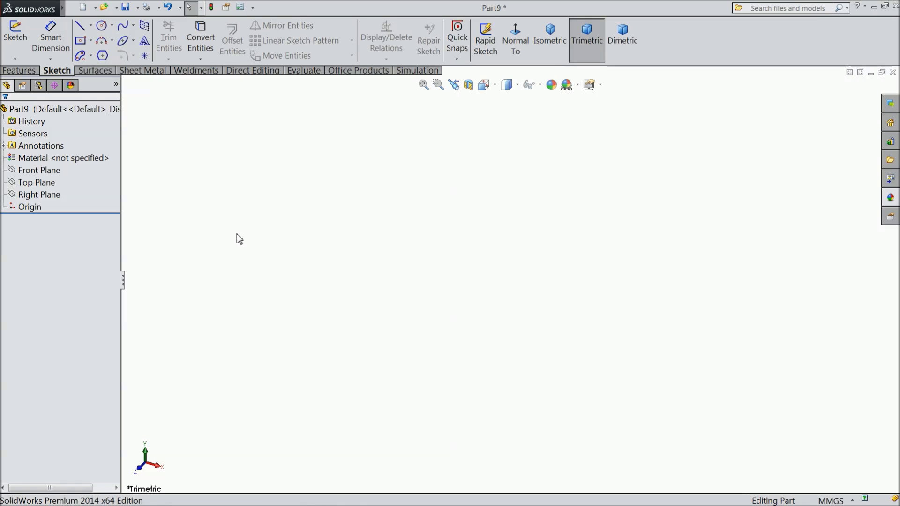
Step: Start a sketch on the Top Plane and draw a circle about 116 mm in diameter centred on the origin
click(34, 182)
click(43, 174)
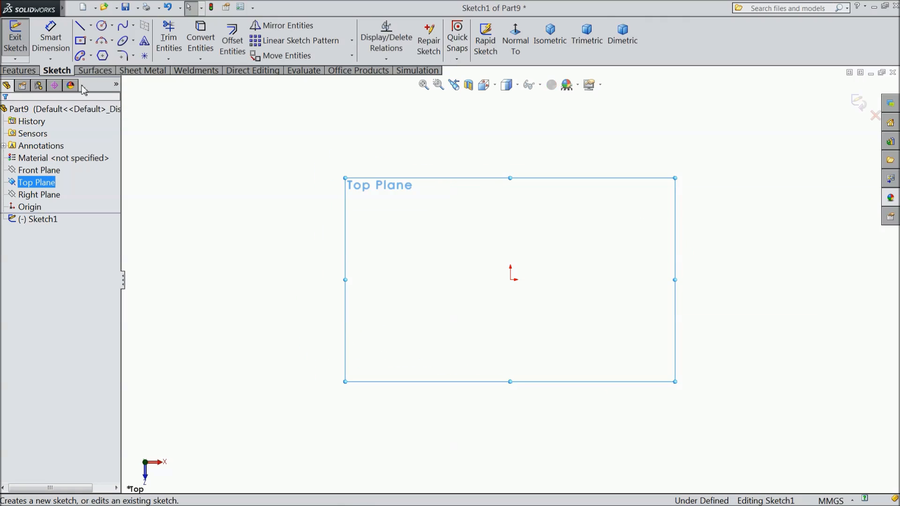
click(102, 25)
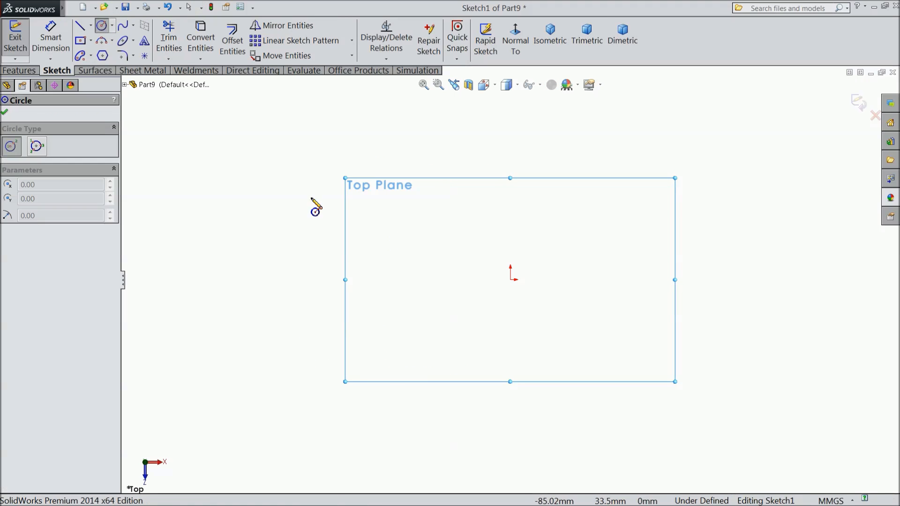
click(511, 279)
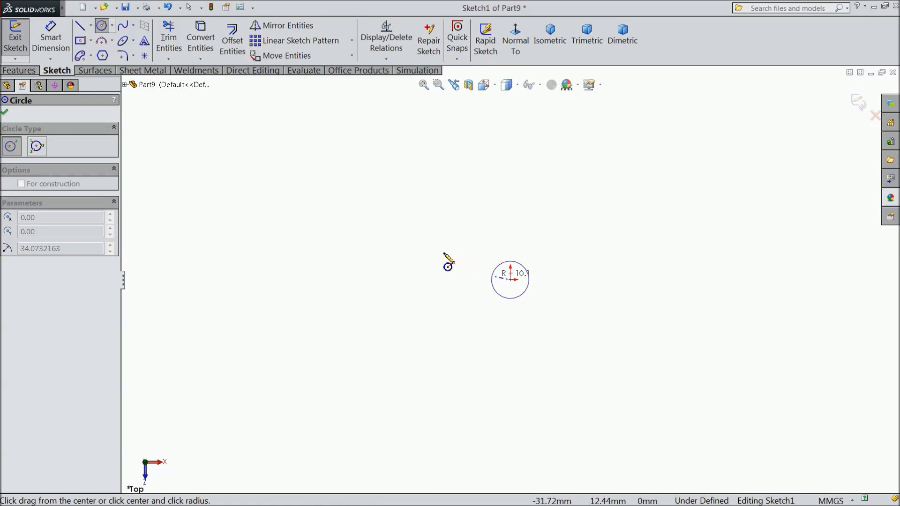
click(421, 242)
Step: Dimension the circle's diameter and set it to 10 mm
click(39, 46)
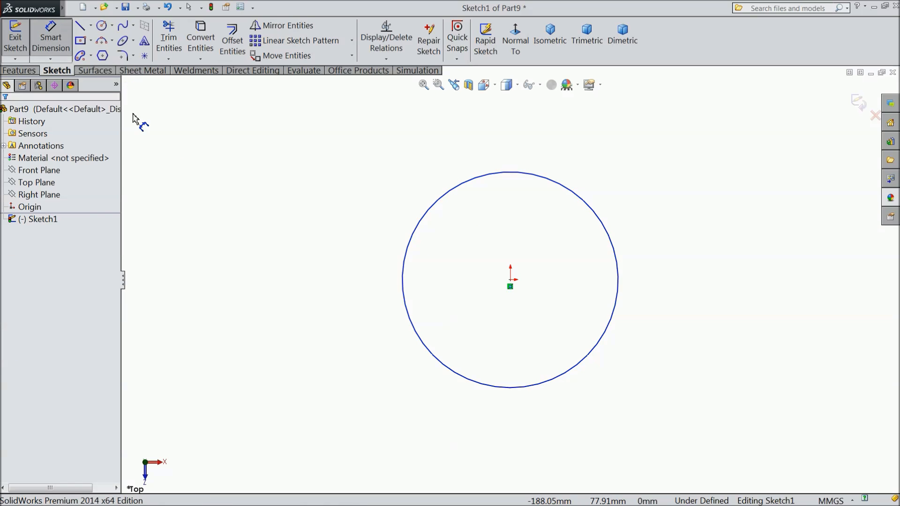
click(403, 268)
click(335, 286)
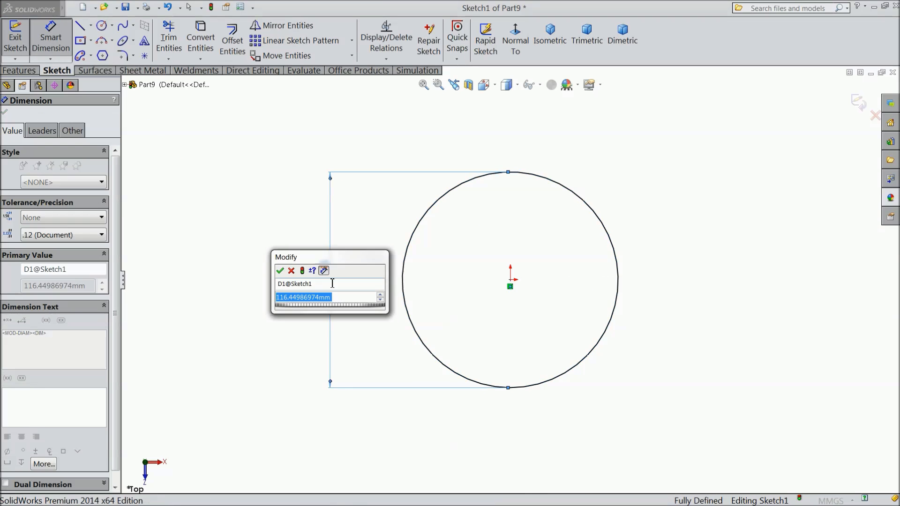
text(10)
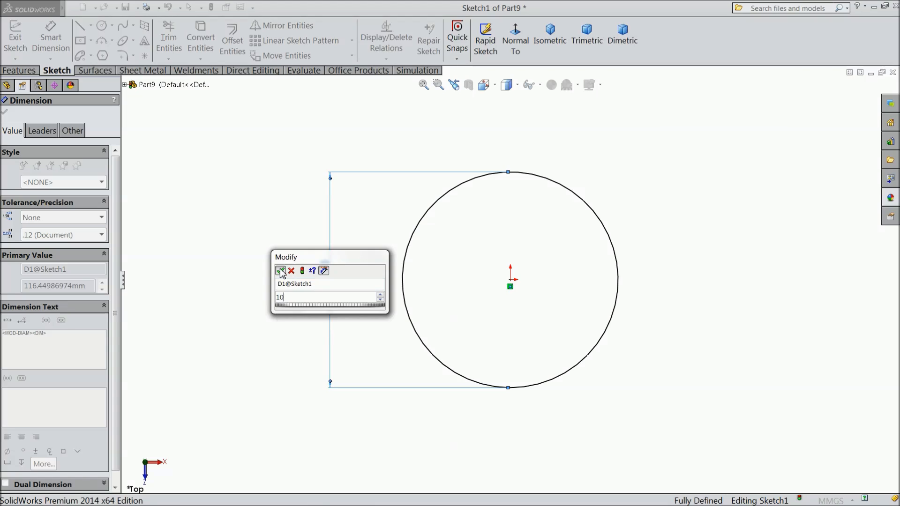
click(279, 271)
Step: Extrude the 10 mm circle upwards as a blind boss 5 mm deep
click(19, 70)
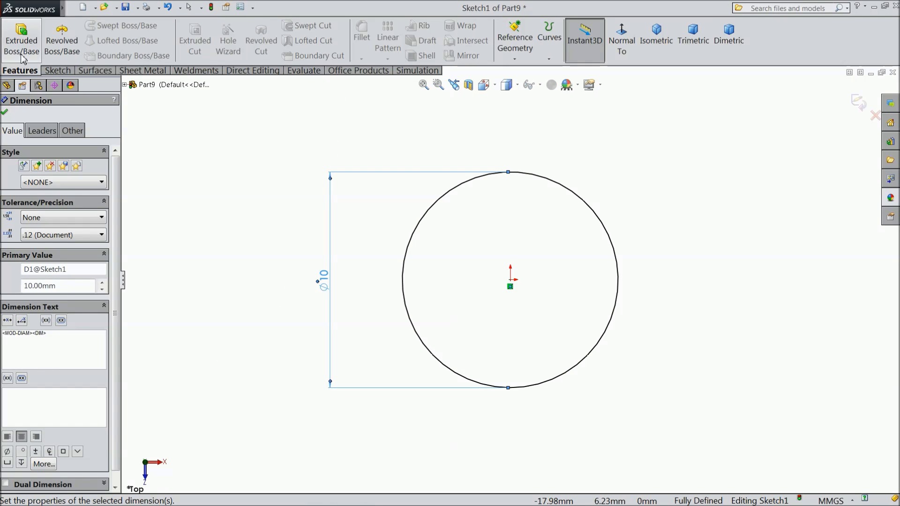
click(21, 40)
text(5)
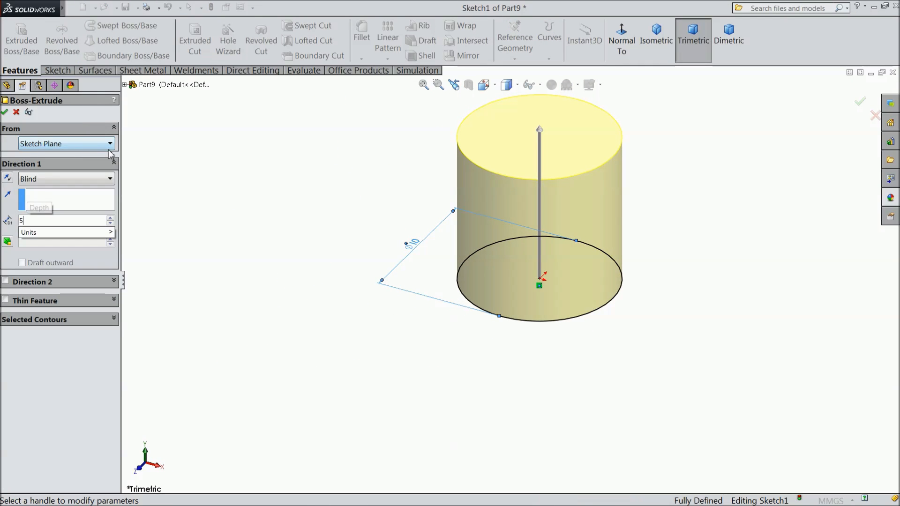
key(Return)
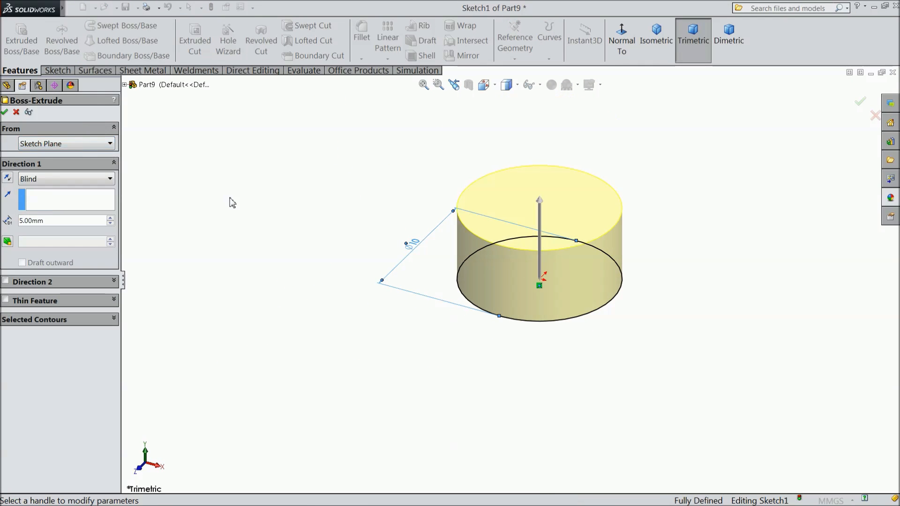
click(5, 112)
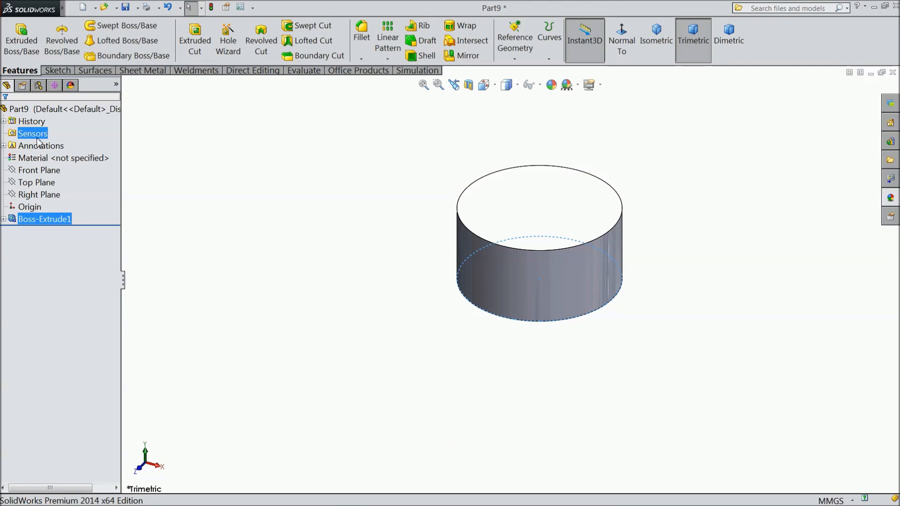
Step: Start a sketch on the disc's bottom face and draw a circle about 6.2 mm in diameter centred on the origin
middle_drag(450, 354, 412, 221)
click(531, 265)
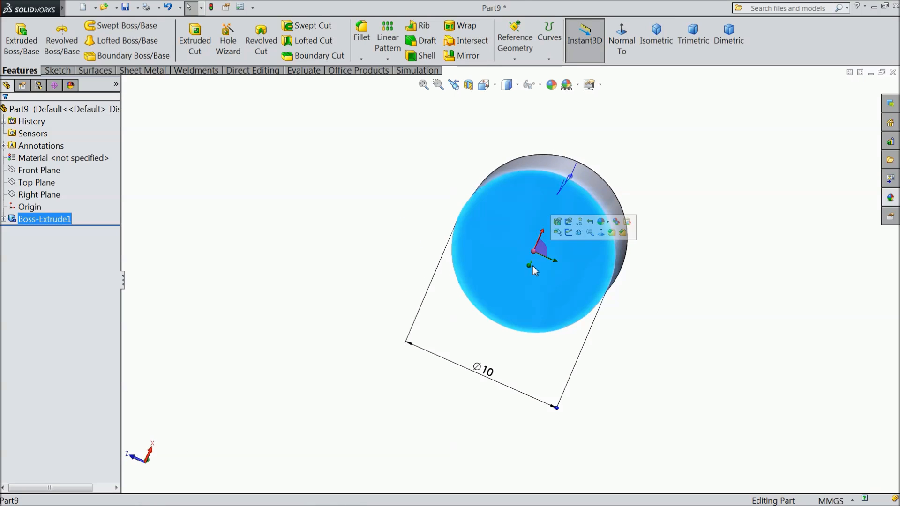
click(565, 238)
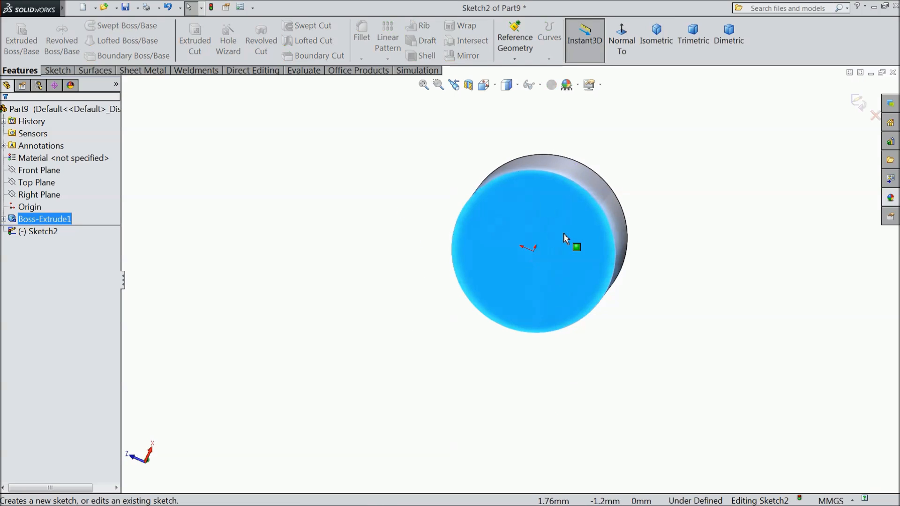
click(67, 71)
click(102, 25)
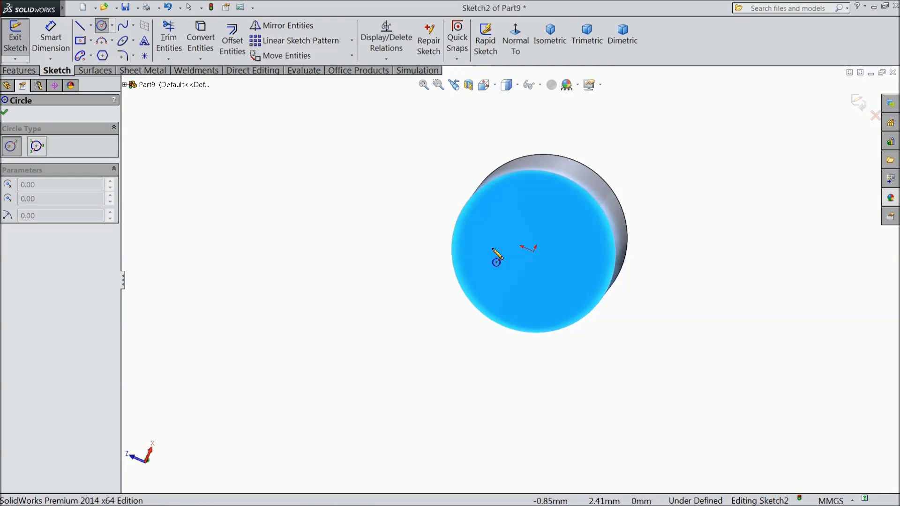
drag(534, 252, 581, 234)
scroll(592, 267, down, 2)
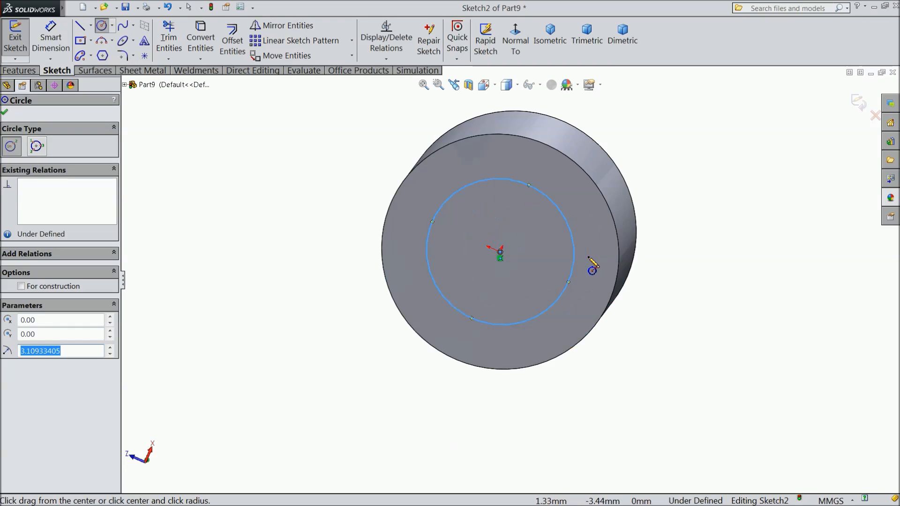
Step: Dimension the diameter of the circle on the disc's bottom face and set it to 5.5 mm
click(50, 37)
scroll(375, 191, down, 3)
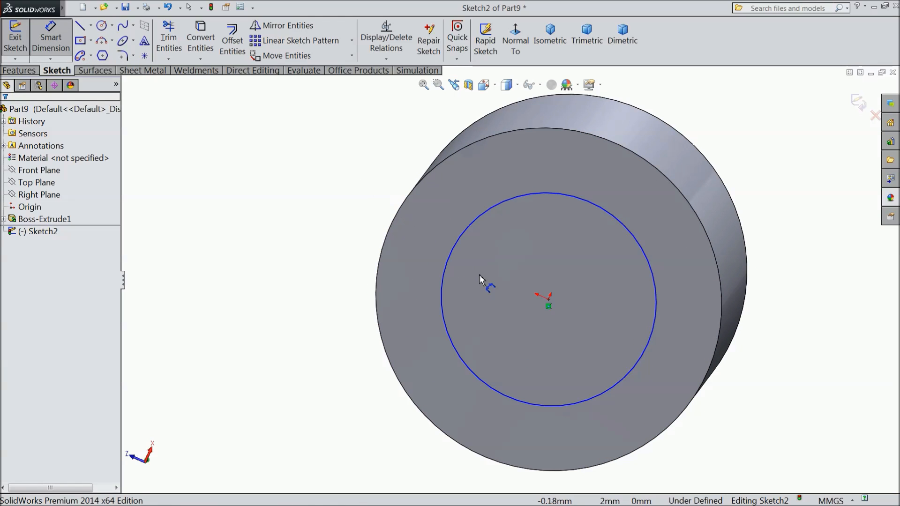
click(445, 287)
click(333, 212)
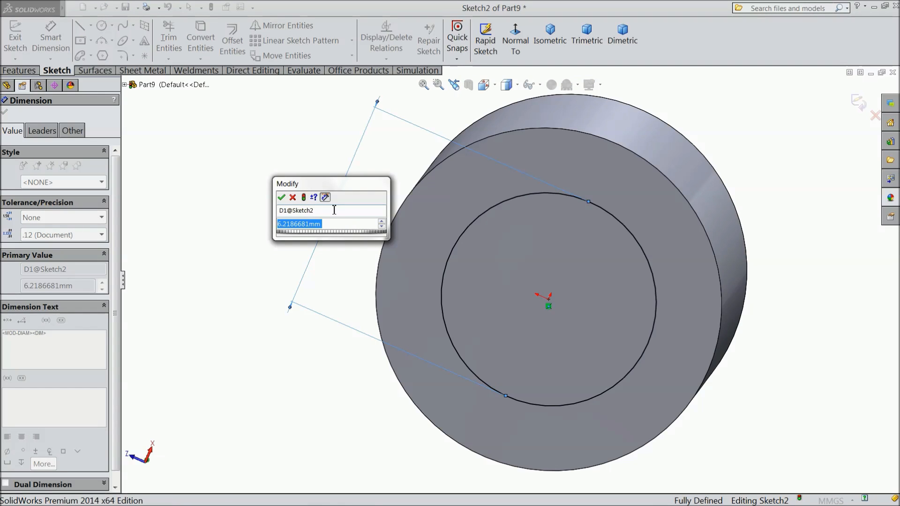
text(5.5)
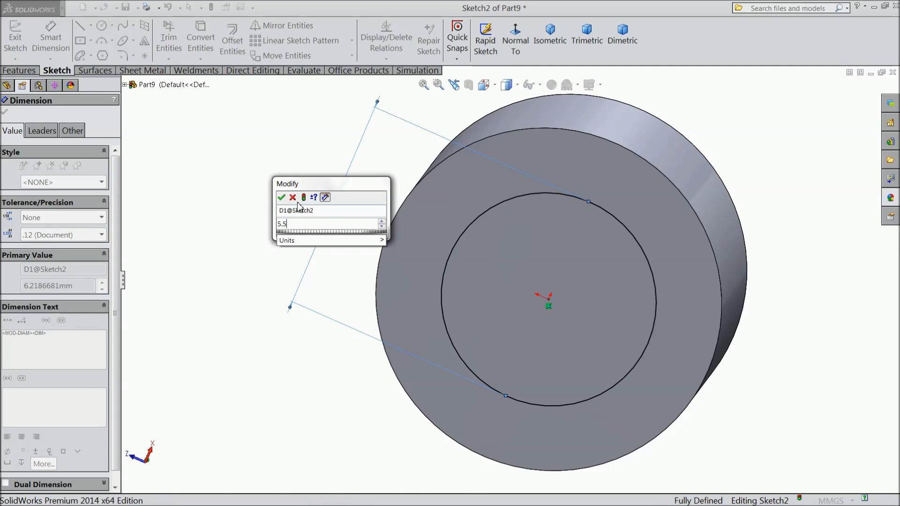
key(Return)
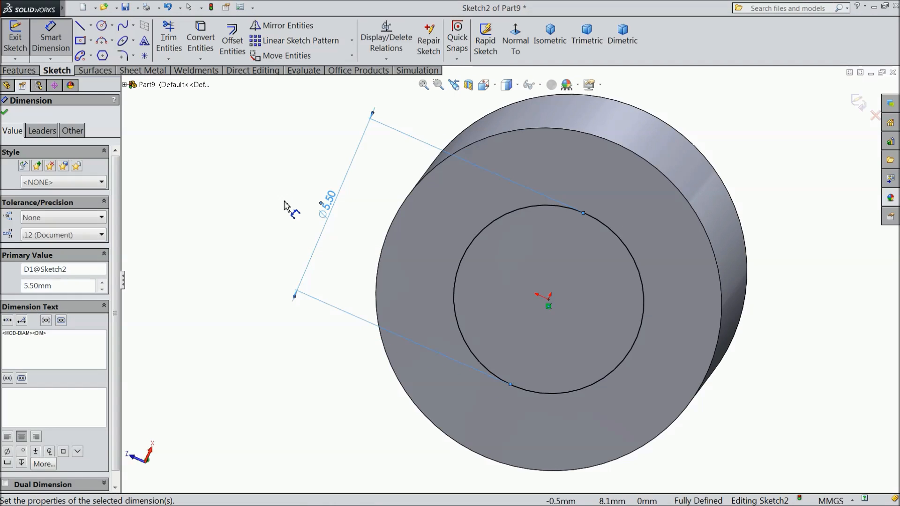
Step: Extrude the 5.5 mm circle outwards from the disc as a blind boss 0.5 mm deep, merged with the body
click(21, 71)
click(21, 38)
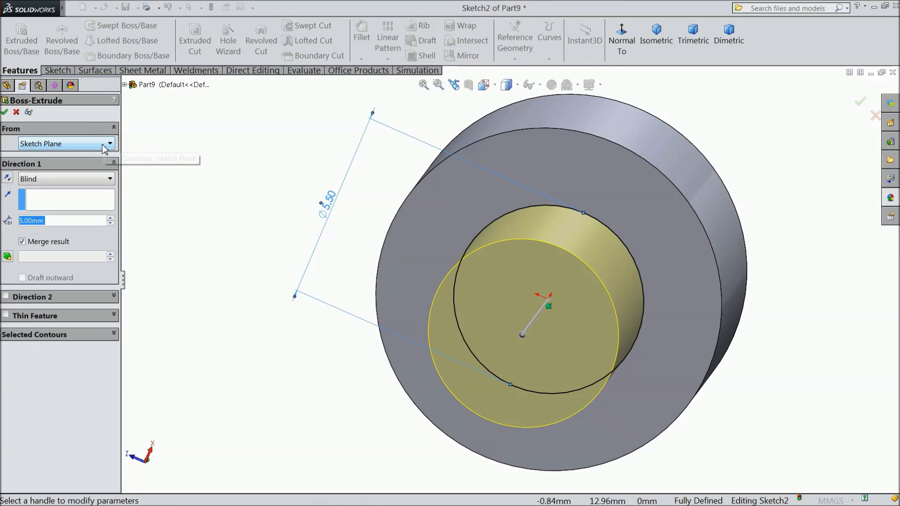
text(0.5)
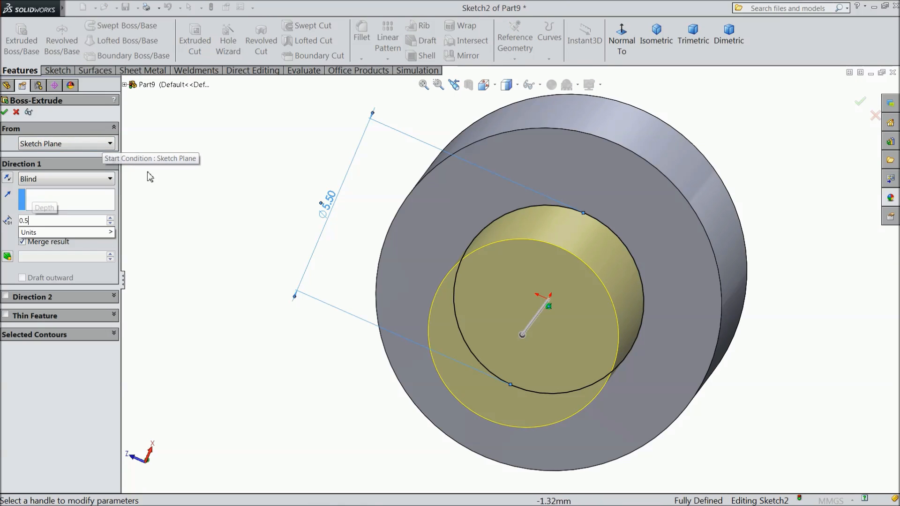
key(Return)
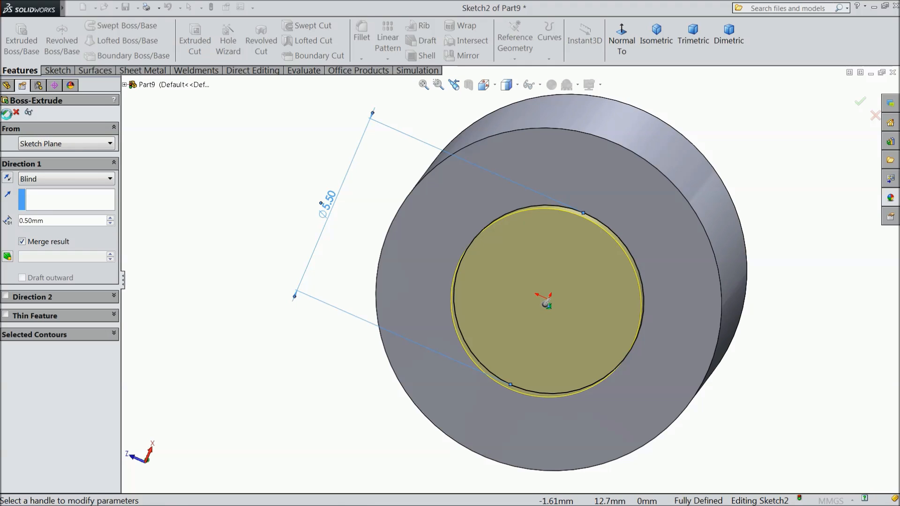
click(6, 114)
Step: Start a sketch on the end face of the 5.5 mm boss and draw an origin-centred circle about 7.4 mm in diameter
click(553, 328)
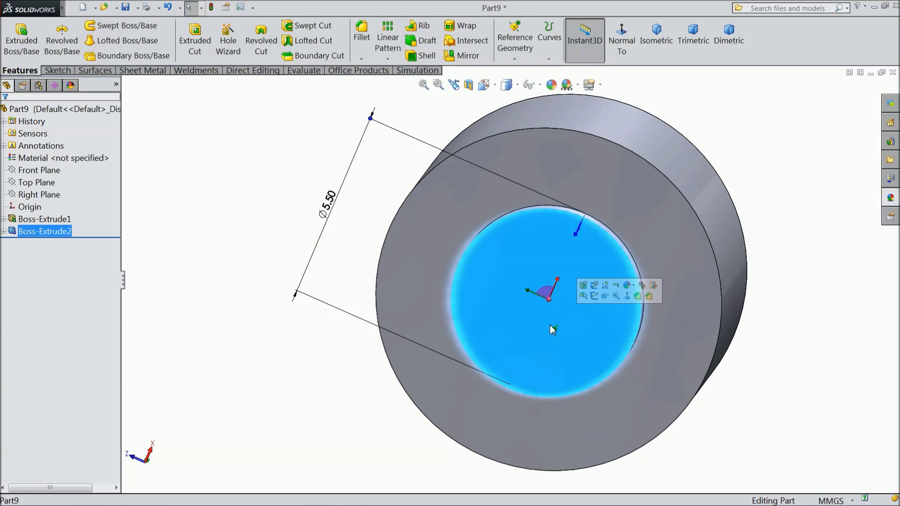
click(594, 296)
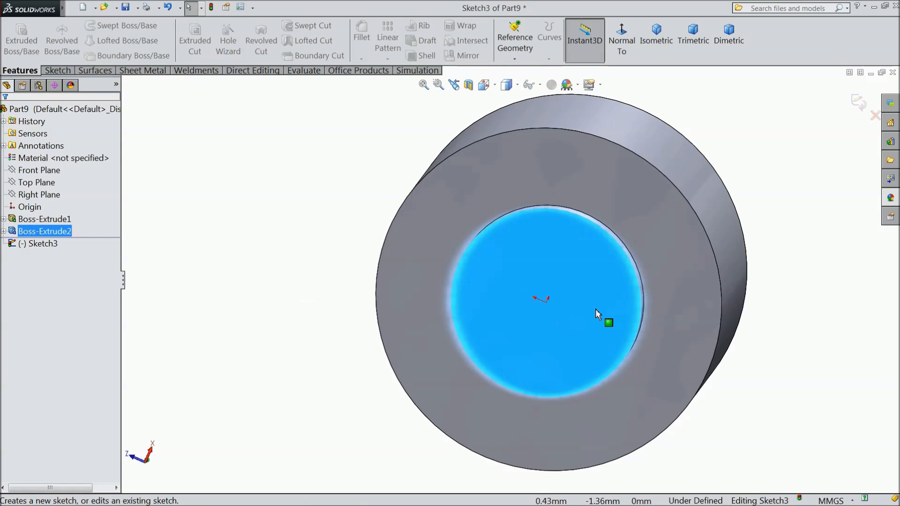
click(65, 72)
click(101, 25)
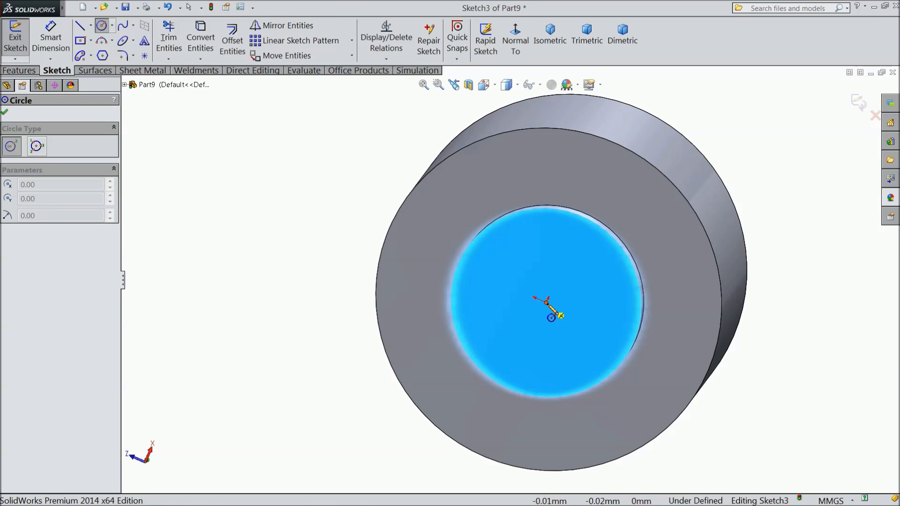
click(546, 303)
click(445, 232)
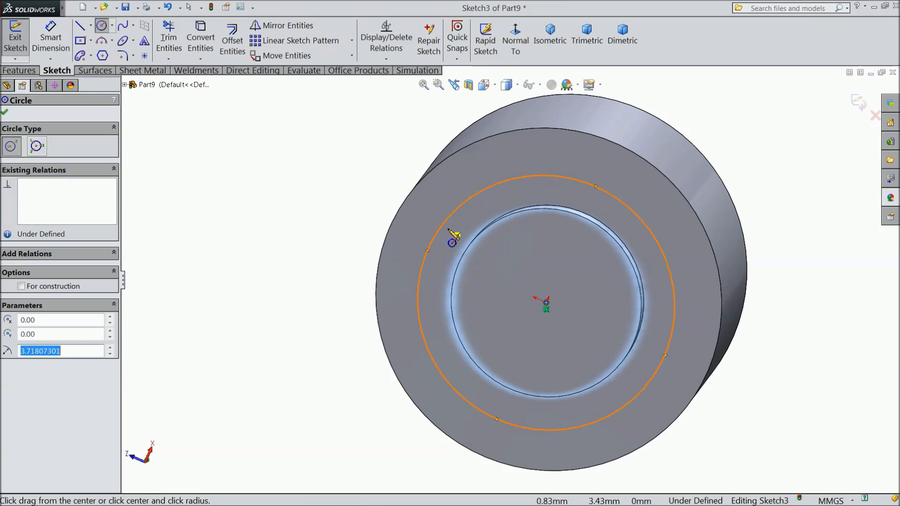
Step: Dimension the diameter of the circle on the small boss's end face and set it to 6 mm
click(36, 40)
click(421, 272)
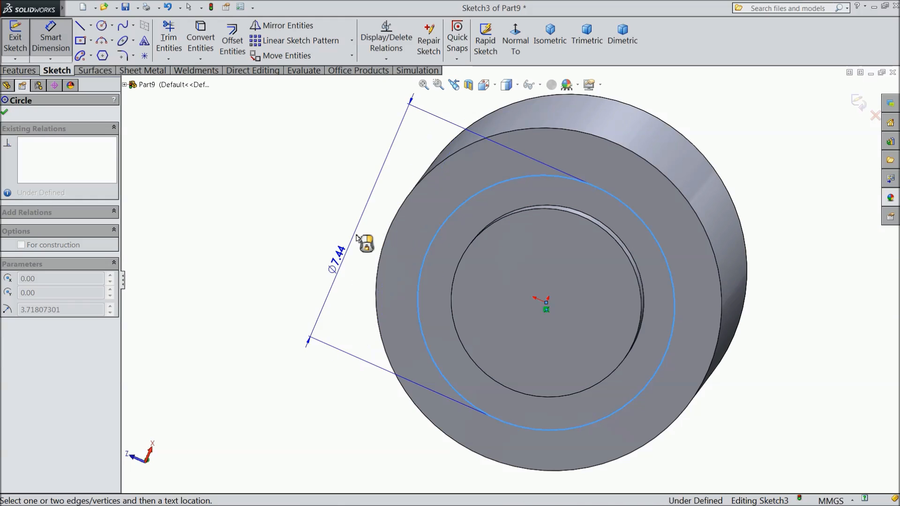
click(353, 216)
text(6)
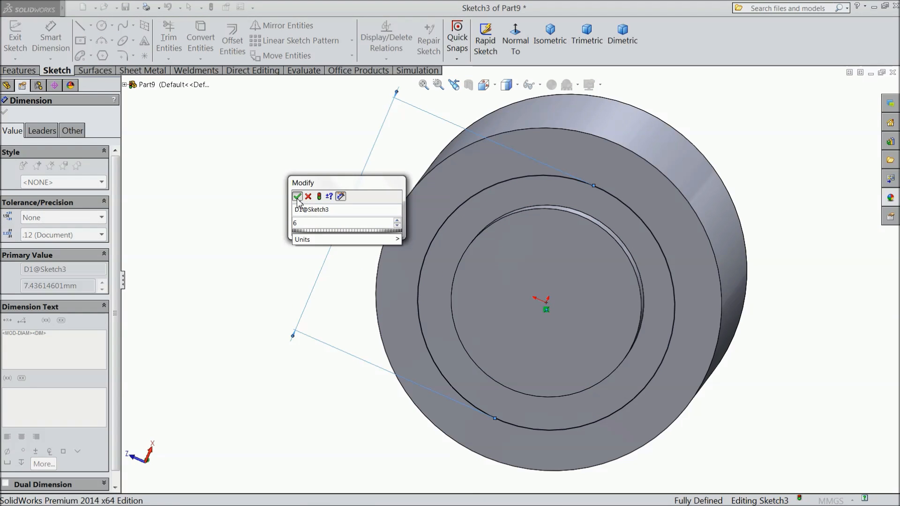
click(297, 197)
Step: Extrude the 6 mm circle away from the head as a blind boss 22.5 mm long to form the shank
click(30, 72)
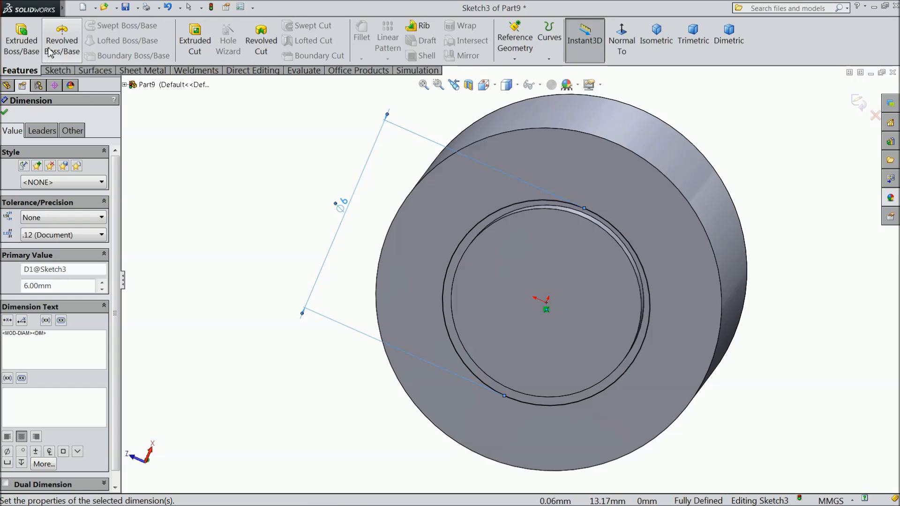
click(21, 40)
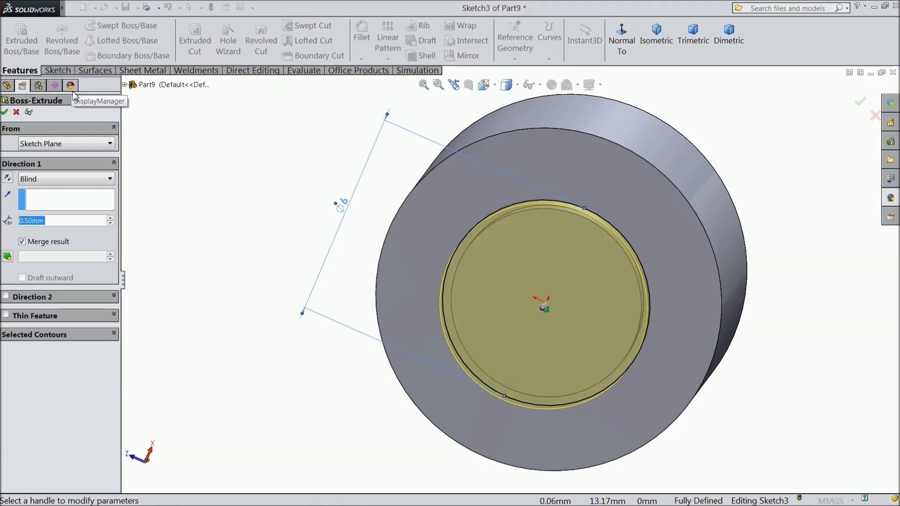
text(22.5)
key(Return)
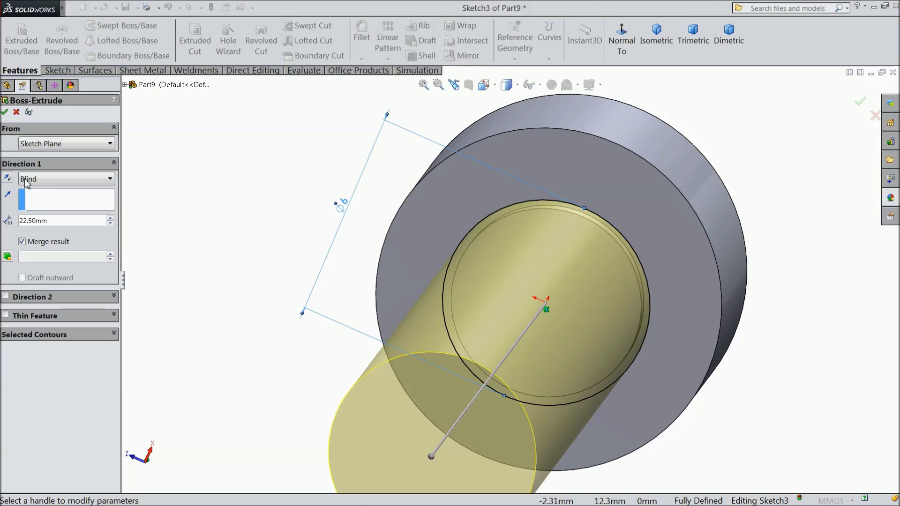
click(5, 113)
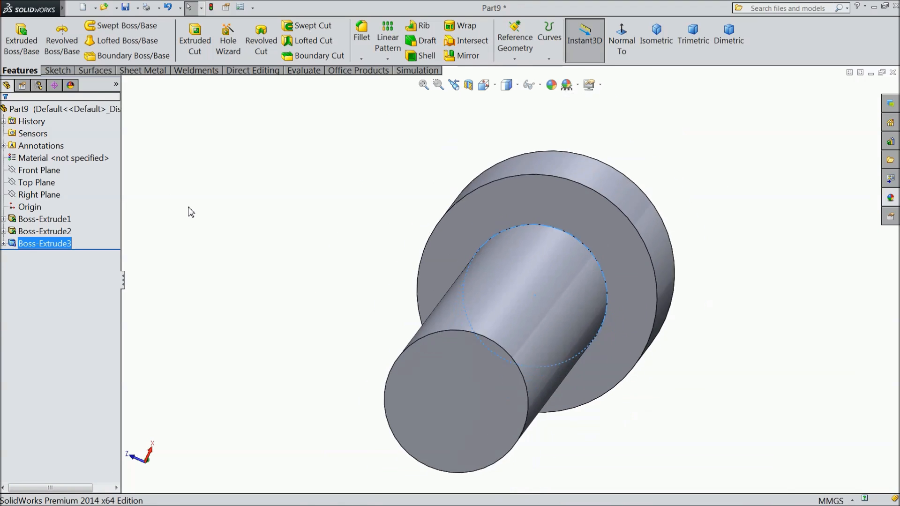
Step: Sketch a six-sided inscribed-circle polygon on the head's top face, centred on the origin, with an inner circle about 5.7 mm in diameter
mouse_move(320, 190)
middle_down()
mouse_move(247, 287)
mouse_move(341, 237)
mouse_move(263, 263)
mouse_move(329, 245)
mouse_move(352, 225)
middle_up()
click(422, 203)
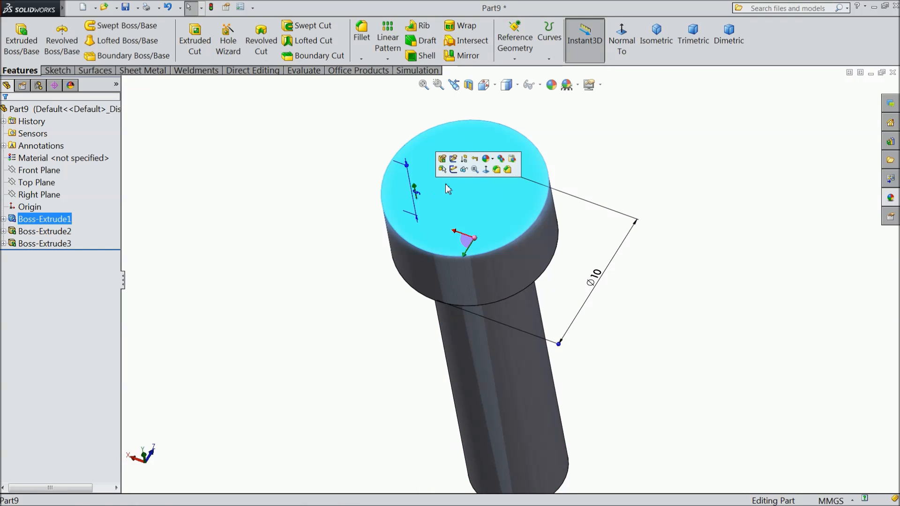
click(453, 169)
click(621, 43)
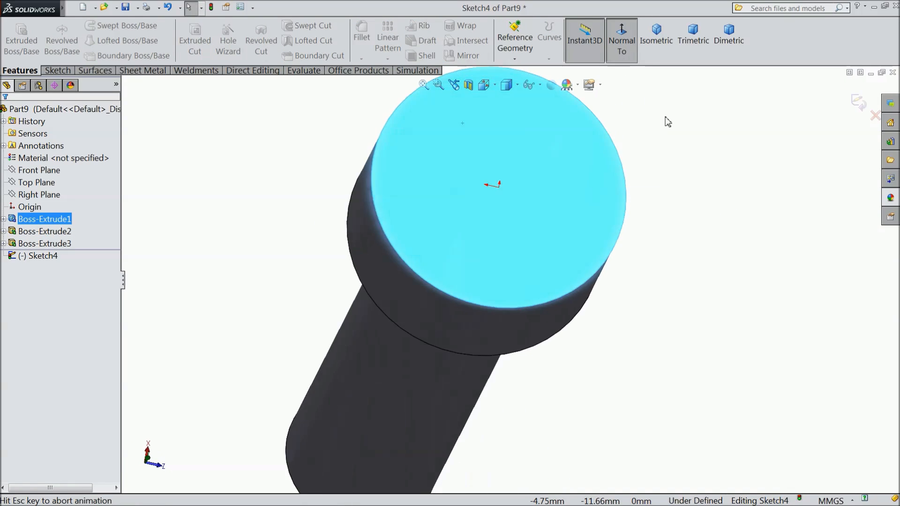
click(62, 71)
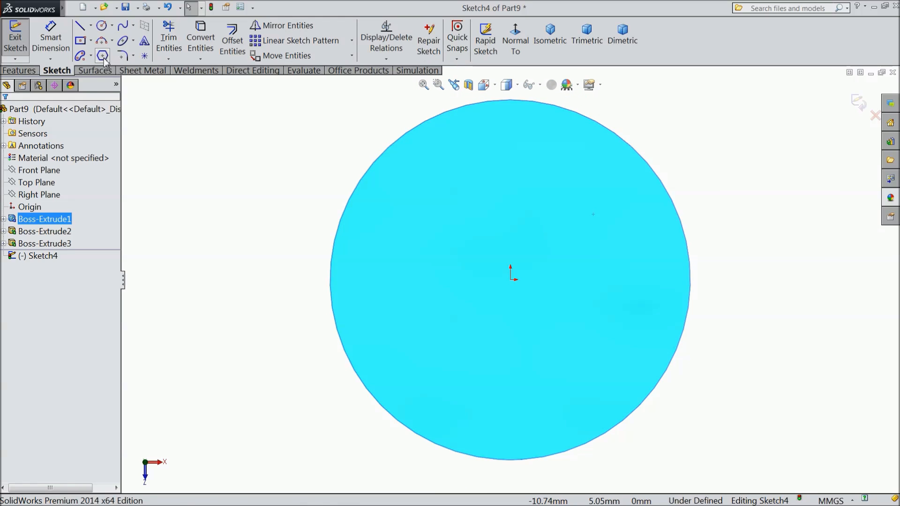
click(103, 56)
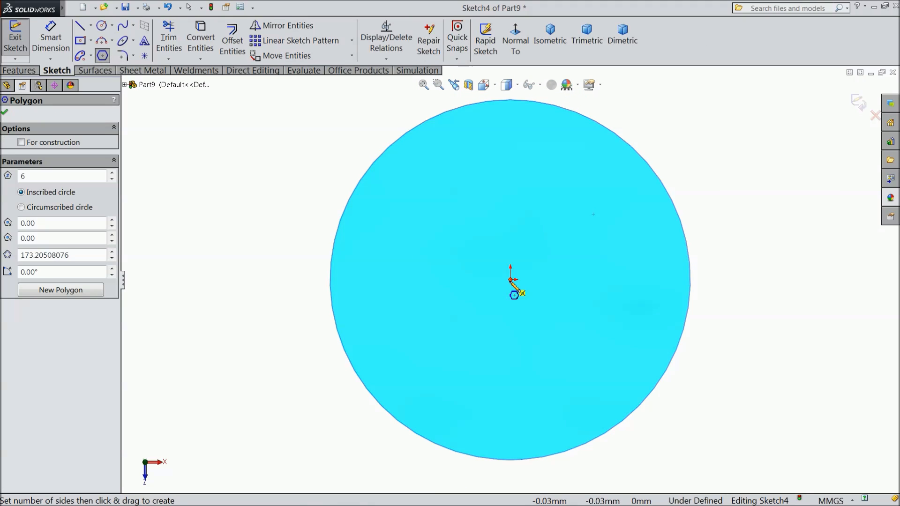
click(510, 280)
click(412, 213)
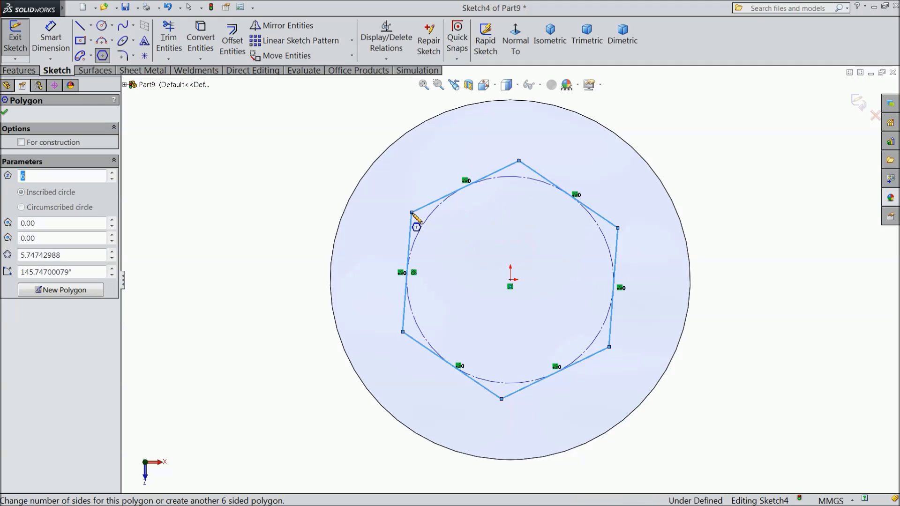
Step: End the Polygon tool and add a horizontal relation to the hexagon's upper side
right_click(170, 149)
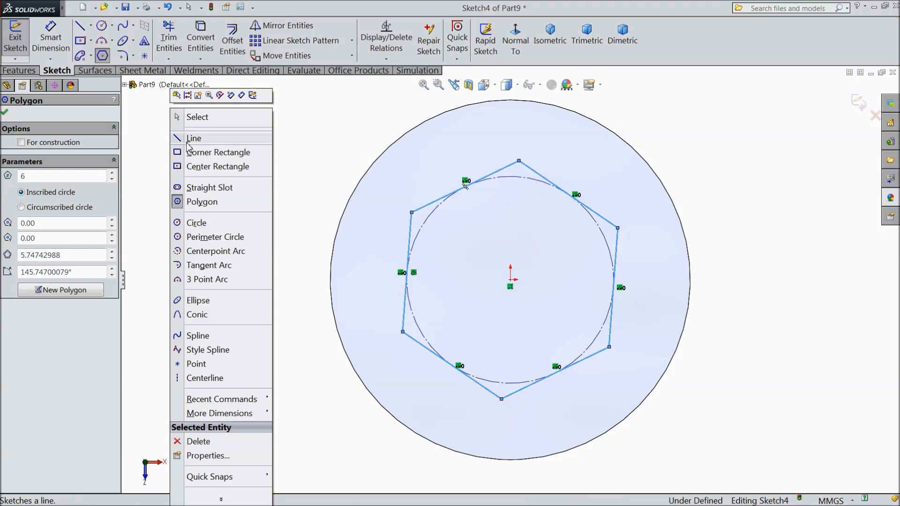
click(203, 118)
click(490, 175)
click(517, 134)
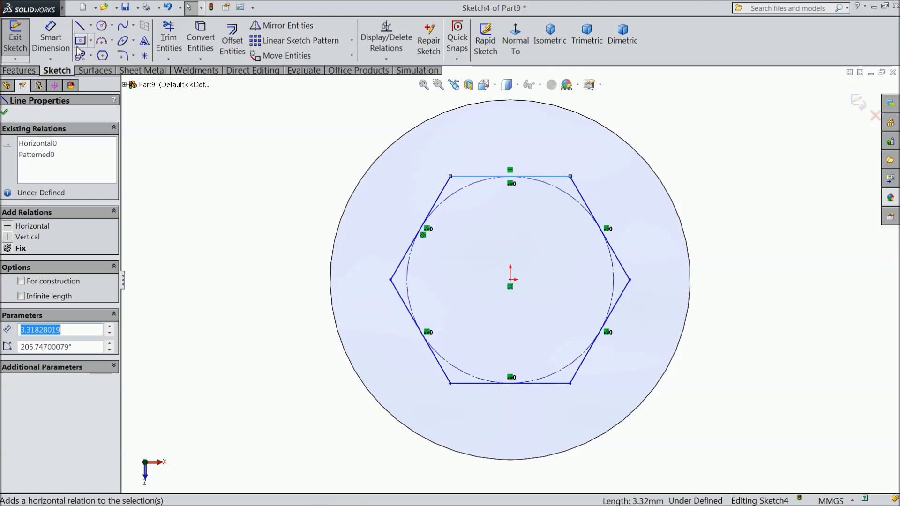
Step: Dimension the horizontal distance from the origin to the hexagon's left vertex and set it to 1.8 mm
click(51, 37)
click(510, 281)
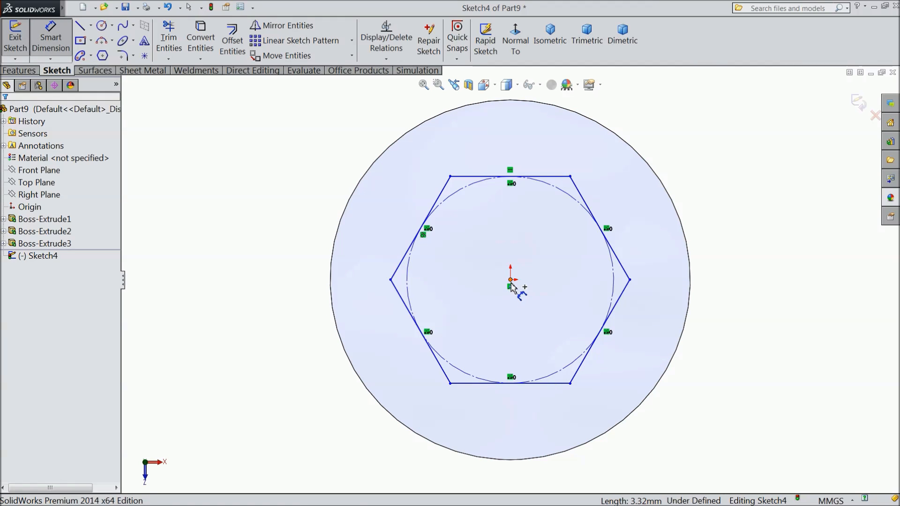
click(391, 279)
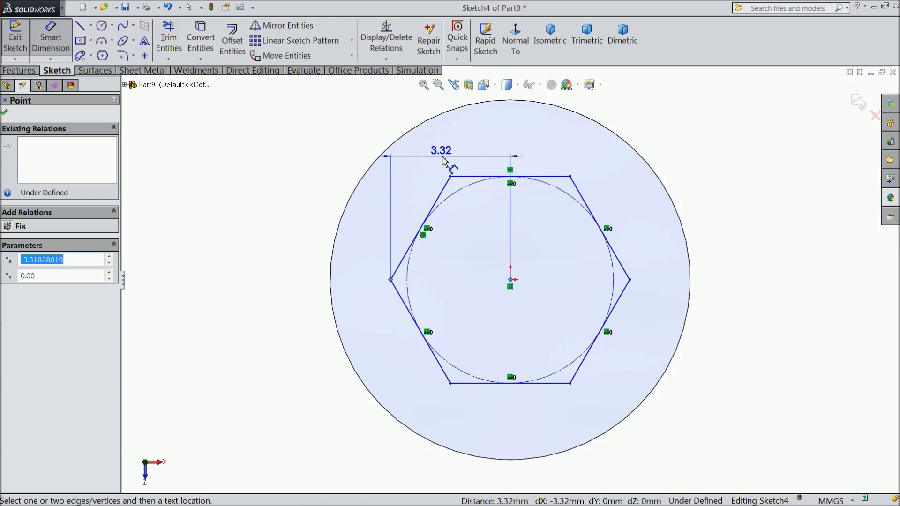
click(452, 155)
text(1.8)
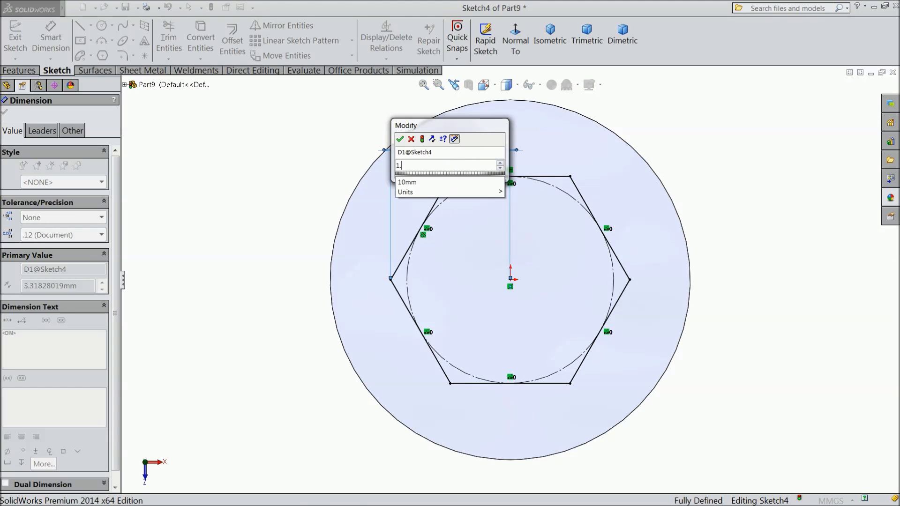
click(400, 139)
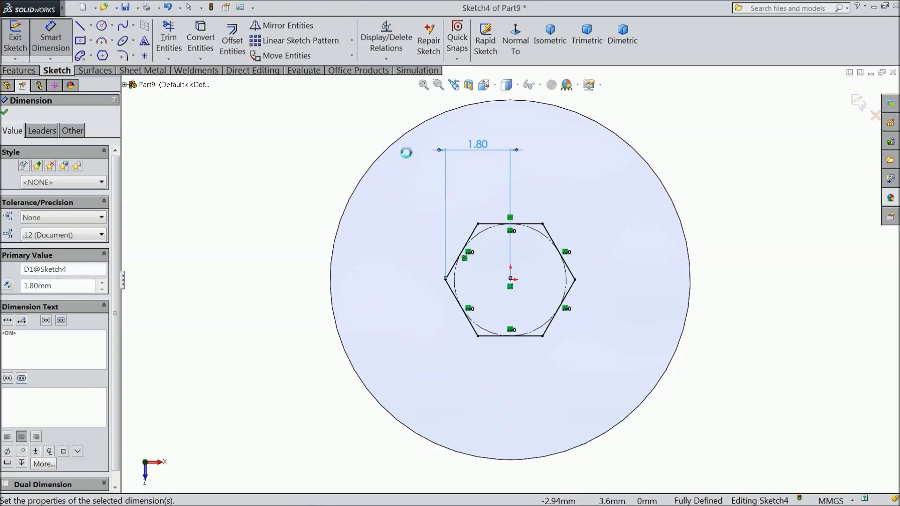
click(4, 113)
Step: Cut the hexagon into the head as a blind extruded cut 2.5 mm deep to form the hex socket
click(20, 70)
click(195, 39)
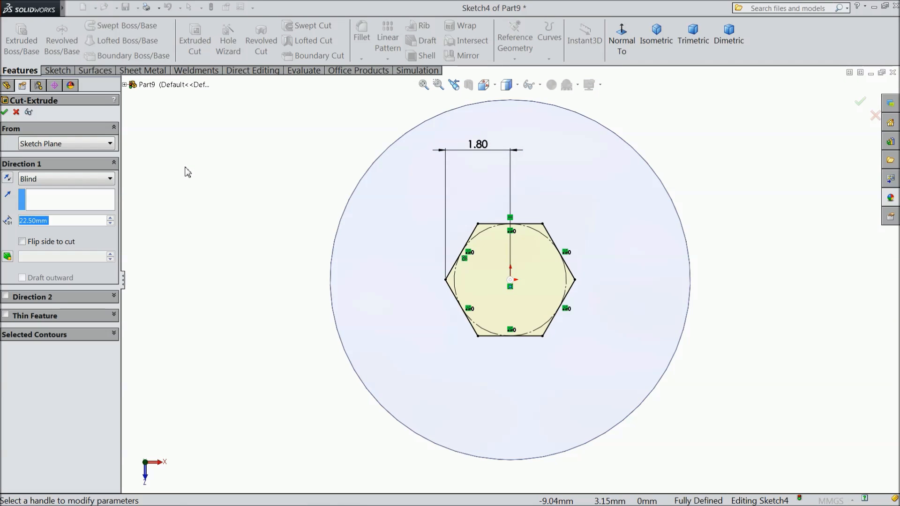
text(2.5)
key(Return)
mouse_move(238, 238)
middle_down()
mouse_move(281, 305)
mouse_move(281, 265)
mouse_move(338, 260)
middle_up()
scroll(613, 187, down, 3)
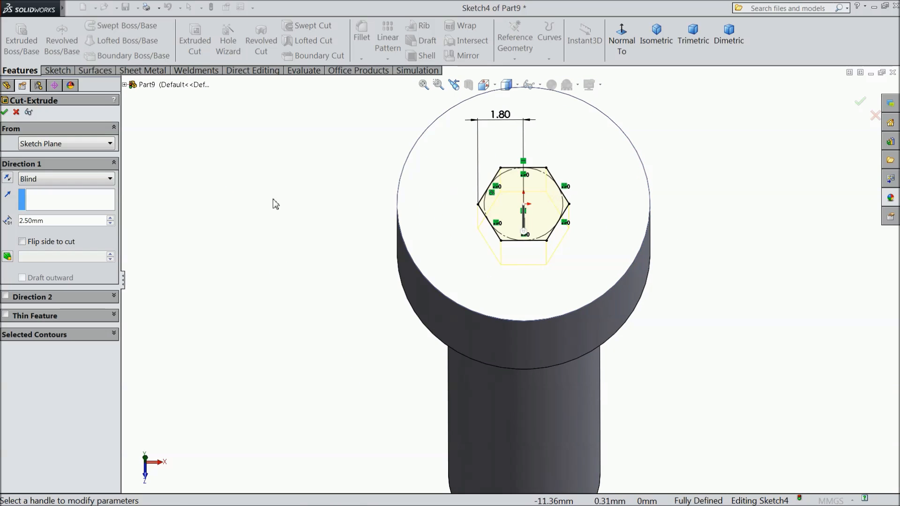
click(5, 112)
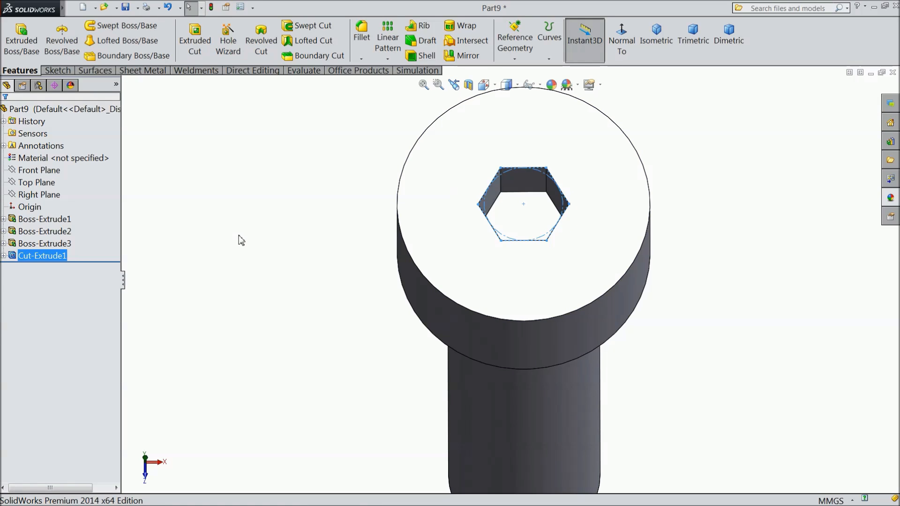
Step: Round the outer edge of the screw head's top face with a 0.5 mm constant-size fillet
click(258, 240)
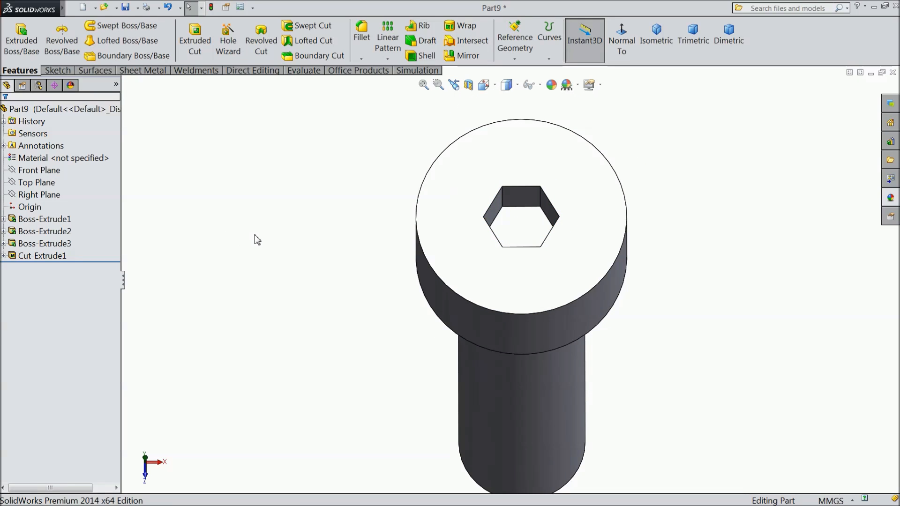
click(361, 40)
text(0.)
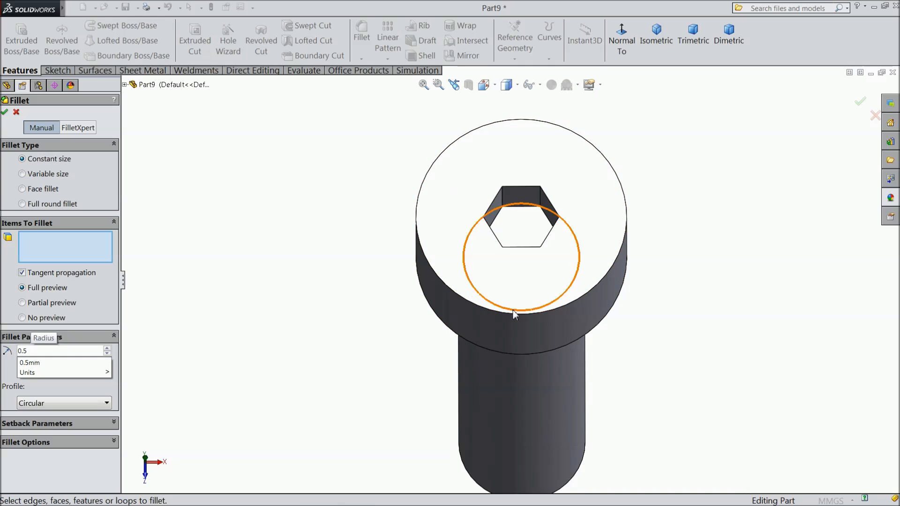
text(5)
click(518, 314)
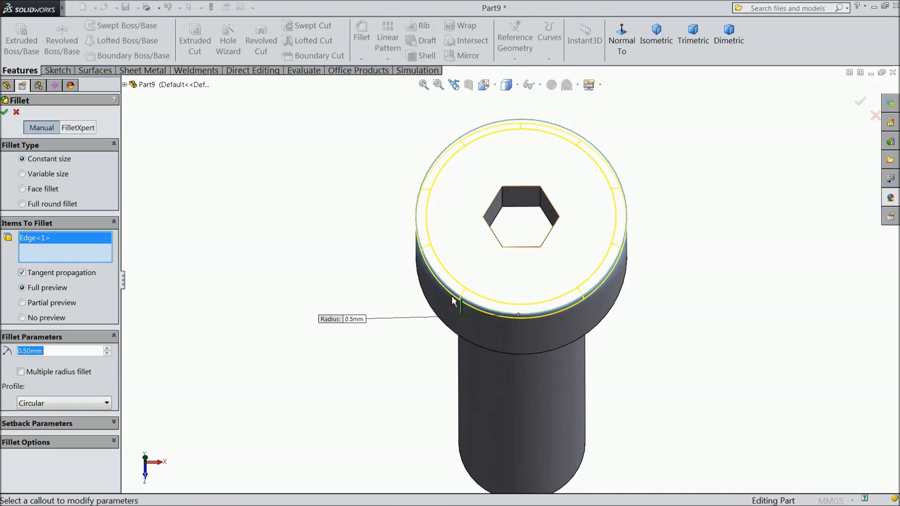
click(5, 112)
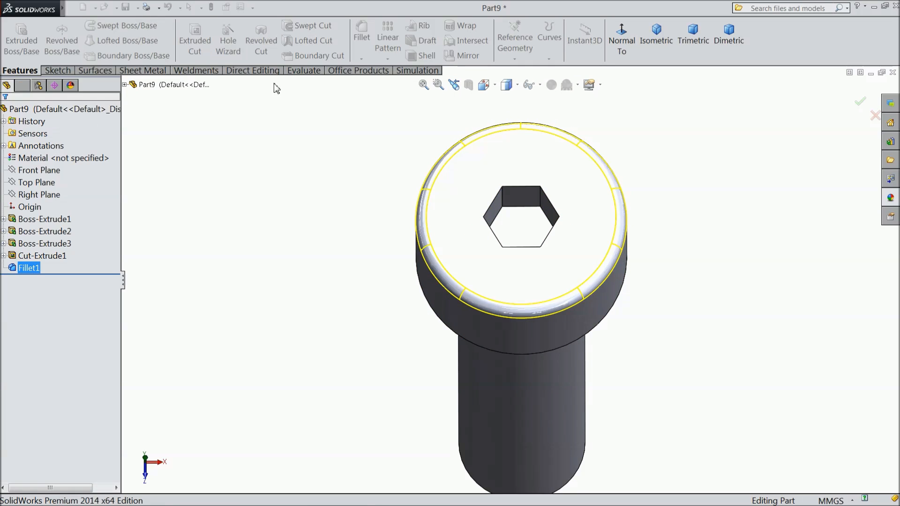
Step: Fillet the narrow neck face between the underside of the head and the shank with a 0.25 mm radius
click(361, 47)
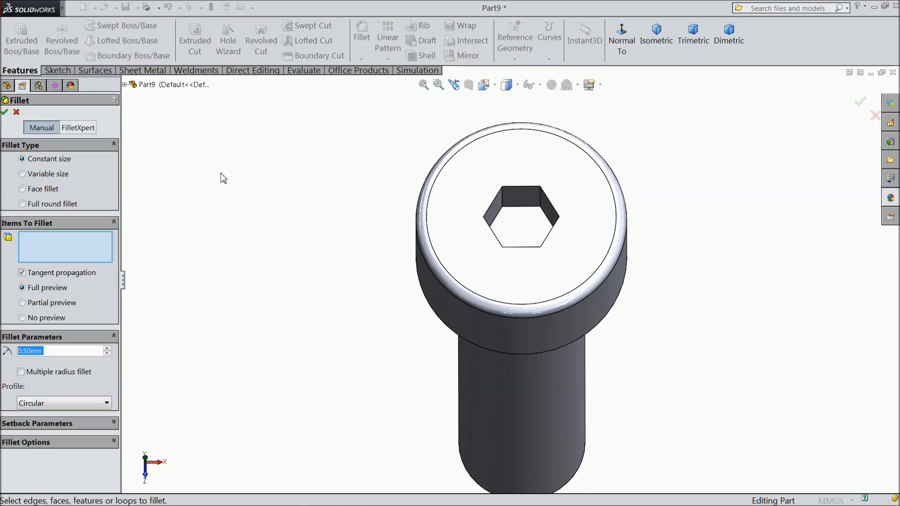
text(0.25)
middle_drag(311, 295, 370, 184)
scroll(492, 202, down, 7)
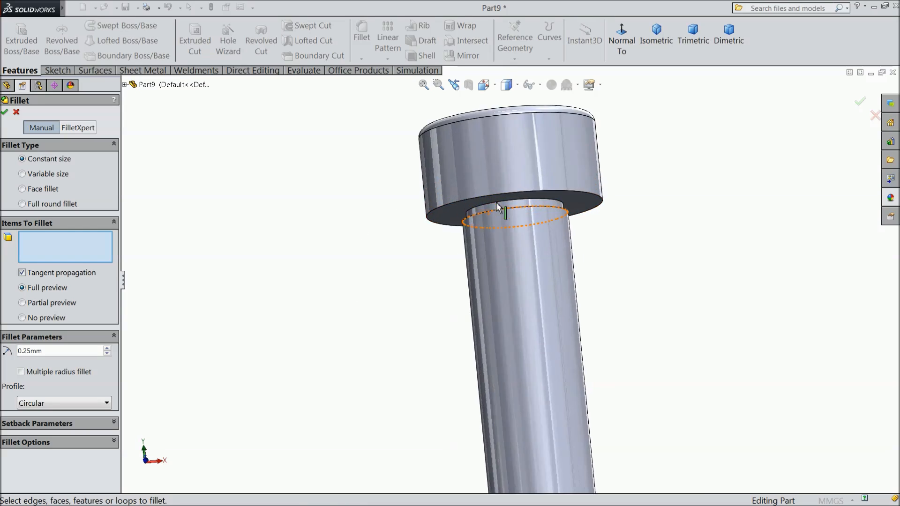
click(483, 238)
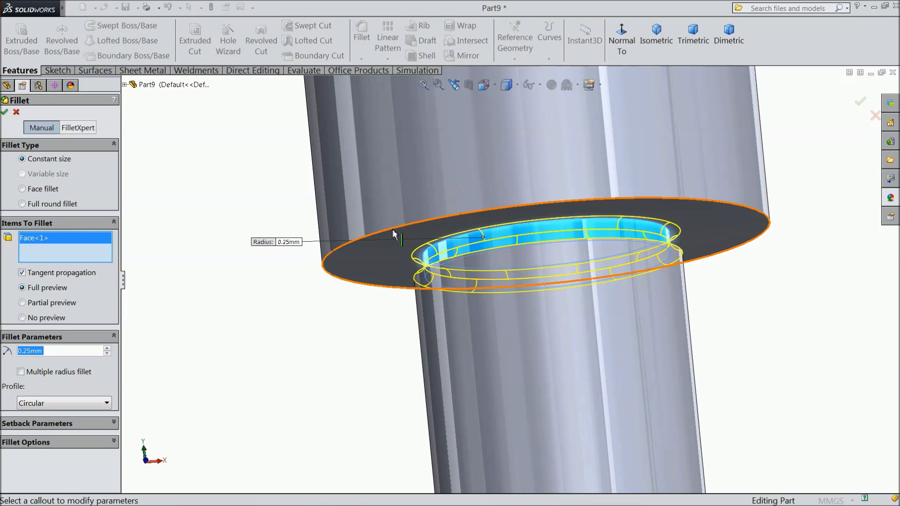
click(4, 113)
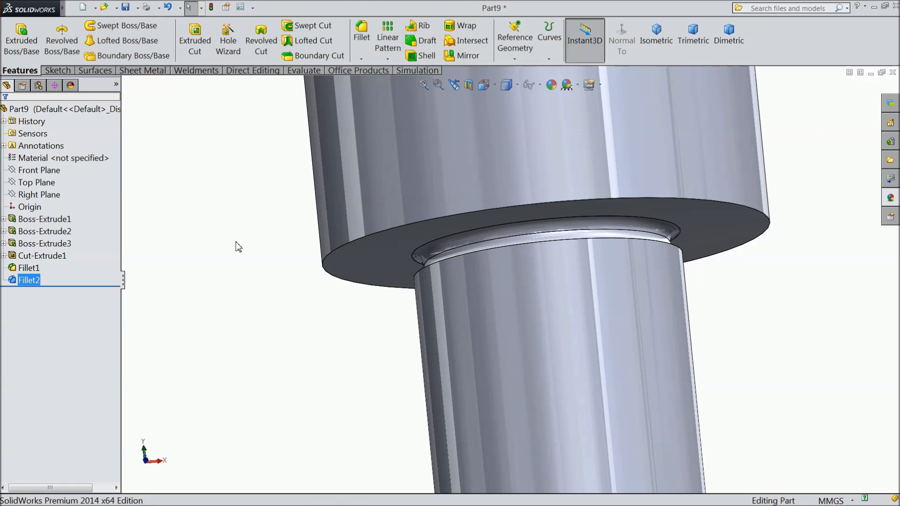
Step: Open a new sketch on the Front Plane, oriented normal to it, at the shank's free end
scroll(242, 250, up, 8)
middle_drag(366, 364, 348, 325)
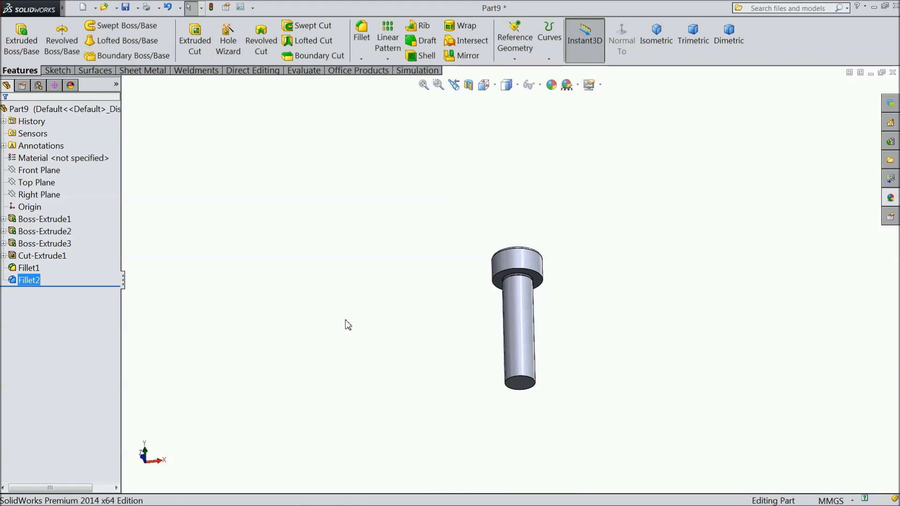
click(55, 171)
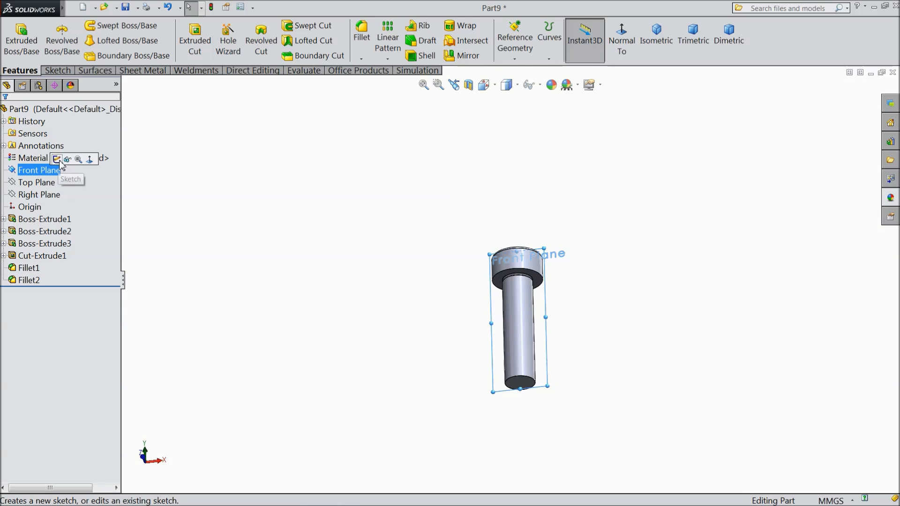
click(57, 159)
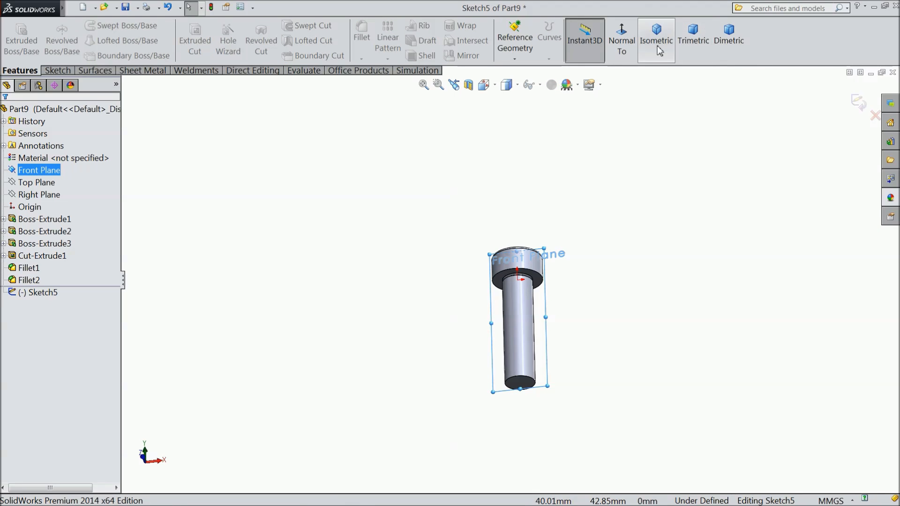
click(630, 46)
scroll(548, 305, up, 2)
scroll(524, 356, down, 4)
scroll(520, 347, up, 3)
scroll(516, 367, down, 6)
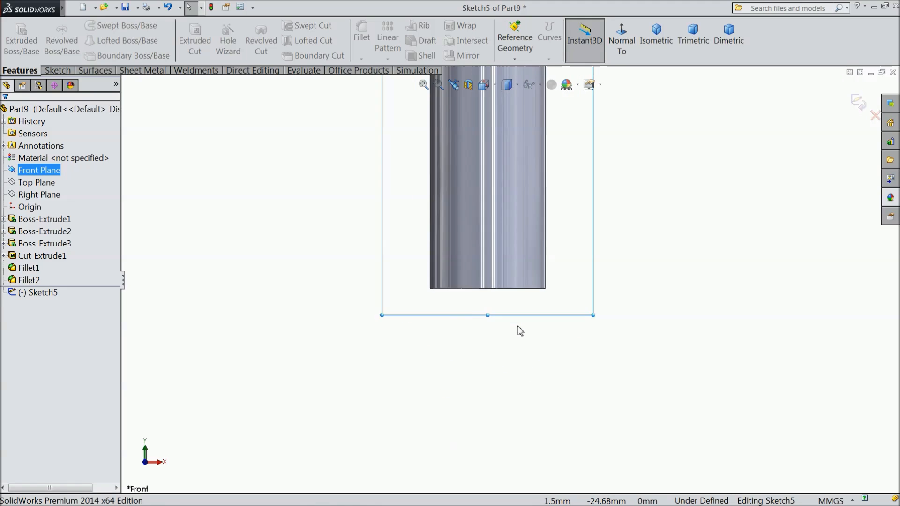
Step: Sketch a closed six-line profile about 2.2 mm wide and 1.6 mm high below the shank's end-face centre, with a V-notch in its outer side
click(57, 70)
click(81, 27)
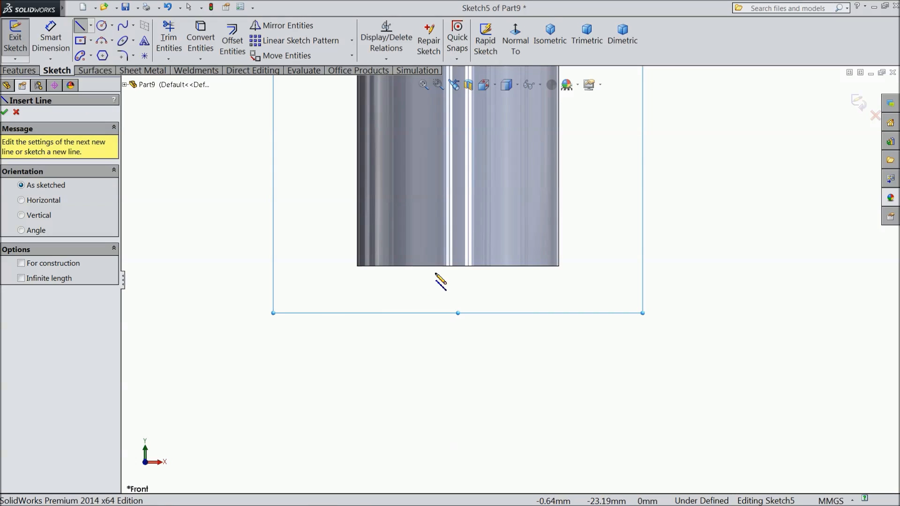
click(457, 265)
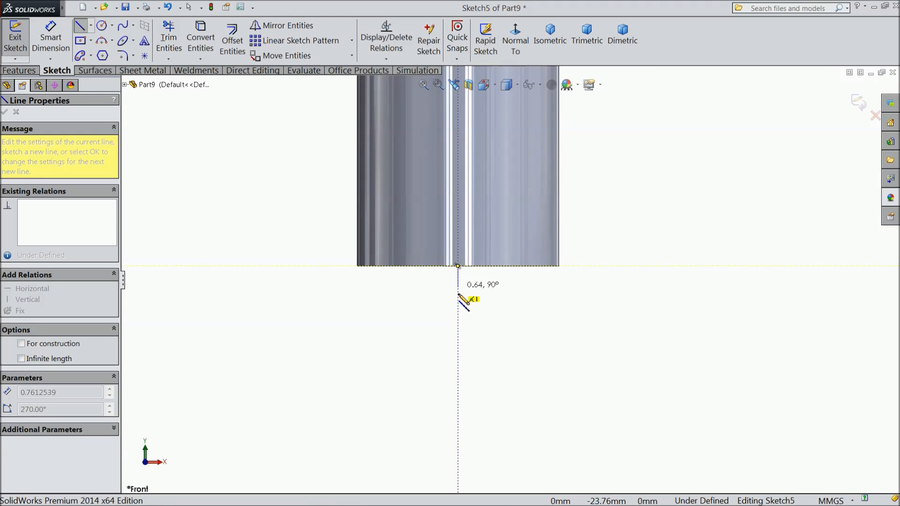
click(458, 320)
click(533, 320)
click(494, 299)
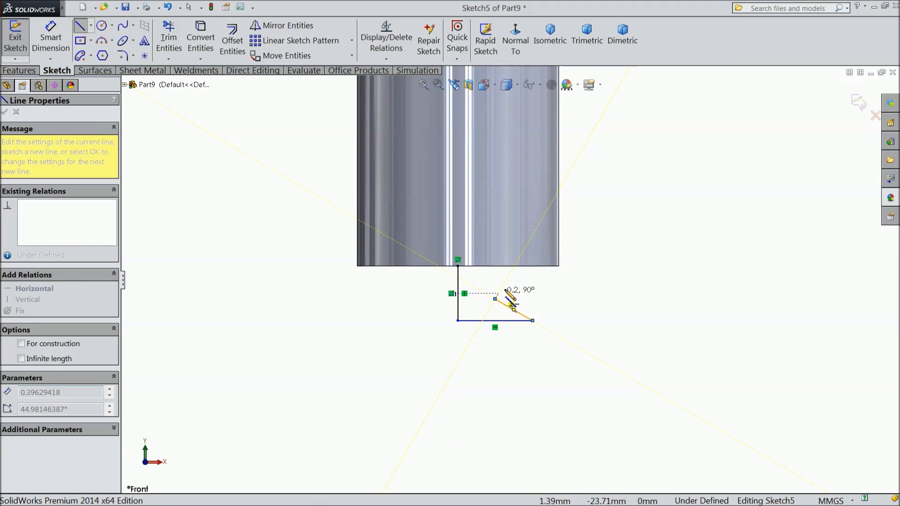
click(533, 282)
click(533, 266)
click(458, 265)
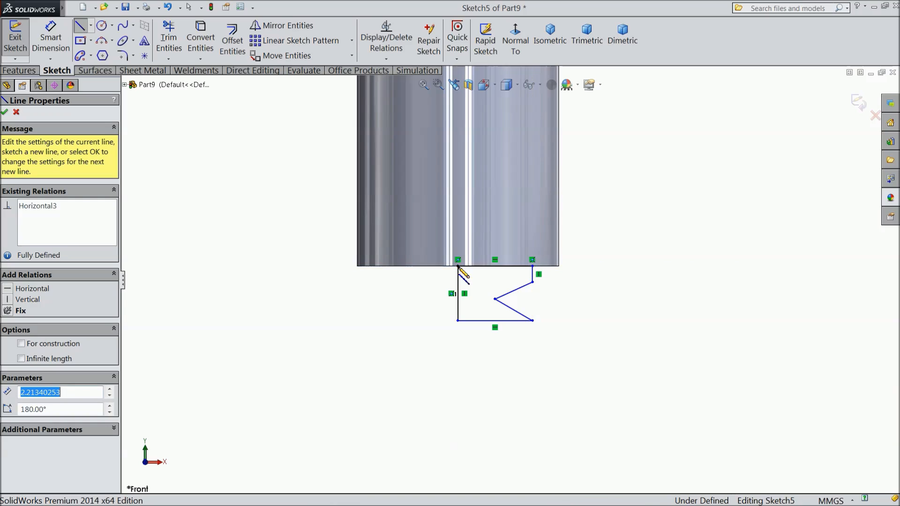
scroll(516, 285, down, 5)
right_click(633, 311)
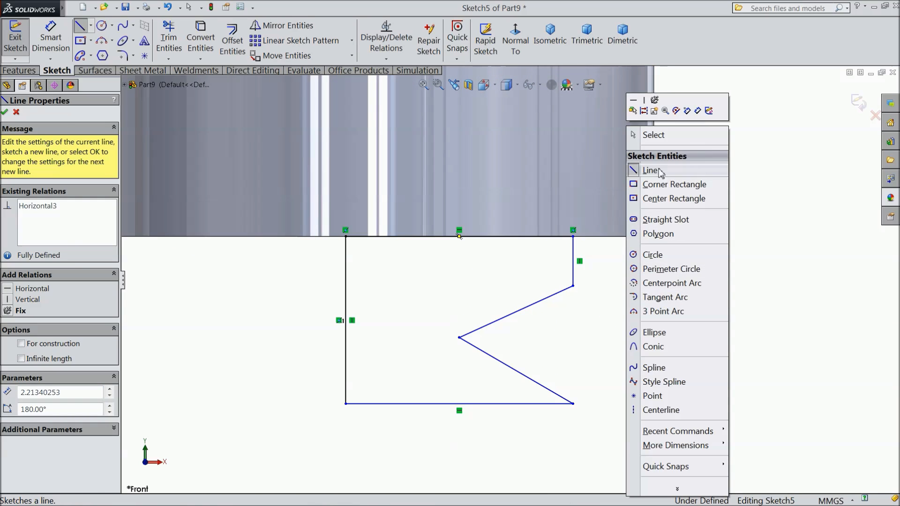
click(654, 135)
Step: Dimension the profile's lower horizontal line to 2.5 mm
click(51, 39)
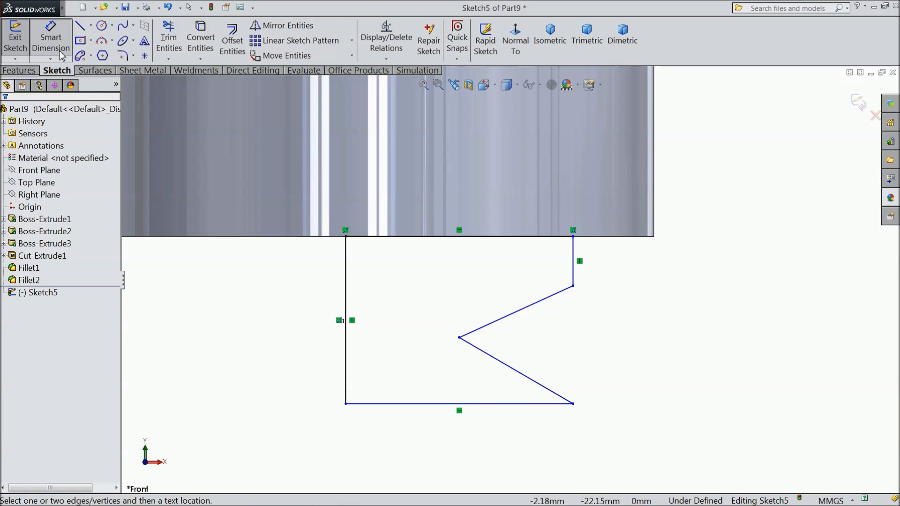
click(473, 403)
click(458, 447)
text(2.5)
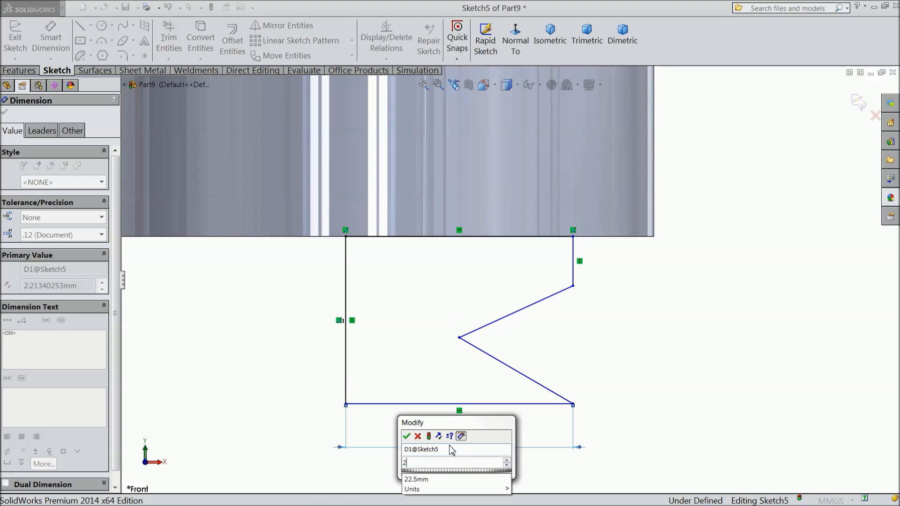
click(407, 436)
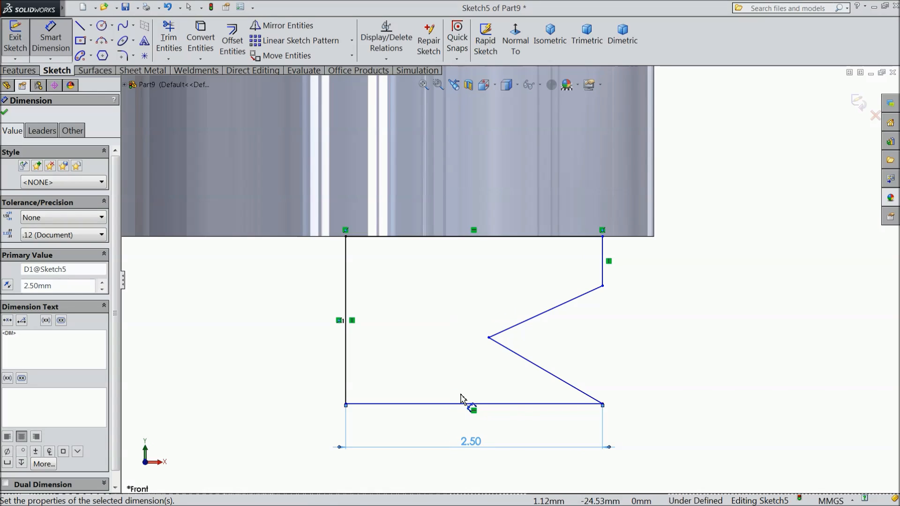
Step: Dimension the short vertical line above the V-notch to 0.2 mm
click(603, 273)
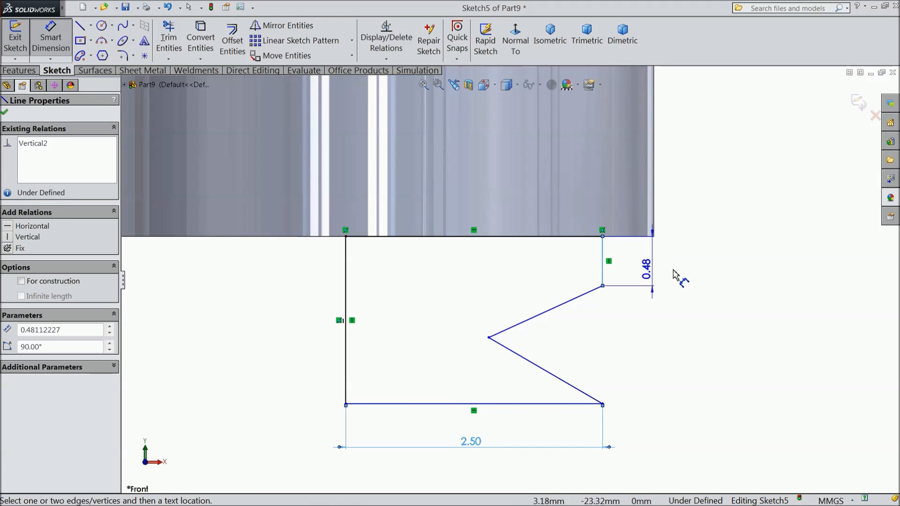
click(712, 276)
text(0.2)
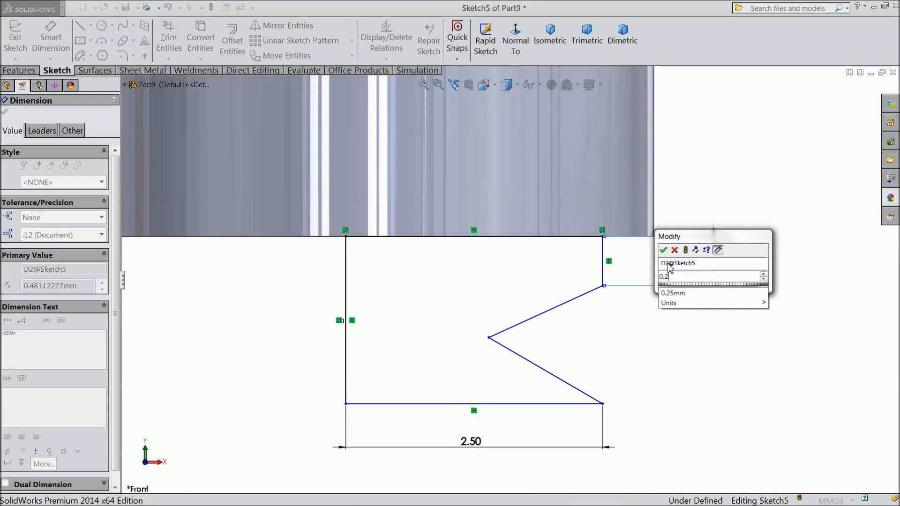
click(662, 250)
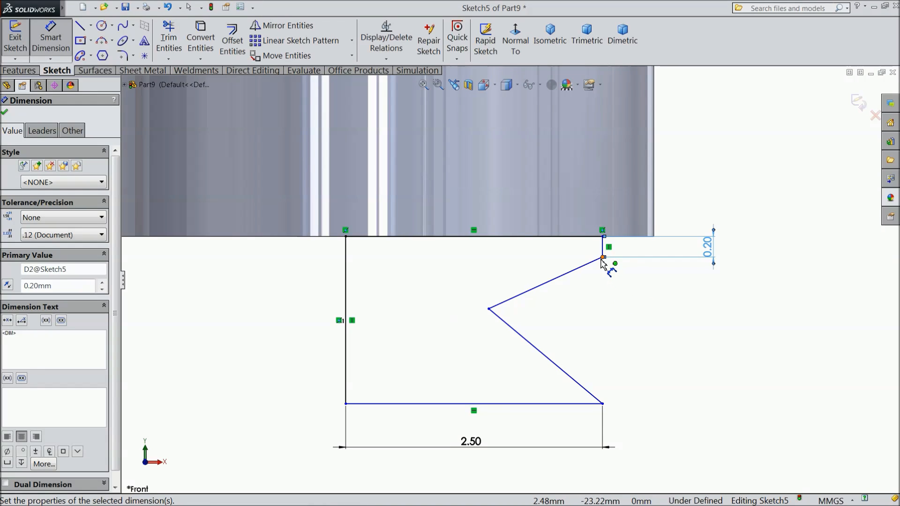
Step: Dimension the V-notch's opening between its two outer endpoints to 1 mm
click(603, 257)
click(603, 404)
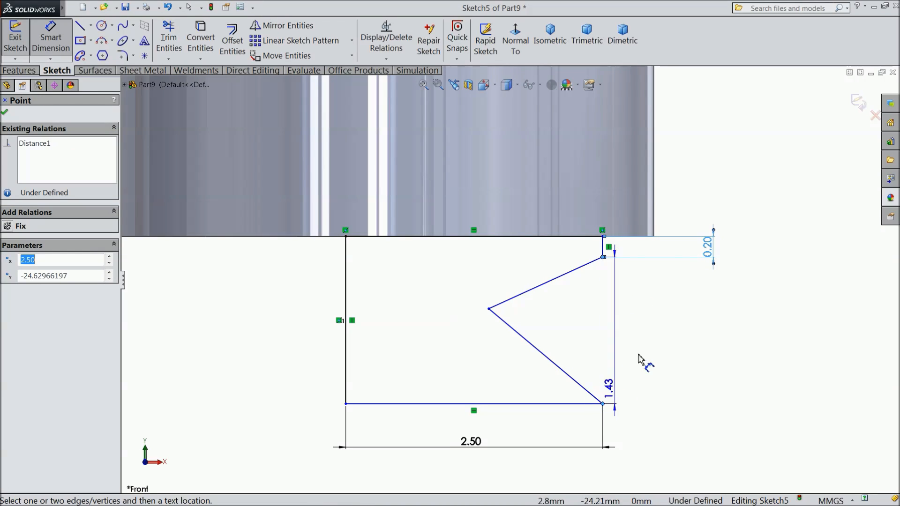
click(709, 323)
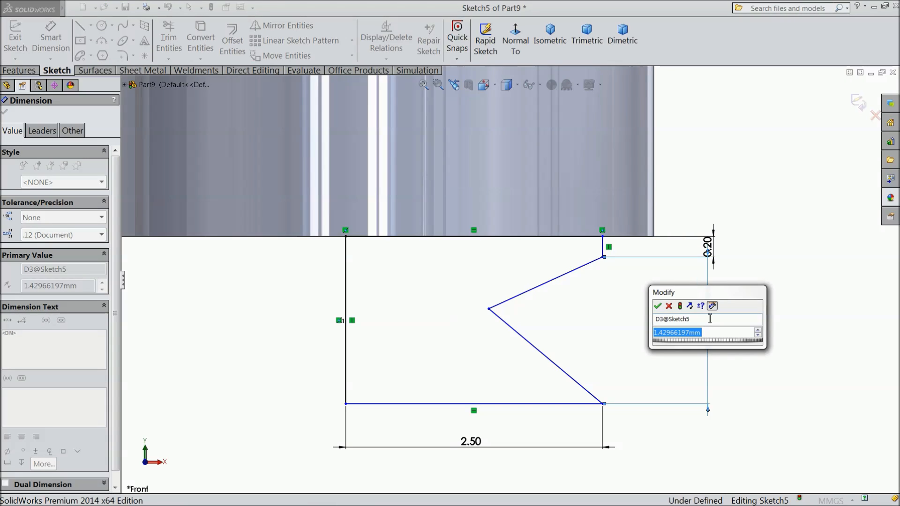
text(1)
click(657, 306)
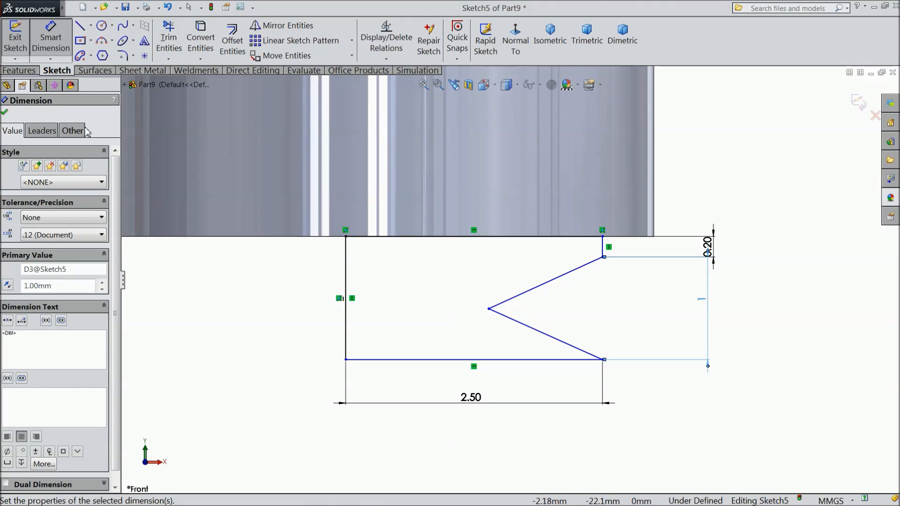
Step: Add an equal-length relation between the two slanted lines of the V-notch
click(49, 41)
click(545, 286)
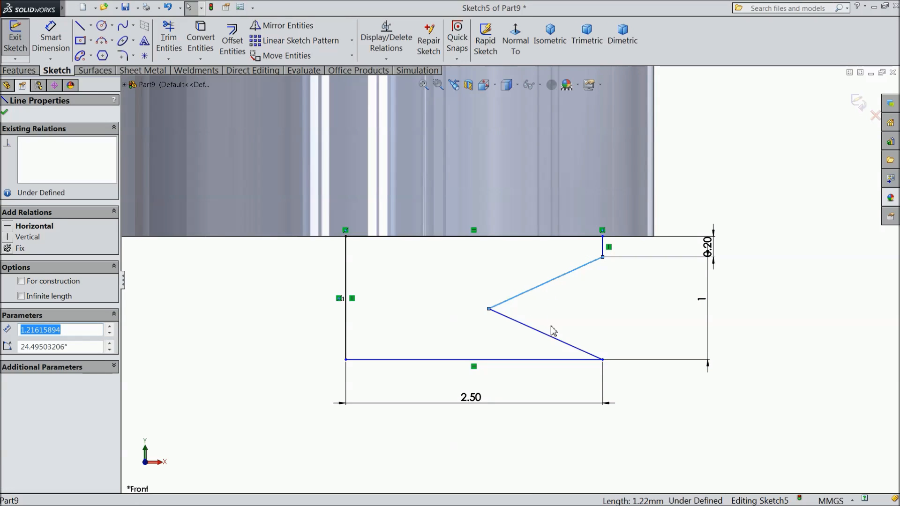
ctrl+click(553, 341)
click(630, 300)
Step: Dimension the angle between the V-notch's slanted lines to 60° and end the dimensioning
click(51, 41)
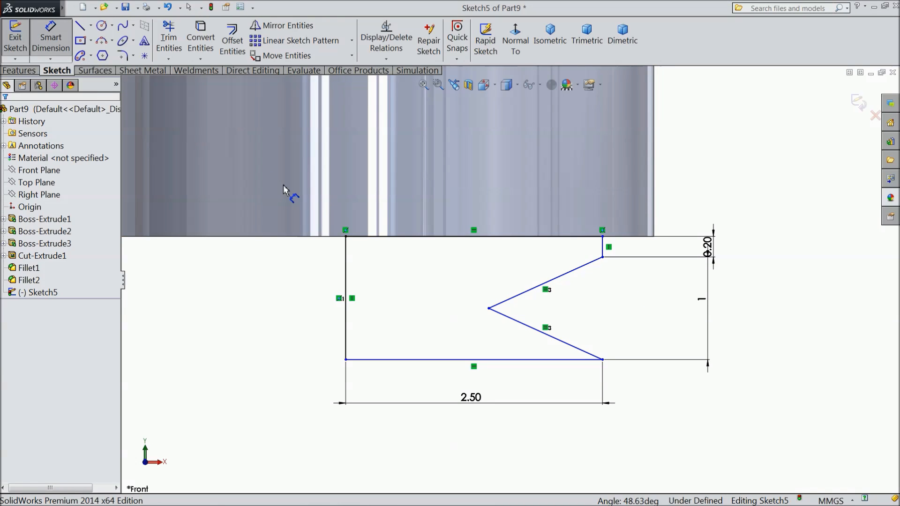
click(527, 300)
click(539, 331)
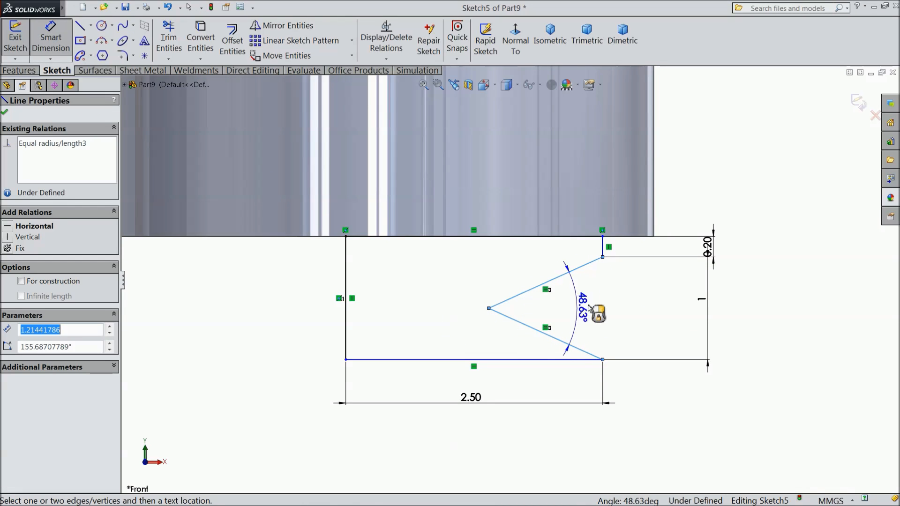
click(743, 312)
text(60)
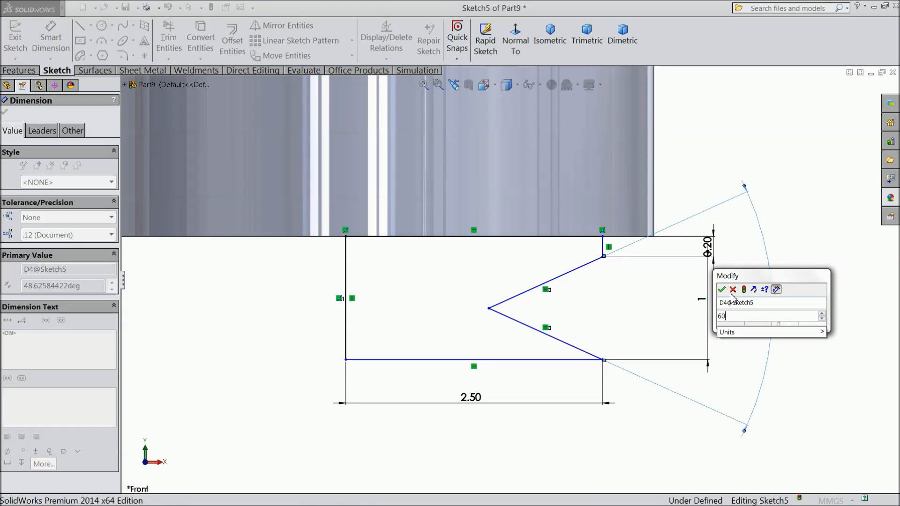
click(722, 291)
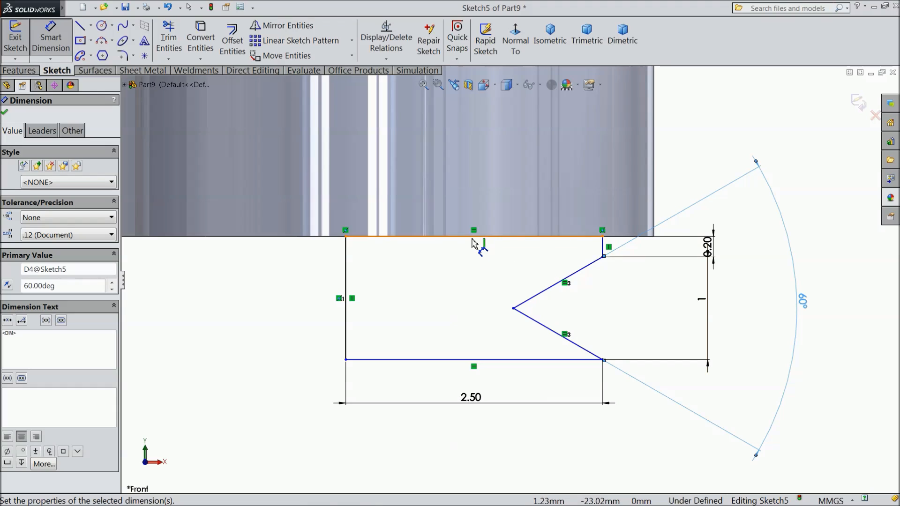
click(5, 114)
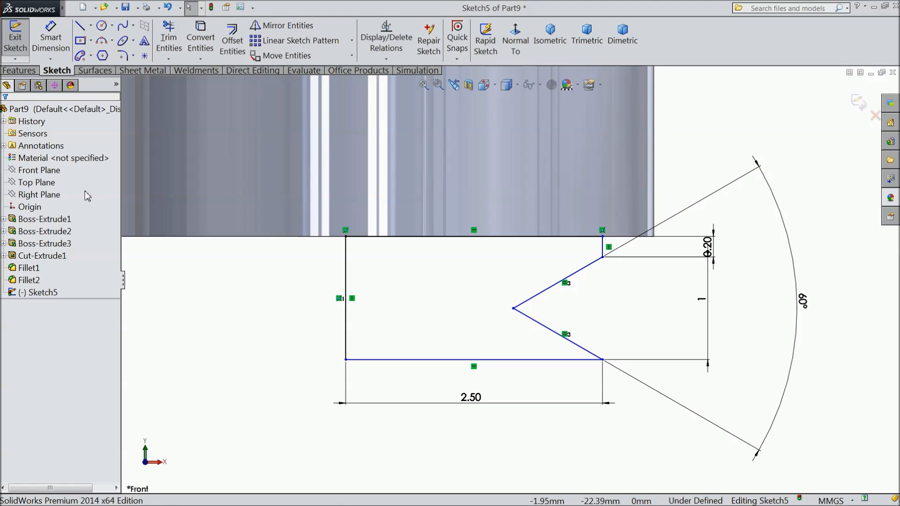
Step: Revolve the V-notched profile 360° about its vertical centre line, merged with the screw body
click(19, 71)
click(62, 40)
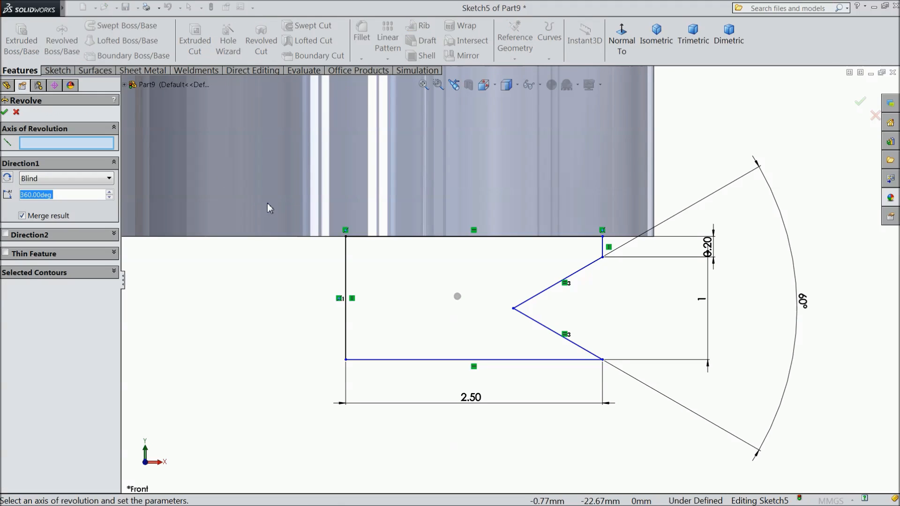
click(346, 290)
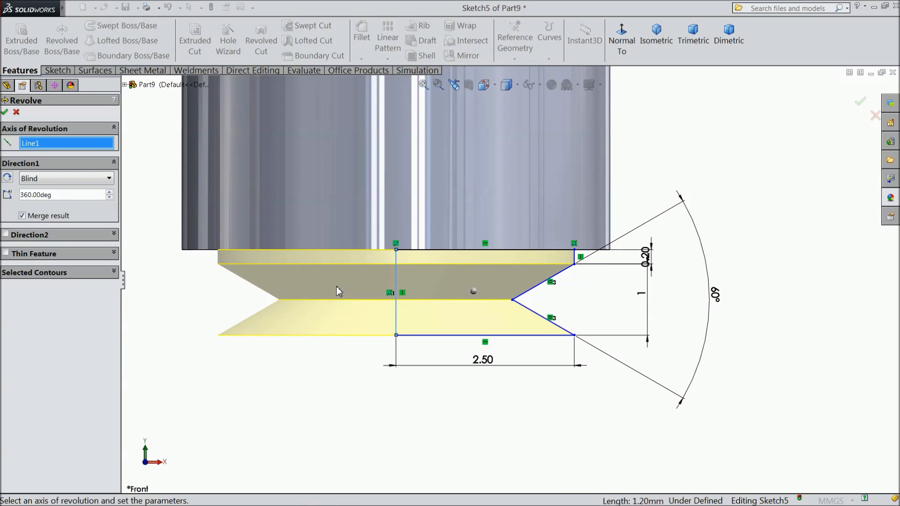
middle_drag(336, 324, 275, 310)
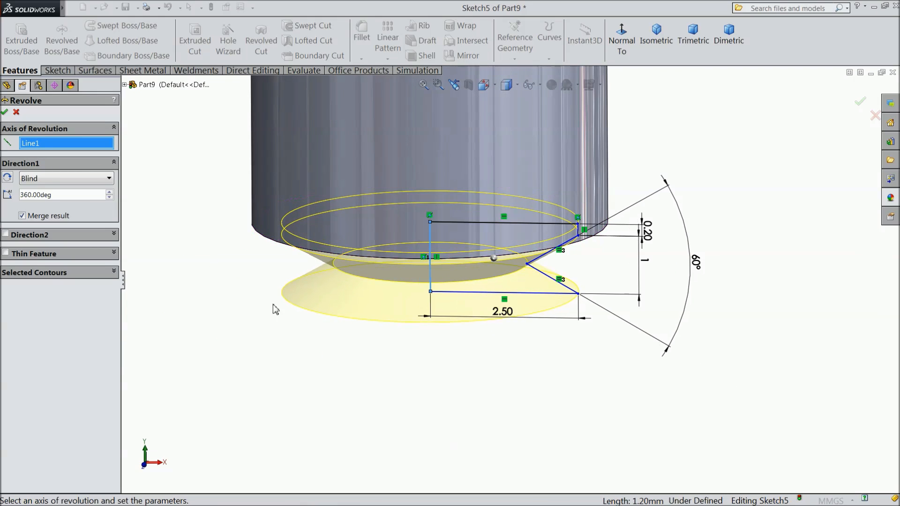
click(5, 113)
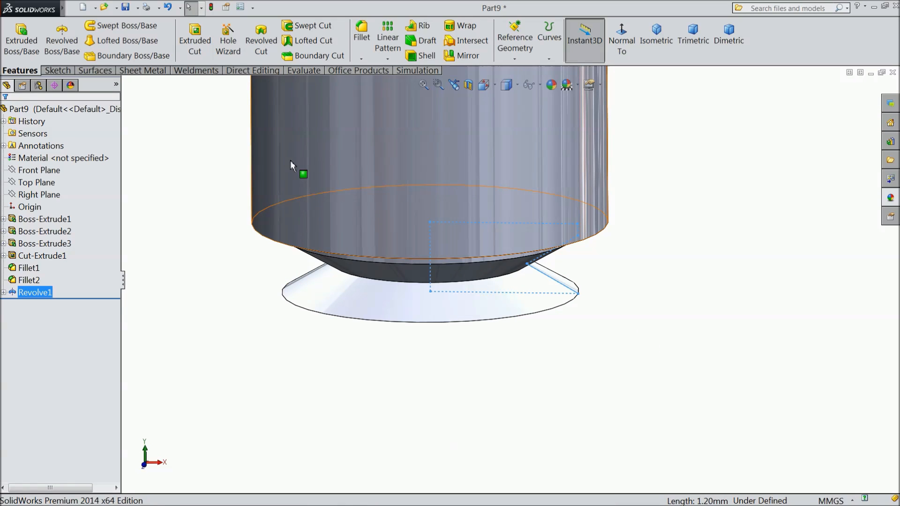
Step: Create a reference axis through the cylindrical face of the screw's shank
click(387, 58)
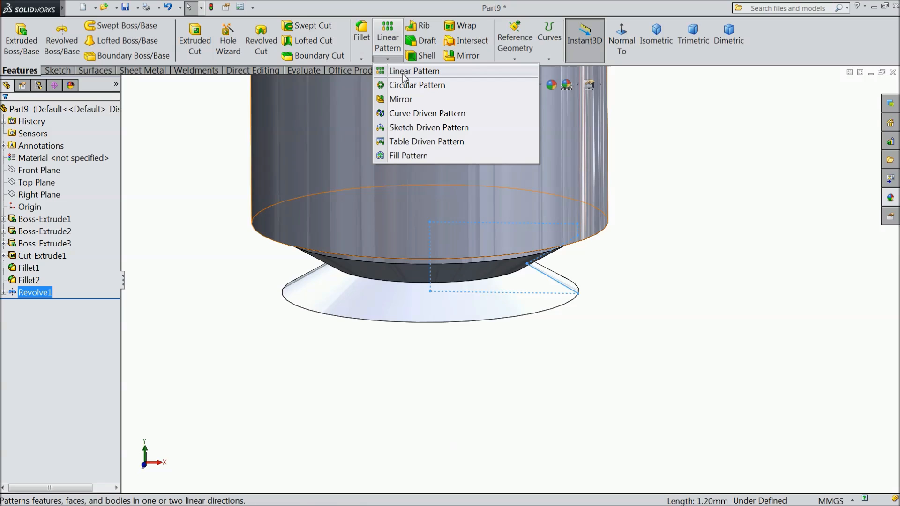
click(515, 59)
click(515, 58)
click(515, 59)
click(520, 85)
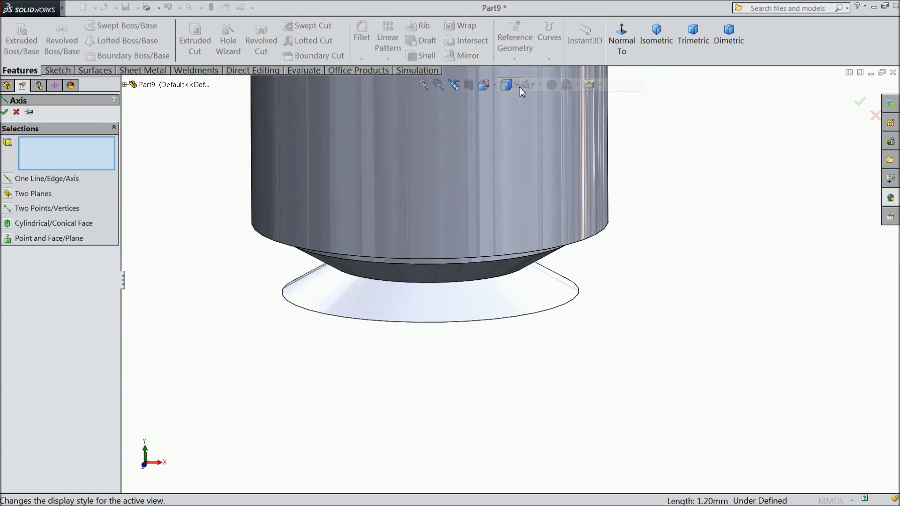
click(414, 157)
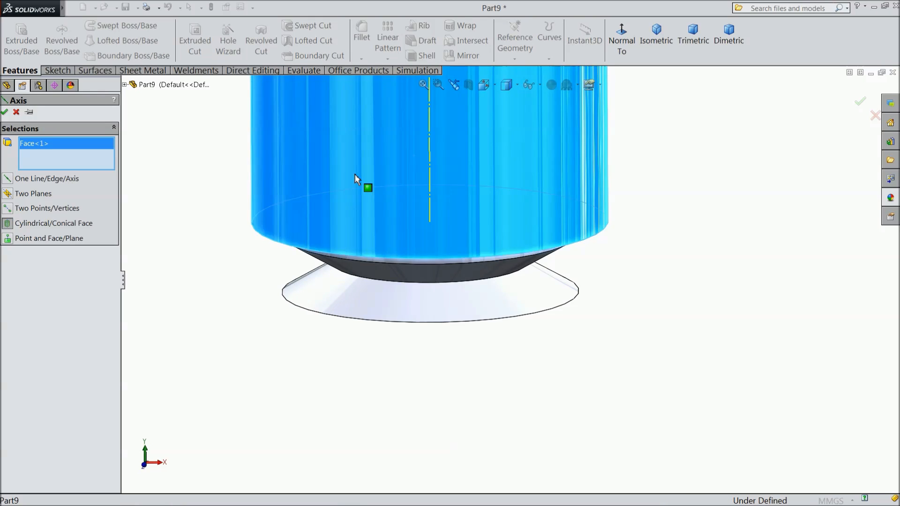
scroll(366, 187, up, 5)
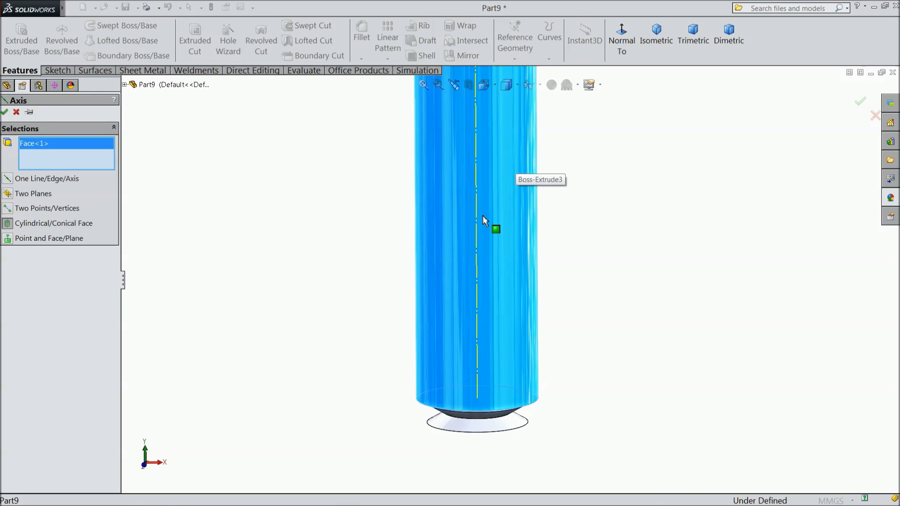
click(5, 113)
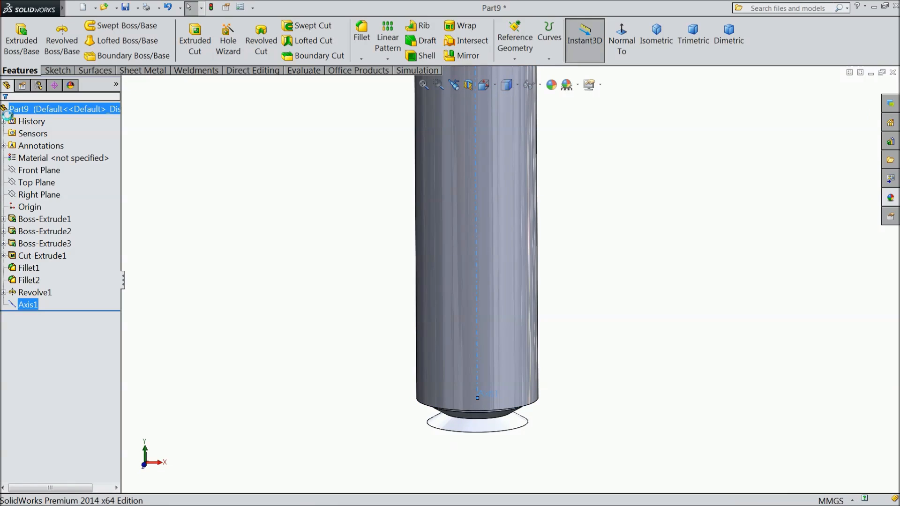
Step: Linear-pattern the revolved thread section along the shank axis, away from the head, with 1.2 mm spacing and 9 instances
click(388, 58)
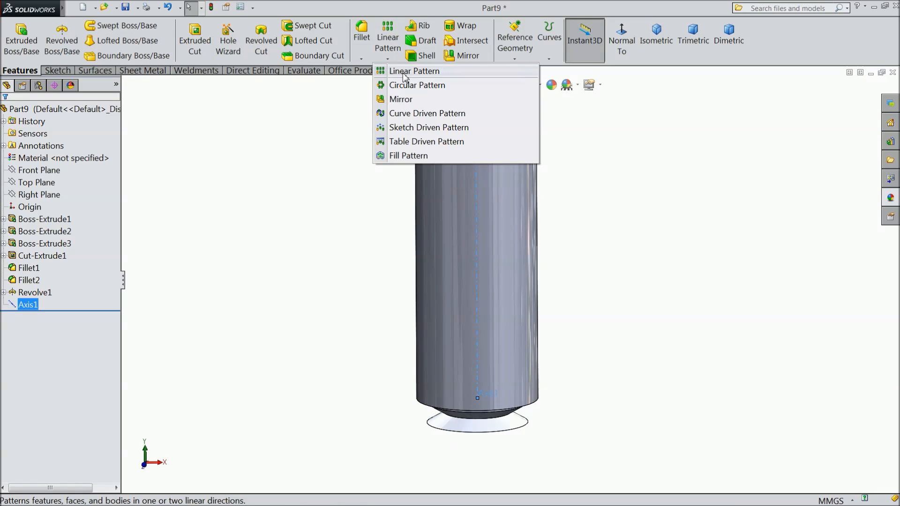
click(410, 125)
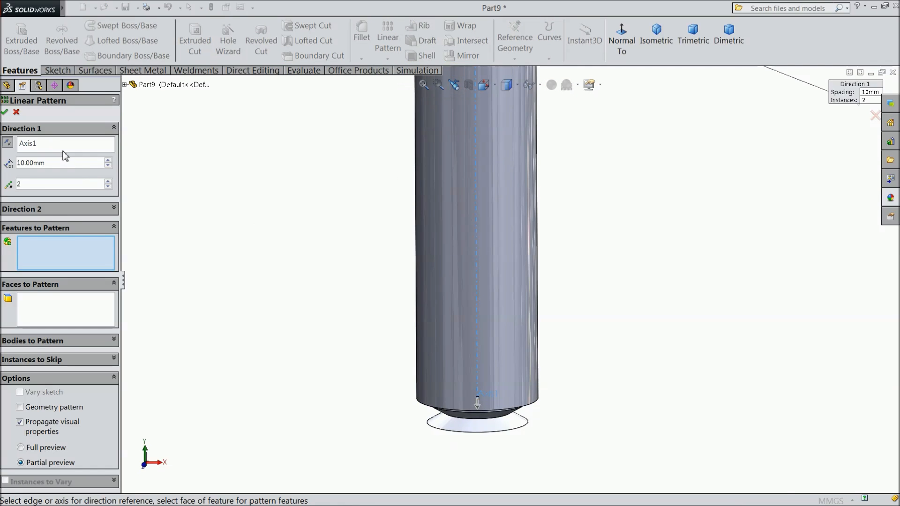
click(125, 85)
click(165, 269)
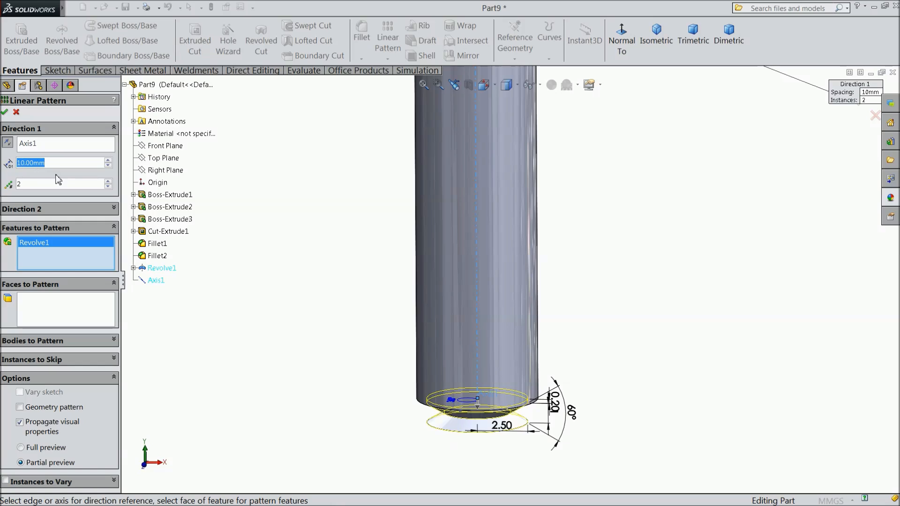
text(1.2)
key(Return)
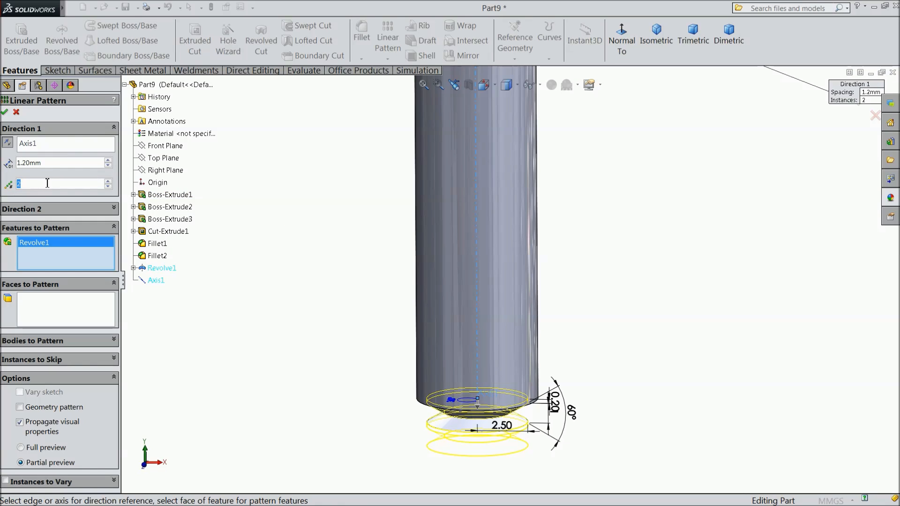
key(Return)
scroll(253, 253, up, 5)
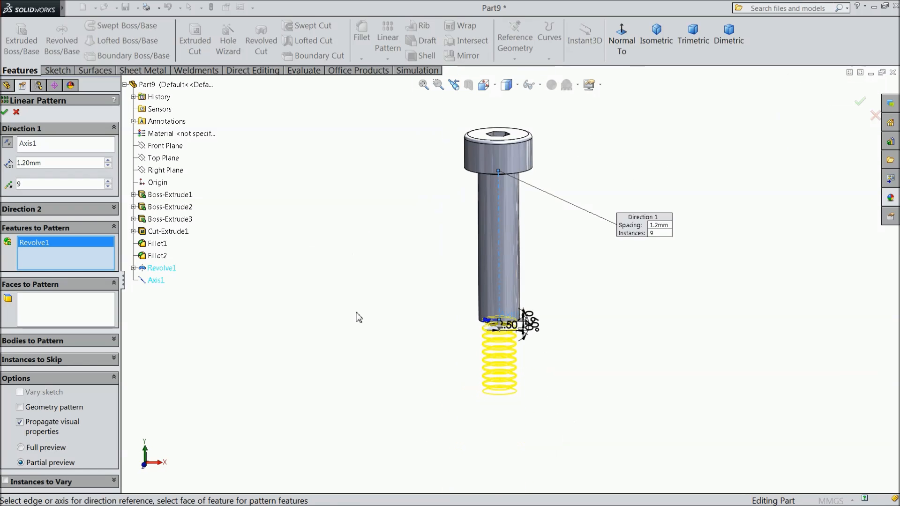
scroll(501, 347, down, 3)
scroll(524, 342, down, 3)
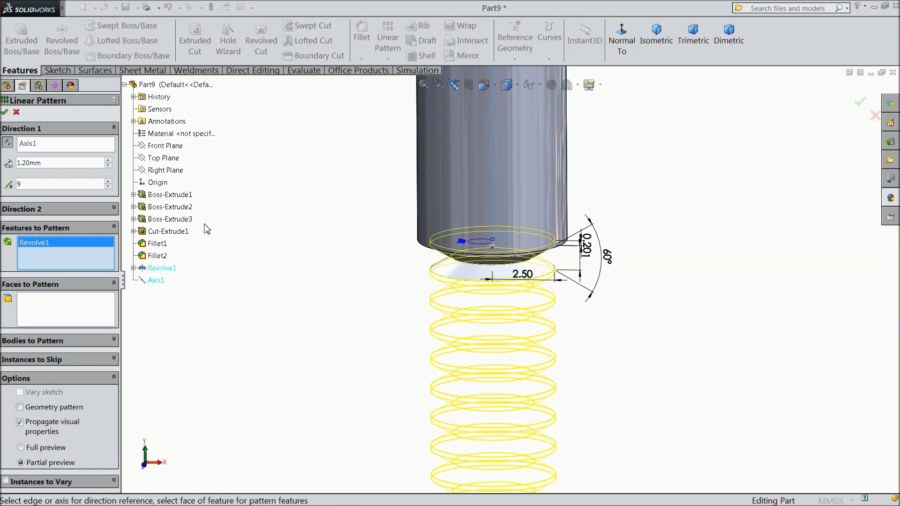
click(5, 113)
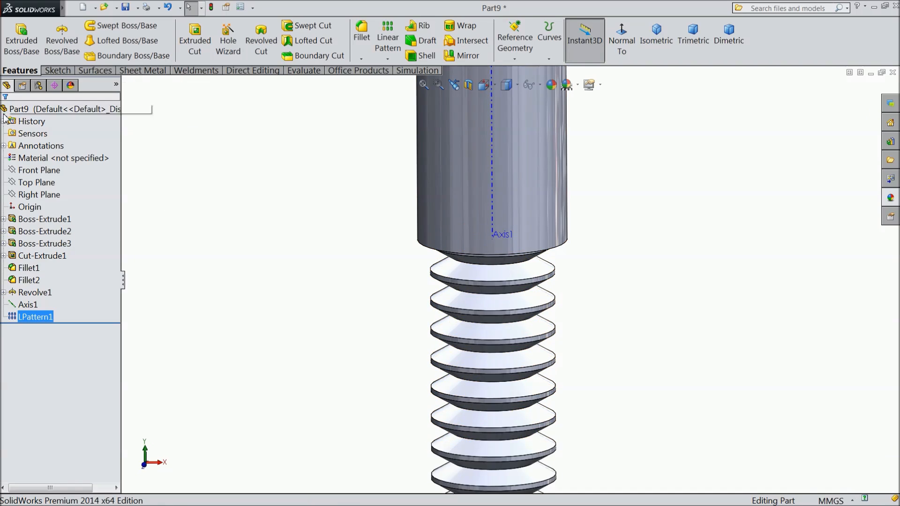
Step: Hide the reference axis running through the shank
key(z)
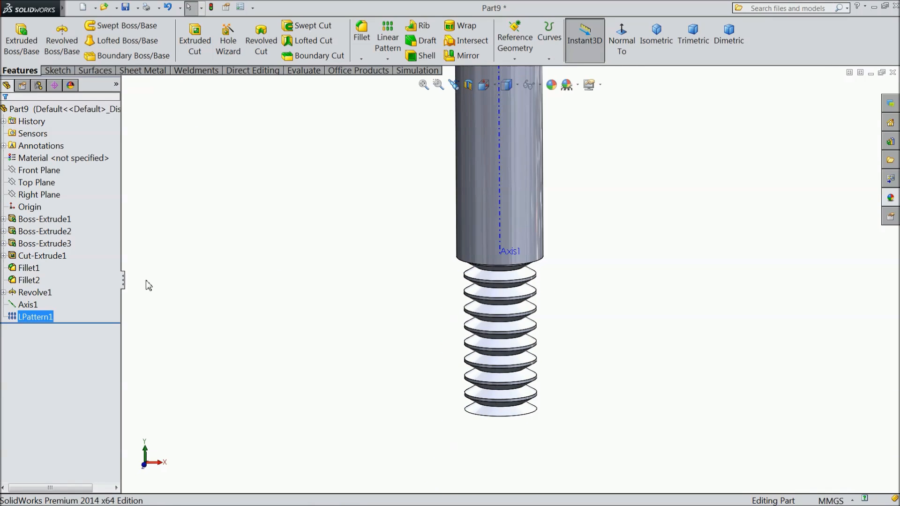
click(28, 306)
click(34, 291)
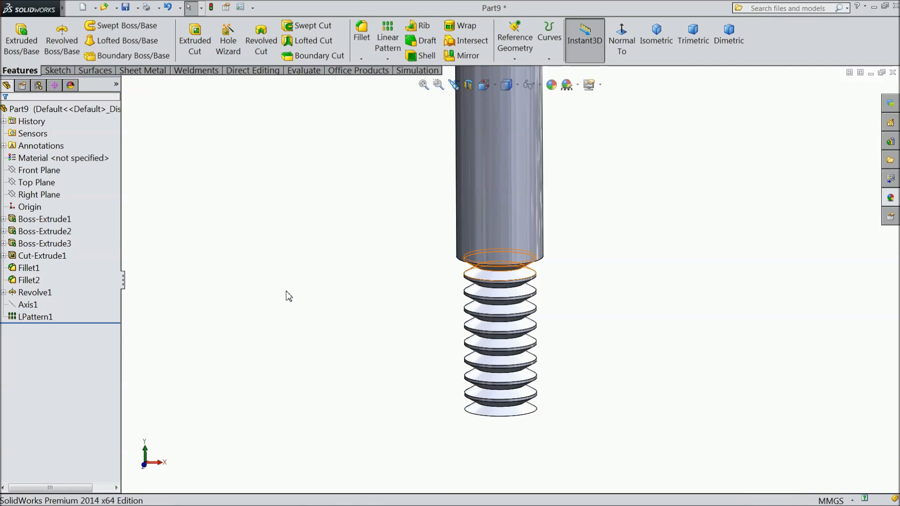
Step: Start a new sketch on the Front Plane and view it face-on at the threaded end
key(z)
middle_drag(483, 238, 534, 301)
scroll(559, 261, up, 1)
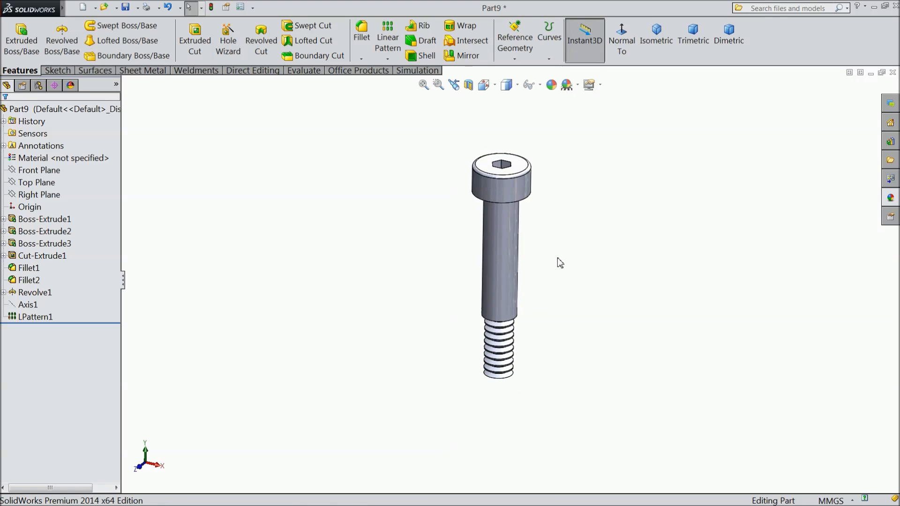
scroll(560, 259, down, 3)
scroll(522, 191, down, 2)
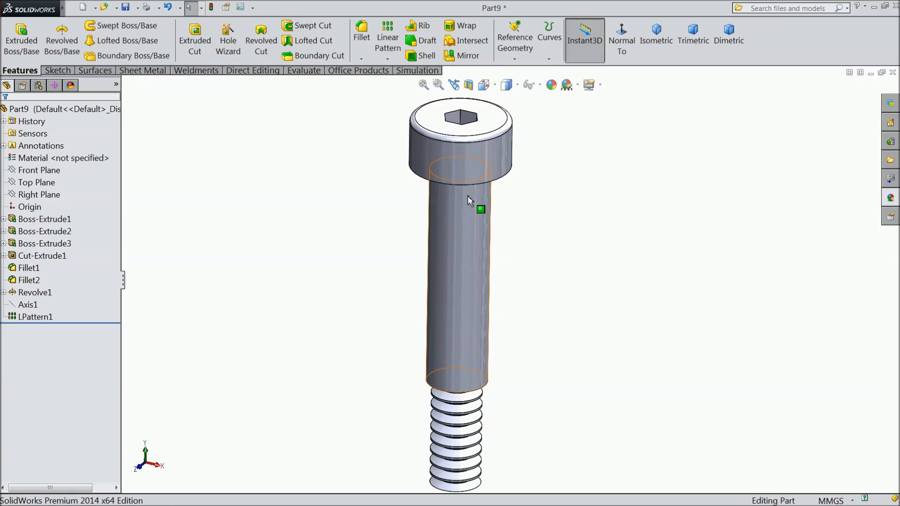
click(47, 171)
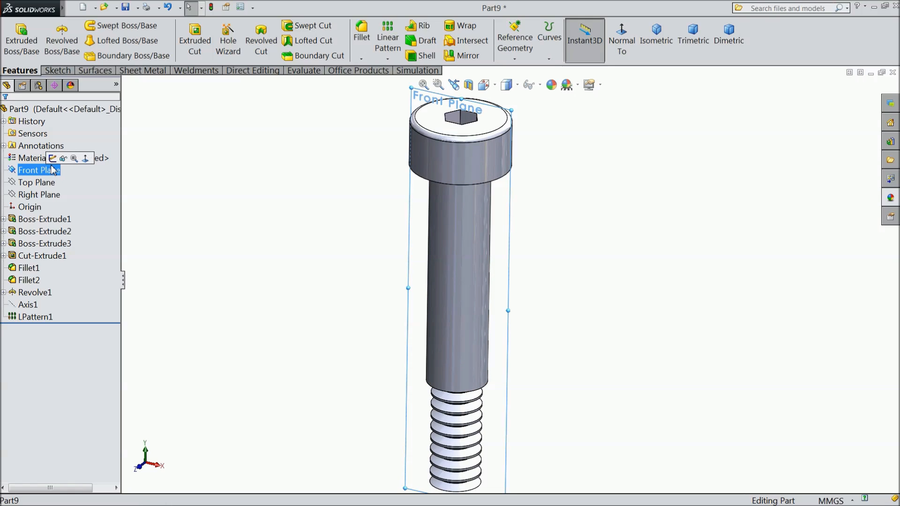
click(52, 158)
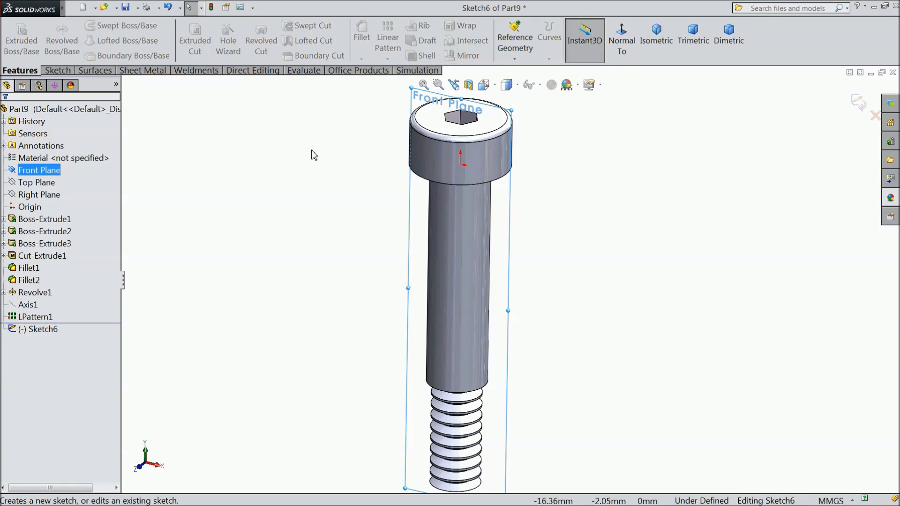
click(622, 47)
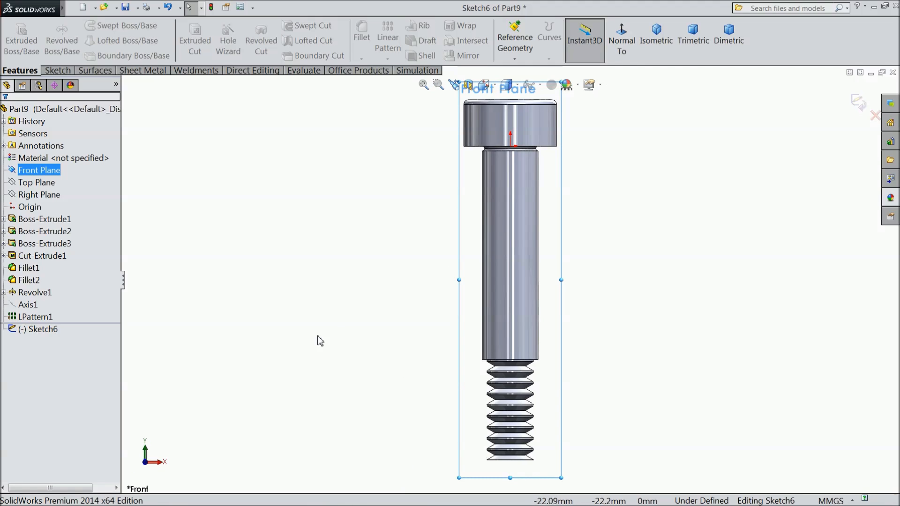
scroll(589, 365, down, 2)
scroll(534, 367, up, 2)
scroll(501, 380, down, 3)
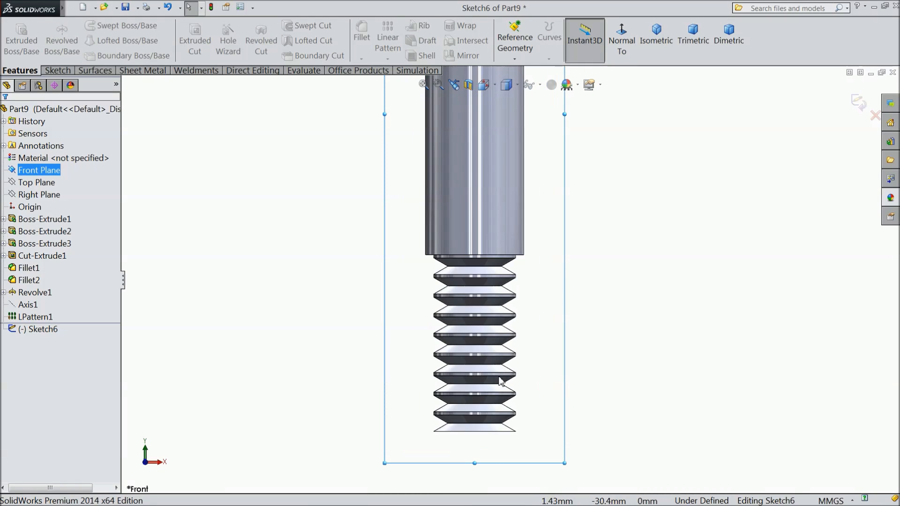
scroll(500, 380, down, 2)
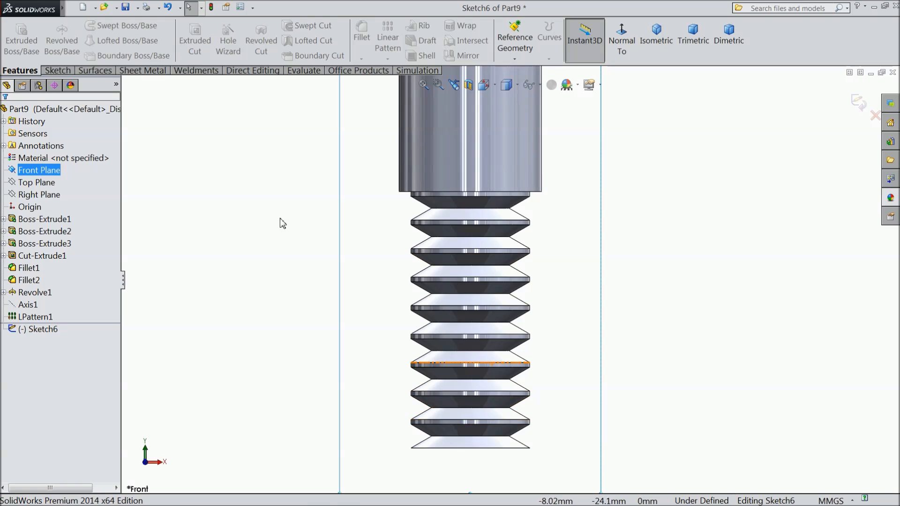
Step: Sketch a corner rectangle about 6.6 mm wide and 9.3 mm high over the thread, starting at the shank's lower-left corner
click(57, 70)
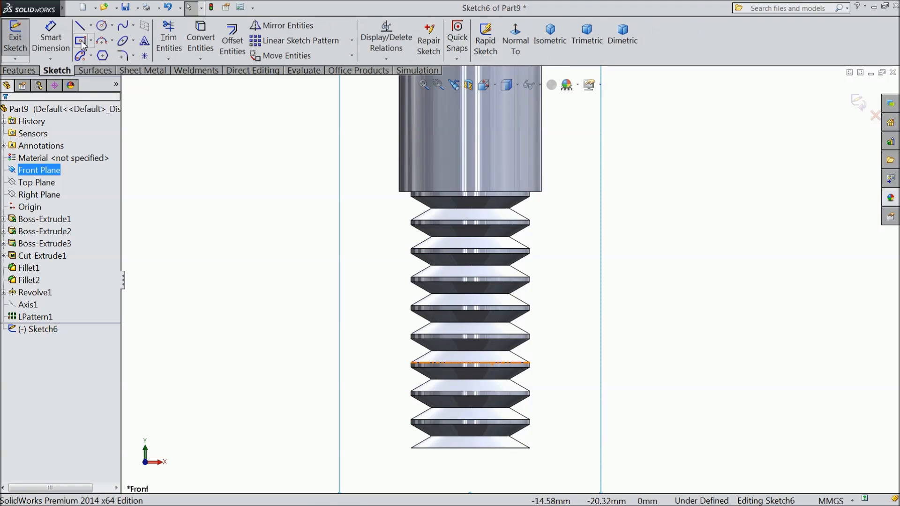
click(92, 42)
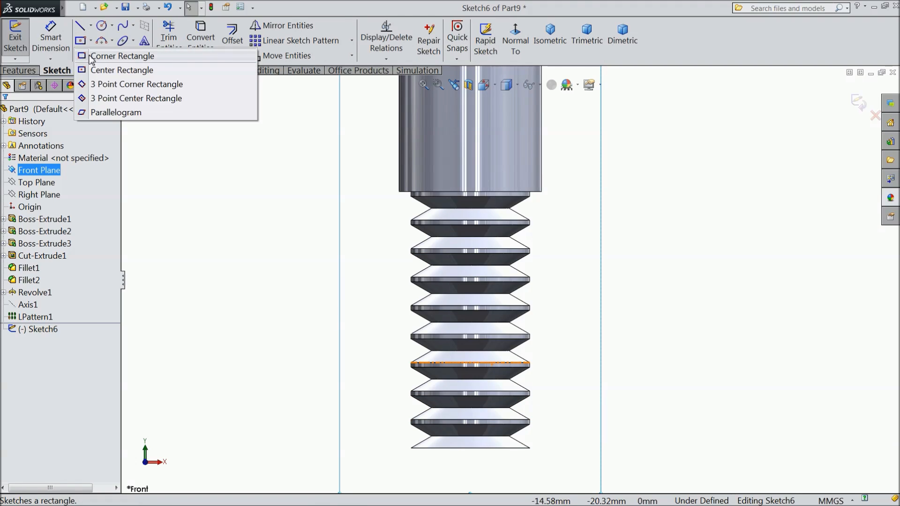
click(96, 54)
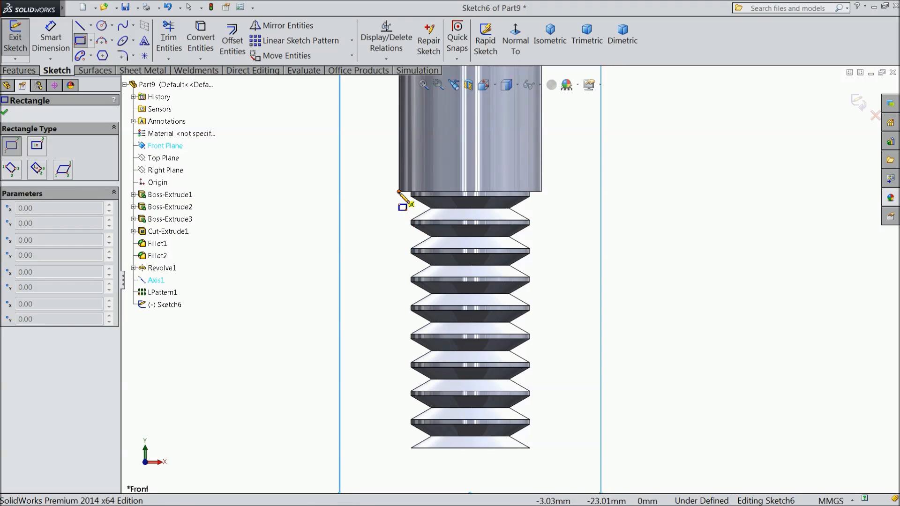
click(399, 192)
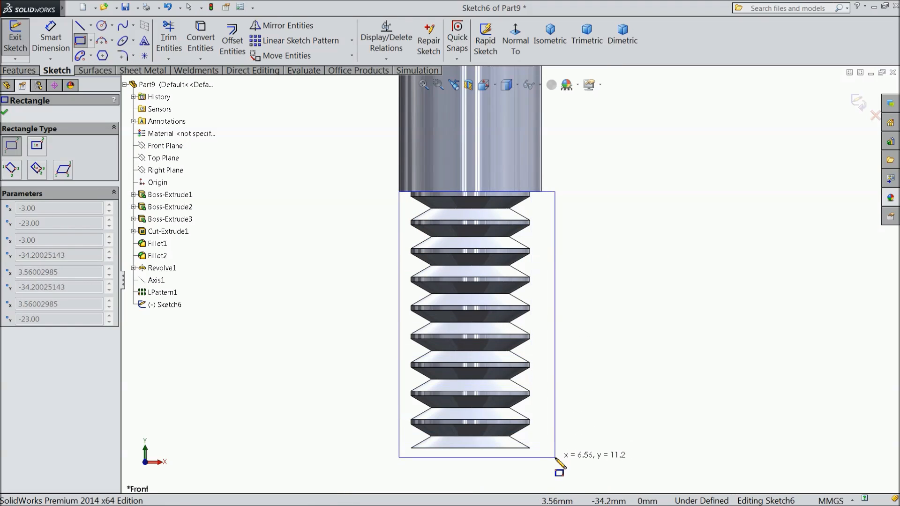
click(556, 412)
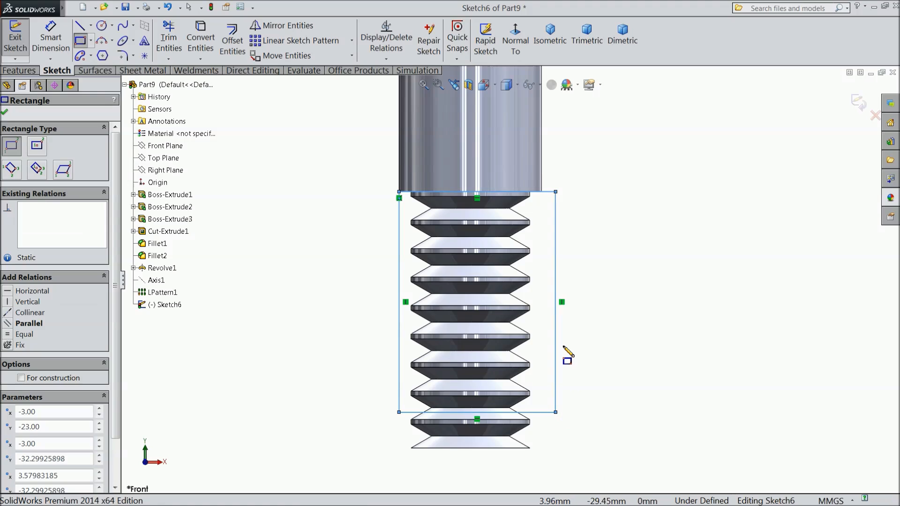
right_click(594, 268)
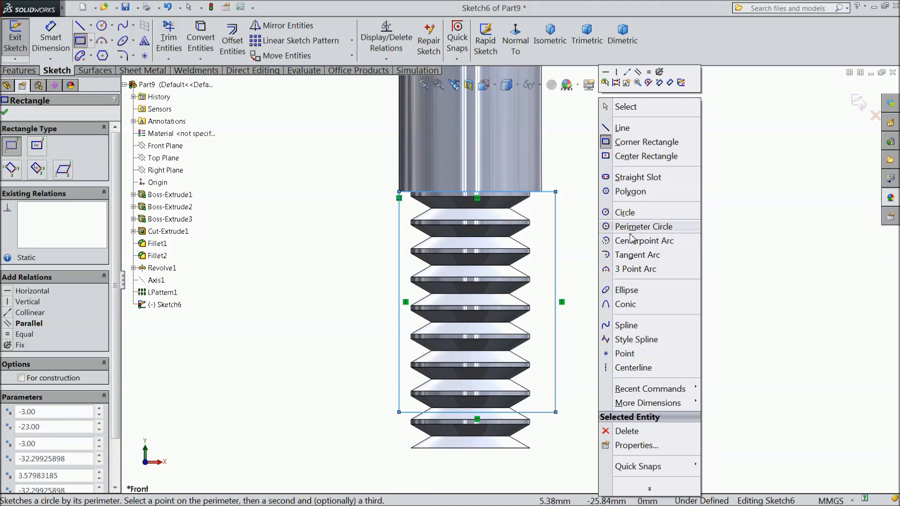
click(622, 105)
Step: Make the rectangle's free vertical side collinear with the shank's silhouette edge
scroll(548, 184, down, 2)
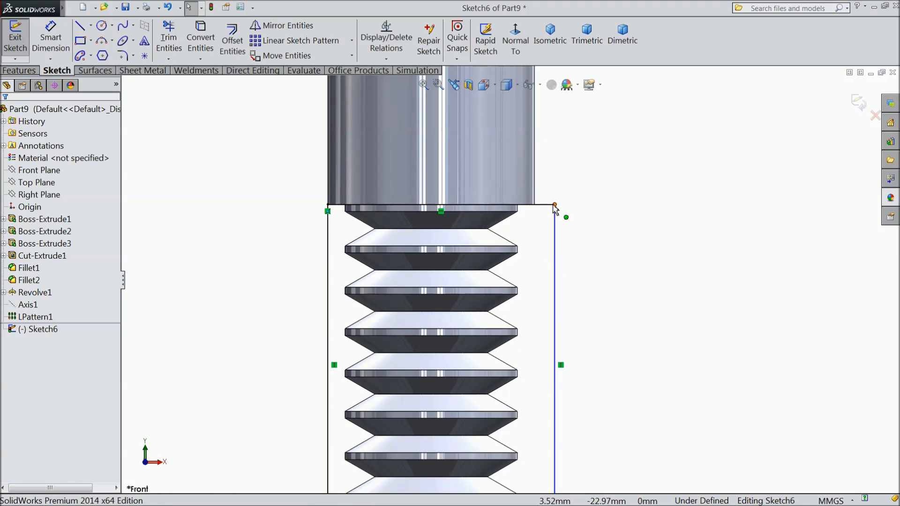
click(555, 220)
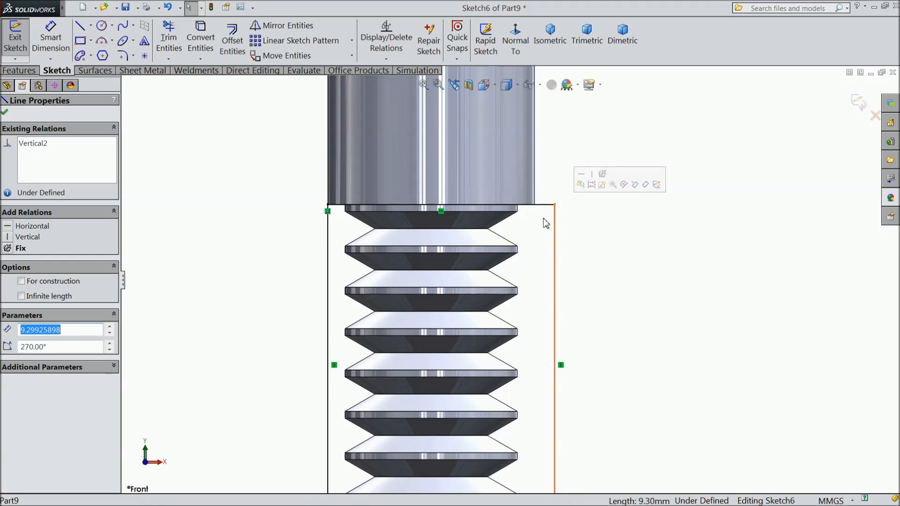
ctrl+click(533, 197)
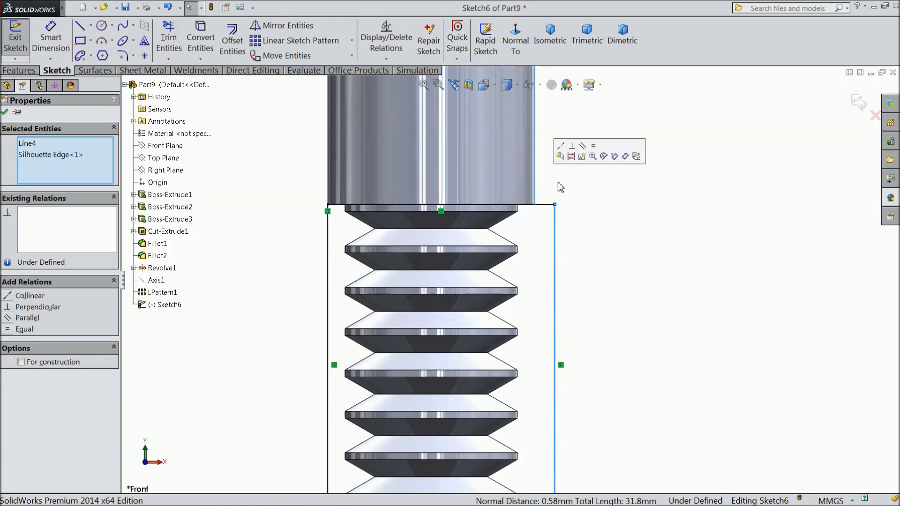
click(561, 146)
scroll(502, 264, up, 4)
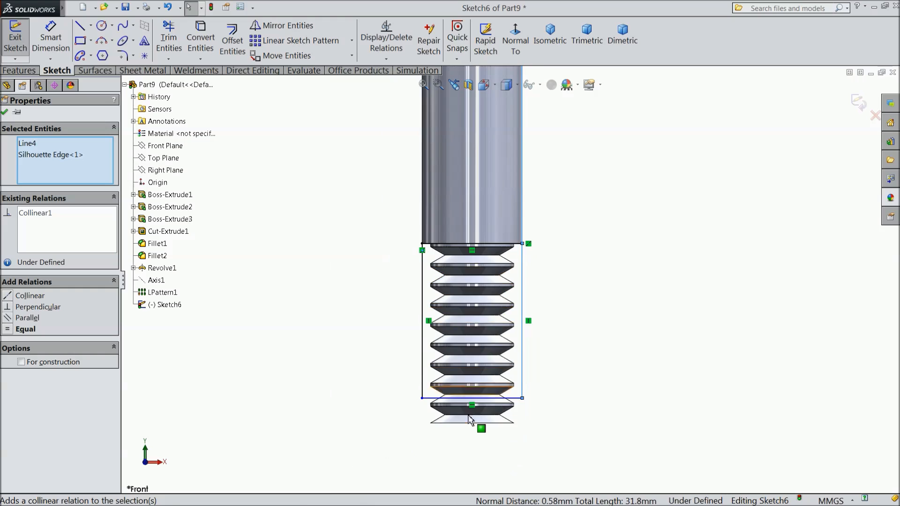
Step: Dimension the rectangle's vertical side over the thread and set it to 10 mm
scroll(470, 412, down, 4)
click(50, 38)
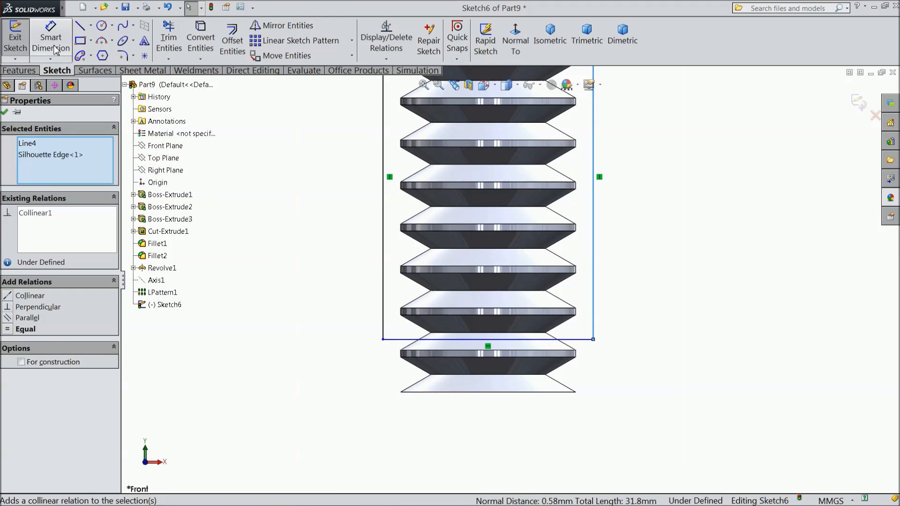
click(594, 220)
click(632, 201)
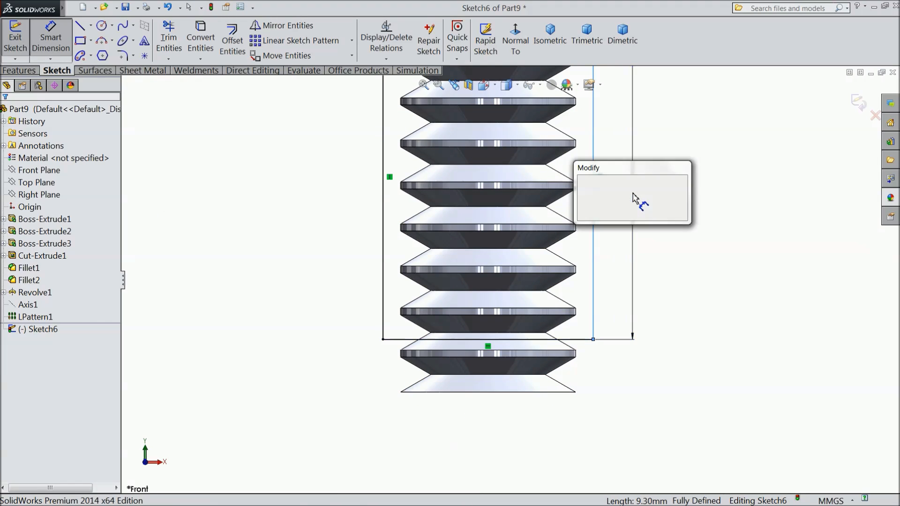
text(10)
click(582, 184)
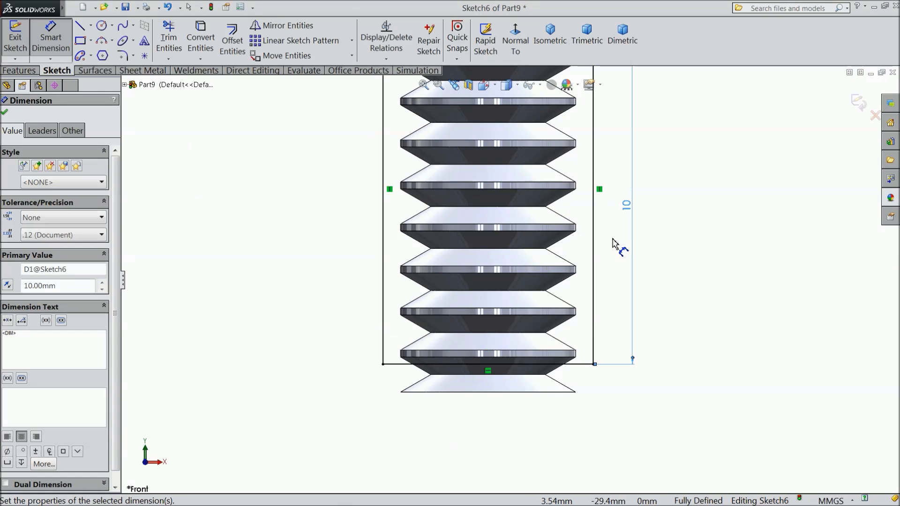
key(z)
scroll(592, 228, down, 2)
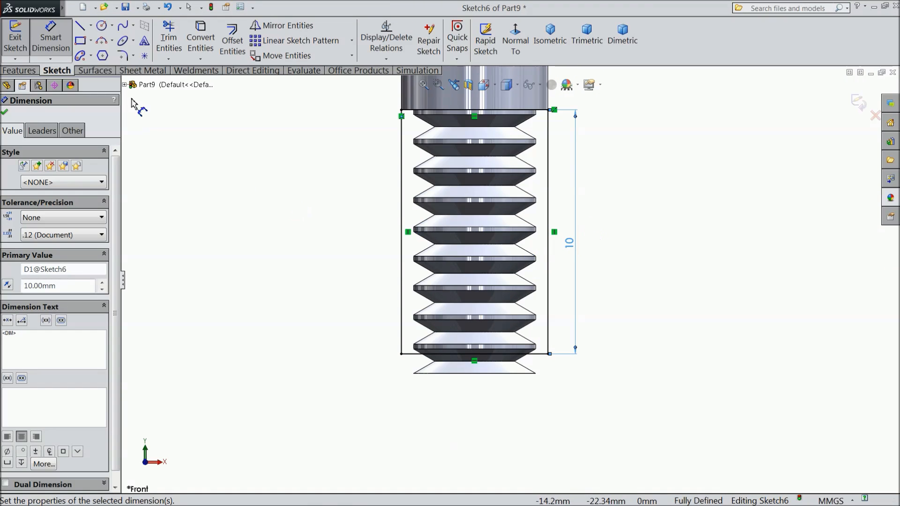
Step: Sketch a second corner rectangle about 6 mm wide and 1.4 mm high directly below the first, starting at its lower-left corner
click(80, 41)
scroll(496, 393, down, 3)
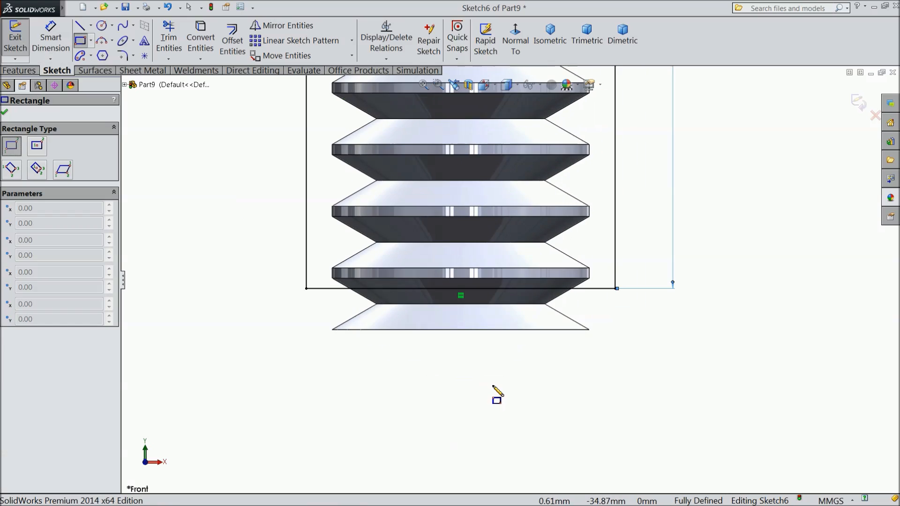
click(307, 288)
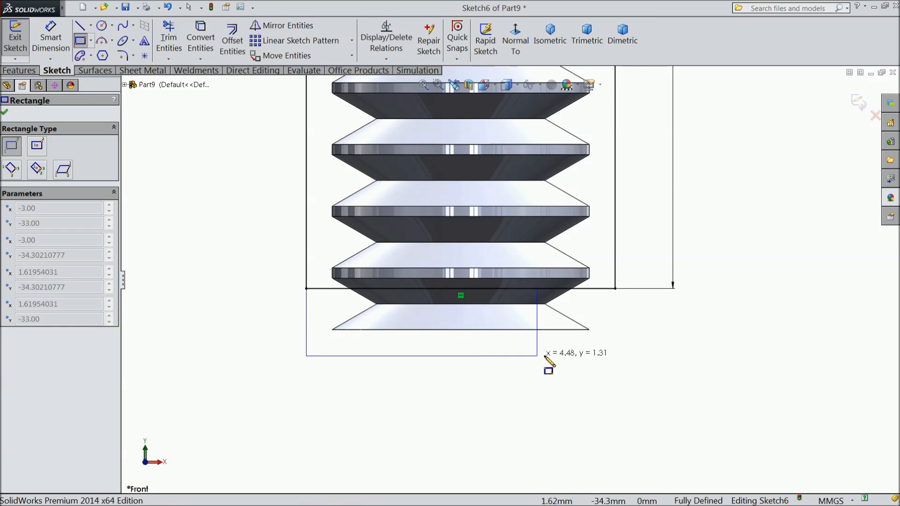
click(616, 362)
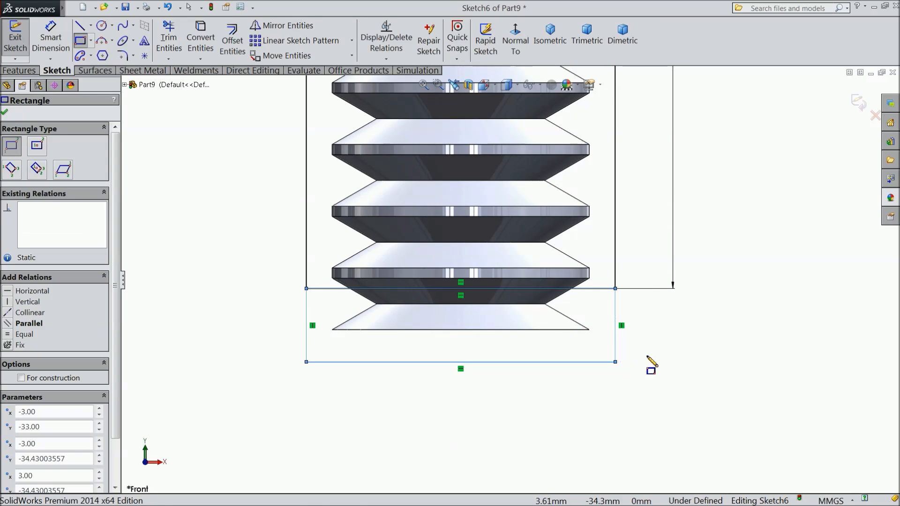
right_click(666, 342)
click(691, 107)
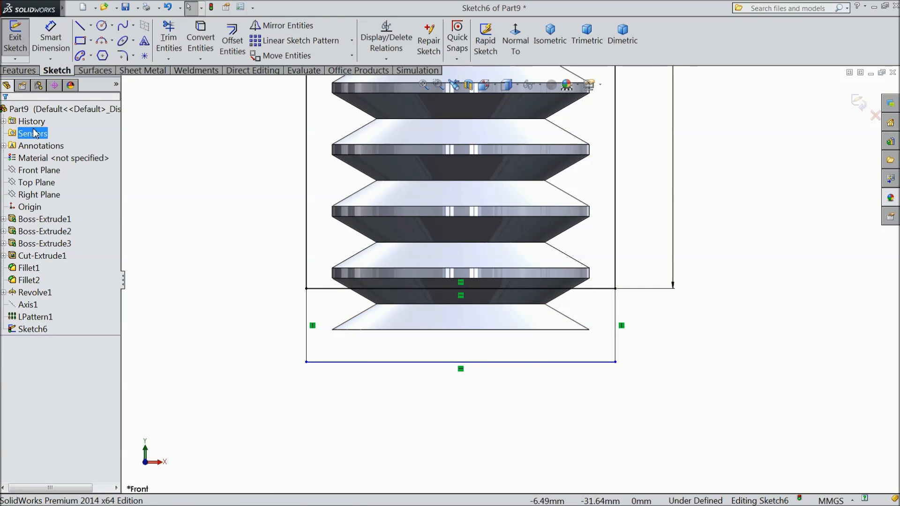
Step: Cut off the excess thread end by extruding the lower rectangle's region 12.5 mm with a Mid Plane cut
click(25, 72)
click(194, 42)
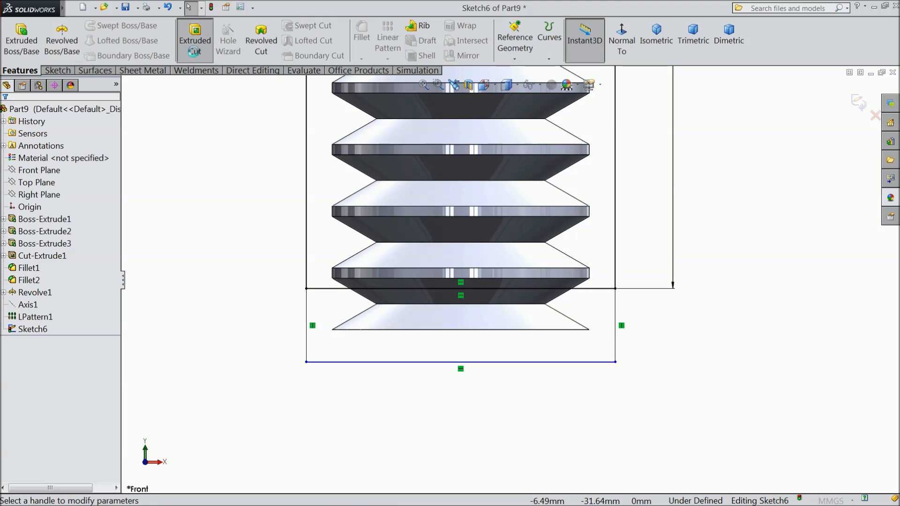
click(330, 350)
key(z)
middle_drag(267, 303, 328, 346)
scroll(379, 276, down, 3)
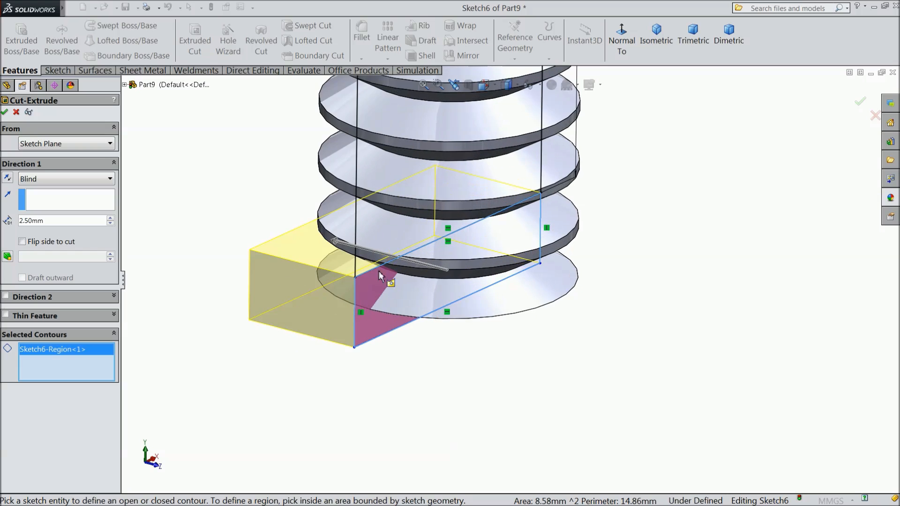
click(86, 181)
click(36, 270)
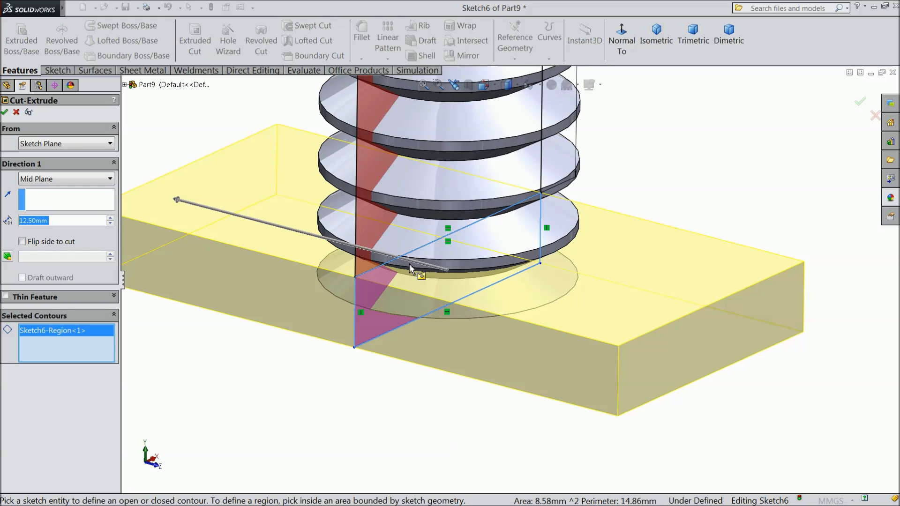
click(4, 113)
click(271, 268)
scroll(272, 268, up, 4)
middle_drag(307, 298, 309, 267)
scroll(541, 198, down, 4)
scroll(482, 214, up, 4)
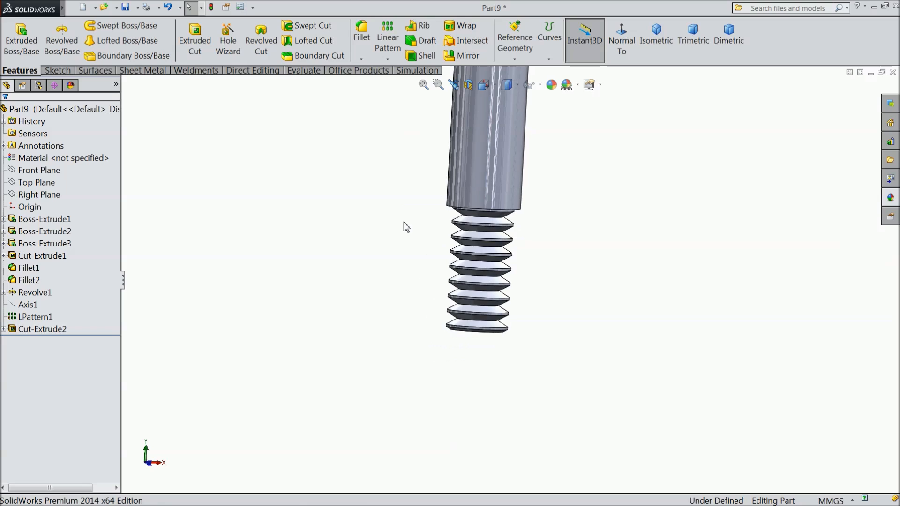
Step: Assign the AISI 1020 steel material to the screw part
click(55, 159)
right_click(55, 159)
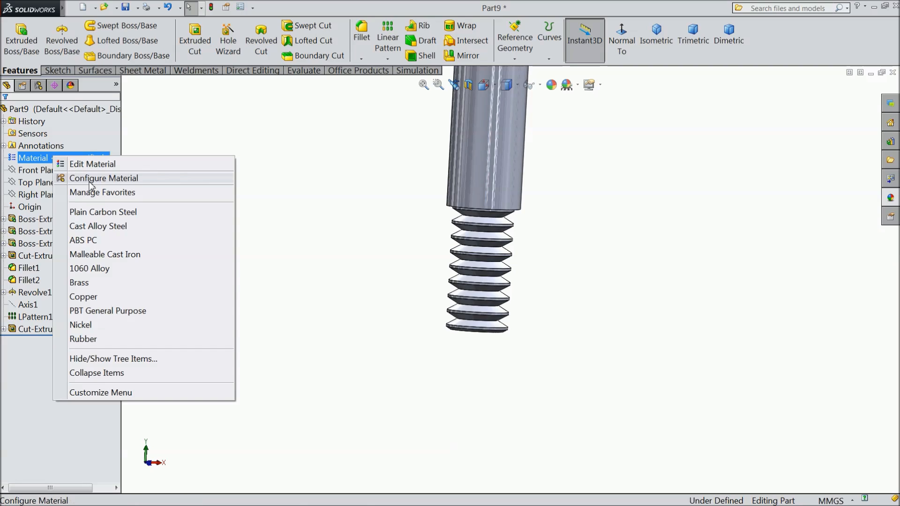
click(111, 164)
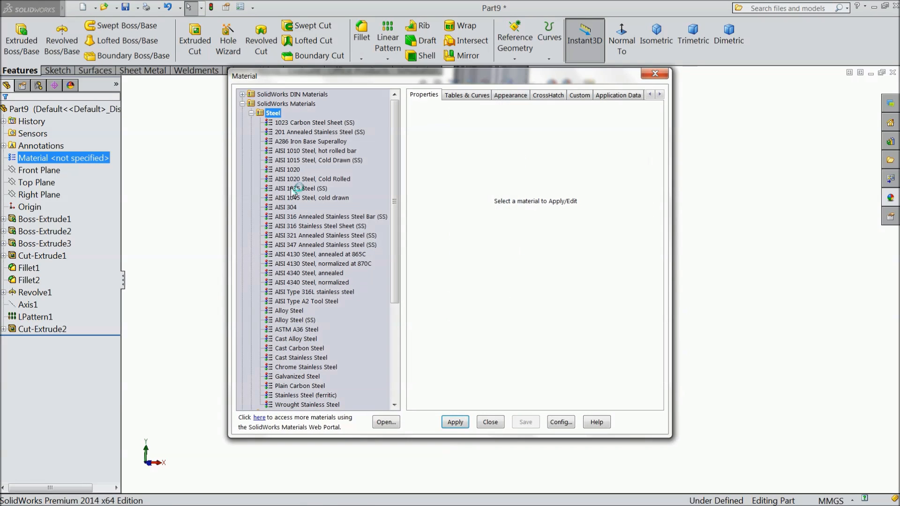
click(288, 170)
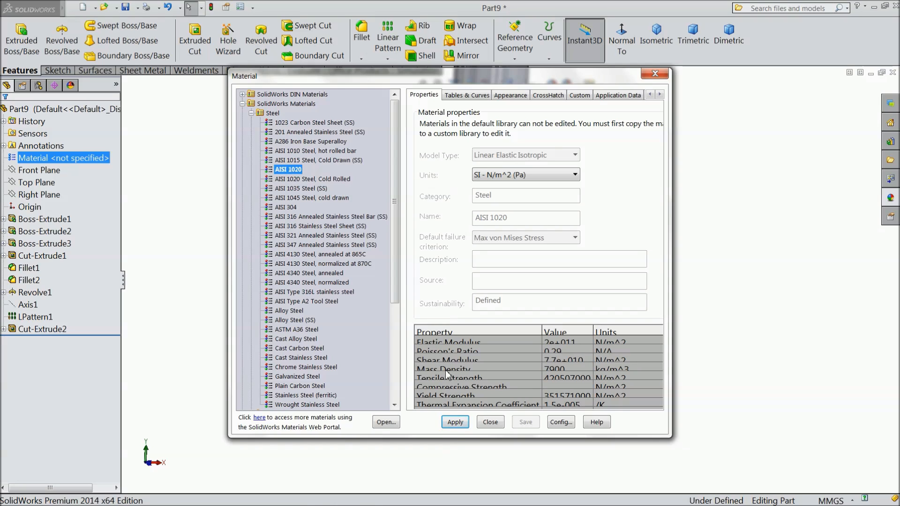
click(454, 423)
click(490, 422)
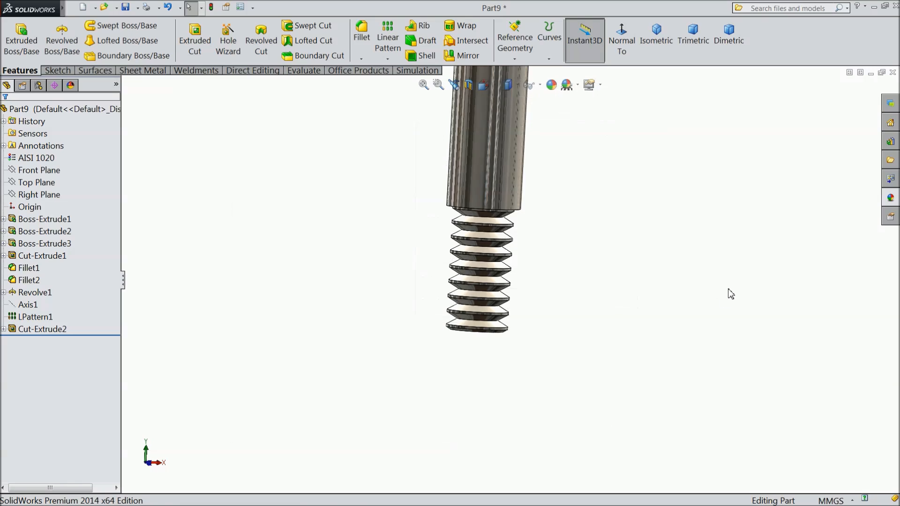
Step: Save the finished screw as M5 Shoulder Screw in the elbow engine folder
scroll(577, 238, up, 3)
middle_drag(556, 207, 522, 201)
scroll(522, 204, down, 3)
scroll(522, 206, down, 2)
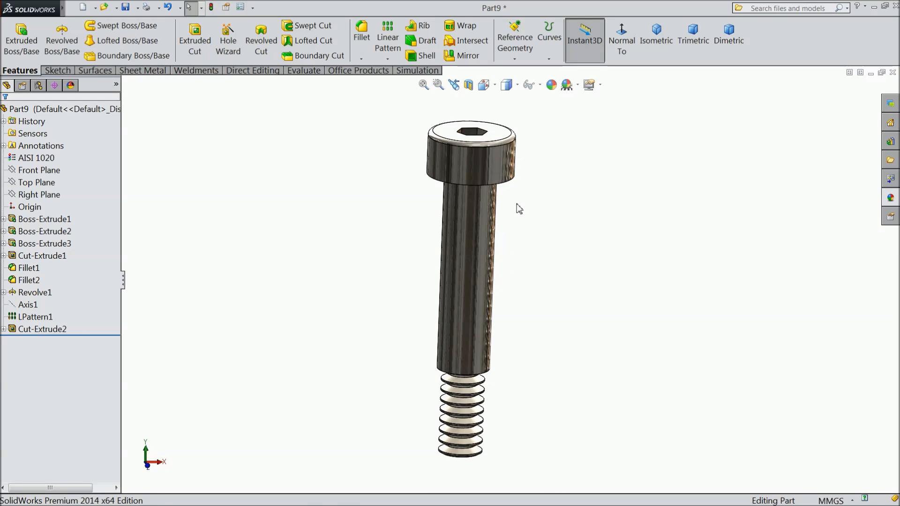
middle_drag(569, 223, 425, 282)
scroll(450, 291, down, 3)
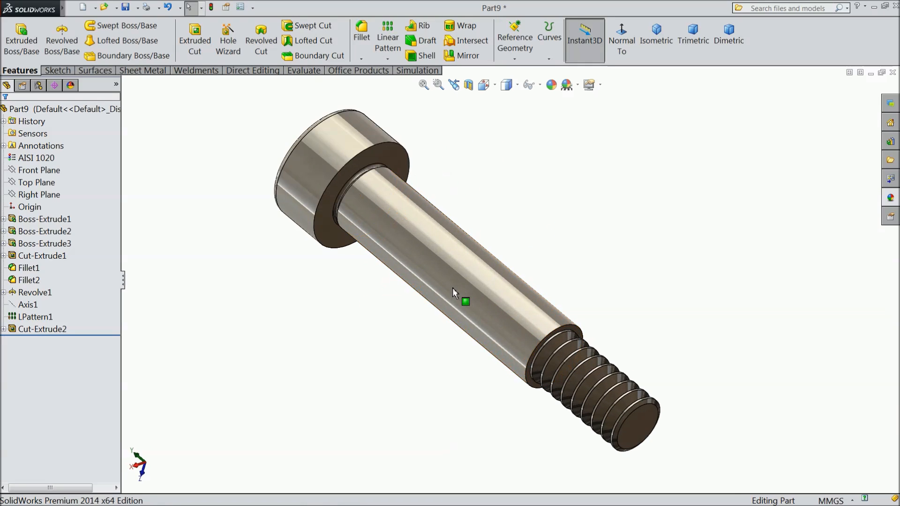
click(125, 7)
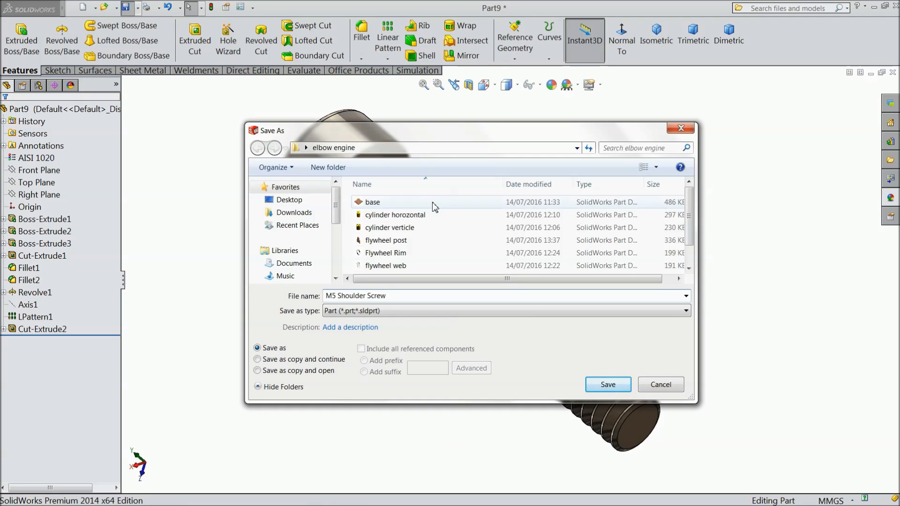
click(608, 385)
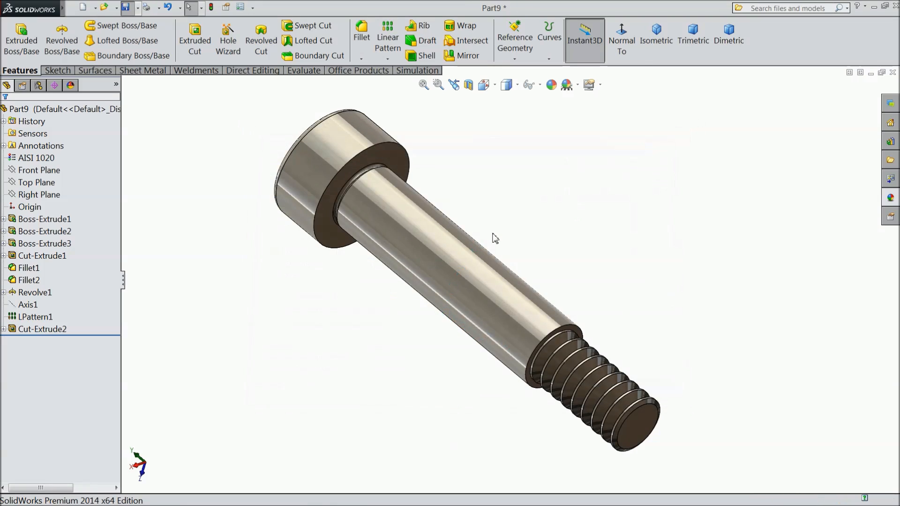
scroll(476, 249, up, 2)
mouse_move(492, 237)
middle_down()
mouse_move(537, 253)
mouse_move(492, 255)
mouse_move(477, 291)
mouse_move(412, 322)
mouse_move(470, 350)
mouse_move(503, 295)
mouse_move(490, 301)
mouse_move(406, 291)
middle_up()
scroll(485, 291, down, 2)
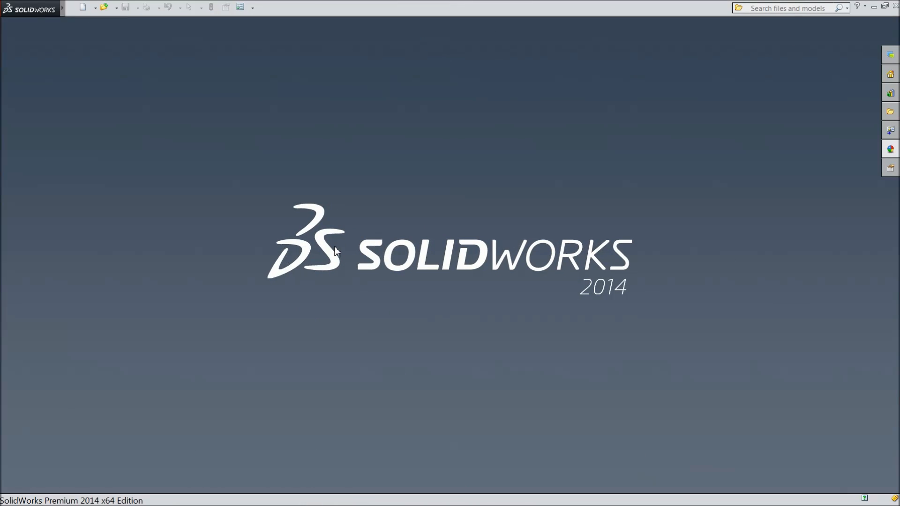
Step: Create a new assembly and place the Flywheel Rim part from the elbow engine folder as its first component
click(86, 9)
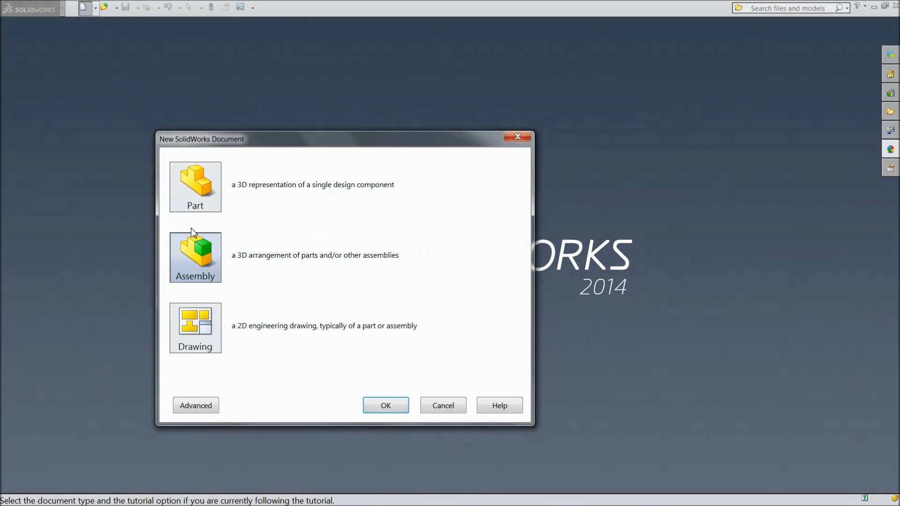
click(385, 405)
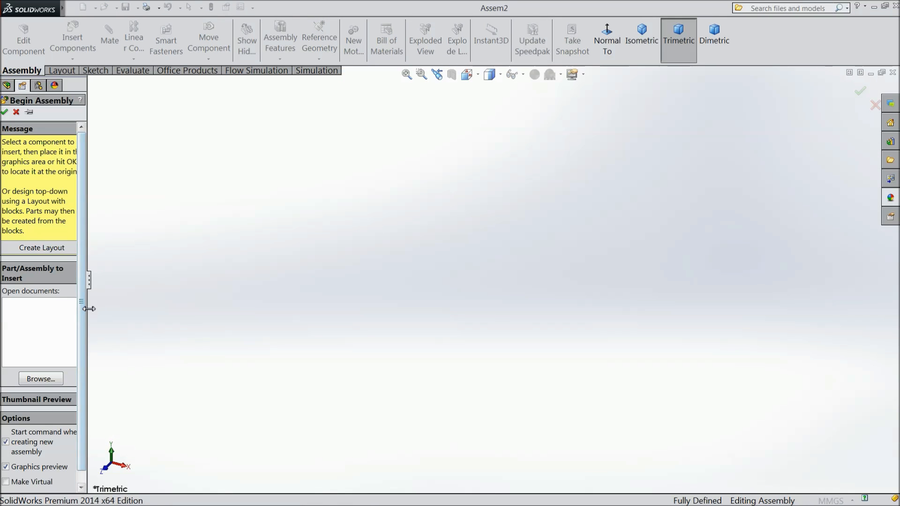
drag(89, 308, 102, 309)
click(47, 359)
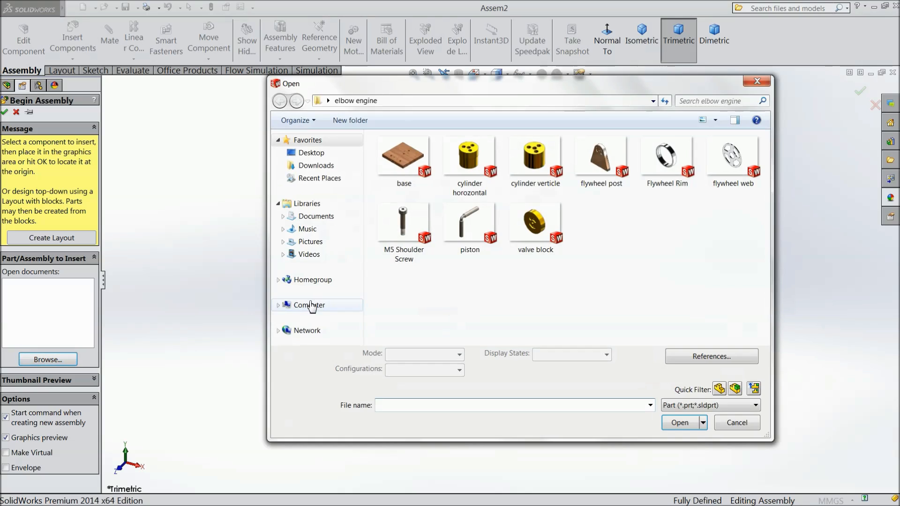
click(661, 186)
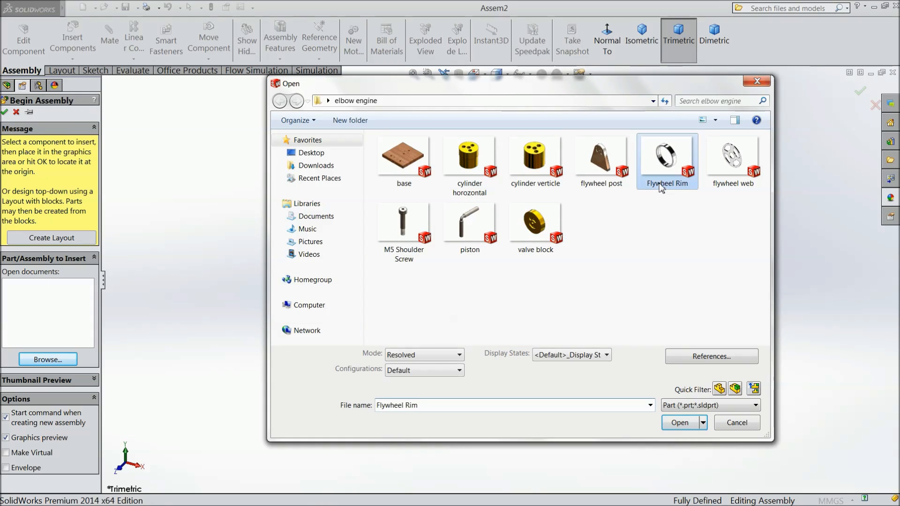
click(680, 423)
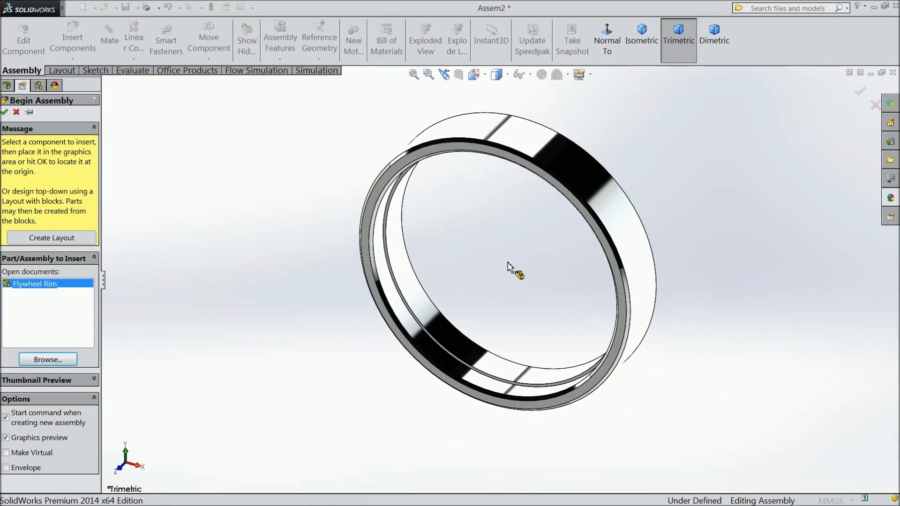
click(500, 262)
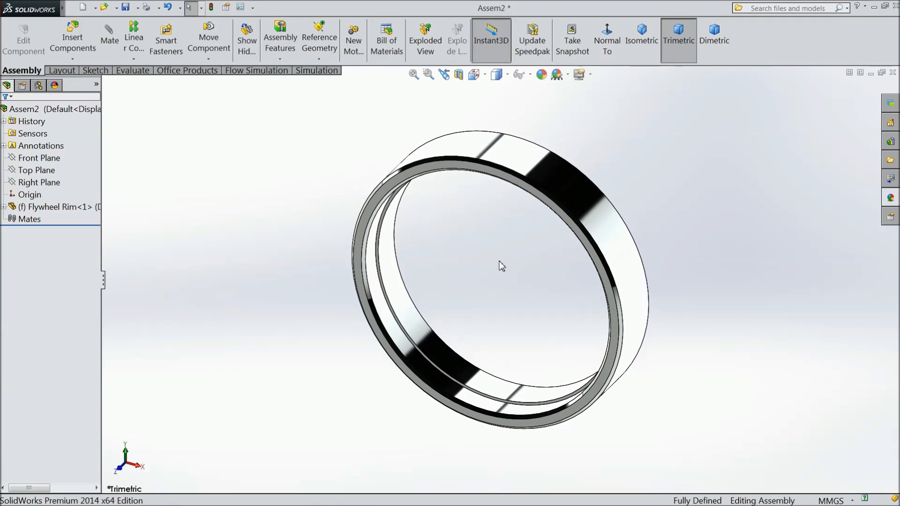
Step: Insert the flywheel web part from the elbow engine folder and place it loosely beside the rim
click(73, 40)
click(71, 353)
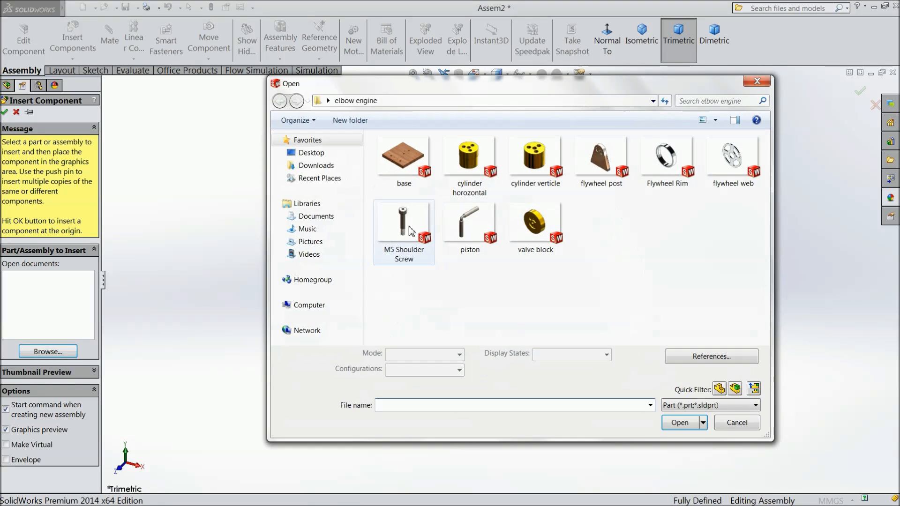
click(731, 157)
click(679, 423)
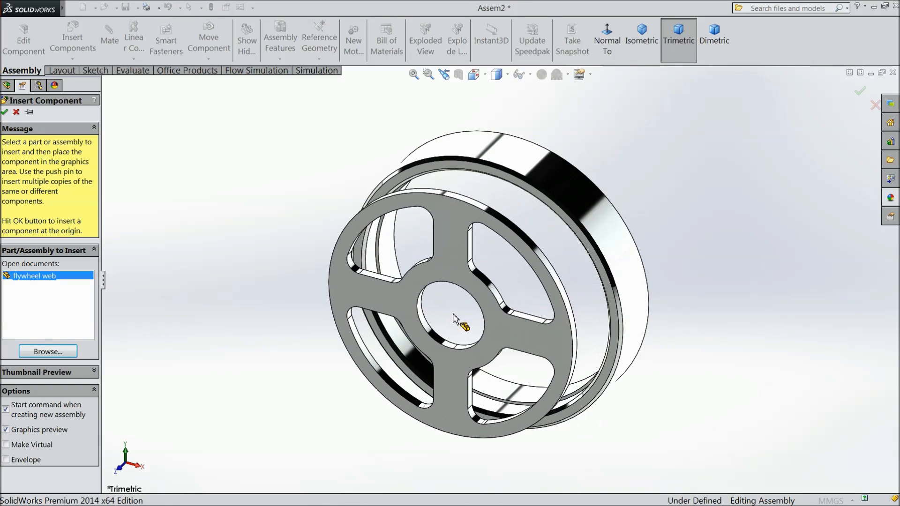
click(484, 326)
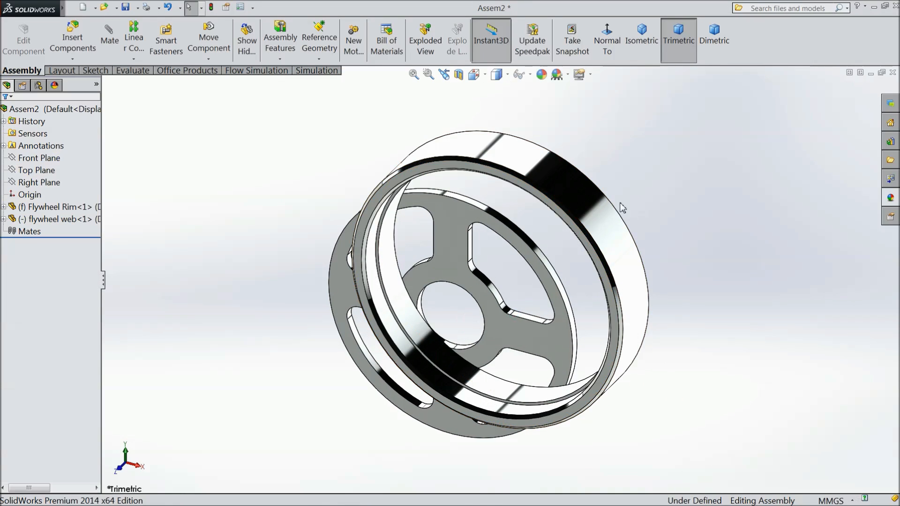
Step: Try a display scene with a plain white background, and switch to one with a soft grey gradient
click(567, 75)
click(577, 38)
click(579, 74)
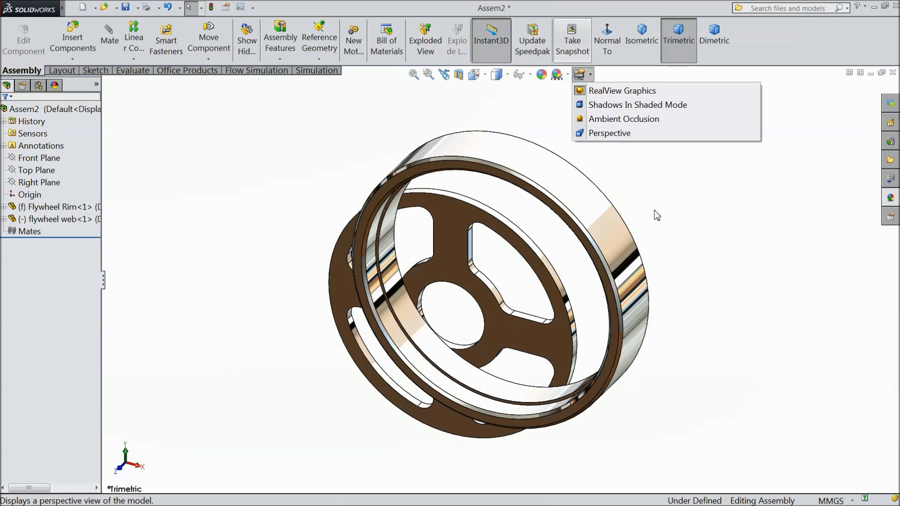
click(567, 74)
click(590, 28)
click(580, 74)
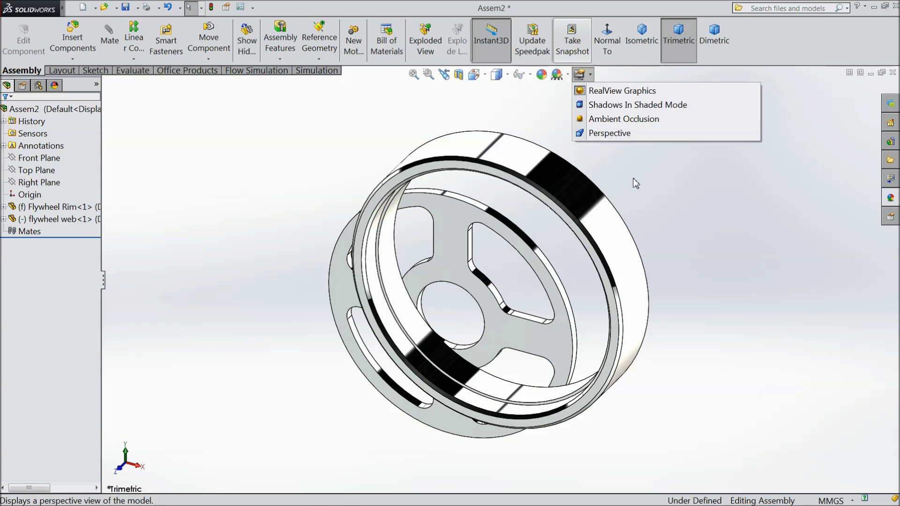
Step: Add a coincident mate between the flywheel rim's narrow inner step face and the flat face of the web
mouse_move(666, 190)
middle_down()
mouse_move(647, 201)
mouse_move(658, 178)
middle_up()
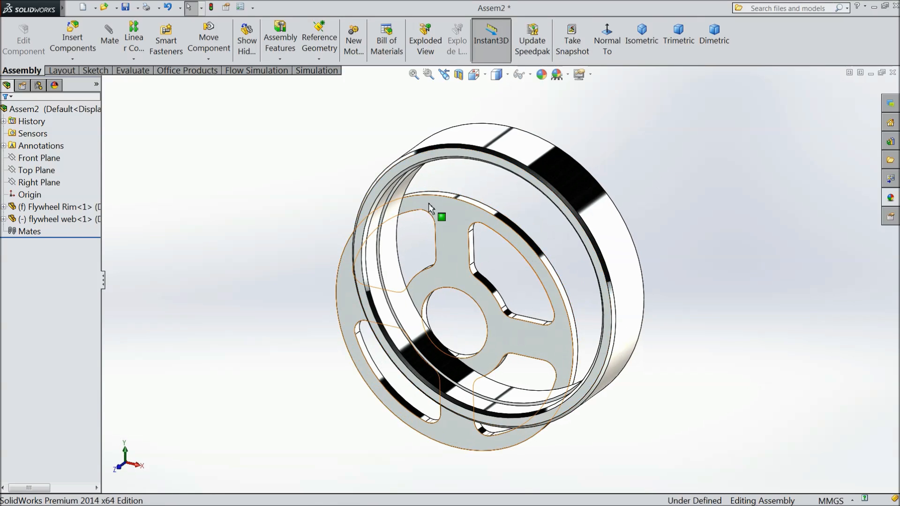
click(109, 47)
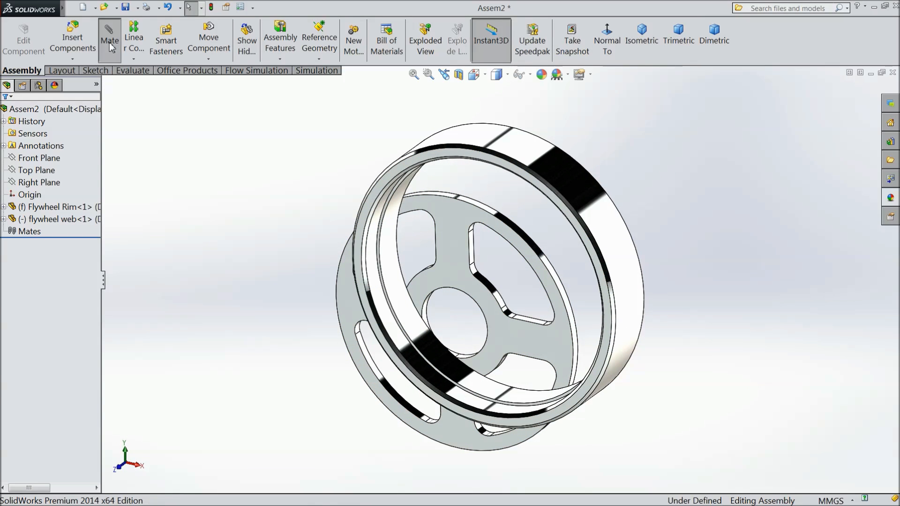
scroll(396, 279, down, 5)
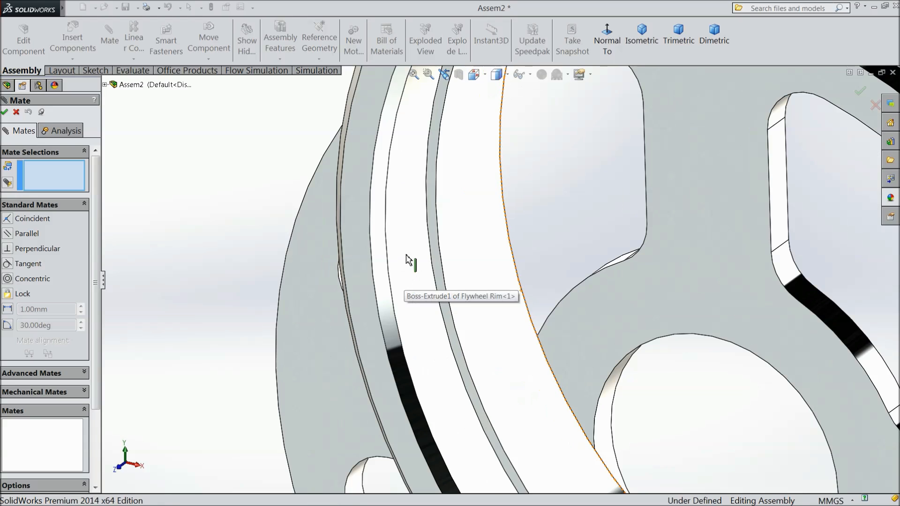
click(435, 245)
scroll(329, 253, up, 8)
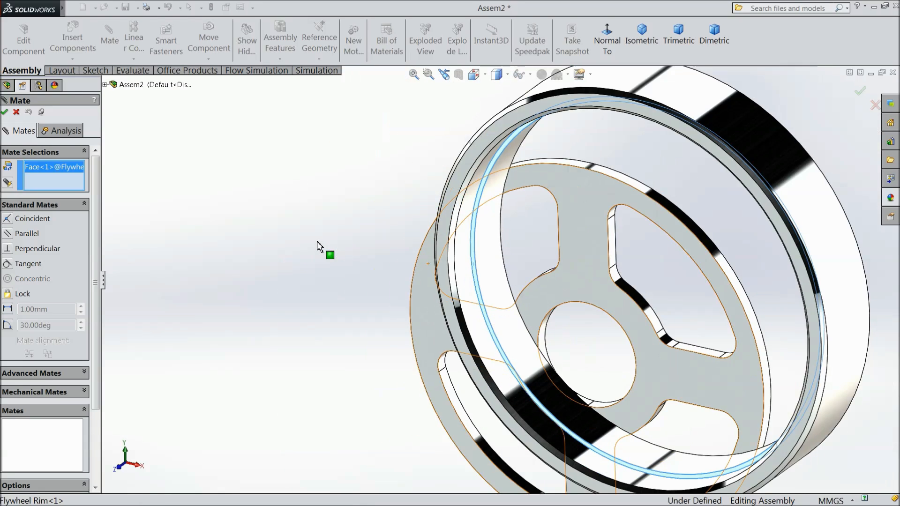
middle_drag(341, 255, 301, 299)
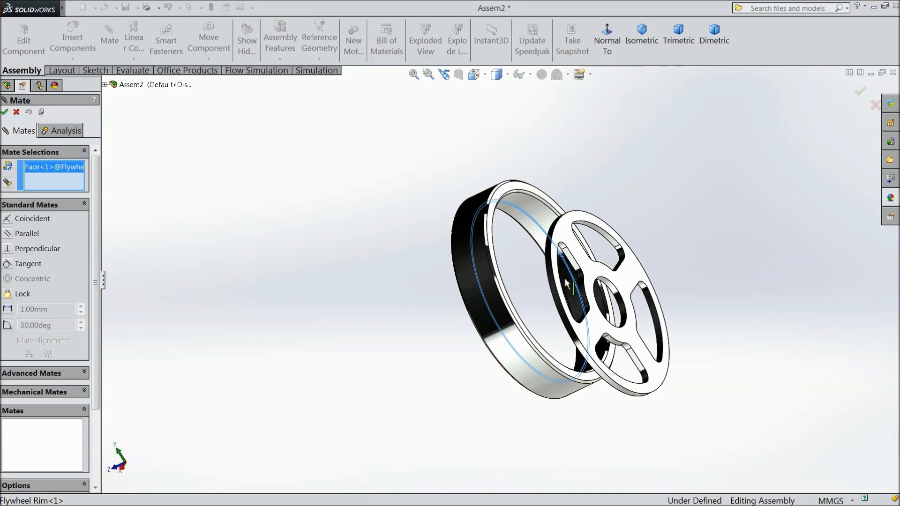
scroll(623, 277, down, 3)
click(623, 277)
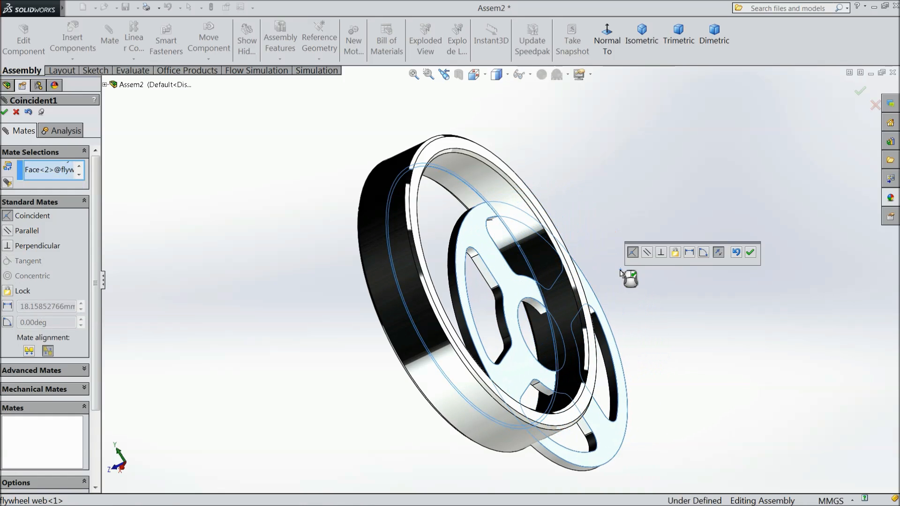
click(752, 257)
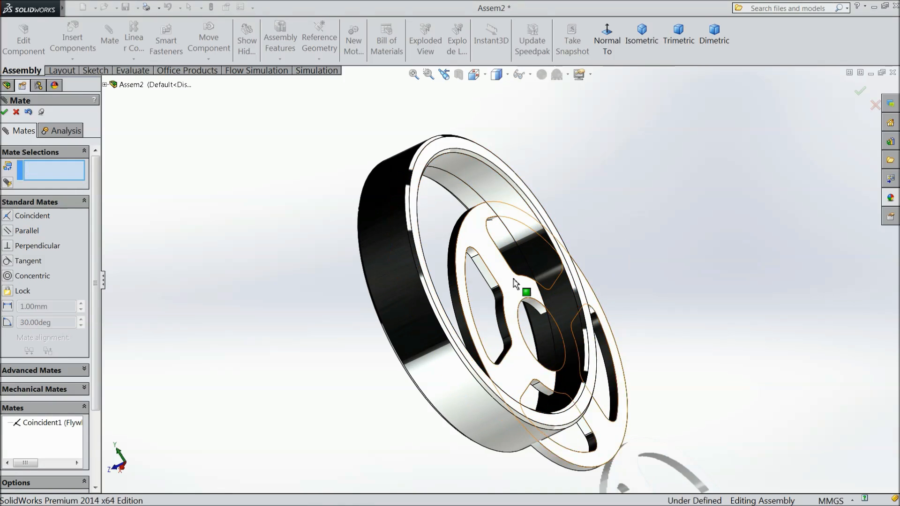
Step: Add a concentric mate between the rim's outer cylindrical face and the web's outer circumferential face
scroll(525, 291, down, 3)
click(407, 414)
scroll(440, 323, down, 3)
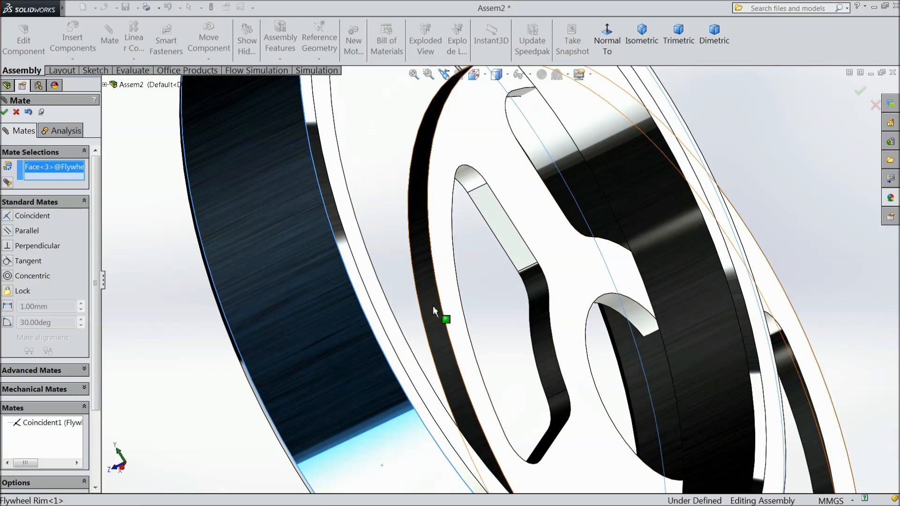
click(438, 317)
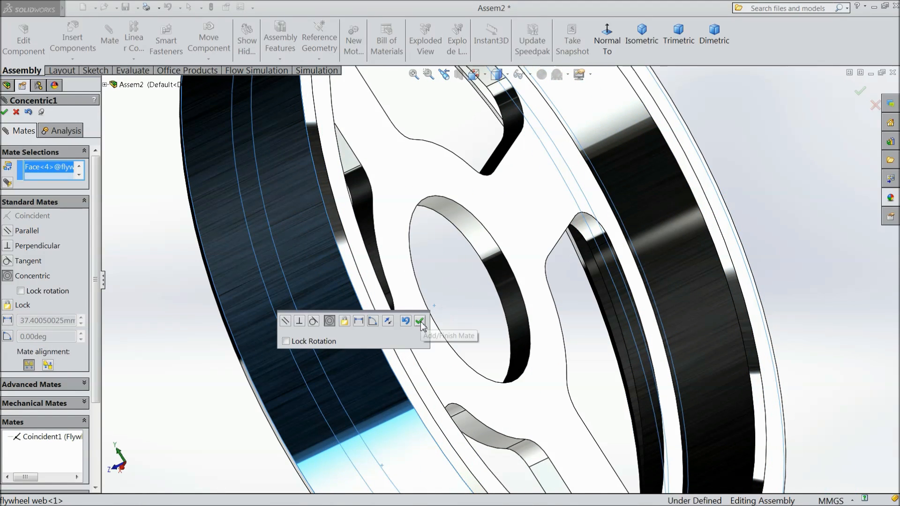
click(420, 322)
Step: Make the Top Planes of the Flywheel Rim and flywheel web coincident, and finish mating these two parts
scroll(386, 315, up, 5)
middle_drag(370, 328, 621, 321)
scroll(552, 287, down, 3)
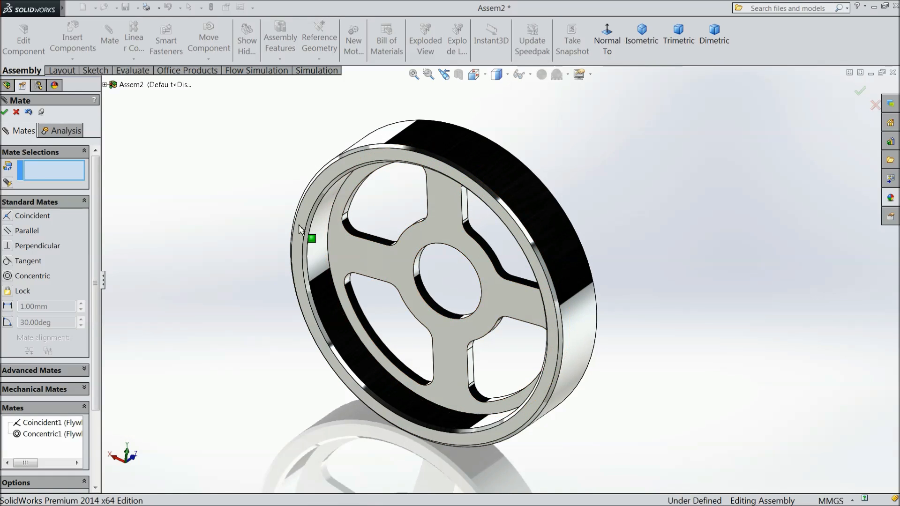
click(105, 85)
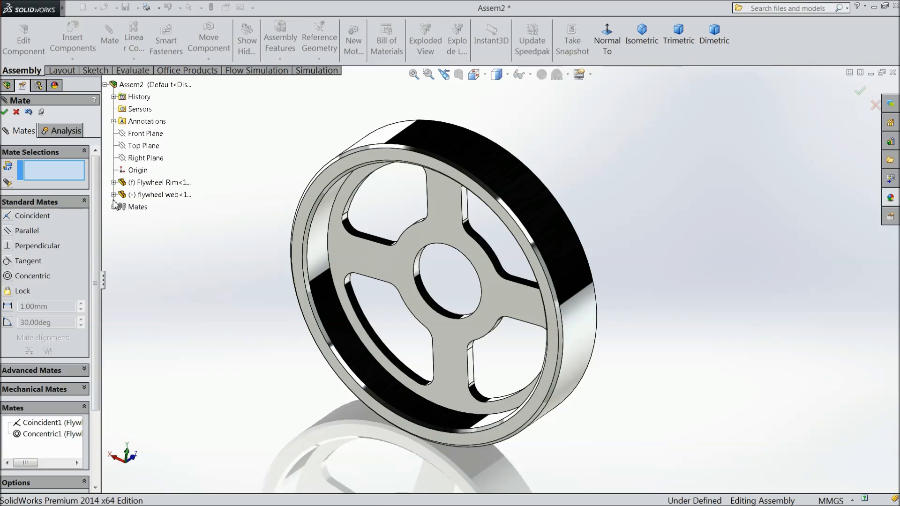
click(113, 183)
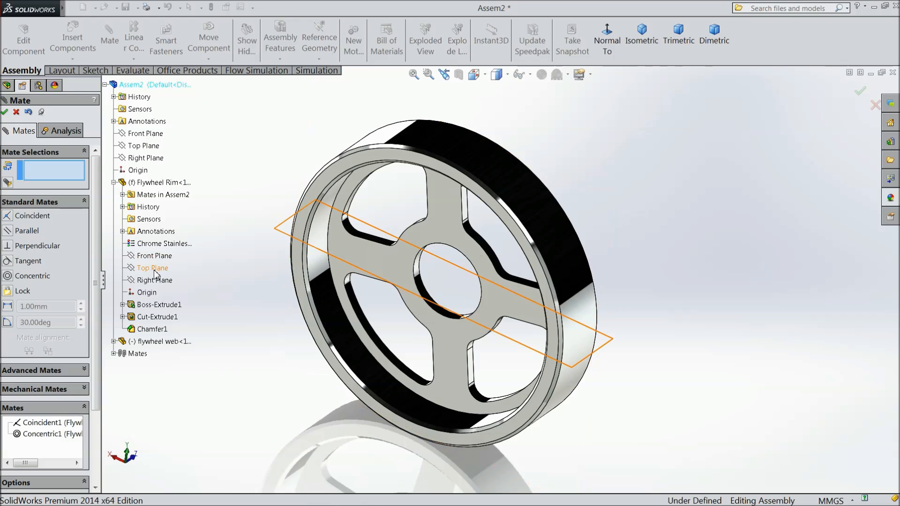
click(153, 268)
click(113, 342)
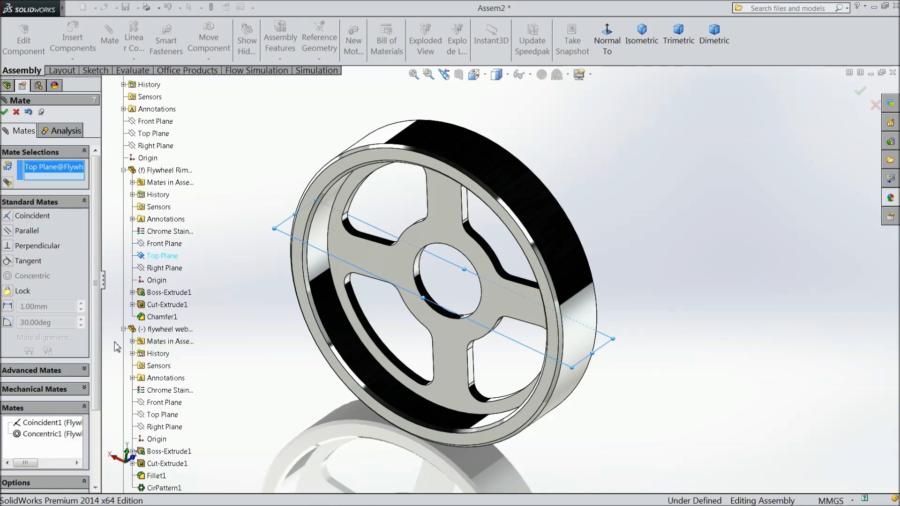
click(167, 416)
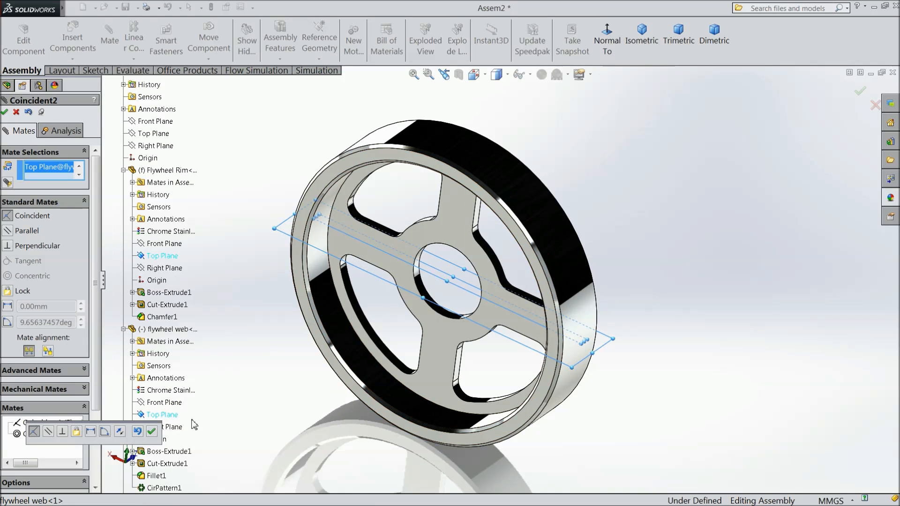
click(151, 431)
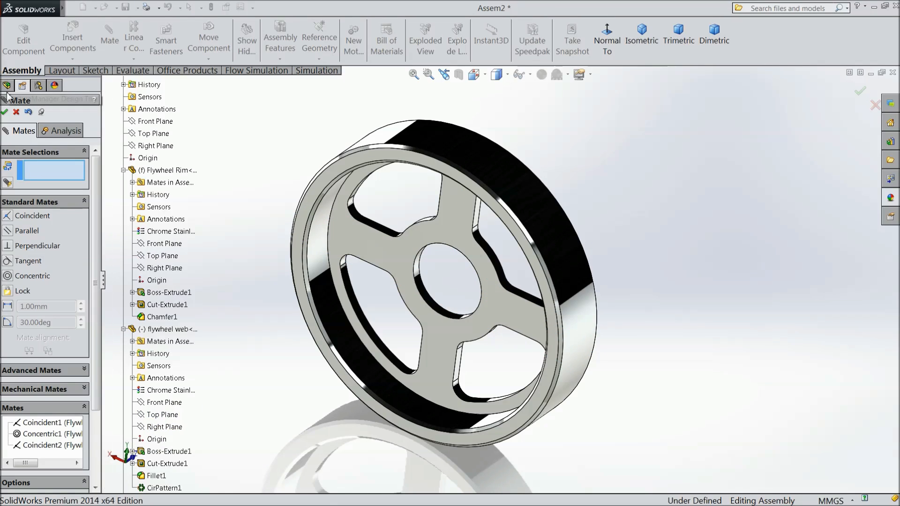
click(5, 112)
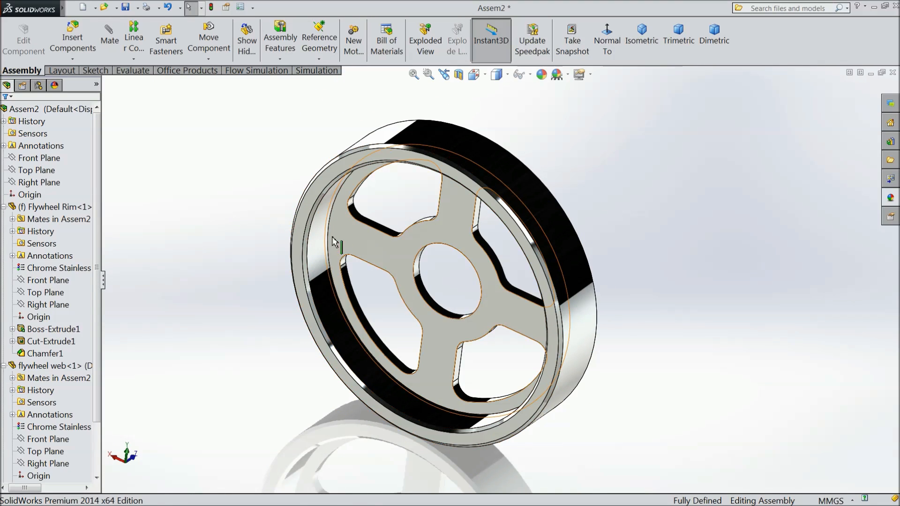
Step: Check the mated web inside the rim and collapse the two components' expanded entries in the feature tree
click(334, 261)
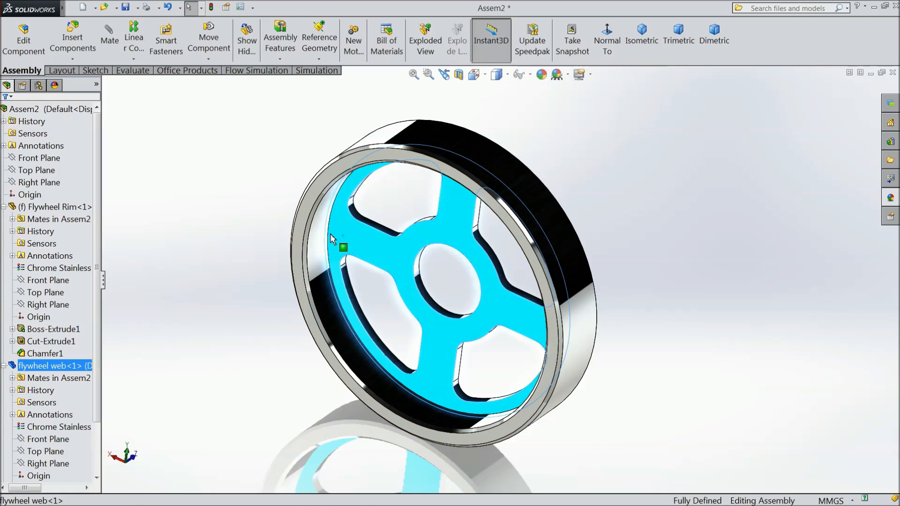
scroll(271, 220, up, 2)
click(271, 220)
middle_drag(375, 271, 505, 263)
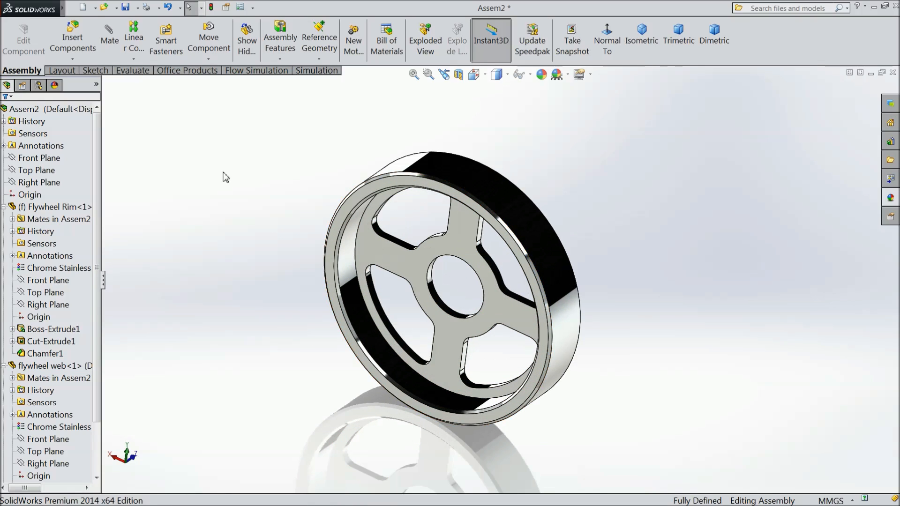
click(4, 207)
click(4, 219)
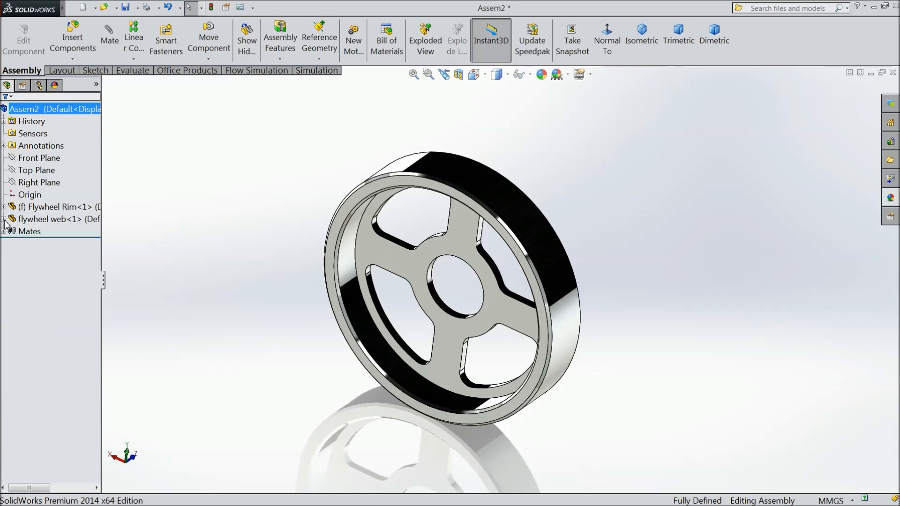
Step: Insert the cylinder horozontal part from the elbow engine folder and place it loosely beside the flywheel
click(73, 42)
click(47, 352)
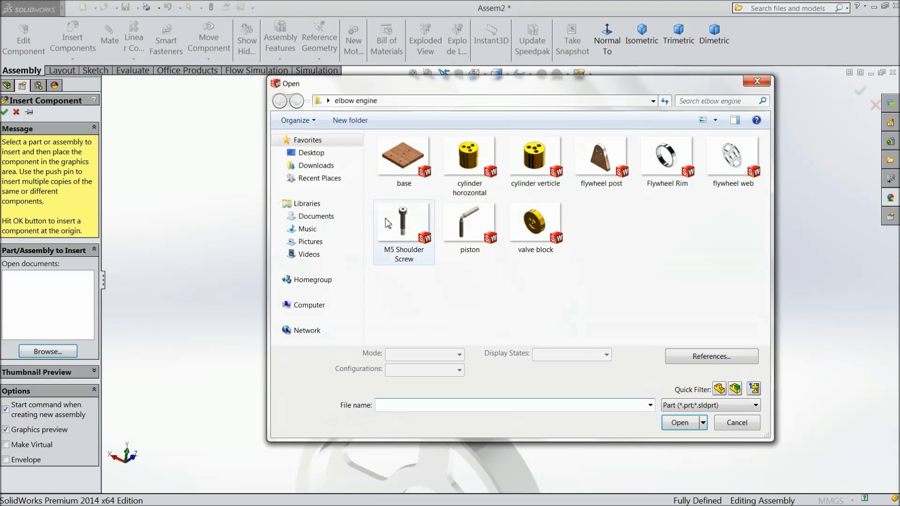
click(478, 181)
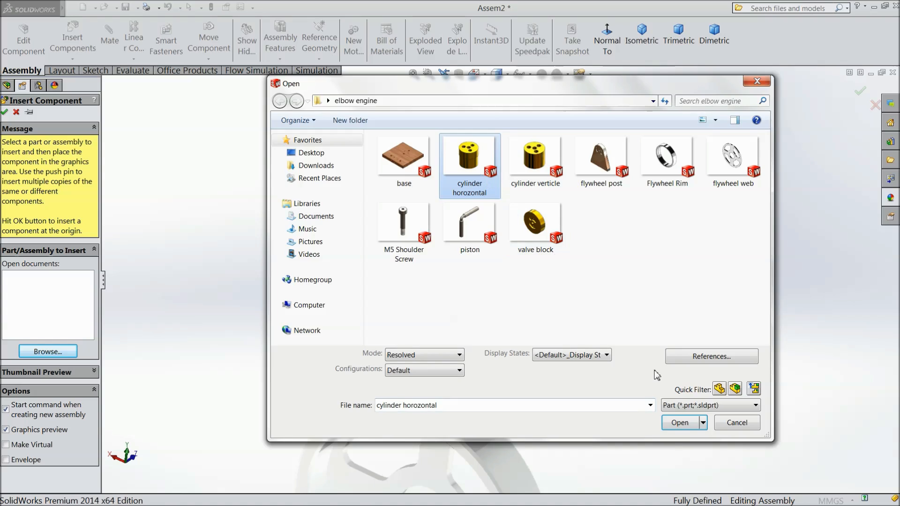
click(680, 423)
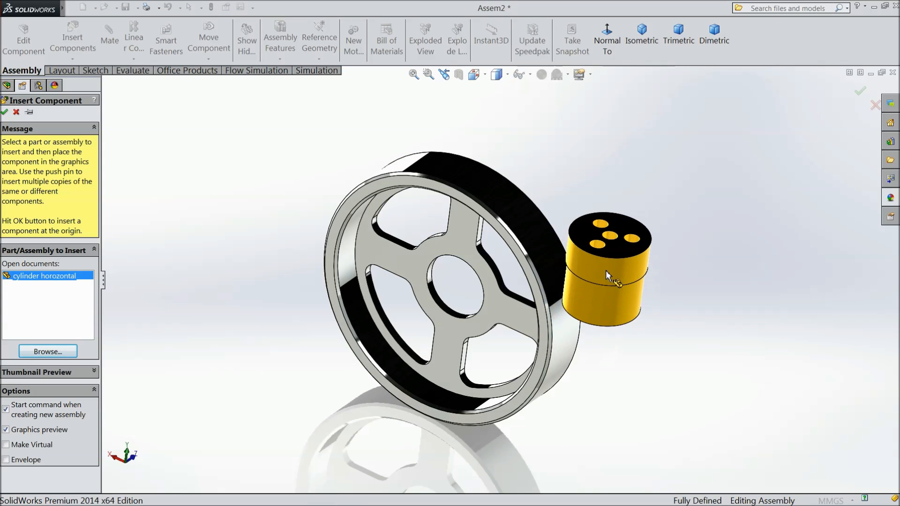
click(605, 270)
Step: Add a concentric mate between the cylinder's larger outer face and the outer face of the flywheel rim
middle_drag(625, 347, 628, 301)
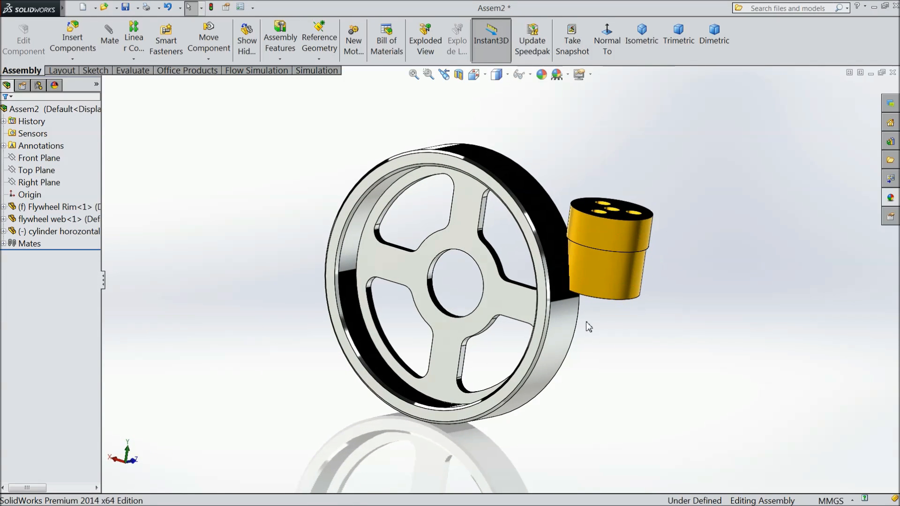
click(109, 40)
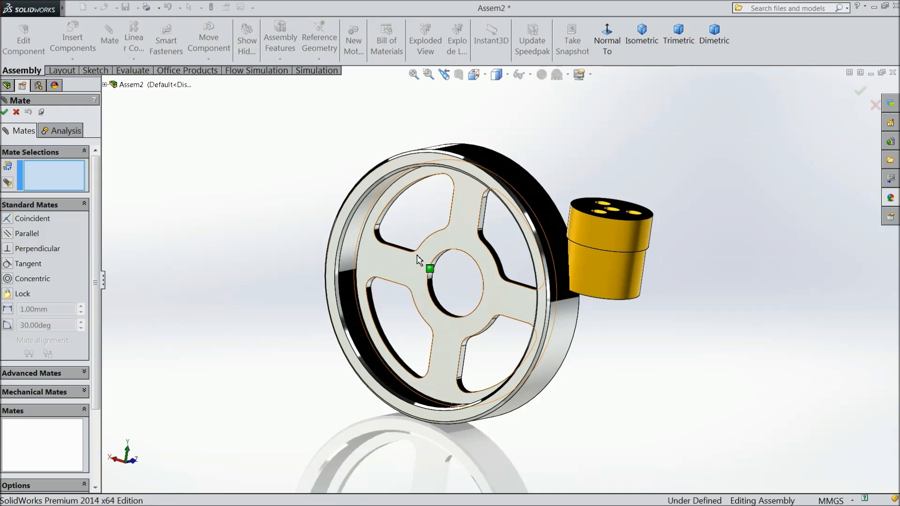
click(596, 240)
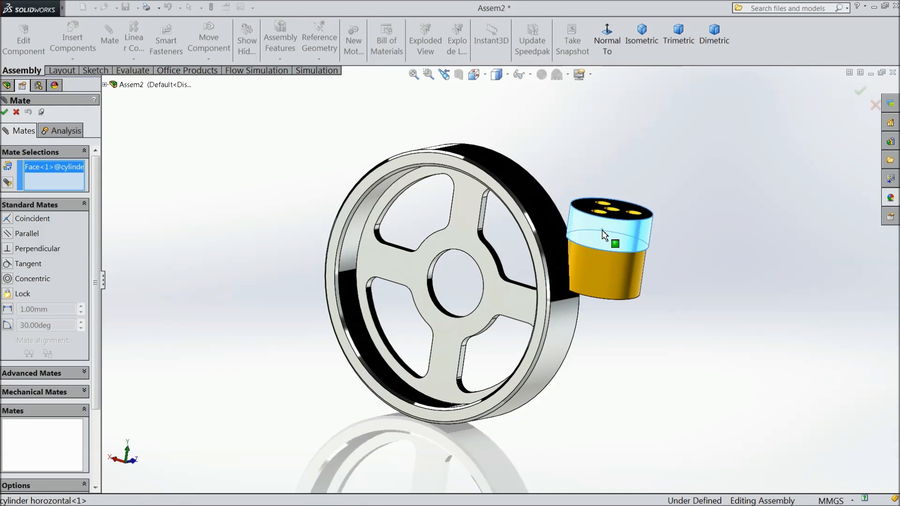
click(560, 337)
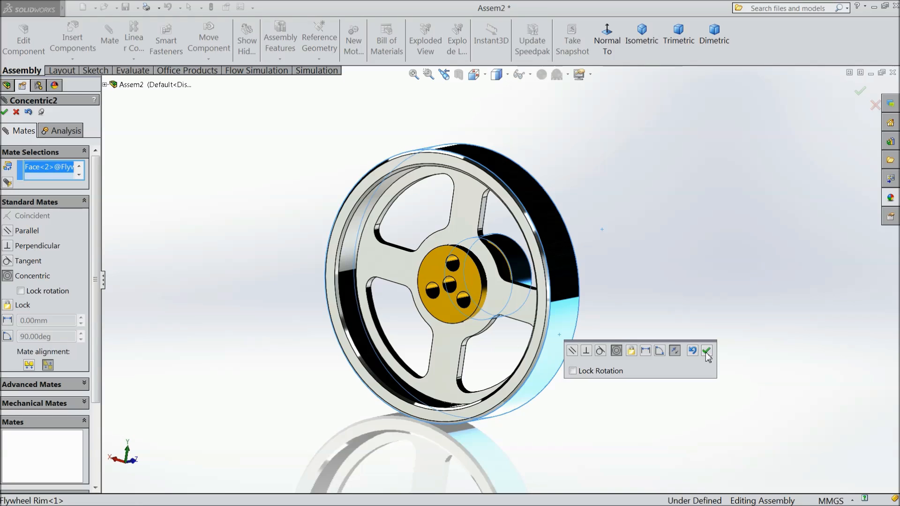
click(707, 352)
Step: Seat the cylinder's narrow shoulder face against the web's flat face with a coincident mate, and finish mating
scroll(492, 256, down, 6)
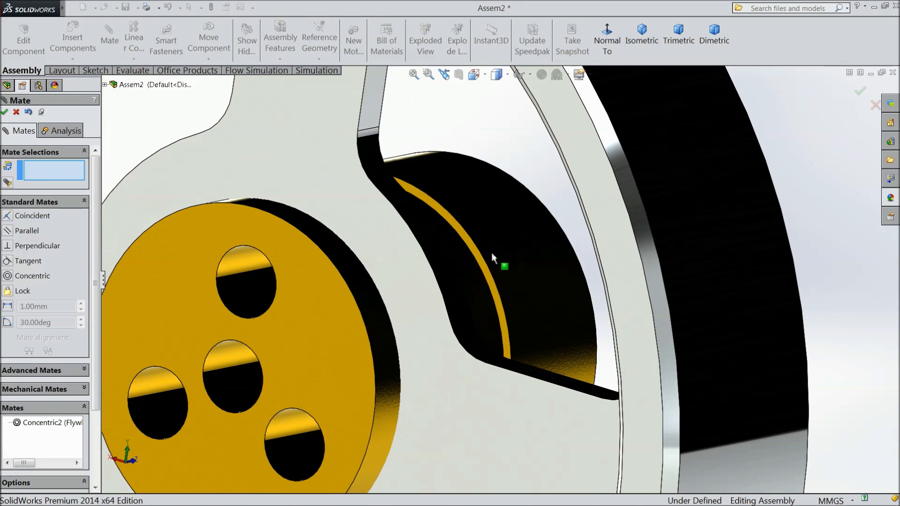
click(488, 257)
scroll(486, 256, up, 6)
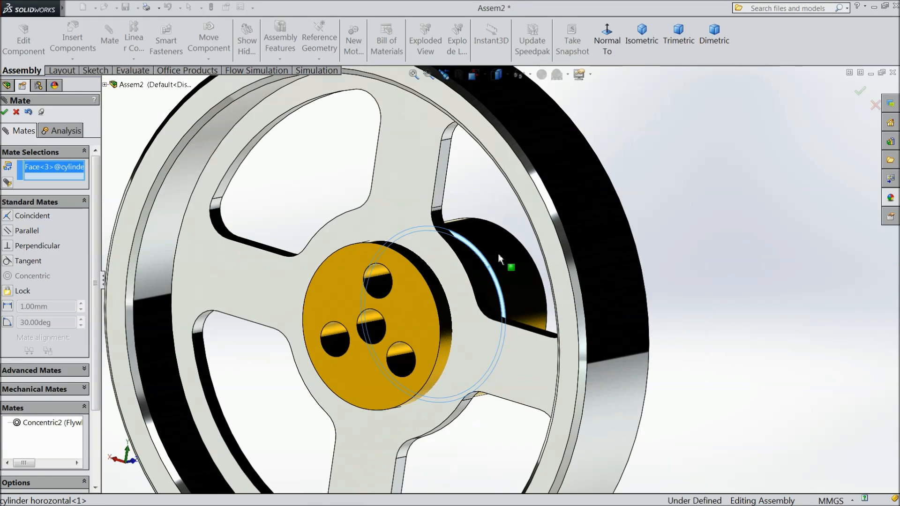
scroll(487, 259, up, 3)
middle_drag(608, 226, 529, 261)
scroll(456, 283, down, 2)
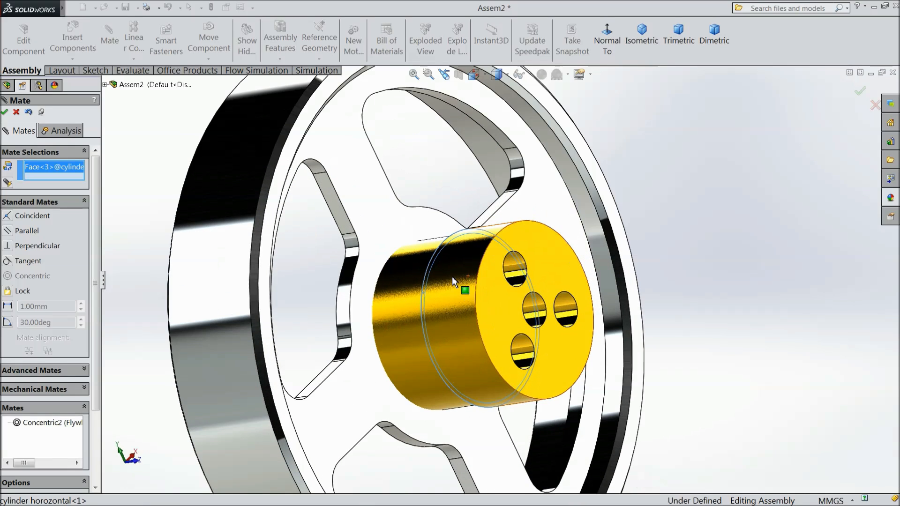
click(375, 245)
click(357, 207)
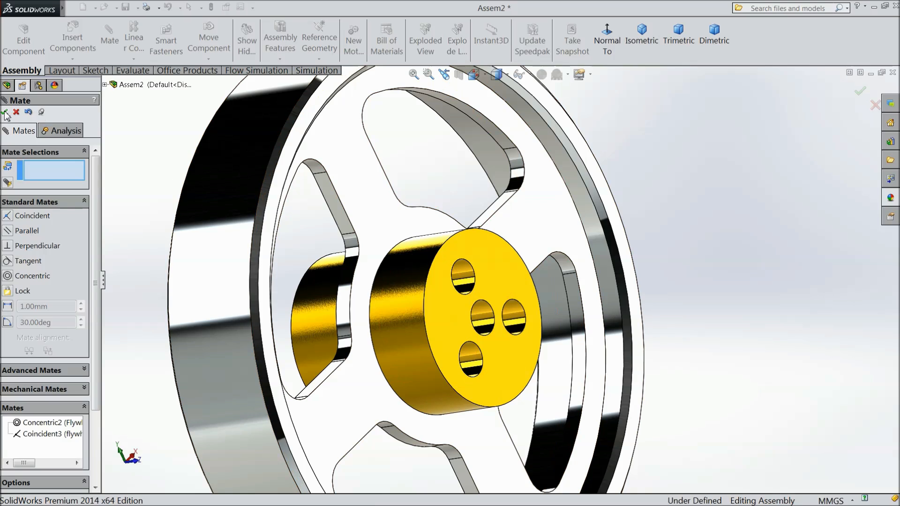
click(6, 112)
Step: Test whether the cylinder still rotates in the web, and inspect its fit from both sides of the flywheel
click(410, 324)
mouse_move(411, 310)
mouse_down()
mouse_move(418, 359)
mouse_move(412, 305)
mouse_up()
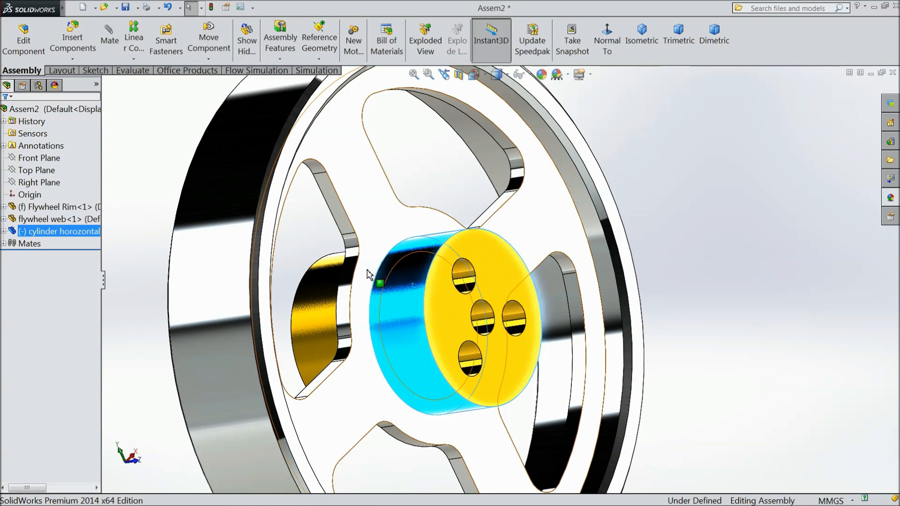
scroll(320, 300, up, 4)
middle_drag(271, 302, 375, 302)
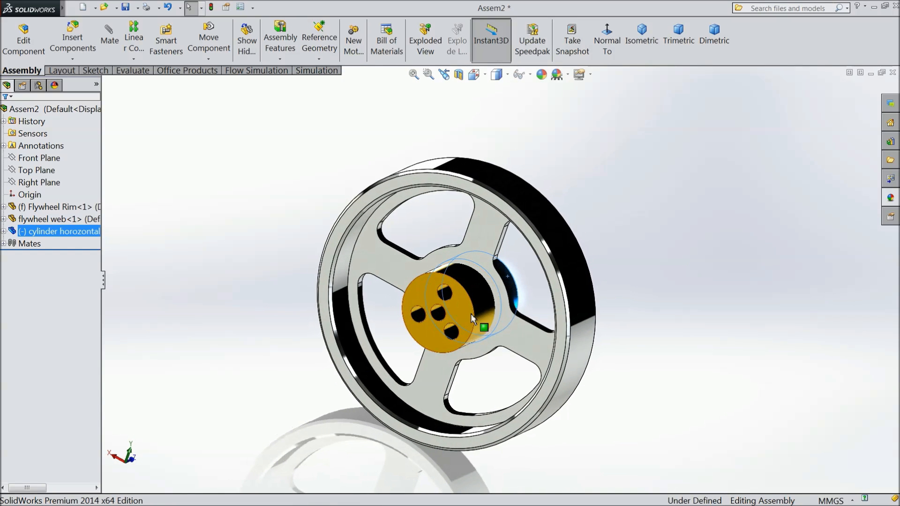
scroll(457, 296, down, 2)
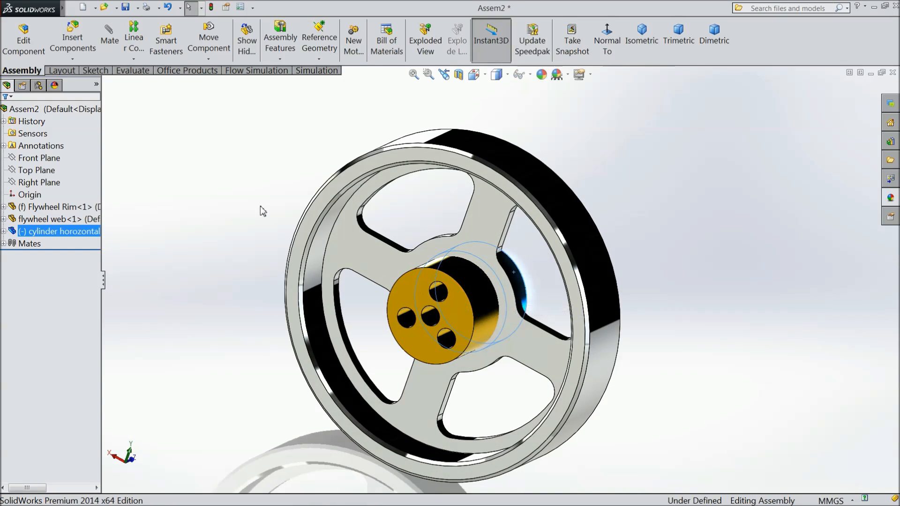
Step: Add a parallel mate between the horizontal cylinder's Right Plane and the assembly's Right Plane, and finish mating
click(109, 38)
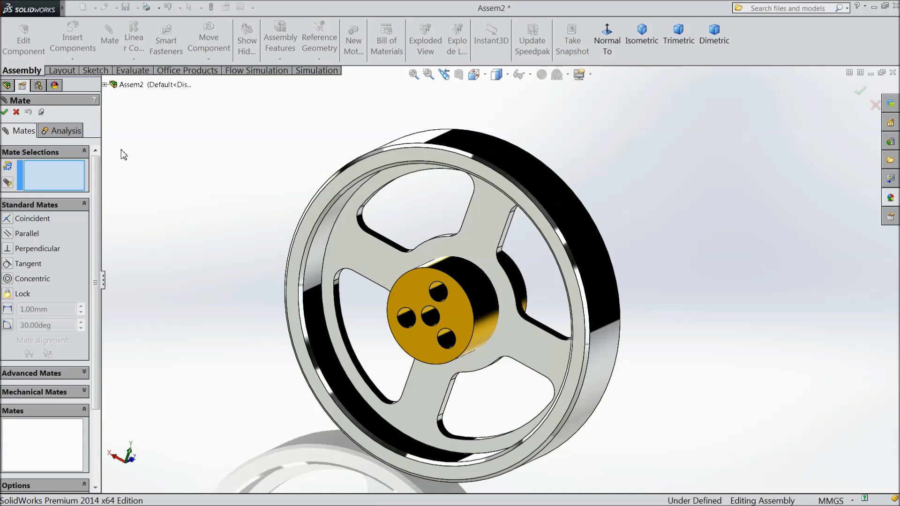
click(105, 84)
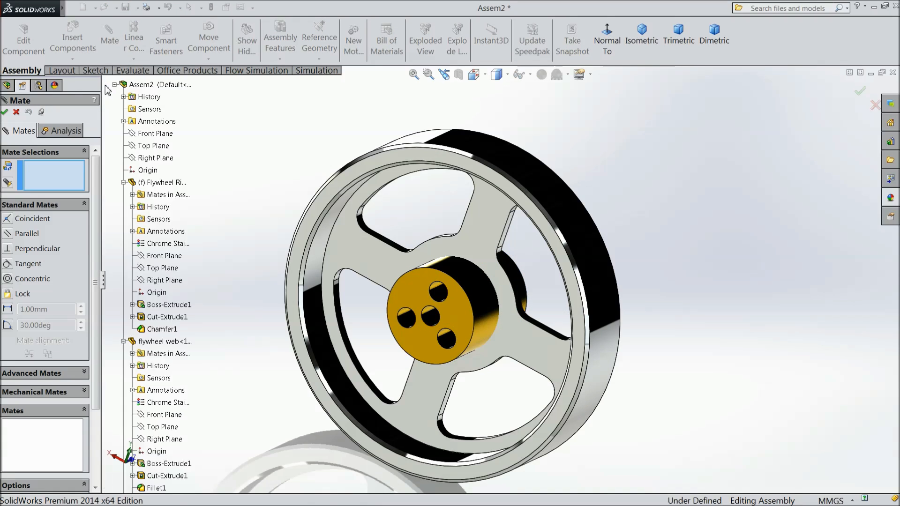
click(124, 342)
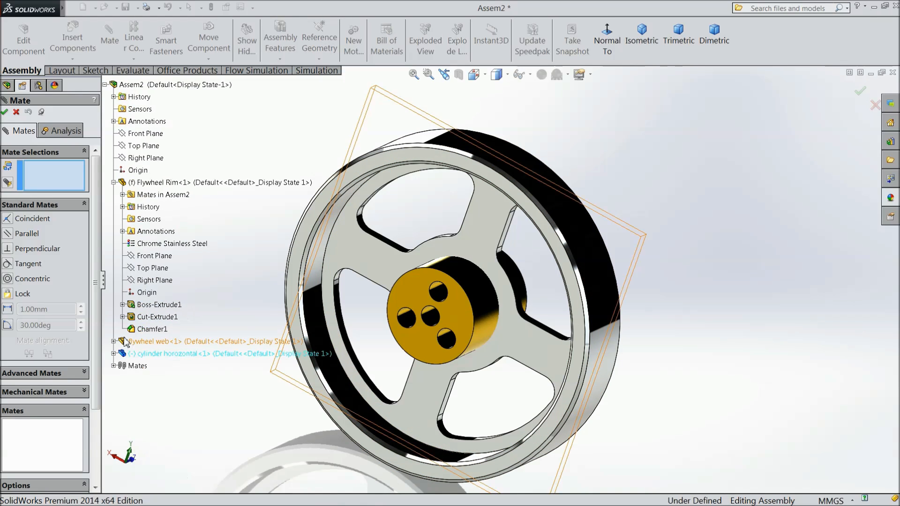
click(114, 183)
click(113, 207)
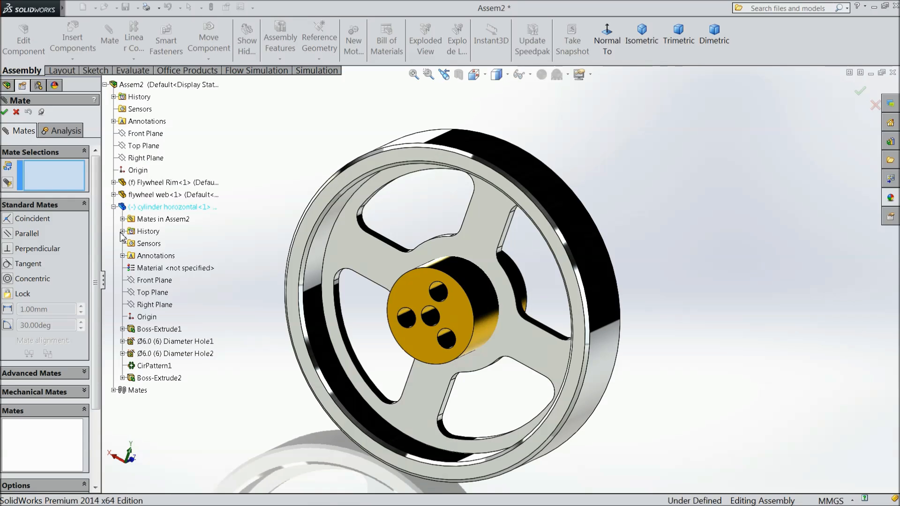
click(149, 305)
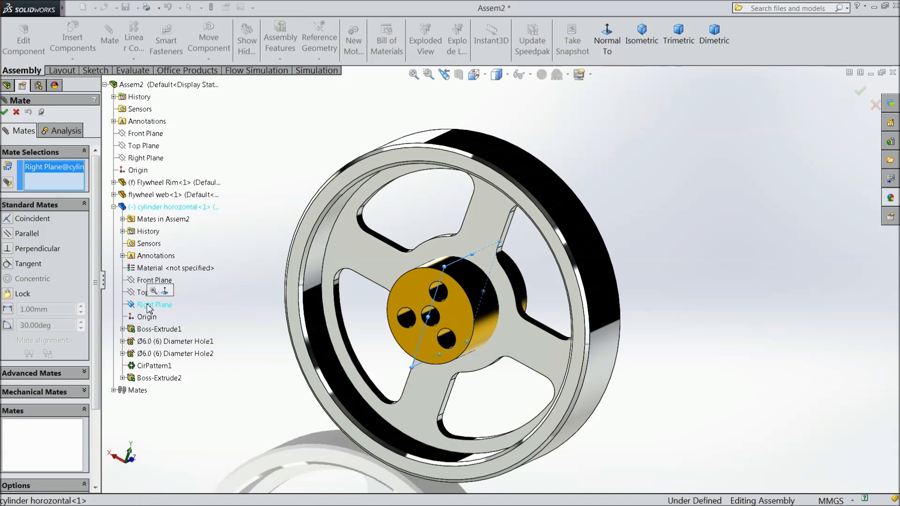
middle_drag(234, 307, 261, 291)
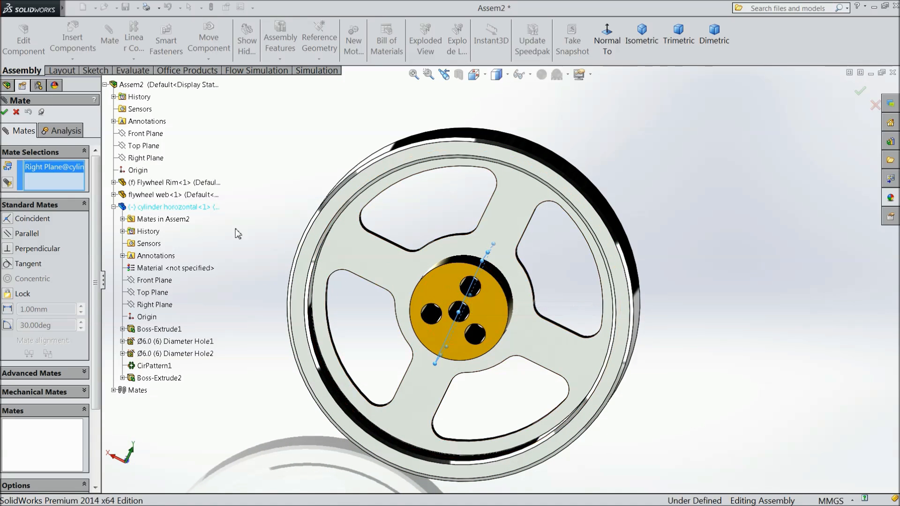
click(156, 160)
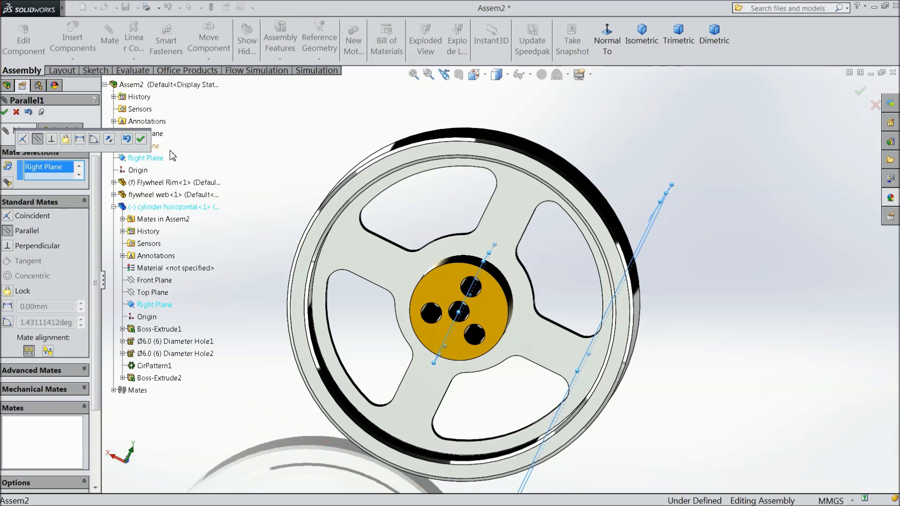
click(141, 138)
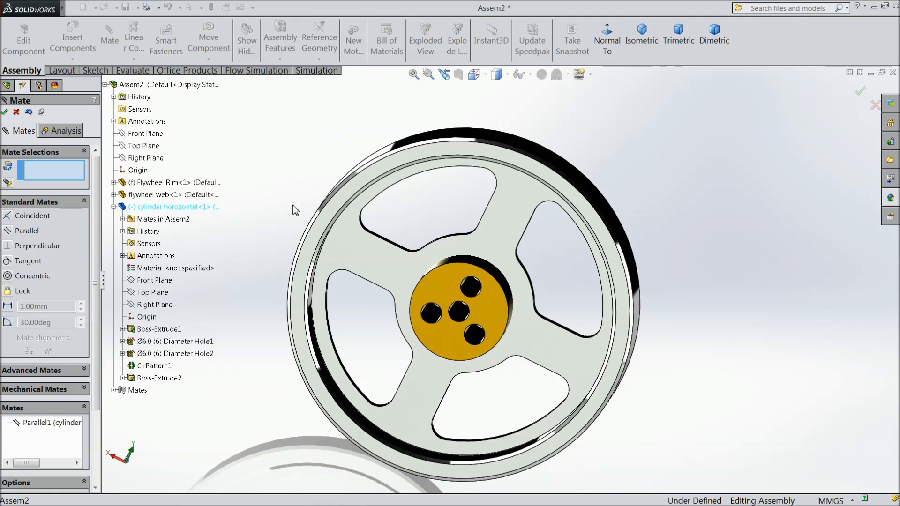
click(5, 112)
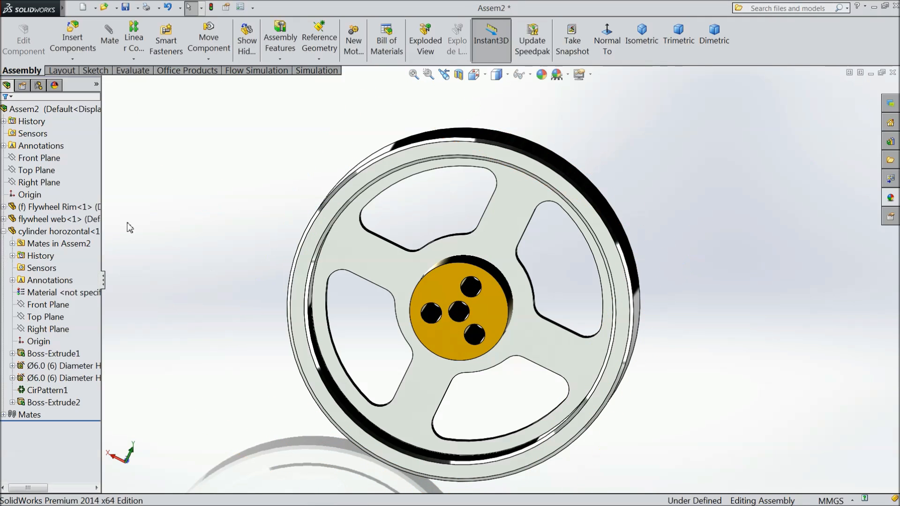
Step: Apply the Plain White scene to the flywheel assembly and inspect the model from several angles
scroll(148, 209, up, 3)
middle_drag(216, 213, 169, 196)
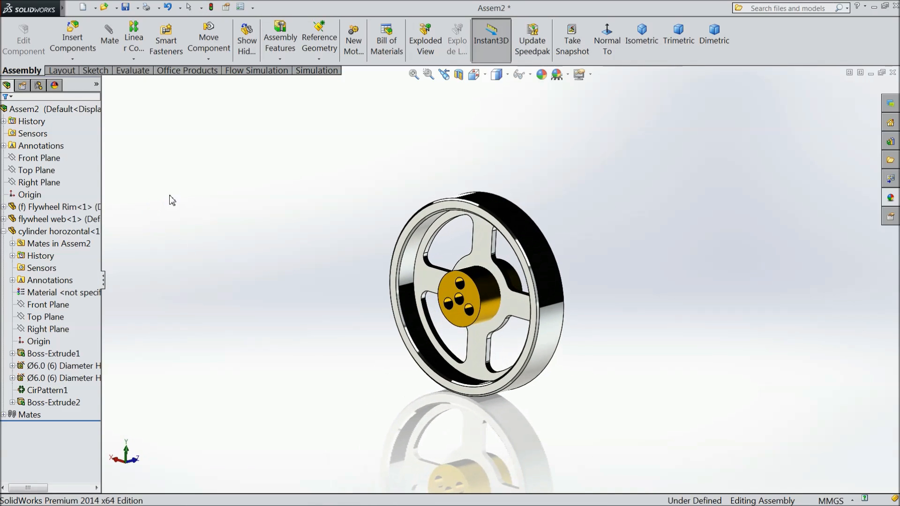
click(568, 74)
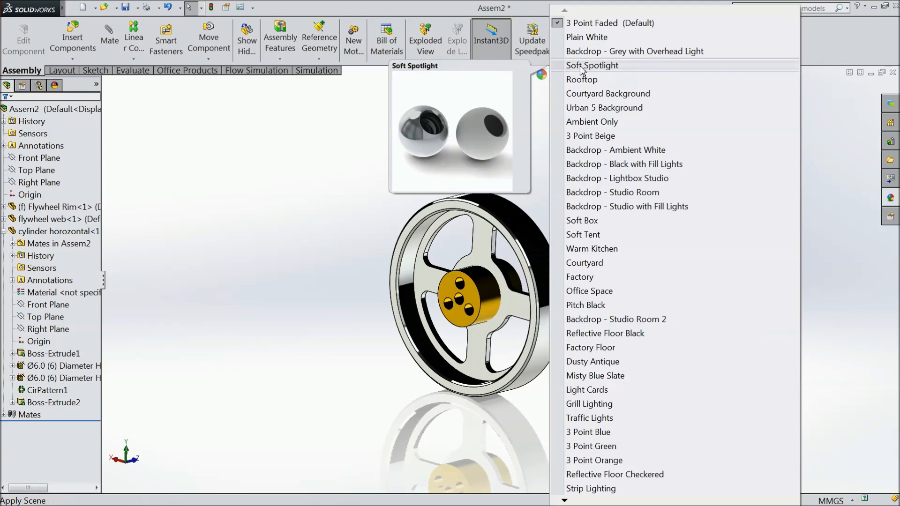
click(609, 30)
middle_drag(586, 185, 594, 220)
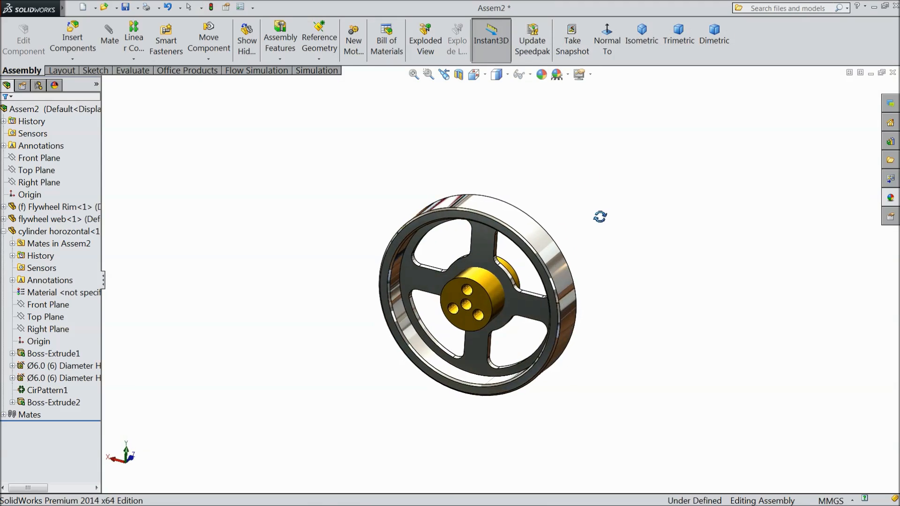
scroll(519, 289, down, 3)
middle_drag(686, 266, 489, 343)
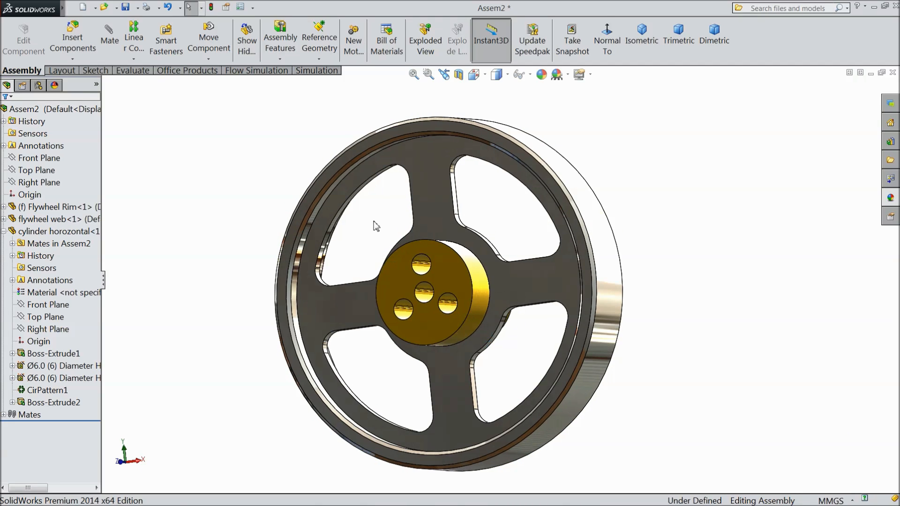
Step: Save the flywheel assembly as a sub assembly in the elbow engine folder and look it over
click(125, 7)
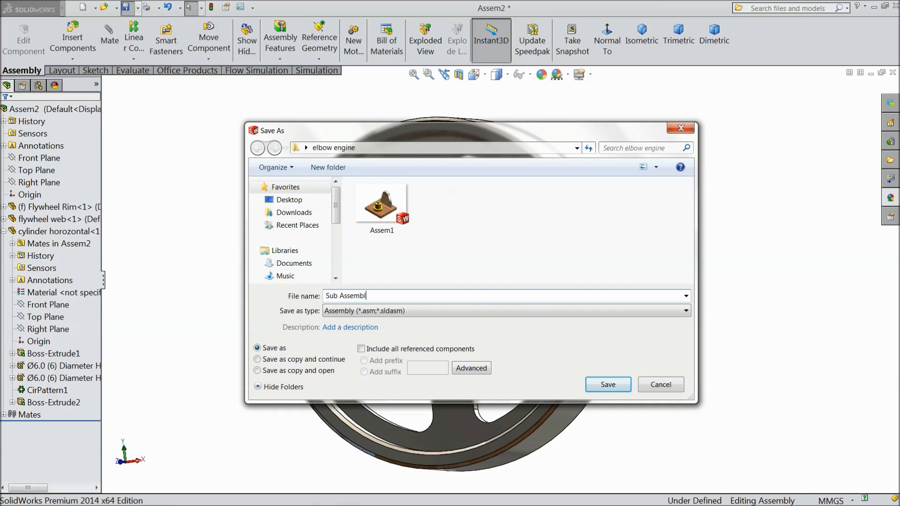
click(608, 385)
middle_drag(636, 311, 628, 342)
mouse_move(508, 297)
middle_down()
mouse_move(583, 308)
mouse_move(558, 336)
middle_up()
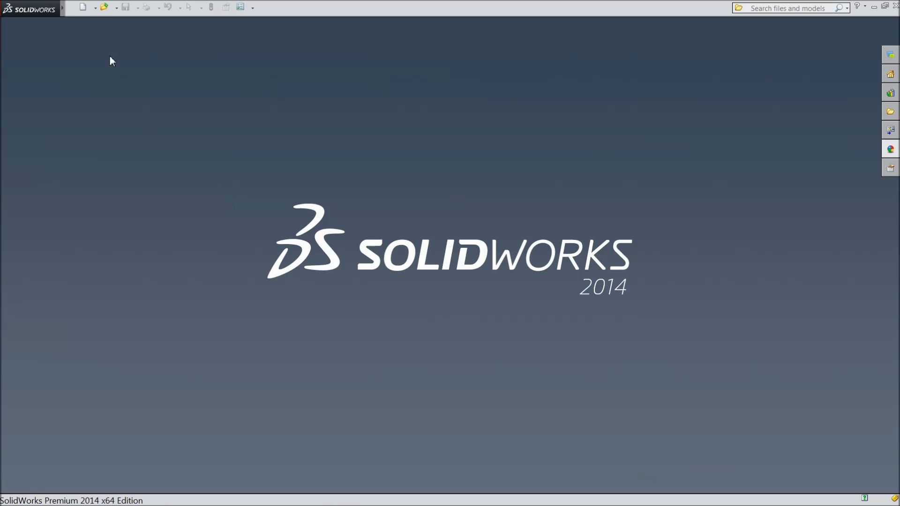
Step: Create a new assembly document for the complete engine and widen the component insertion settings
click(83, 7)
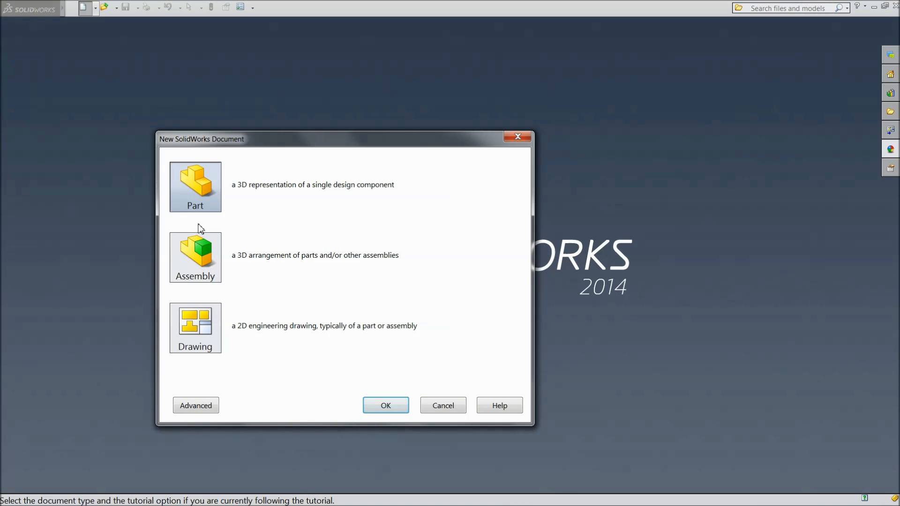
click(196, 255)
click(391, 407)
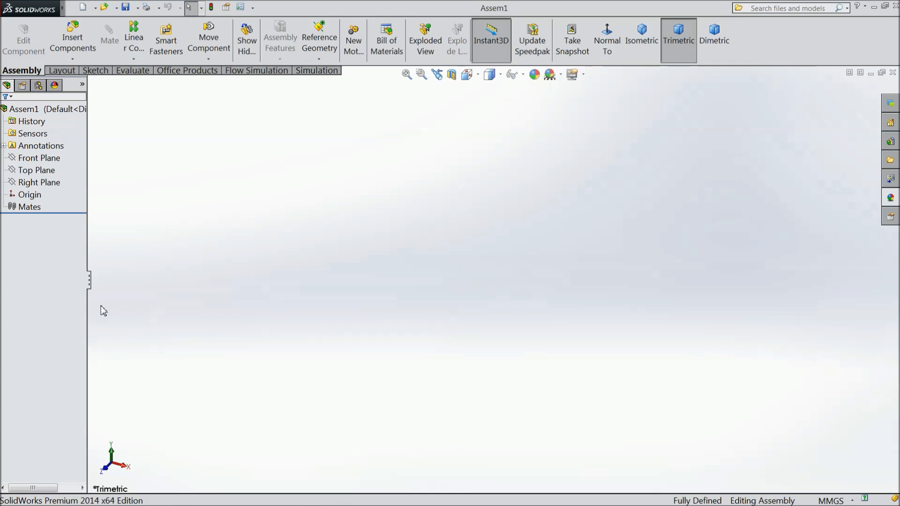
drag(91, 305, 108, 304)
Step: Insert the base part from the elbow engine folder and place it in the new assembly
click(67, 360)
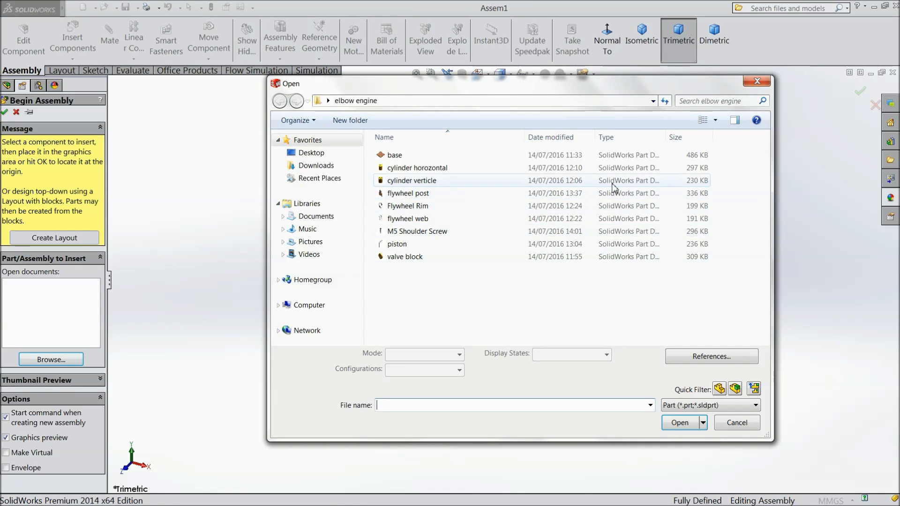
click(715, 120)
click(725, 43)
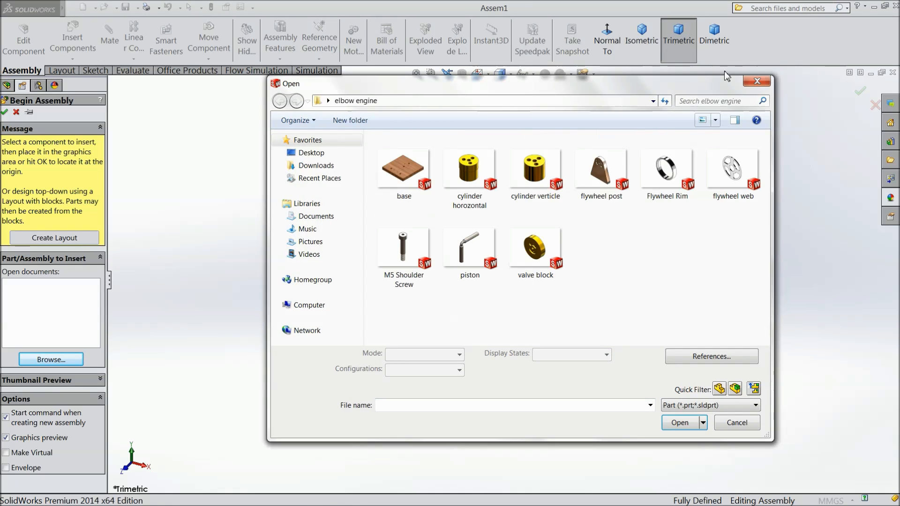
click(407, 164)
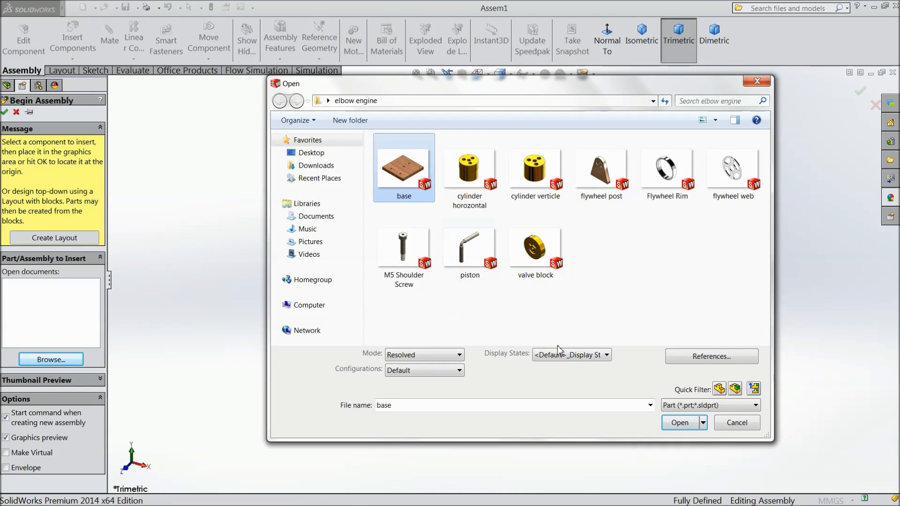
click(680, 423)
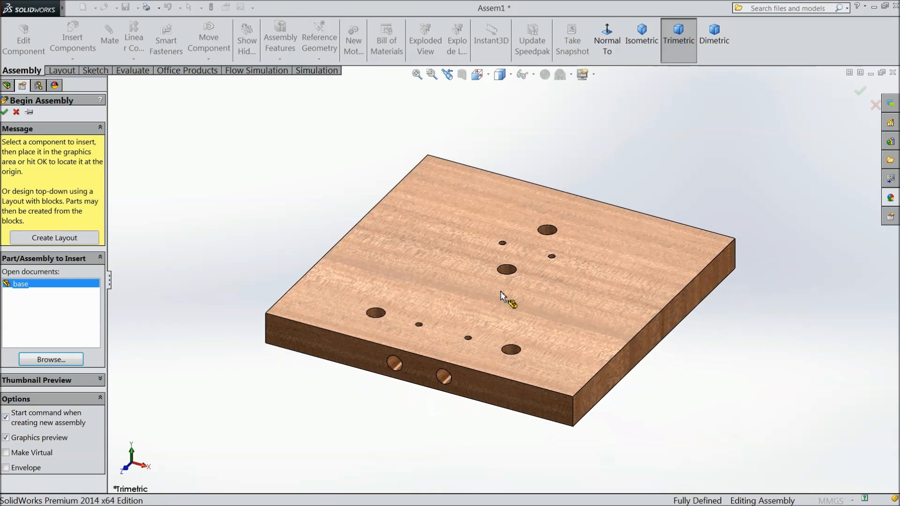
click(501, 296)
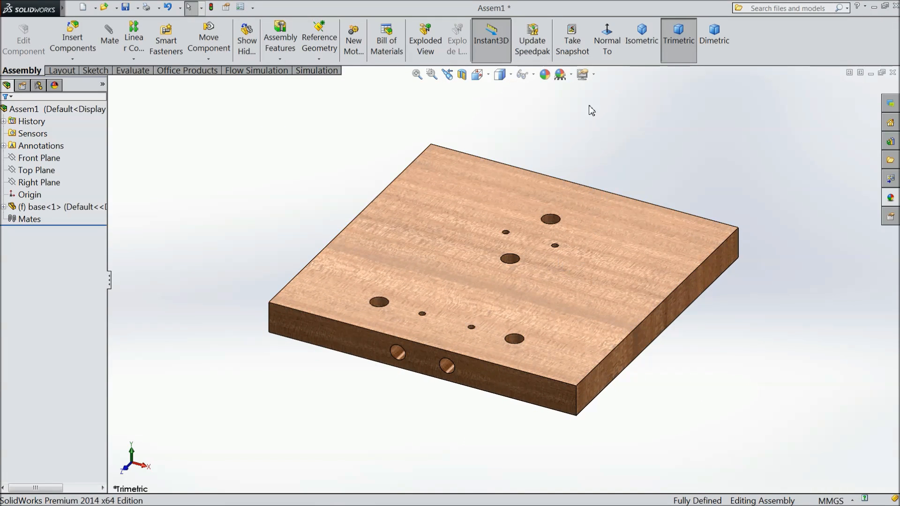
Step: Give the new assembly a plain white background scene and turn on Perspective display
click(571, 74)
click(594, 74)
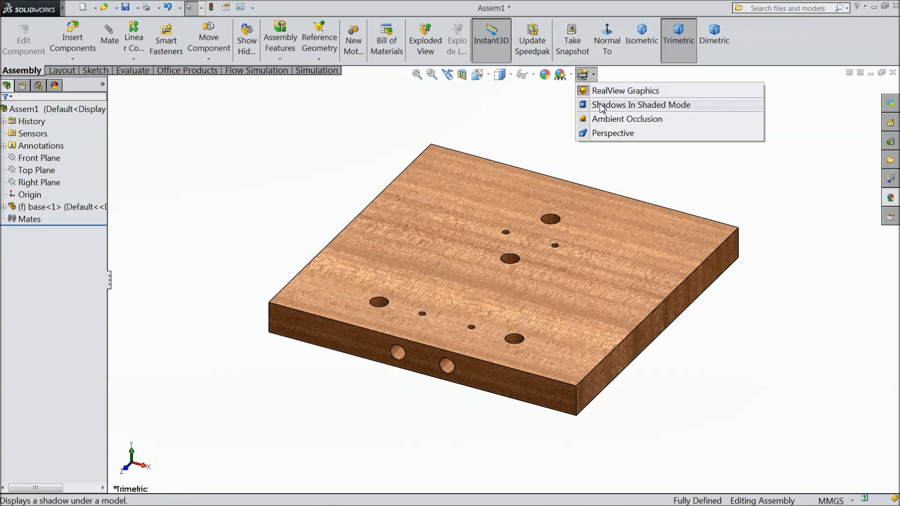
click(600, 133)
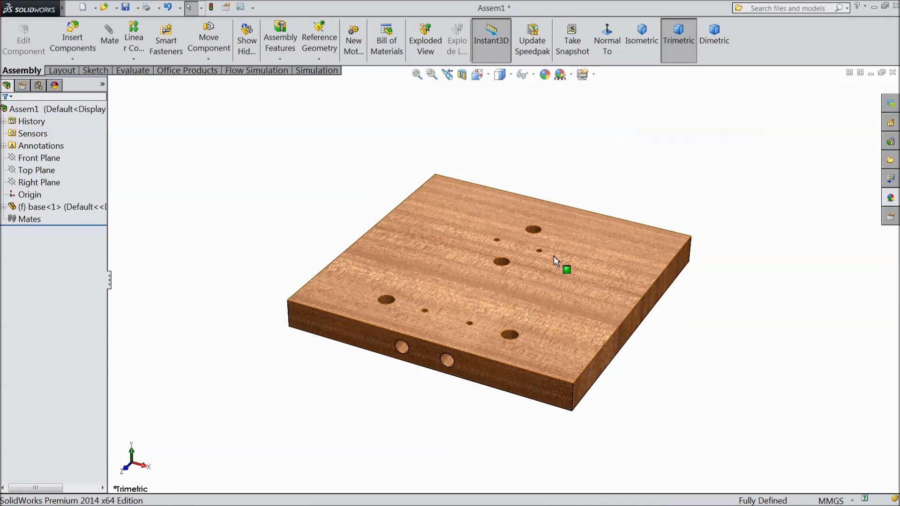
Step: Float the fixed base component and expand its list of features and planes
right_click(379, 273)
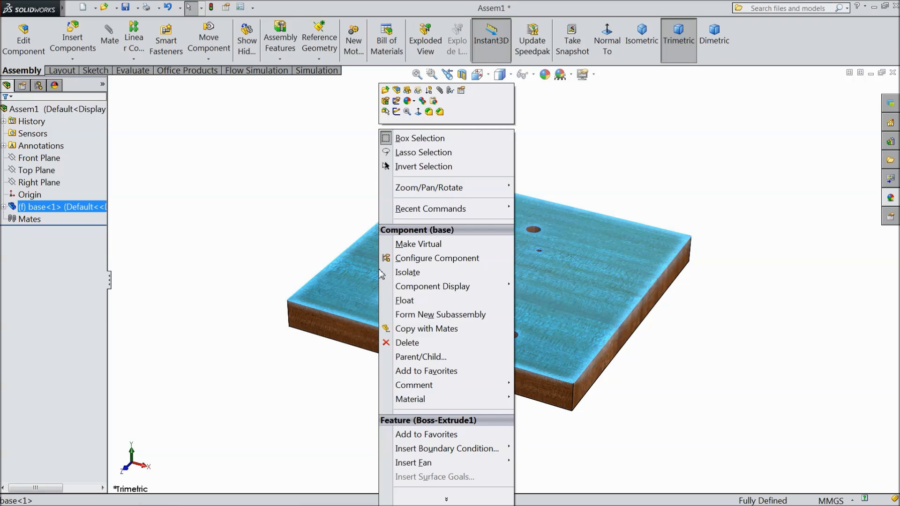
click(403, 302)
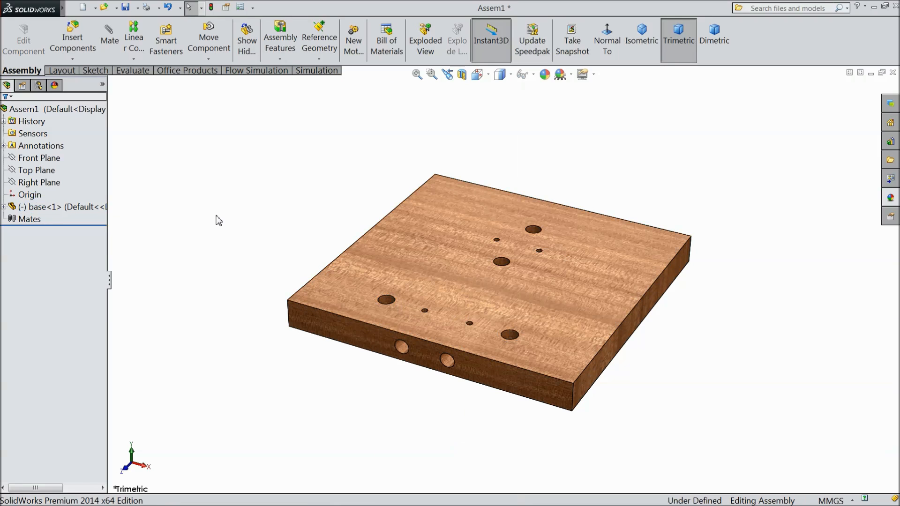
click(4, 208)
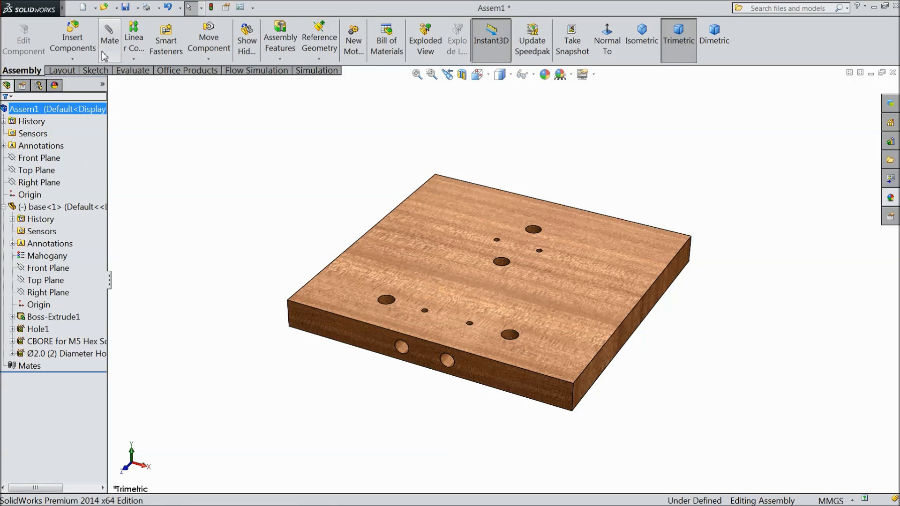
Step: Add a coincident mate between the assembly's Front Plane and the base's Front Plane, with the mate alignment flipped
click(46, 160)
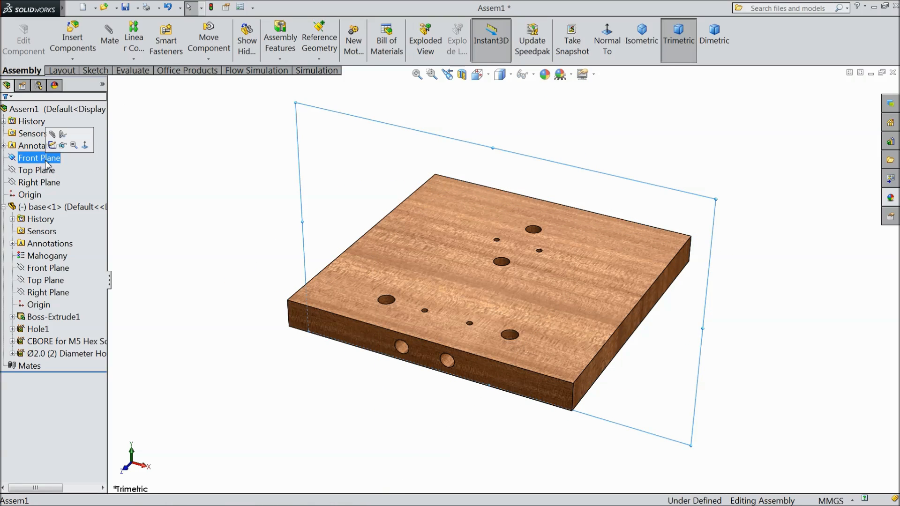
ctrl+click(47, 172)
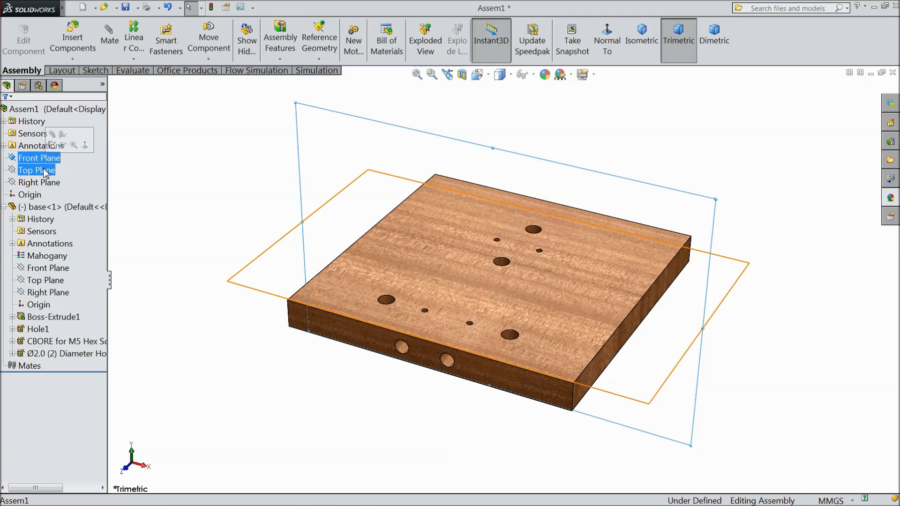
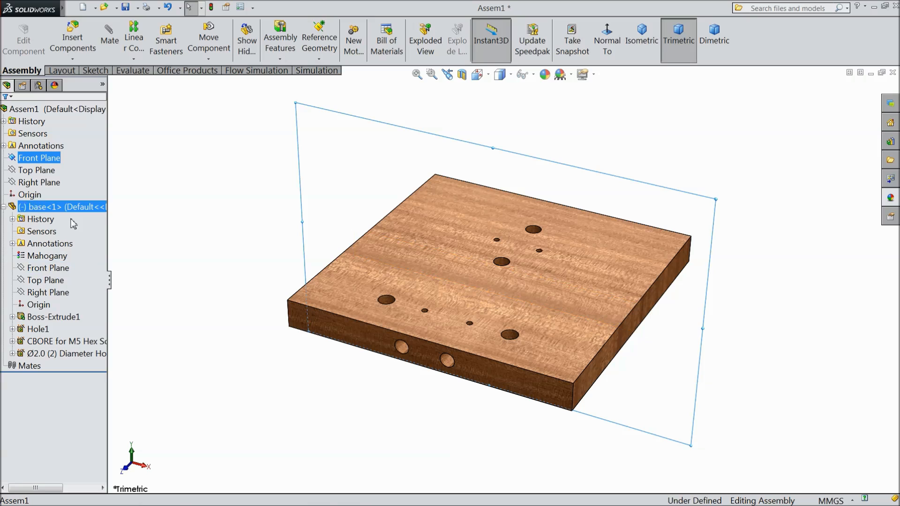
click(111, 44)
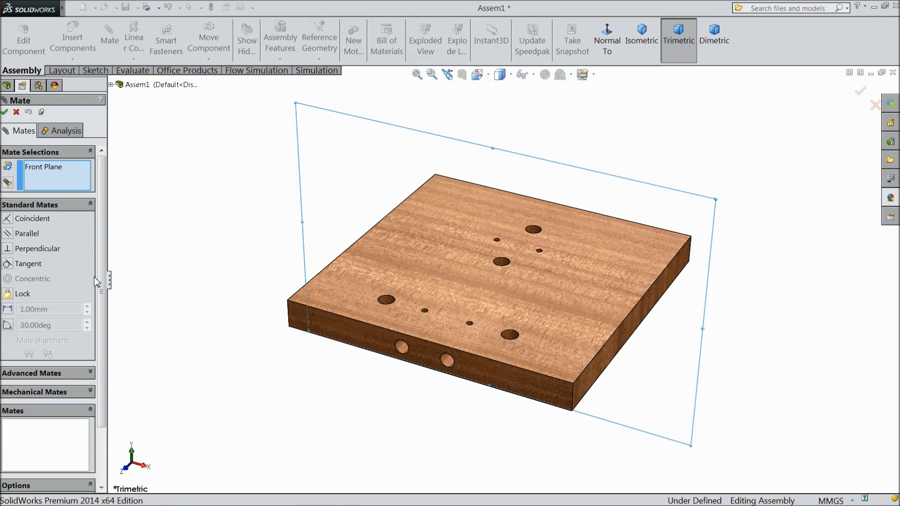
click(111, 85)
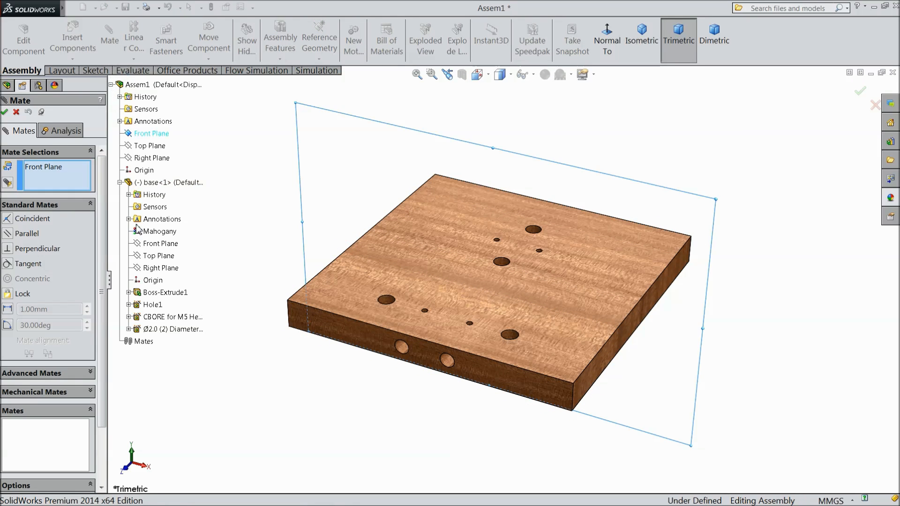
click(156, 244)
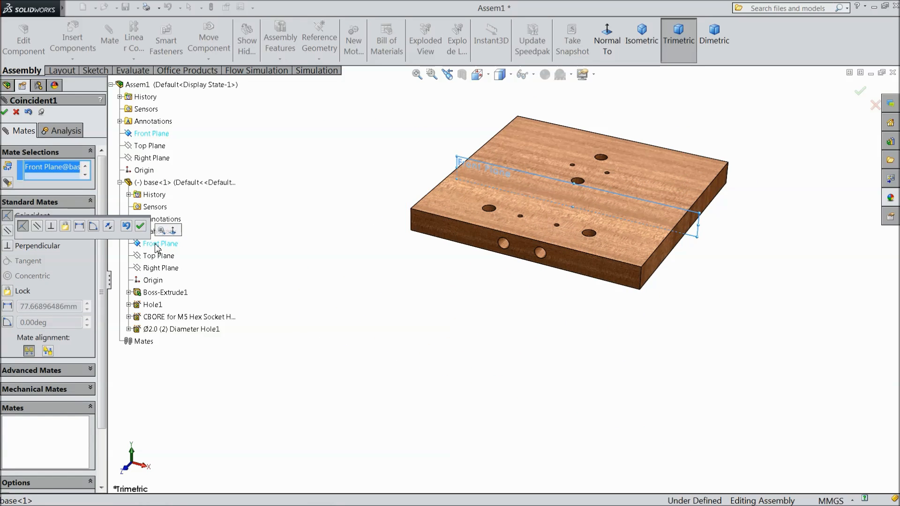
click(109, 227)
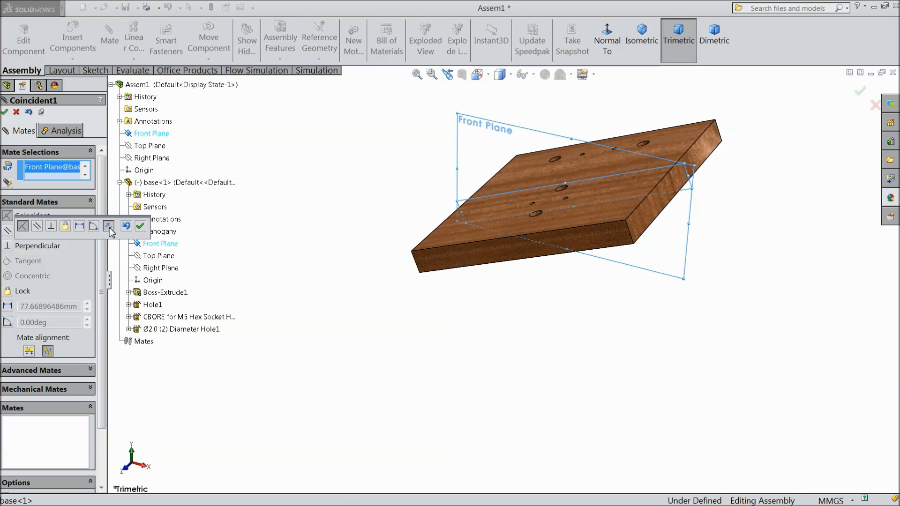
click(140, 226)
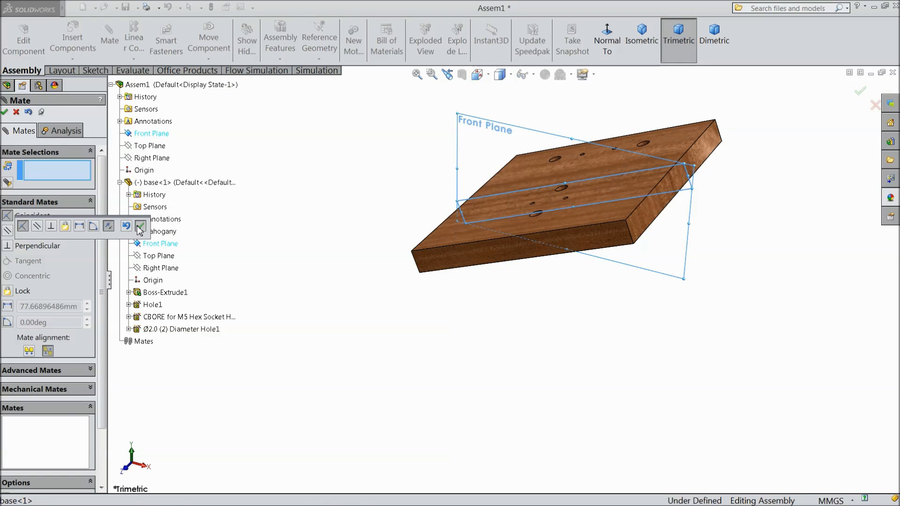
Step: Add a coincident mate between the assembly's Top Plane and the base's Top Plane
click(156, 147)
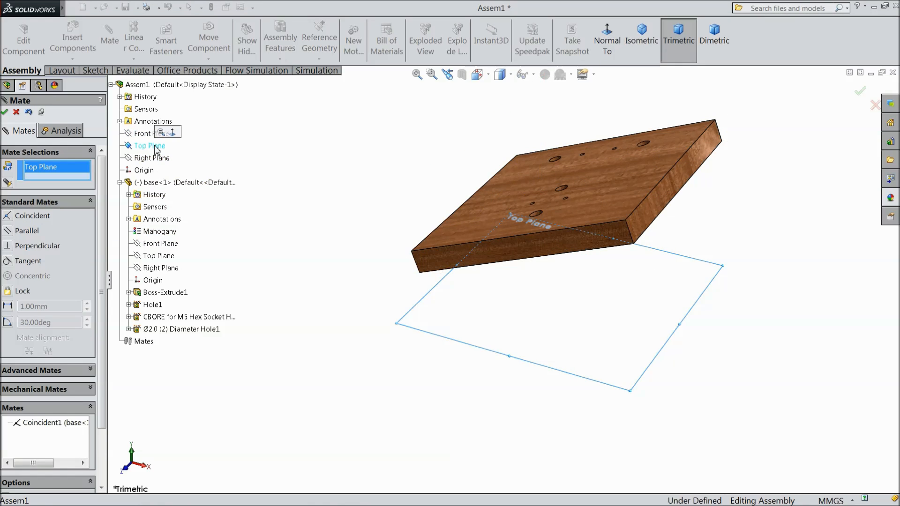
click(160, 256)
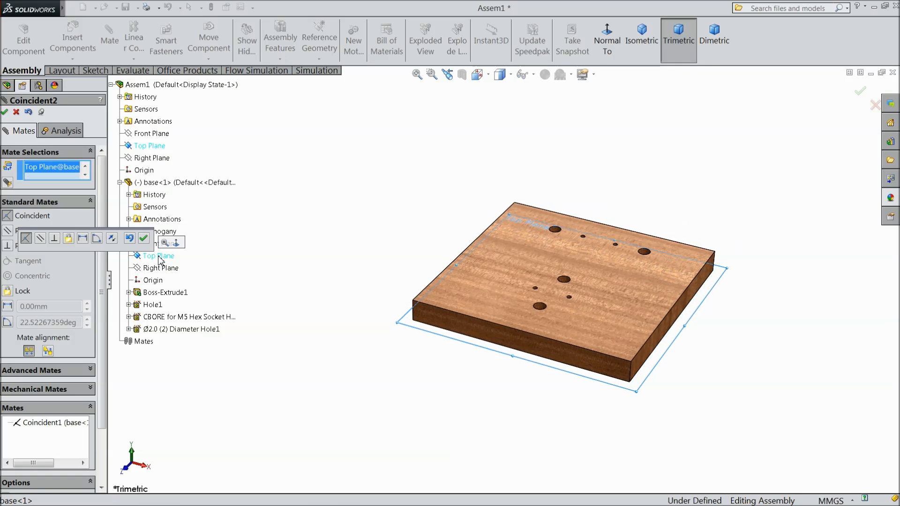
click(144, 239)
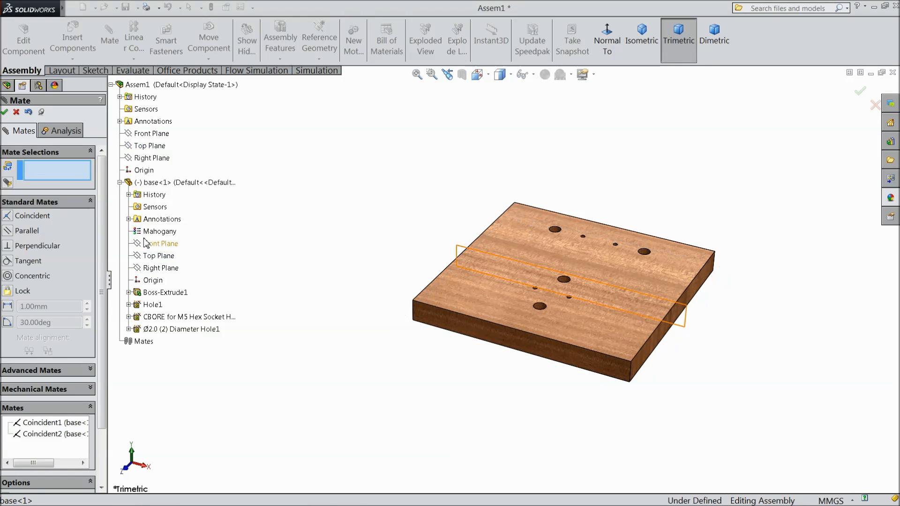
Step: Add a coincident mate between the assembly's Right Plane and the base's Right Plane, and finish mating the base
click(152, 158)
click(156, 269)
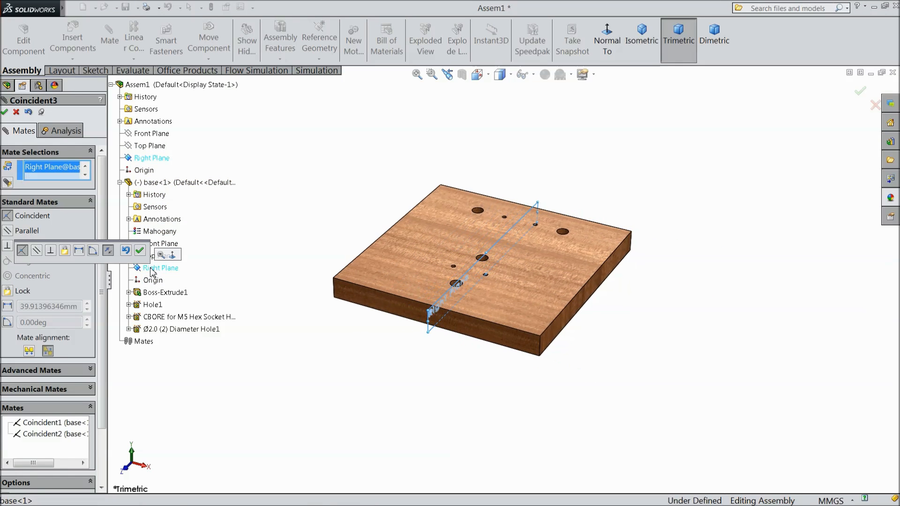
click(139, 252)
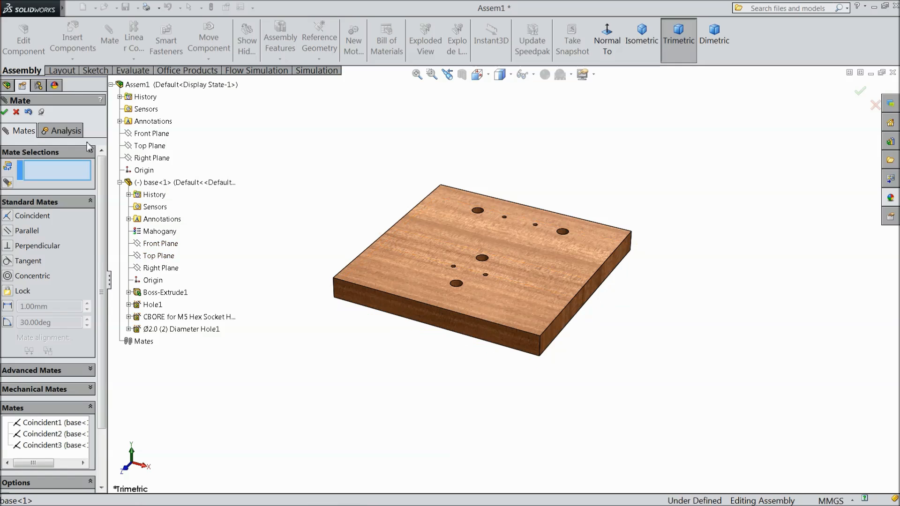
click(6, 112)
mouse_move(217, 207)
middle_down()
mouse_move(206, 196)
mouse_move(216, 209)
mouse_move(205, 207)
middle_up()
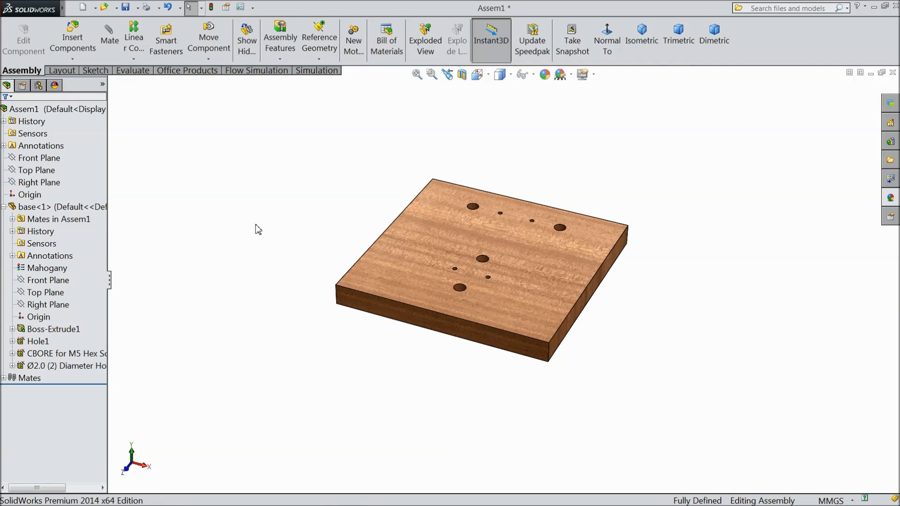
Step: Insert the valve block part from the elbow engine folder and place it near the base's front corner
click(77, 45)
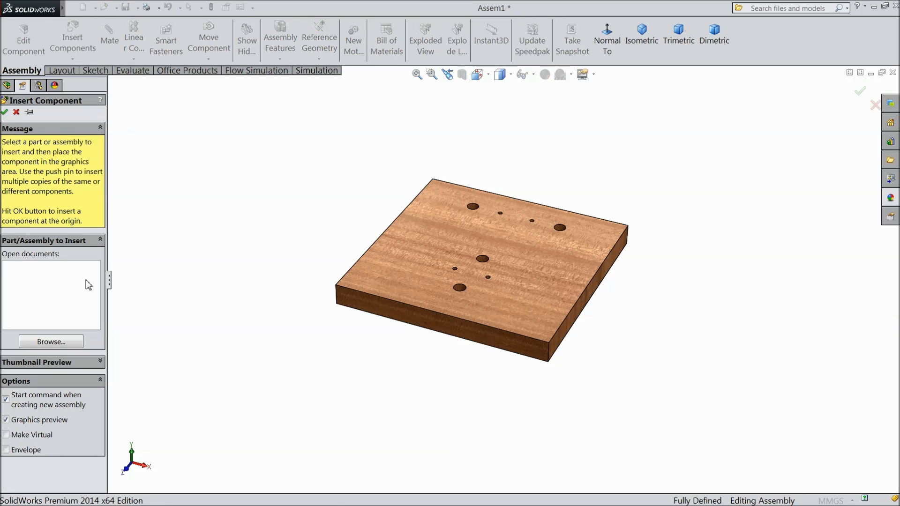
click(50, 342)
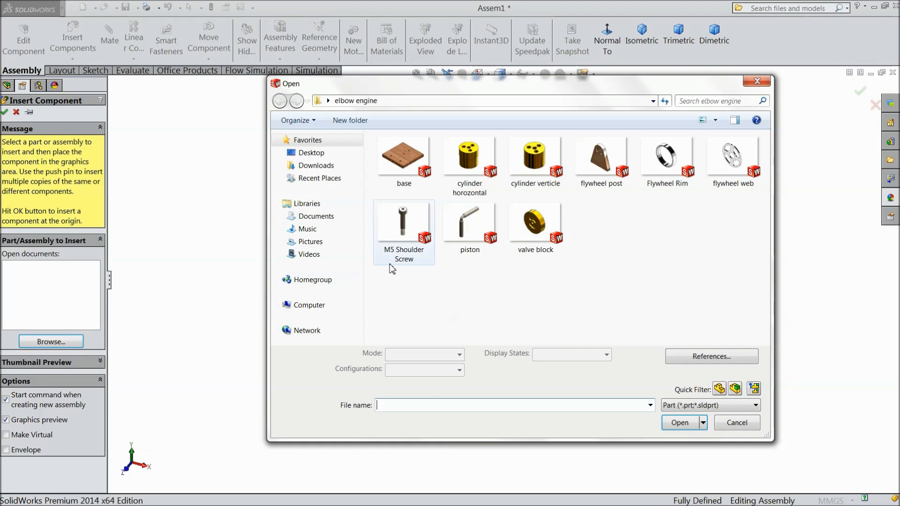
click(539, 239)
click(681, 424)
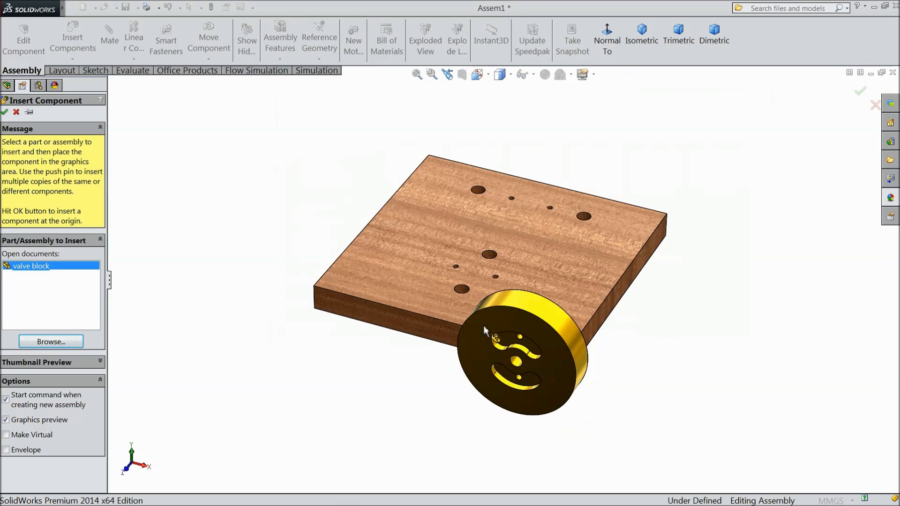
click(410, 287)
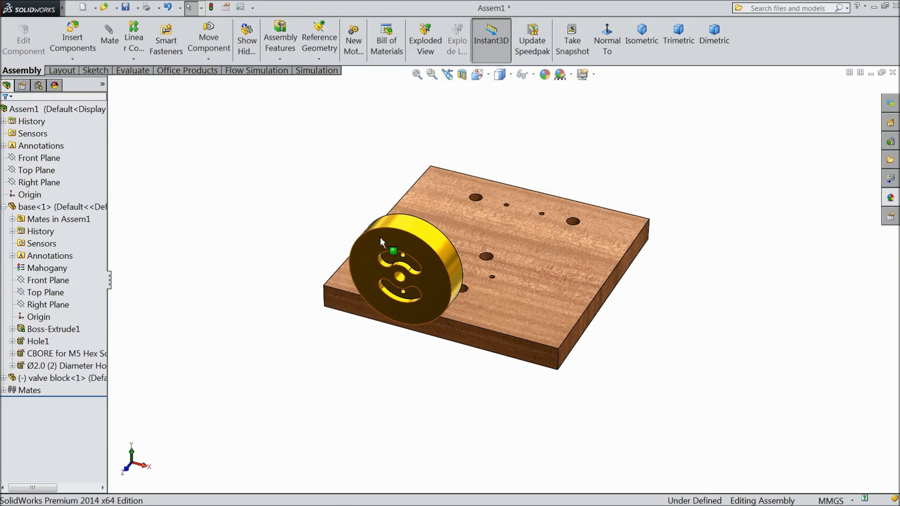
Step: Rotate the valve block with free drag so its slotted face points upward
click(209, 59)
click(237, 86)
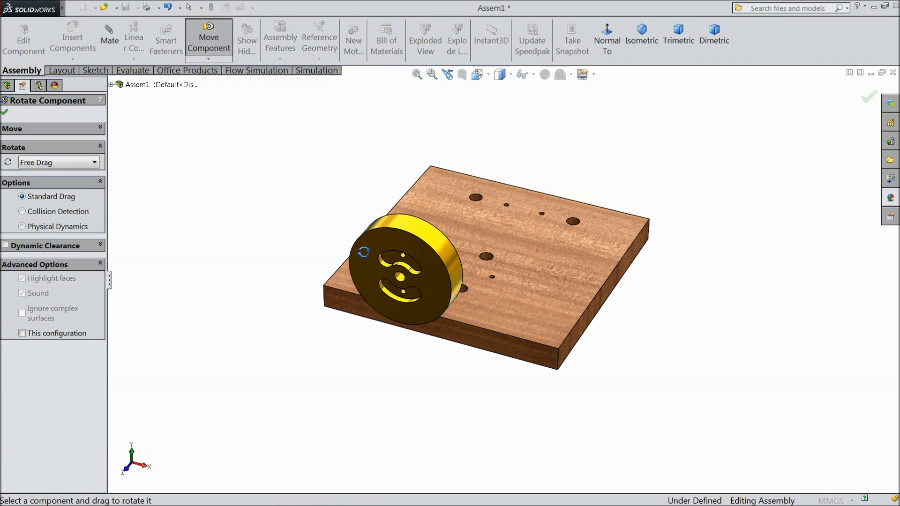
drag(392, 283, 389, 206)
click(6, 114)
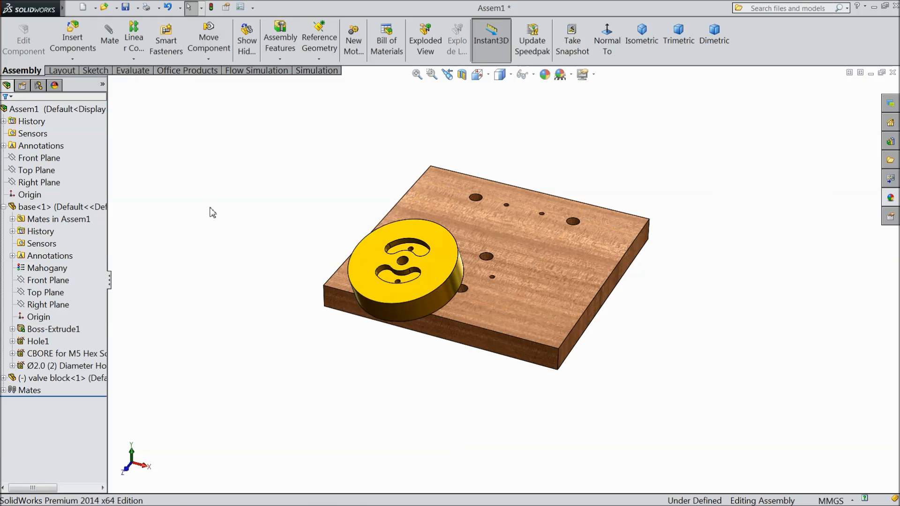
Step: Add a concentric mate between an outer mounting hole on the valve block's underside and the matching large hole in the base's top face
scroll(489, 274, down, 5)
middle_drag(457, 284, 427, 201)
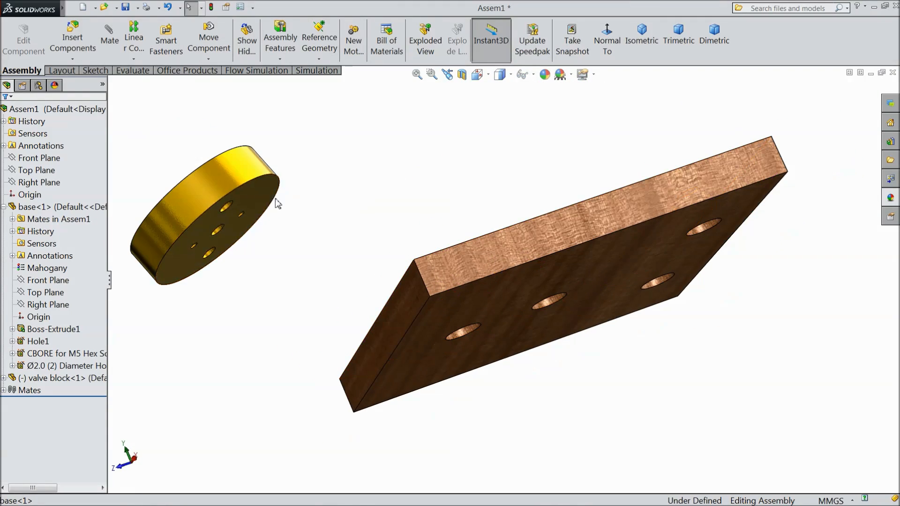
click(109, 38)
scroll(234, 209, down, 3)
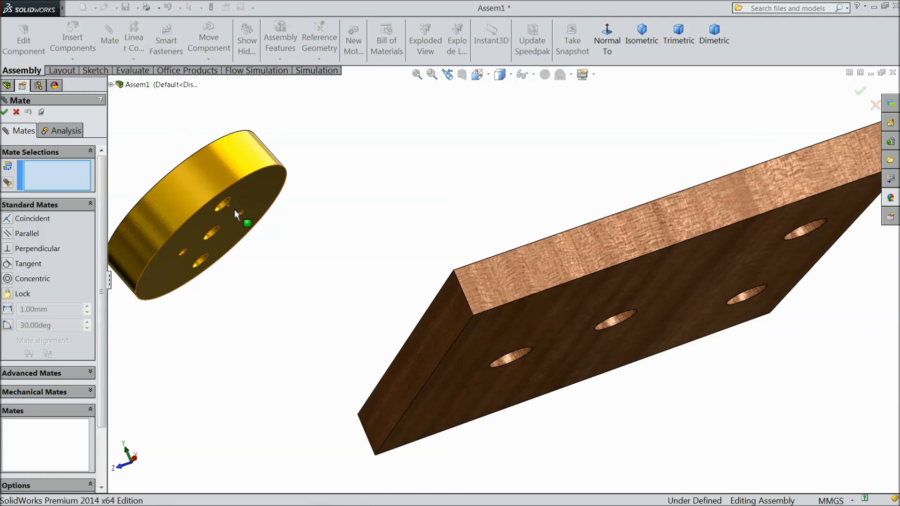
click(237, 213)
scroll(249, 224, up, 3)
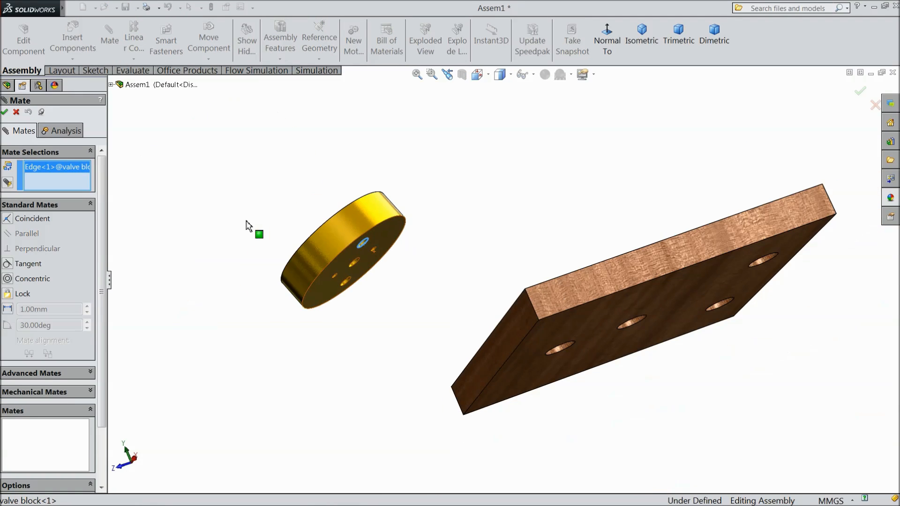
middle_drag(354, 241, 552, 282)
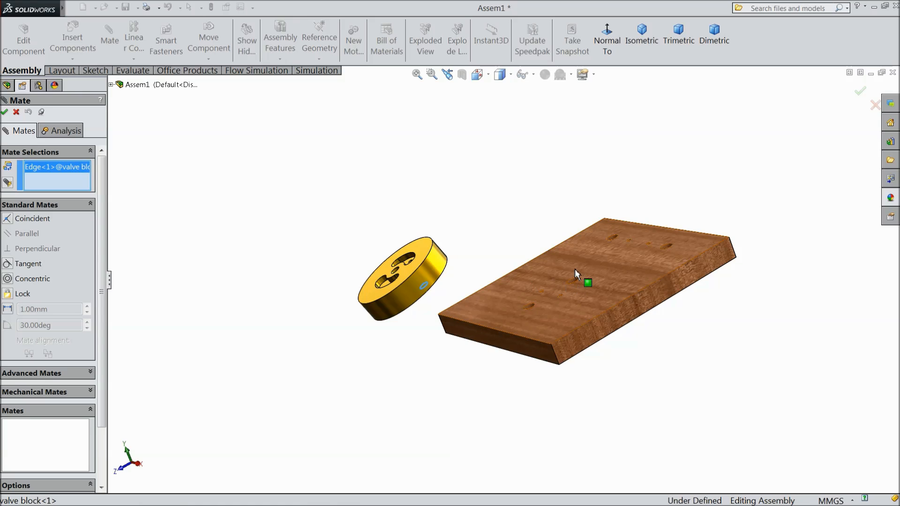
scroll(577, 281, down, 3)
click(589, 282)
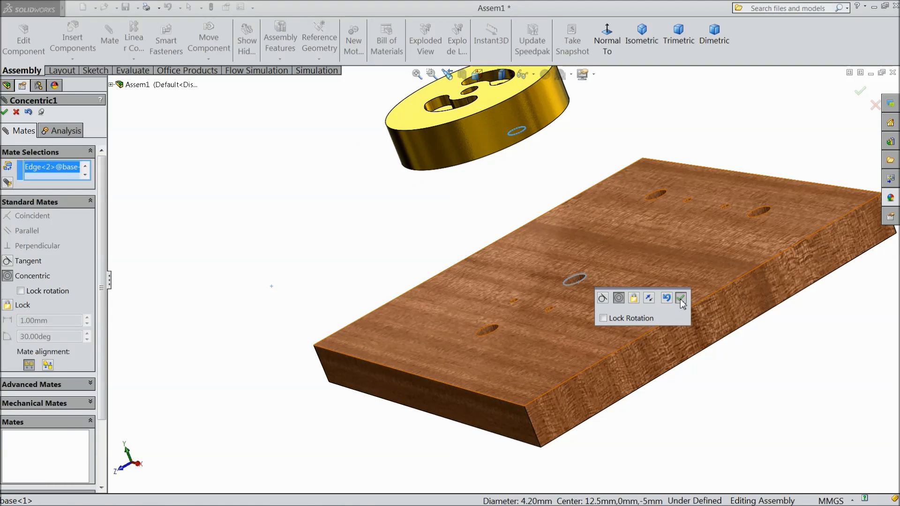
click(680, 298)
Step: Add a concentric mate between the base's second large mounting hole and the valve block's opposite outer mounting hole
click(490, 338)
middle_drag(463, 296, 439, 221)
click(445, 123)
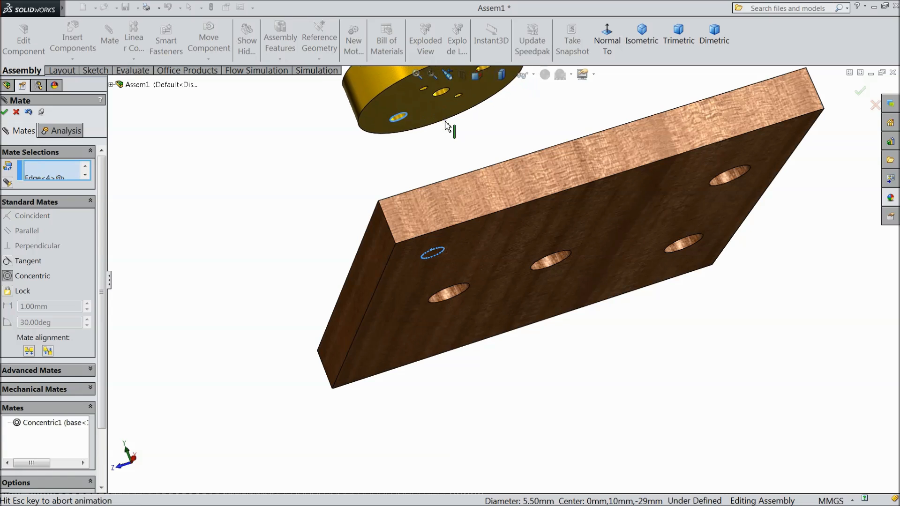
click(430, 89)
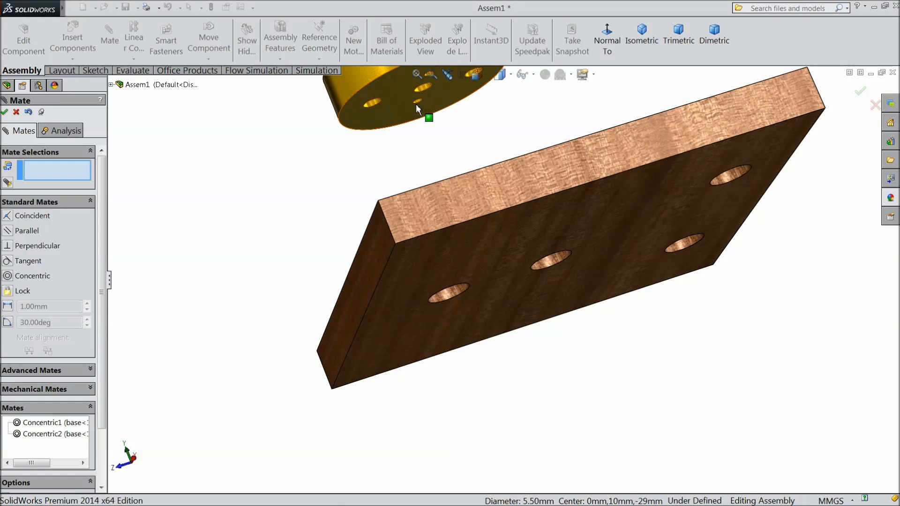
Step: Mate the valve block's underside coincident with the base's top face and finish mating the valve block
click(415, 120)
middle_drag(415, 121, 431, 277)
click(490, 310)
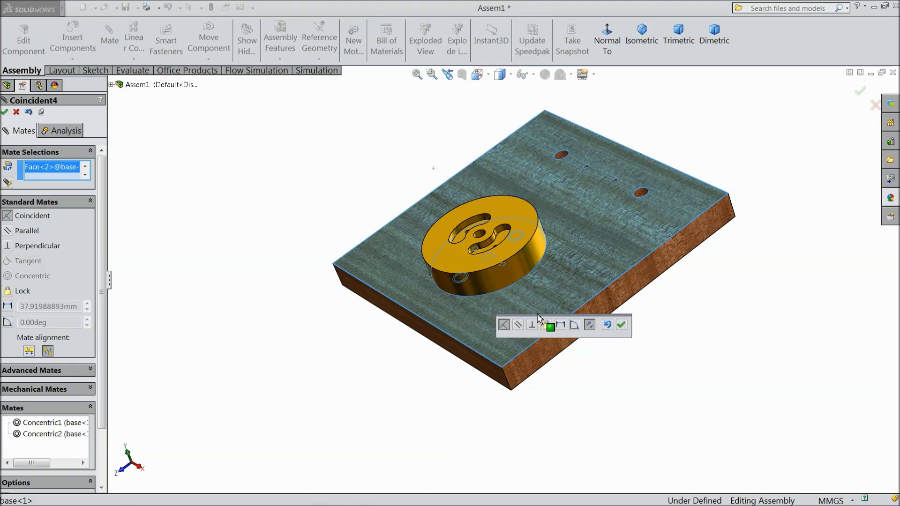
click(623, 330)
middle_drag(581, 258, 593, 274)
scroll(575, 234, down, 3)
scroll(575, 234, up, 2)
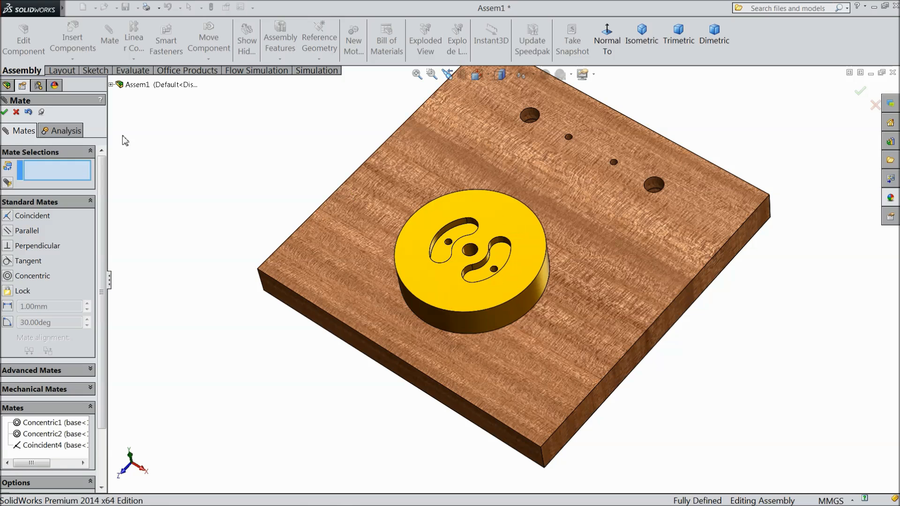
click(4, 112)
Step: Insert the cylinder verticle part from the elbow engine folder and place it beside the valve block
click(72, 42)
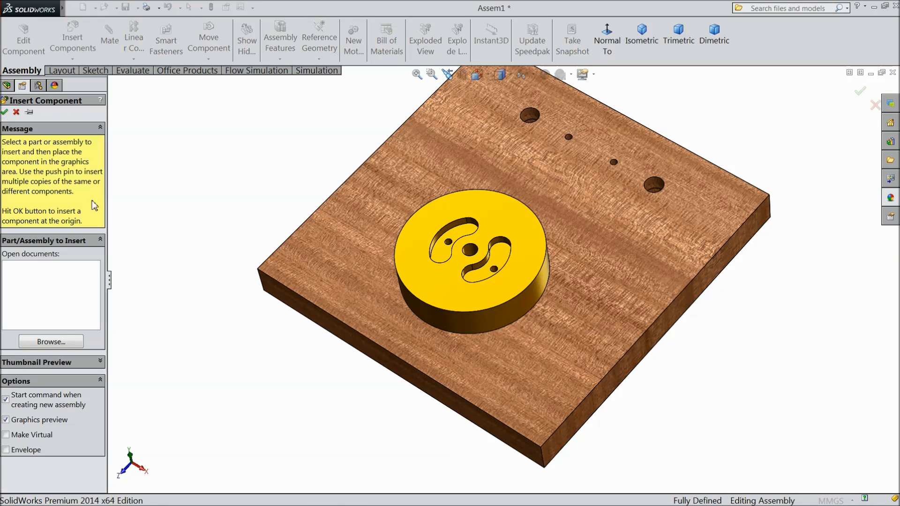
click(51, 343)
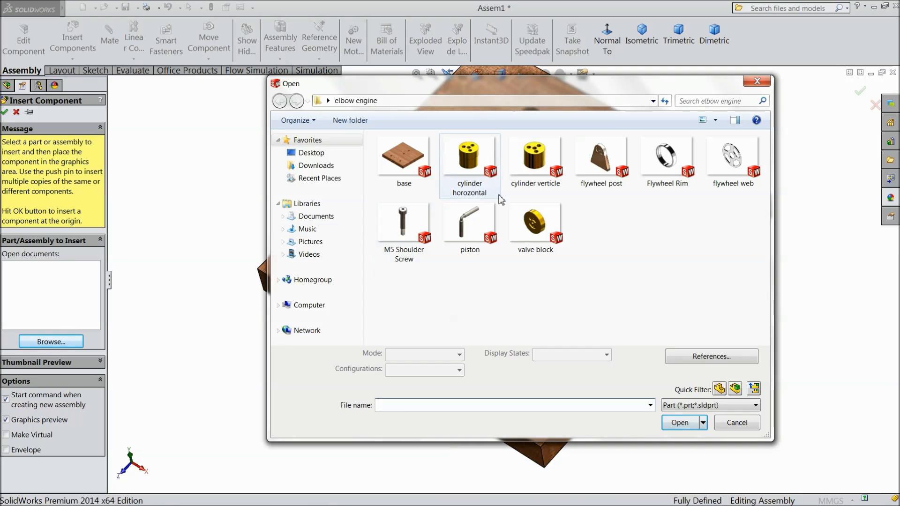
click(534, 169)
click(681, 422)
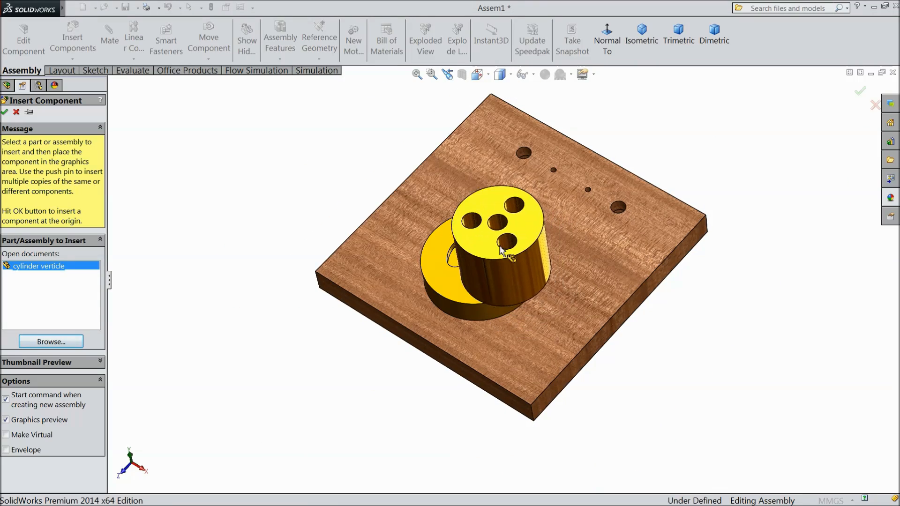
click(442, 230)
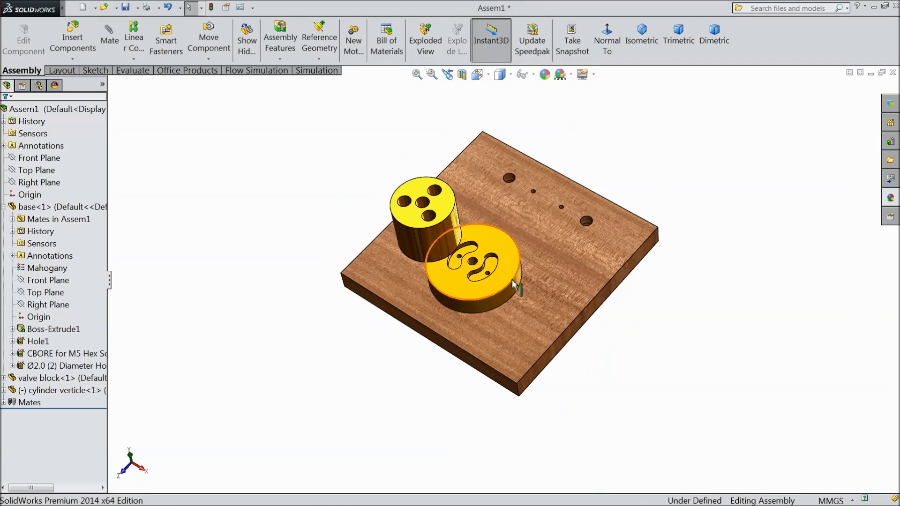
Step: Move the vertical cylinder clear of the valve block so its underside is accessible
scroll(496, 274, down, 3)
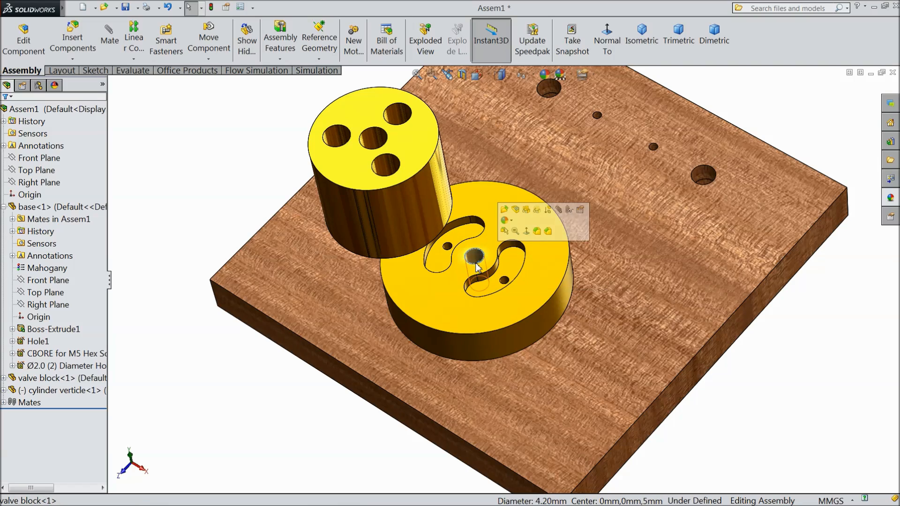
middle_drag(448, 311, 417, 225)
drag(430, 254, 340, 159)
middle_drag(365, 259, 358, 203)
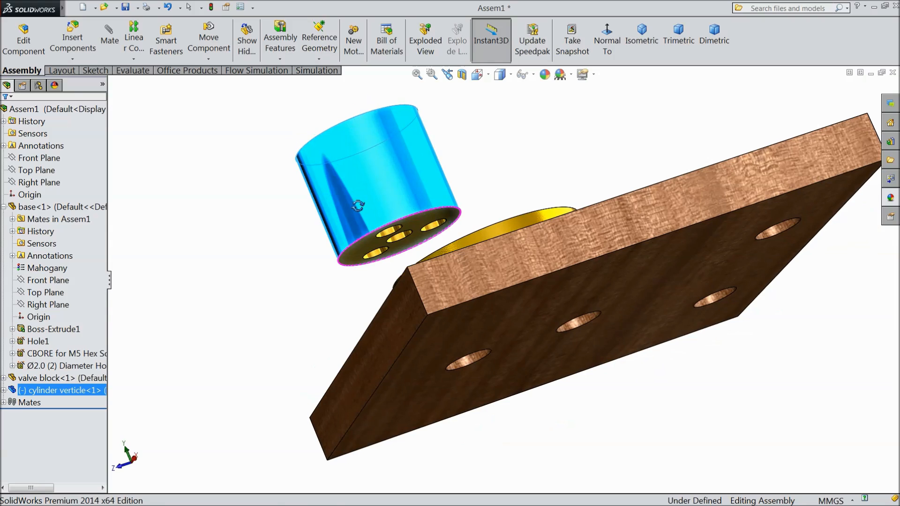
Step: Add a concentric mate between the center hole on the vertical cylinder's underside and the valve block's center hole
scroll(397, 244, down, 3)
click(412, 242)
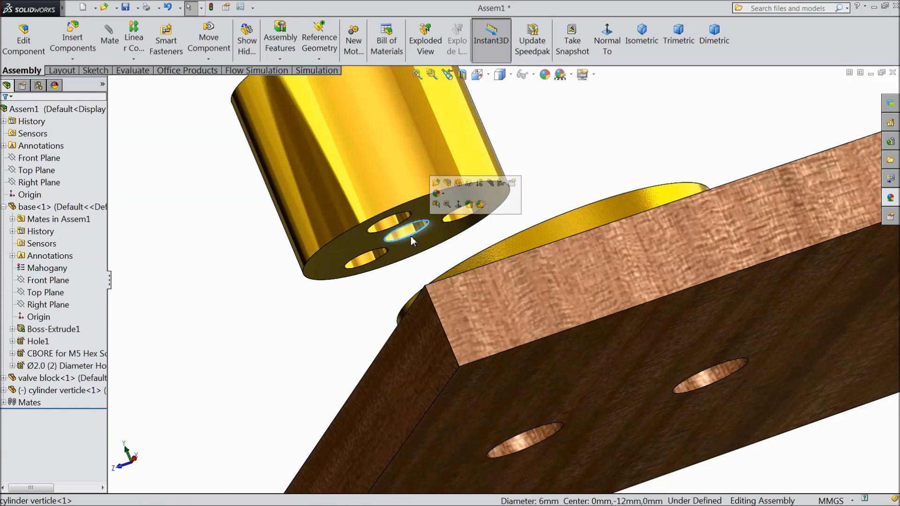
click(489, 185)
scroll(416, 263, up, 4)
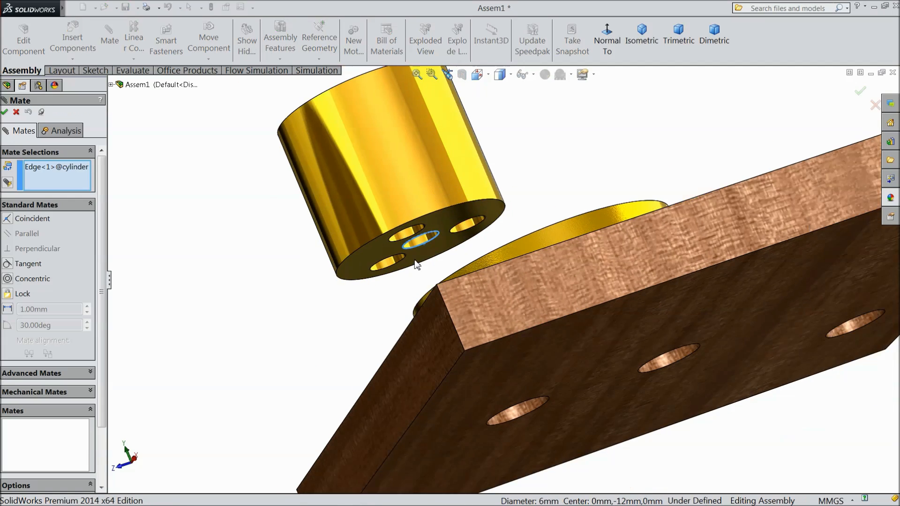
middle_drag(383, 255, 409, 327)
scroll(464, 305, down, 3)
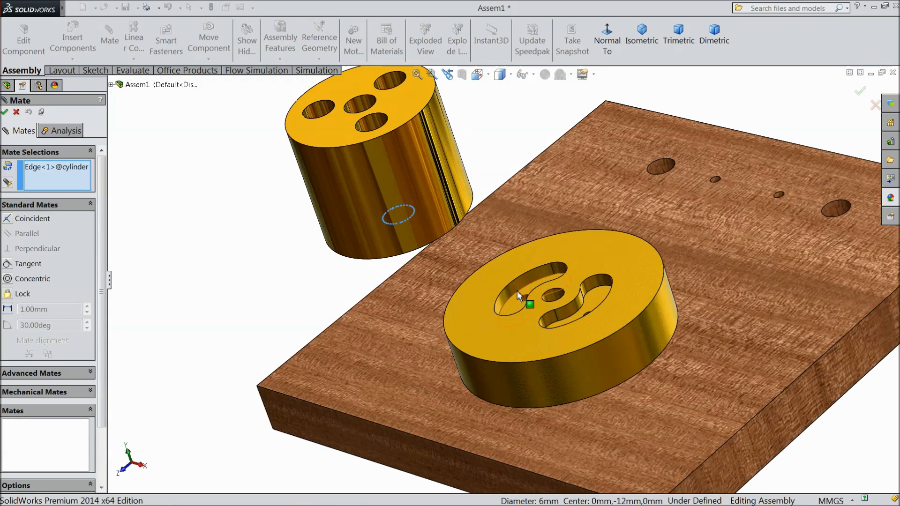
click(556, 305)
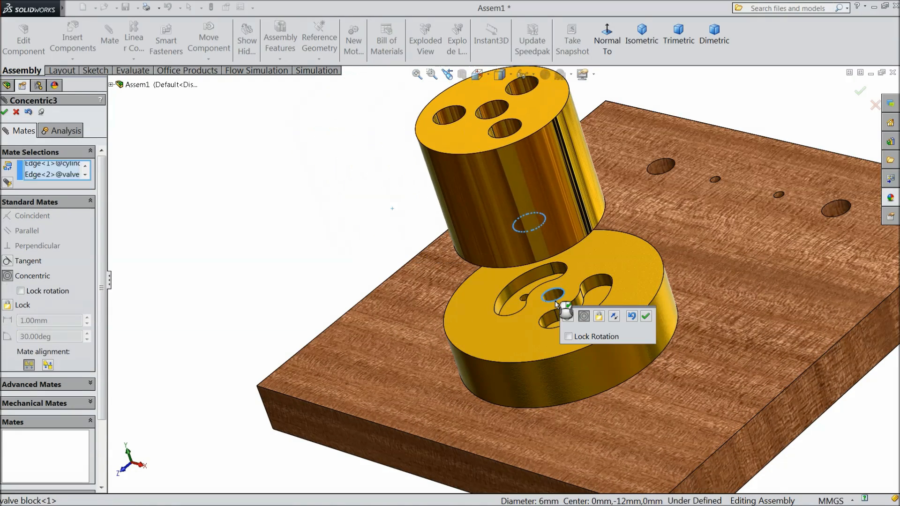
click(646, 319)
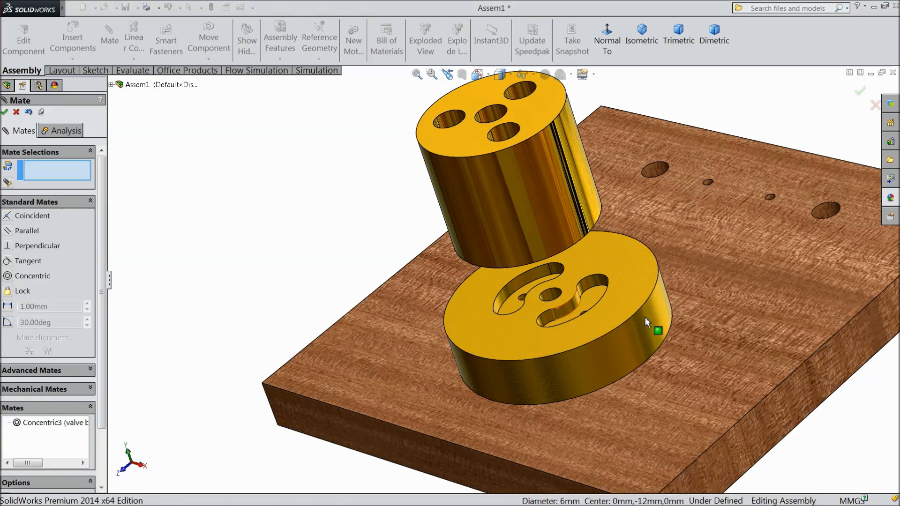
Step: Mate the vertical cylinder's bottom face coincident with the valve block's slotted top face, and turn the cylinder about its axis
middle_drag(592, 352, 524, 357)
click(545, 282)
click(531, 362)
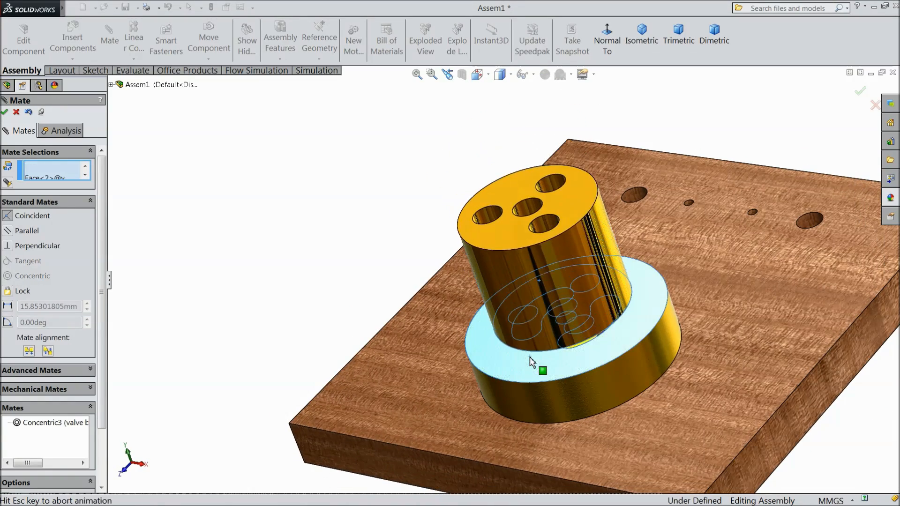
click(659, 374)
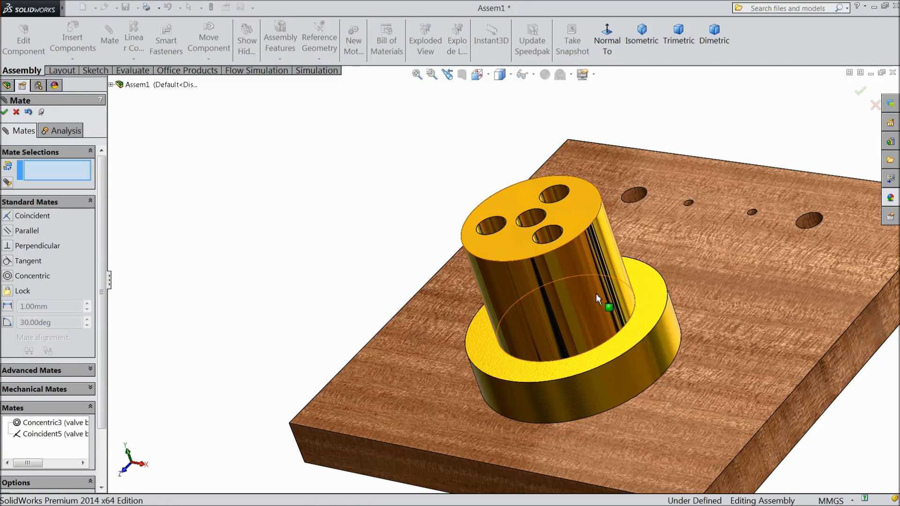
drag(482, 264, 539, 287)
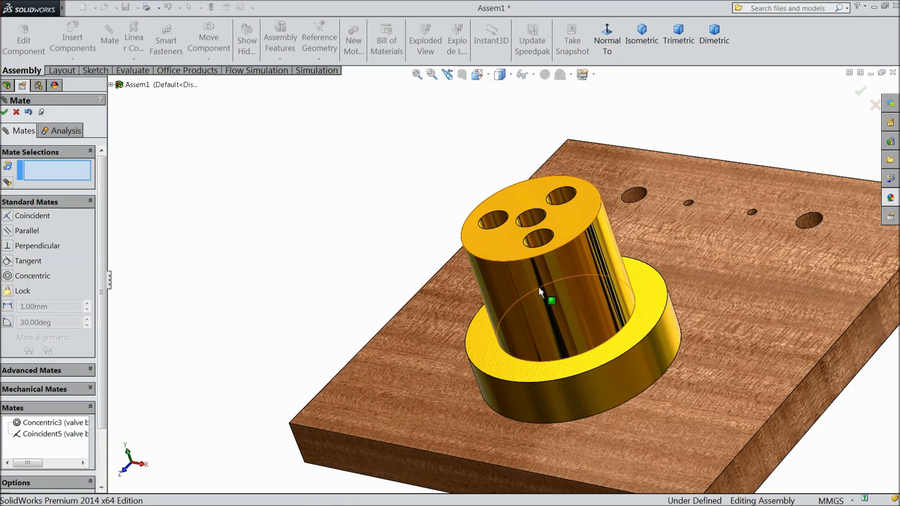
Step: Insert the M5 Shoulder Screw part from the elbow engine folder and place it beside the vertical cylinder
click(5, 112)
click(69, 47)
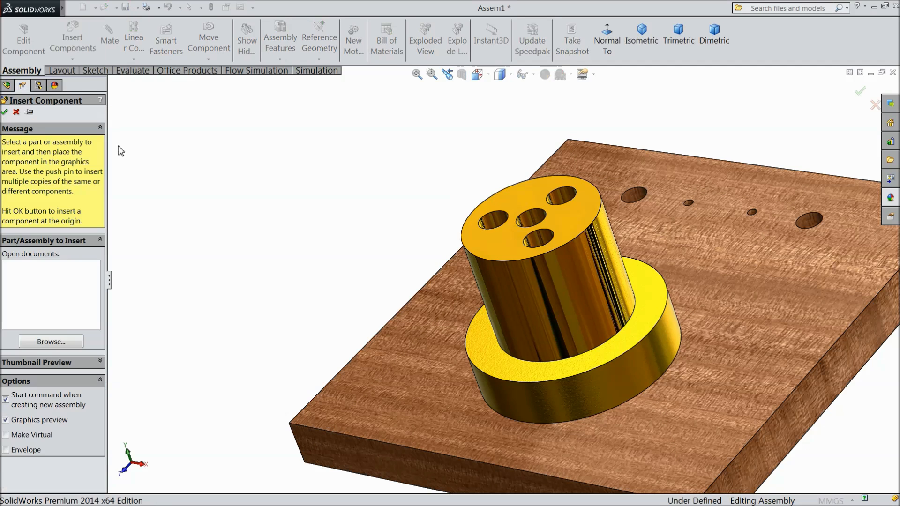
click(51, 342)
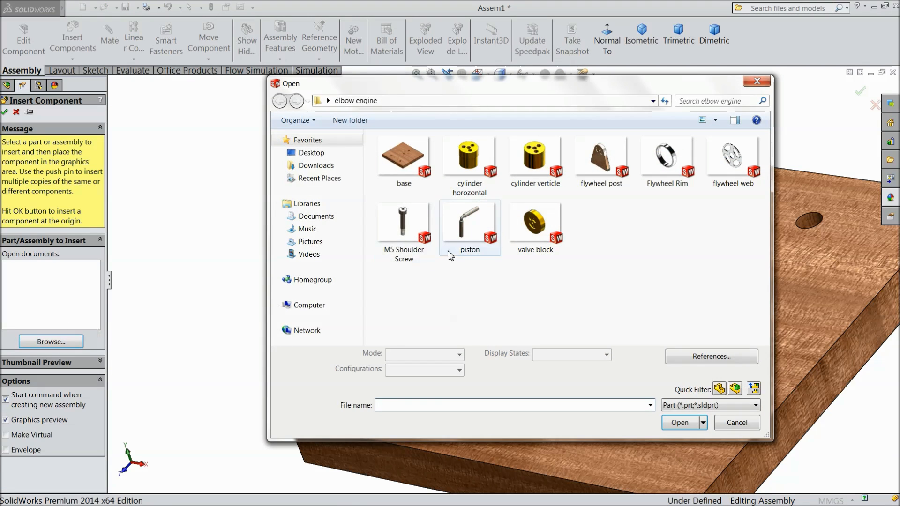
click(403, 223)
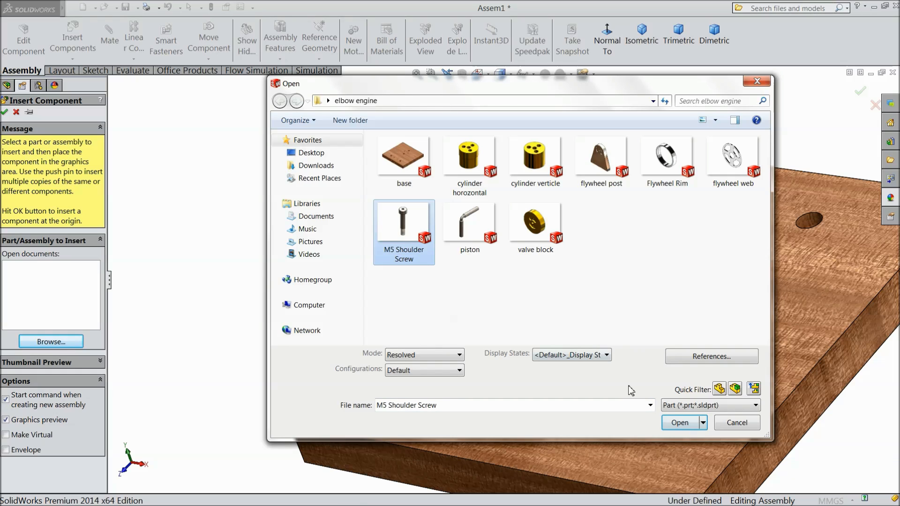
click(681, 422)
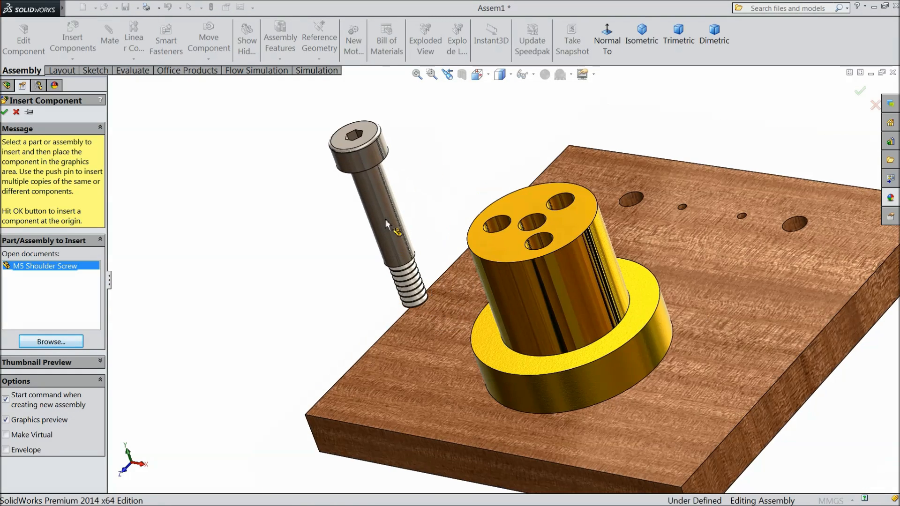
click(386, 220)
scroll(333, 238, up, 2)
middle_drag(330, 238, 347, 223)
middle_drag(357, 253, 382, 281)
scroll(649, 299, down, 4)
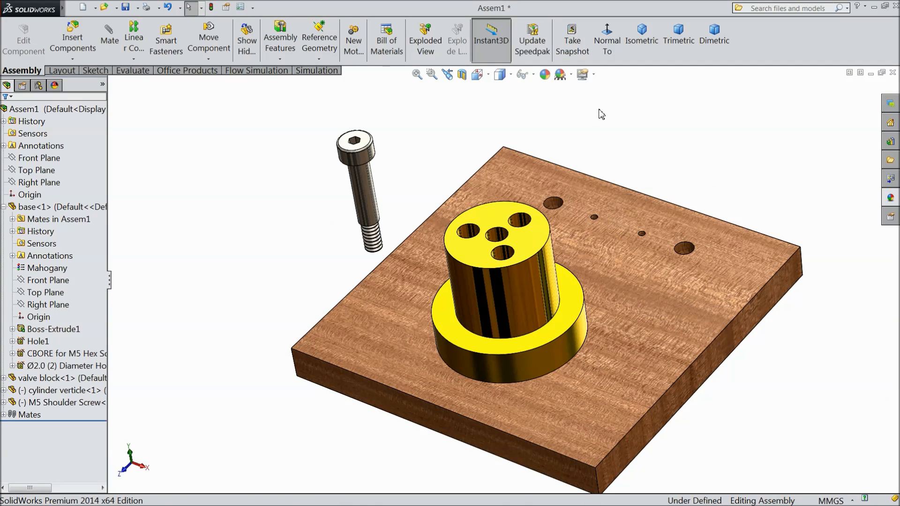
click(594, 75)
click(657, 178)
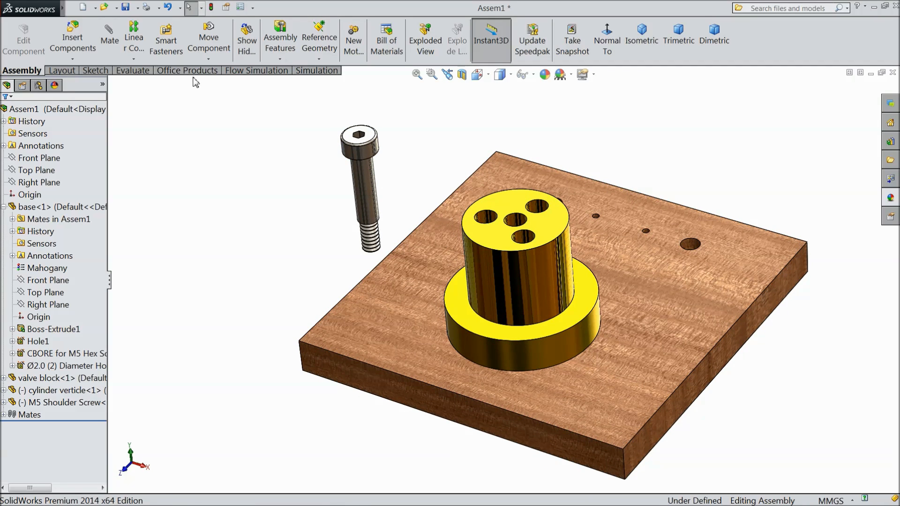
Step: Add a concentric mate between the shoulder screw's shank and the vertical cylinder's outer cylindrical face
click(109, 39)
click(365, 197)
click(519, 282)
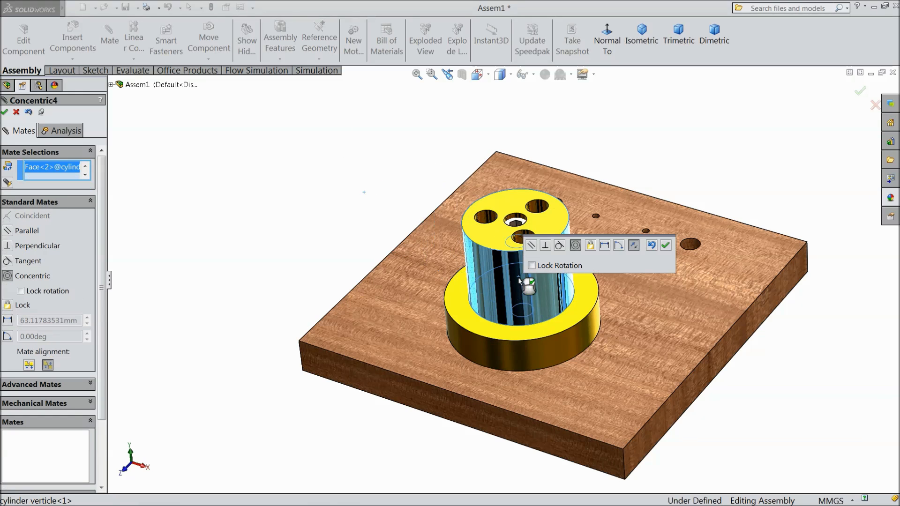
click(666, 245)
Step: Pull the screw up out of the cylinder and mate its head's underside coincident with the vertical cylinder's top face
drag(514, 225, 518, 108)
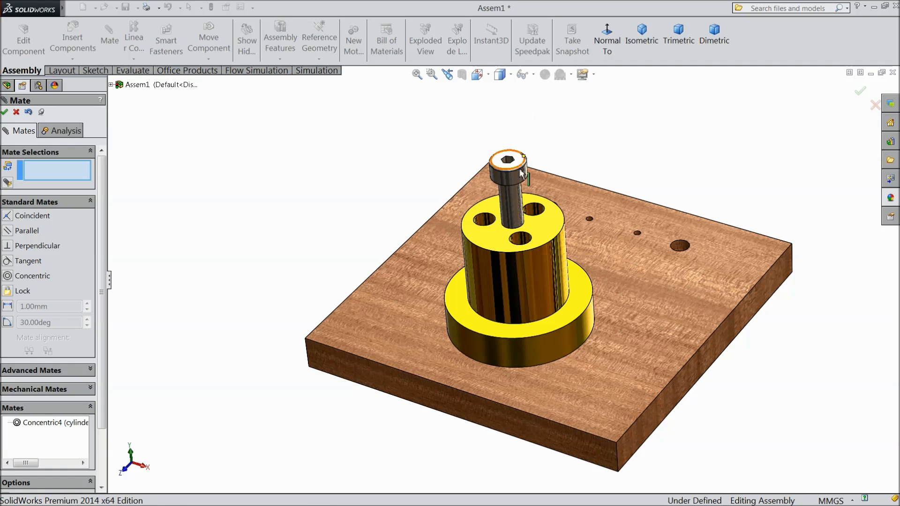
drag(515, 178, 497, 93)
middle_drag(417, 176, 409, 131)
scroll(468, 136, down, 3)
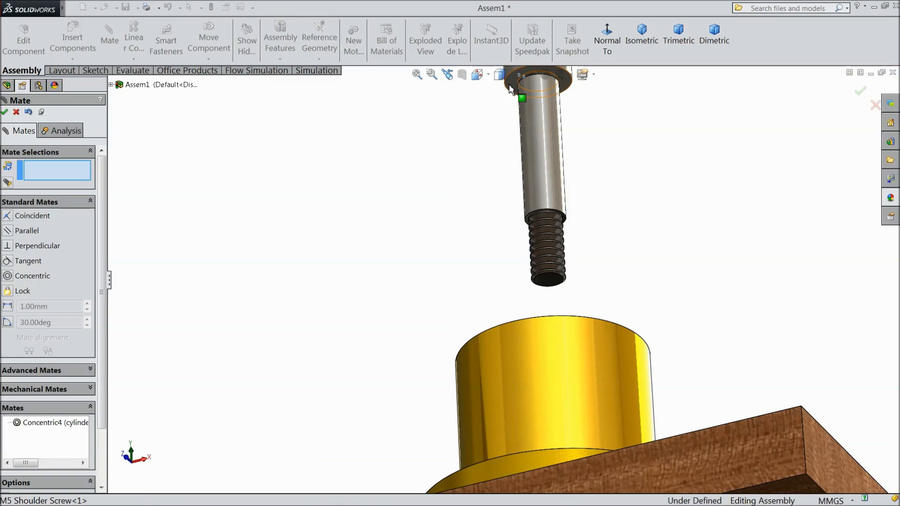
click(510, 89)
scroll(392, 205, up, 3)
middle_drag(392, 204, 401, 362)
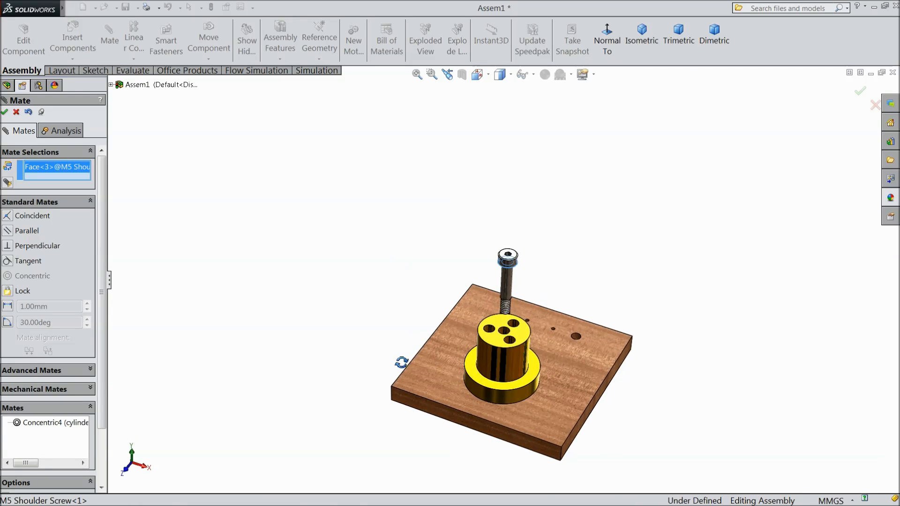
scroll(538, 335, down, 5)
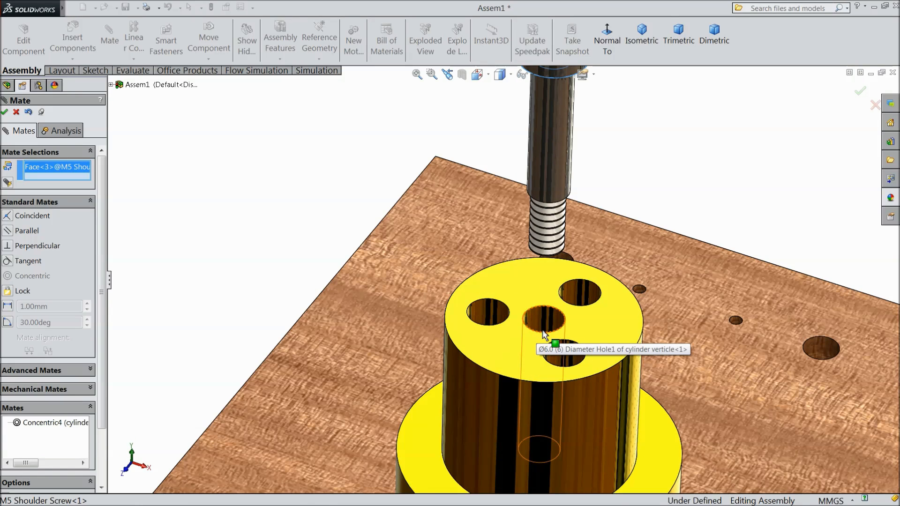
click(603, 337)
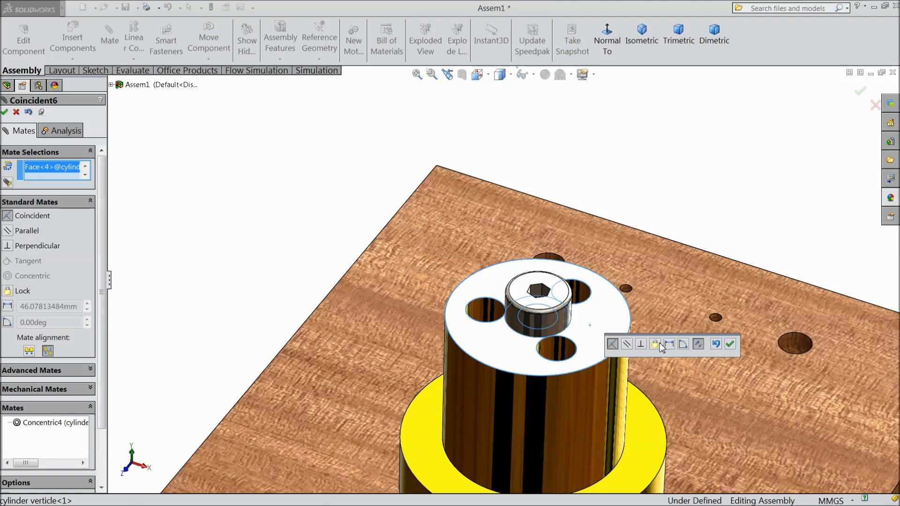
click(730, 345)
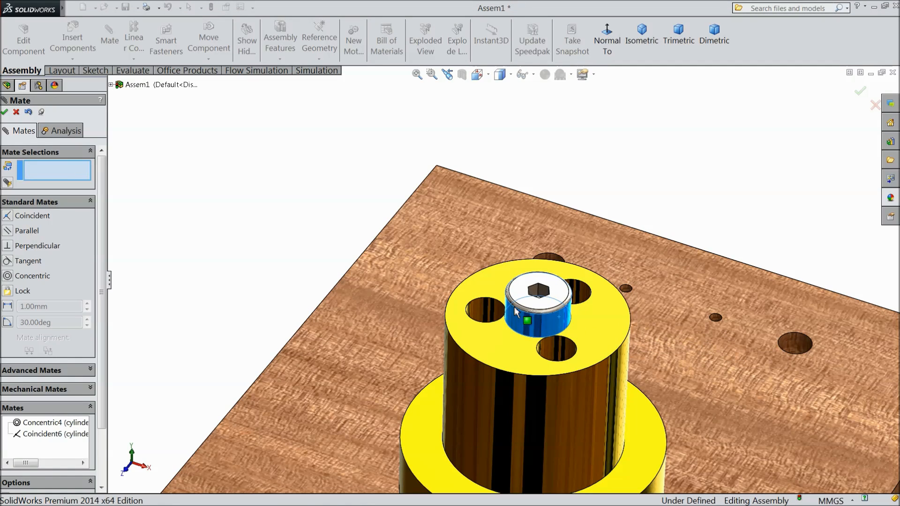
Step: Add a parallel mate between a flat of the screw's hex socket and the base's front side face, and finish mating
click(541, 294)
scroll(542, 294, up, 5)
click(446, 451)
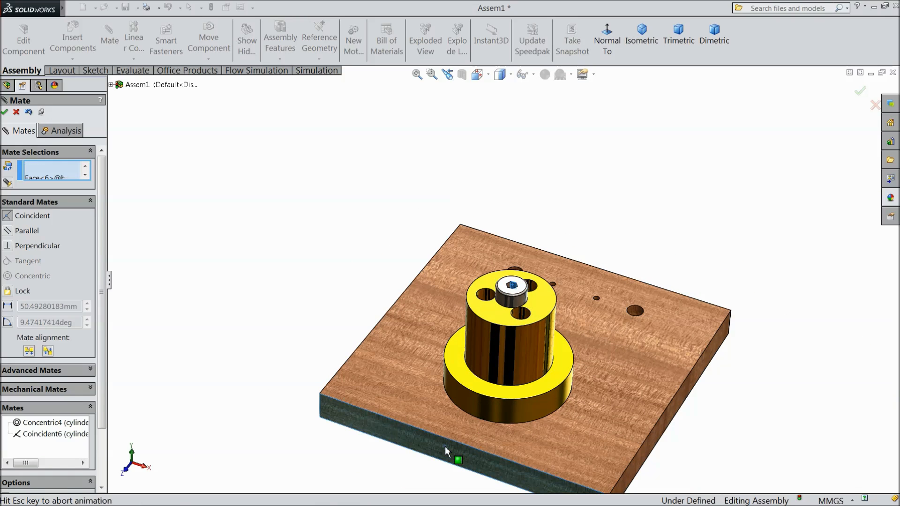
click(431, 462)
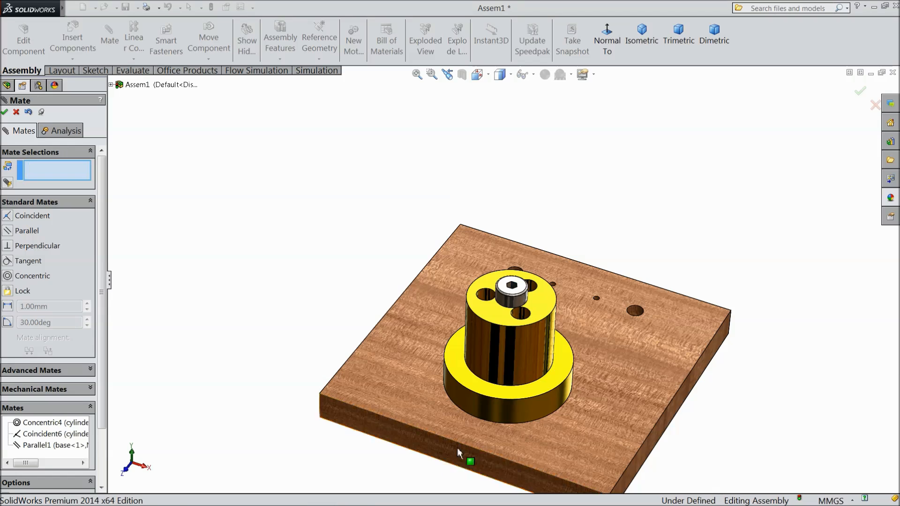
scroll(500, 323, down, 5)
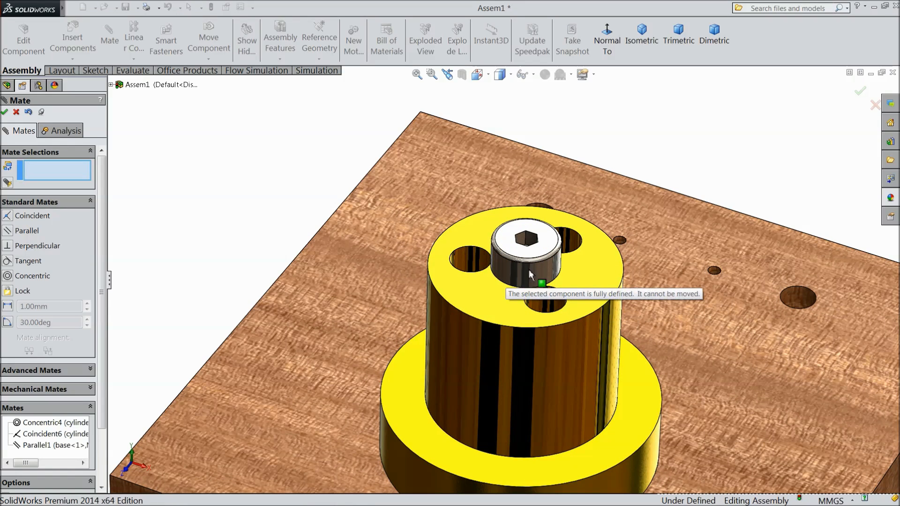
click(16, 113)
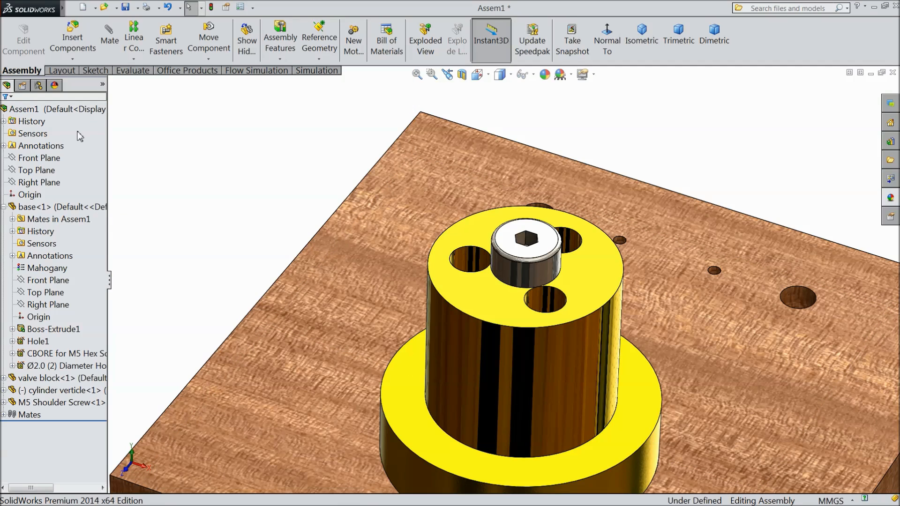
Step: Insert the flywheel post part from the elbow engine folder and place it behind the base
click(73, 38)
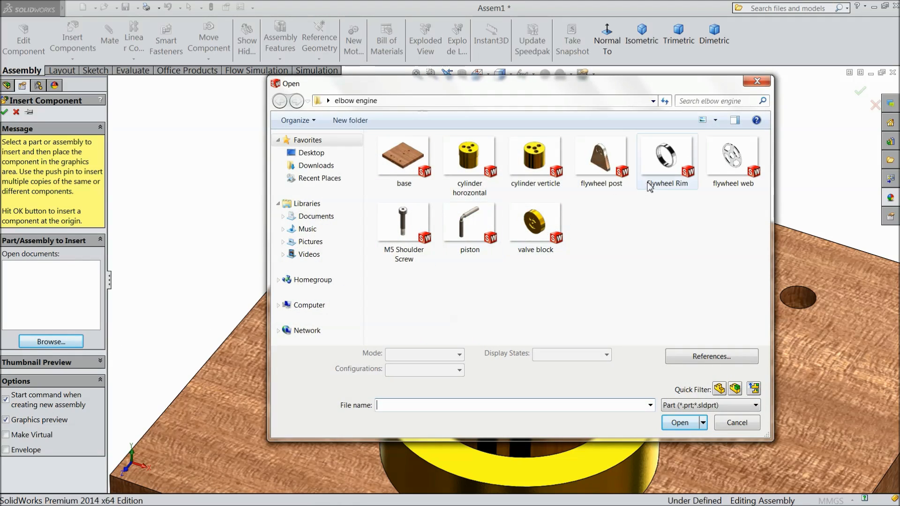
click(601, 161)
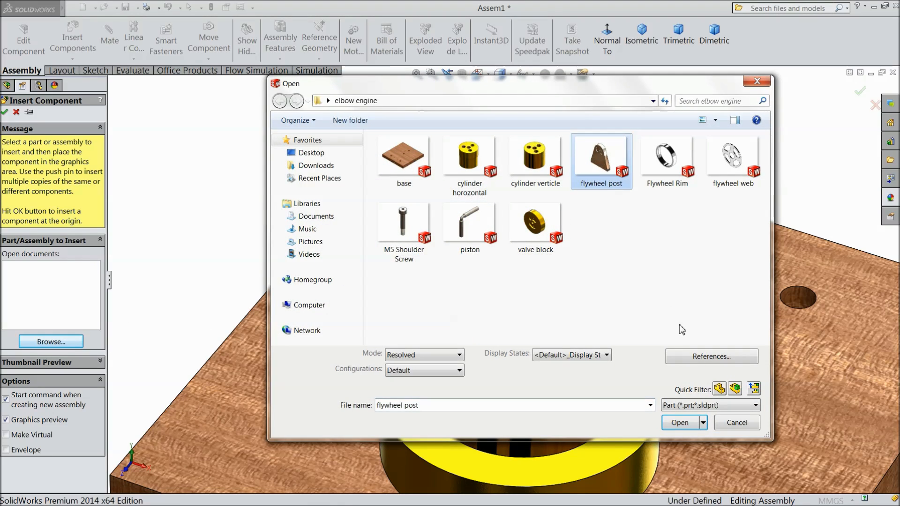
click(675, 424)
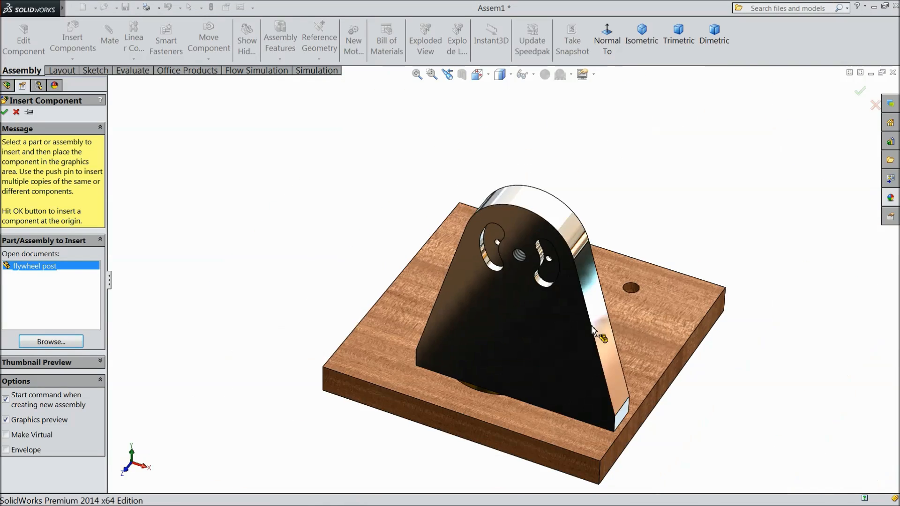
click(612, 220)
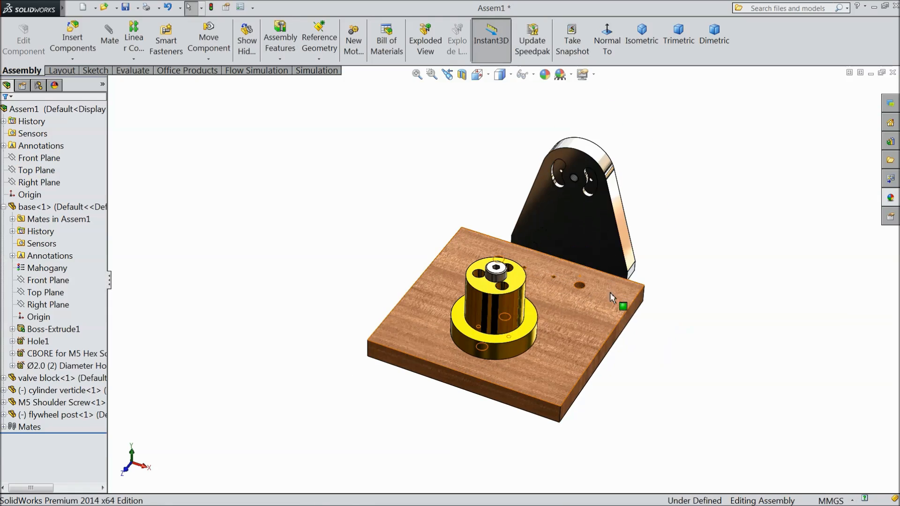
Step: Add a concentric mate between the base's 5.5 mm post-mounting hole nearest the side edge and the matching tapped hole under the flywheel post
scroll(607, 289, down, 4)
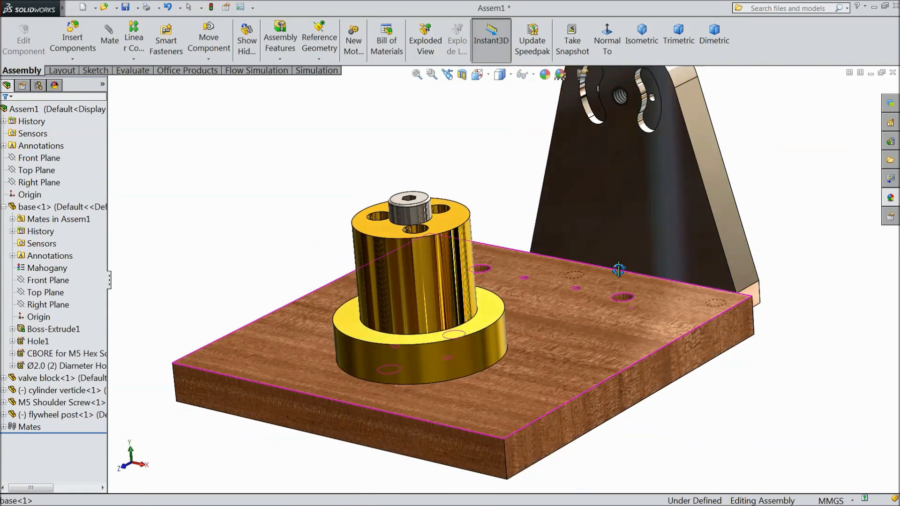
alt+drag(651, 225, 629, 295)
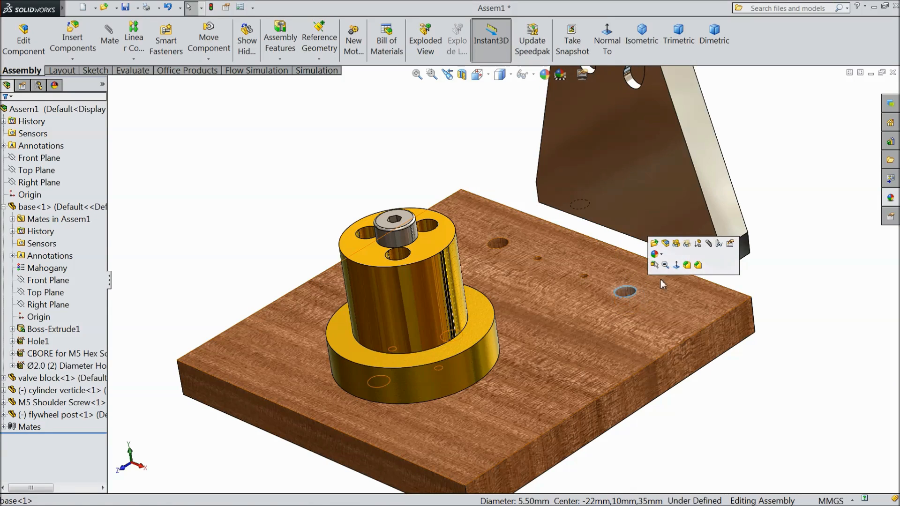
click(709, 244)
middle_drag(710, 247, 787, 351)
scroll(797, 359, down, 5)
scroll(767, 349, up, 5)
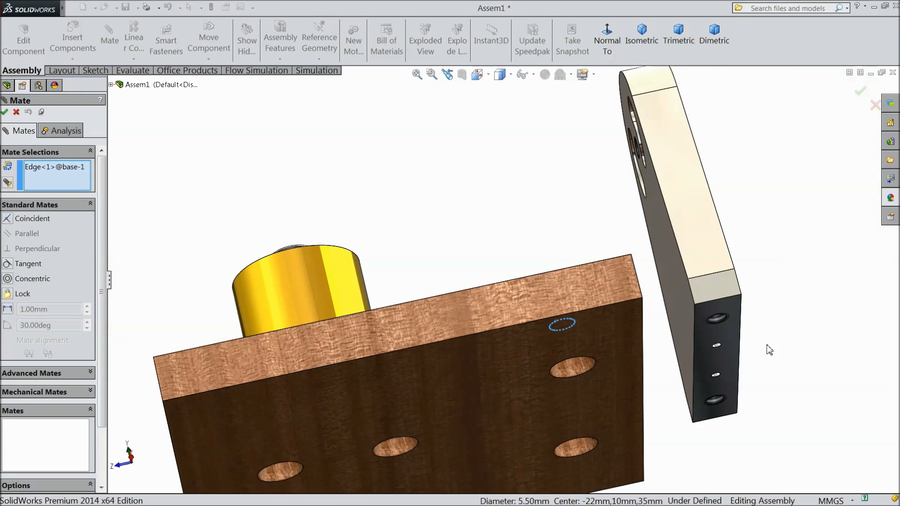
scroll(750, 337, down, 3)
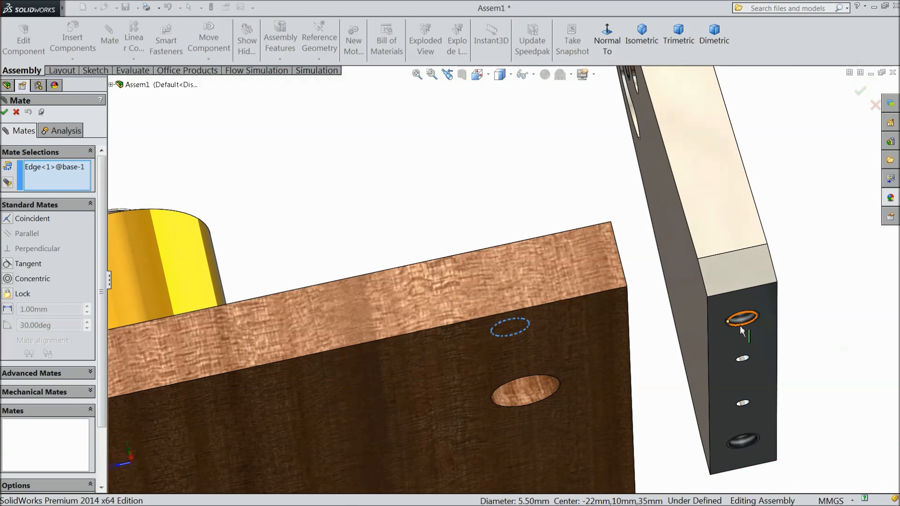
click(740, 325)
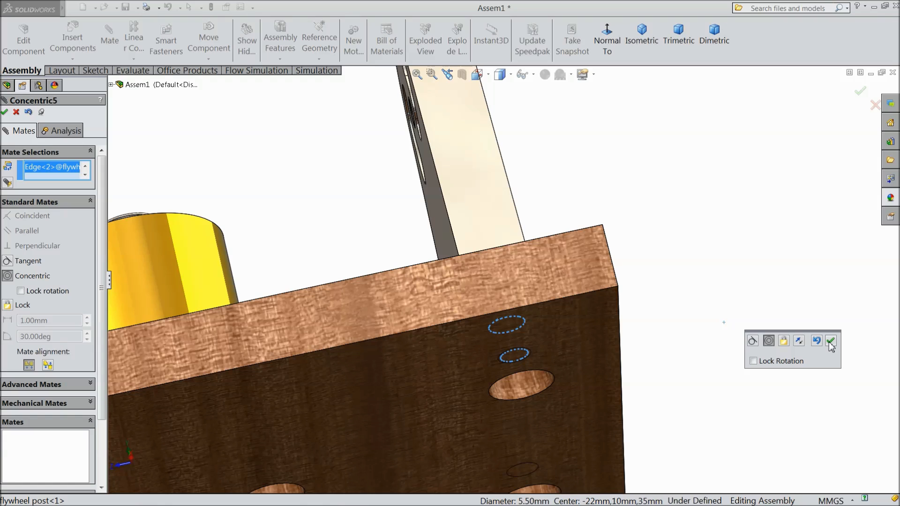
click(830, 342)
Step: Add a concentric mate between the base's other post-mounting hole and the second M5 tapped hole under the flywheel post
scroll(643, 237, up, 3)
middle_drag(643, 236, 683, 327)
scroll(656, 321, up, 5)
drag(411, 222, 437, 230)
scroll(403, 238, down, 3)
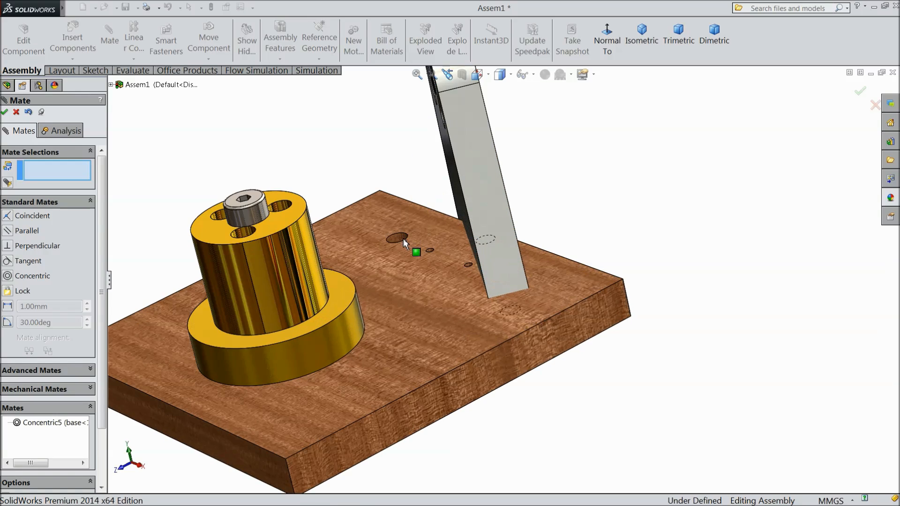
click(405, 242)
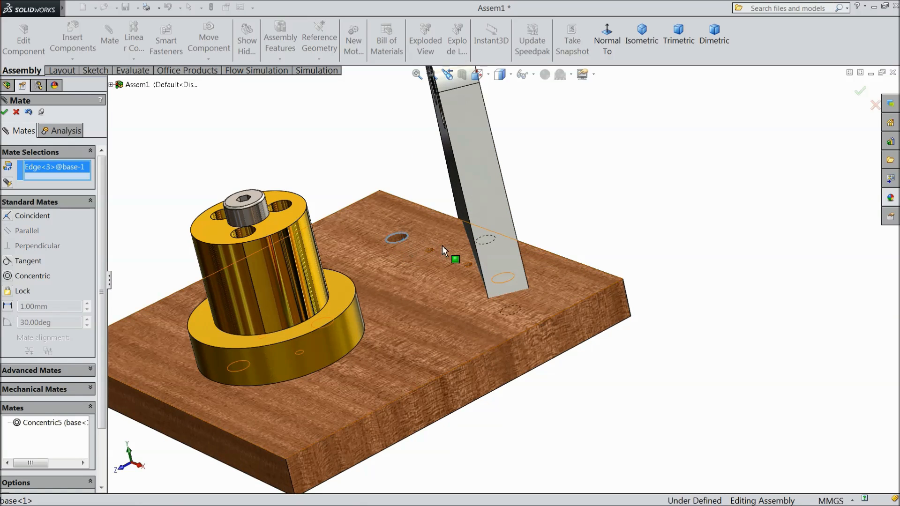
scroll(446, 255, up, 4)
middle_drag(502, 249, 407, 225)
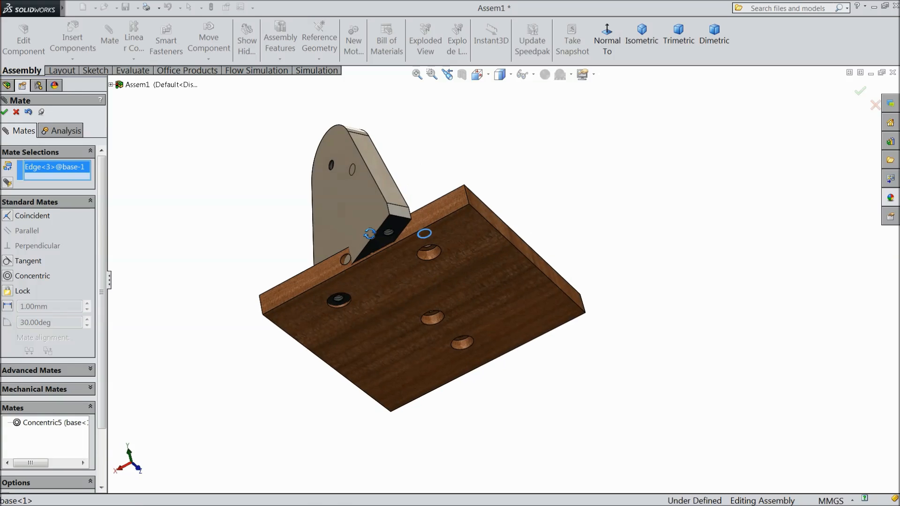
scroll(406, 221, down, 3)
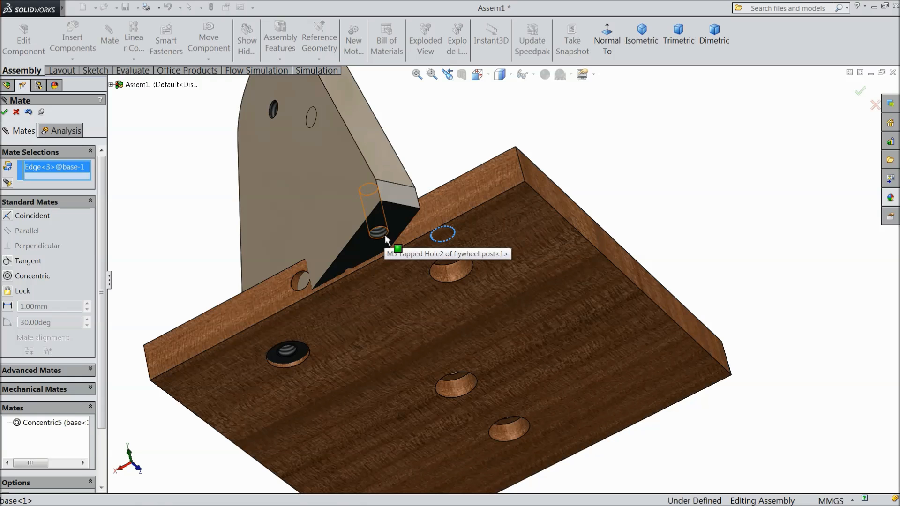
click(387, 241)
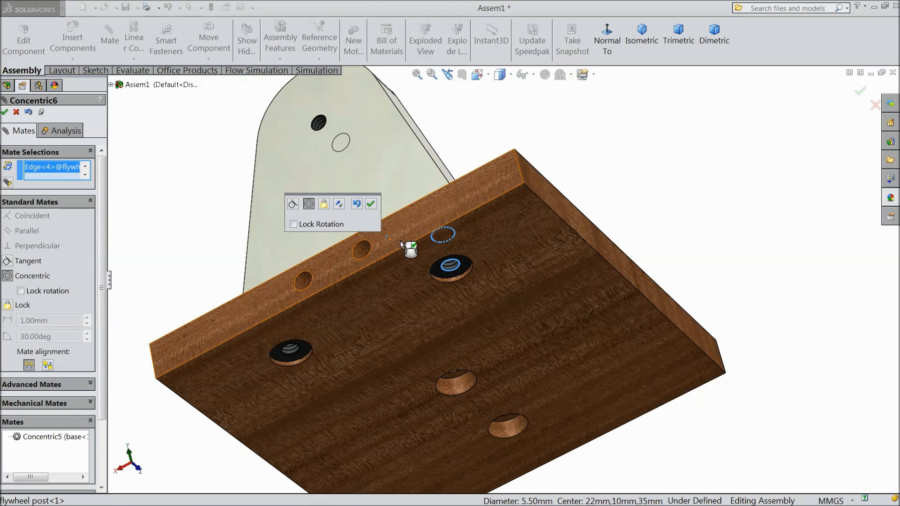
click(371, 208)
Step: Lift the flywheel post off the base and mate its bottom face coincident with the base's top face
key(f)
middle_drag(352, 257, 399, 286)
drag(485, 271, 450, 193)
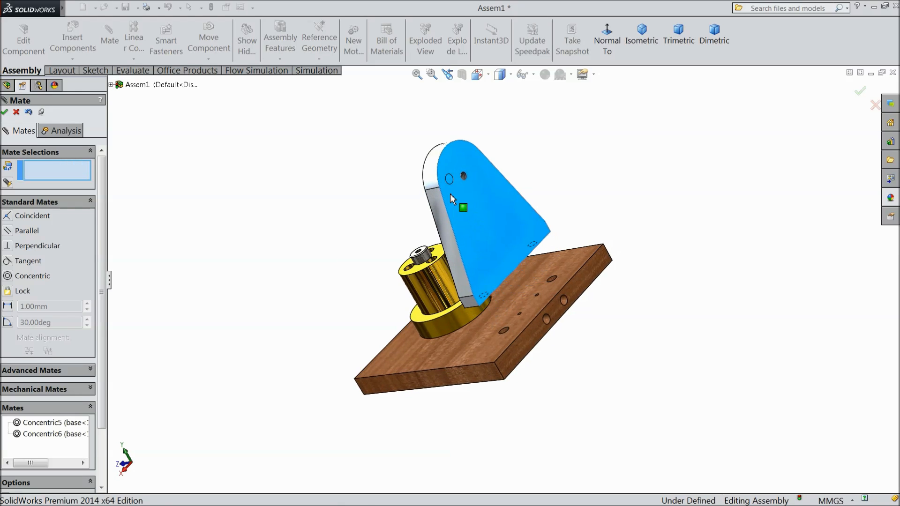
middle_drag(494, 287, 502, 339)
click(428, 241)
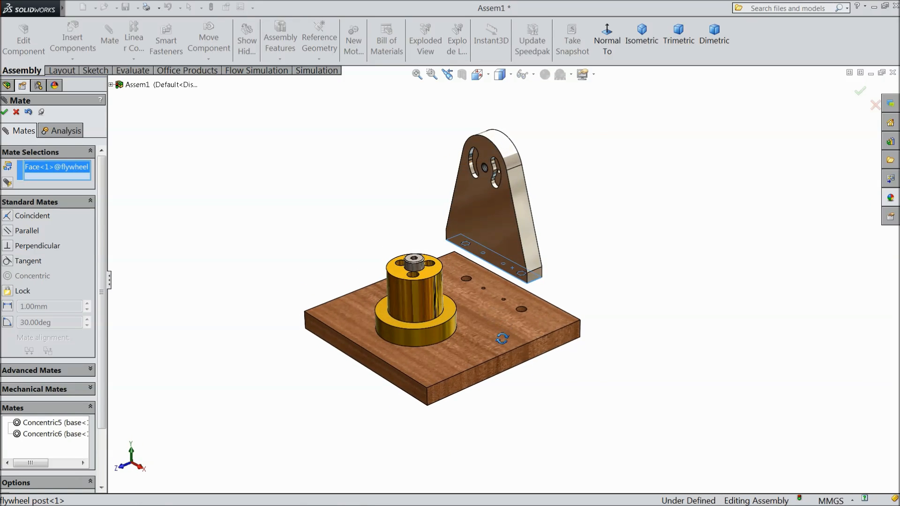
scroll(484, 297, down, 2)
click(483, 333)
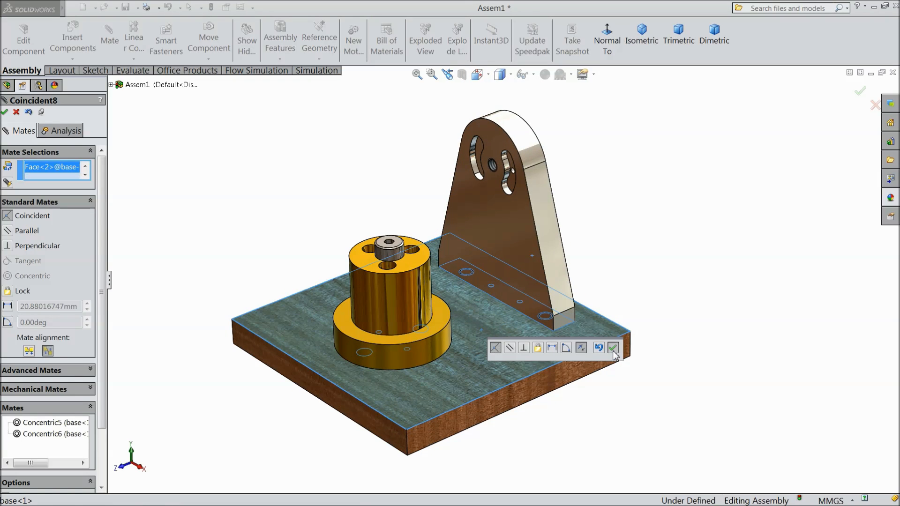
click(613, 348)
scroll(443, 313, down, 1)
scroll(409, 267, up, 2)
scroll(410, 271, down, 3)
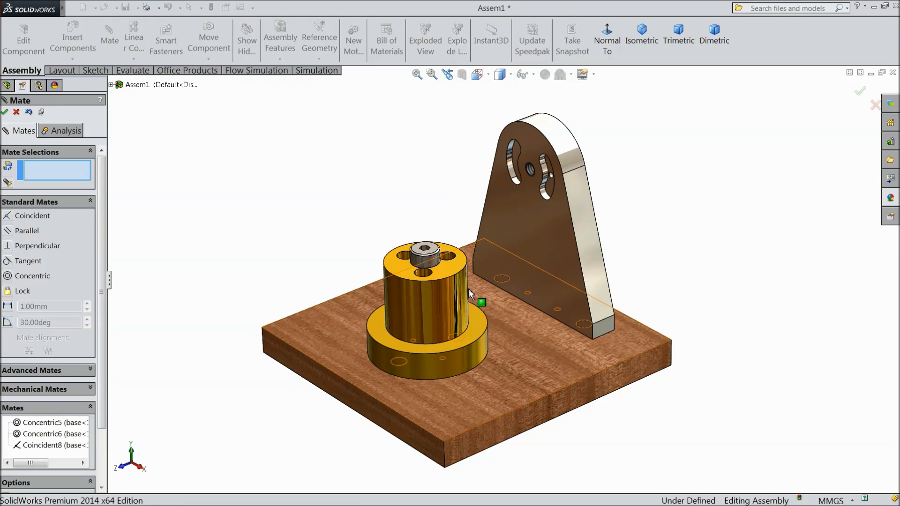
Step: Finish mating the flywheel post and save the assembly
scroll(468, 289, down, 1)
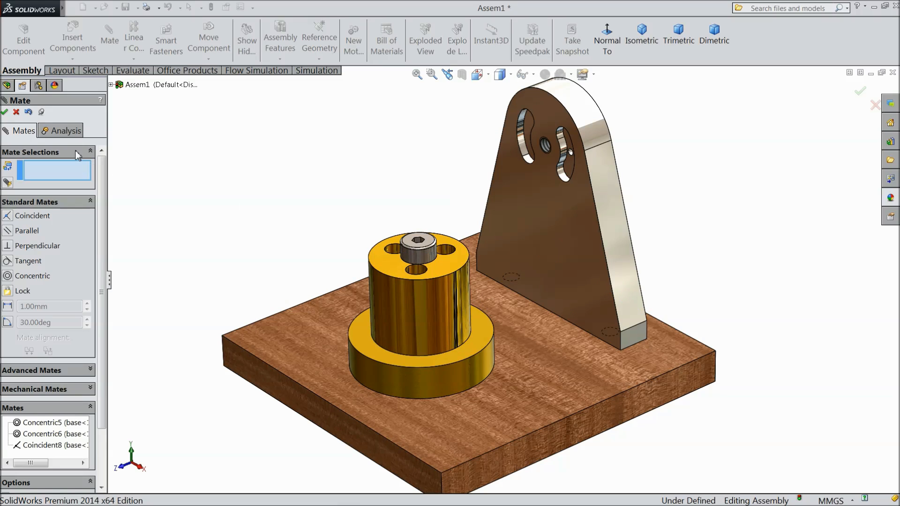
click(4, 112)
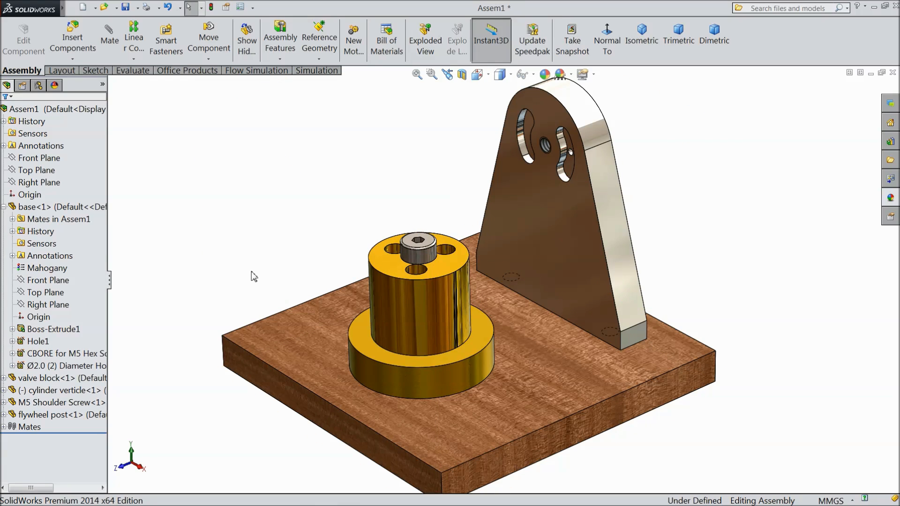
key(ctrl+s)
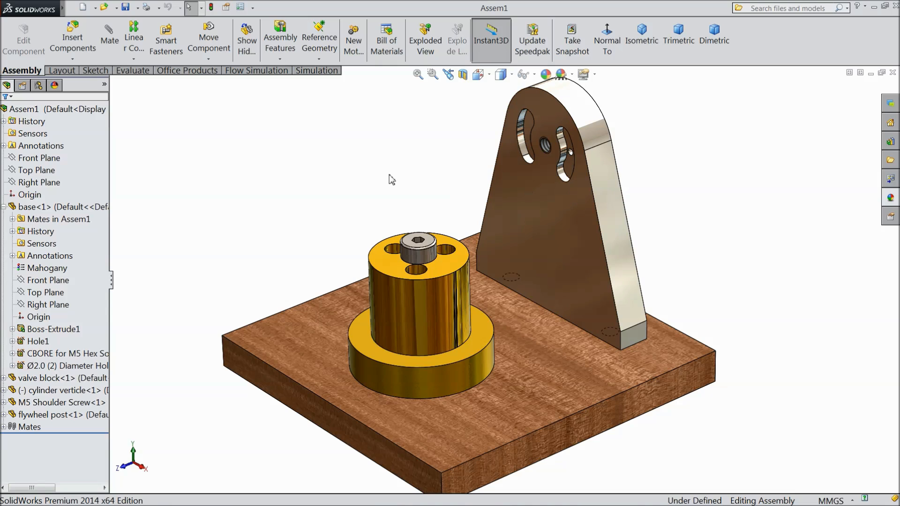
Step: Insert the Sub Assembly file from the elbow engine folder, showing all file types, and place the flywheel beside the post
click(77, 47)
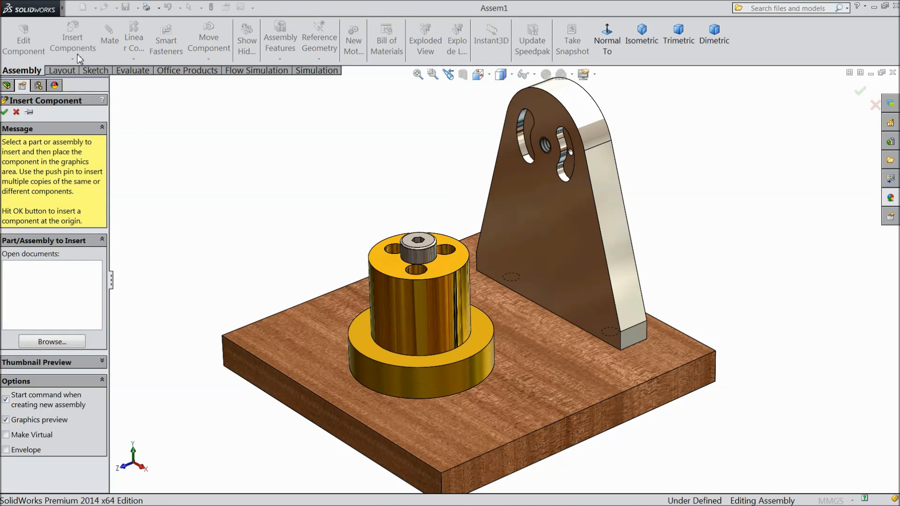
click(48, 342)
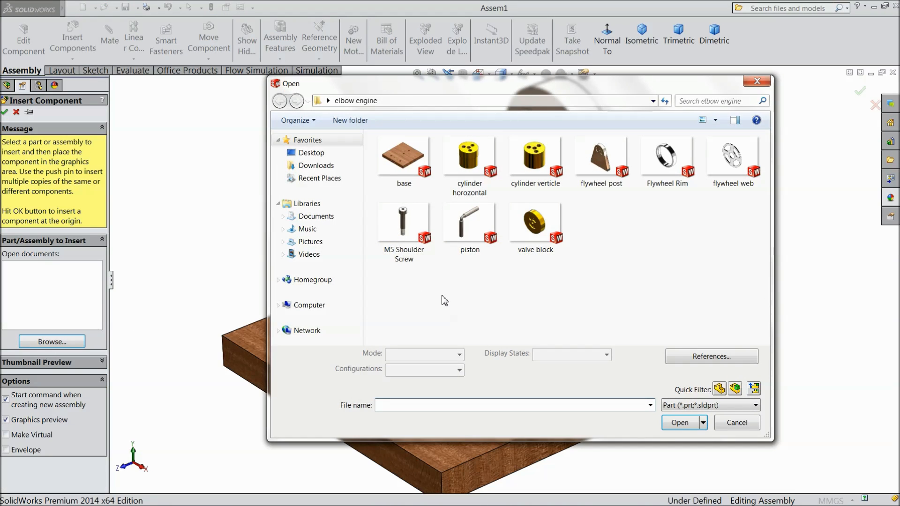
click(693, 406)
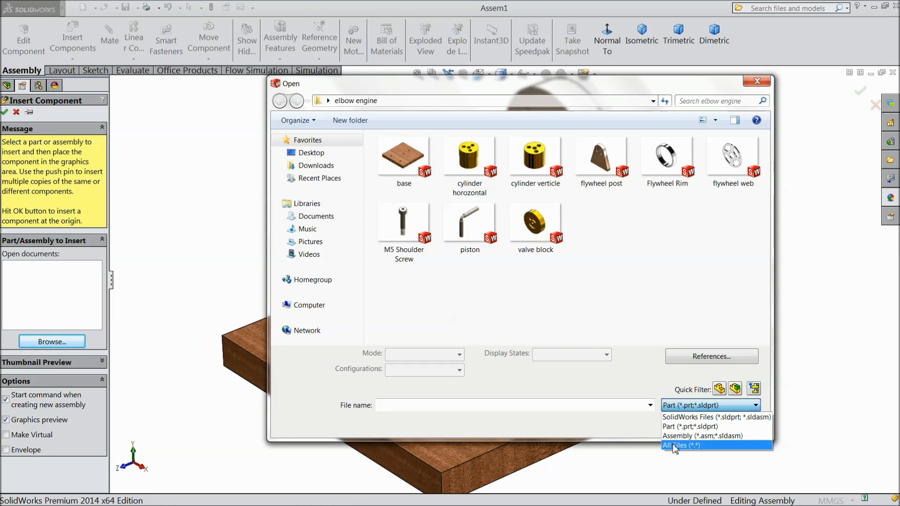
click(679, 445)
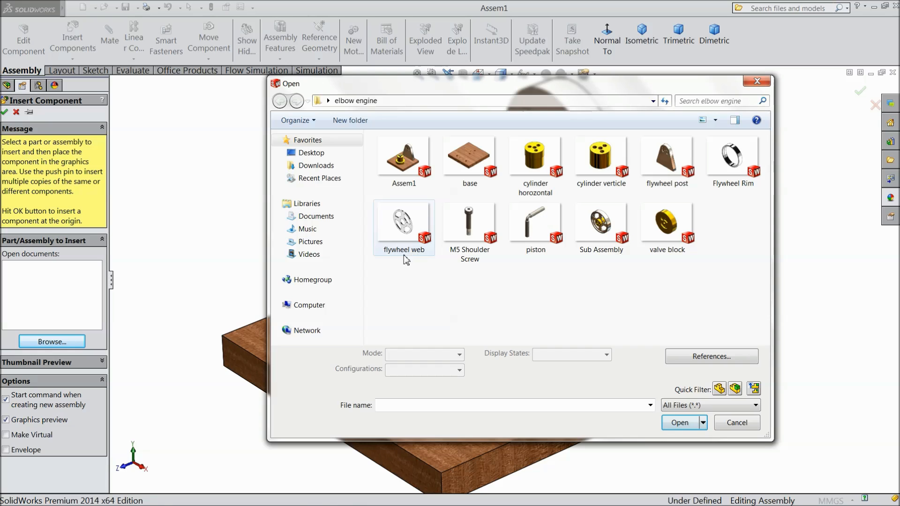
click(602, 239)
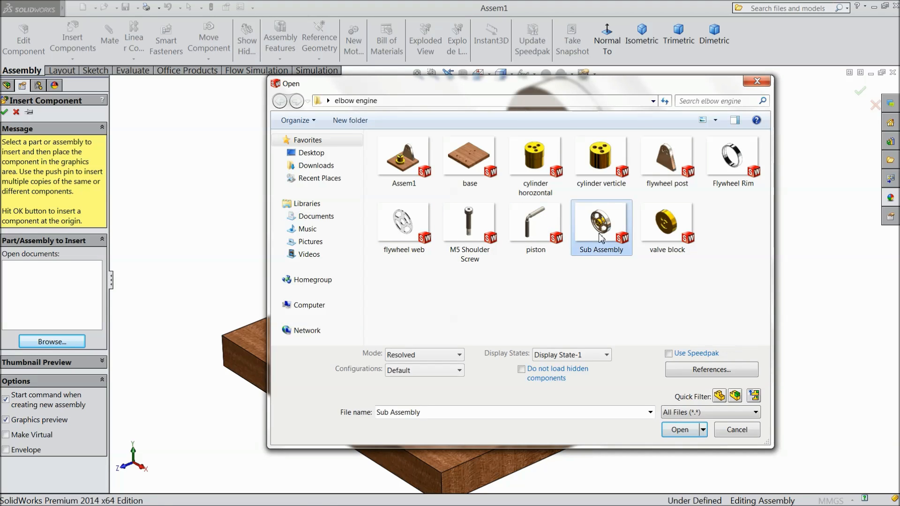
click(703, 429)
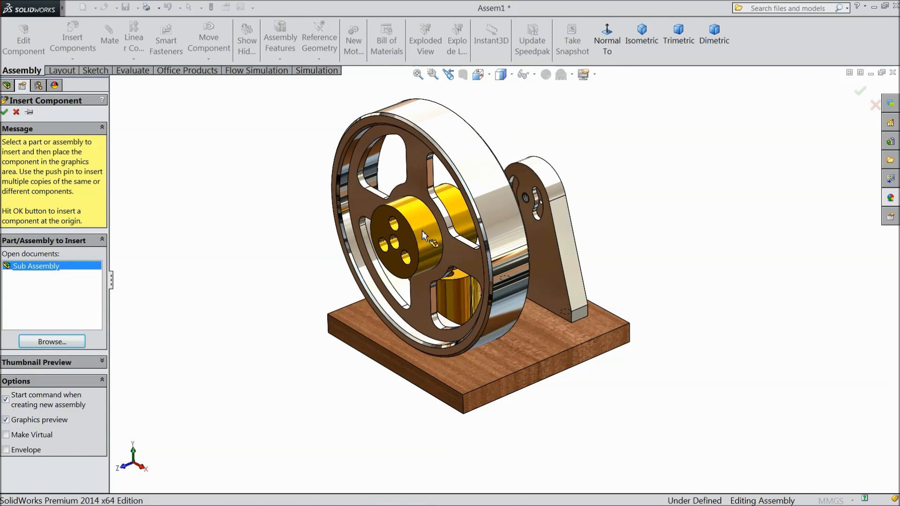
click(410, 228)
scroll(568, 249, down, 5)
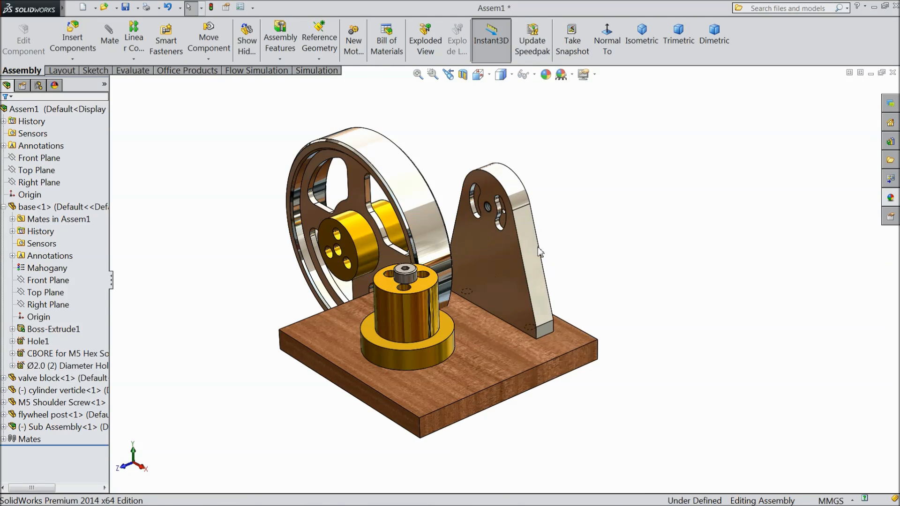
Step: Add a concentric mate between the flywheel post's central threaded hole and the centre hole in the sub-assembly's horizontal cylinder
scroll(519, 211, down, 2)
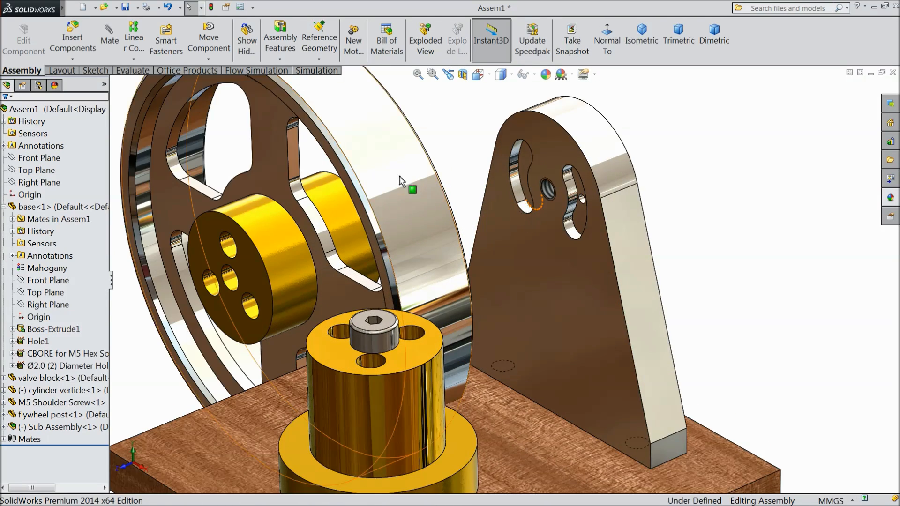
click(110, 40)
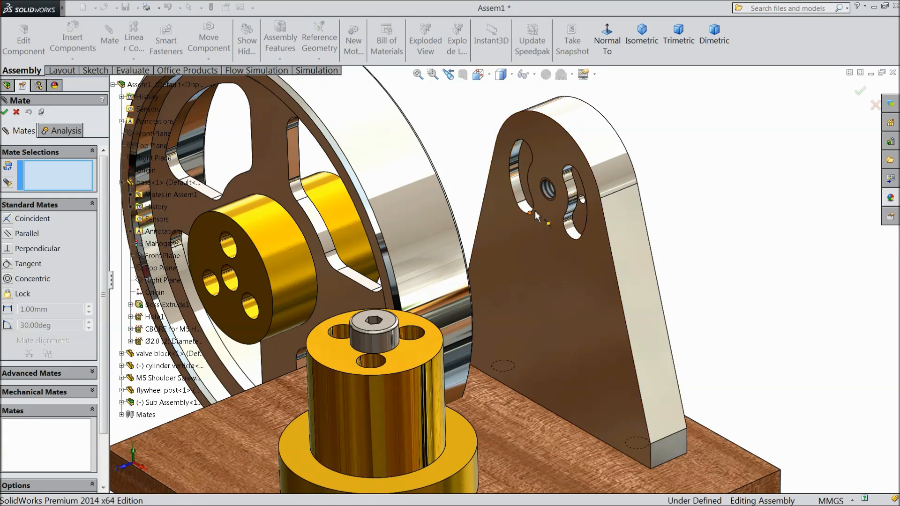
click(550, 201)
middle_drag(663, 232, 572, 213)
scroll(589, 266, up, 4)
scroll(567, 204, down, 3)
click(575, 189)
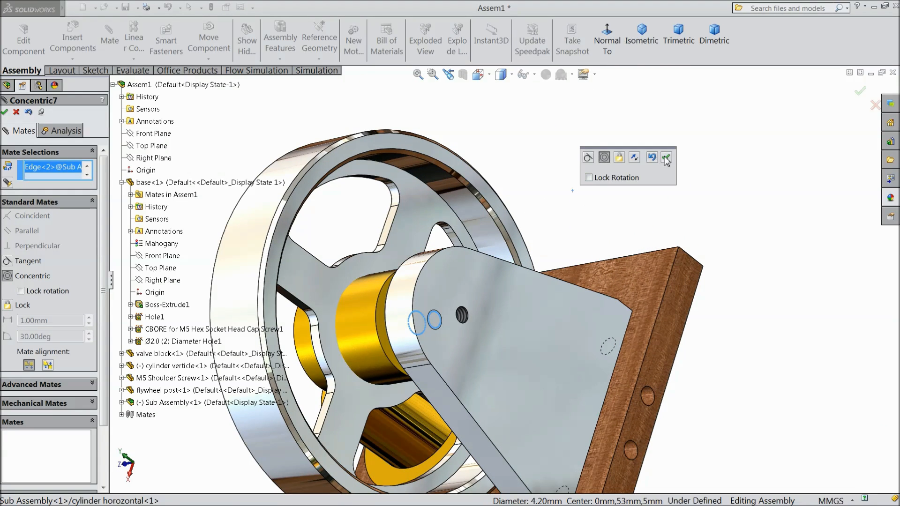
click(666, 158)
Step: Mate the horizontal cylinder's rear end face coincident with the flywheel post's front face
click(379, 315)
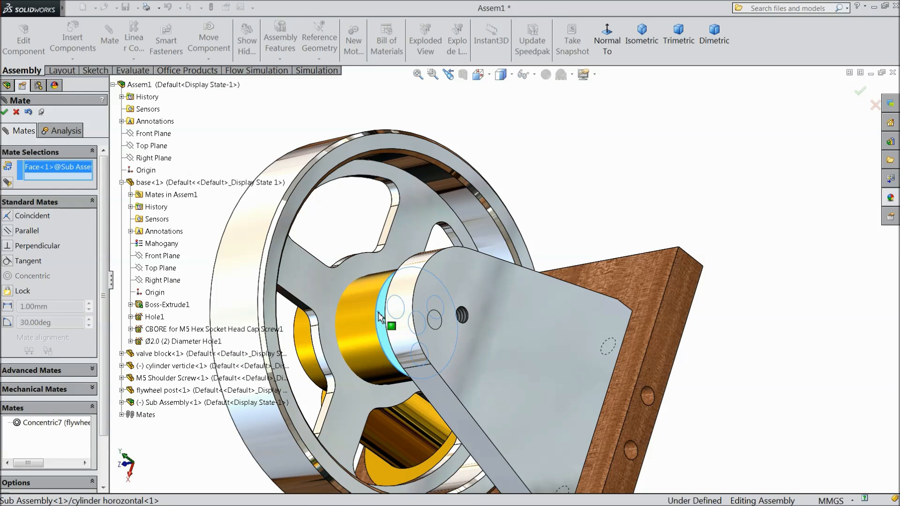
scroll(396, 282, up, 4)
middle_drag(396, 281, 489, 322)
scroll(489, 322, down, 3)
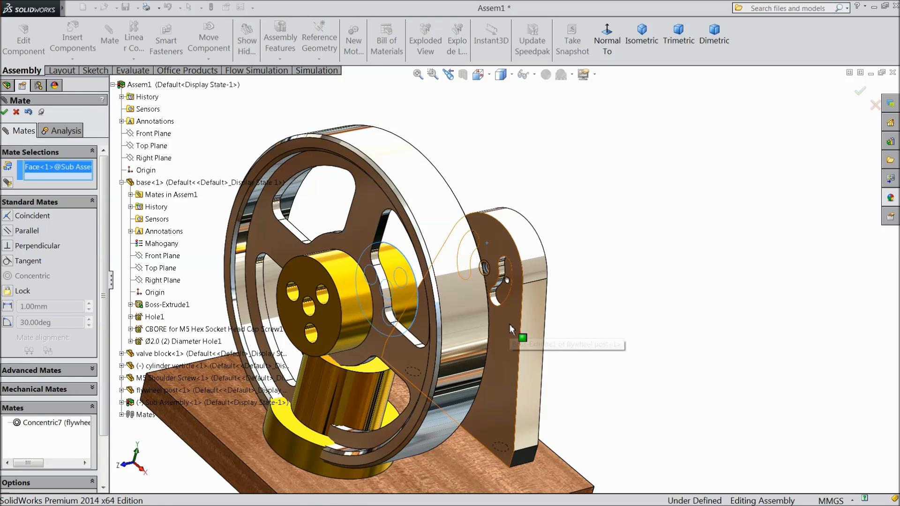
click(510, 325)
click(637, 340)
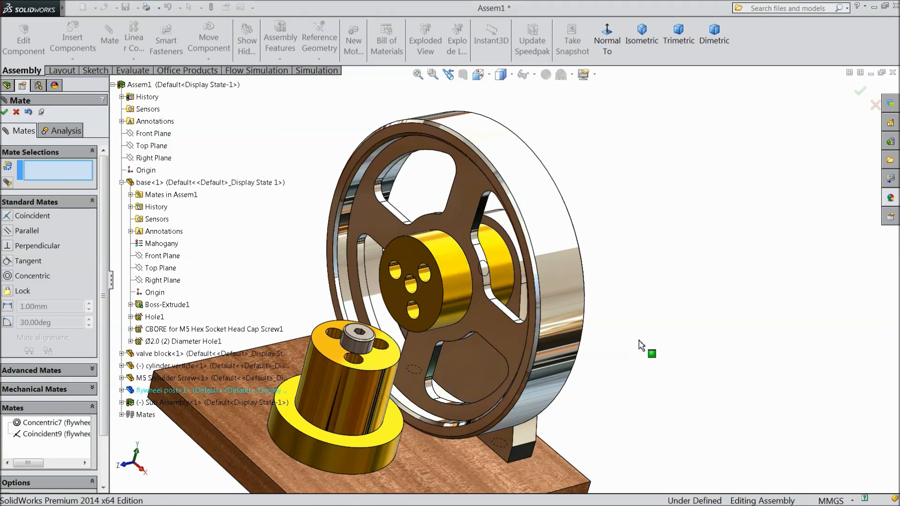
Step: Turn the flywheel sub-assembly on its post, finish mating and collapse the expanded components in the feature tree
drag(452, 272, 438, 319)
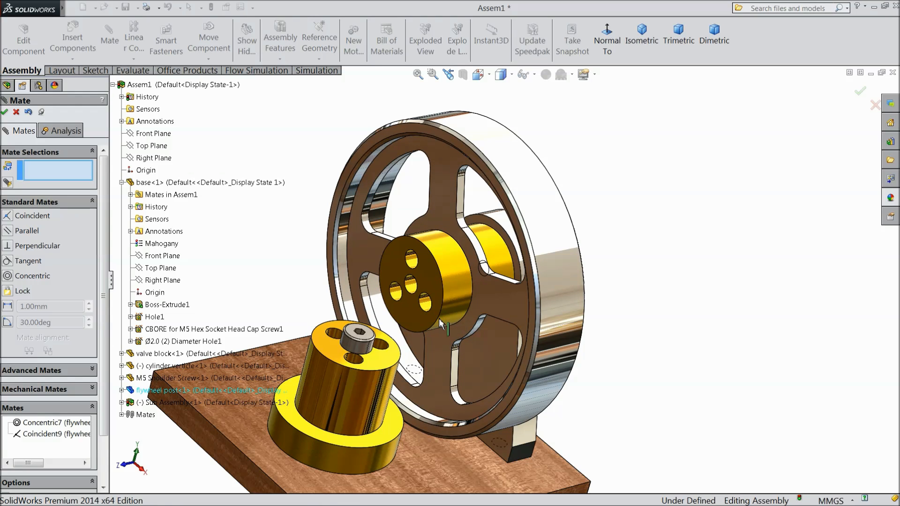
scroll(436, 324, up, 3)
mouse_move(576, 266)
middle_down()
mouse_move(598, 298)
mouse_move(569, 287)
mouse_move(569, 263)
middle_up()
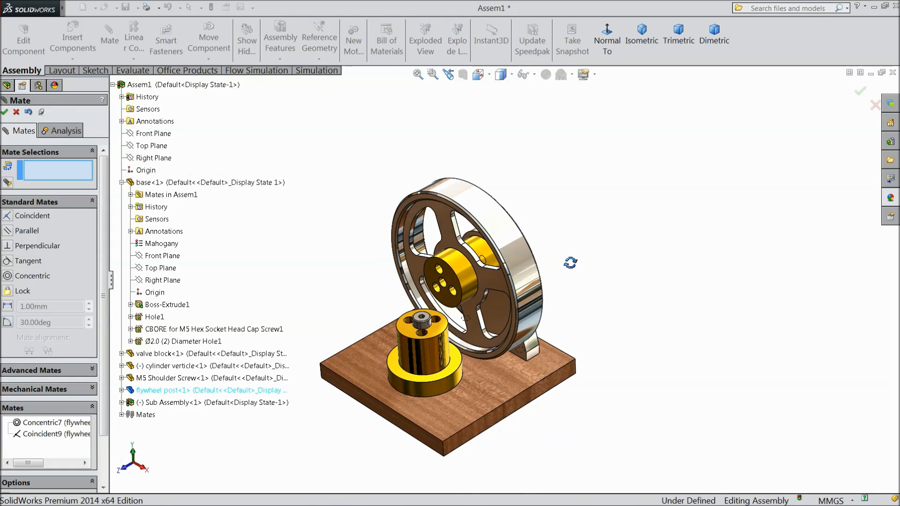
scroll(463, 280, down, 2)
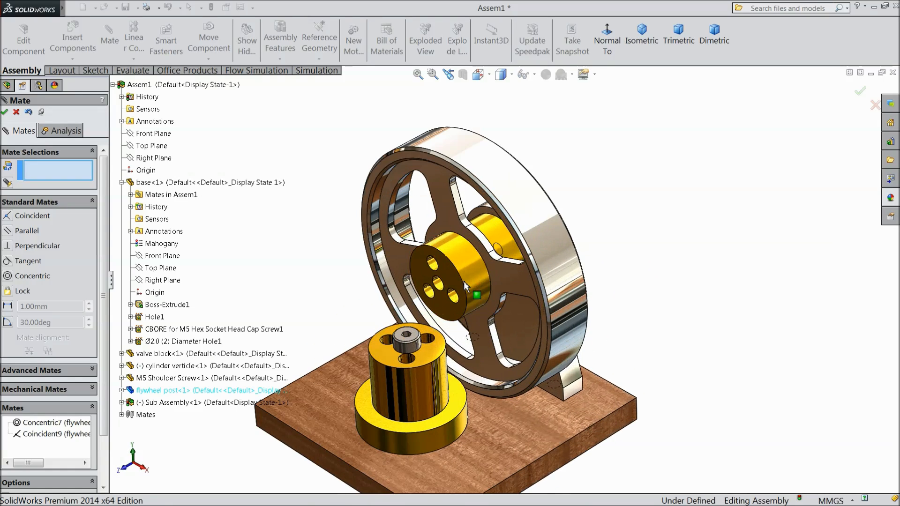
click(4, 112)
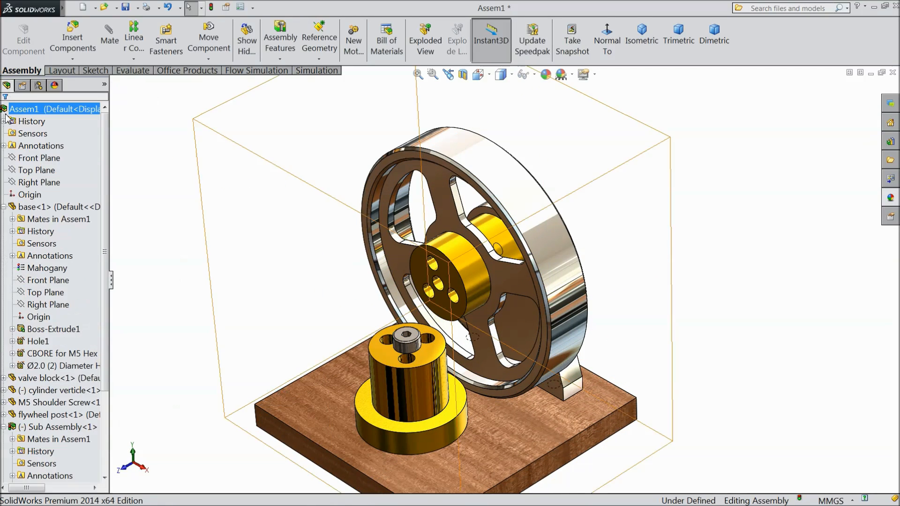
click(4, 206)
click(4, 267)
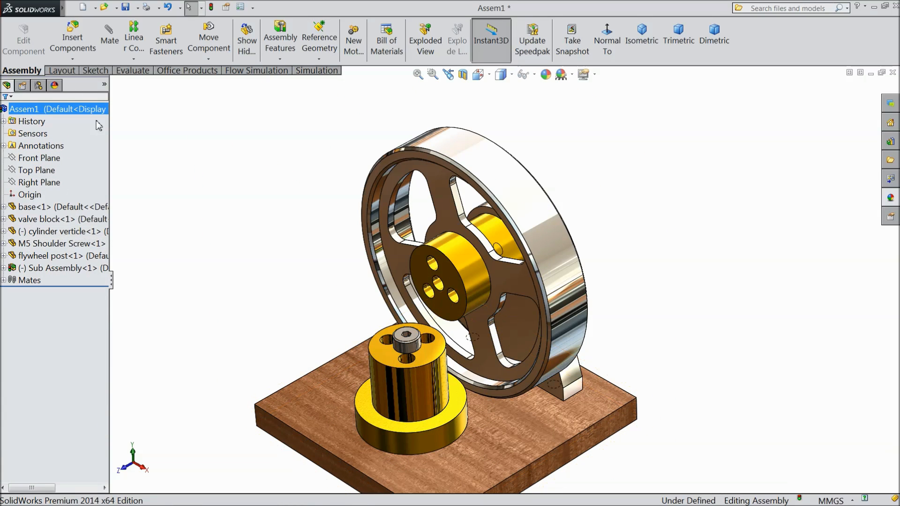
Step: Insert the piston part from the elbow engine folder and place it in front of the flywheel, clear of the cylinders
click(110, 40)
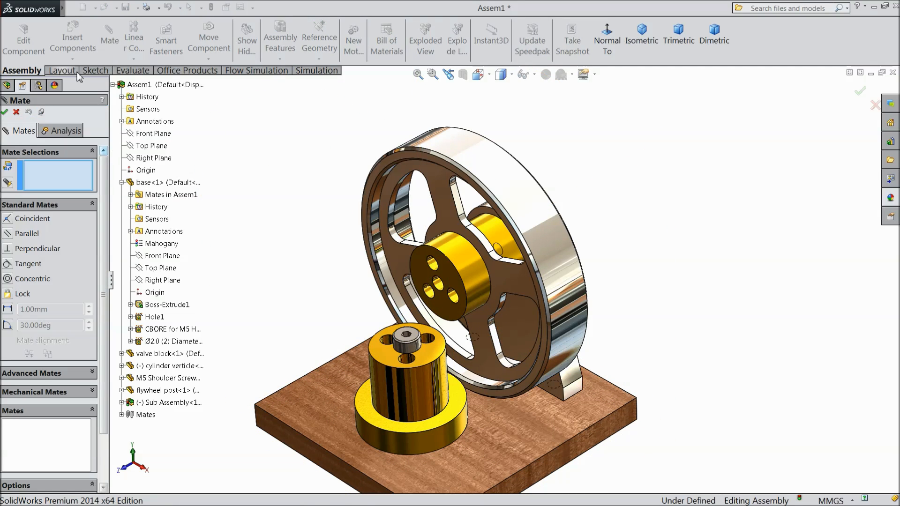
click(16, 113)
click(73, 49)
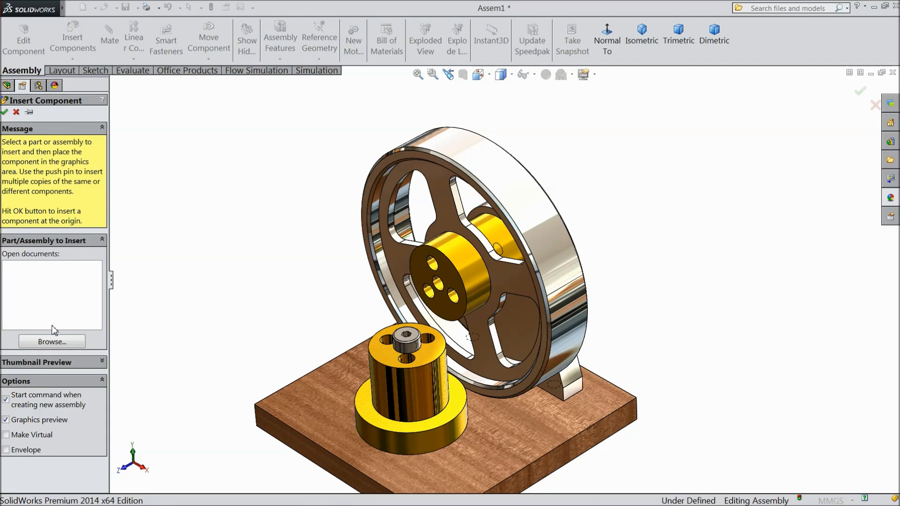
click(52, 342)
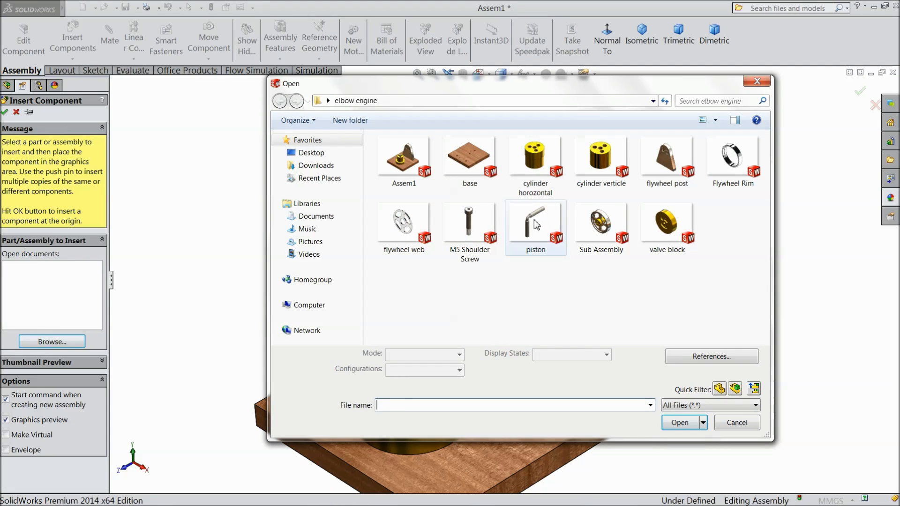
click(535, 226)
click(677, 422)
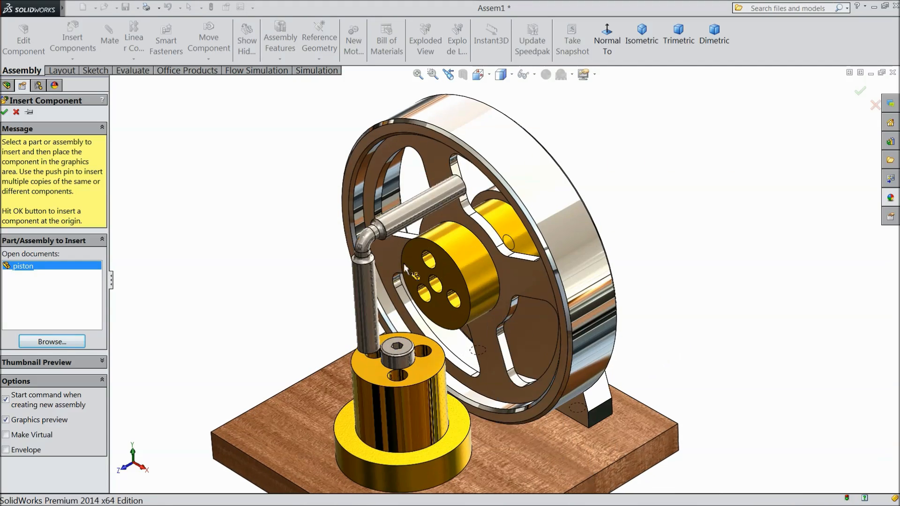
click(303, 258)
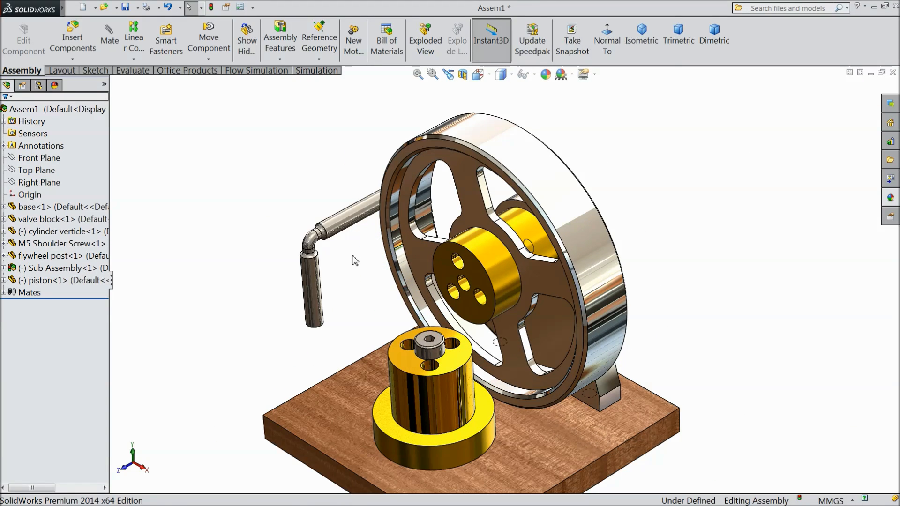
Step: Create two more copies of the piston and place them beside the first one
ctrl+drag(338, 234, 254, 221)
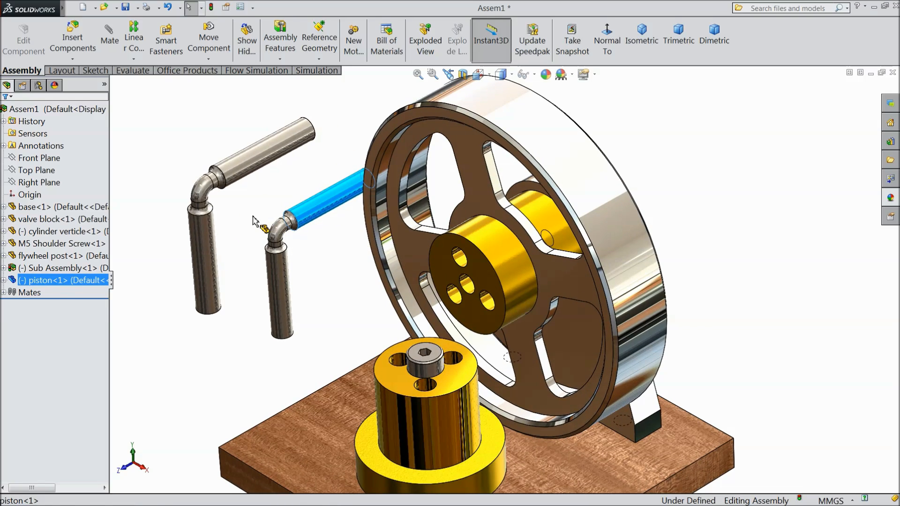
ctrl+drag(327, 233, 222, 255)
scroll(268, 265, down, 3)
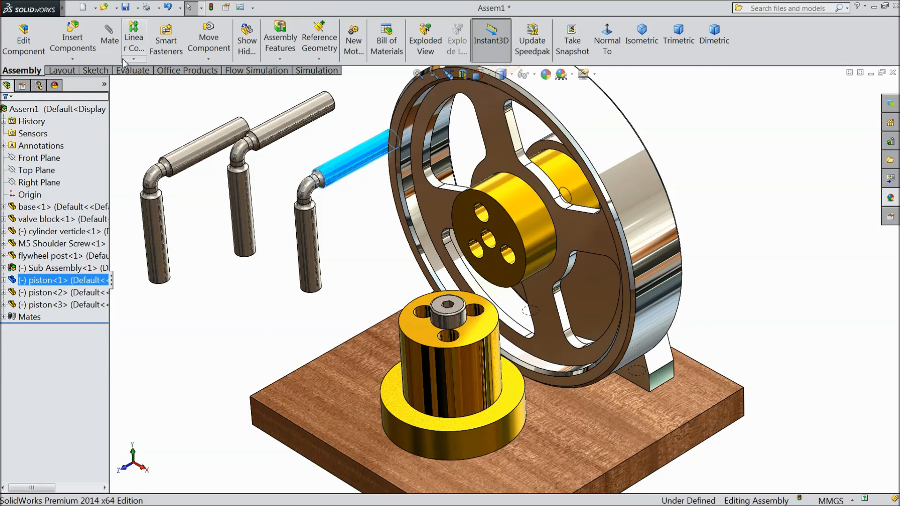
Step: Add concentric mates for the first piston: horizontal arm to the horizontal cylinder's upper hole, vertical arm to the vertical cylinder's front hole
click(110, 43)
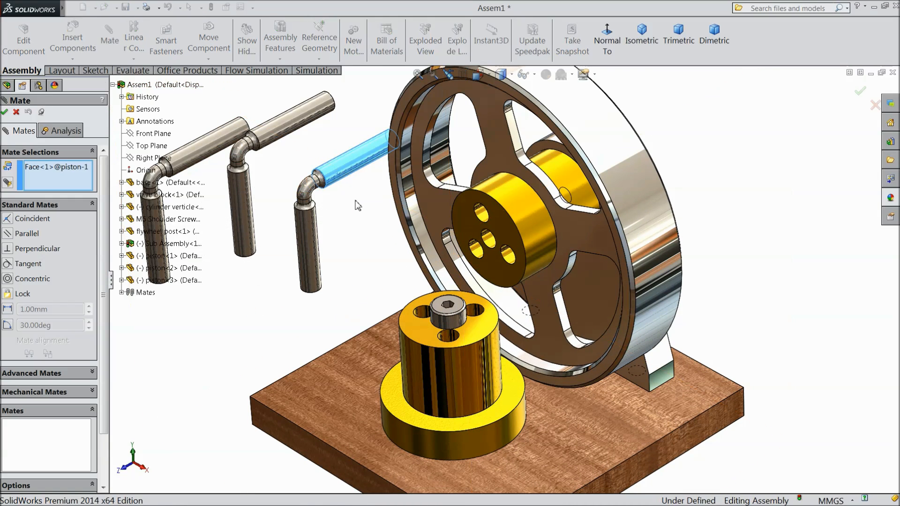
click(483, 223)
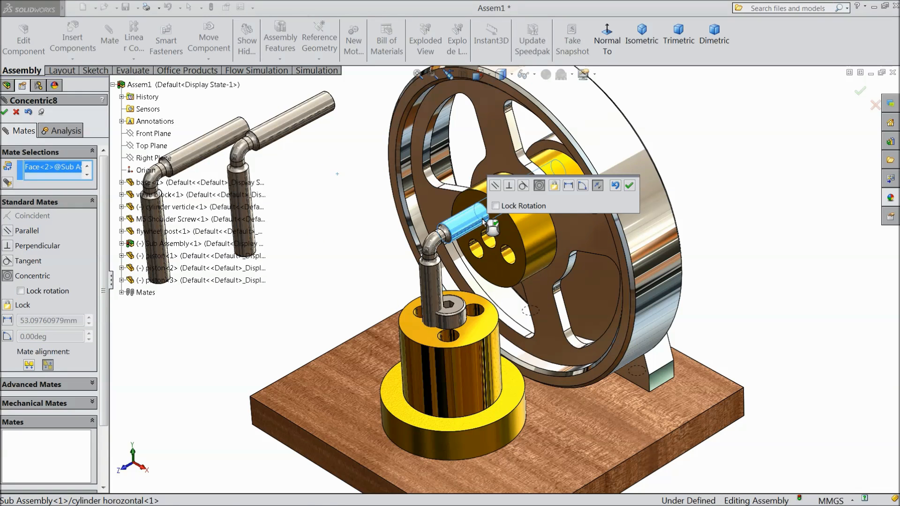
click(630, 187)
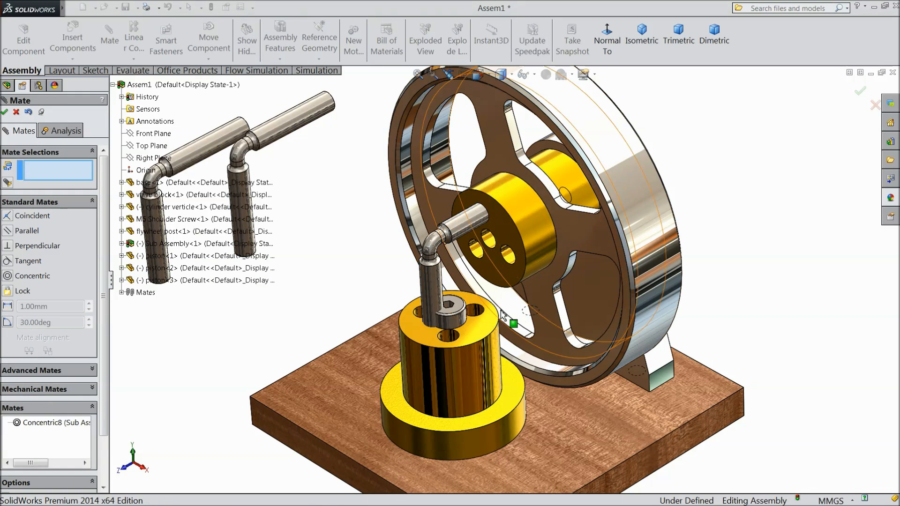
click(450, 337)
click(432, 292)
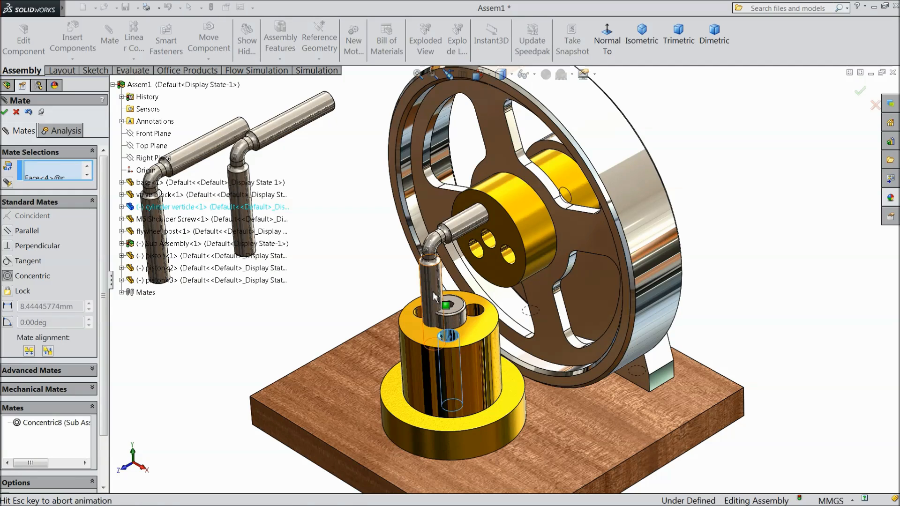
click(418, 307)
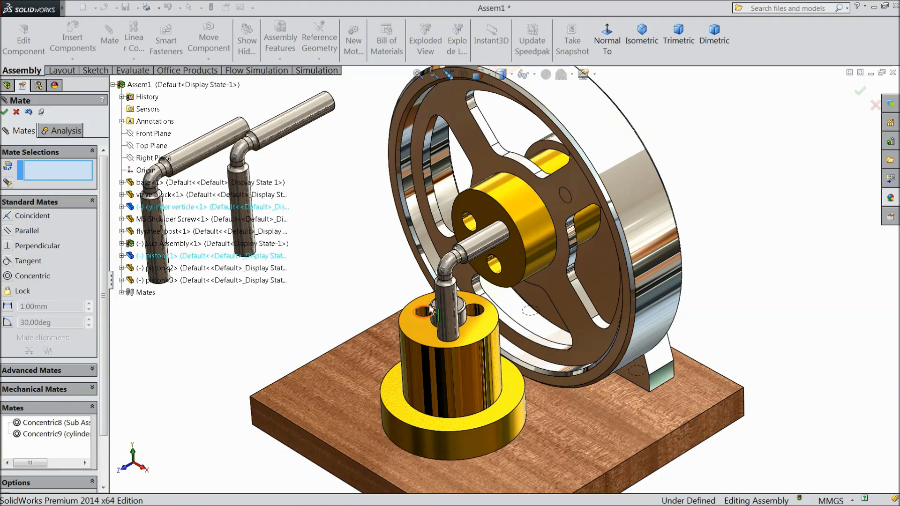
Step: Add concentric mates for the second piston: horizontal arm to the horizontal cylinder's lower hole, vertical arm to the vertical cylinder's right-hand hole
drag(628, 206, 586, 162)
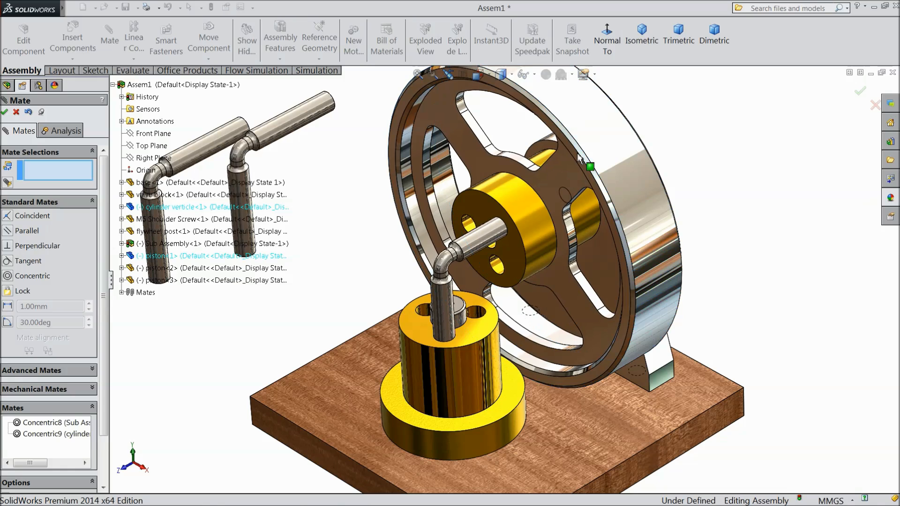
click(300, 128)
click(496, 267)
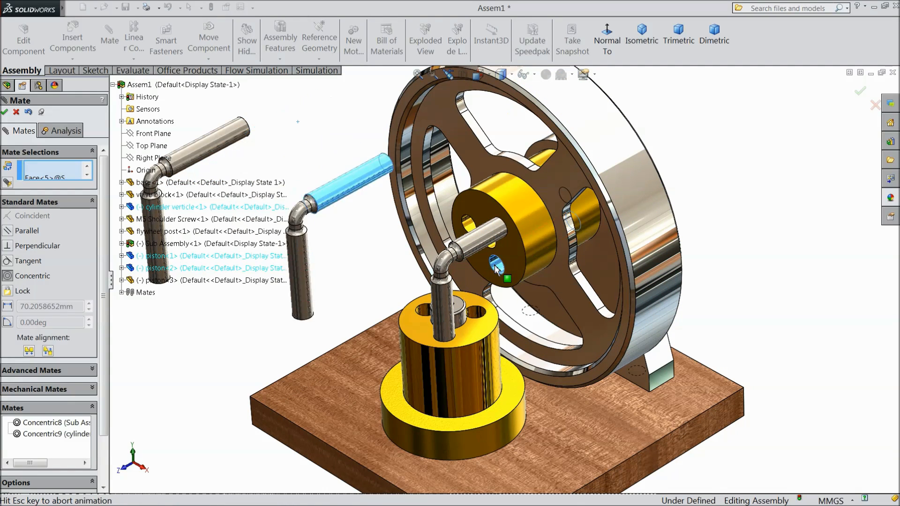
click(642, 233)
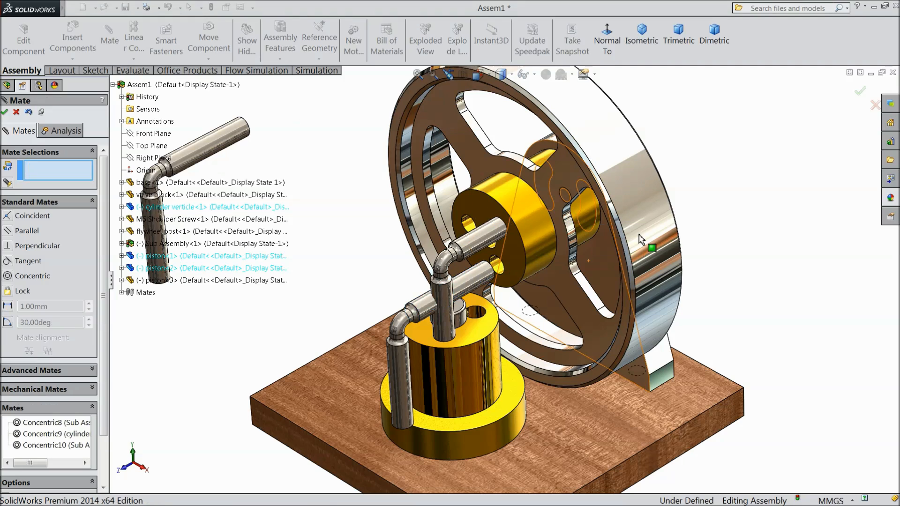
click(477, 318)
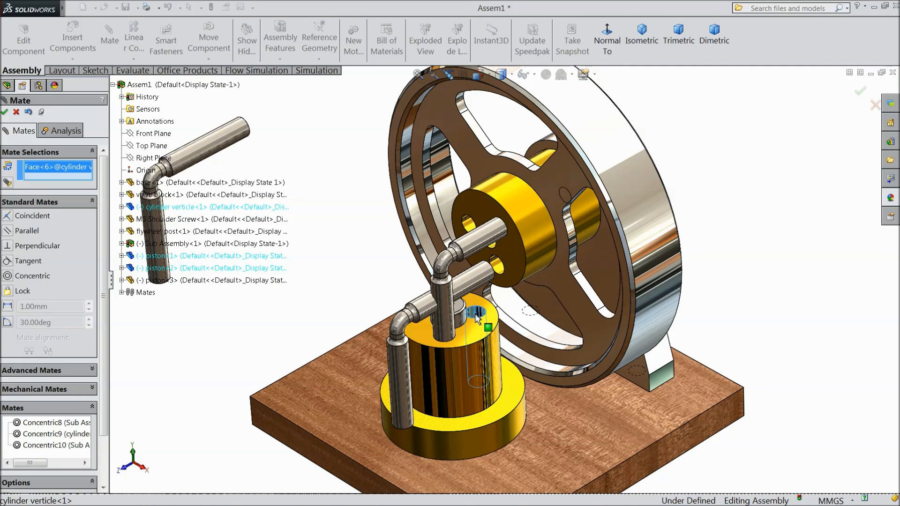
click(395, 380)
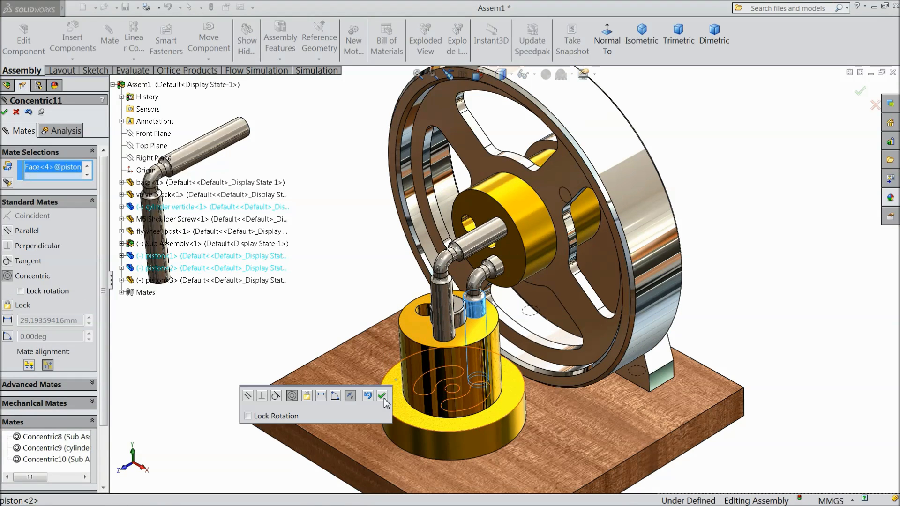
click(382, 397)
Step: Add concentric mates joining the third piston's vertical and horizontal arms to the remaining hole in each cylinder, and finish mating
click(427, 314)
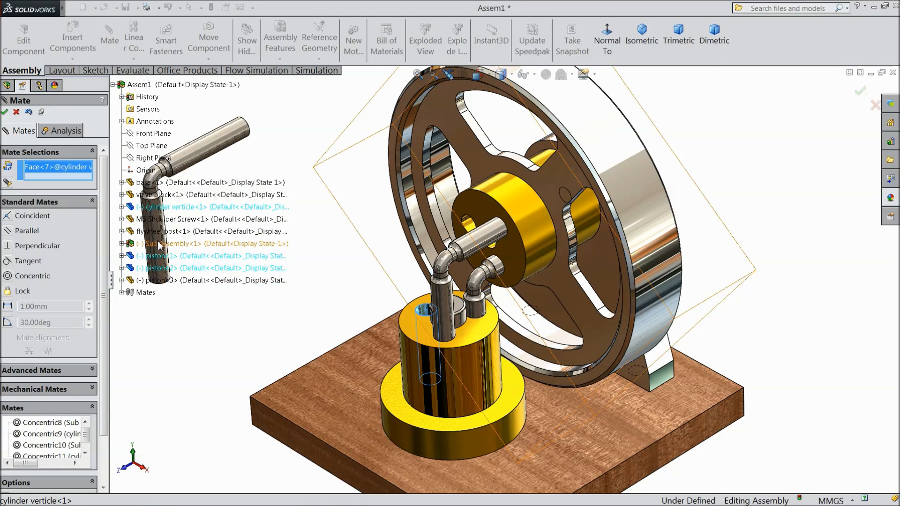
key(f)
scroll(342, 281, down, 5)
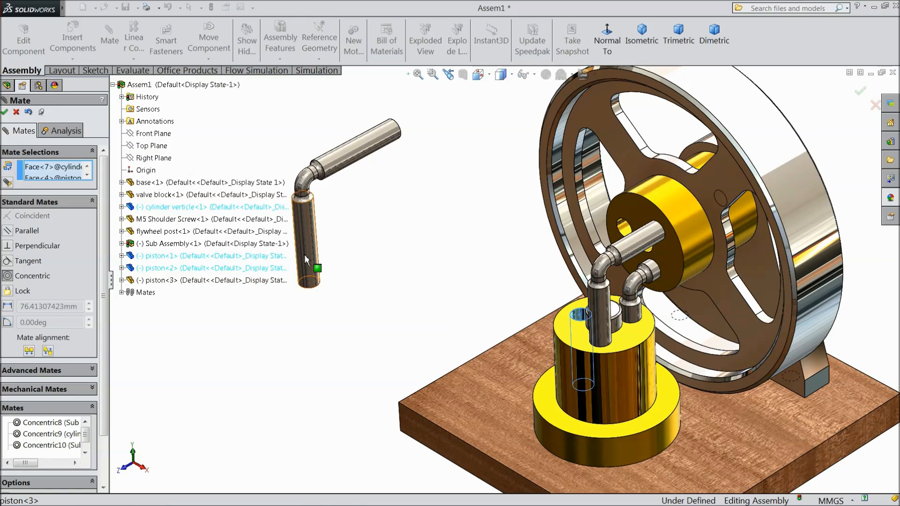
click(305, 254)
click(321, 231)
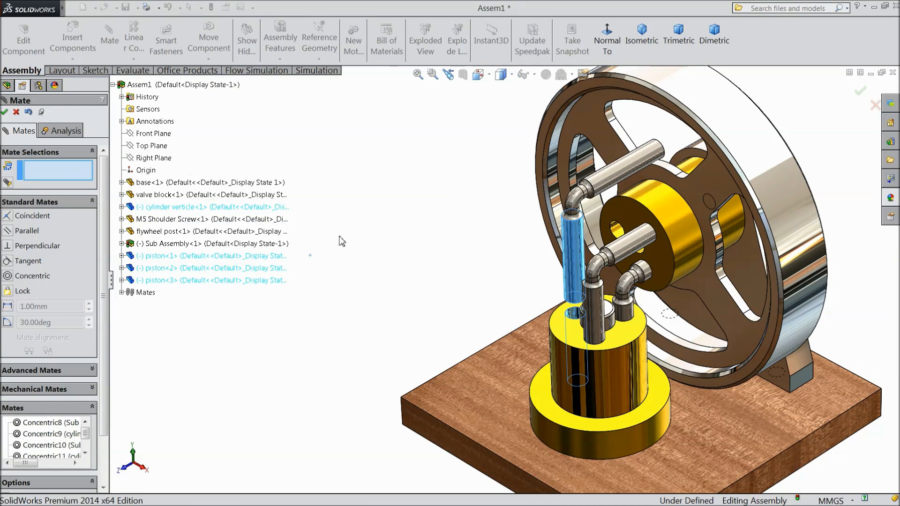
scroll(618, 260, down, 3)
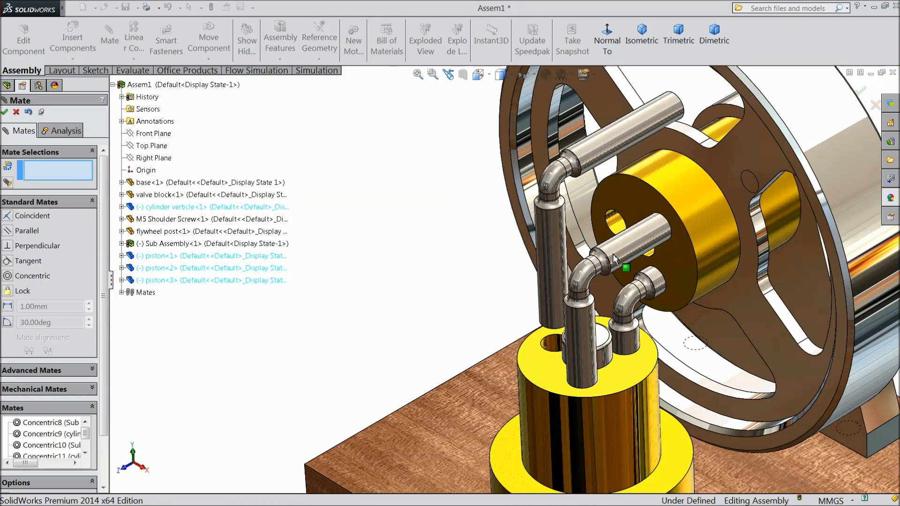
click(601, 146)
click(613, 223)
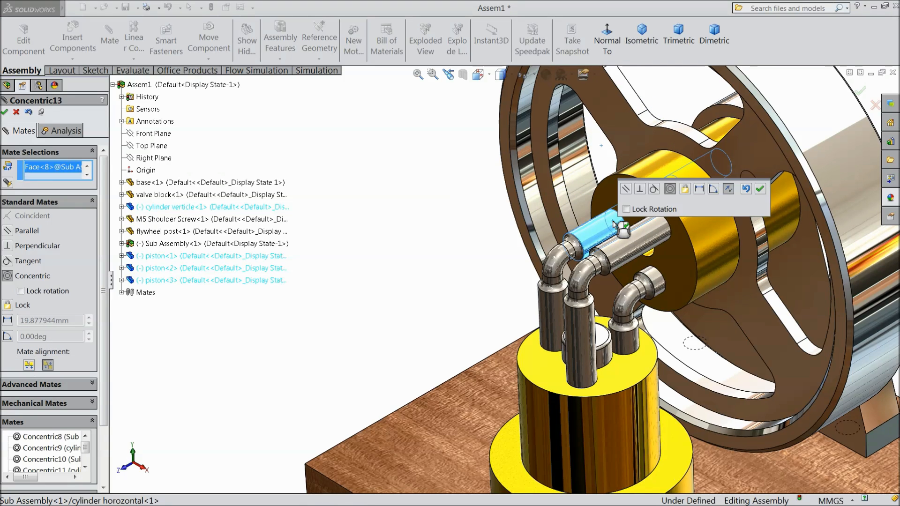
click(759, 189)
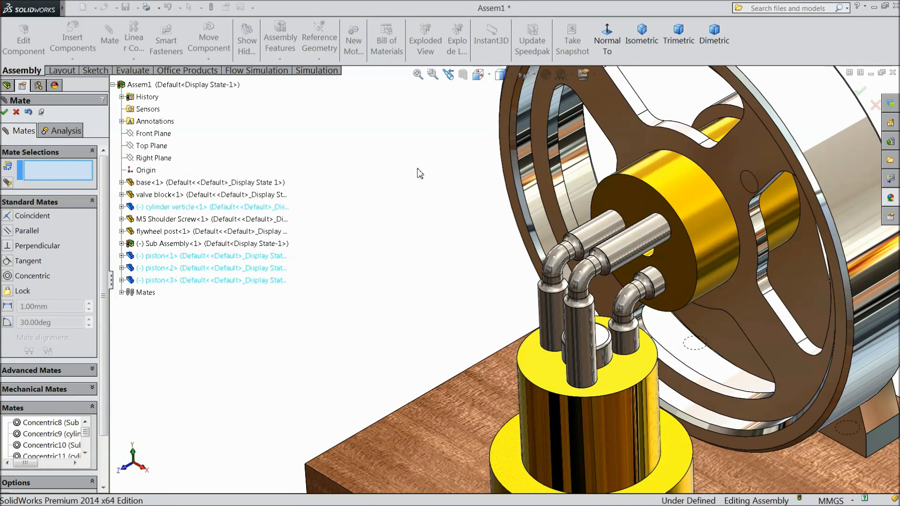
click(5, 112)
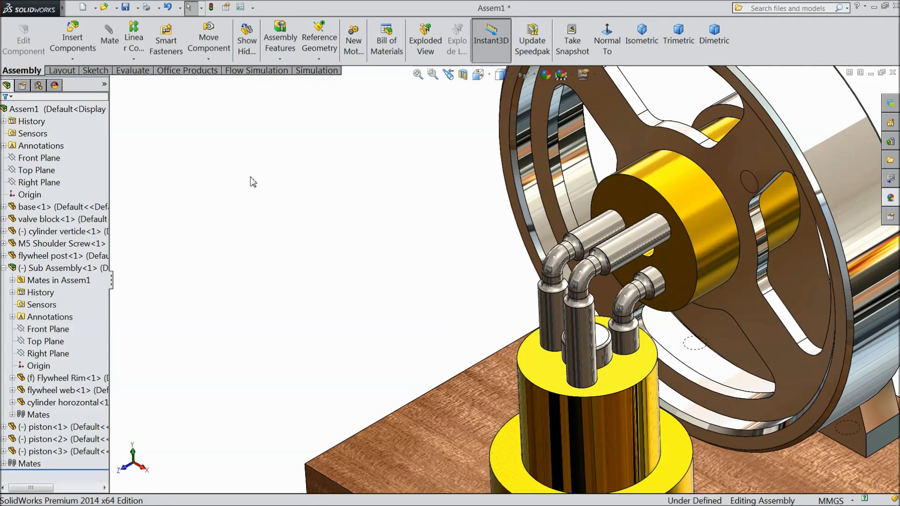
Step: Turn the flywheel to check that the three pistons move with both cylinders
key(f)
scroll(434, 280, down, 2)
scroll(675, 319, up, 3)
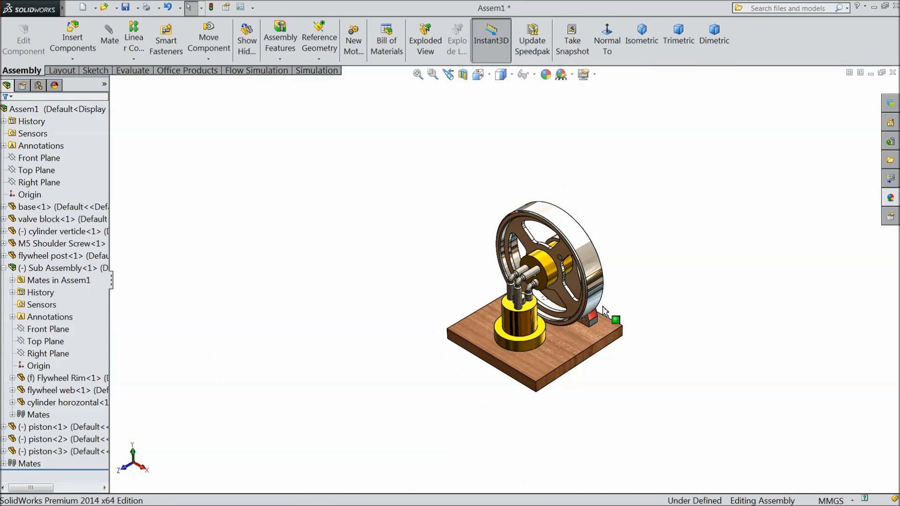
scroll(609, 319, down, 5)
middle_drag(643, 265, 624, 262)
click(615, 240)
drag(615, 240, 431, 220)
click(332, 244)
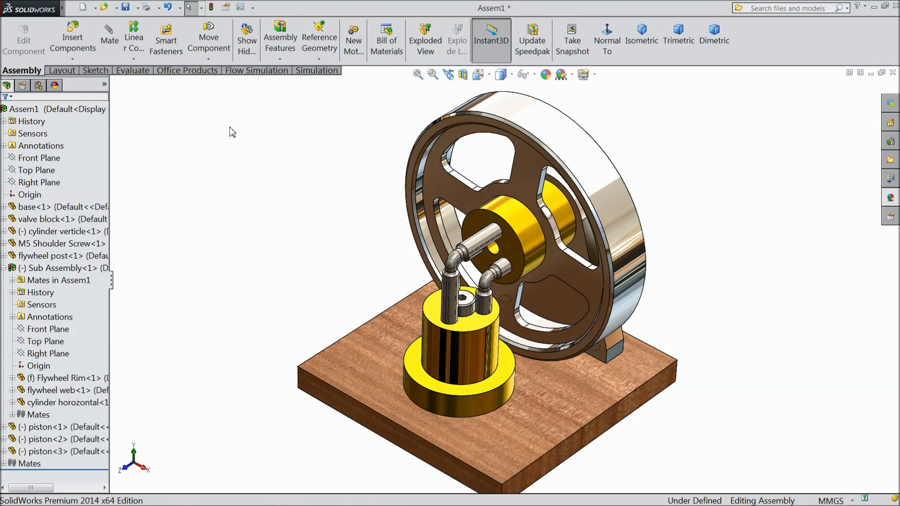
Step: Insert the M5 Shoulder Screw part from the elbow engine folder and place it in front of the flywheel, clear of the pistons
click(109, 44)
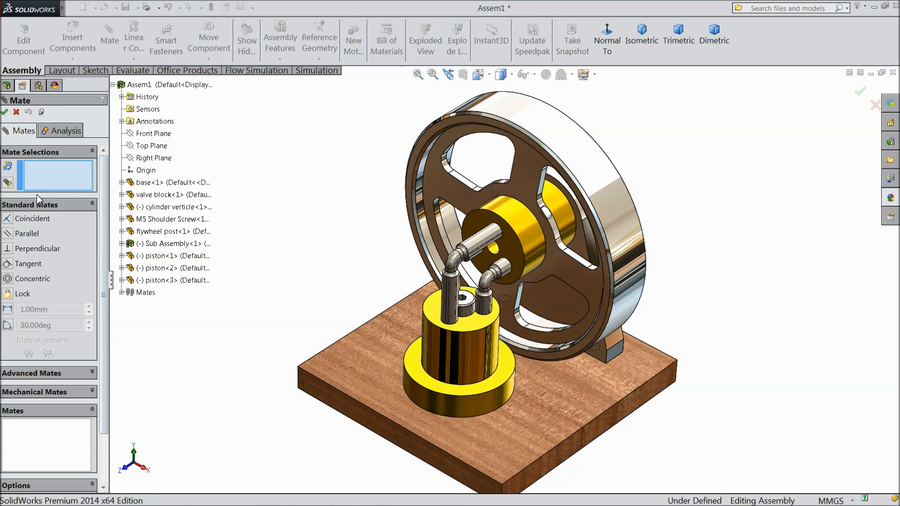
click(16, 112)
click(73, 41)
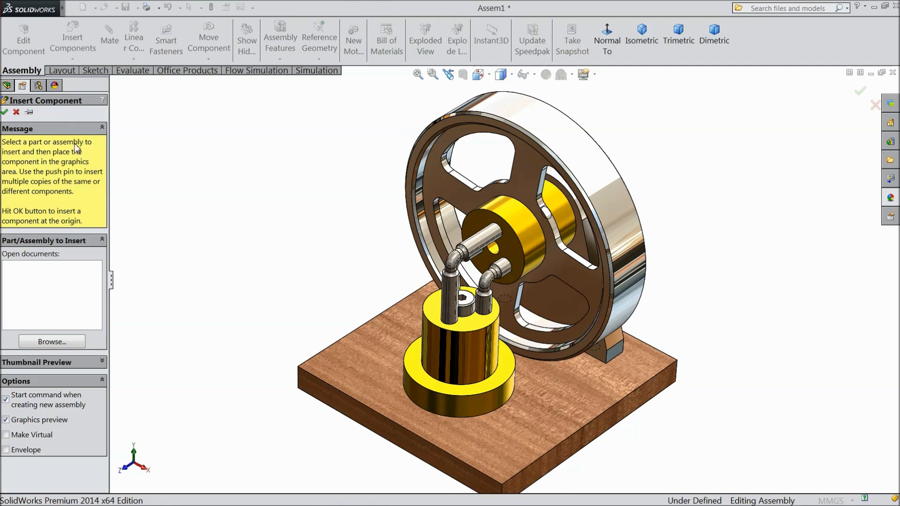
click(45, 343)
click(470, 233)
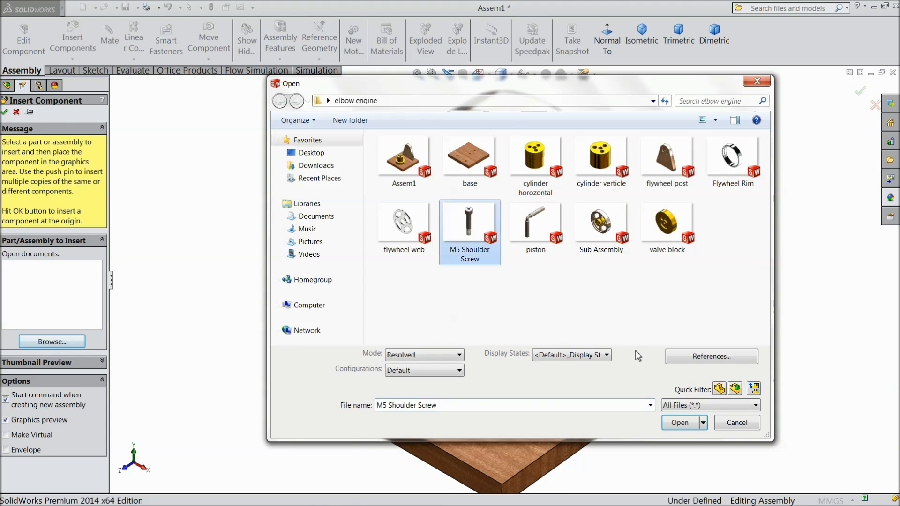
click(680, 424)
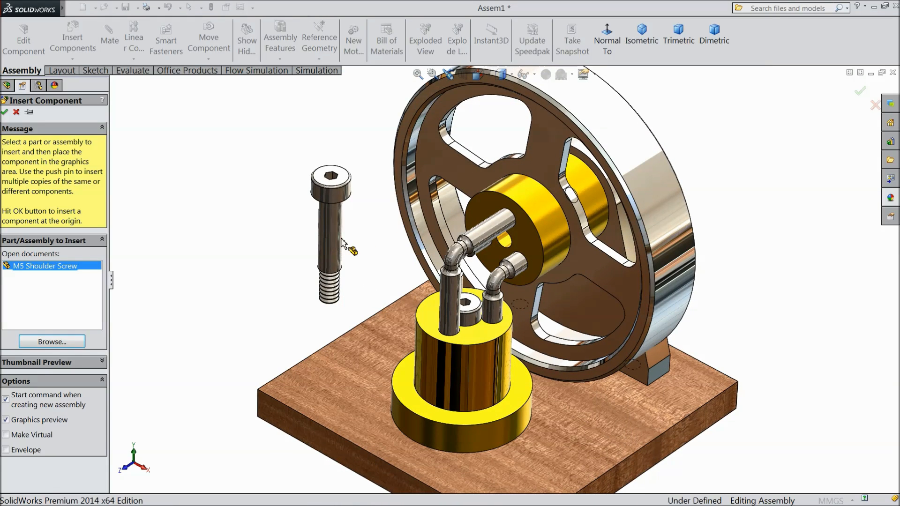
click(338, 241)
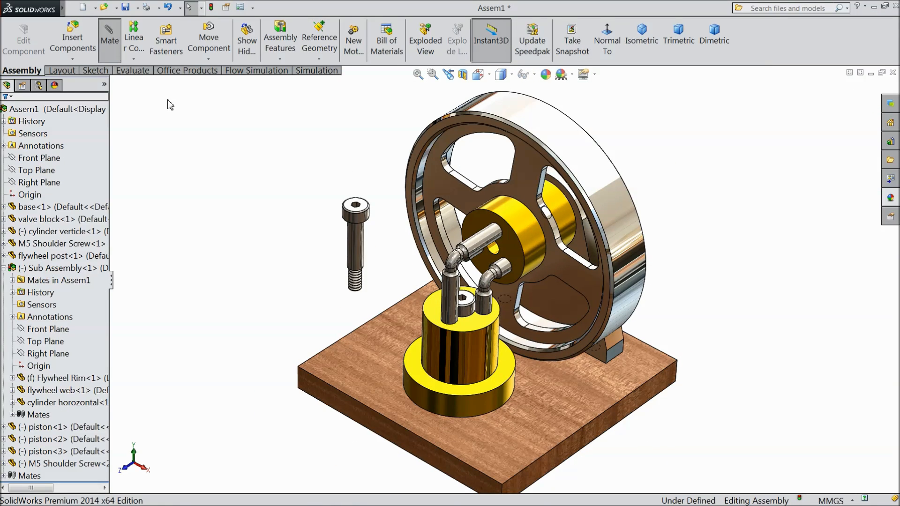
Step: Make the new shoulder screw's shank concentric with the horizontal cylinder's central hole, and flip the mate alignment
scroll(492, 249, down, 2)
click(494, 248)
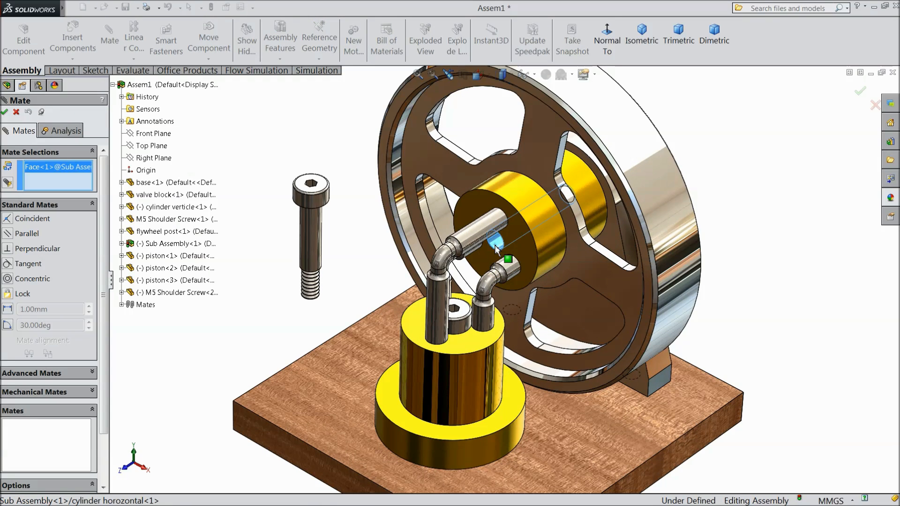
click(319, 239)
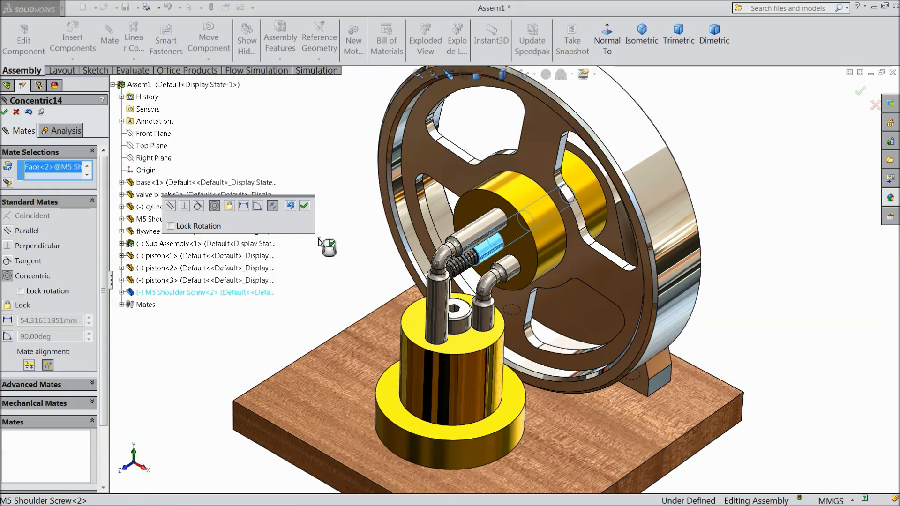
click(273, 208)
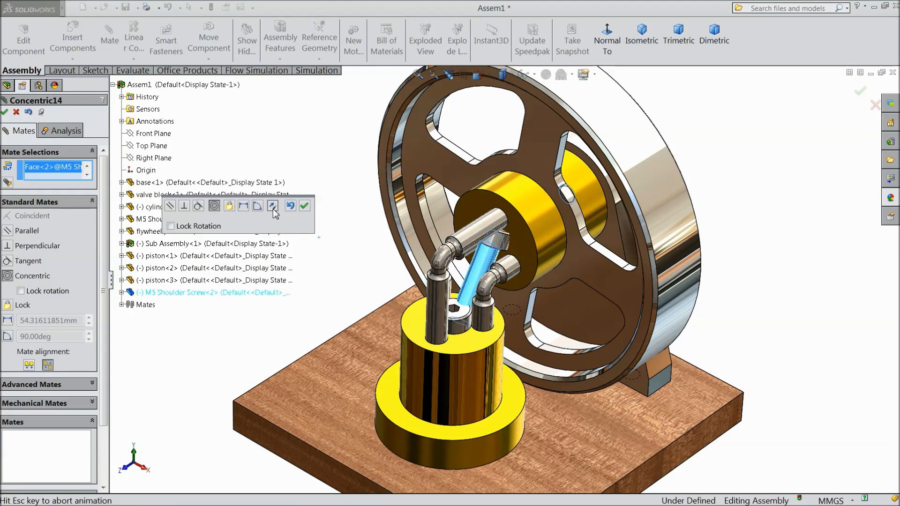
click(304, 207)
Step: Add a coincident mate between the underside of the new screw's head and the horizontal cylinder's front face
middle_drag(362, 254, 269, 313)
scroll(269, 313, down, 3)
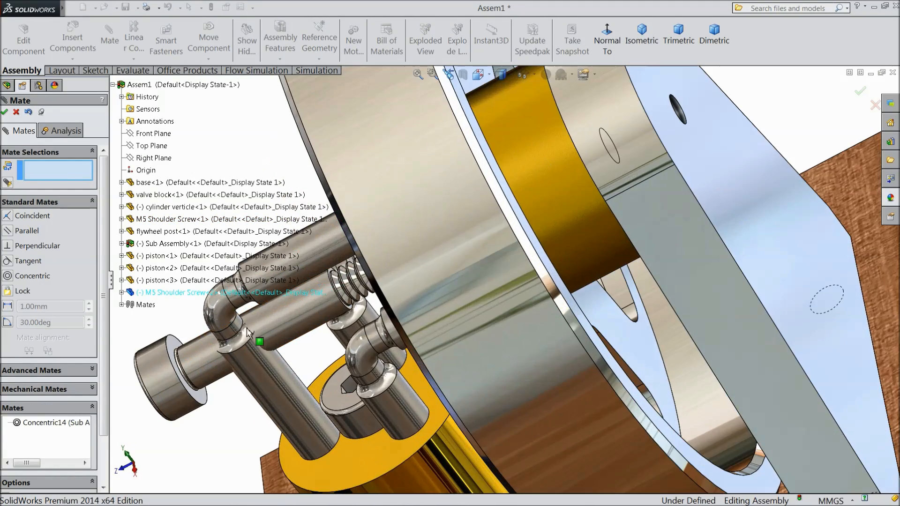
click(171, 342)
scroll(171, 342, up, 5)
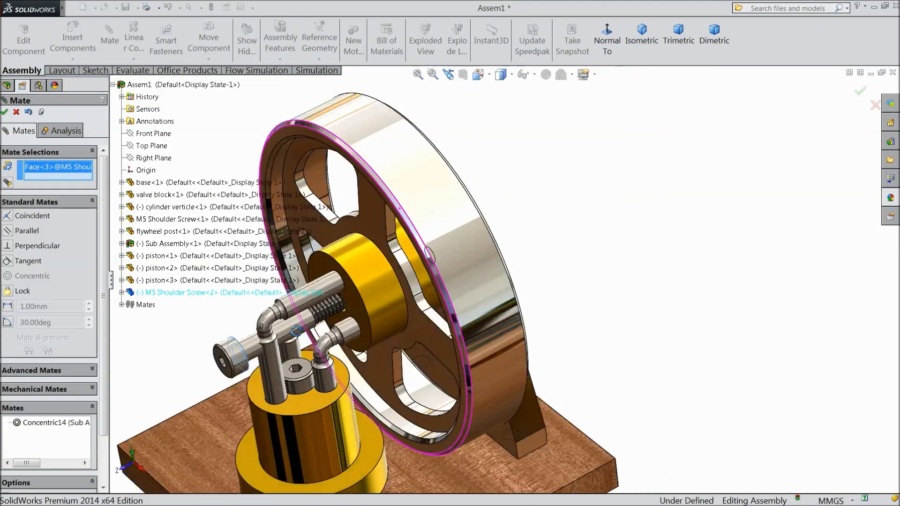
scroll(328, 305, up, 4)
scroll(425, 300, down, 5)
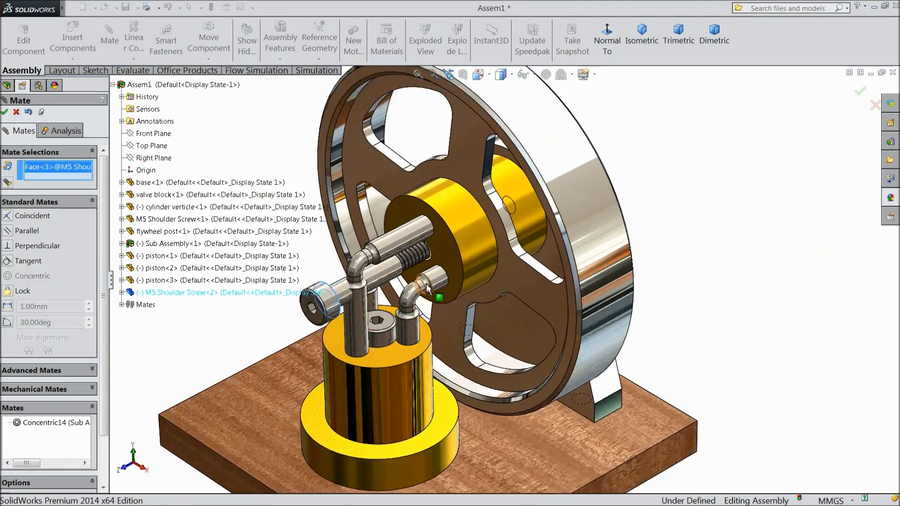
scroll(428, 287, down, 2)
click(469, 257)
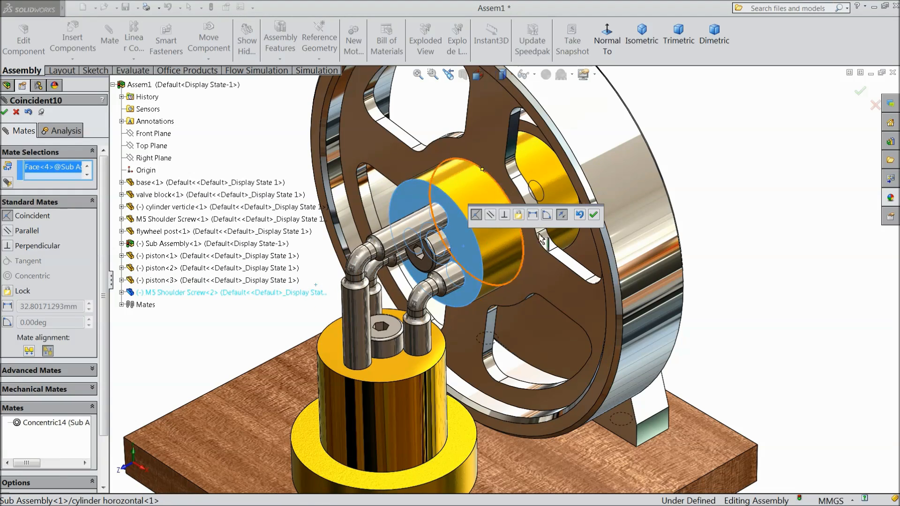
click(594, 214)
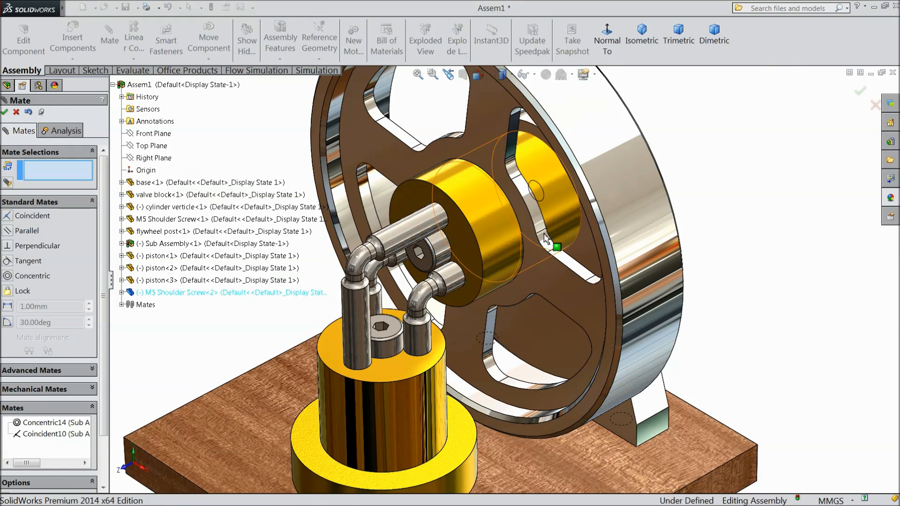
Step: Add a parallel mate between a flat of the new screw's hex socket and the base's top face, and finish mating
click(419, 254)
click(269, 393)
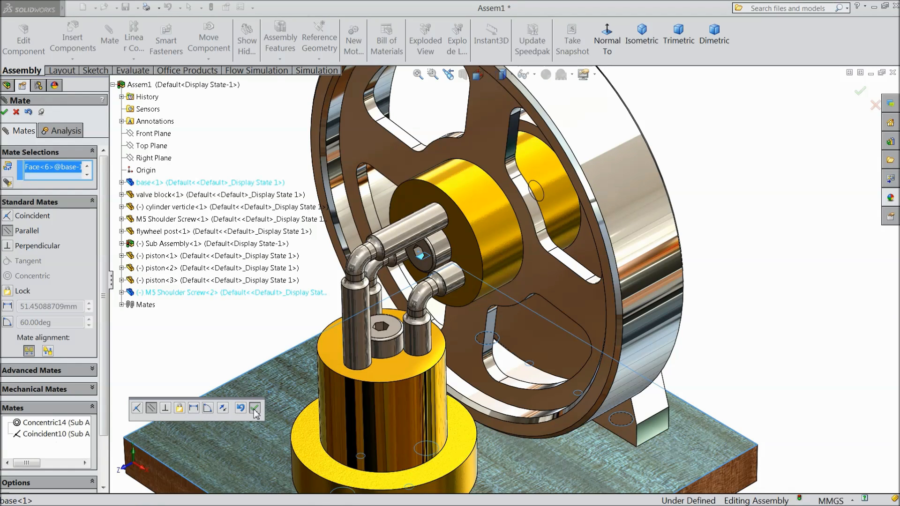
click(254, 409)
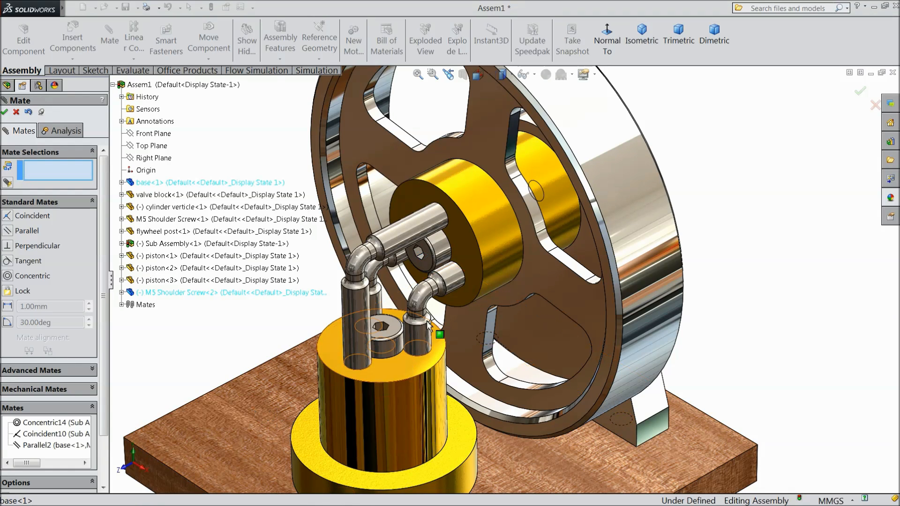
click(3, 113)
Step: Rotate the flywheel again to test the engine's motion with the second shoulder screw in place
scroll(175, 224, up, 4)
scroll(406, 353, down, 1)
mouse_move(411, 357)
mouse_down()
mouse_move(372, 336)
mouse_move(534, 300)
mouse_move(543, 161)
mouse_move(577, 244)
mouse_move(488, 327)
mouse_move(544, 213)
mouse_move(545, 283)
mouse_up()
click(651, 254)
scroll(650, 254, up, 1)
scroll(651, 254, down, 1)
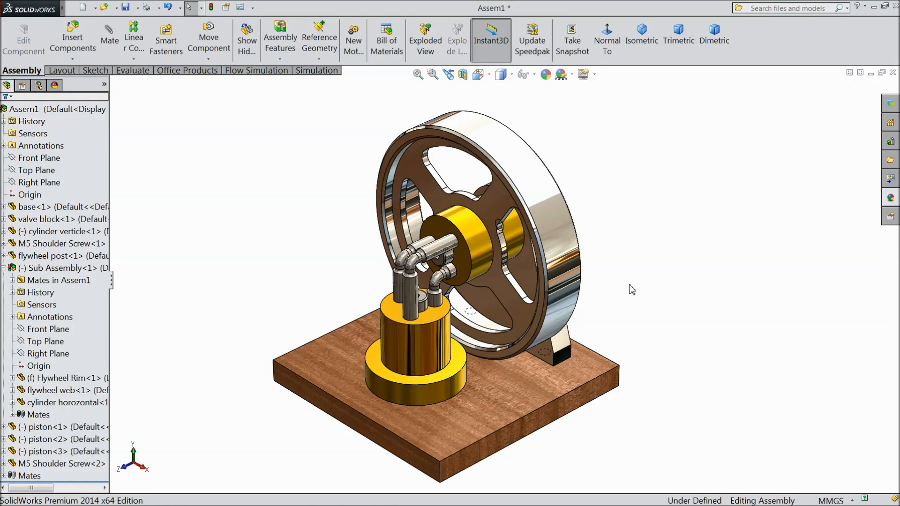
Step: Turn on the MotionManager display and open Motion Study 1 with its timeline expanded
right_click(762, 53)
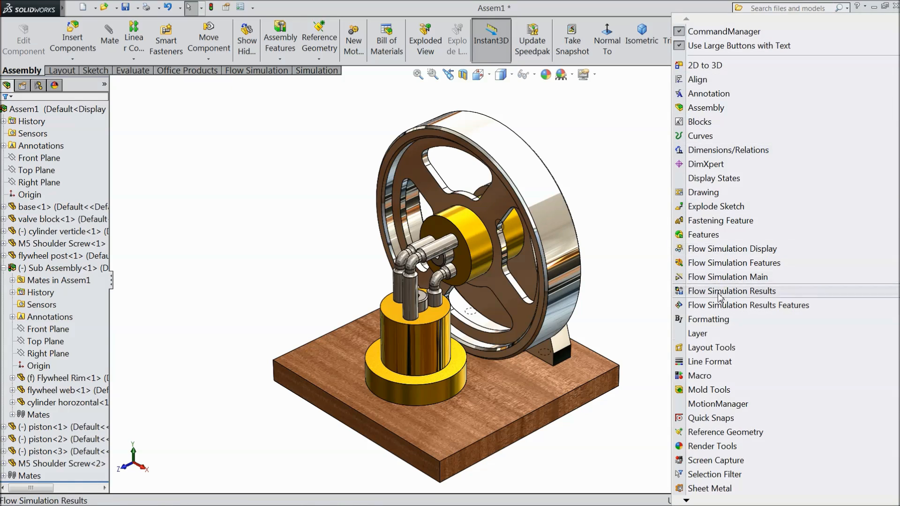
click(688, 404)
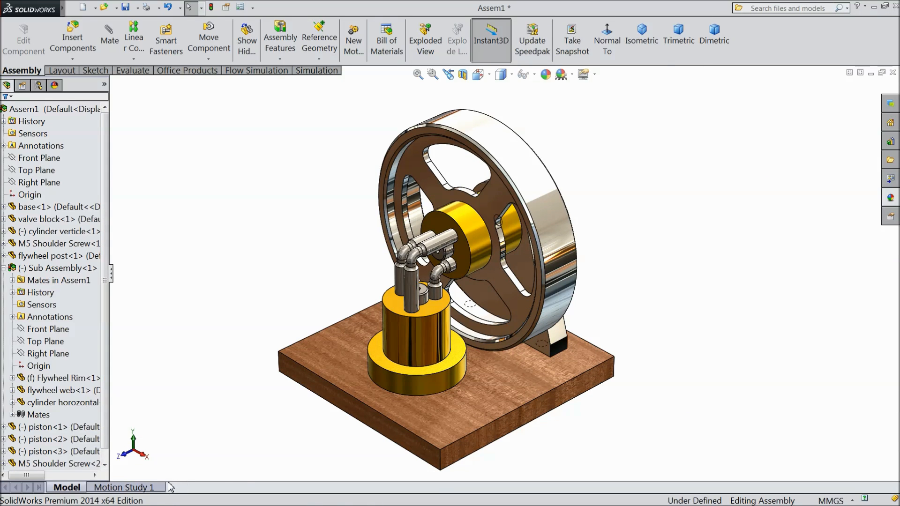
click(151, 489)
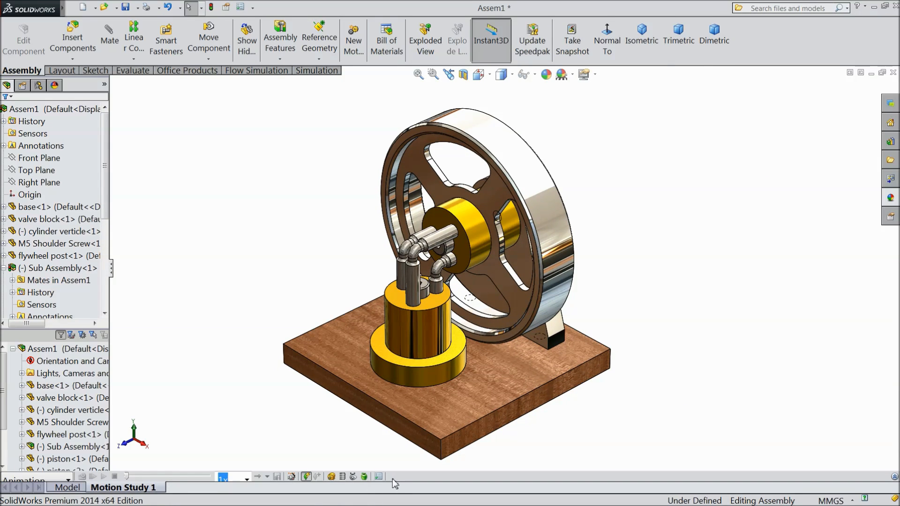
click(894, 477)
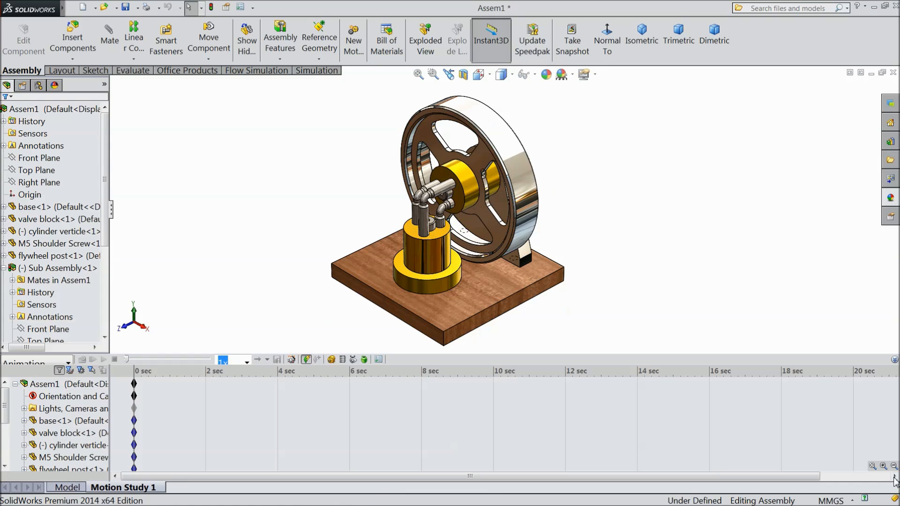
Step: Set the motion study's animation to 25 frames per second and extend the assembly's timeline to 10 seconds
click(379, 360)
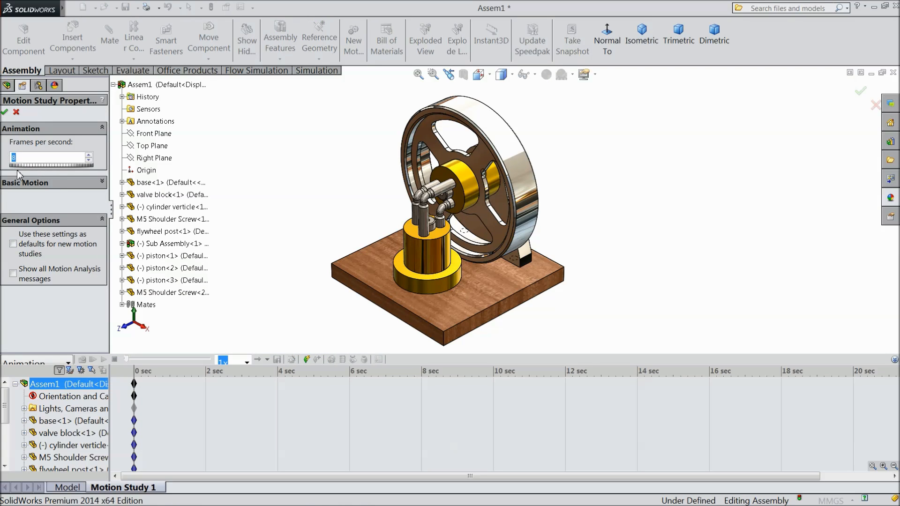
click(251, 150)
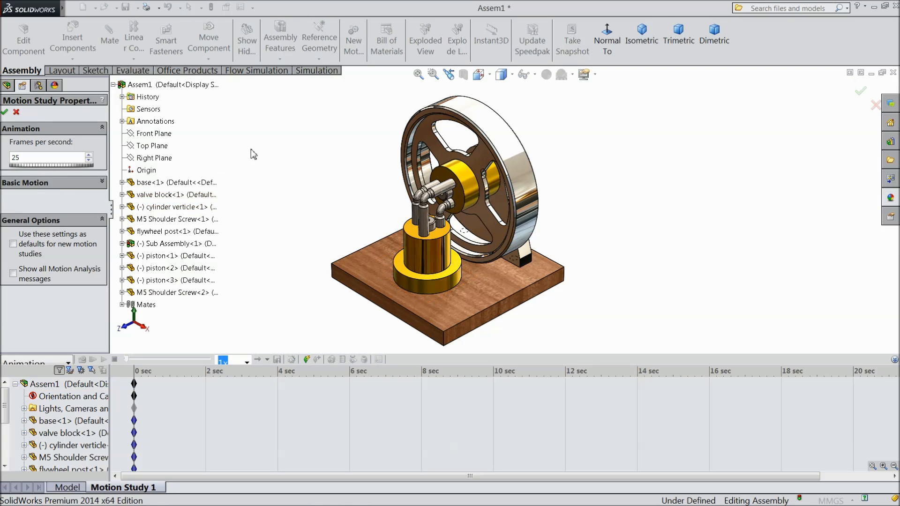
click(5, 112)
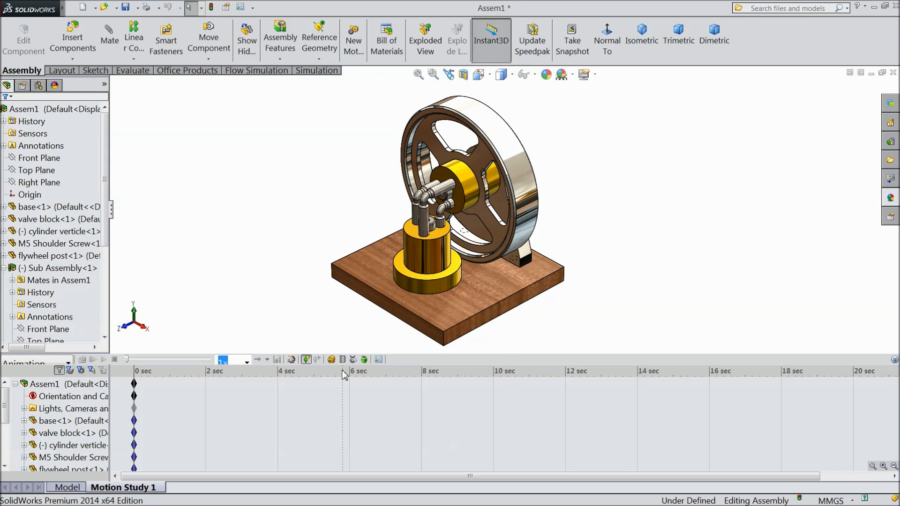
click(134, 384)
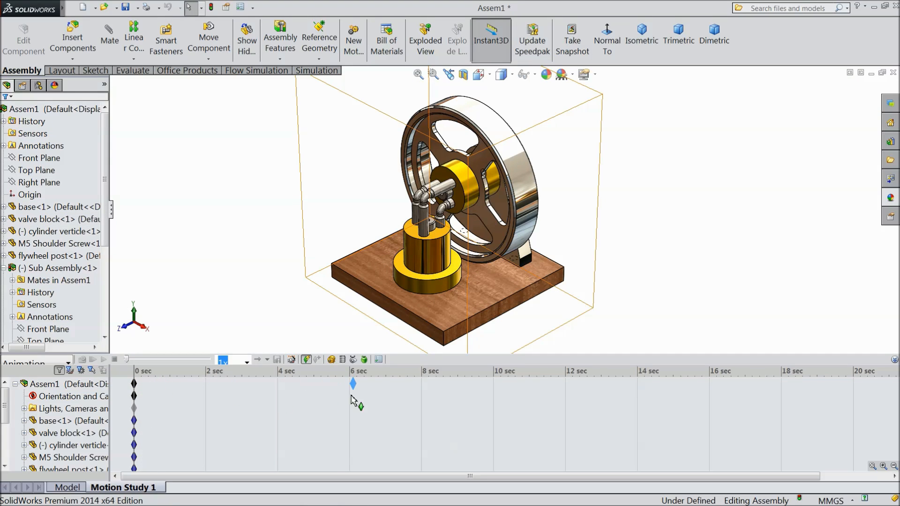
drag(495, 398, 493, 389)
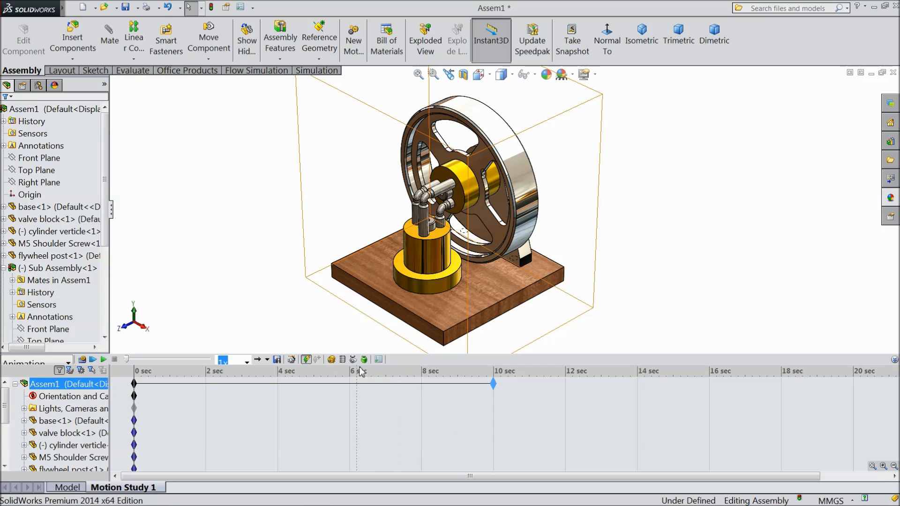
Step: Add a rotary motor on the flywheel's outer rim face with a constant speed of 100 RPM
click(332, 361)
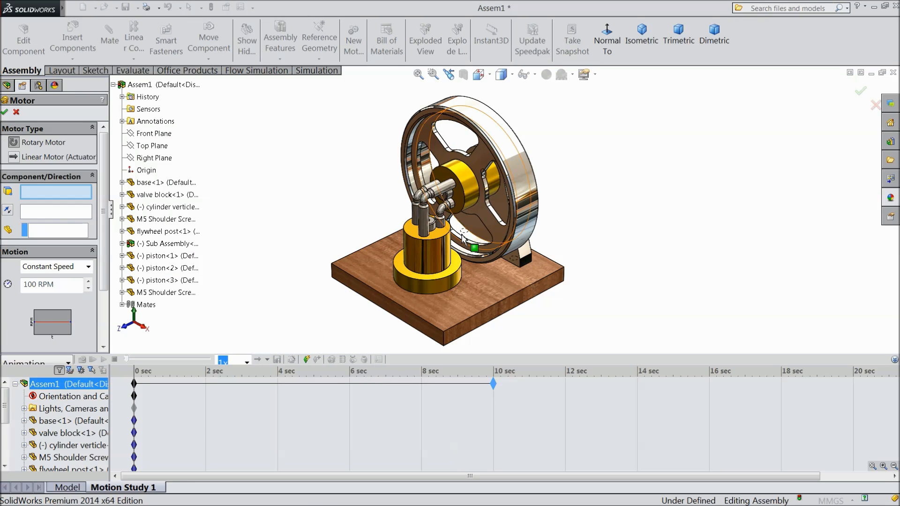
click(522, 171)
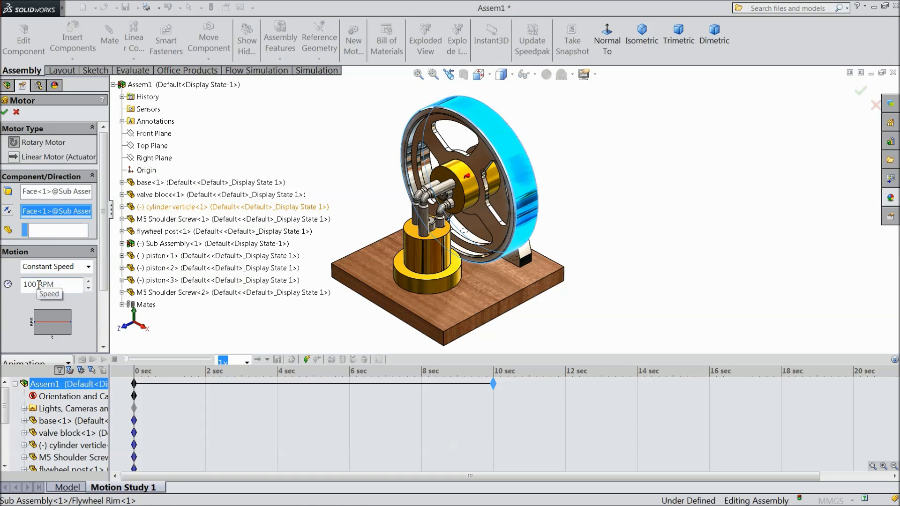
click(4, 113)
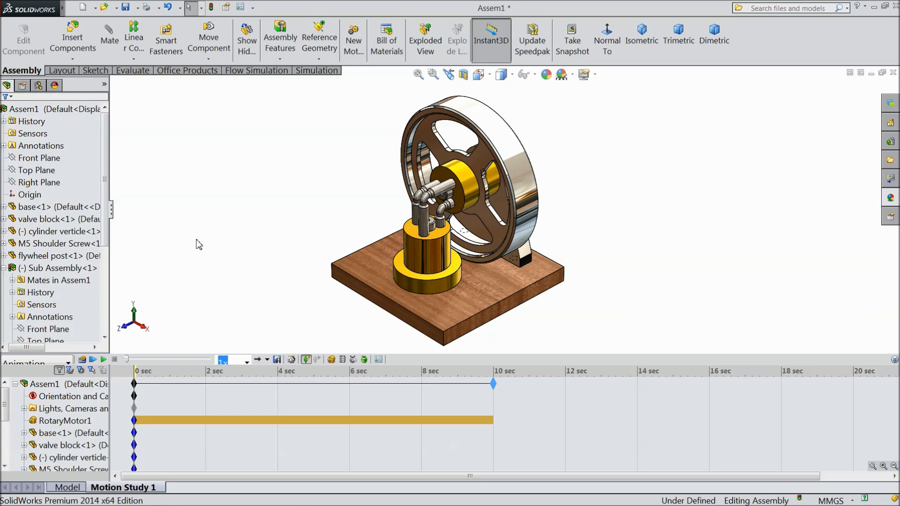
Step: Collapse the motion study timeline to enlarge the model view and calculate the study
click(893, 361)
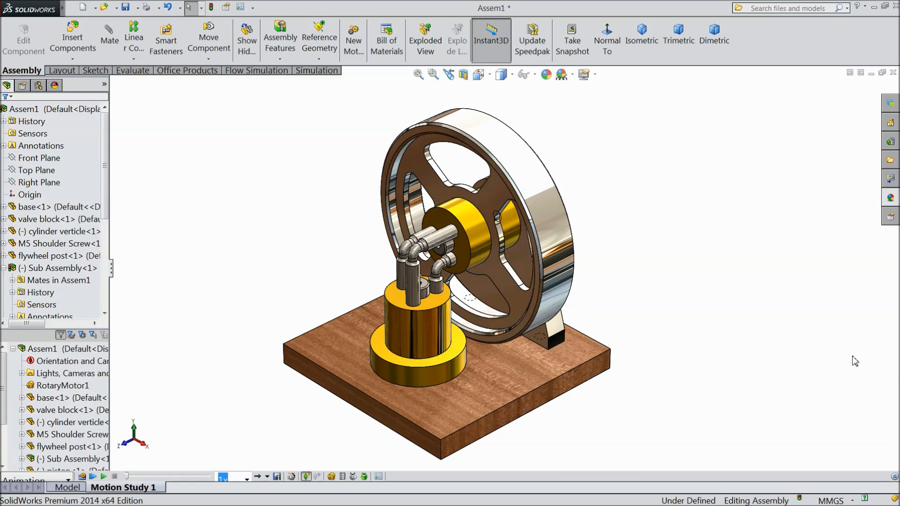
click(84, 476)
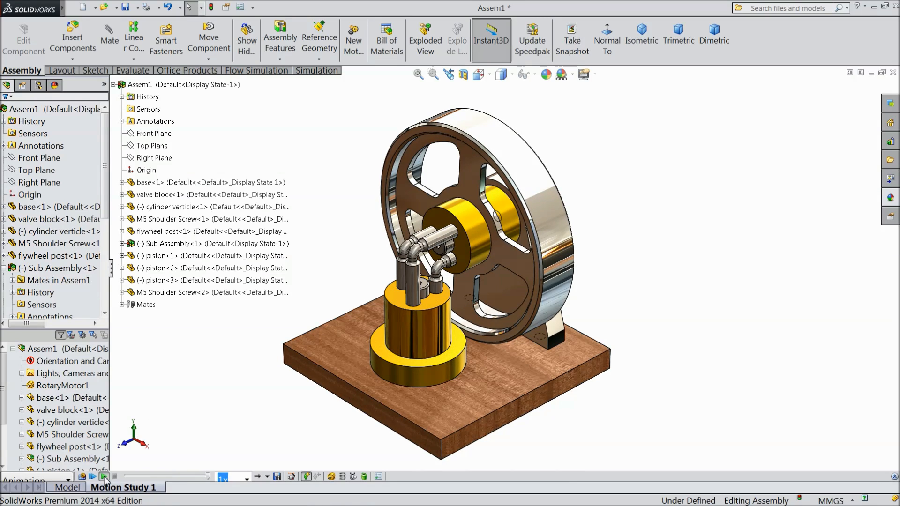
Step: Play the calculated animation, examine the running engine up close and from behind, and replay it from the start
click(104, 477)
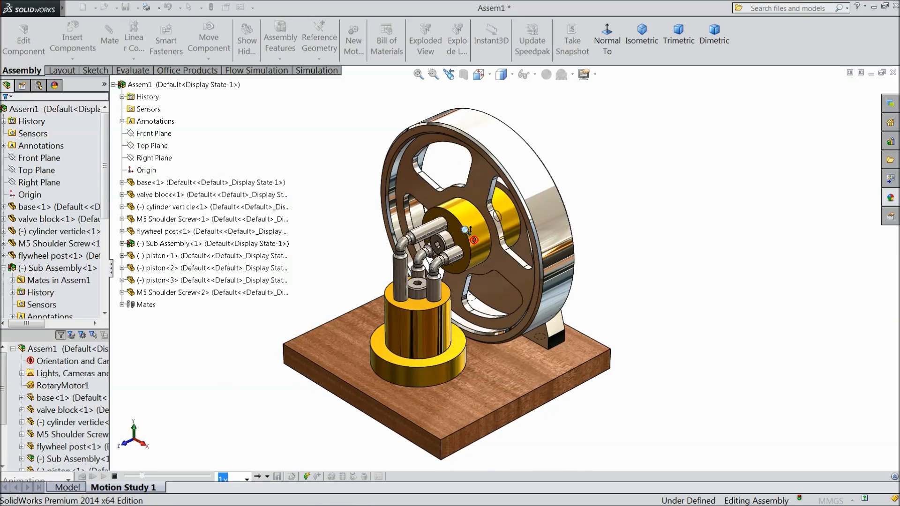
scroll(465, 229, down, 3)
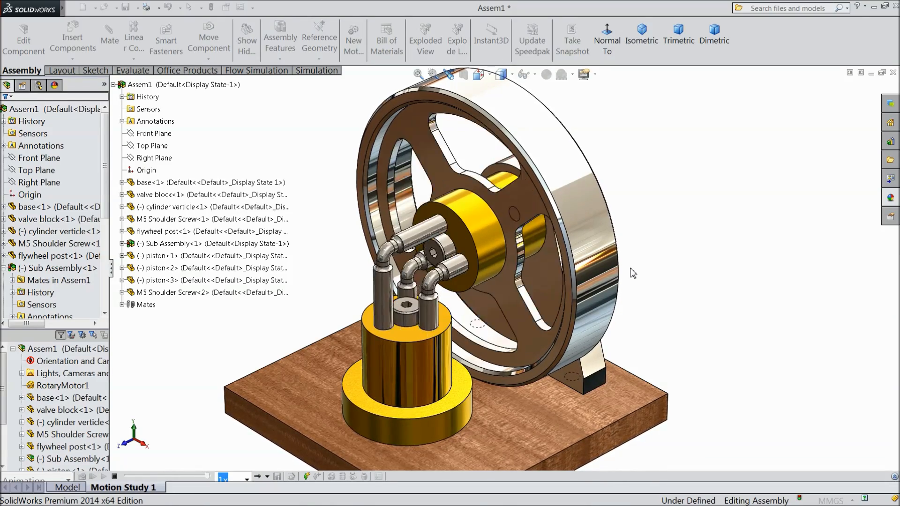
middle_drag(633, 273, 530, 341)
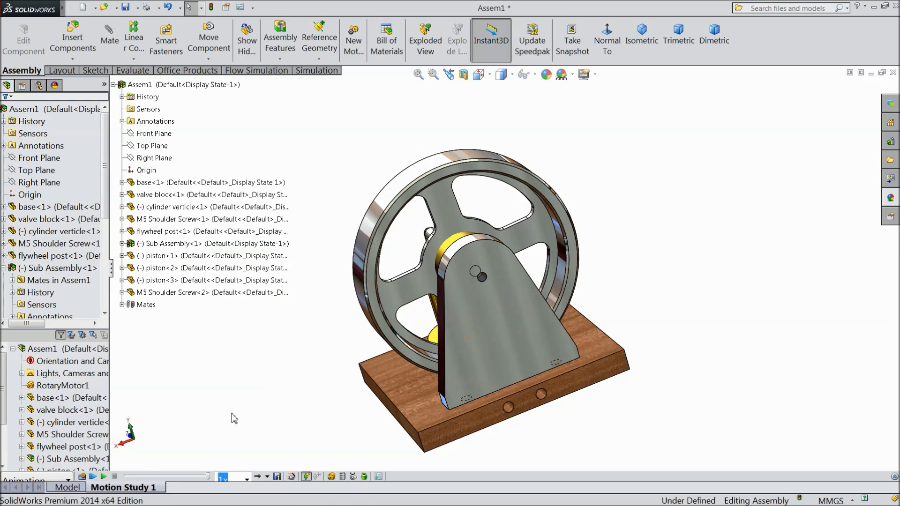
click(92, 477)
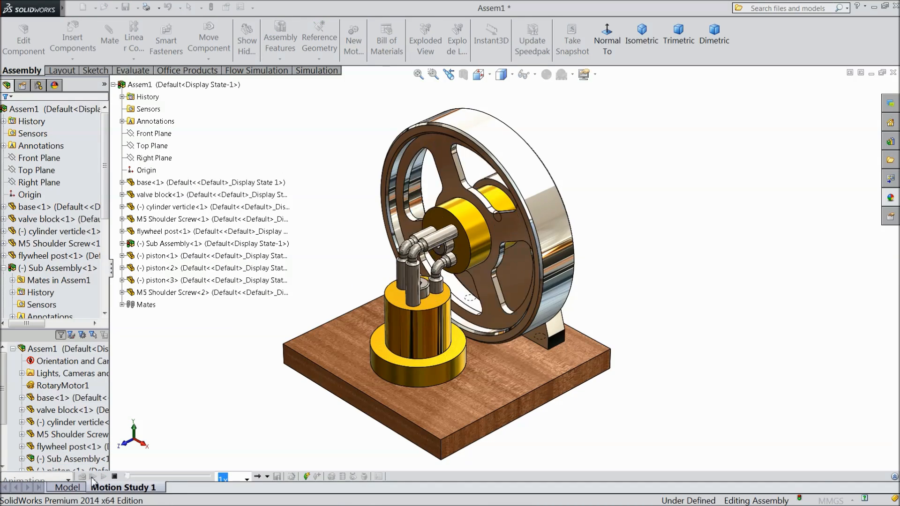